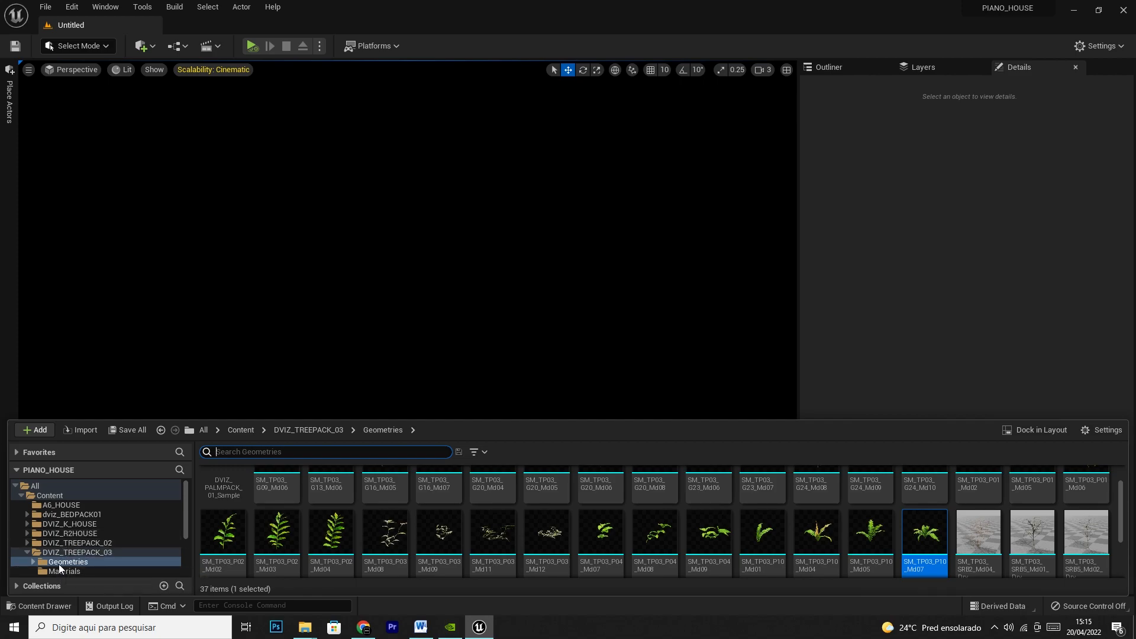
Open the PIANO_HOUSE_MAIN level from the LEVEL folder and show the viewport in game view
{"action": "scroll", "coordinate": [59, 554], "scroll_direction": "down", "scroll_amount": 2}
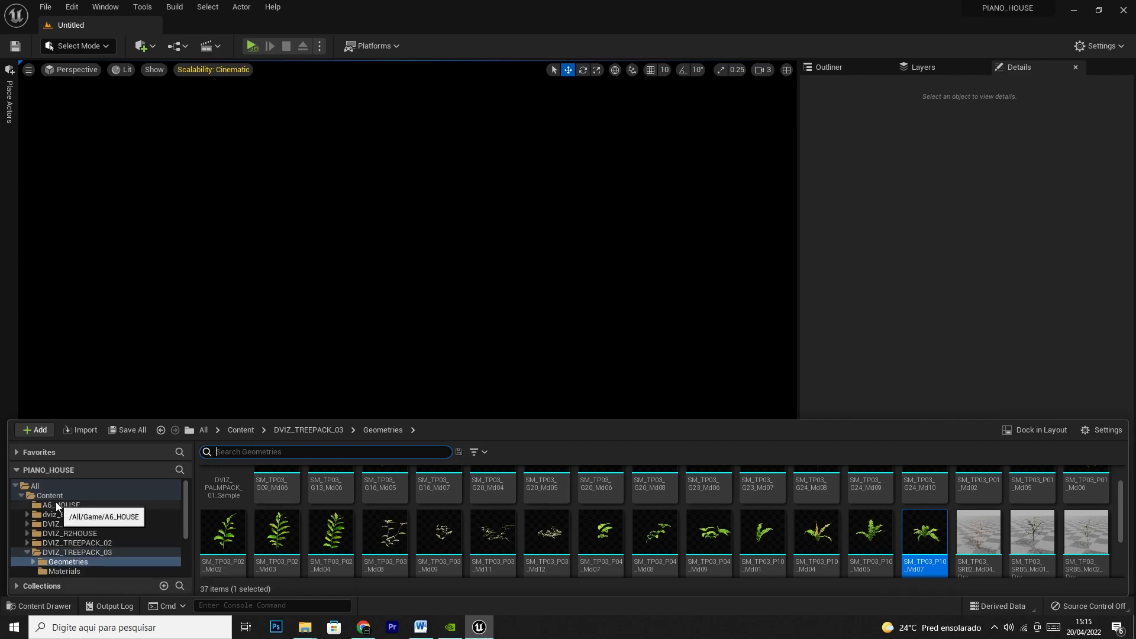
{"action": "left_click", "coordinate": [60, 553]}
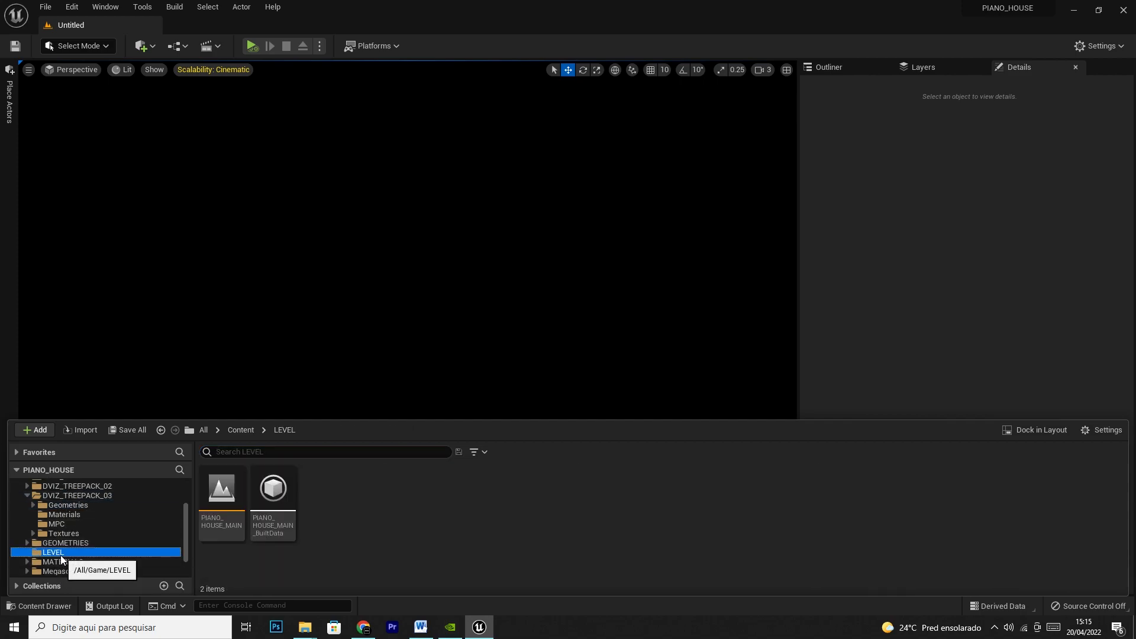
{"action": "double_click", "coordinate": [225, 500]}
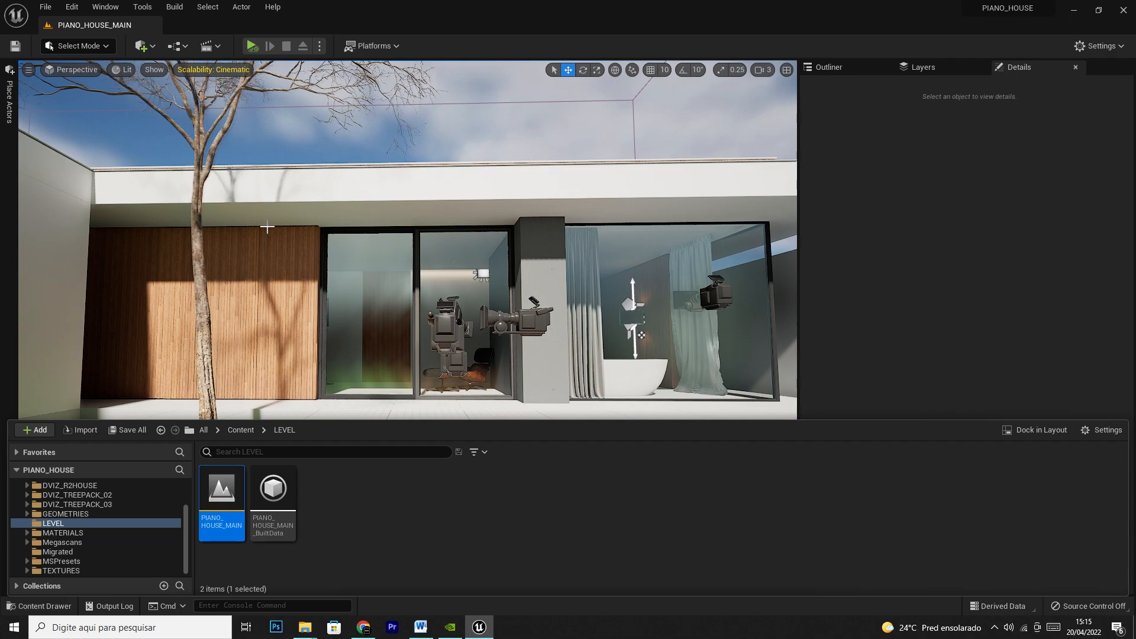
{"action": "left_click", "coordinate": [580, 112]}
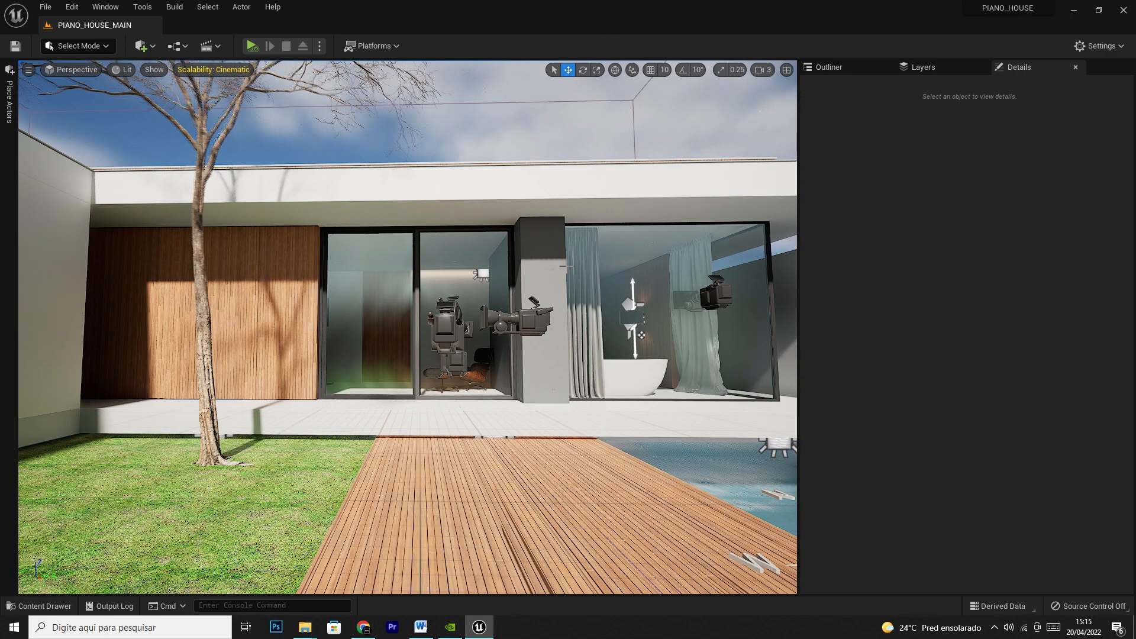
{"action": "key", "text": "g"}
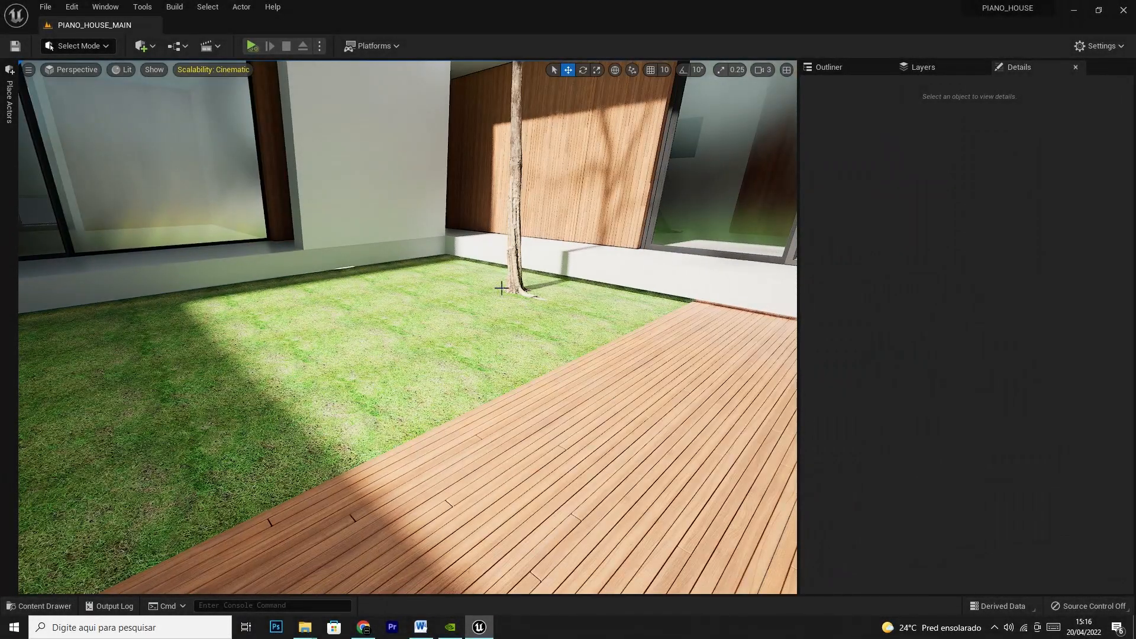
Hide the SM_frame_r02_Box8223091 window frames and one of the frosted glass panels facing the lawn
{"action": "right_click_drag", "start_coordinate": [342, 291], "coordinate": [342, 291]}
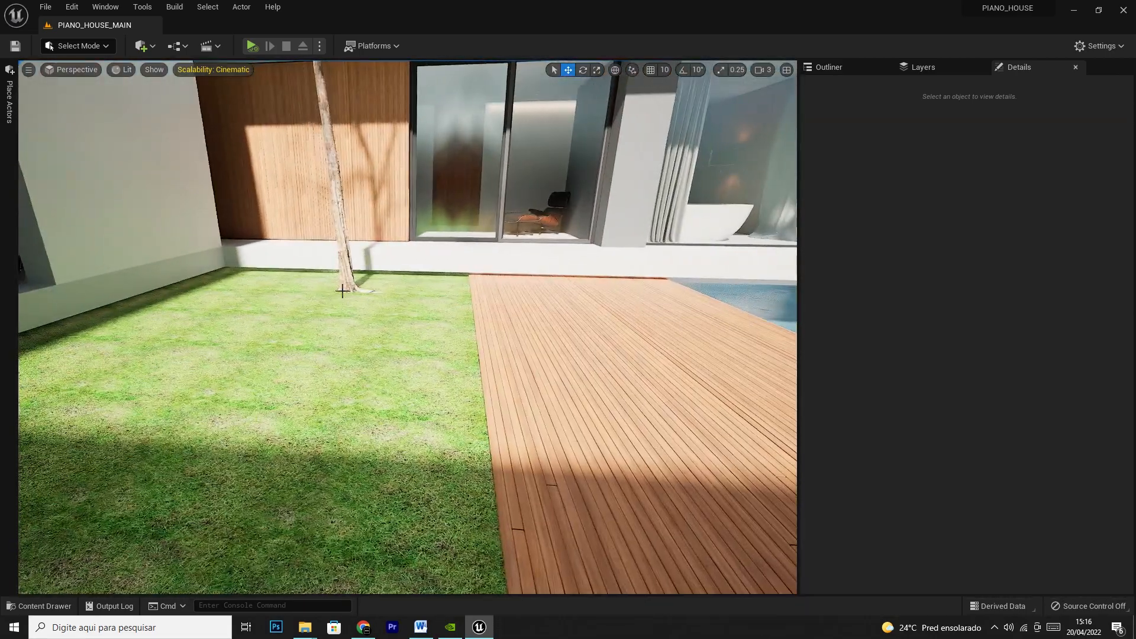
{"action": "right_click_drag", "start_coordinate": [371, 469], "coordinate": [371, 469]}
{"action": "right_click_drag", "start_coordinate": [590, 399], "coordinate": [589, 399]}
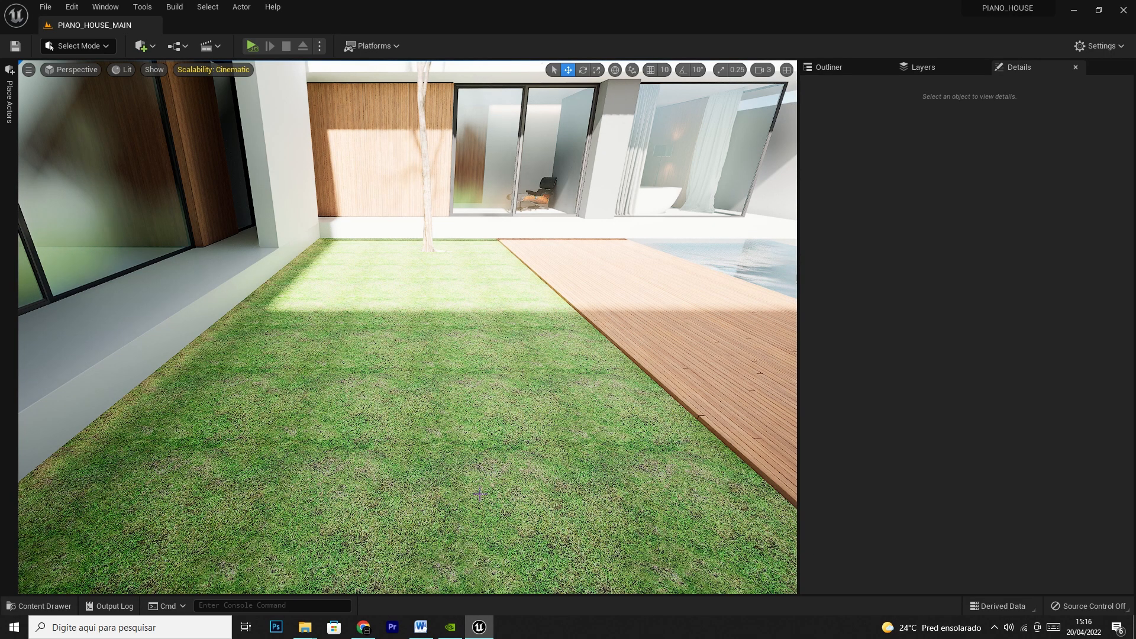
{"action": "left_click", "coordinate": [551, 143]}
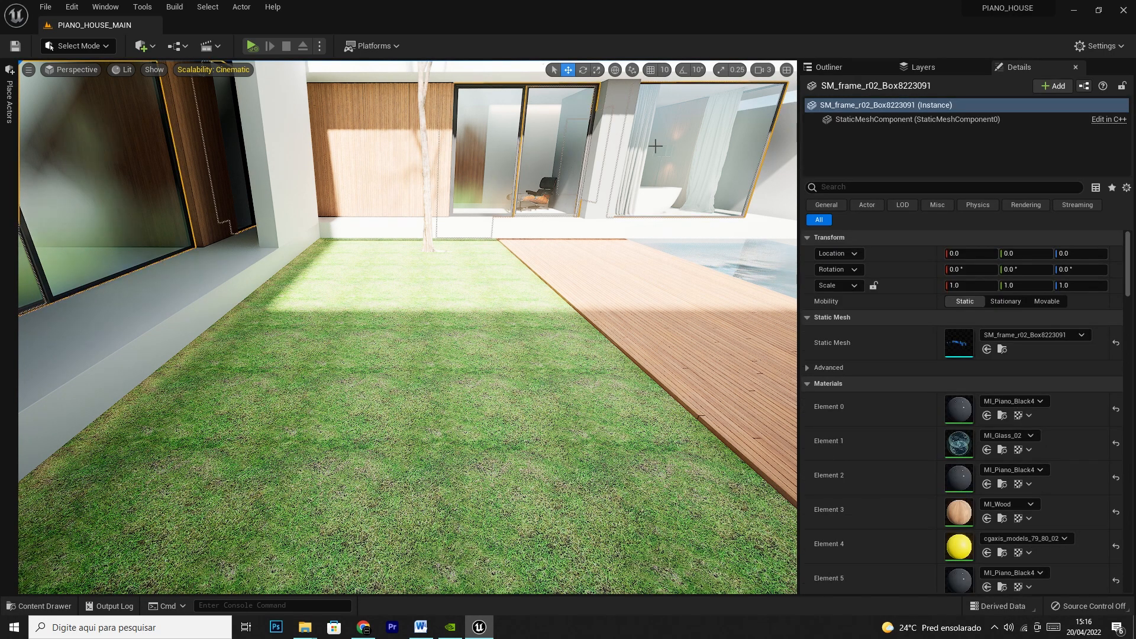
{"action": "key", "text": "h"}
{"action": "right_click_drag", "start_coordinate": [614, 140], "coordinate": [414, 177]}
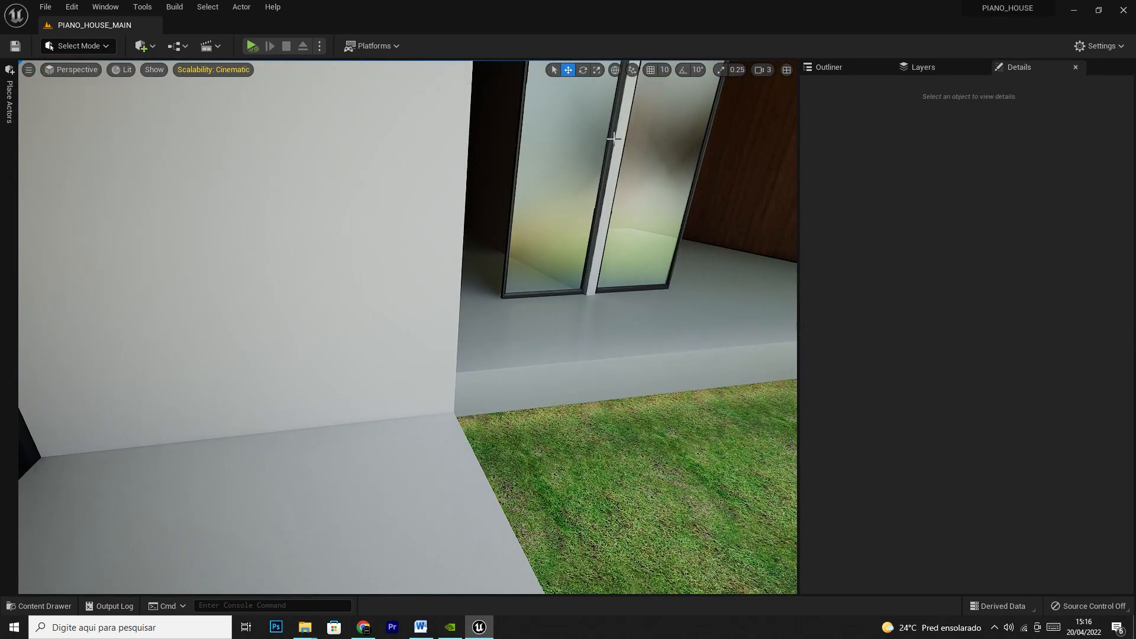
{"action": "left_click", "coordinate": [572, 160]}
{"action": "key", "text": "h"}
Hide the glass panels in front of the piano and dining area and show the courtyard in game view
{"action": "right_click_drag", "start_coordinate": [616, 210], "coordinate": [578, 223]}
{"action": "left_click", "coordinate": [461, 260]}
{"action": "right_click_drag", "start_coordinate": [461, 260], "coordinate": [418, 246]}
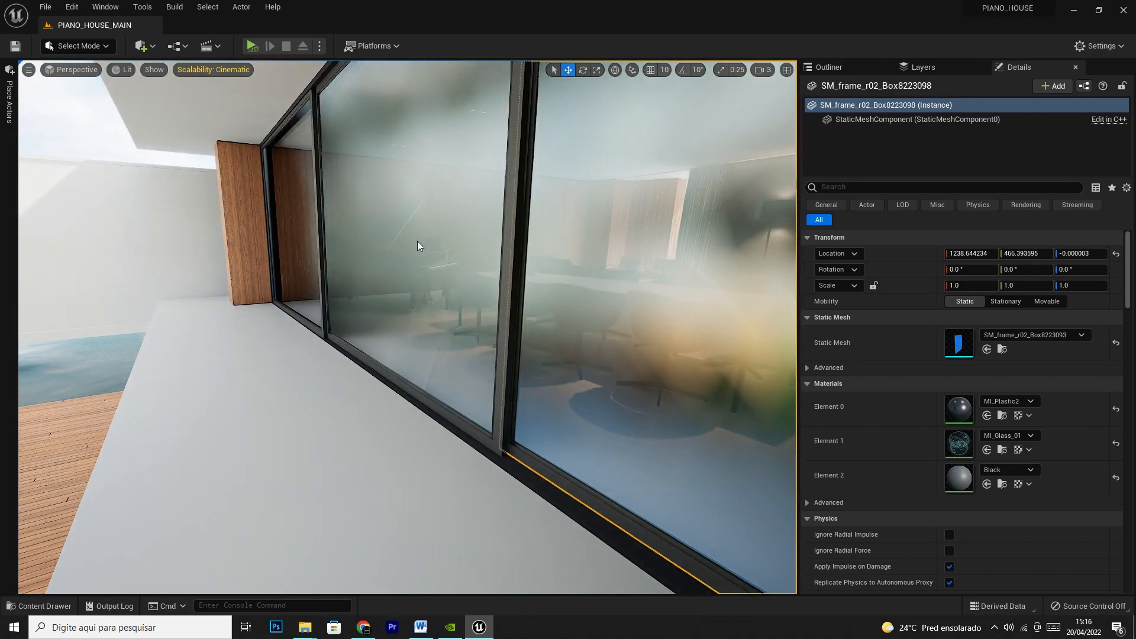
{"action": "left_click", "coordinate": [419, 246], "text": "ctrl"}
{"action": "left_click", "coordinate": [292, 221], "text": "ctrl"}
{"action": "key", "text": "h"}
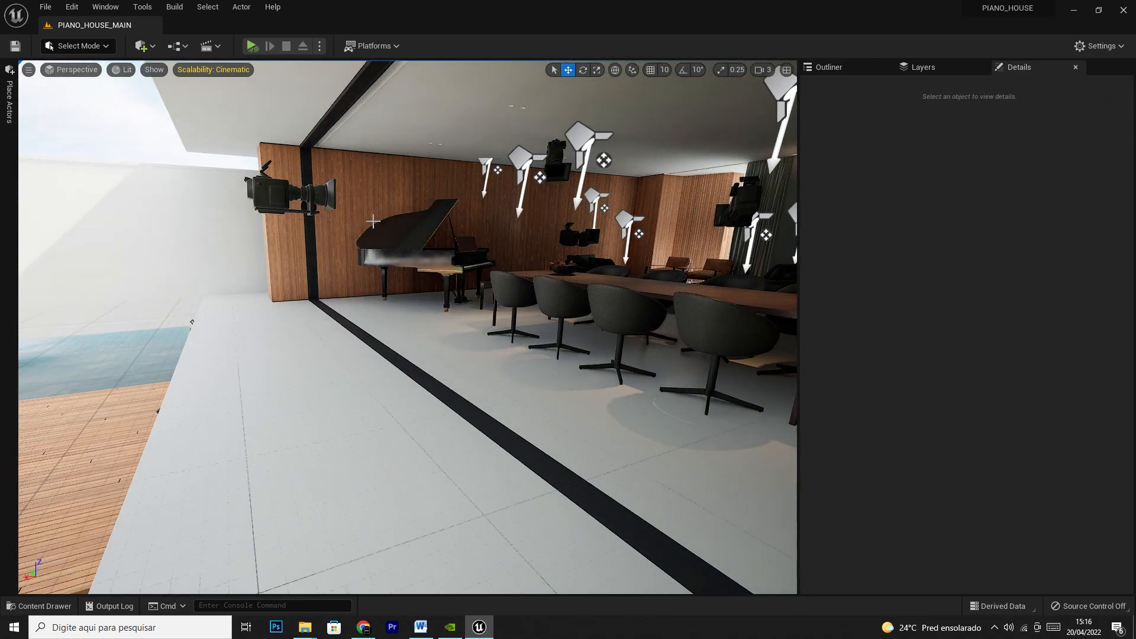
{"action": "key", "text": "g"}
{"action": "right_click_drag", "start_coordinate": [442, 246], "coordinate": [622, 401]}
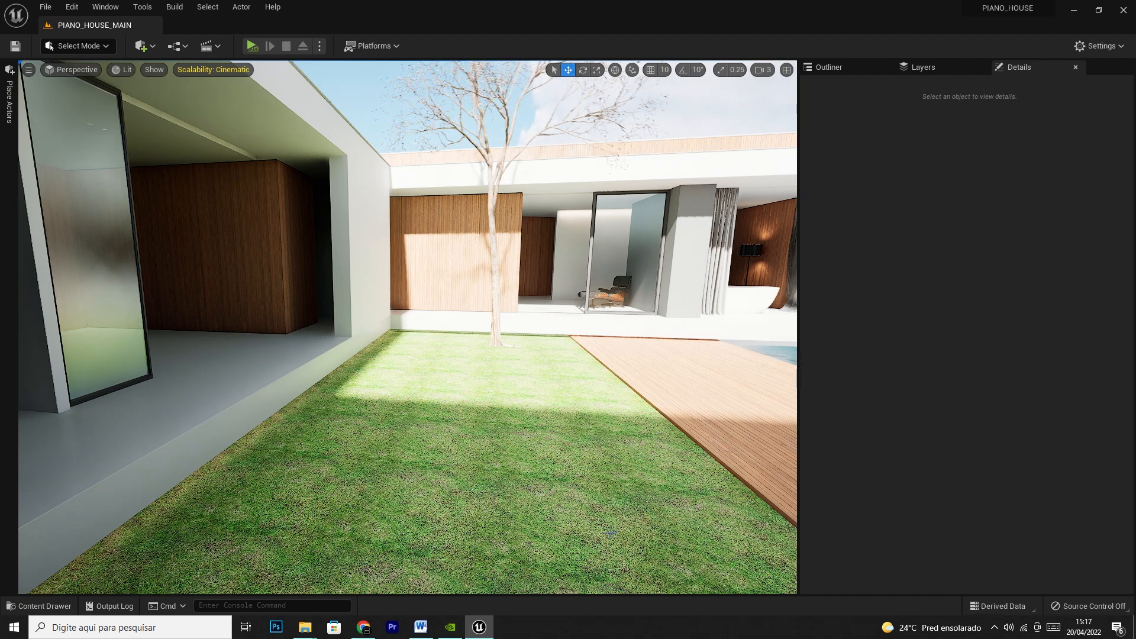
Display the frame rate in the viewport and switch the editor to Foliage mode
{"action": "left_click", "coordinate": [28, 69]}
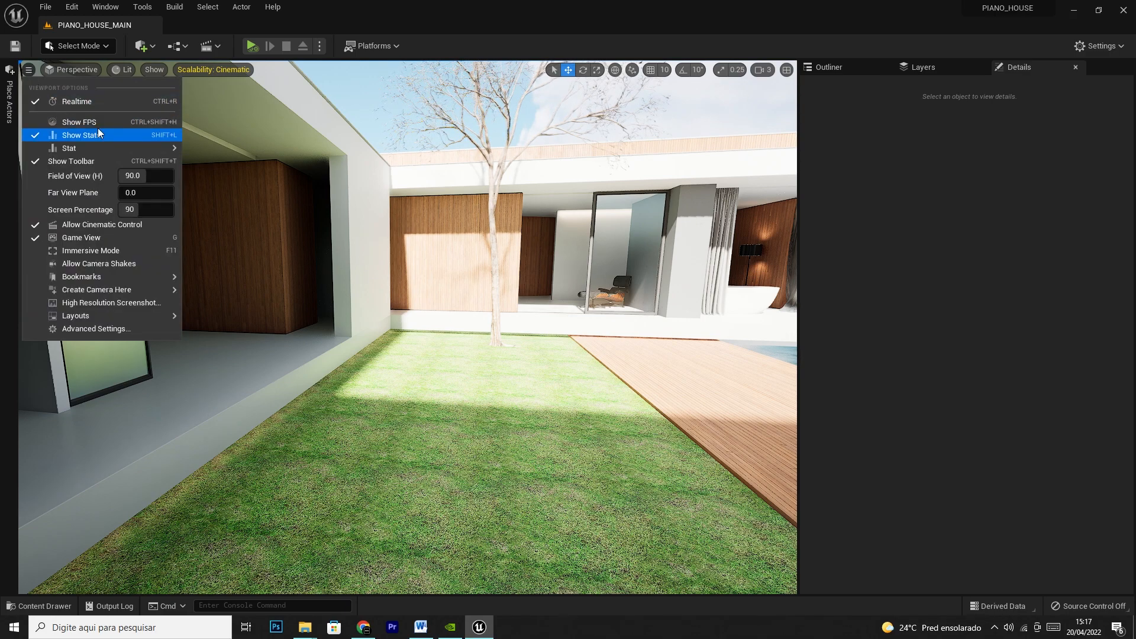
{"action": "left_click", "coordinate": [59, 134]}
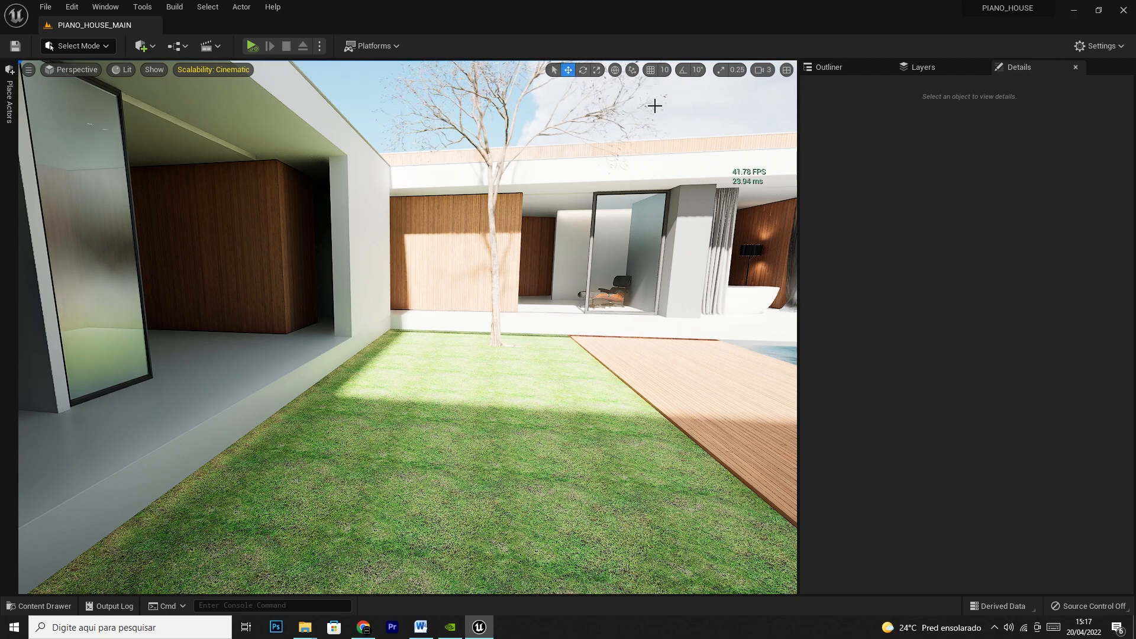
{"action": "left_click", "coordinate": [90, 46]}
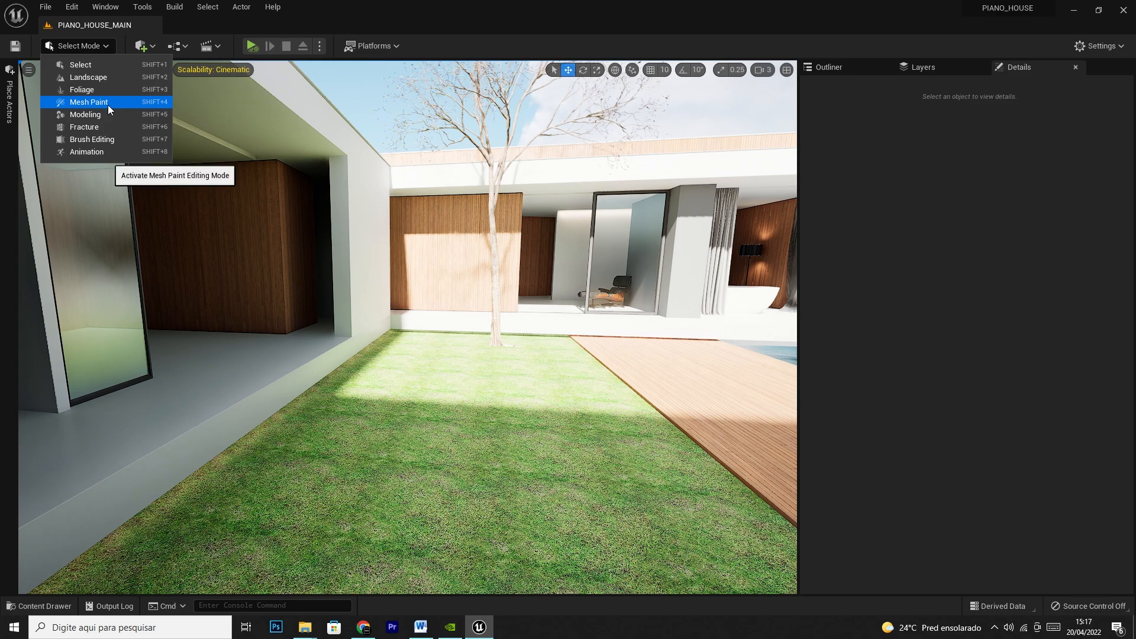
{"action": "left_click", "coordinate": [105, 88]}
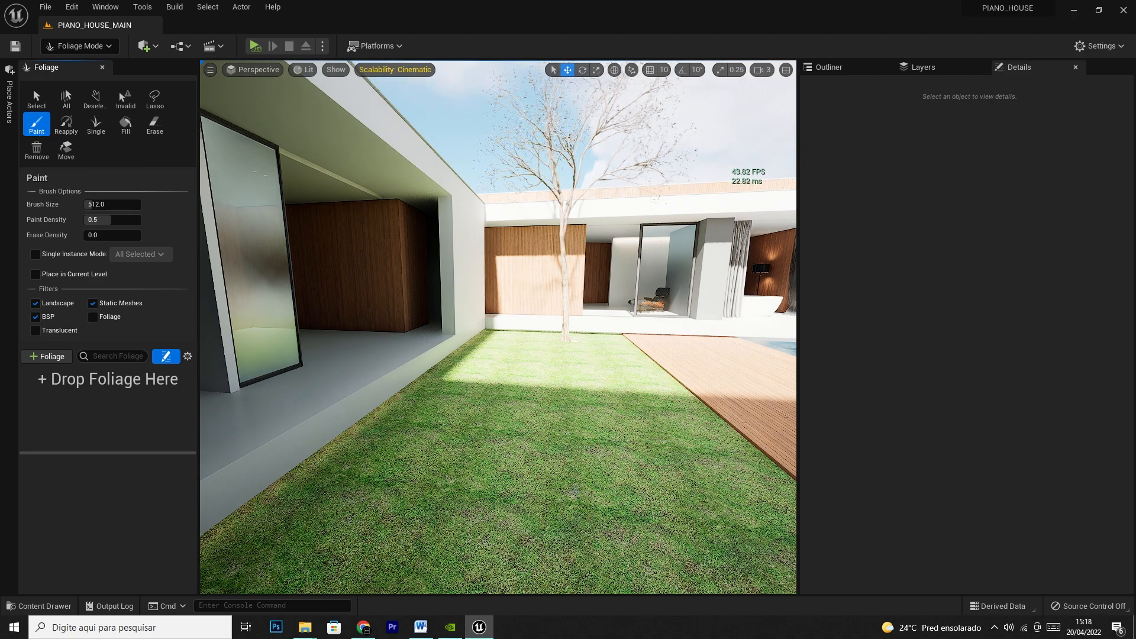
Open a separate Content Browser window on the DVIZ_TREEPACK_03 Geometries folder and place it clear of the foliage palette
{"action": "key", "text": "ctrl+space"}
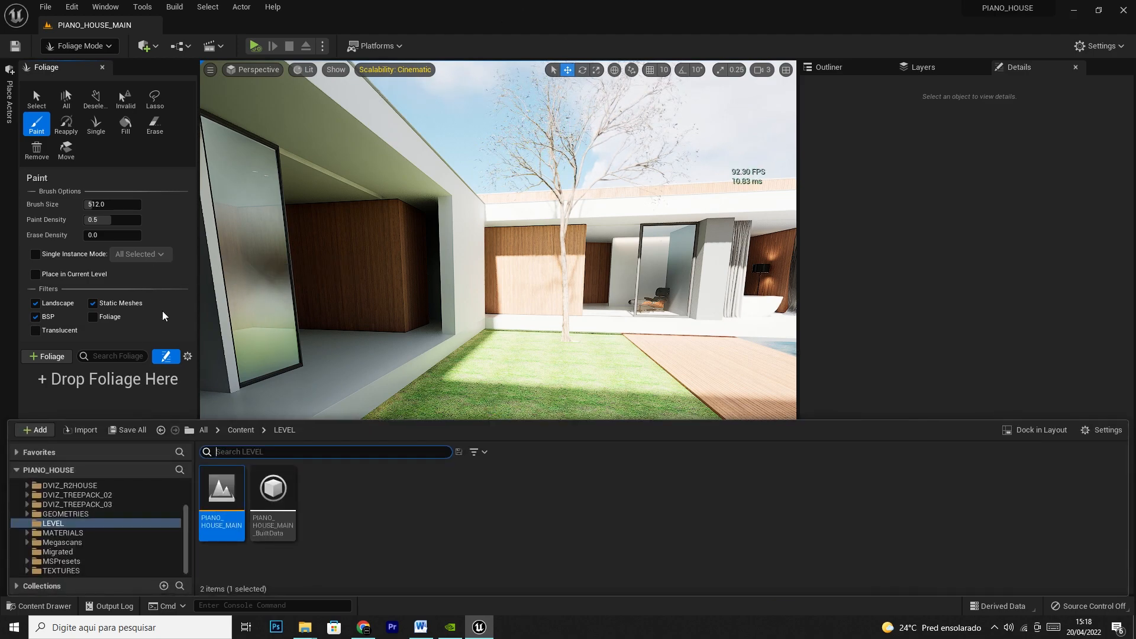
{"action": "left_click", "coordinate": [63, 515]}
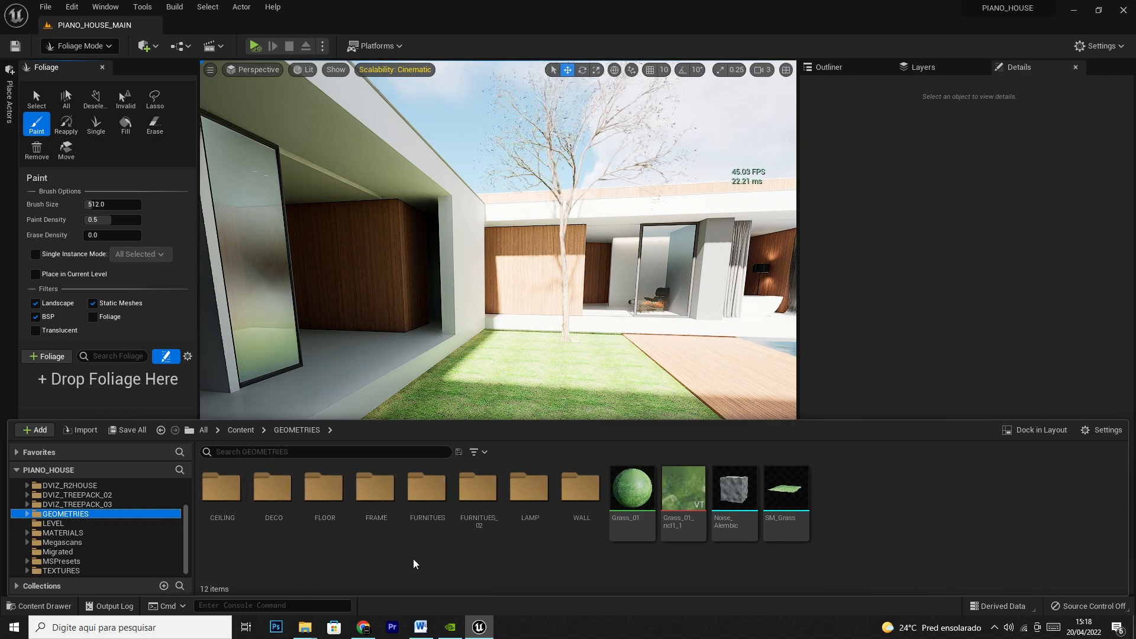
{"action": "double_click", "coordinate": [70, 504]}
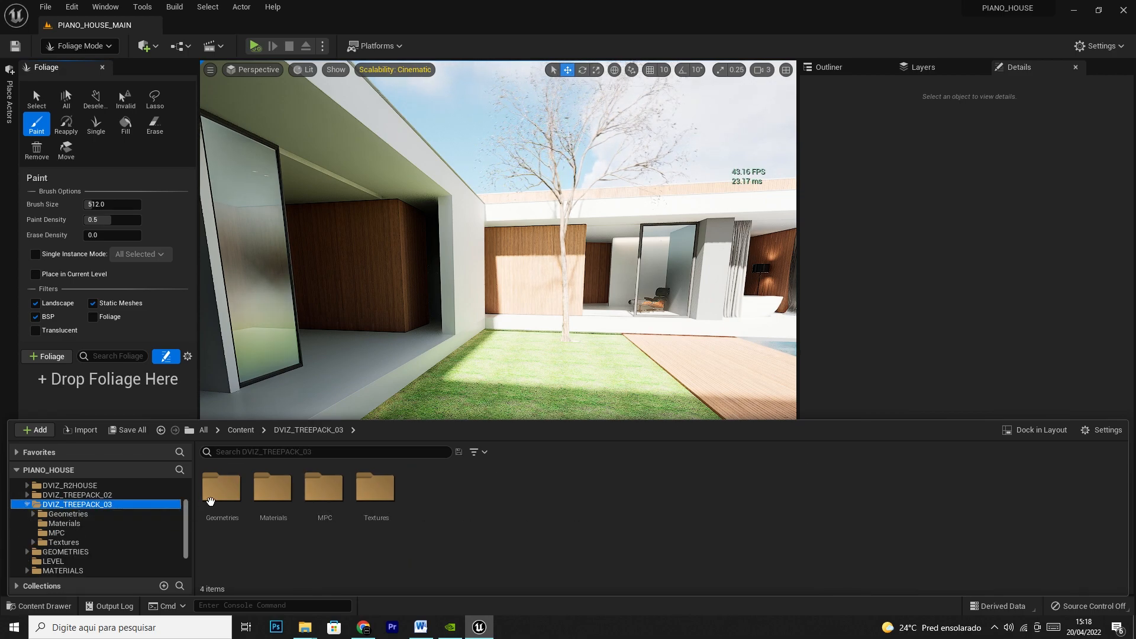
{"action": "double_click", "coordinate": [210, 502]}
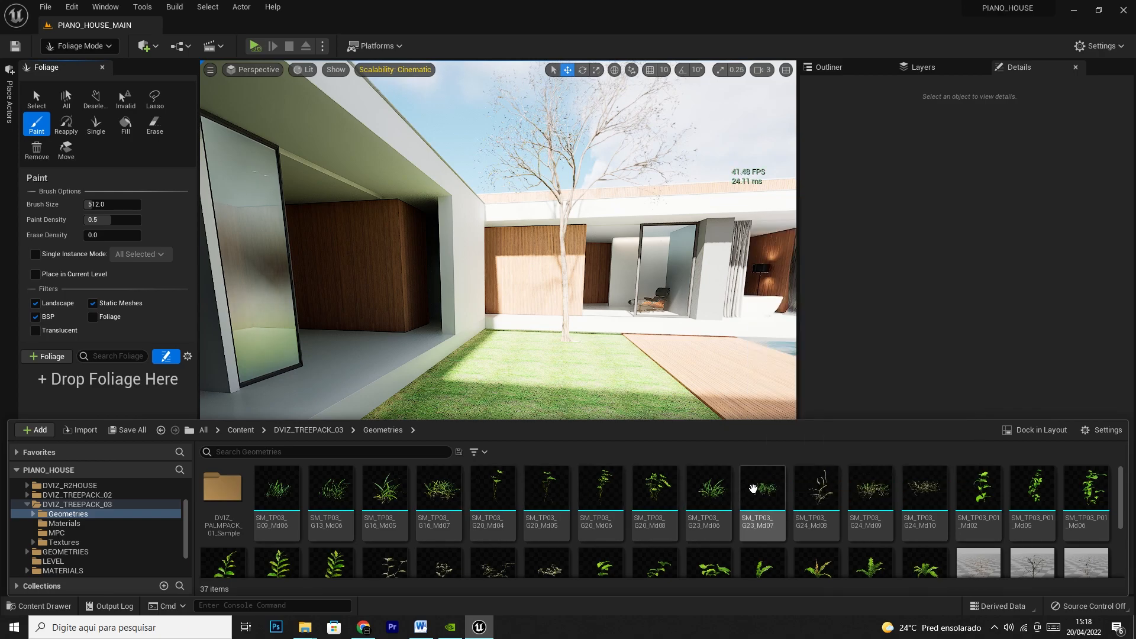
{"action": "mouse_move", "coordinate": [410, 502]}
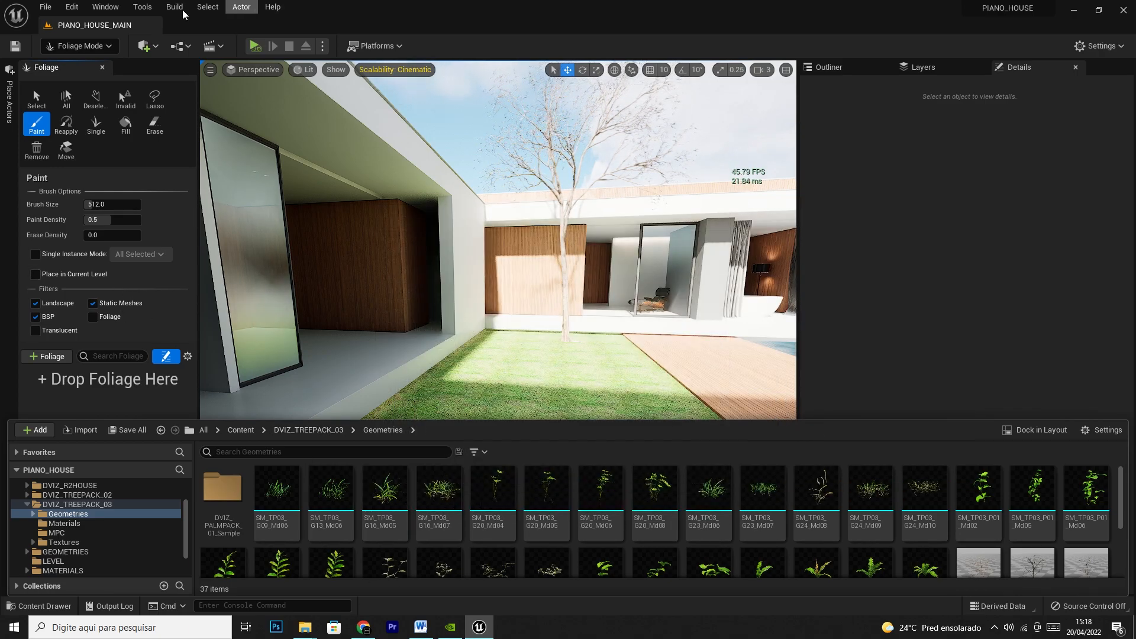
{"action": "left_click", "coordinate": [105, 6]}
{"action": "mouse_move", "coordinate": [144, 54]}
{"action": "left_click", "coordinate": [319, 56]}
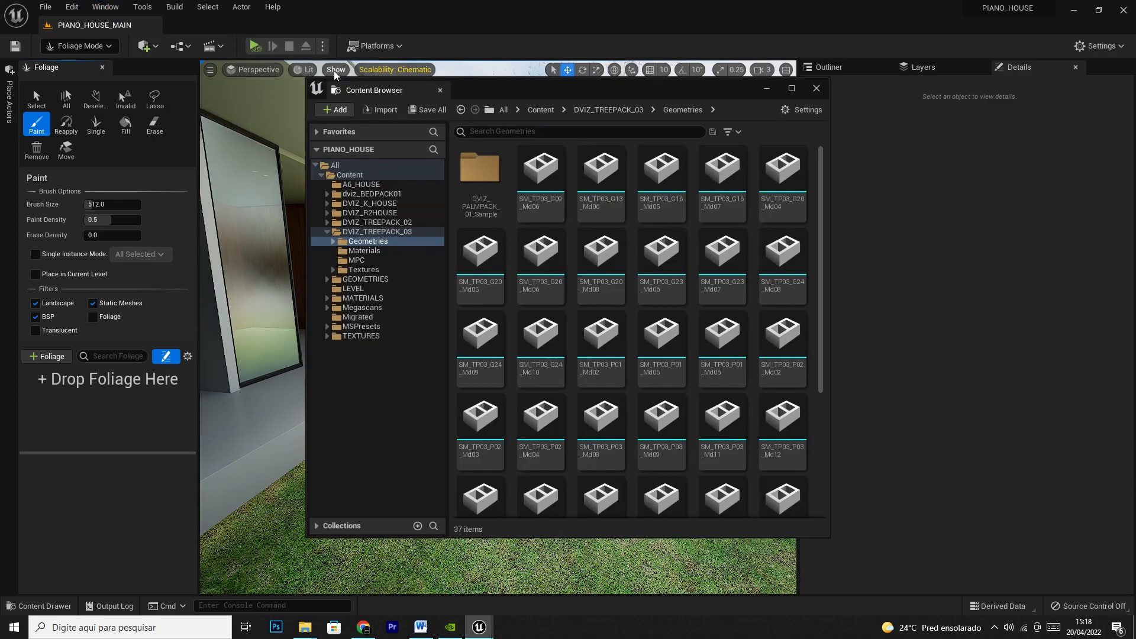
{"action": "left_click_drag", "start_coordinate": [598, 93], "coordinate": [763, 67]}
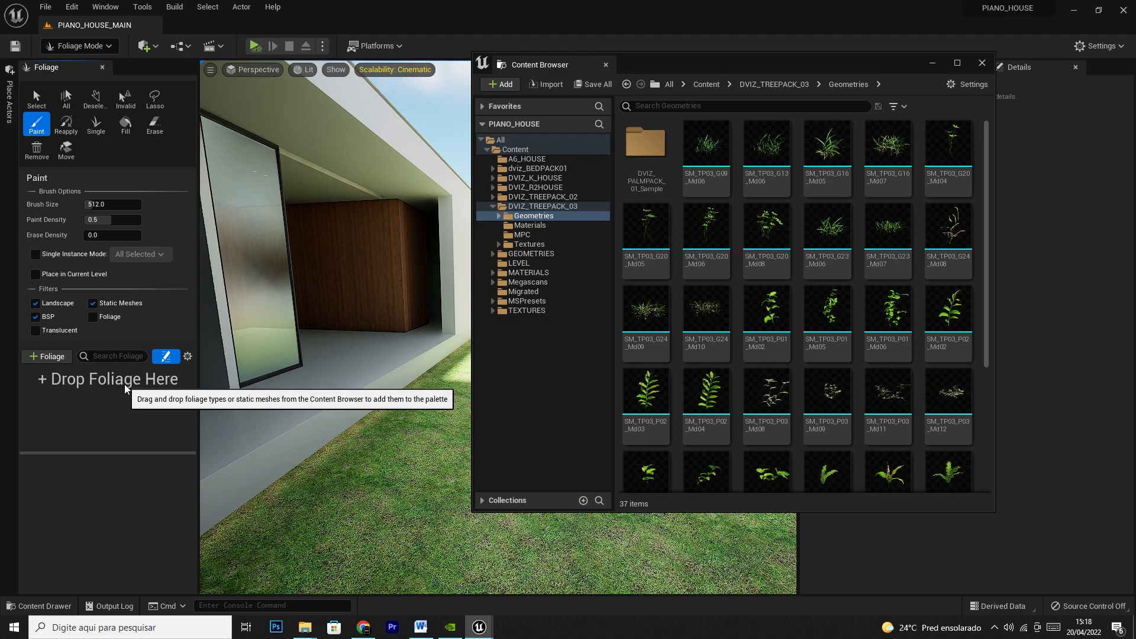
Add grass meshes G09_Md06, G13_Md06, G16_Md05, G16_Md07, G23_Md07, G24_Md09 and G24_Md10 to the foliage palette and minimize the Content Browser
{"action": "left_click_drag", "start_coordinate": [713, 150], "coordinate": [761, 163]}
{"action": "left_click", "coordinate": [769, 155]}
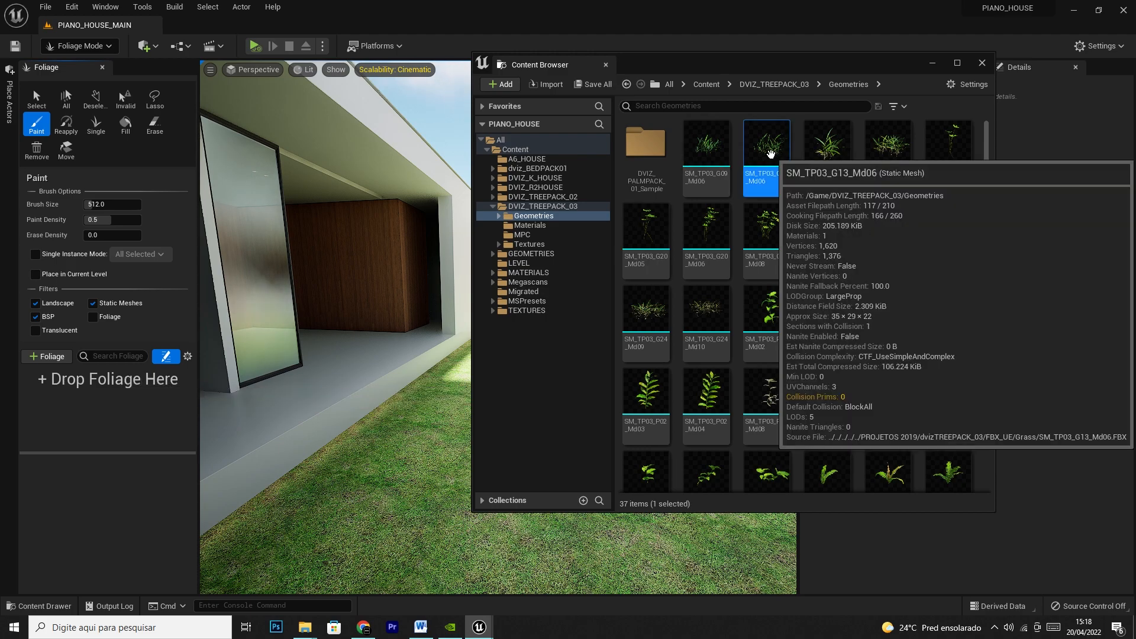
{"action": "left_click", "coordinate": [887, 156], "text": "ctrl"}
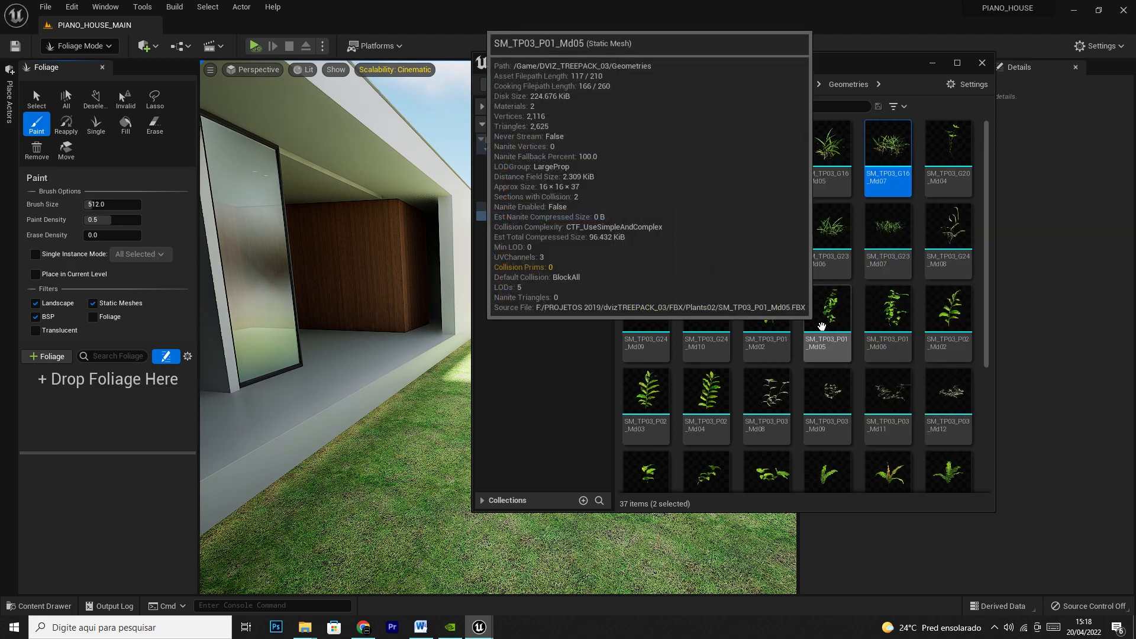
{"action": "left_click", "coordinate": [642, 337], "text": "ctrl"}
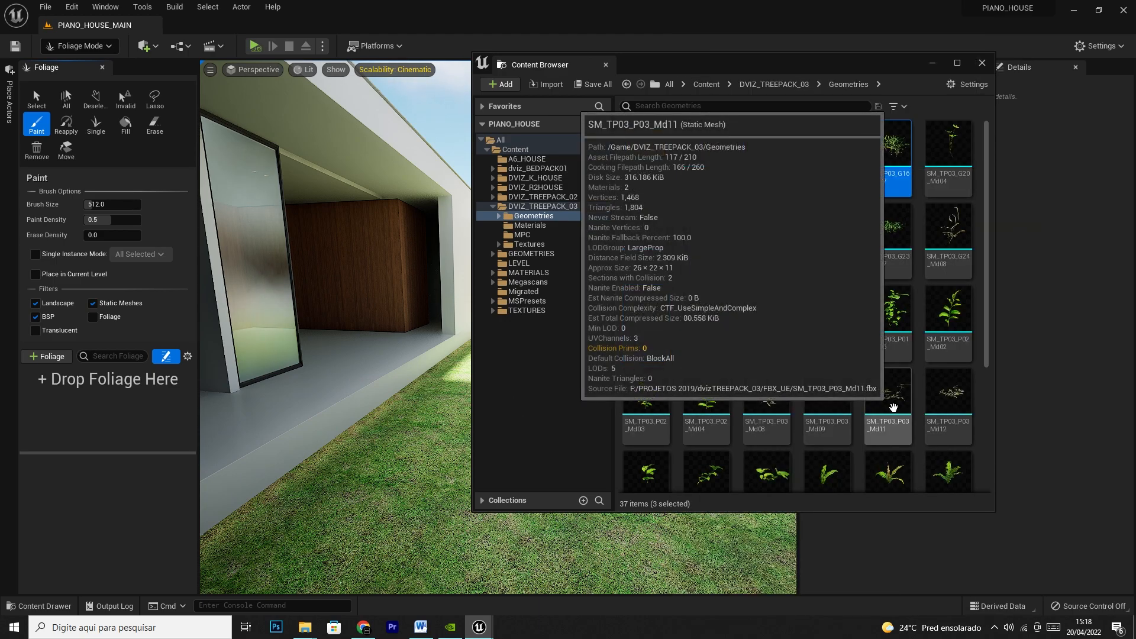
{"action": "left_click", "coordinate": [880, 258], "text": "ctrl"}
{"action": "left_click", "coordinate": [706, 323], "text": "ctrl"}
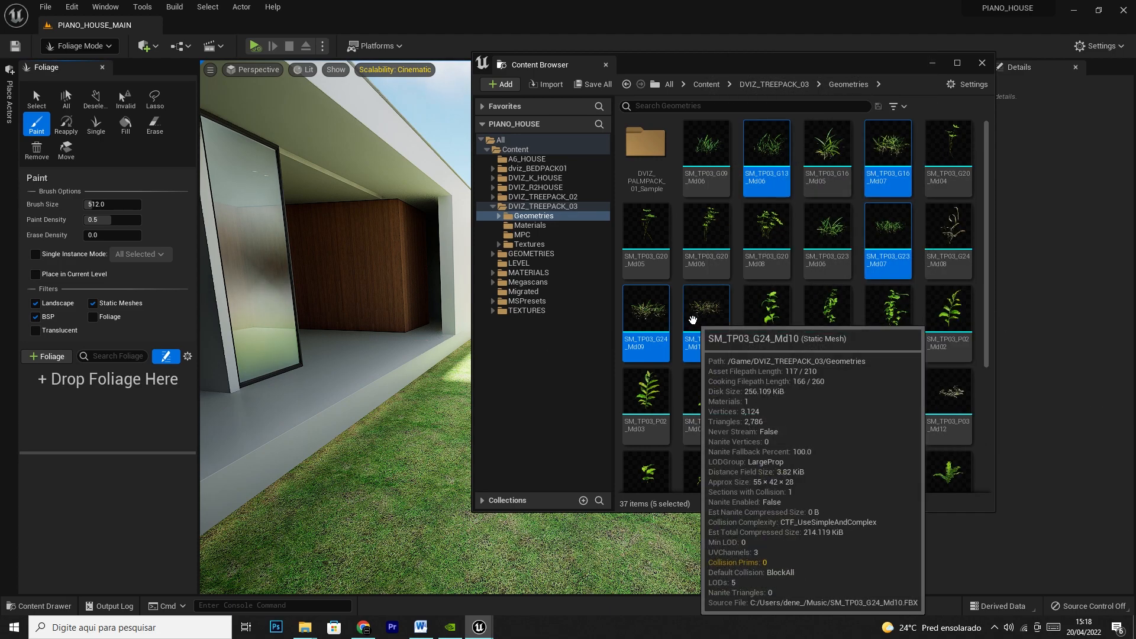
{"action": "left_click", "coordinate": [781, 354], "text": "ctrl"}
{"action": "left_click", "coordinate": [704, 158], "text": "ctrl"}
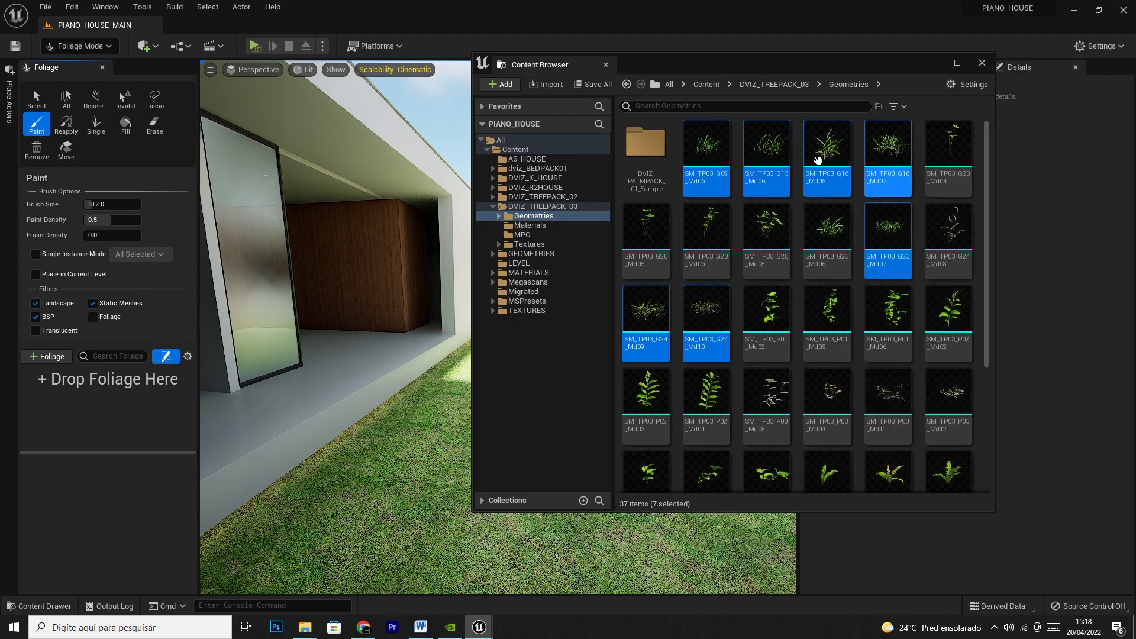
{"action": "left_click_drag", "start_coordinate": [744, 168], "coordinate": [119, 412]}
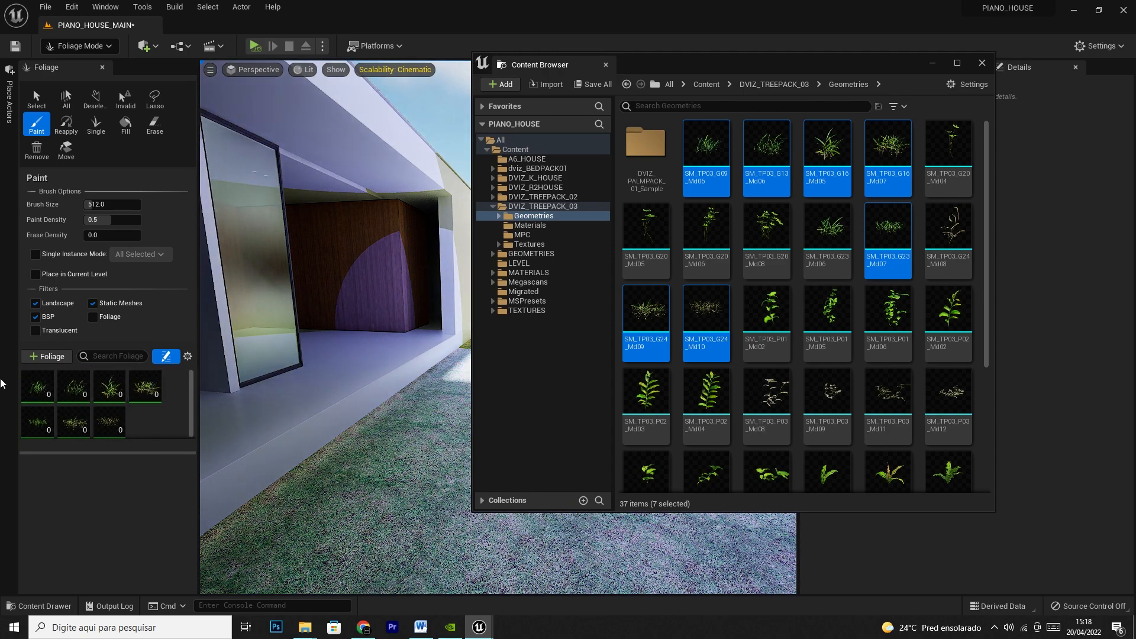
{"action": "left_click", "coordinate": [932, 64]}
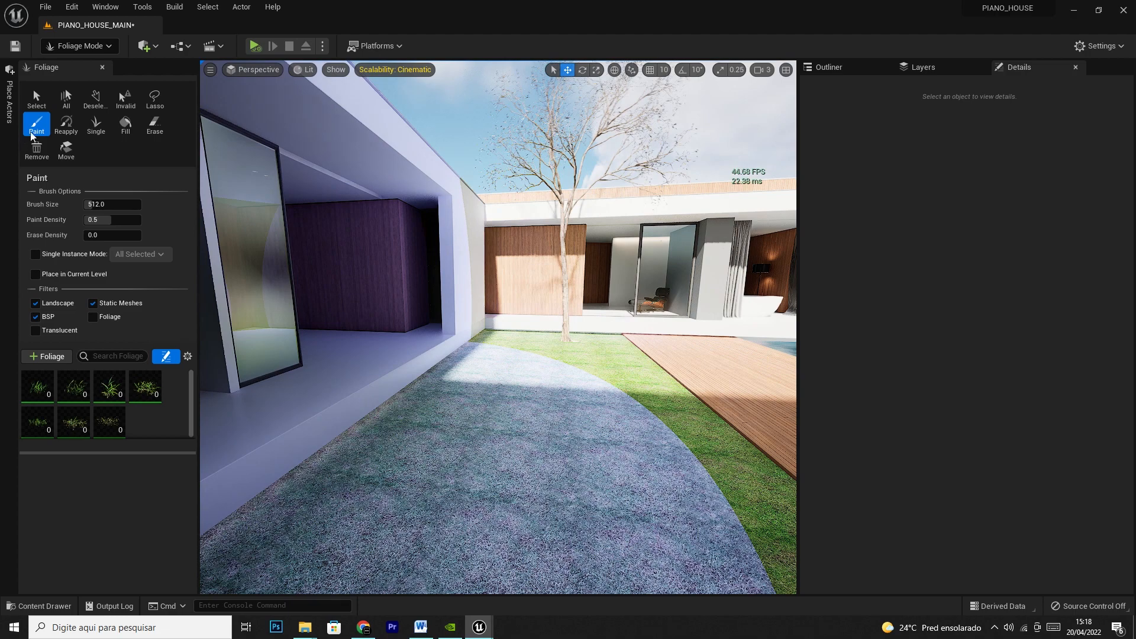
Reduce the foliage paint brush size to about 172 so the brush fits within the courtyard lawn
{"action": "mouse_move", "coordinate": [111, 207]}
{"action": "left_mouse_down"}
{"action": "mouse_move", "coordinate": [60, 207]}
{"action": "mouse_move", "coordinate": [136, 207]}
{"action": "mouse_move", "coordinate": [81, 207]}
{"action": "left_mouse_up"}
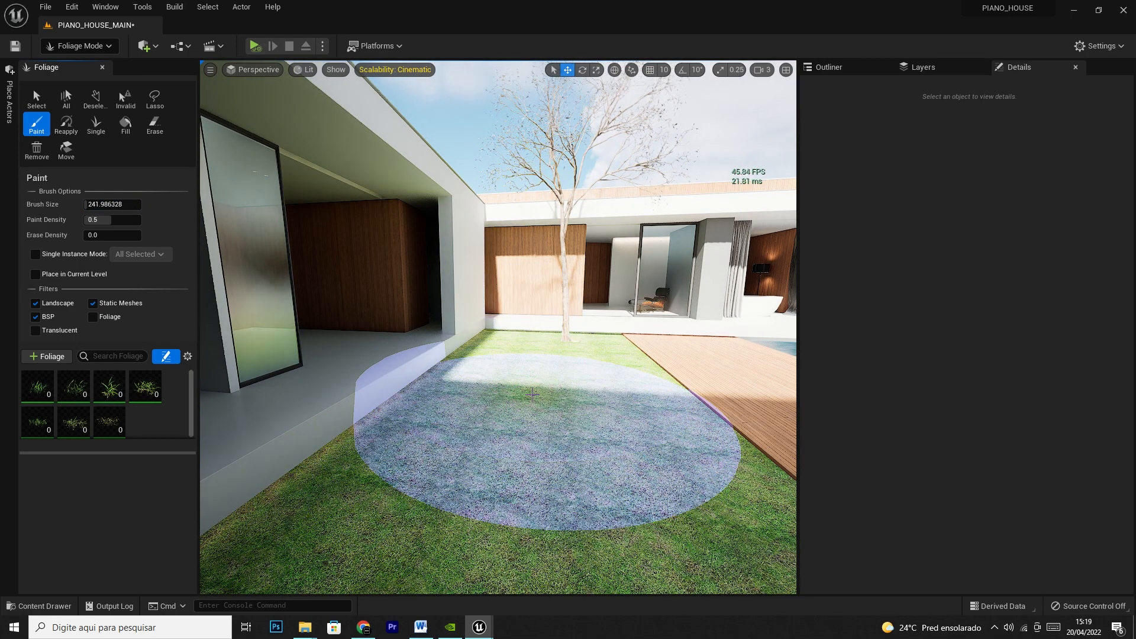
{"action": "key", "text": "bracketleft"}
{"action": "key", "text": "bracketleft"}
{"action": "key", "text": "bracketleft"}
{"action": "key", "text": "bracketleft"}
{"action": "key", "text": "bracketleft"}
{"action": "key", "text": "bracketleft"}
{"action": "key", "text": "bracketleft"}
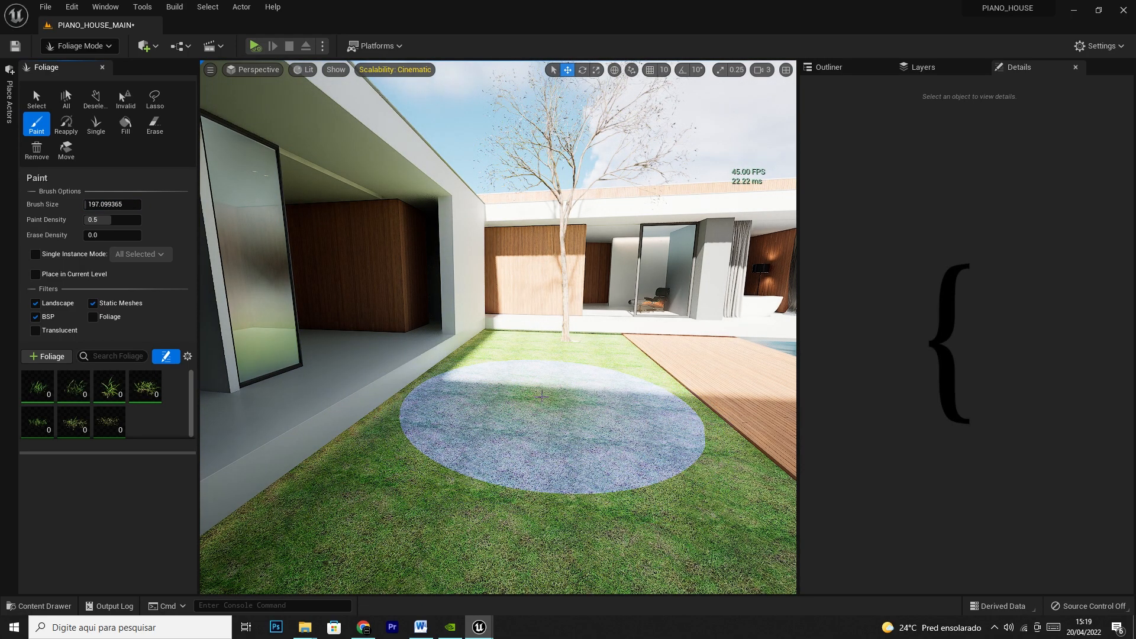
{"action": "key", "text": "bracketleft"}
{"action": "key", "text": "bracketleft"}
{"action": "key", "text": "bracketleft"}
{"action": "key", "text": "bracketleft"}
{"action": "key", "text": "bracketleft"}
{"action": "key", "text": "bracketleft"}
{"action": "key", "text": "bracketleft"}
{"action": "key", "text": "bracketleft"}
{"action": "key", "text": "bracketleft"}
{"action": "key", "text": "bracketleft"}
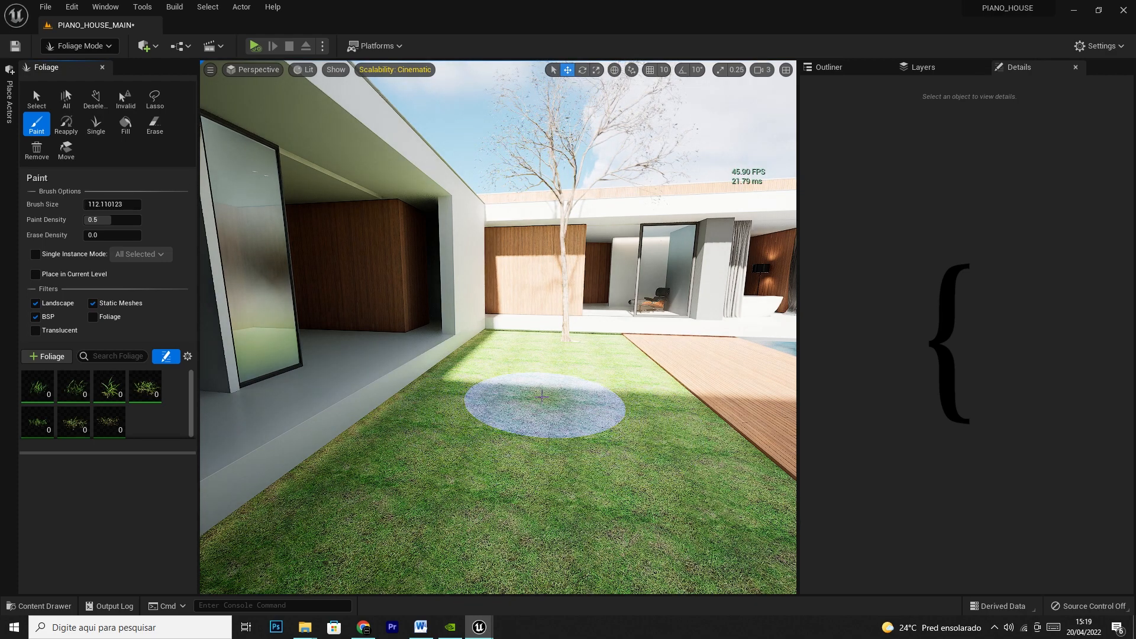
{"action": "key", "text": "bracketright"}
{"action": "key", "text": "bracketright"}
{"action": "key", "text": "bracketright"}
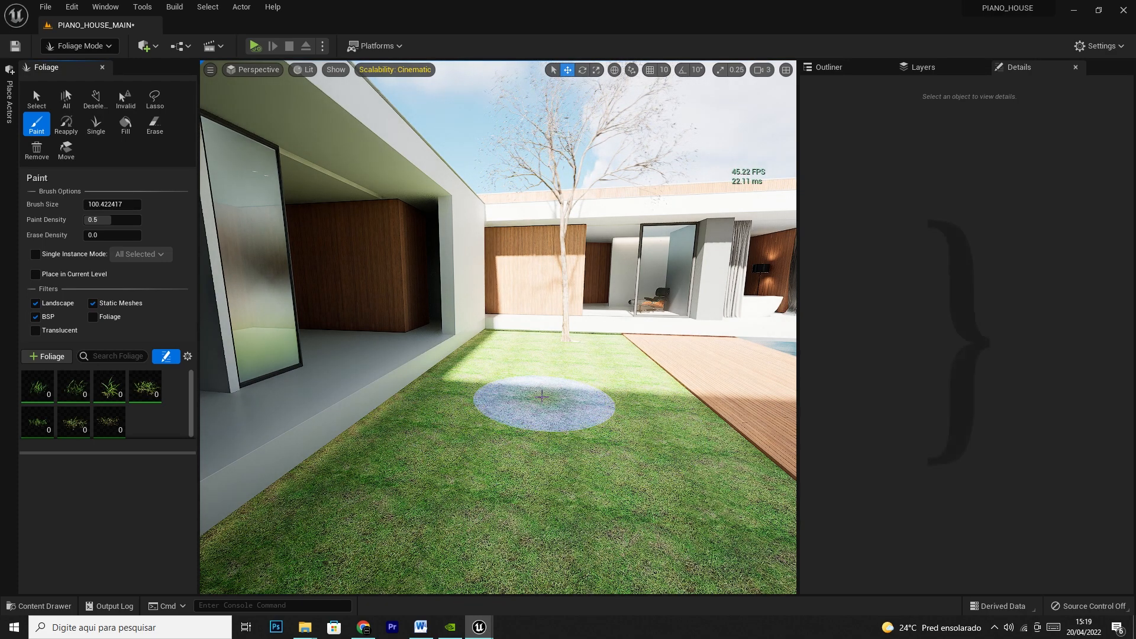
{"action": "key", "text": "bracketright"}
{"action": "key", "text": "bracketright"}
{"action": "key", "text": "bracketright"}
{"action": "key", "text": "bracketright"}
{"action": "key", "text": "bracketright"}
{"action": "key", "text": "bracketright"}
{"action": "key", "text": "bracketright"}
{"action": "key", "text": "bracketright"}
{"action": "key", "text": "bracketright"}
{"action": "key", "text": "bracketright"}
{"action": "key", "text": "bracketright"}
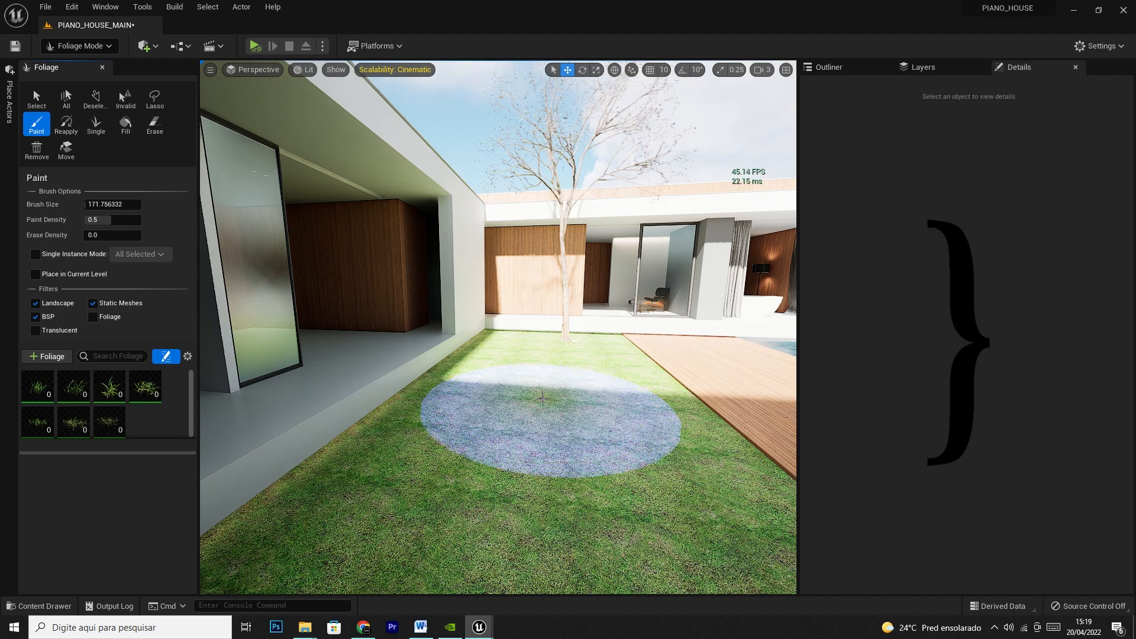
Try foliage brush sizes of 500 and 250, and settle on a brush size of 100
{"action": "key", "text": "bracketright"}
{"action": "key", "text": "bracketright"}
{"action": "left_click", "coordinate": [115, 205]}
{"action": "type", "text": "5"}
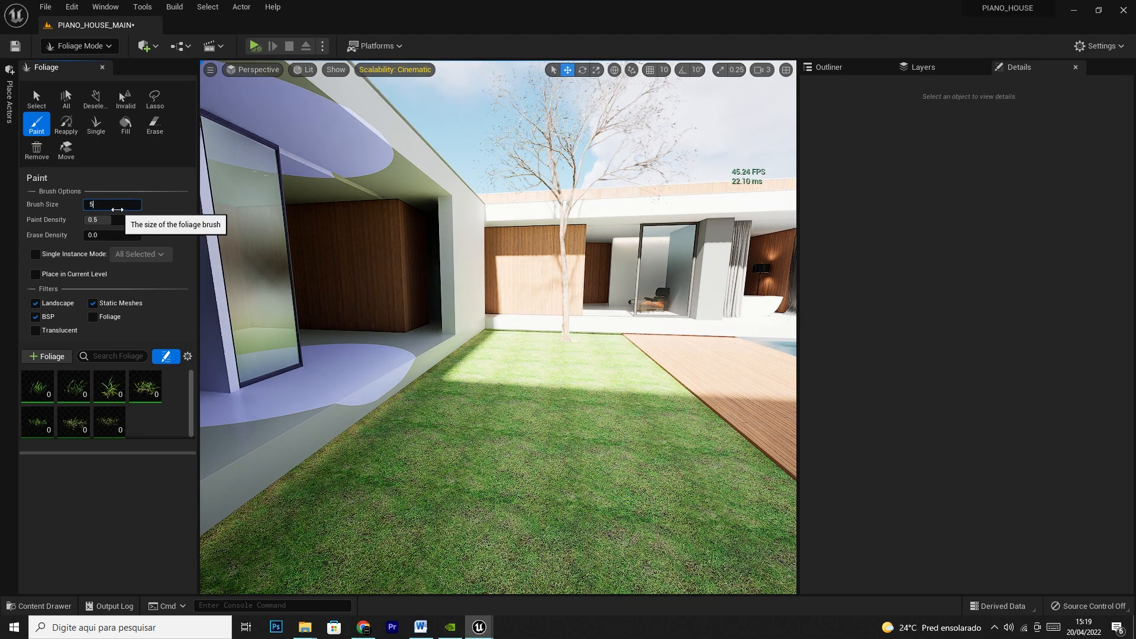
{"action": "type", "text": "00"}
{"action": "key", "text": "Return"}
{"action": "left_click", "coordinate": [97, 203]}
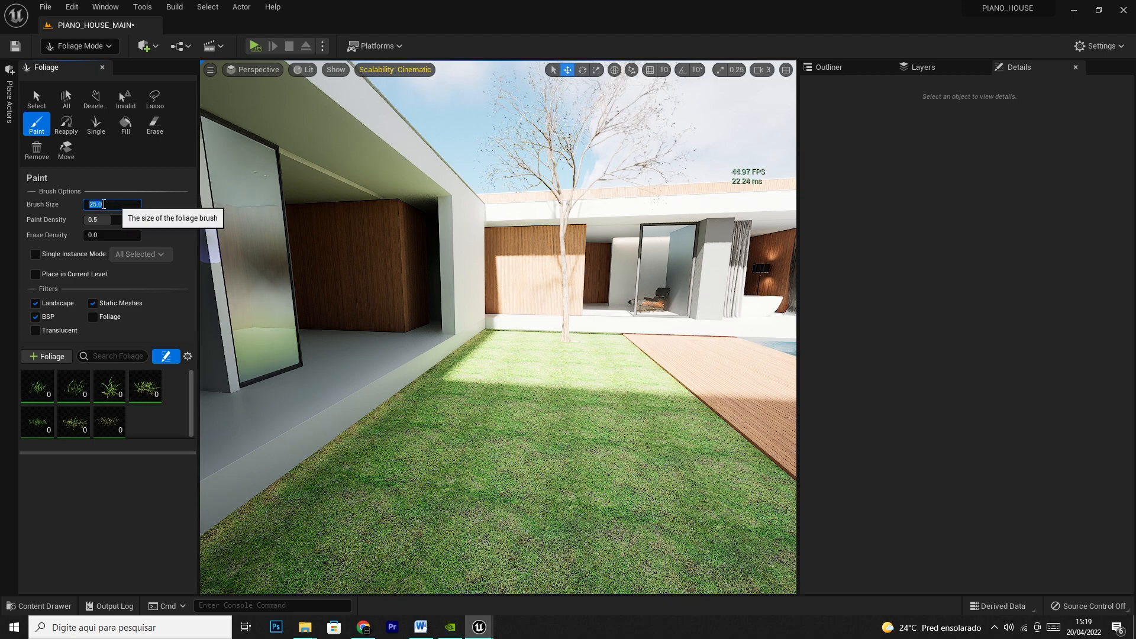
{"action": "type", "text": "250"}
{"action": "key", "text": "Return"}
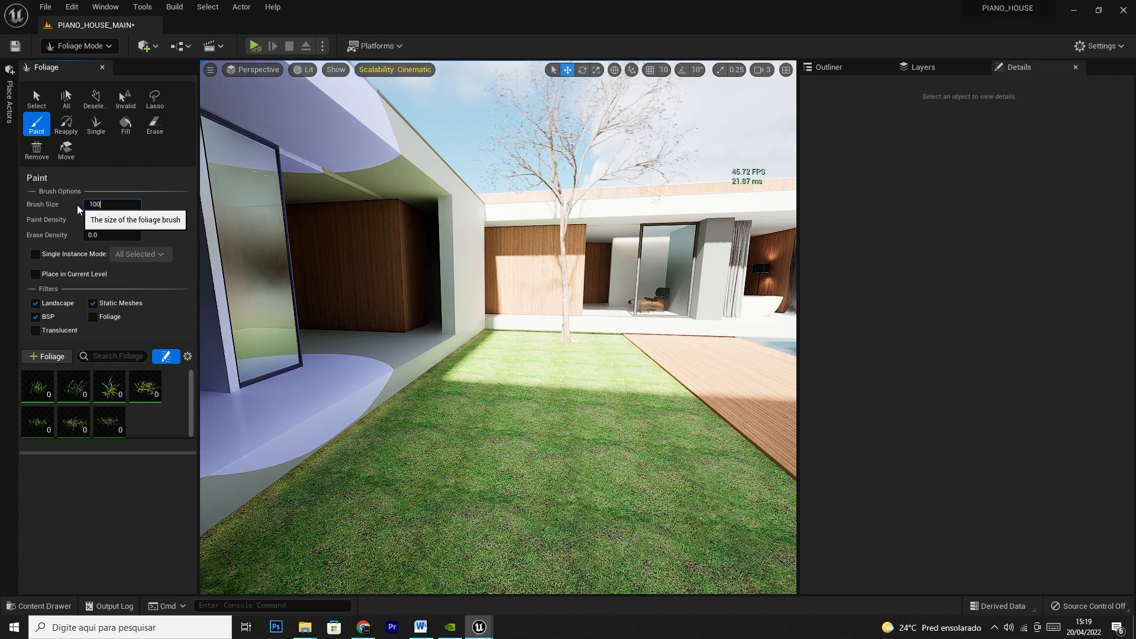
{"action": "key", "text": "Return"}
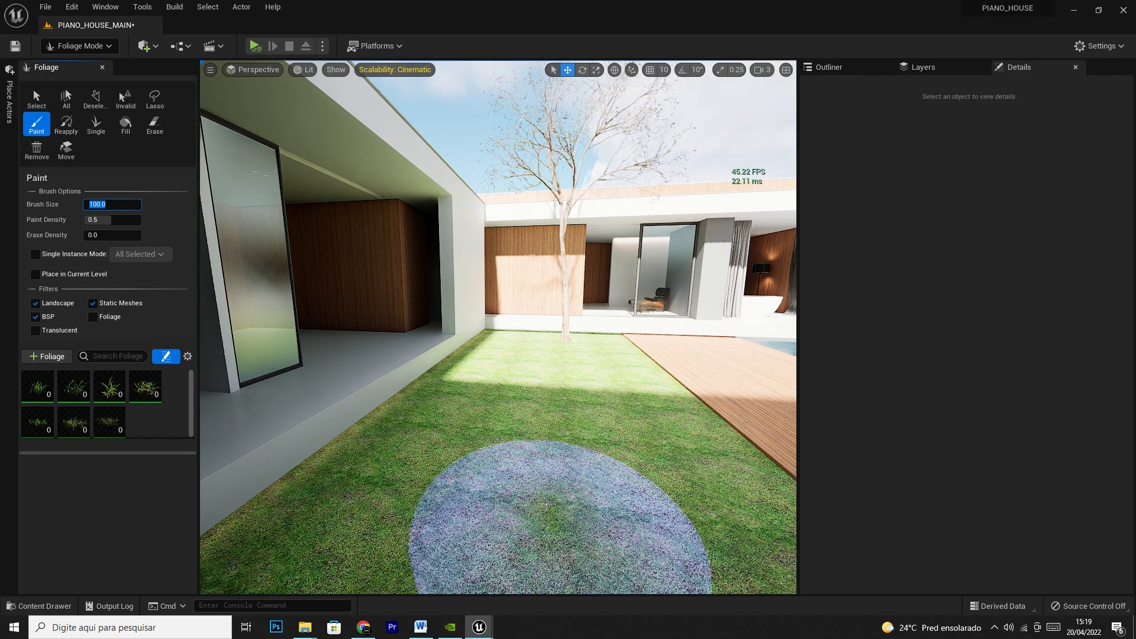
Try painting all seven grass types over the courtyard lawn at a paint density of 0.5, and undo the painting
{"action": "mouse_move", "coordinate": [550, 494]}
{"action": "left_mouse_down"}
{"action": "mouse_move", "coordinate": [477, 443]}
{"action": "mouse_move", "coordinate": [558, 418]}
{"action": "mouse_move", "coordinate": [672, 451]}
{"action": "mouse_move", "coordinate": [608, 380]}
{"action": "mouse_move", "coordinate": [516, 355]}
{"action": "mouse_move", "coordinate": [532, 431]}
{"action": "mouse_move", "coordinate": [711, 370]}
{"action": "mouse_move", "coordinate": [664, 476]}
{"action": "mouse_move", "coordinate": [609, 528]}
{"action": "mouse_move", "coordinate": [609, 489]}
{"action": "mouse_move", "coordinate": [339, 605]}
{"action": "mouse_move", "coordinate": [609, 482]}
{"action": "mouse_move", "coordinate": [520, 373]}
{"action": "mouse_move", "coordinate": [406, 419]}
{"action": "mouse_move", "coordinate": [455, 438]}
{"action": "mouse_move", "coordinate": [516, 335]}
{"action": "left_mouse_up"}
{"action": "mouse_move", "coordinate": [602, 359]}
{"action": "left_mouse_down"}
{"action": "mouse_move", "coordinate": [719, 408]}
{"action": "mouse_move", "coordinate": [664, 495]}
{"action": "mouse_move", "coordinate": [477, 520]}
{"action": "mouse_move", "coordinate": [487, 482]}
{"action": "left_mouse_up"}
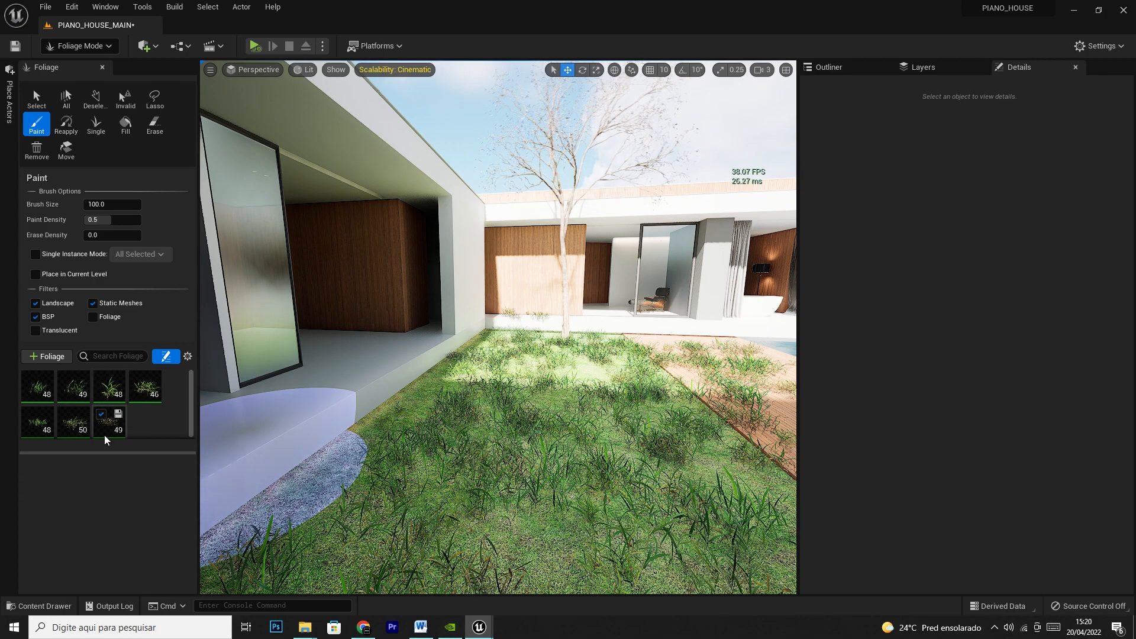
{"action": "key", "text": "ctrl+z"}
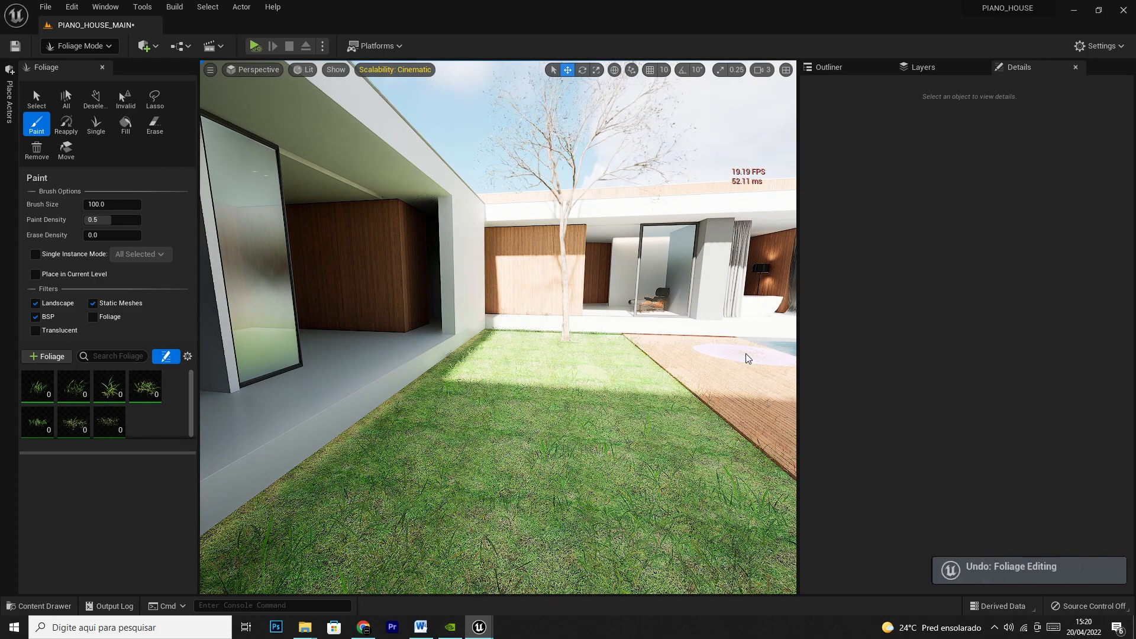
Set the paint density to 1.0, test-paint the grass across the lawn and undo the painting
{"action": "left_click", "coordinate": [106, 220]}
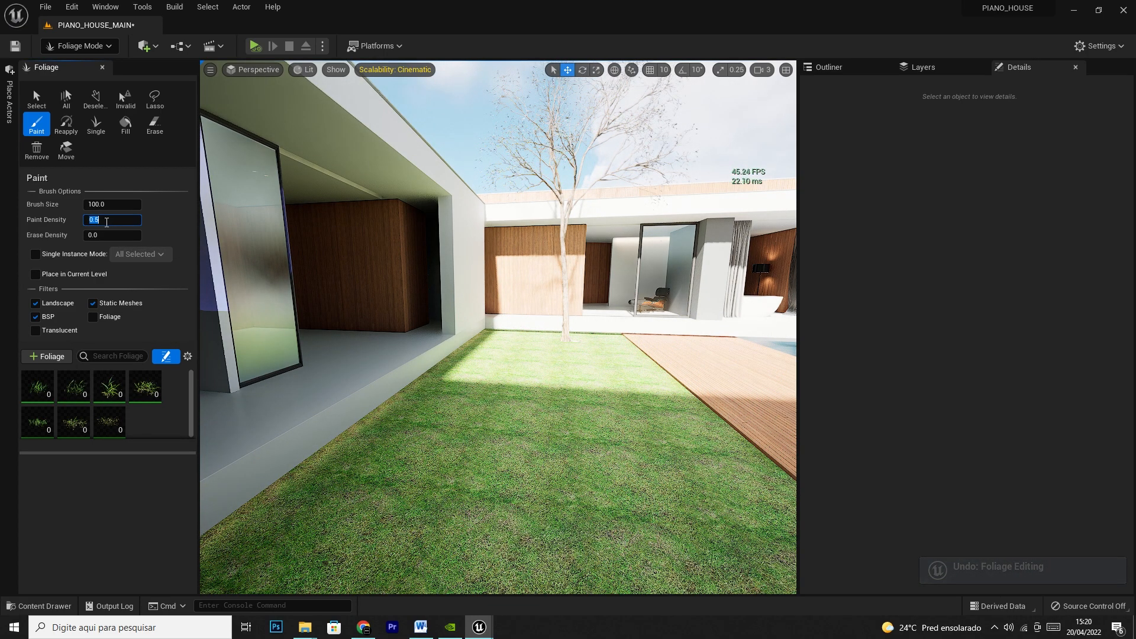
{"action": "mouse_move", "coordinate": [540, 495]}
{"action": "left_mouse_down"}
{"action": "mouse_move", "coordinate": [459, 481]}
{"action": "mouse_move", "coordinate": [799, 393]}
{"action": "mouse_move", "coordinate": [583, 507]}
{"action": "mouse_move", "coordinate": [710, 367]}
{"action": "mouse_move", "coordinate": [458, 358]}
{"action": "mouse_move", "coordinate": [538, 324]}
{"action": "mouse_move", "coordinate": [518, 363]}
{"action": "mouse_move", "coordinate": [355, 520]}
{"action": "mouse_move", "coordinate": [355, 507]}
{"action": "mouse_move", "coordinate": [684, 532]}
{"action": "mouse_move", "coordinate": [633, 376]}
{"action": "left_mouse_up"}
{"action": "mouse_move", "coordinate": [511, 383]}
{"action": "left_mouse_down"}
{"action": "mouse_move", "coordinate": [672, 456]}
{"action": "mouse_move", "coordinate": [485, 358]}
{"action": "mouse_move", "coordinate": [476, 379]}
{"action": "mouse_move", "coordinate": [520, 507]}
{"action": "mouse_move", "coordinate": [736, 406]}
{"action": "mouse_move", "coordinate": [609, 349]}
{"action": "mouse_move", "coordinate": [439, 432]}
{"action": "left_mouse_up"}
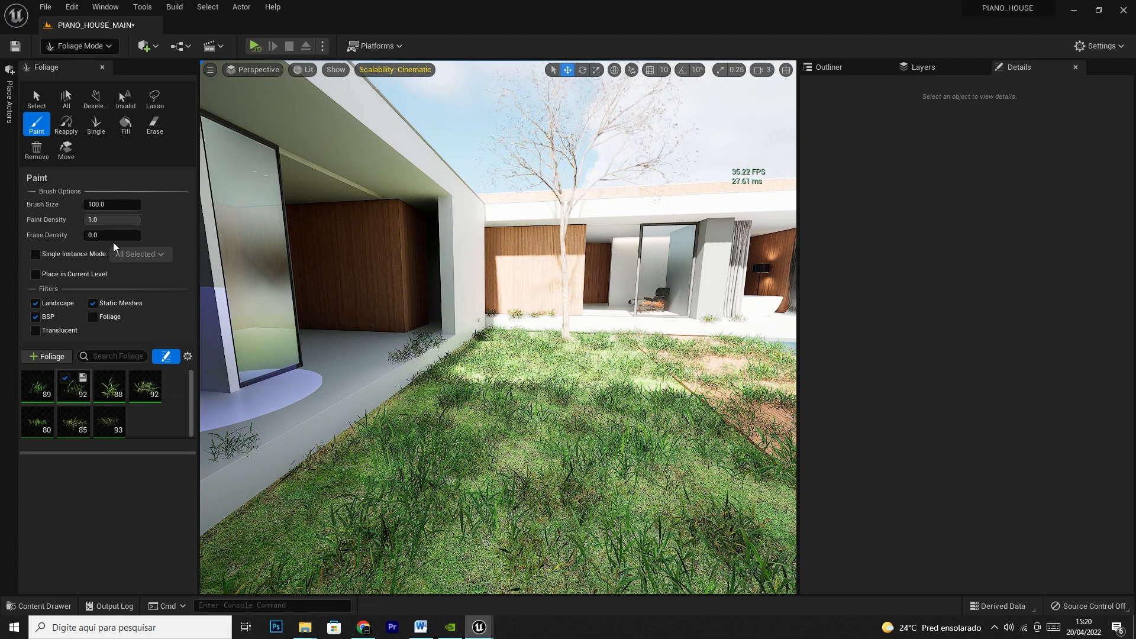
{"action": "key", "text": "ctrl+z"}
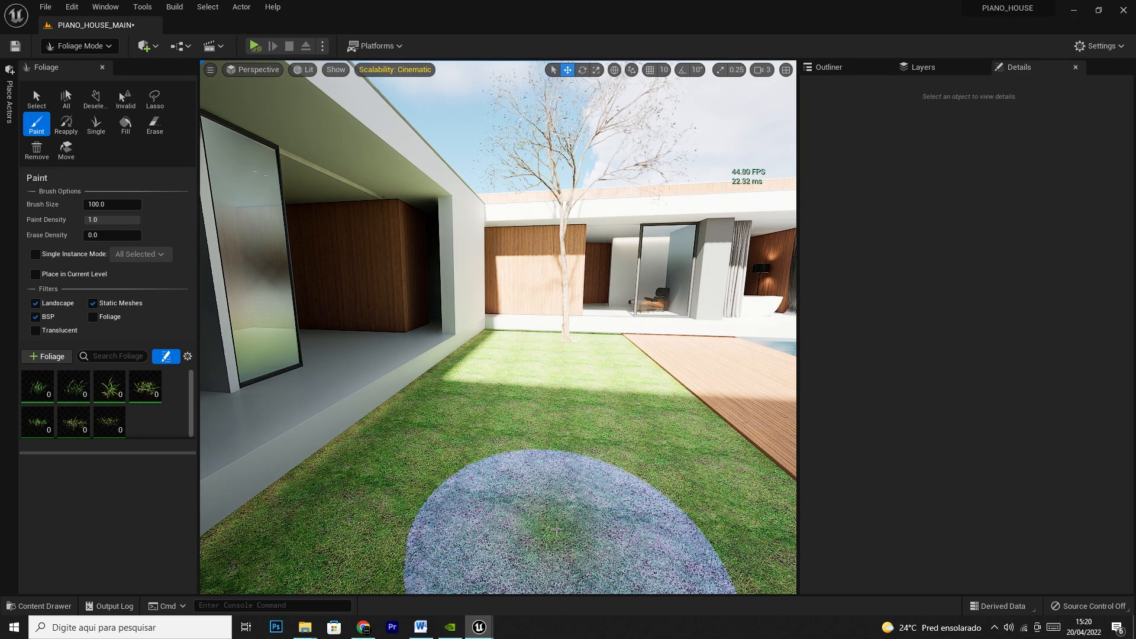
Paint grass across the whole lawn, try erasing it completely at erase density 0.0, and undo the erasing
{"action": "mouse_move", "coordinate": [568, 532]}
{"action": "left_mouse_down"}
{"action": "mouse_move", "coordinate": [507, 449]}
{"action": "mouse_move", "coordinate": [507, 385]}
{"action": "mouse_move", "coordinate": [647, 436]}
{"action": "mouse_move", "coordinate": [630, 378]}
{"action": "mouse_move", "coordinate": [592, 367]}
{"action": "mouse_move", "coordinate": [533, 380]}
{"action": "mouse_move", "coordinate": [515, 355]}
{"action": "mouse_move", "coordinate": [414, 502]}
{"action": "mouse_move", "coordinate": [495, 507]}
{"action": "mouse_move", "coordinate": [654, 464]}
{"action": "mouse_move", "coordinate": [570, 532]}
{"action": "mouse_move", "coordinate": [225, 539]}
{"action": "mouse_move", "coordinate": [345, 434]}
{"action": "mouse_move", "coordinate": [545, 406]}
{"action": "mouse_move", "coordinate": [592, 503]}
{"action": "mouse_move", "coordinate": [563, 355]}
{"action": "left_mouse_up"}
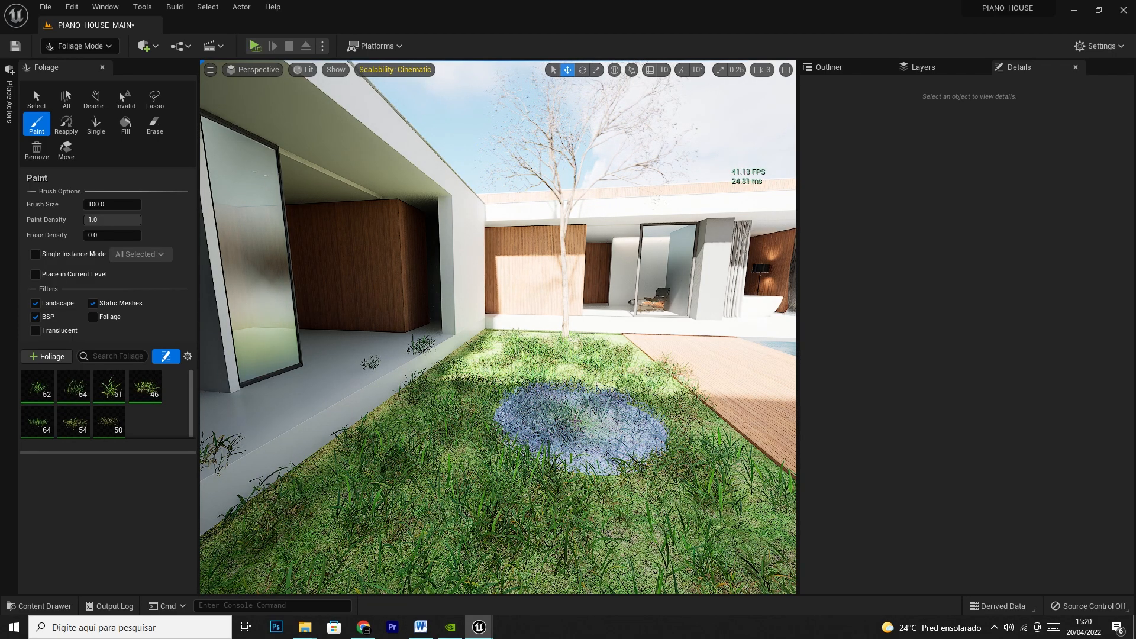
{"action": "mouse_move", "coordinate": [582, 424]}
{"action": "left_mouse_down"}
{"action": "mouse_move", "coordinate": [525, 462]}
{"action": "mouse_move", "coordinate": [536, 500]}
{"action": "mouse_move", "coordinate": [532, 414]}
{"action": "mouse_move", "coordinate": [611, 379]}
{"action": "mouse_move", "coordinate": [585, 355]}
{"action": "left_mouse_up"}
{"action": "mouse_move", "coordinate": [608, 391]}
{"action": "left_mouse_down"}
{"action": "mouse_move", "coordinate": [718, 406]}
{"action": "mouse_move", "coordinate": [661, 351]}
{"action": "left_mouse_up"}
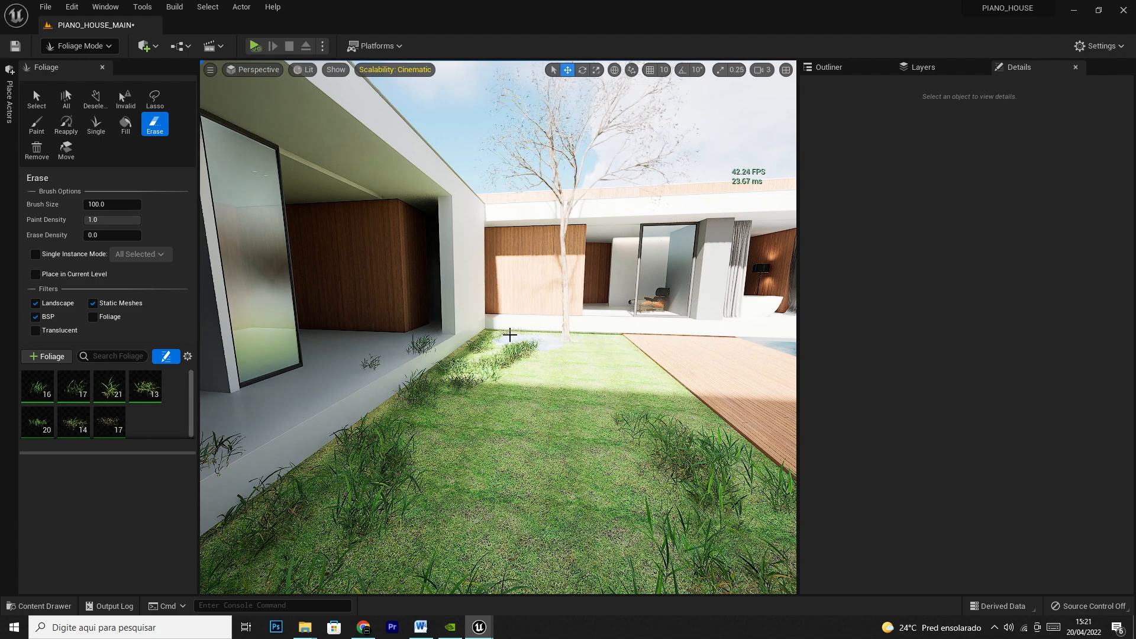
{"action": "mouse_move", "coordinate": [453, 334]}
{"action": "left_mouse_down"}
{"action": "mouse_move", "coordinate": [393, 375]}
{"action": "mouse_move", "coordinate": [330, 380]}
{"action": "mouse_move", "coordinate": [432, 495]}
{"action": "mouse_move", "coordinate": [726, 401]}
{"action": "mouse_move", "coordinate": [596, 419]}
{"action": "mouse_move", "coordinate": [502, 347]}
{"action": "mouse_move", "coordinate": [563, 520]}
{"action": "mouse_move", "coordinate": [278, 503]}
{"action": "mouse_move", "coordinate": [299, 482]}
{"action": "mouse_move", "coordinate": [680, 559]}
{"action": "mouse_move", "coordinate": [648, 503]}
{"action": "left_mouse_up"}
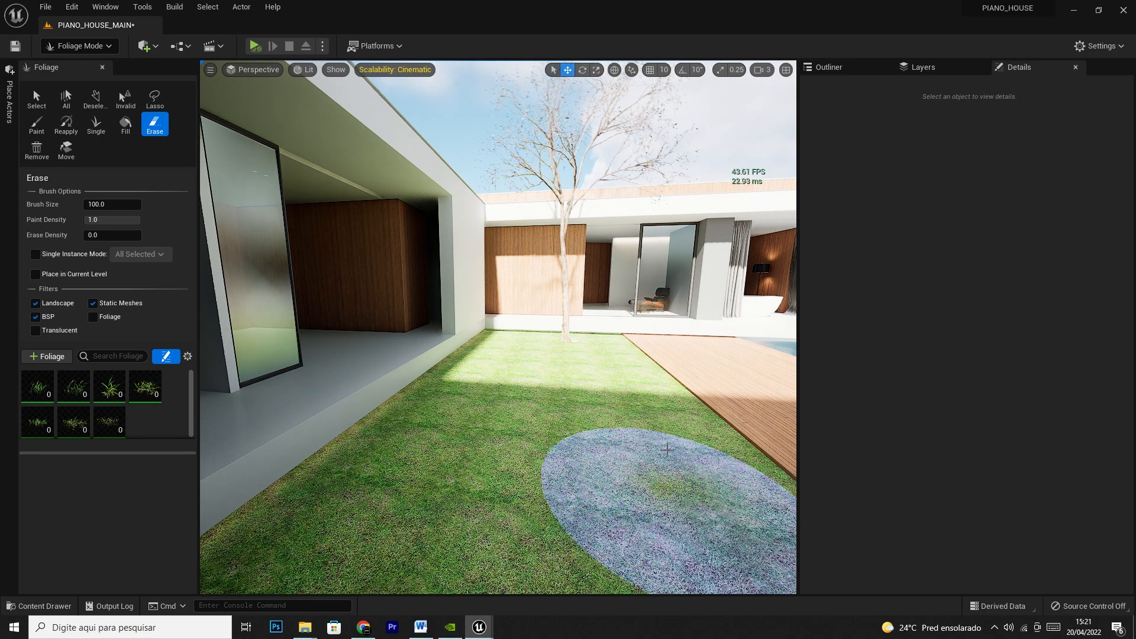
{"action": "key", "text": "ctrl+z"}
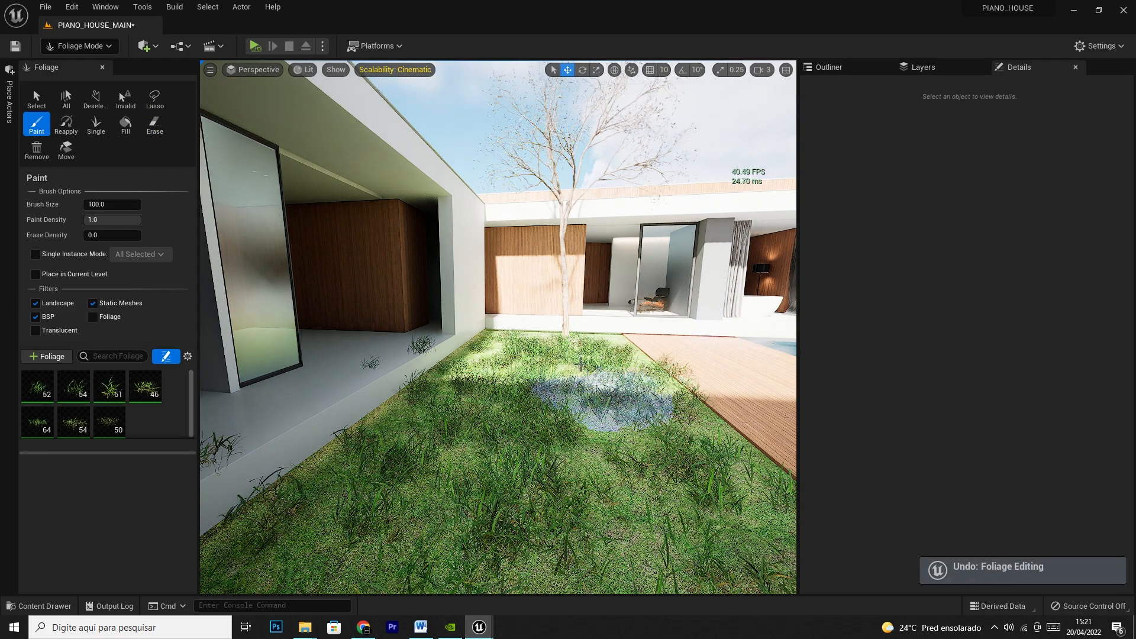
Try another brush pass along the far end and house side of the lawn, and undo it
{"action": "mouse_move", "coordinate": [614, 365]}
{"action": "left_mouse_down"}
{"action": "mouse_move", "coordinate": [609, 355]}
{"action": "mouse_move", "coordinate": [657, 376]}
{"action": "mouse_move", "coordinate": [502, 344]}
{"action": "left_mouse_up"}
{"action": "mouse_move", "coordinate": [428, 364]}
{"action": "left_mouse_down"}
{"action": "mouse_move", "coordinate": [393, 349]}
{"action": "mouse_move", "coordinate": [241, 545]}
{"action": "left_mouse_up"}
{"action": "key", "text": "ctrl+z"}
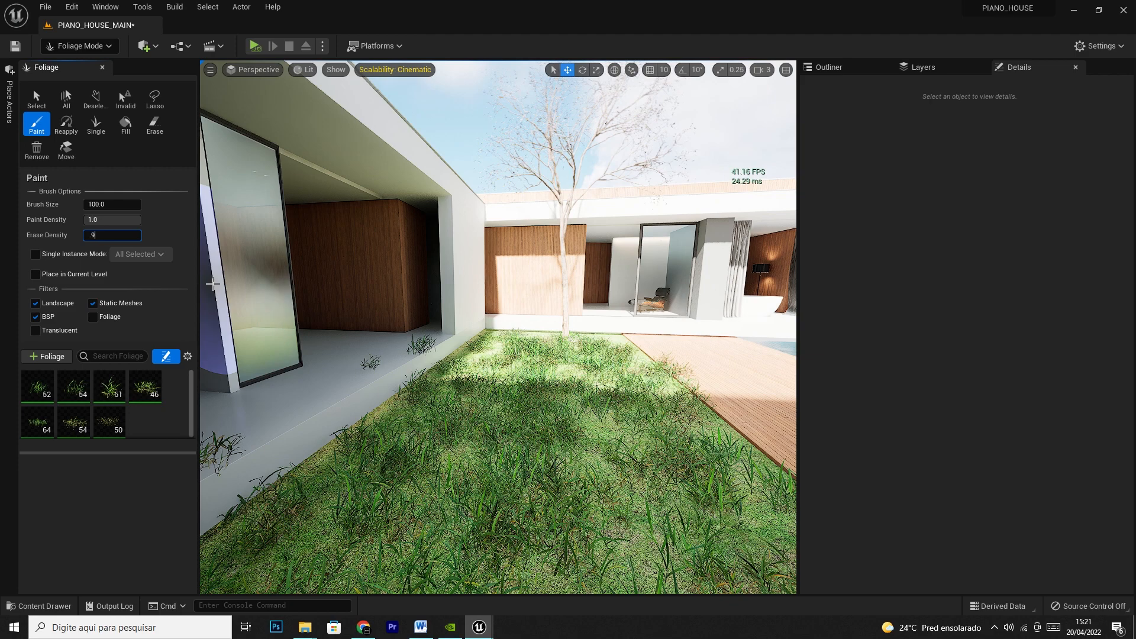
Set the erase density to 0.9 and thin out the painted grass across the lawn
{"action": "mouse_move", "coordinate": [508, 403]}
{"action": "left_mouse_down", "text": "shift"}
{"action": "mouse_move", "coordinate": [517, 408]}
{"action": "mouse_move", "coordinate": [533, 385]}
{"action": "mouse_move", "coordinate": [627, 396]}
{"action": "mouse_move", "coordinate": [675, 467]}
{"action": "mouse_move", "coordinate": [444, 521]}
{"action": "mouse_move", "coordinate": [444, 456]}
{"action": "mouse_move", "coordinate": [532, 367]}
{"action": "mouse_move", "coordinate": [639, 369]}
{"action": "mouse_move", "coordinate": [659, 482]}
{"action": "mouse_move", "coordinate": [728, 491]}
{"action": "mouse_move", "coordinate": [380, 520]}
{"action": "mouse_move", "coordinate": [274, 459]}
{"action": "mouse_move", "coordinate": [428, 349]}
{"action": "mouse_move", "coordinate": [544, 358]}
{"action": "left_mouse_up", "text": "shift"}
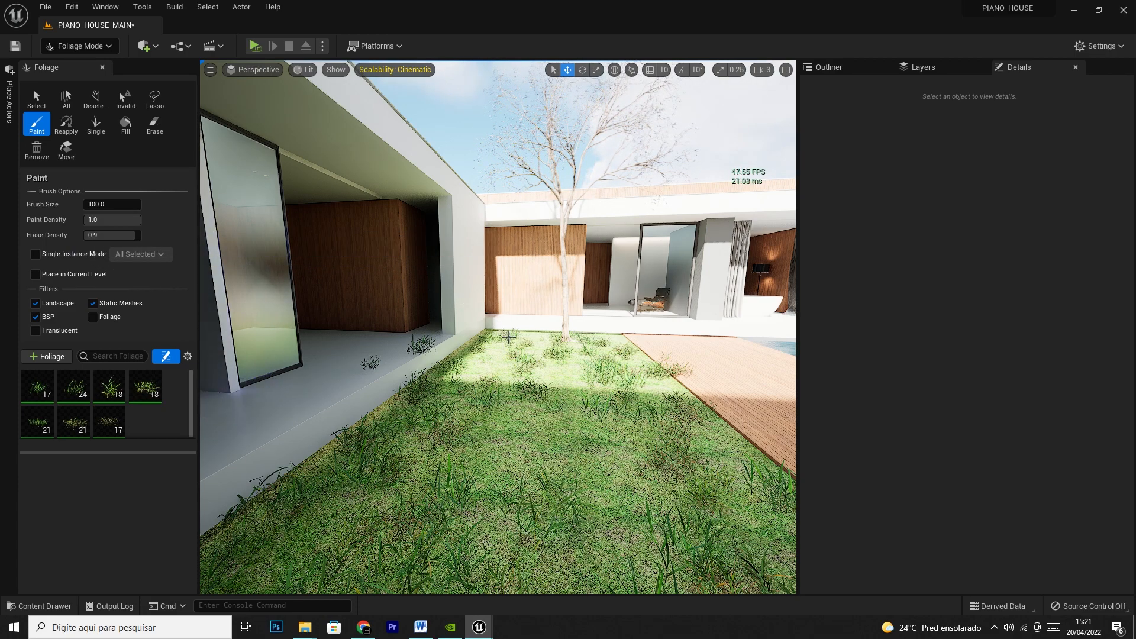
{"action": "key", "text": "shift"}
{"action": "left_click_drag", "start_coordinate": [661, 388], "coordinate": [572, 357], "text": "shift"}
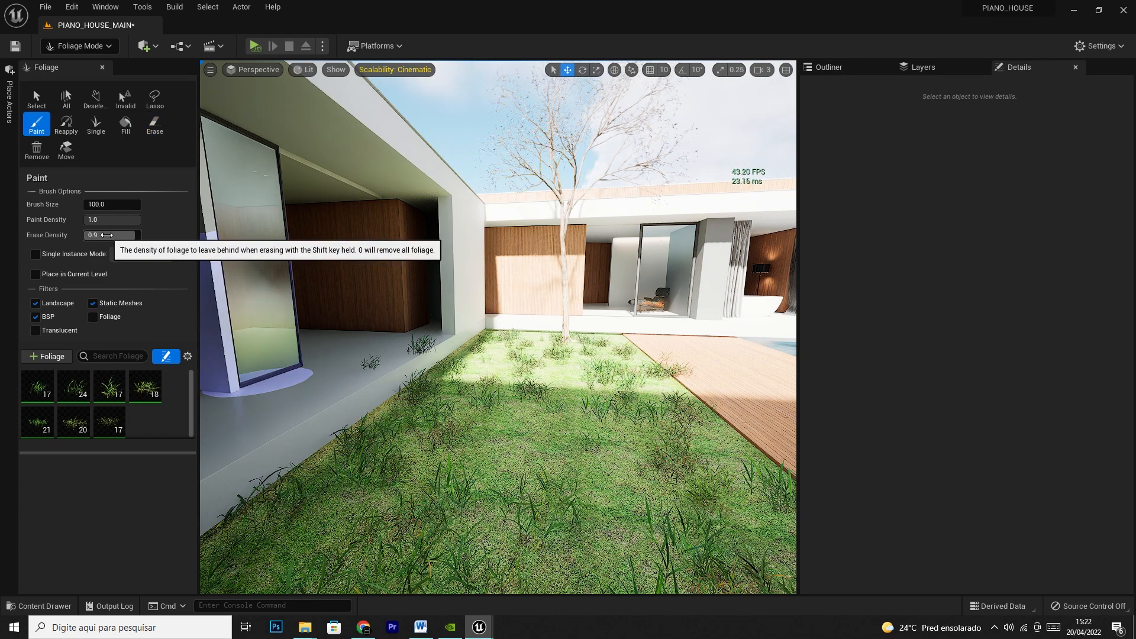
Set the erase density to 0.0 and erase the grass from the lawn and the adjoining paving
{"action": "left_click", "coordinate": [107, 235]}
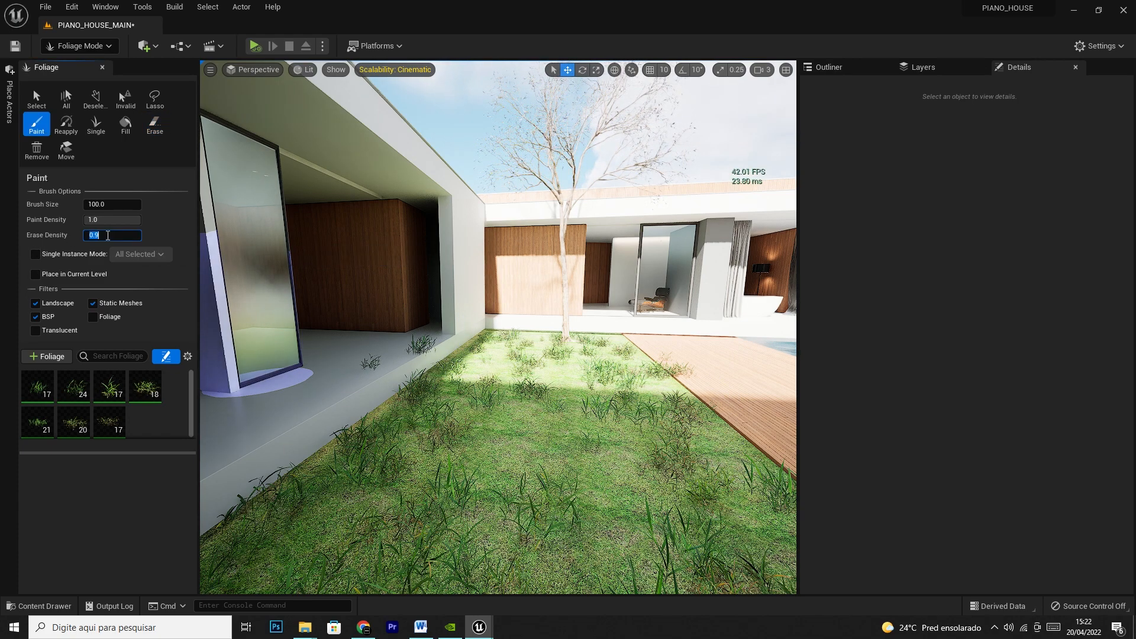
{"action": "mouse_move", "coordinate": [423, 335]}
{"action": "left_mouse_down", "text": "shift"}
{"action": "mouse_move", "coordinate": [376, 436]}
{"action": "mouse_move", "coordinate": [530, 358]}
{"action": "mouse_move", "coordinate": [528, 344]}
{"action": "left_mouse_up", "text": "shift"}
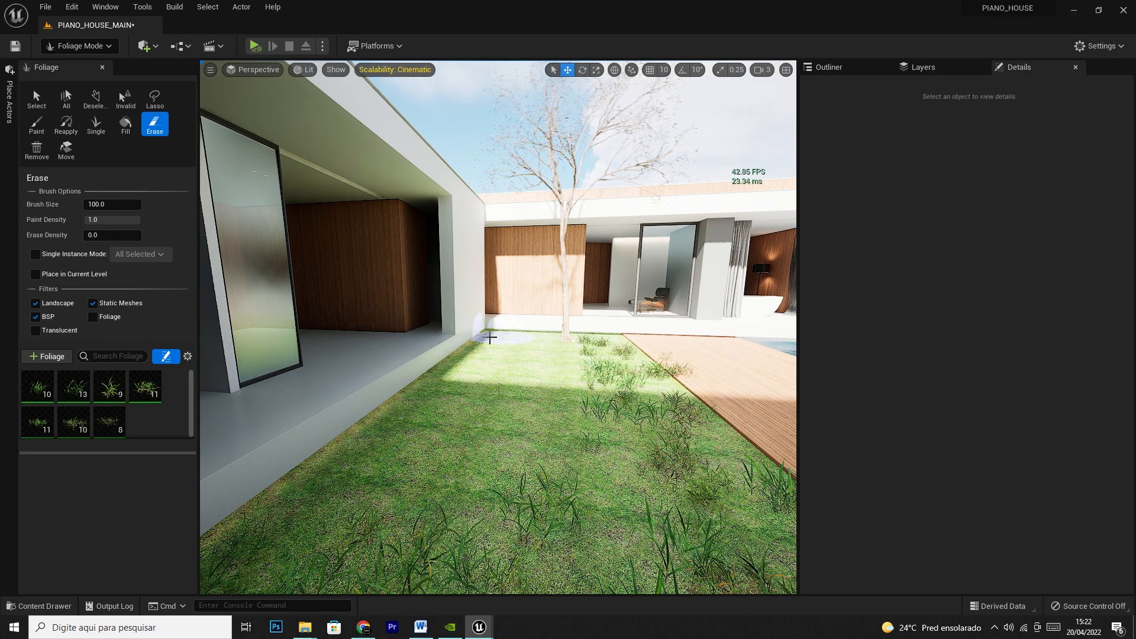
{"action": "mouse_move", "coordinate": [617, 383]}
{"action": "left_mouse_down"}
{"action": "mouse_move", "coordinate": [669, 388]}
{"action": "mouse_move", "coordinate": [647, 456]}
{"action": "mouse_move", "coordinate": [323, 542]}
{"action": "mouse_move", "coordinate": [718, 529]}
{"action": "mouse_move", "coordinate": [548, 353]}
{"action": "mouse_move", "coordinate": [510, 384]}
{"action": "mouse_move", "coordinate": [477, 381]}
{"action": "mouse_move", "coordinate": [142, 228]}
{"action": "mouse_move", "coordinate": [94, 248]}
{"action": "left_mouse_up"}
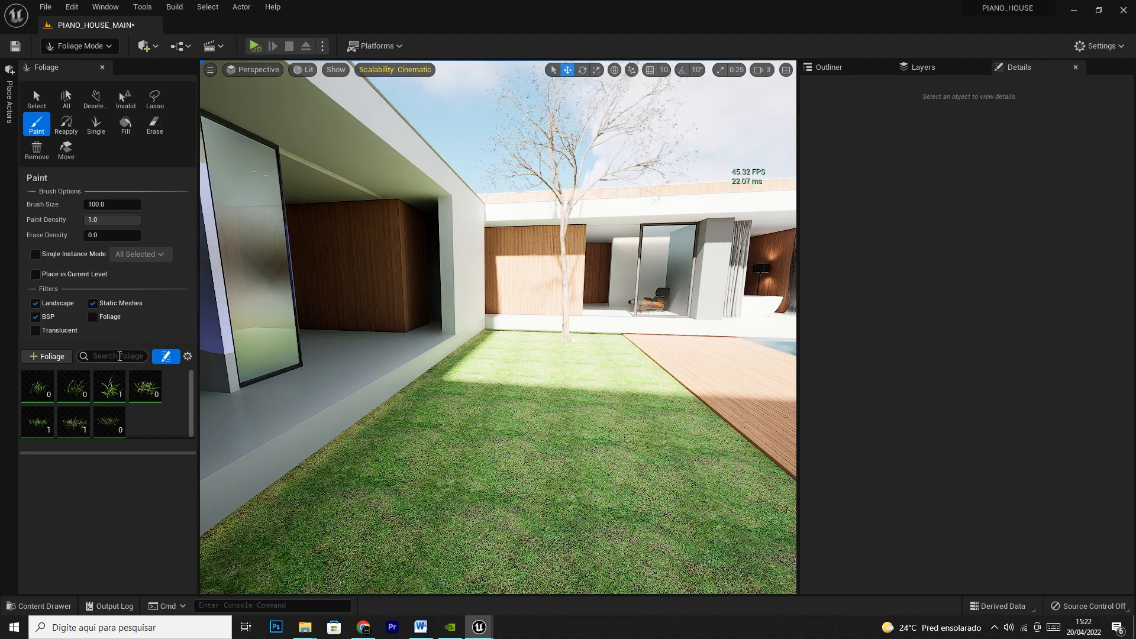
Select all seven grass types in the foliage palette and erase the last stray instances at the lawn's near edge
{"action": "left_click", "coordinate": [26, 374]}
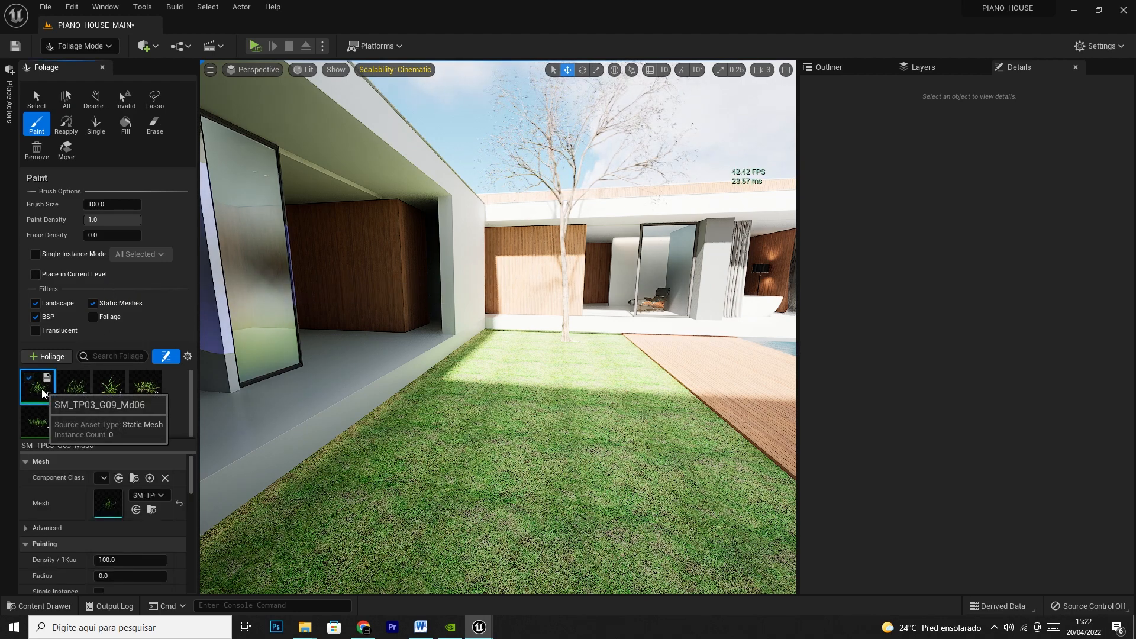
{"action": "left_click", "coordinate": [117, 430], "text": "shift"}
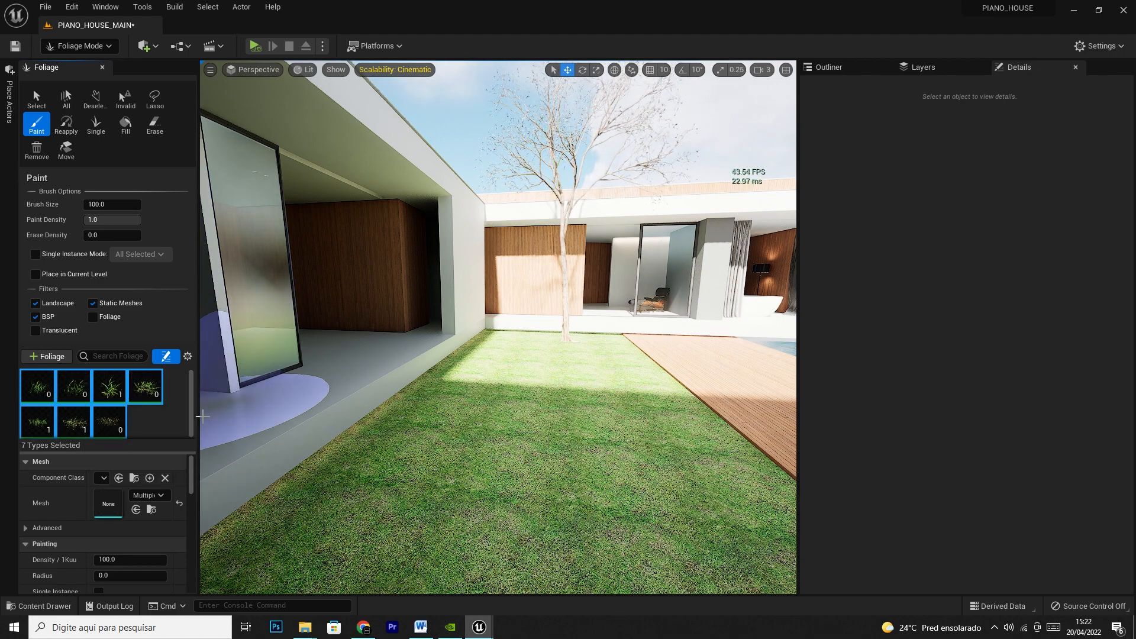
{"action": "mouse_move", "coordinate": [554, 368]}
{"action": "right_mouse_down"}
{"action": "mouse_move", "coordinate": [739, 526]}
{"action": "mouse_move", "coordinate": [655, 500]}
{"action": "right_mouse_up"}
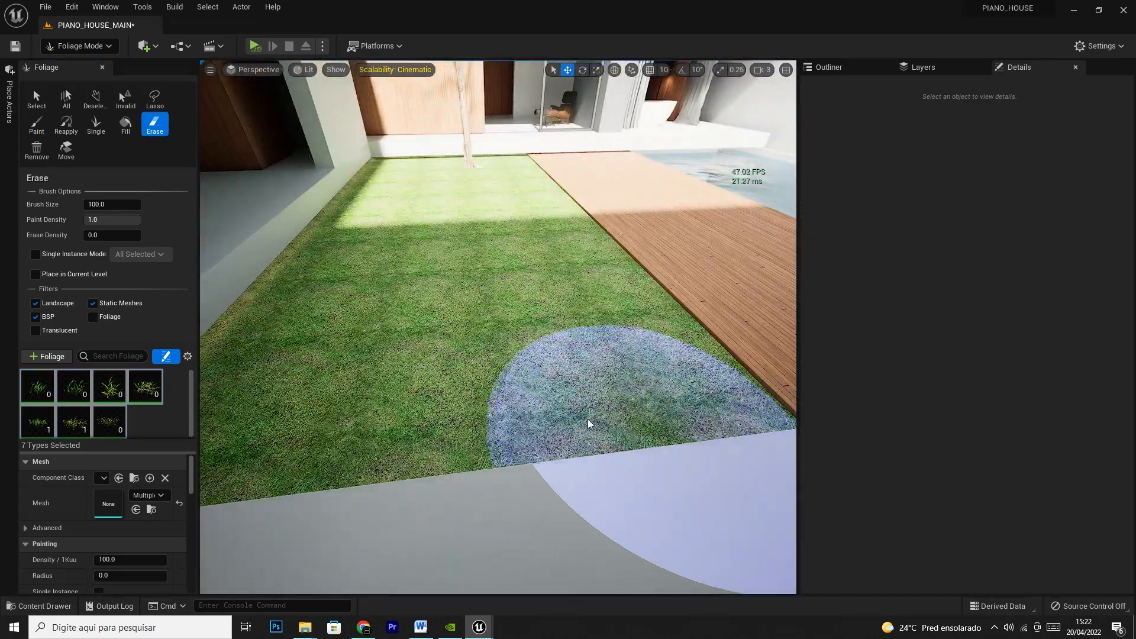
{"action": "left_click", "coordinate": [577, 435], "text": "shift"}
{"action": "right_click_drag", "start_coordinate": [606, 362], "coordinate": [461, 361]}
{"action": "mouse_move", "coordinate": [331, 349]}
{"action": "left_mouse_down", "text": "shift"}
{"action": "mouse_move", "coordinate": [645, 444]}
{"action": "mouse_move", "coordinate": [339, 284]}
{"action": "left_mouse_up", "text": "shift"}
{"action": "right_click_drag", "start_coordinate": [594, 302], "coordinate": [402, 305]}
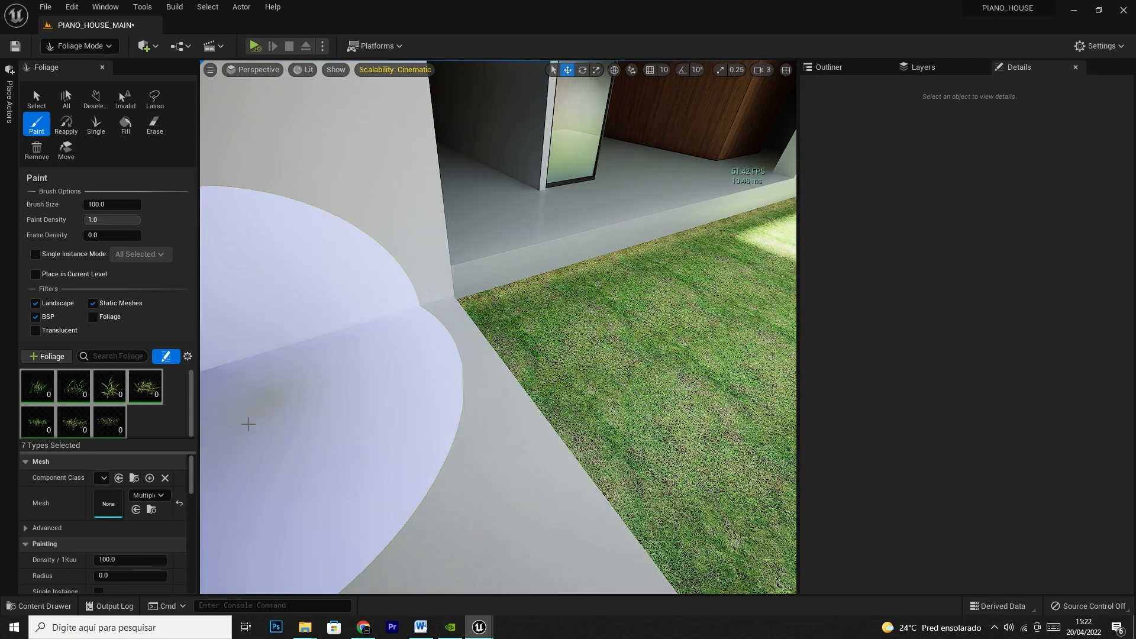
Review the Mesh and Painting settings for all seven grass types together and for SM_TP03_G16_Md07 alone
{"action": "left_click_drag", "start_coordinate": [190, 469], "coordinate": [190, 464]}
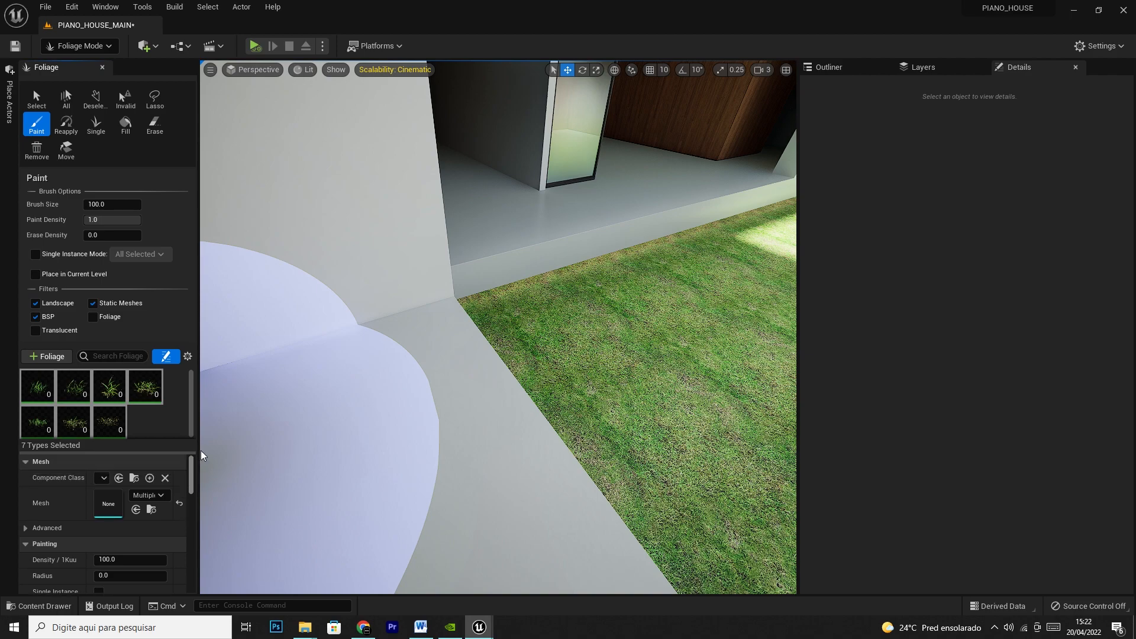
{"action": "left_click", "coordinate": [51, 394]}
{"action": "left_click", "coordinate": [111, 419], "text": "shift"}
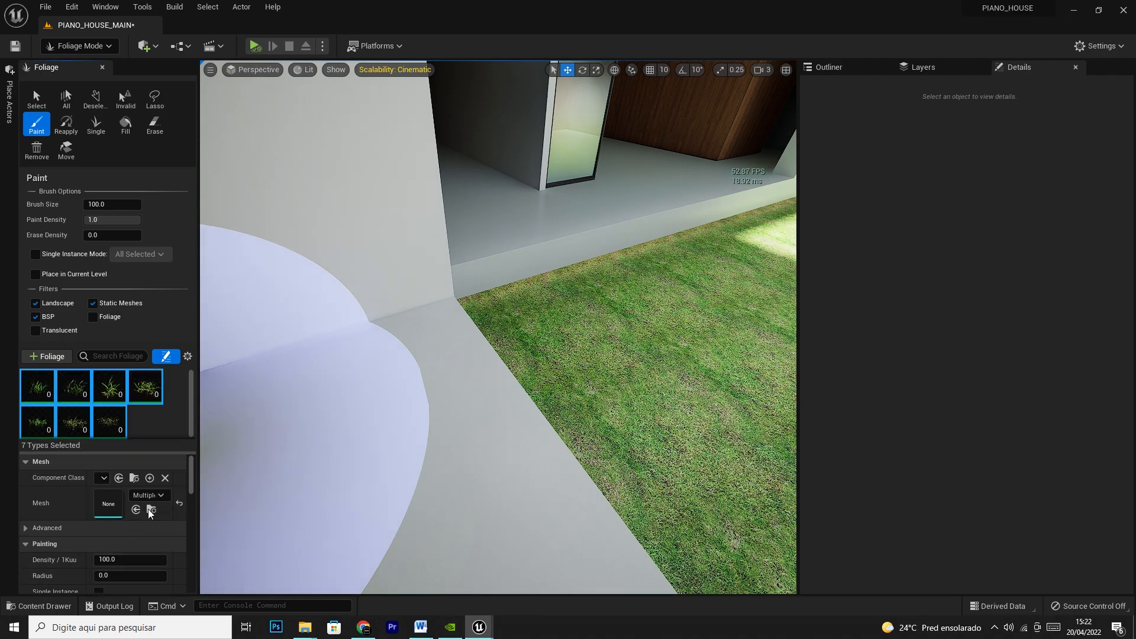
{"action": "left_click_drag", "start_coordinate": [190, 474], "coordinate": [190, 487]}
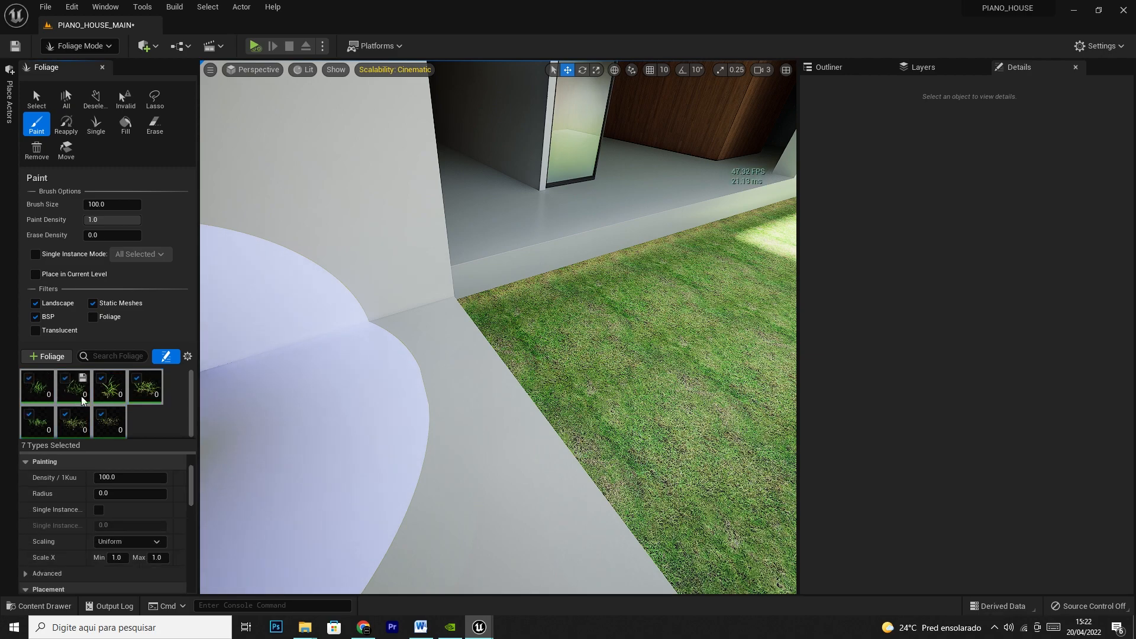
{"action": "left_click", "coordinate": [75, 388]}
{"action": "left_click", "coordinate": [144, 400]}
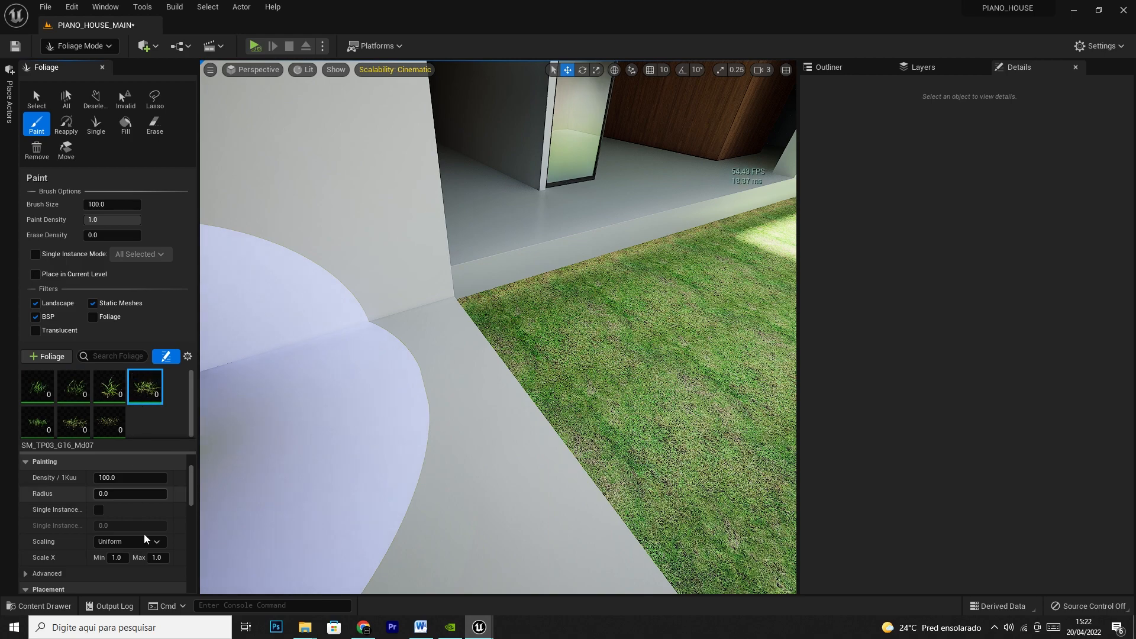
{"action": "scroll", "coordinate": [195, 490], "scroll_direction": "up", "scroll_amount": 3}
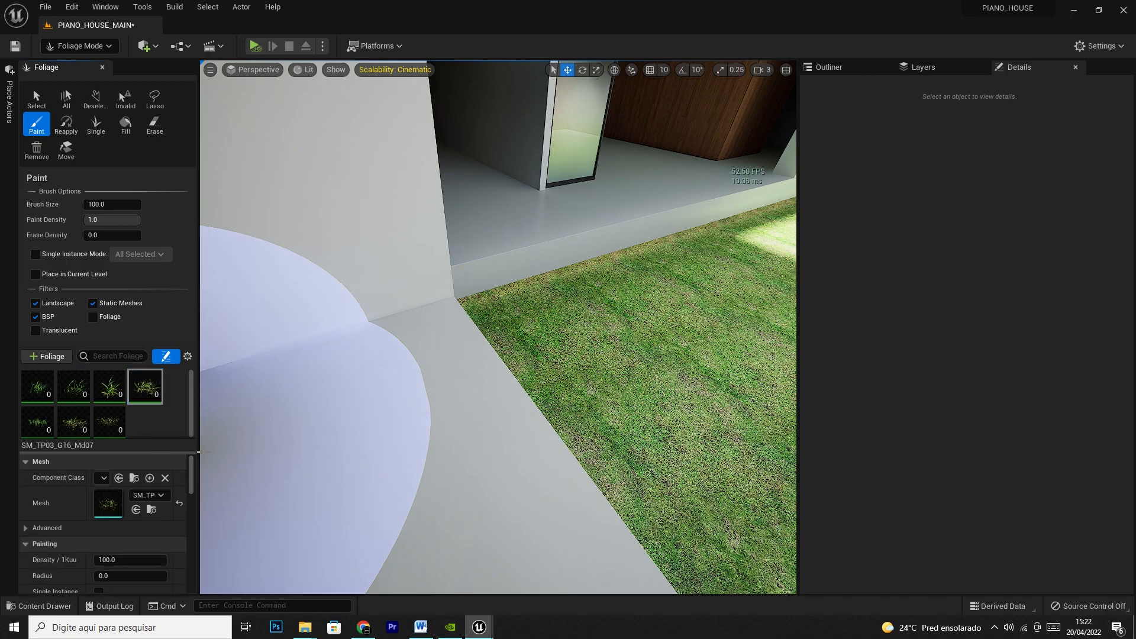
Select all seven grass types in the palette, deactivate them for painting and clear the selection
{"action": "left_click", "coordinate": [36, 402]}
{"action": "key", "text": "ctrl+a"}
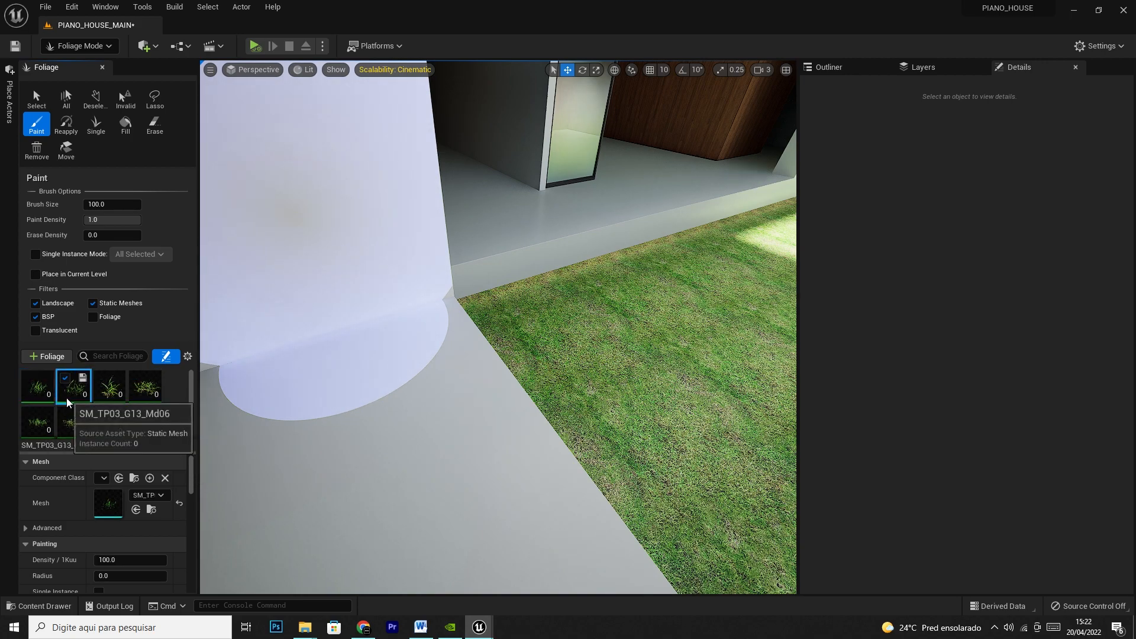
{"action": "left_click", "coordinate": [146, 384]}
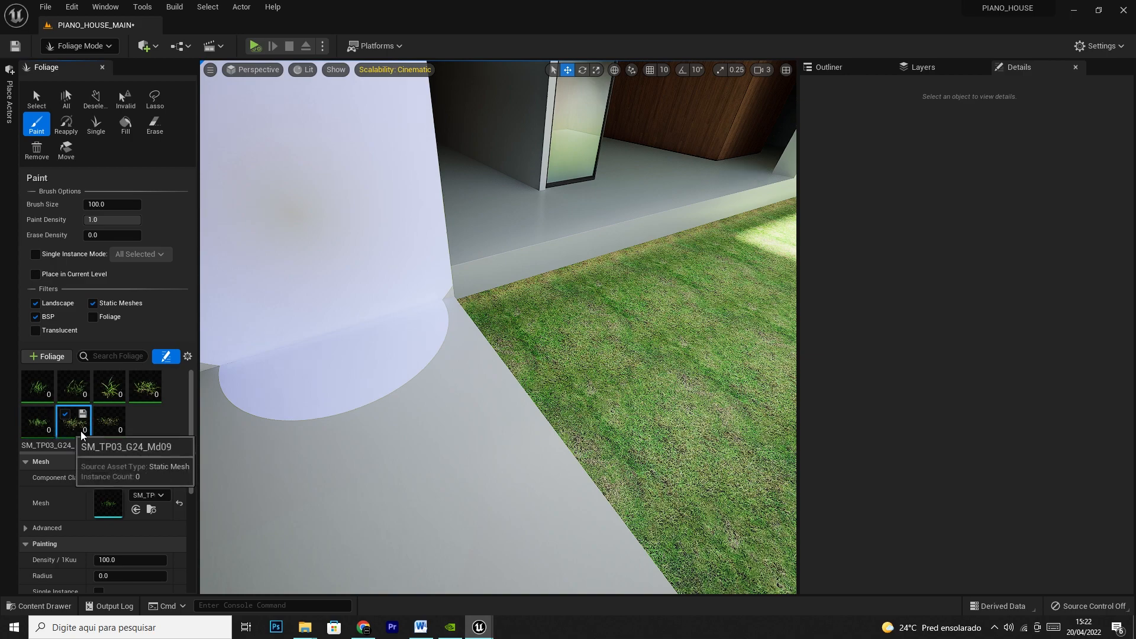
{"action": "left_click", "coordinate": [37, 414]}
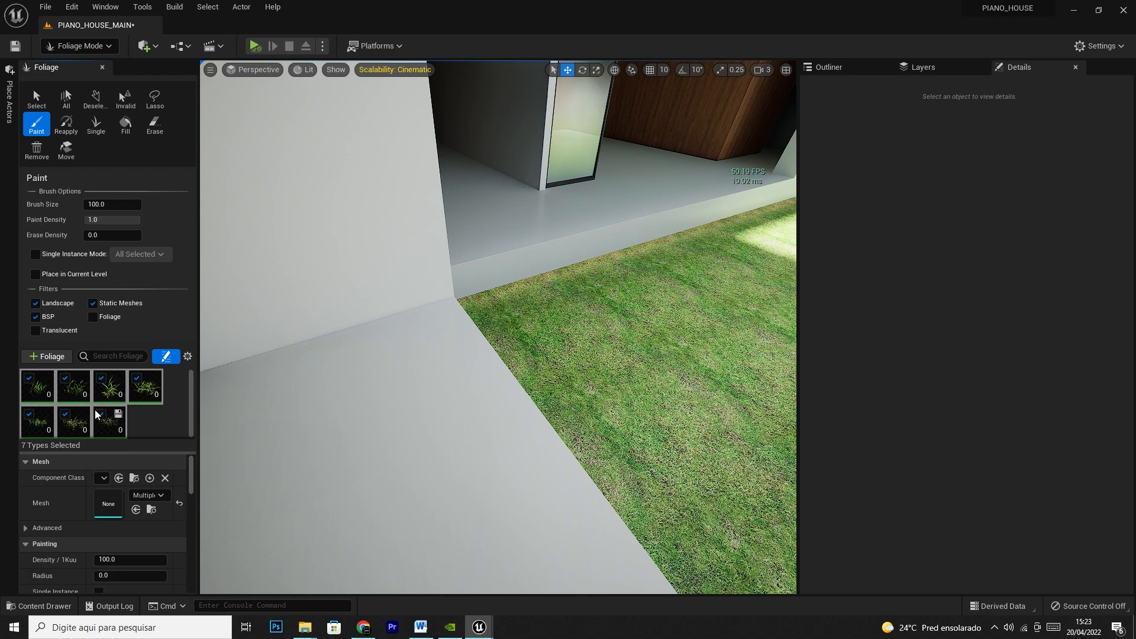
{"action": "left_click", "coordinate": [145, 427]}
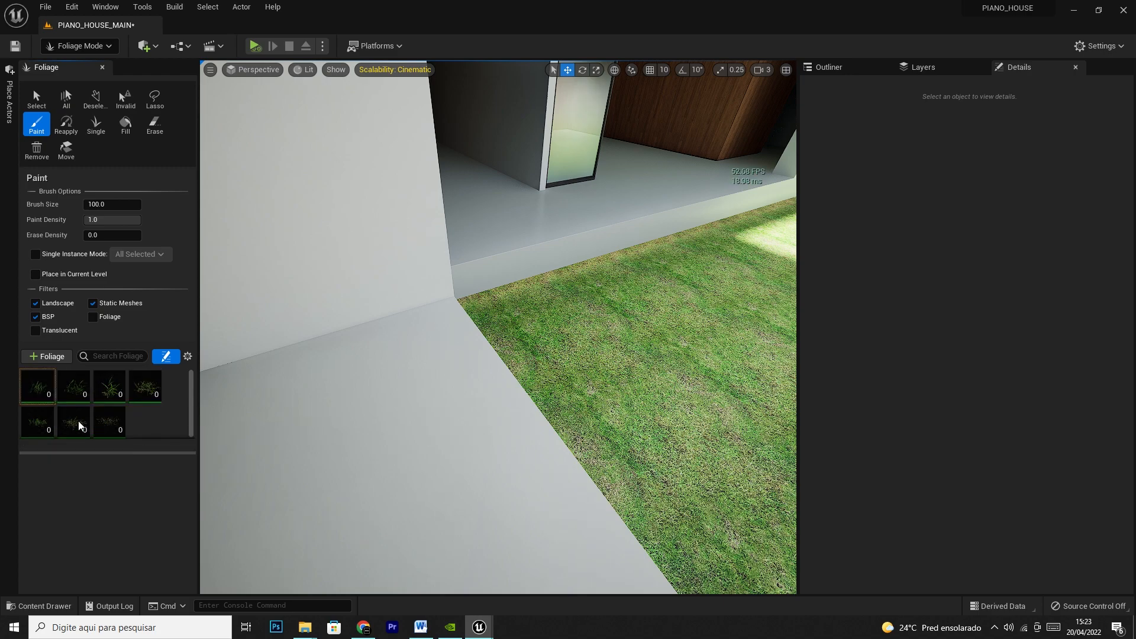
Activate only SM_TP03_G09_Md06 and paint it on the lawn near the house step
{"action": "left_click", "coordinate": [34, 394]}
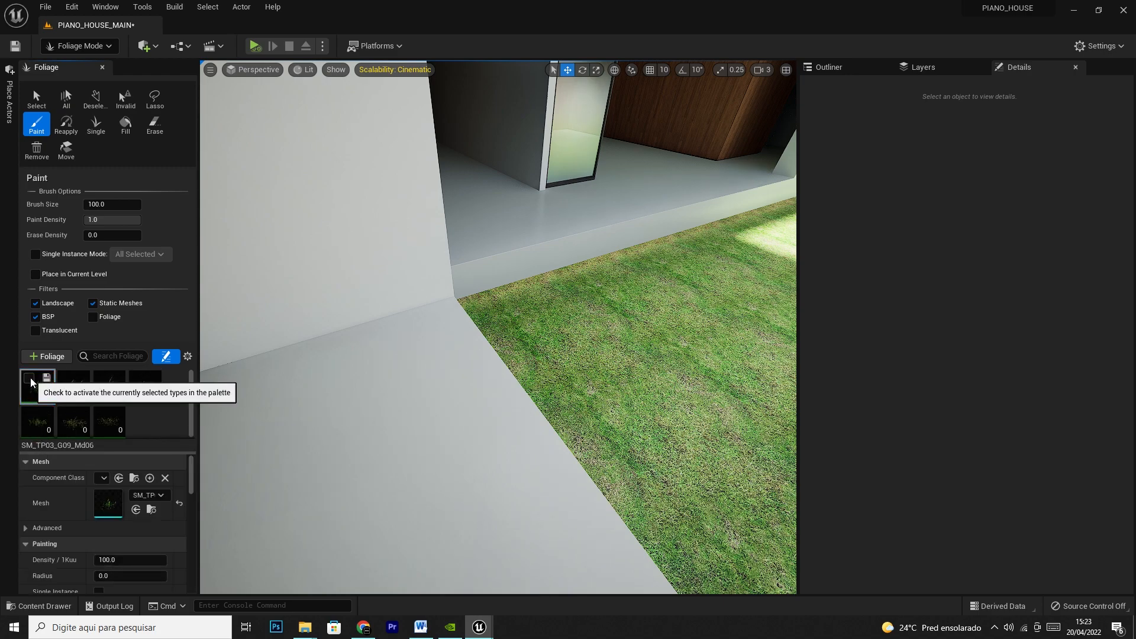
{"action": "left_click", "coordinate": [680, 361]}
{"action": "left_click", "coordinate": [714, 295]}
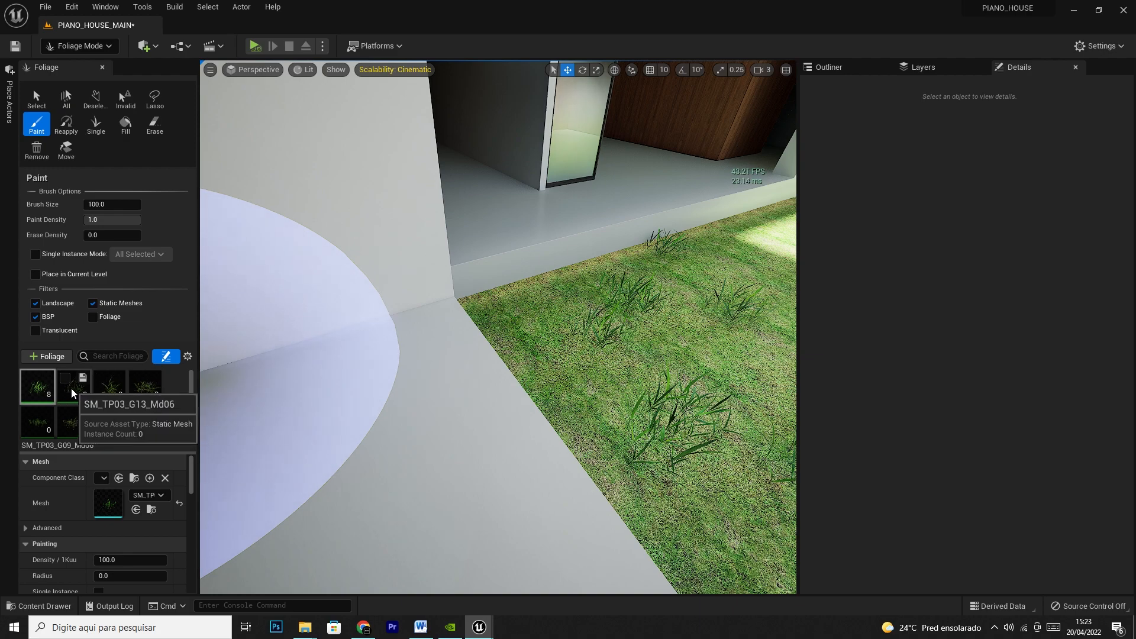
Activate SM_TP03_G13_Md06 as well and paint both active grass types along the lawn
{"action": "left_click", "coordinate": [65, 377]}
{"action": "mouse_move", "coordinate": [684, 380]}
{"action": "left_mouse_down"}
{"action": "mouse_move", "coordinate": [773, 271]}
{"action": "mouse_move", "coordinate": [766, 296]}
{"action": "left_mouse_up"}
{"action": "mouse_move", "coordinate": [108, 397]}
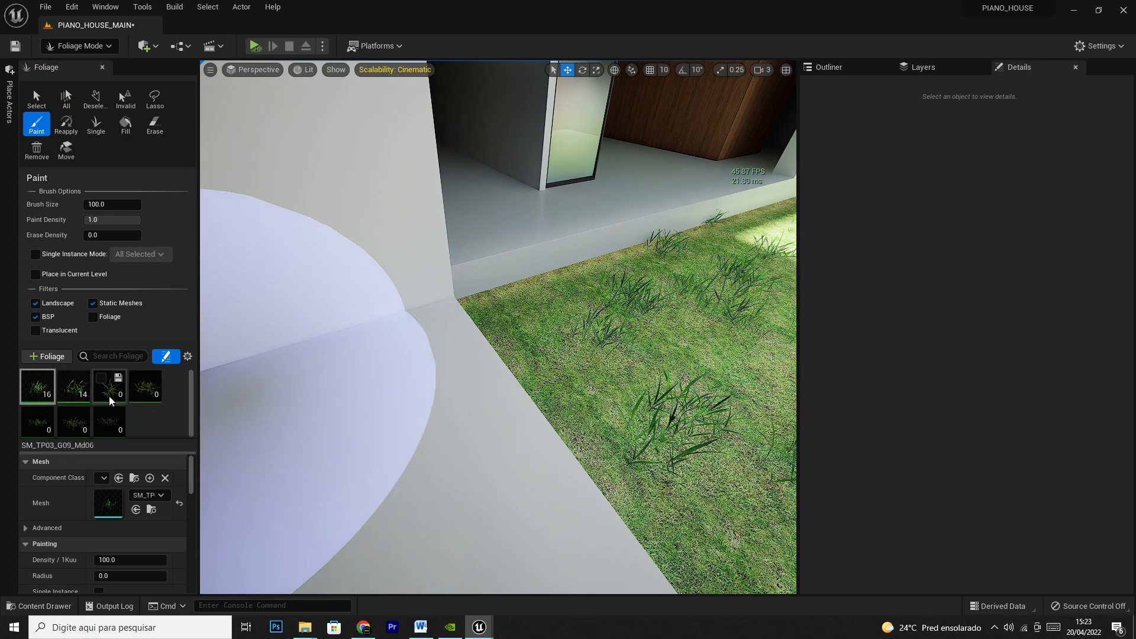
Activate SM_TP03_G16_Md05 as well, paint the three active grass types on the lawn and undo the painted strokes
{"action": "left_click", "coordinate": [101, 377]}
{"action": "mouse_move", "coordinate": [663, 329]}
{"action": "left_mouse_down"}
{"action": "mouse_move", "coordinate": [770, 278]}
{"action": "mouse_move", "coordinate": [728, 281]}
{"action": "mouse_move", "coordinate": [698, 451]}
{"action": "mouse_move", "coordinate": [647, 481]}
{"action": "left_mouse_up"}
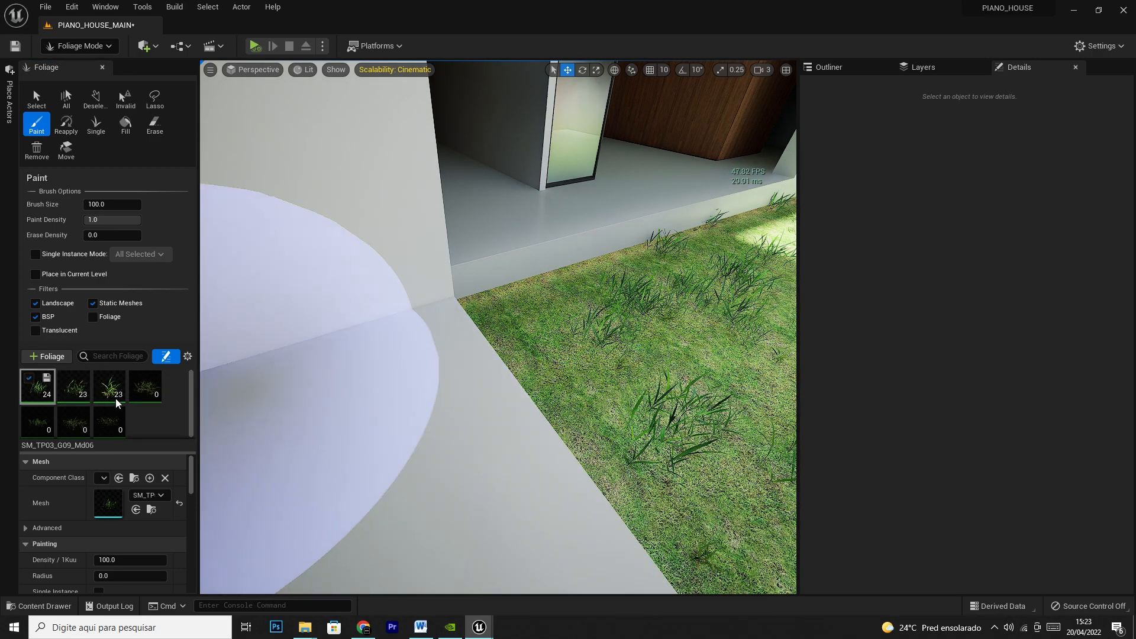
{"action": "key", "text": "ctrl+z"}
{"action": "key", "text": "ctrl+z"}
{"action": "key", "text": "ctrl+z"}
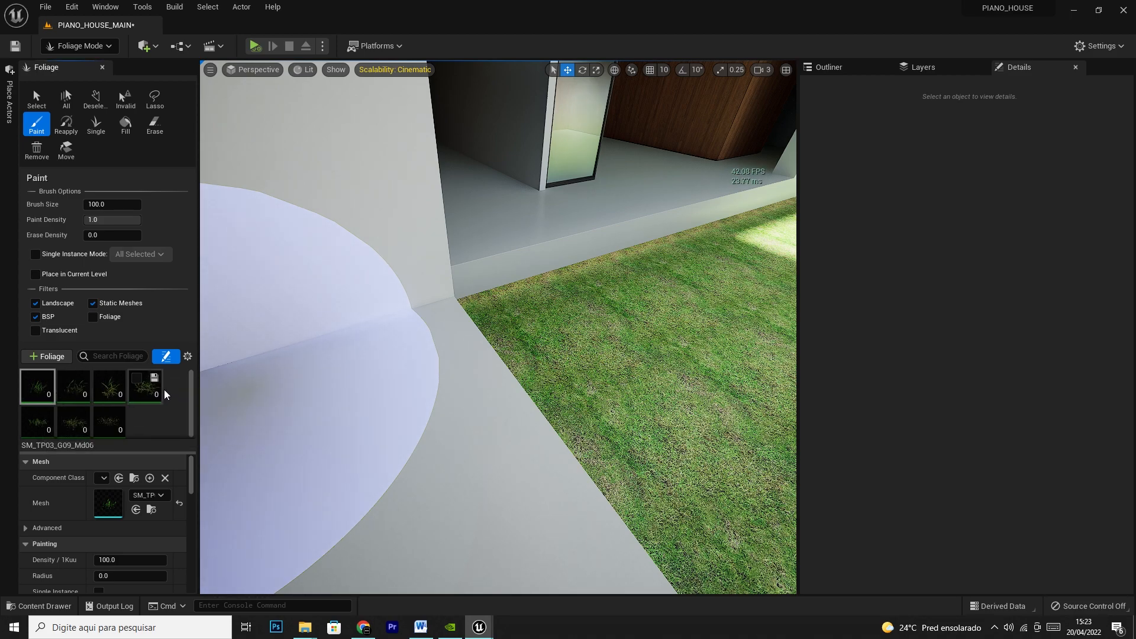
Try out SM_TP03_G24_Md10 with one paint spot on the lawn, undoing the paint and deactivating the type
{"action": "left_click", "coordinate": [100, 416]}
{"action": "left_click", "coordinate": [686, 379]}
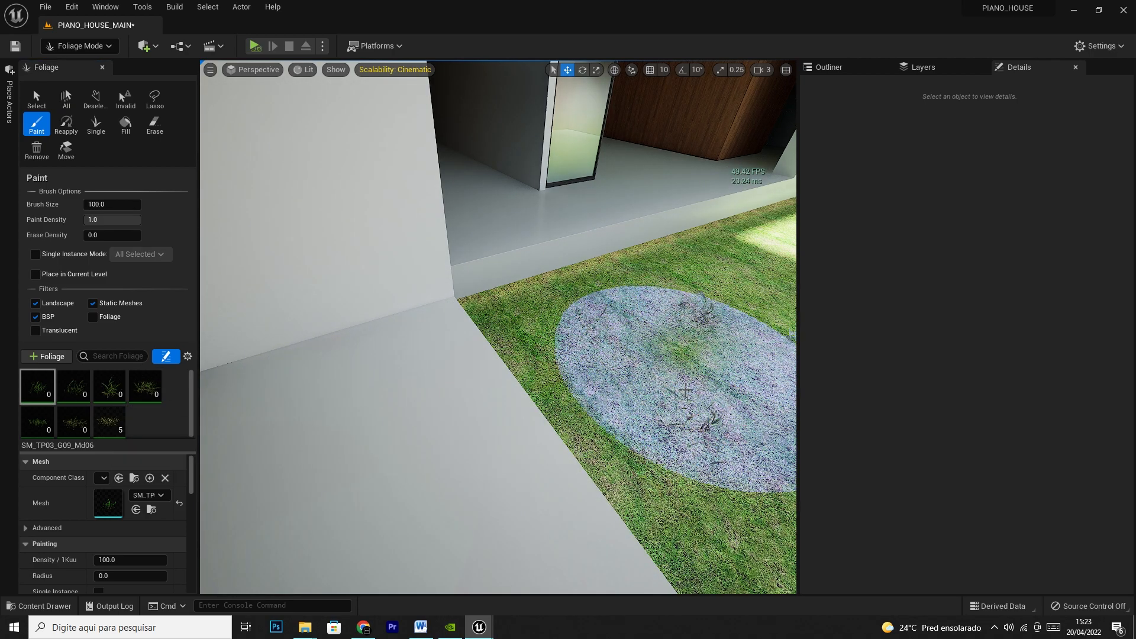
{"action": "key", "text": "ctrl+z"}
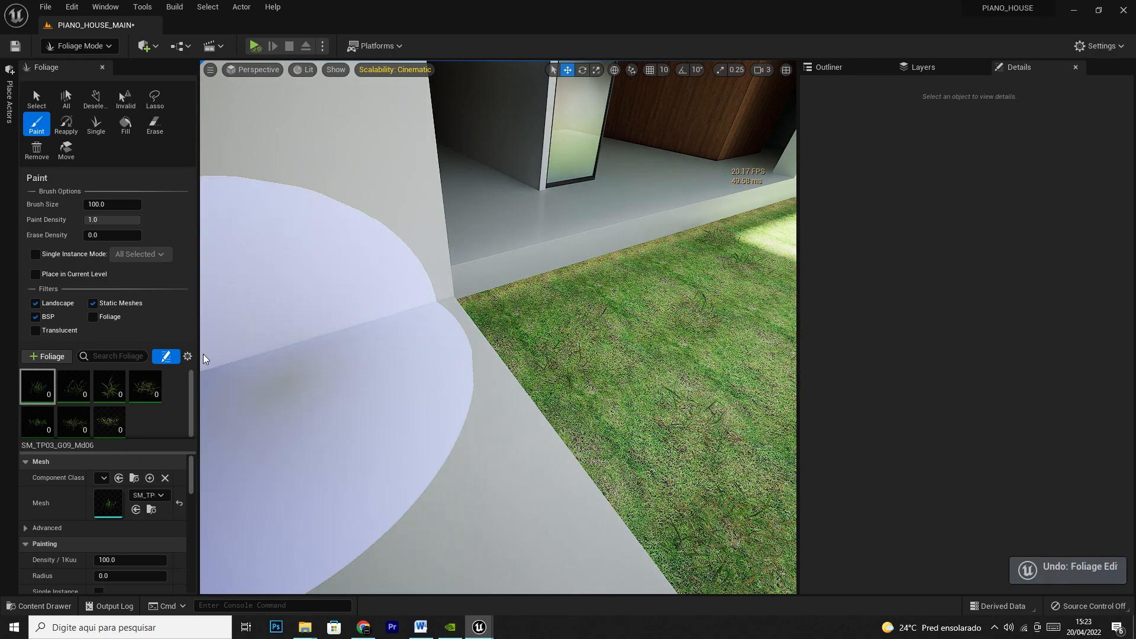
{"action": "left_click", "coordinate": [100, 414]}
Locate the source meshes of SM_TP03_G09_Md06, SM_TP03_G24_Md10 and SM_TP03_G24_Md09 in the Content Browser and compare them
{"action": "left_click", "coordinate": [38, 395]}
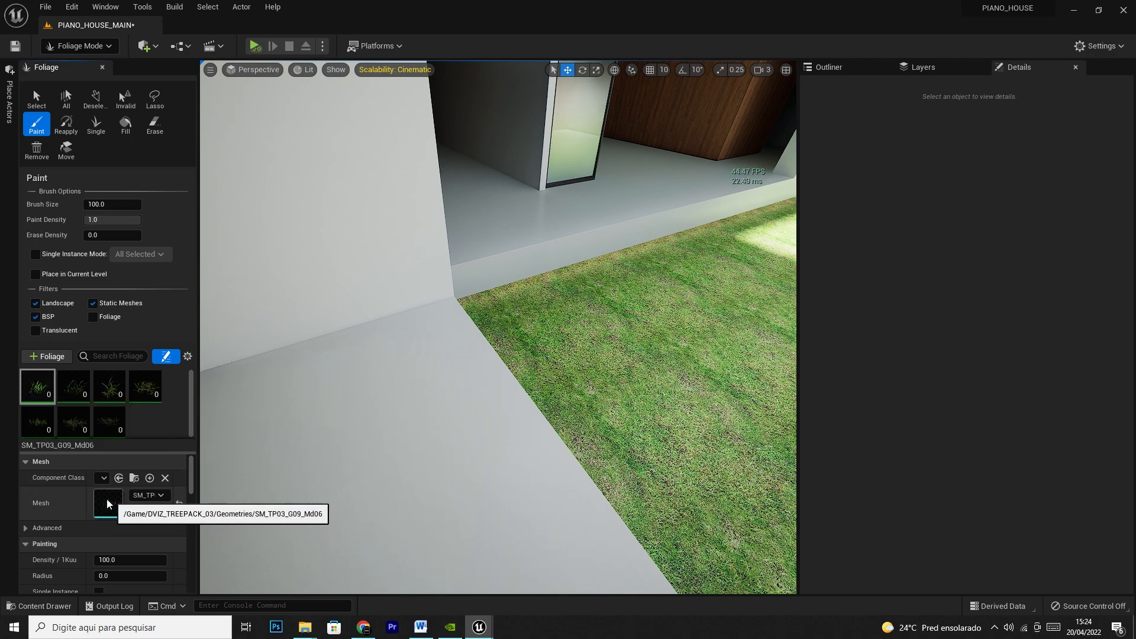
{"action": "left_click", "coordinate": [152, 511]}
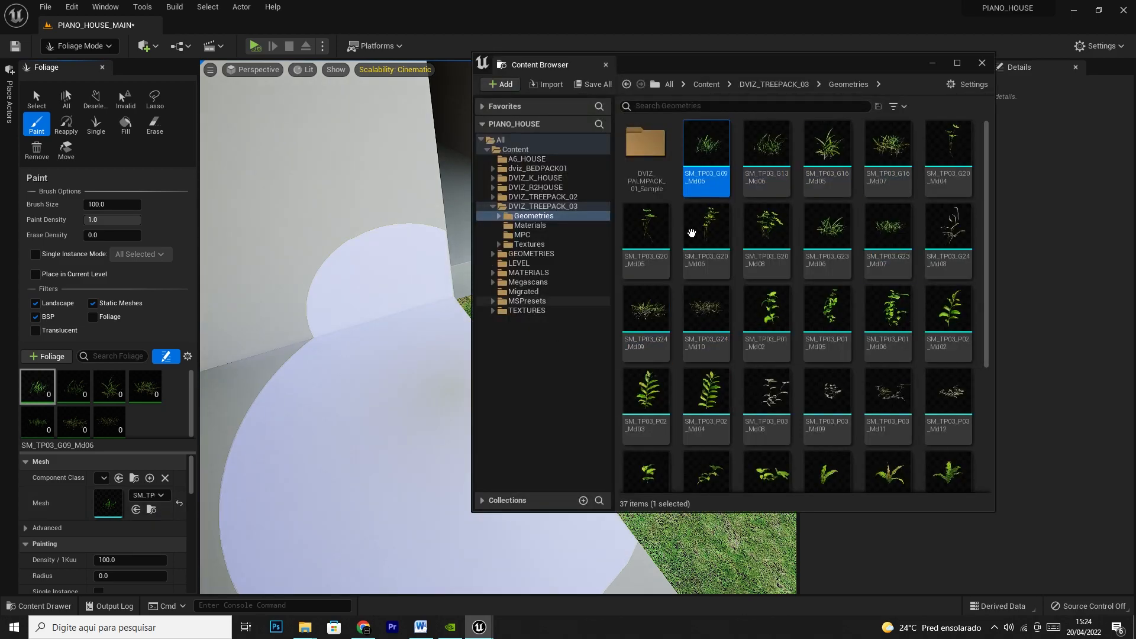
{"action": "left_click", "coordinate": [109, 421]}
{"action": "left_click", "coordinate": [153, 511]}
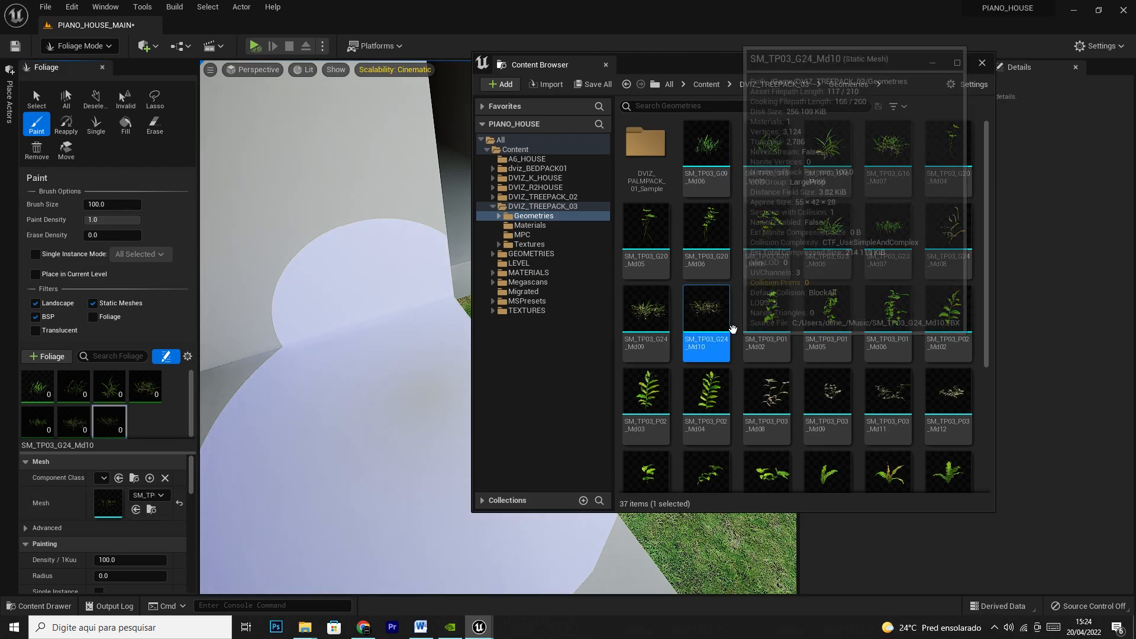
{"action": "left_click", "coordinate": [78, 428]}
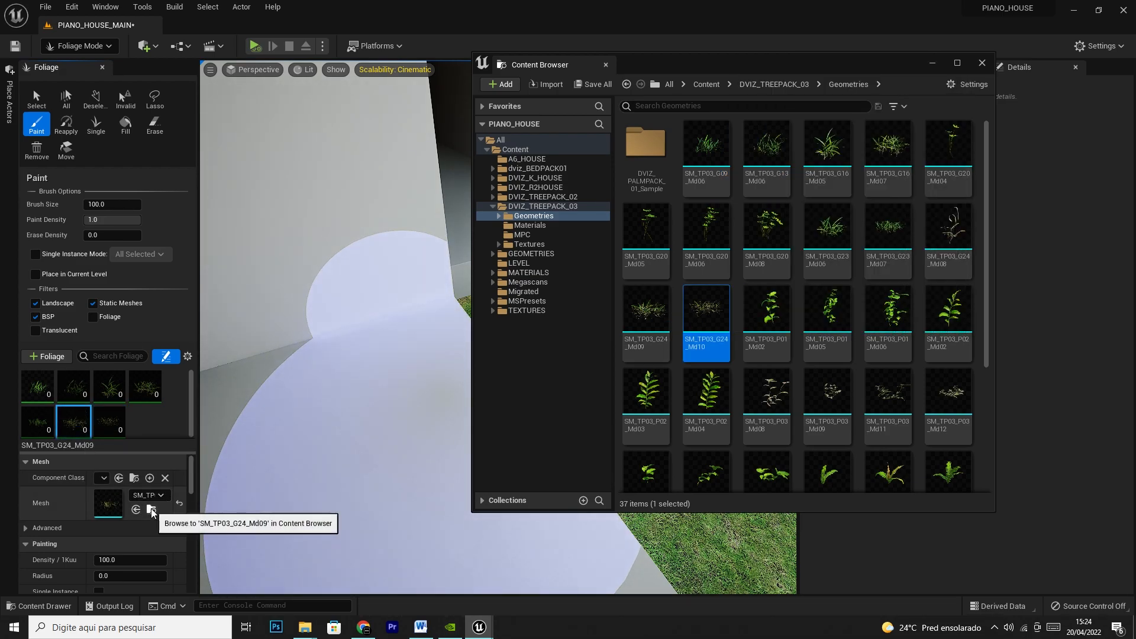
{"action": "left_click", "coordinate": [152, 510]}
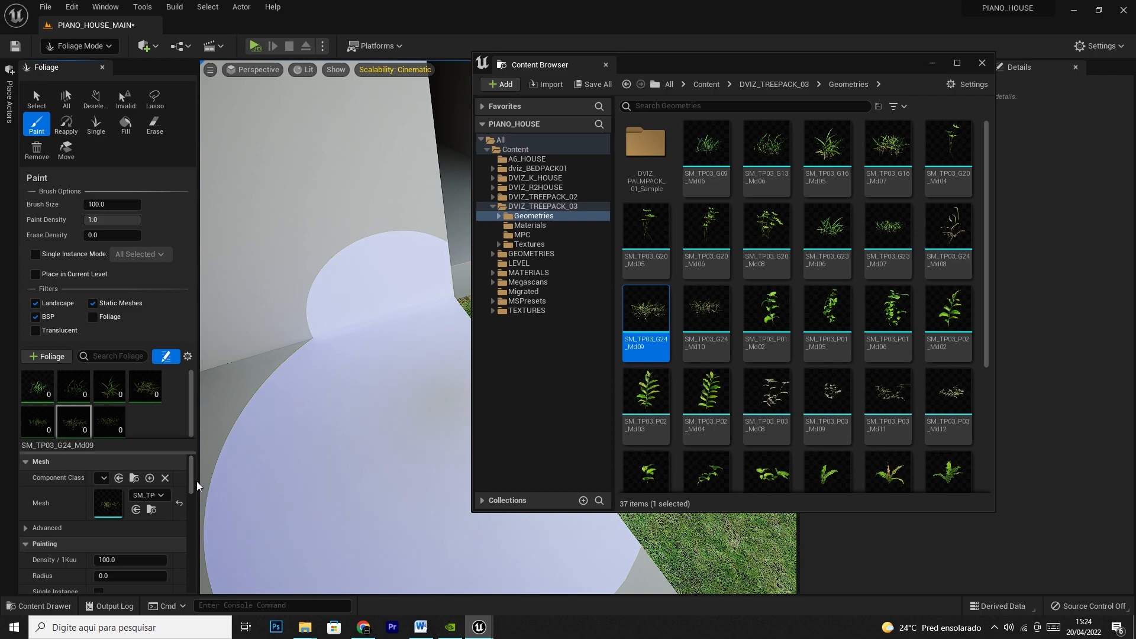
Widen the foliage settings and set Density / 1Kuu to 100 for SM_TP03_G09_Md06 and 300 for SM_TP03_G13_Md06
{"action": "left_click_drag", "start_coordinate": [200, 482], "coordinate": [270, 482]}
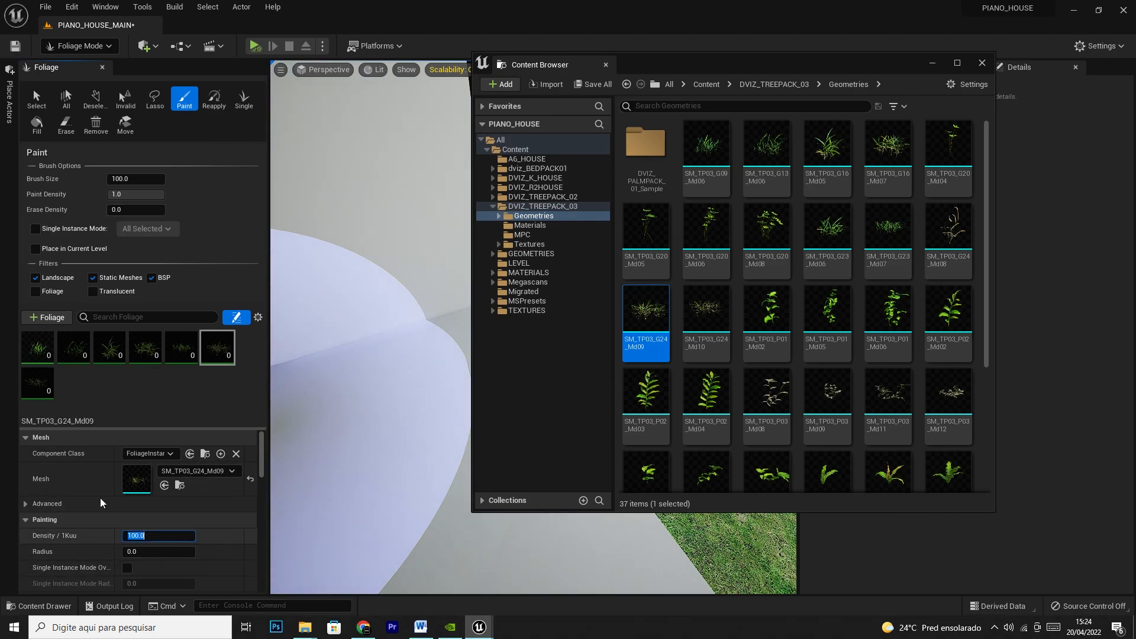
{"action": "left_click", "coordinate": [117, 353]}
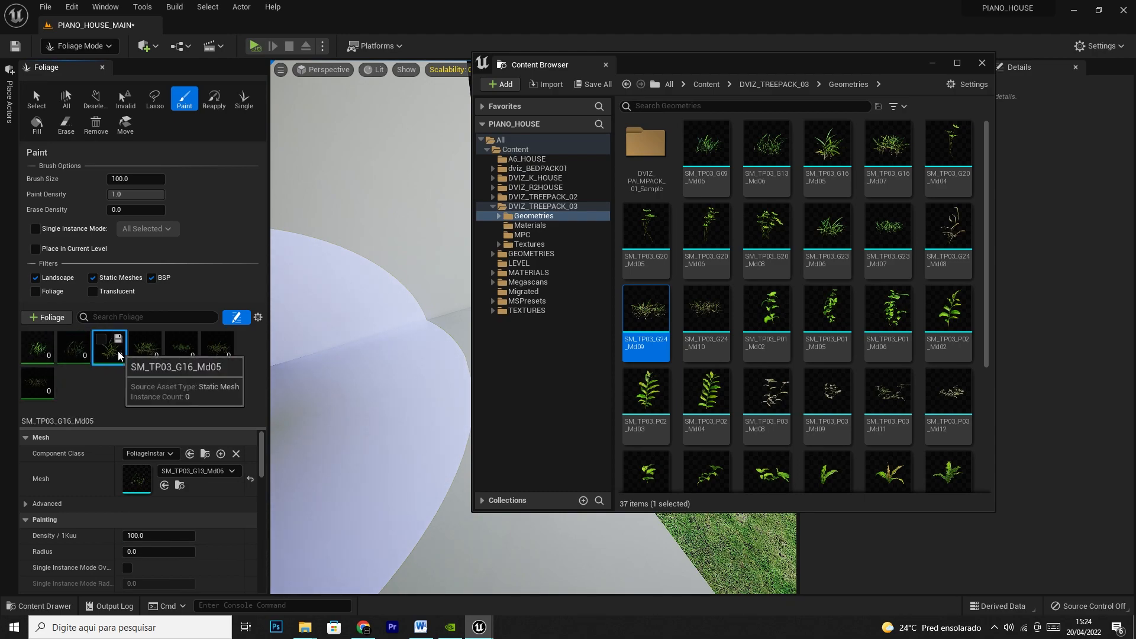
{"action": "left_click", "coordinate": [180, 347]}
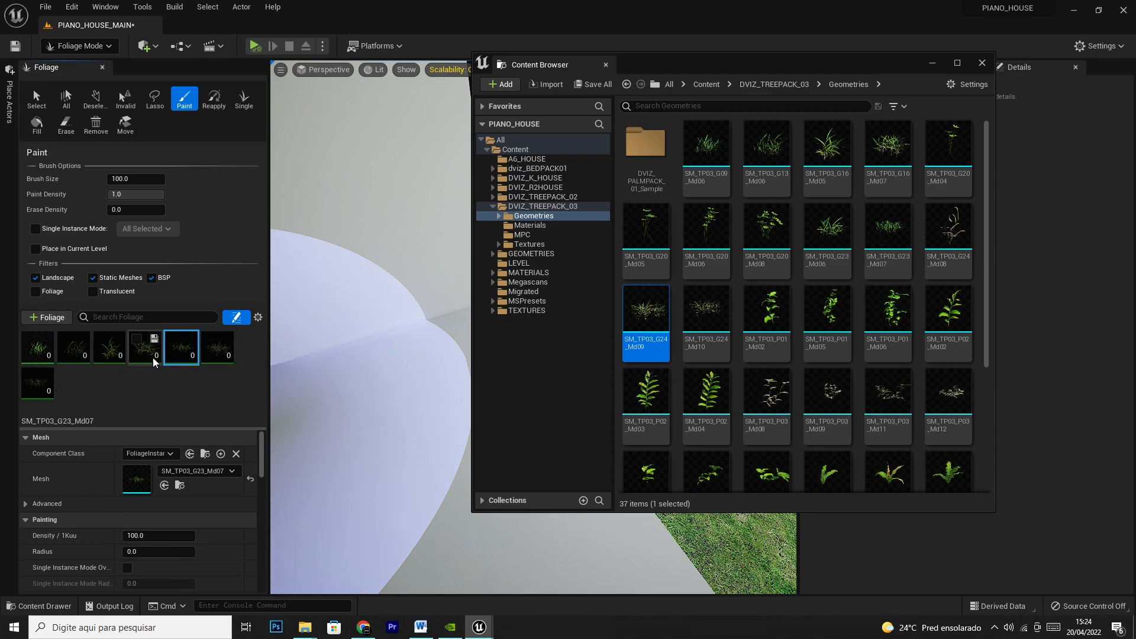
{"action": "left_click", "coordinate": [39, 352]}
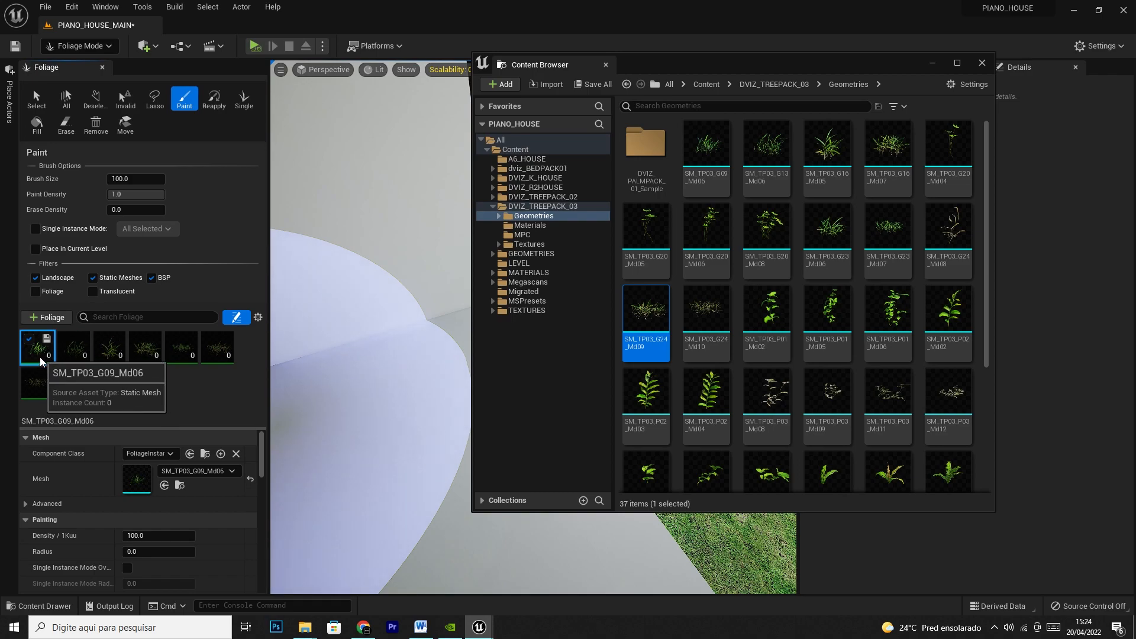
{"action": "left_click", "coordinate": [136, 536]}
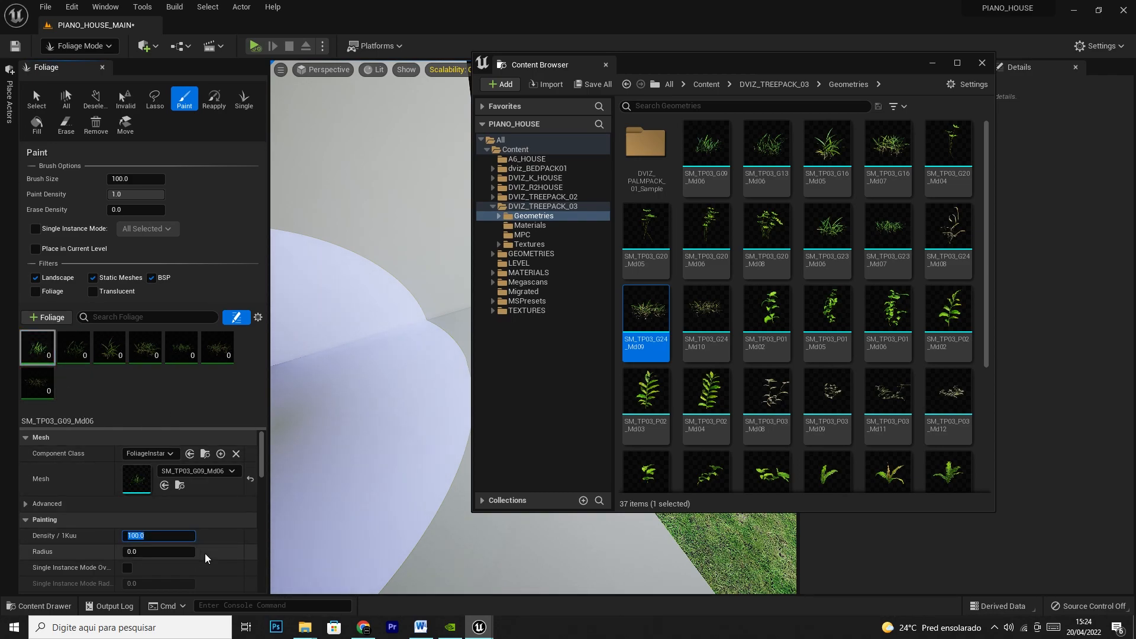
{"action": "left_click", "coordinate": [77, 352]}
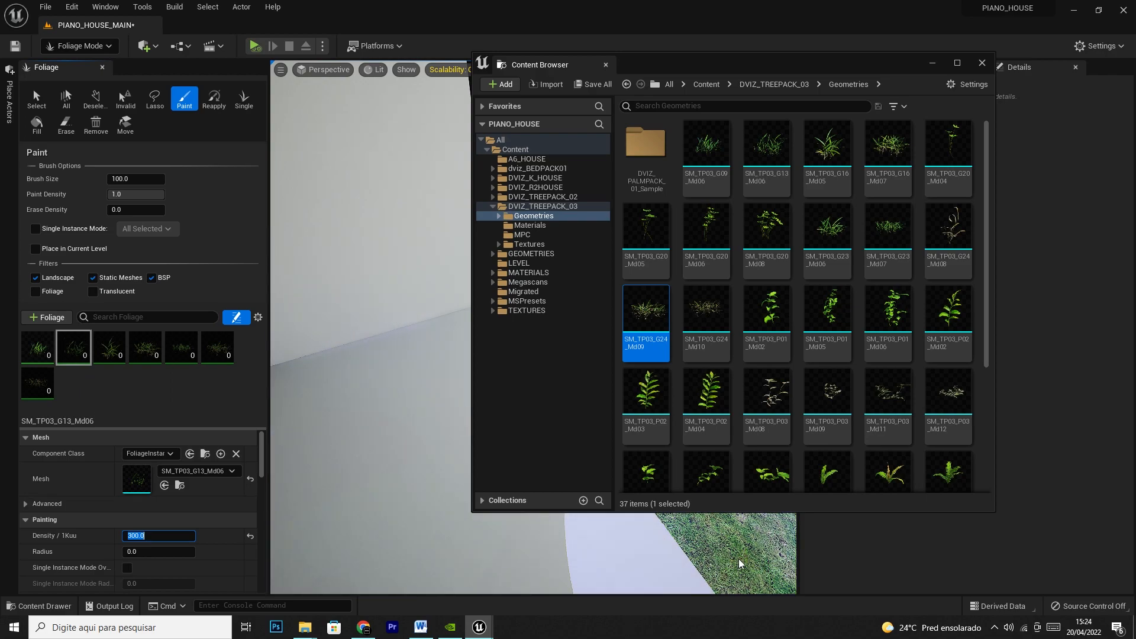
Set Density / 1Kuu to 50 for SM_TP03_G16_Md05, 1000 for SM_TP03_G16_Md07, 500 for SM_TP03_G23_Md07 and 5000 for SM_TP03_G24_Md09
{"action": "left_click", "coordinate": [34, 355]}
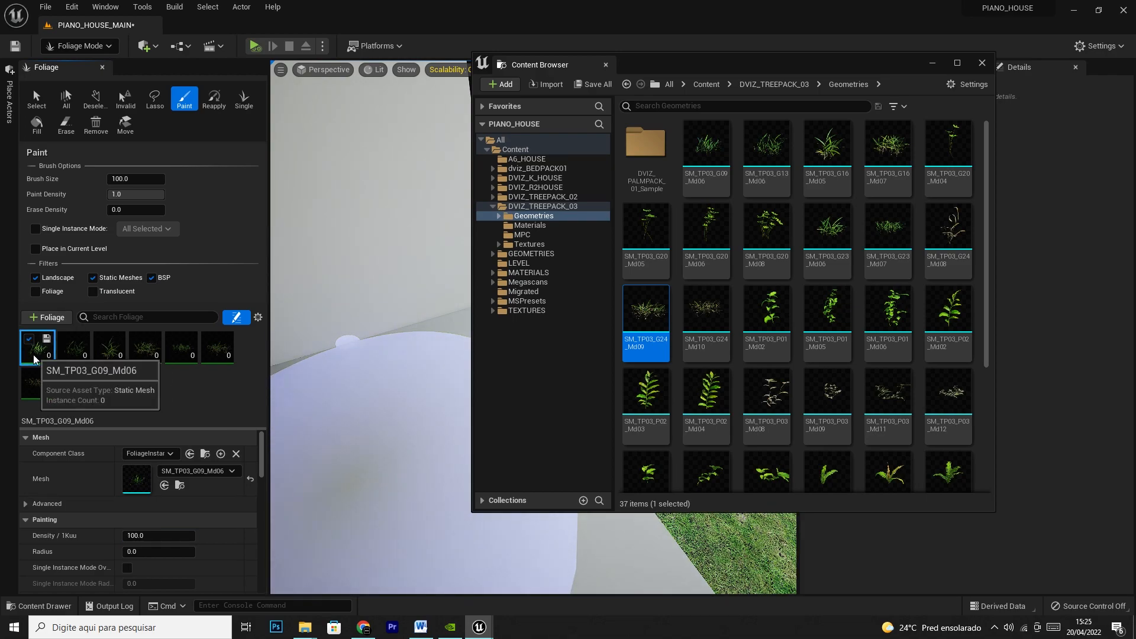
{"action": "left_click", "coordinate": [107, 359]}
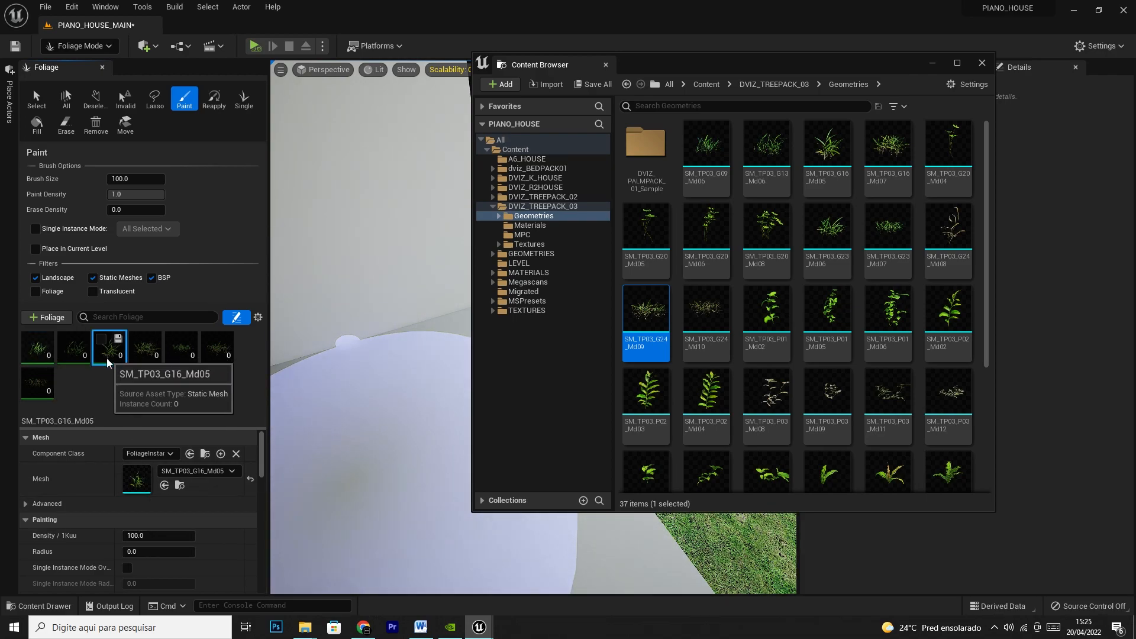
{"action": "left_click", "coordinate": [143, 536]}
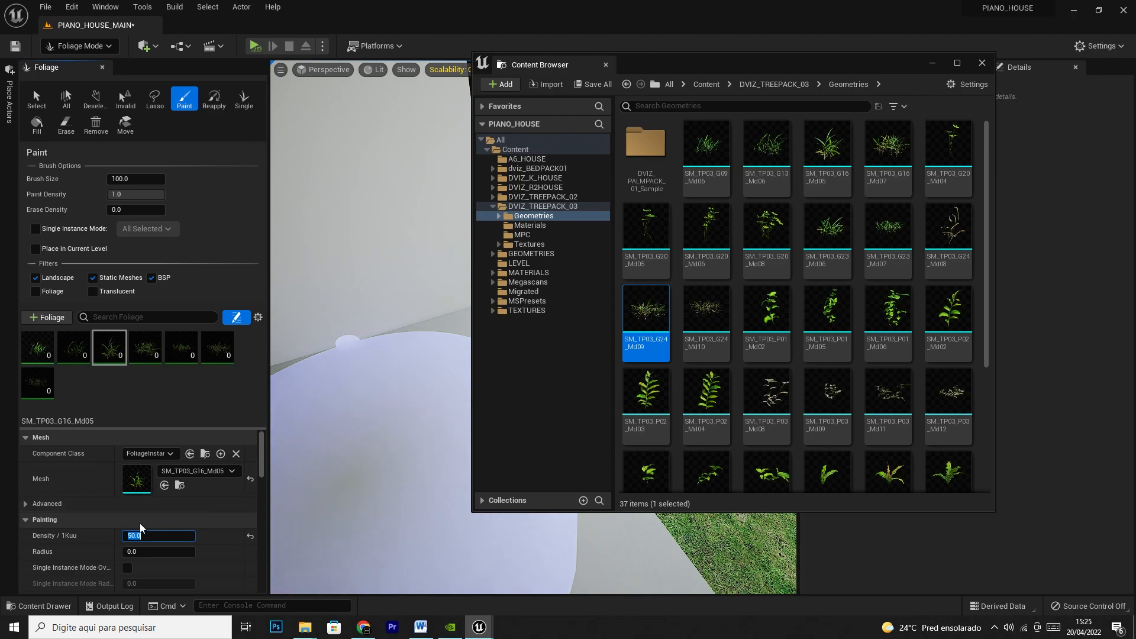
{"action": "left_click", "coordinate": [145, 346]}
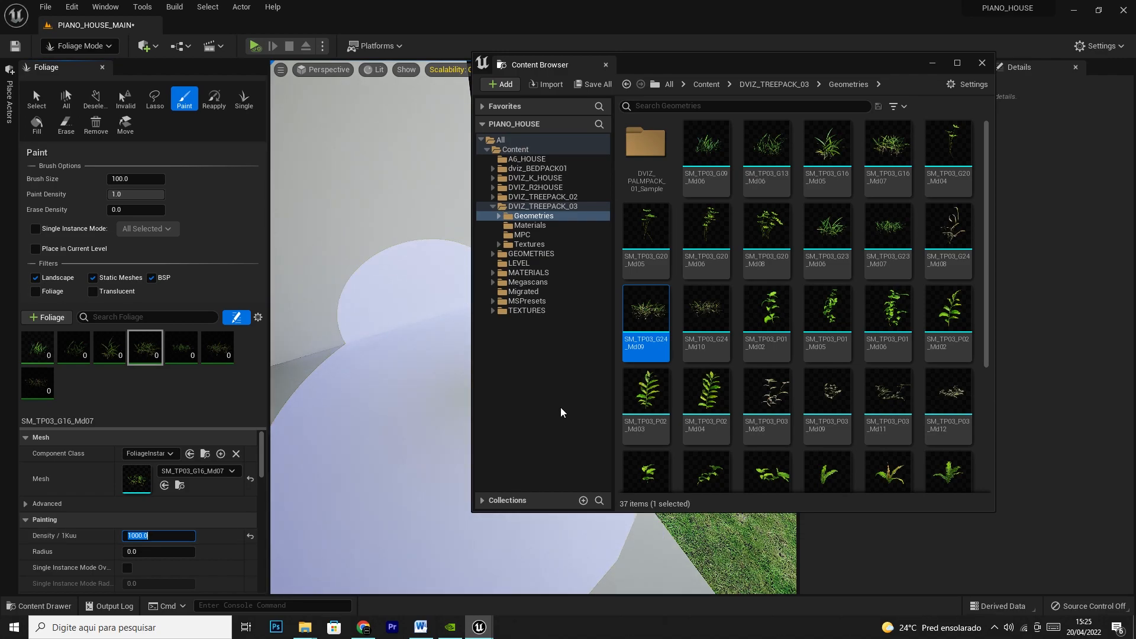
{"action": "left_click", "coordinate": [181, 346]}
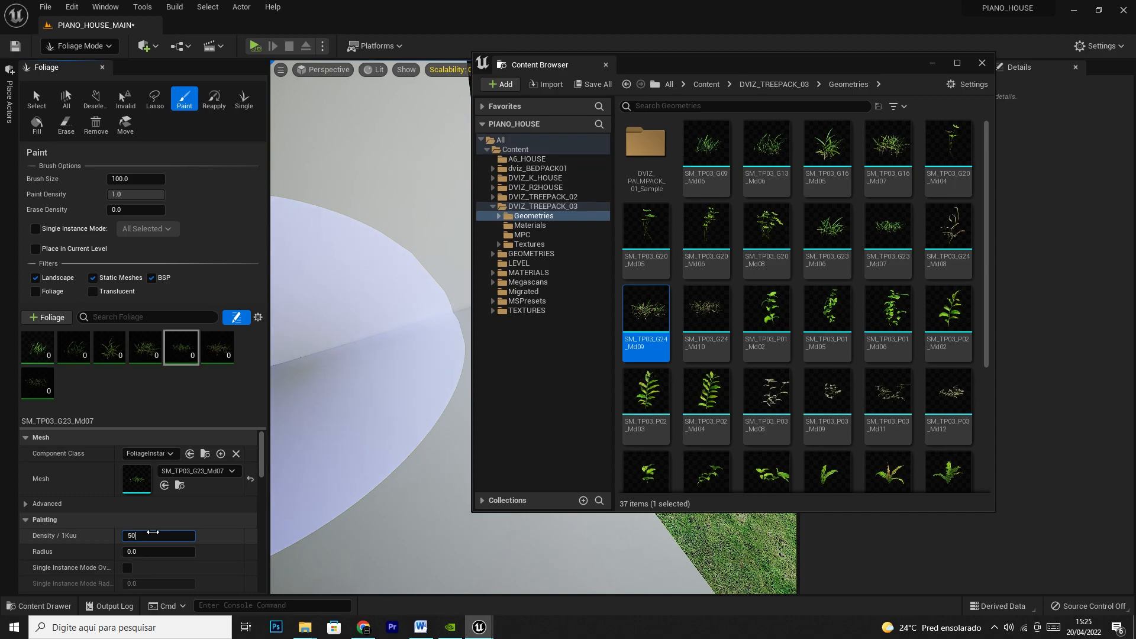
{"action": "left_click", "coordinate": [214, 357]}
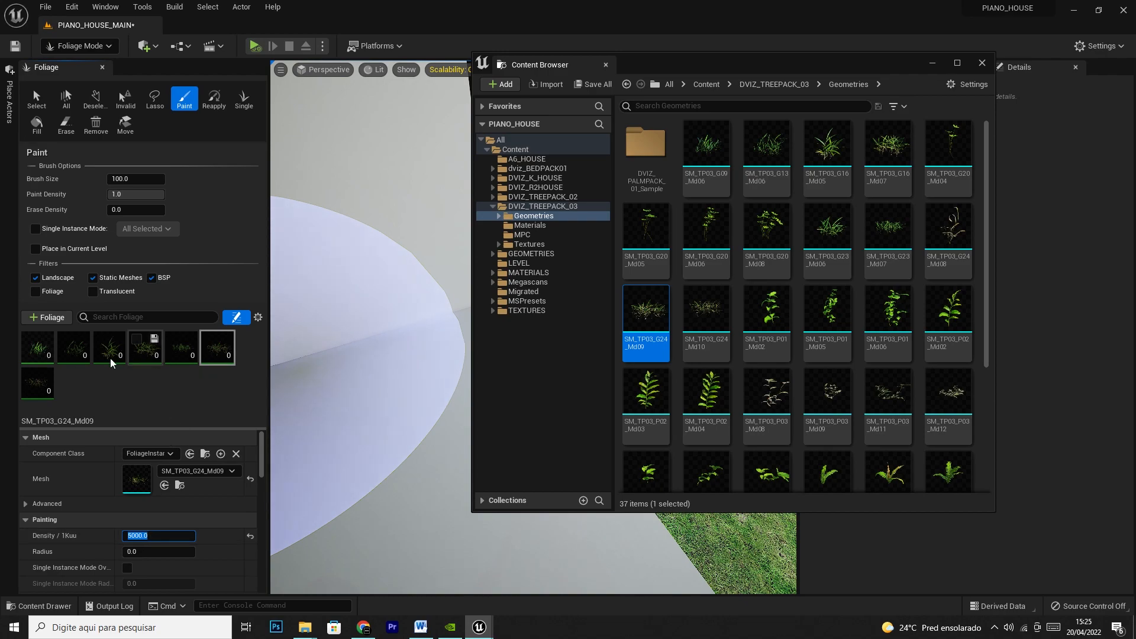
Review and compare the individual Density / 1Kuu settings of the different grass types in the palette
{"action": "left_click", "coordinate": [37, 348]}
{"action": "left_click", "coordinate": [72, 355]}
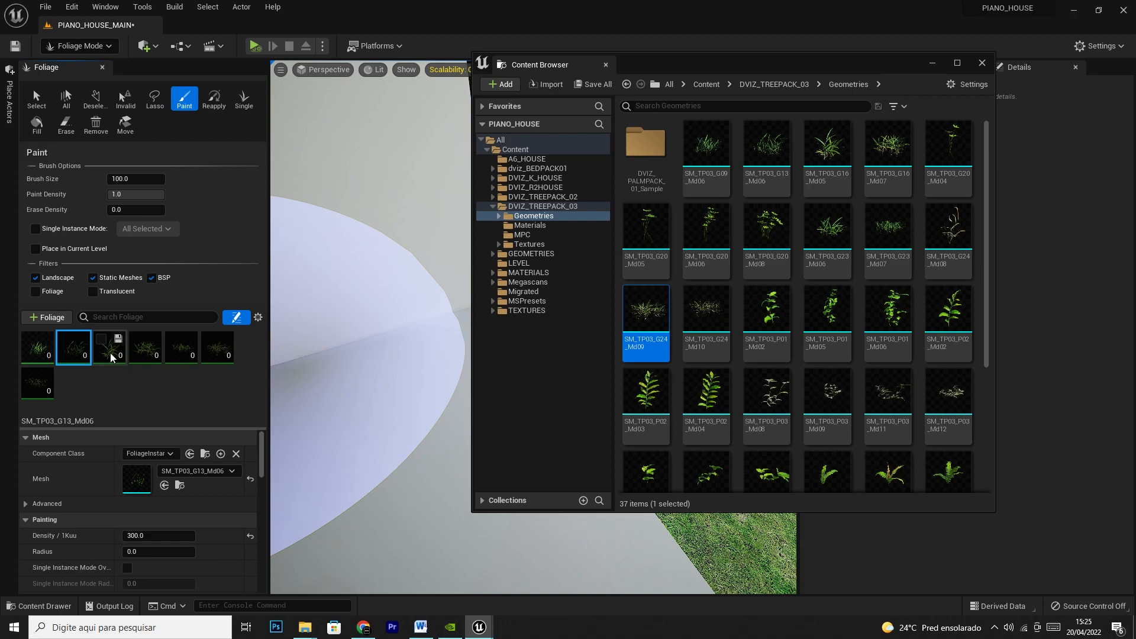
{"action": "left_click", "coordinate": [219, 363]}
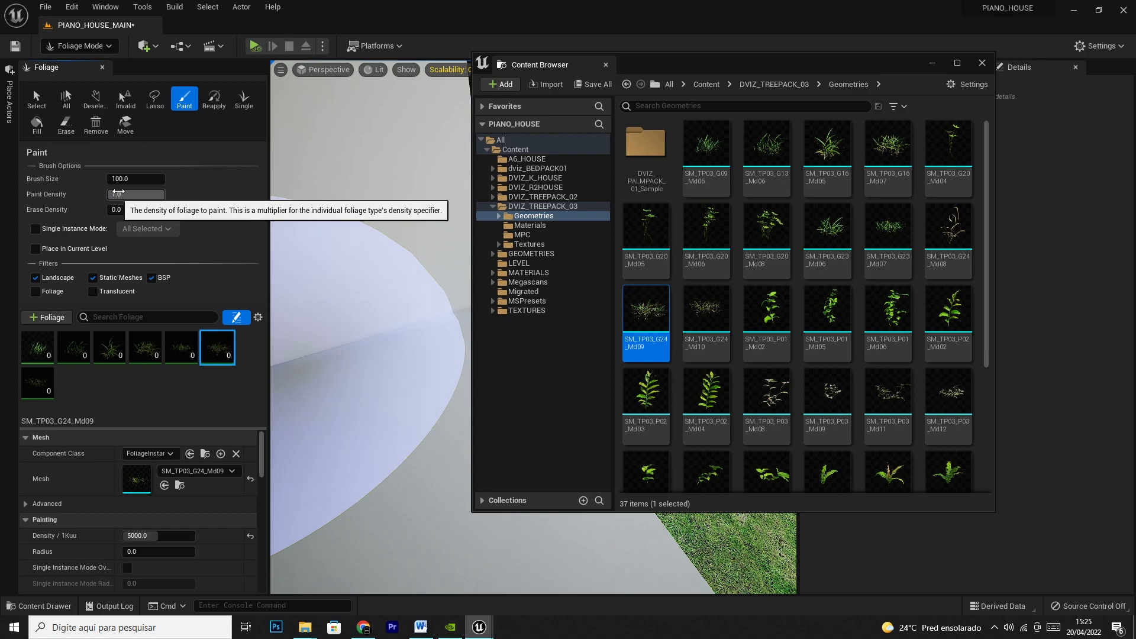
{"action": "left_click", "coordinate": [46, 354]}
{"action": "left_click", "coordinate": [109, 348]}
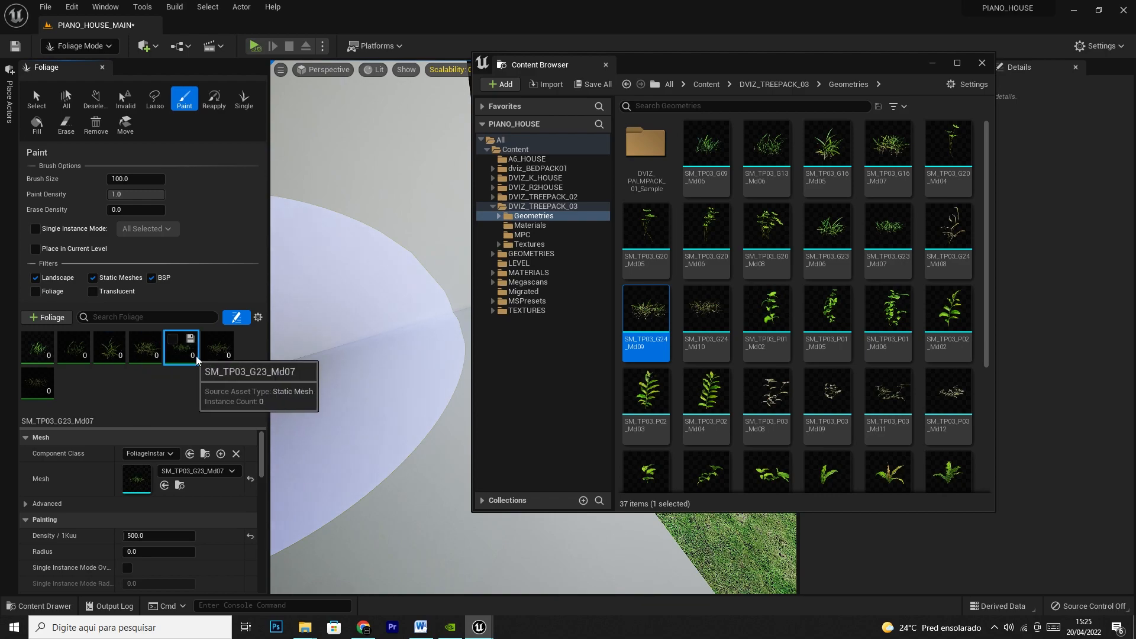
{"action": "left_click", "coordinate": [107, 355]}
{"action": "left_click", "coordinate": [68, 356]}
{"action": "left_click", "coordinate": [44, 355]}
{"action": "left_click", "coordinate": [70, 358]}
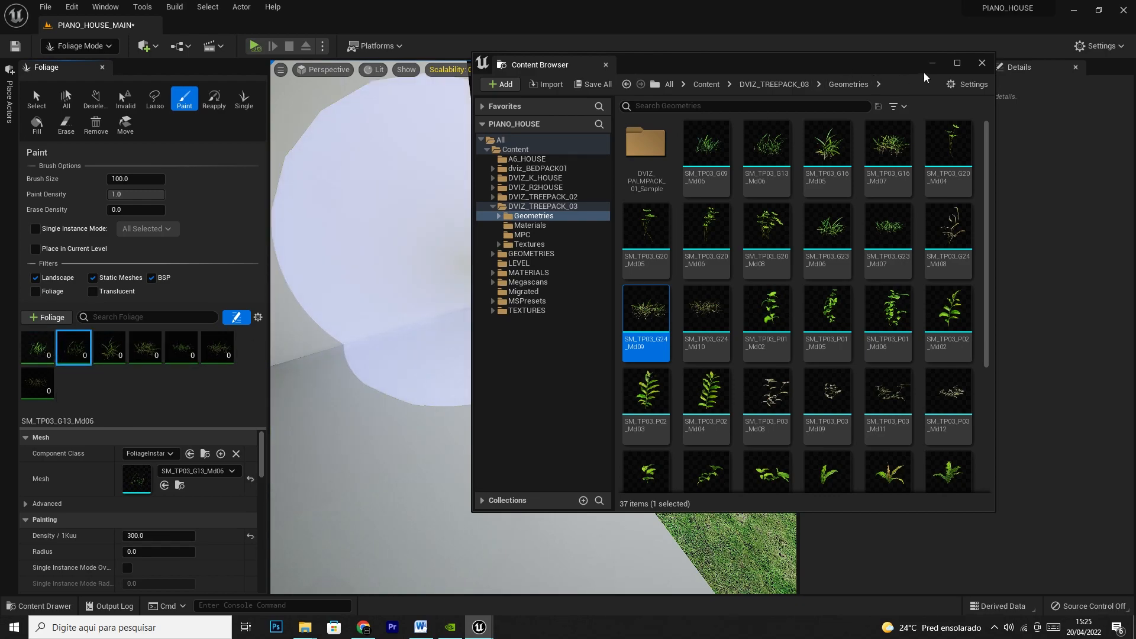
Minimize the Content Browser, paint only SM_TP03_G09_Md06 across the courtyard lawn and undo that paint
{"action": "left_click", "coordinate": [932, 63]}
{"action": "right_click_drag", "start_coordinate": [618, 376], "coordinate": [727, 337]}
{"action": "mouse_move", "coordinate": [604, 384]}
{"action": "left_mouse_down"}
{"action": "mouse_move", "coordinate": [558, 405]}
{"action": "mouse_move", "coordinate": [466, 330]}
{"action": "mouse_move", "coordinate": [578, 316]}
{"action": "mouse_move", "coordinate": [654, 423]}
{"action": "mouse_move", "coordinate": [578, 253]}
{"action": "mouse_move", "coordinate": [483, 282]}
{"action": "mouse_move", "coordinate": [381, 440]}
{"action": "mouse_move", "coordinate": [736, 469]}
{"action": "mouse_move", "coordinate": [587, 390]}
{"action": "mouse_move", "coordinate": [533, 286]}
{"action": "mouse_move", "coordinate": [517, 293]}
{"action": "mouse_move", "coordinate": [477, 247]}
{"action": "mouse_move", "coordinate": [373, 438]}
{"action": "left_mouse_up"}
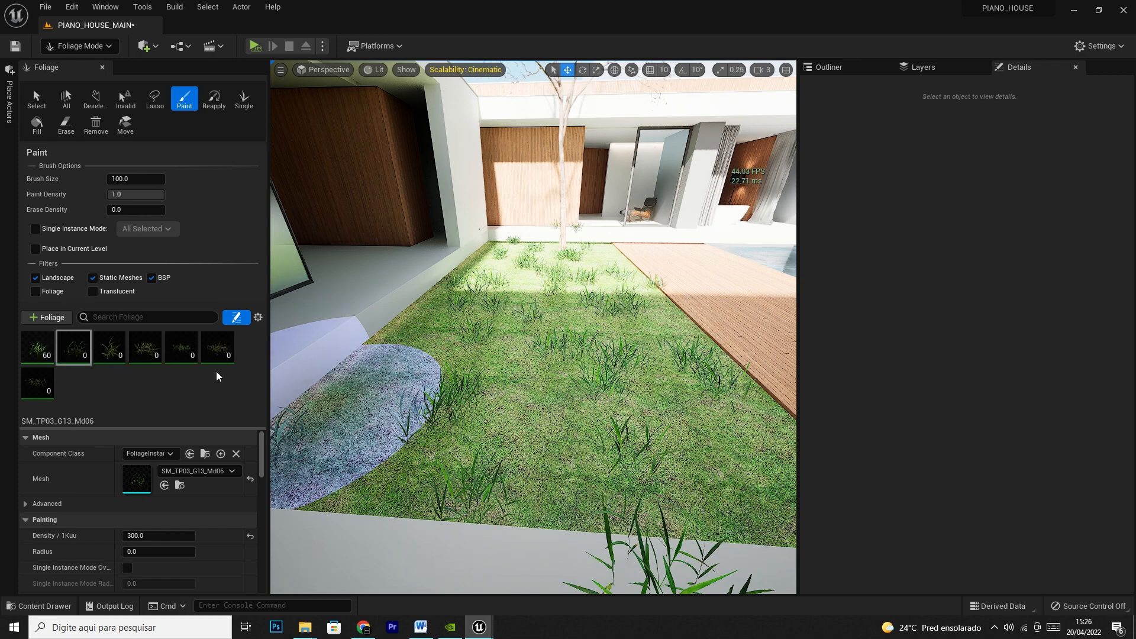
{"action": "key", "text": "ctrl+z"}
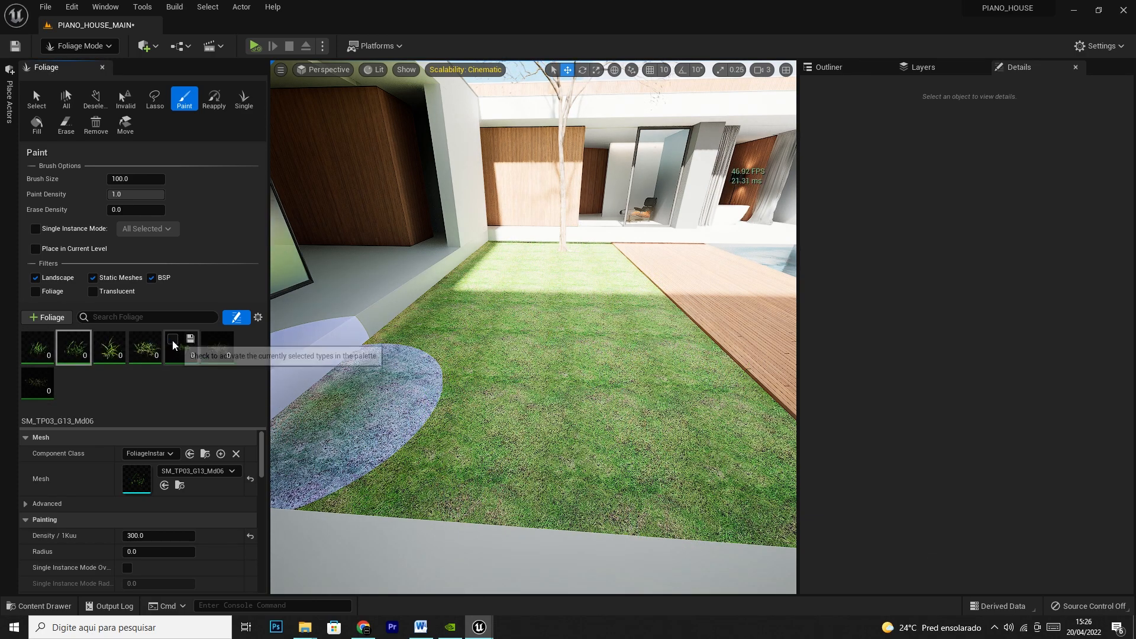
Activate the first six grass types, paint them densely over the whole courtyard lawn and undo the strokes
{"action": "left_click", "coordinate": [217, 348]}
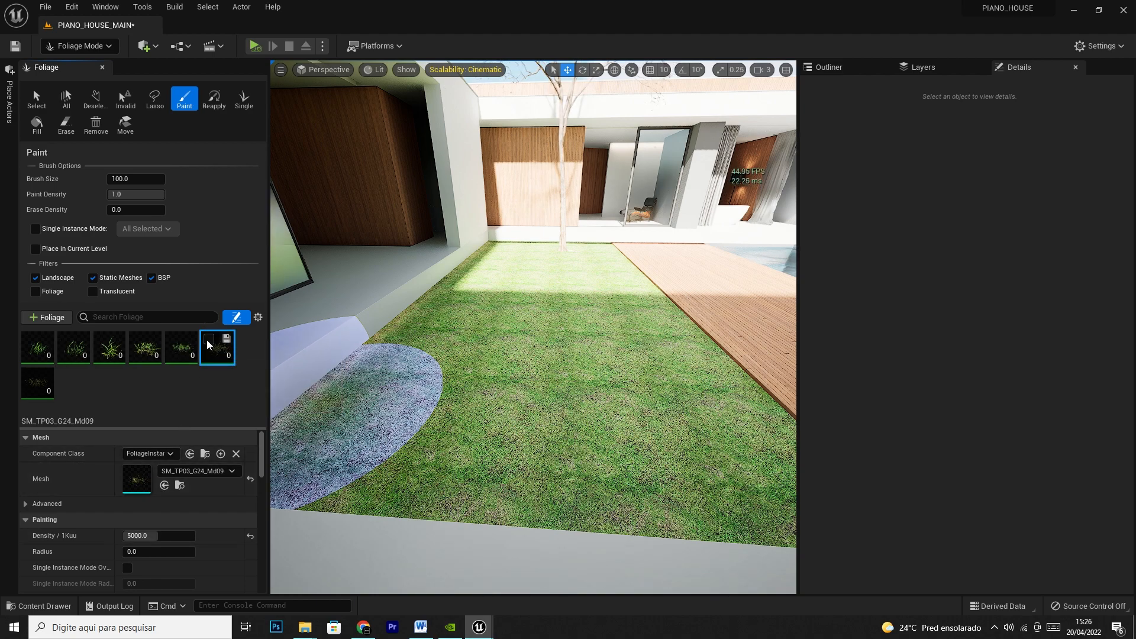
{"action": "mouse_move", "coordinate": [496, 425]}
{"action": "left_mouse_down"}
{"action": "mouse_move", "coordinate": [665, 433]}
{"action": "mouse_move", "coordinate": [735, 360]}
{"action": "mouse_move", "coordinate": [624, 305]}
{"action": "mouse_move", "coordinate": [591, 267]}
{"action": "left_mouse_up"}
{"action": "left_click_drag", "start_coordinate": [470, 332], "coordinate": [414, 360]}
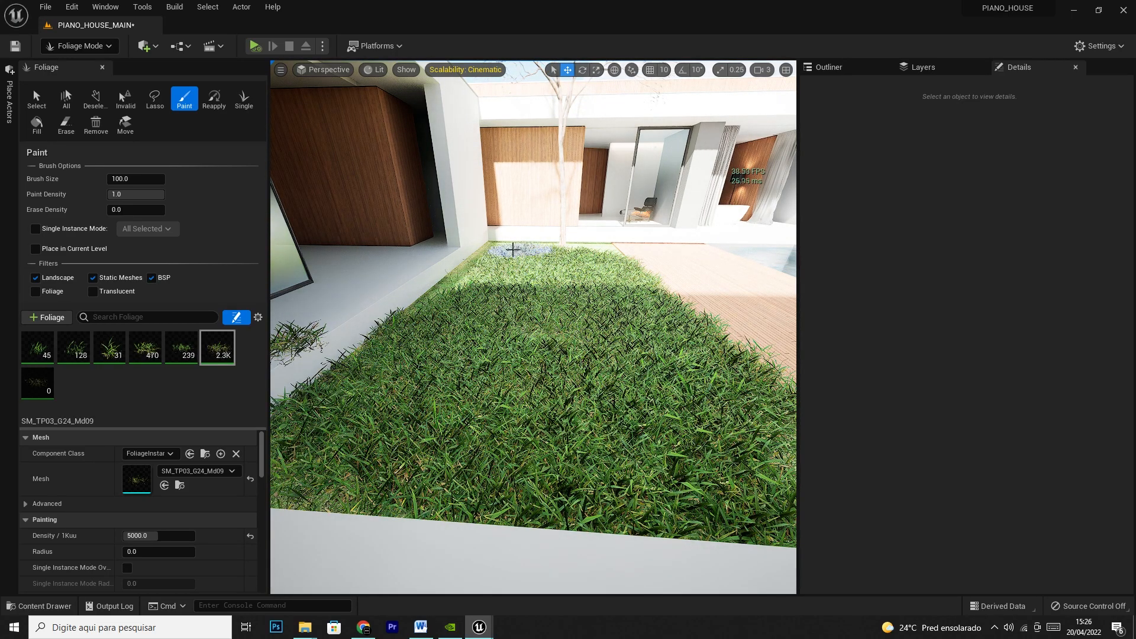
{"action": "mouse_move", "coordinate": [604, 267]}
{"action": "left_mouse_down"}
{"action": "mouse_move", "coordinate": [636, 300]}
{"action": "mouse_move", "coordinate": [543, 334]}
{"action": "mouse_move", "coordinate": [559, 361]}
{"action": "left_mouse_up"}
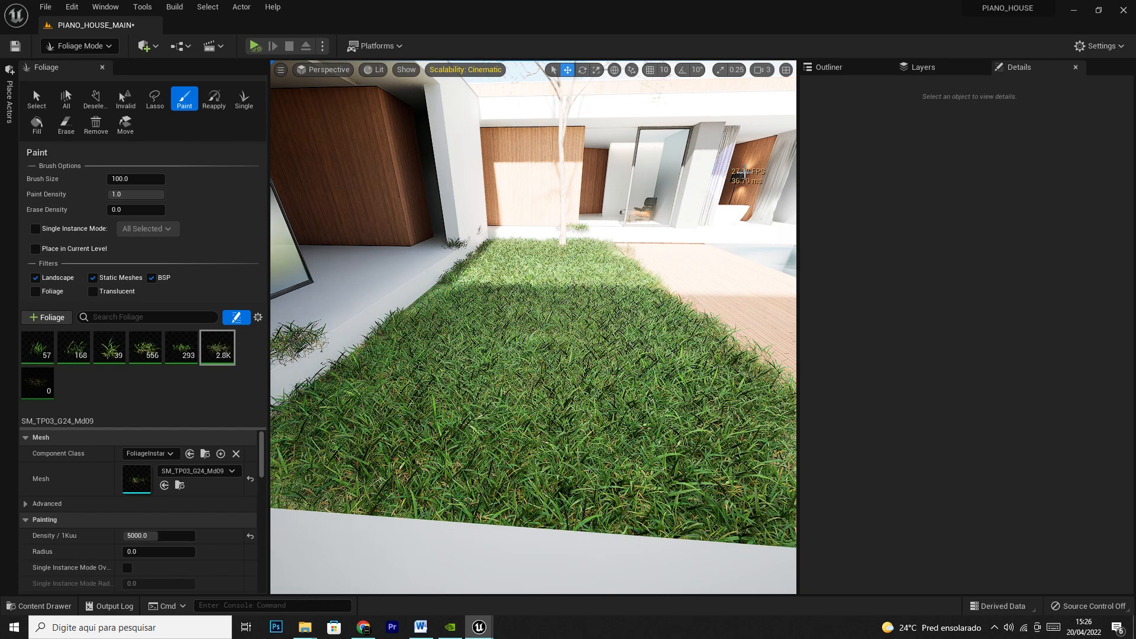
{"action": "right_click_drag", "start_coordinate": [590, 298], "coordinate": [414, 296]}
{"action": "key", "text": "ctrl+z"}
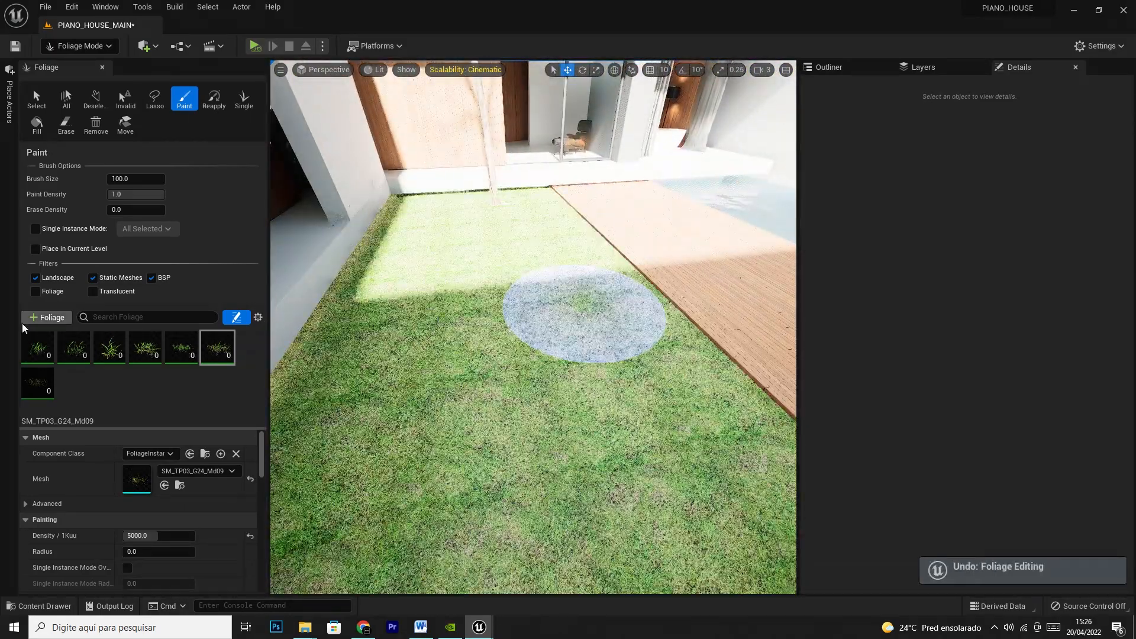
Select all seven grass types, activate them for painting and set their shared Density / 1Kuu to 100
{"action": "left_click", "coordinate": [46, 354]}
{"action": "left_click", "coordinate": [42, 395], "text": "shift"}
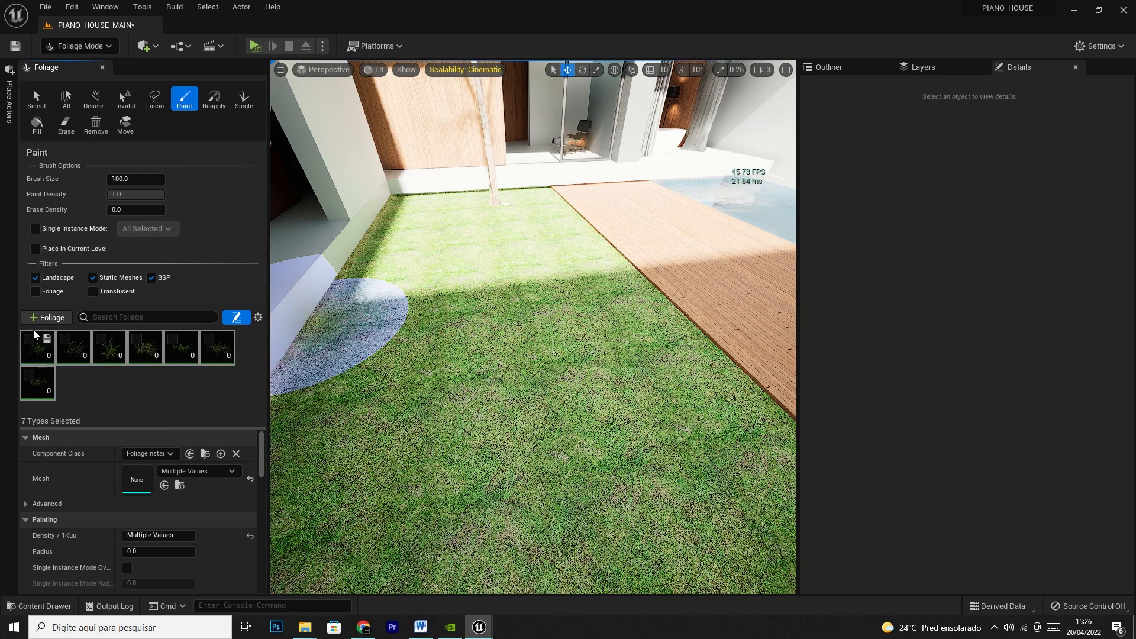
{"action": "left_click", "coordinate": [28, 340]}
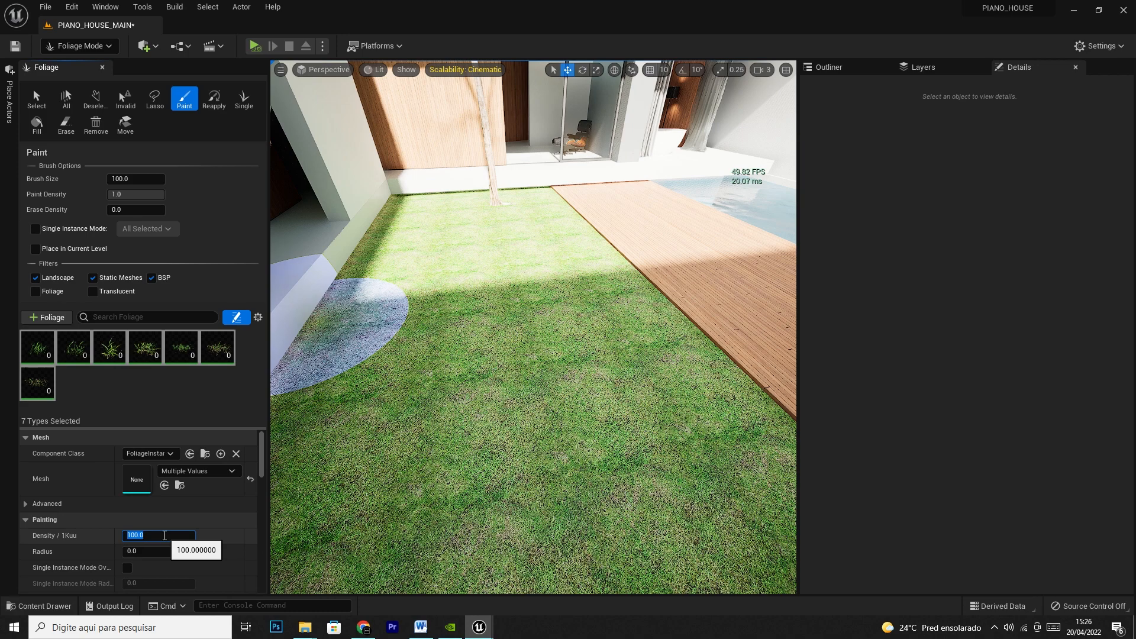
Check the density of individual grass types and paint all seven active types across the courtyard lawn
{"action": "left_click", "coordinate": [37, 356]}
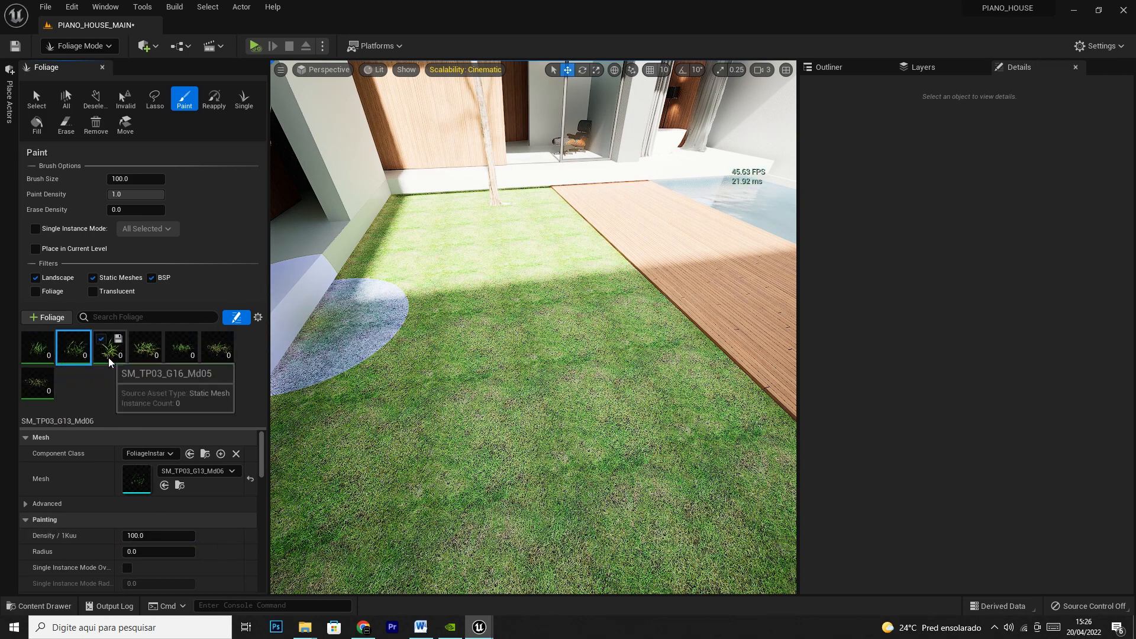
{"action": "left_click", "coordinate": [179, 362]}
{"action": "left_click", "coordinate": [217, 348]}
{"action": "mouse_move", "coordinate": [320, 426]}
{"action": "left_mouse_down"}
{"action": "mouse_move", "coordinate": [380, 482]}
{"action": "mouse_move", "coordinate": [645, 483]}
{"action": "mouse_move", "coordinate": [527, 206]}
{"action": "left_mouse_up"}
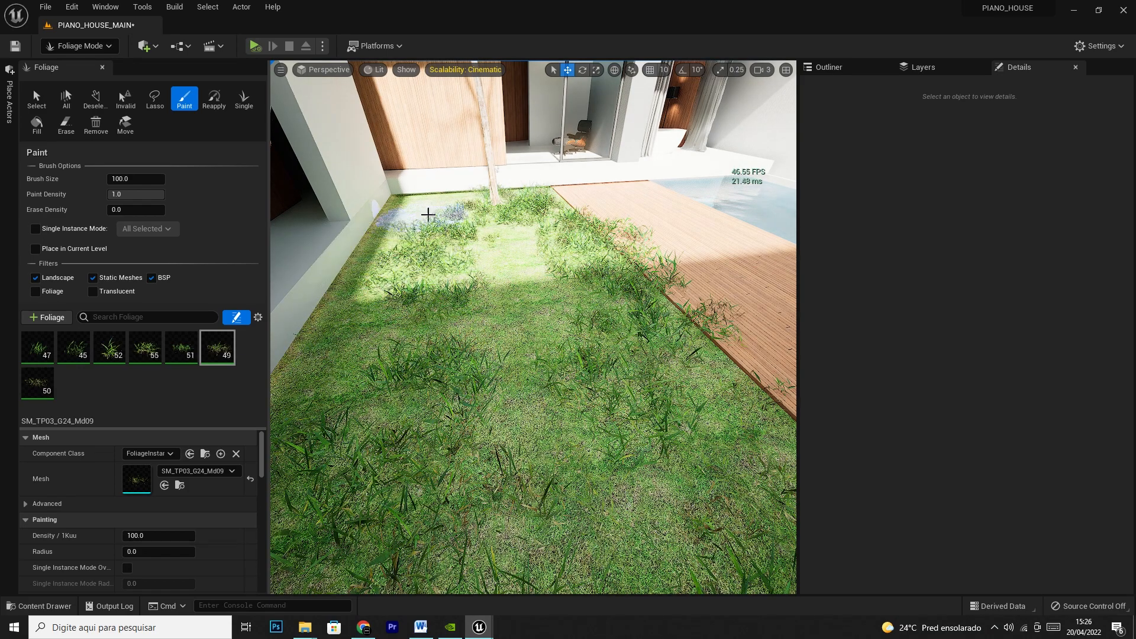
Undo the last grass paint, and set the shared Density / 1Kuu of all seven grass types to 1000
{"action": "key", "text": "ctrl+z"}
{"action": "left_click", "coordinate": [43, 358]}
{"action": "left_click", "coordinate": [218, 355], "text": "shift"}
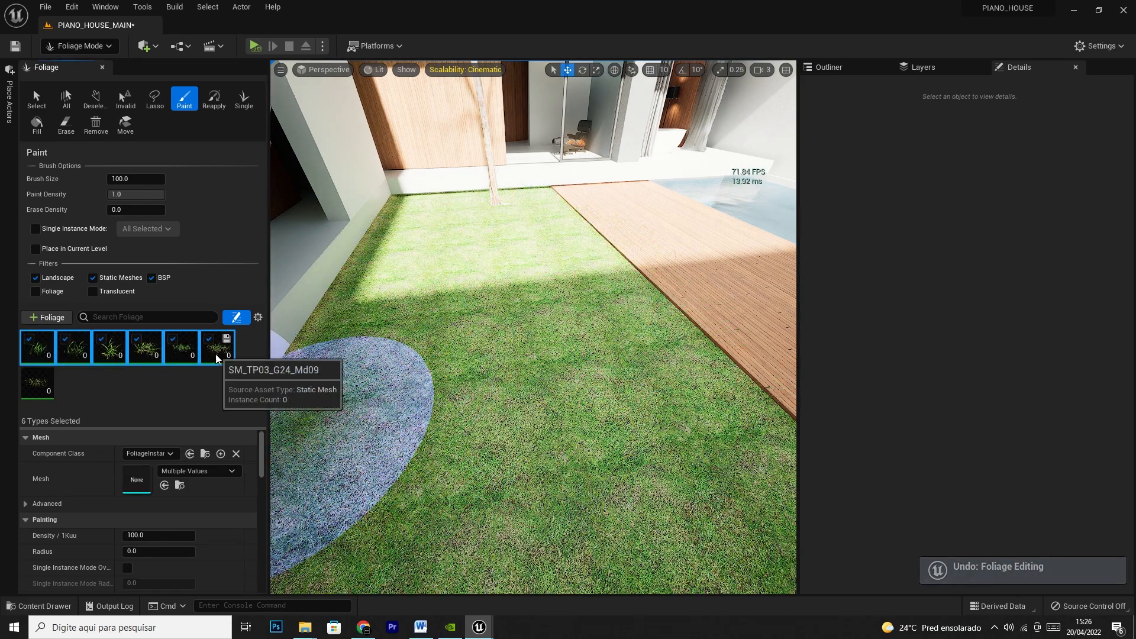
{"action": "left_click", "coordinate": [45, 390]}
{"action": "left_click", "coordinate": [36, 355]}
{"action": "left_click", "coordinate": [37, 383], "text": "shift"}
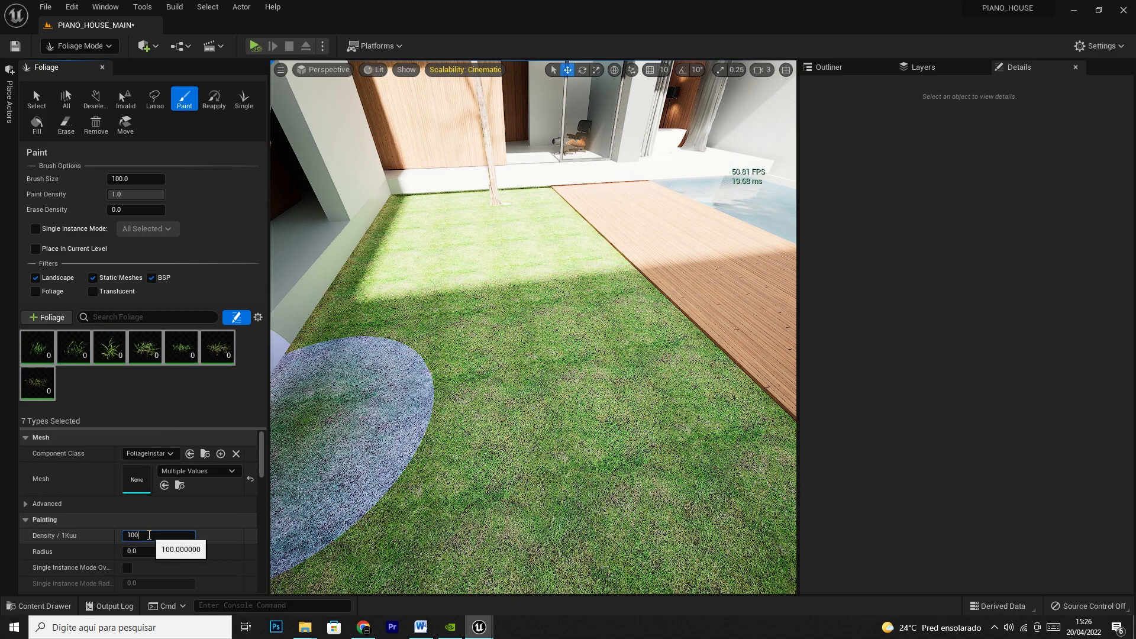
{"action": "key", "text": "Return"}
Paint all seven grass types over the whole courtyard lawn at density 1000 and undo that paint
{"action": "mouse_move", "coordinate": [520, 395]}
{"action": "left_mouse_down"}
{"action": "mouse_move", "coordinate": [514, 455]}
{"action": "mouse_move", "coordinate": [673, 418]}
{"action": "mouse_move", "coordinate": [545, 243]}
{"action": "mouse_move", "coordinate": [368, 362]}
{"action": "mouse_move", "coordinate": [500, 279]}
{"action": "mouse_move", "coordinate": [392, 239]}
{"action": "mouse_move", "coordinate": [414, 197]}
{"action": "mouse_move", "coordinate": [527, 203]}
{"action": "mouse_move", "coordinate": [545, 236]}
{"action": "mouse_move", "coordinate": [380, 482]}
{"action": "mouse_move", "coordinate": [565, 503]}
{"action": "mouse_move", "coordinate": [632, 405]}
{"action": "mouse_move", "coordinate": [574, 254]}
{"action": "mouse_move", "coordinate": [385, 263]}
{"action": "left_mouse_up"}
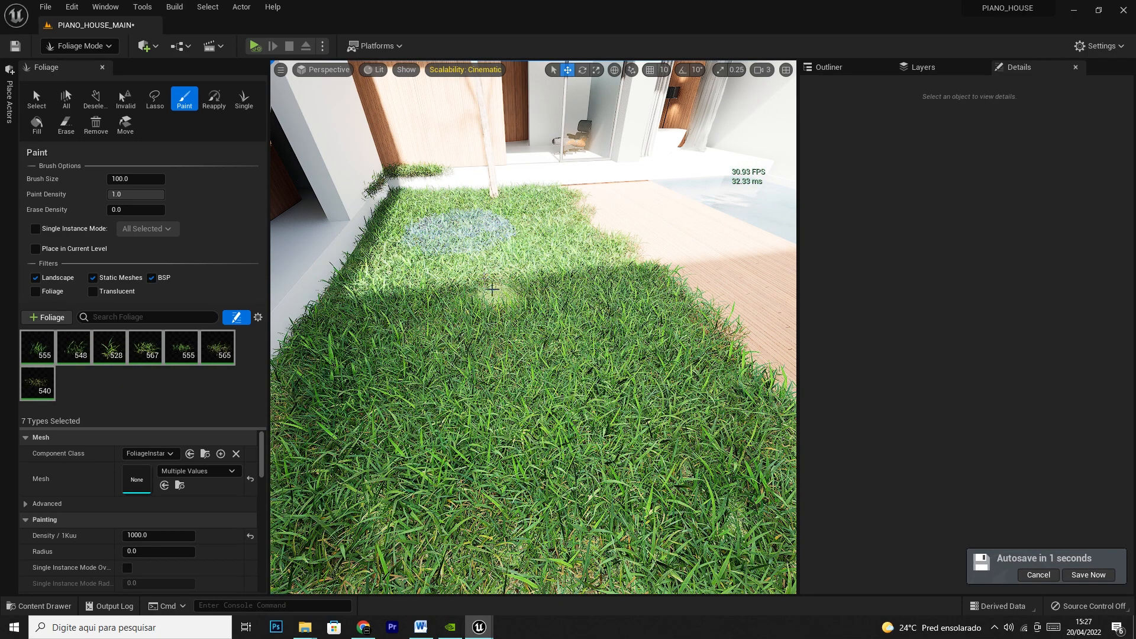
{"action": "key", "text": "ctrl+z"}
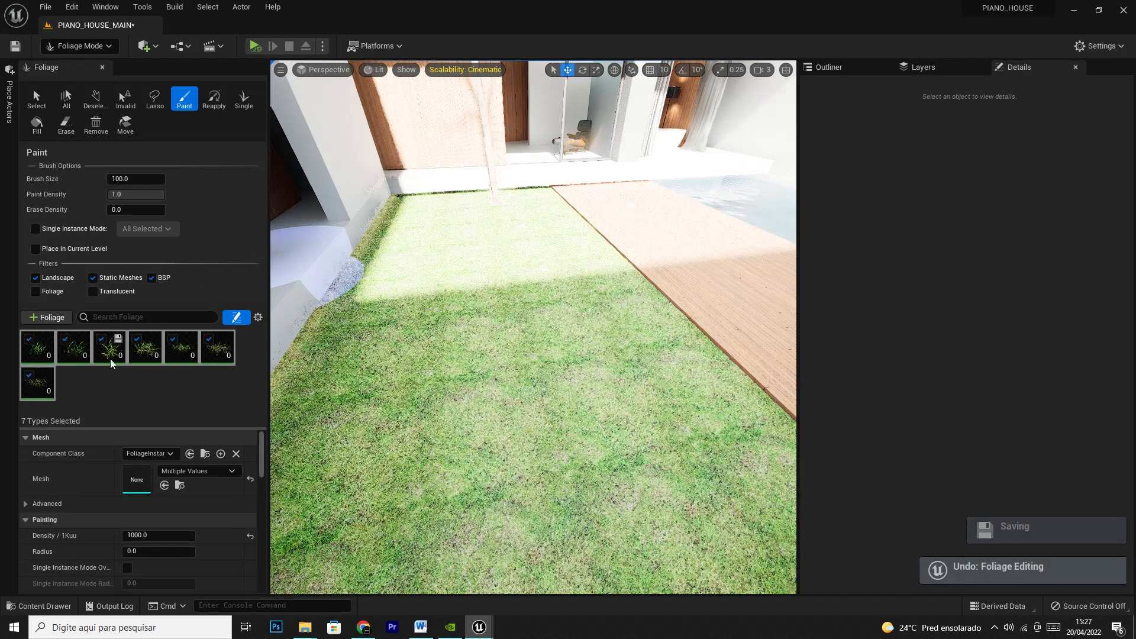
Select all seven grass types and set their shared Density / 1Kuu to 500
{"action": "left_click", "coordinate": [40, 388]}
{"action": "left_click", "coordinate": [39, 354]}
{"action": "left_click", "coordinate": [38, 390], "text": "shift"}
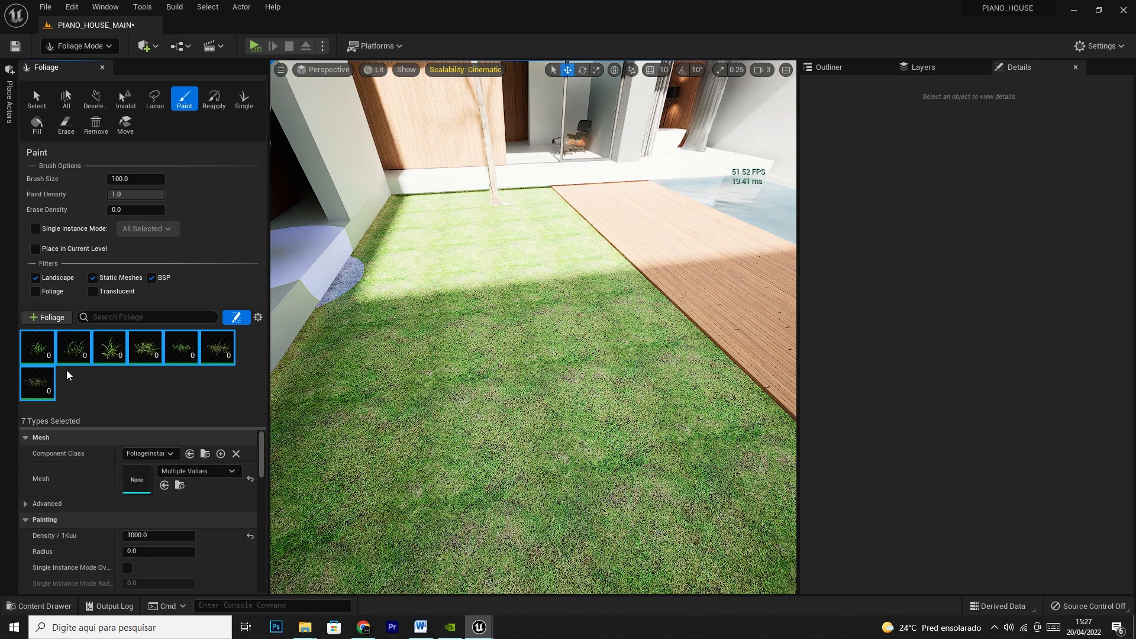
{"action": "type", "text": "500"}
{"action": "key", "text": "Return"}
Paint all seven grass types across the courtyard lawn and reduce the brush size to about 34
{"action": "mouse_move", "coordinate": [583, 401]}
{"action": "left_mouse_down"}
{"action": "mouse_move", "coordinate": [565, 385]}
{"action": "mouse_move", "coordinate": [390, 473]}
{"action": "mouse_move", "coordinate": [432, 285]}
{"action": "mouse_move", "coordinate": [414, 284]}
{"action": "mouse_move", "coordinate": [426, 218]}
{"action": "mouse_move", "coordinate": [513, 195]}
{"action": "mouse_move", "coordinate": [553, 254]}
{"action": "mouse_move", "coordinate": [497, 243]}
{"action": "mouse_move", "coordinate": [408, 468]}
{"action": "mouse_move", "coordinate": [621, 507]}
{"action": "mouse_move", "coordinate": [609, 520]}
{"action": "mouse_move", "coordinate": [621, 509]}
{"action": "mouse_move", "coordinate": [720, 549]}
{"action": "mouse_move", "coordinate": [723, 492]}
{"action": "mouse_move", "coordinate": [627, 320]}
{"action": "left_mouse_up"}
{"action": "key", "text": "bracketleft"}
{"action": "key", "text": "bracketleft"}
{"action": "key", "text": "bracketleft"}
{"action": "key", "text": "bracketleft"}
{"action": "key", "text": "bracketleft"}
{"action": "key", "text": "bracketleft"}
{"action": "key", "text": "bracketleft"}
{"action": "key", "text": "bracketleft"}
{"action": "key", "text": "bracketleft"}
{"action": "key", "text": "bracketleft"}
{"action": "key", "text": "bracketleft"}
{"action": "key", "text": "bracketleft"}
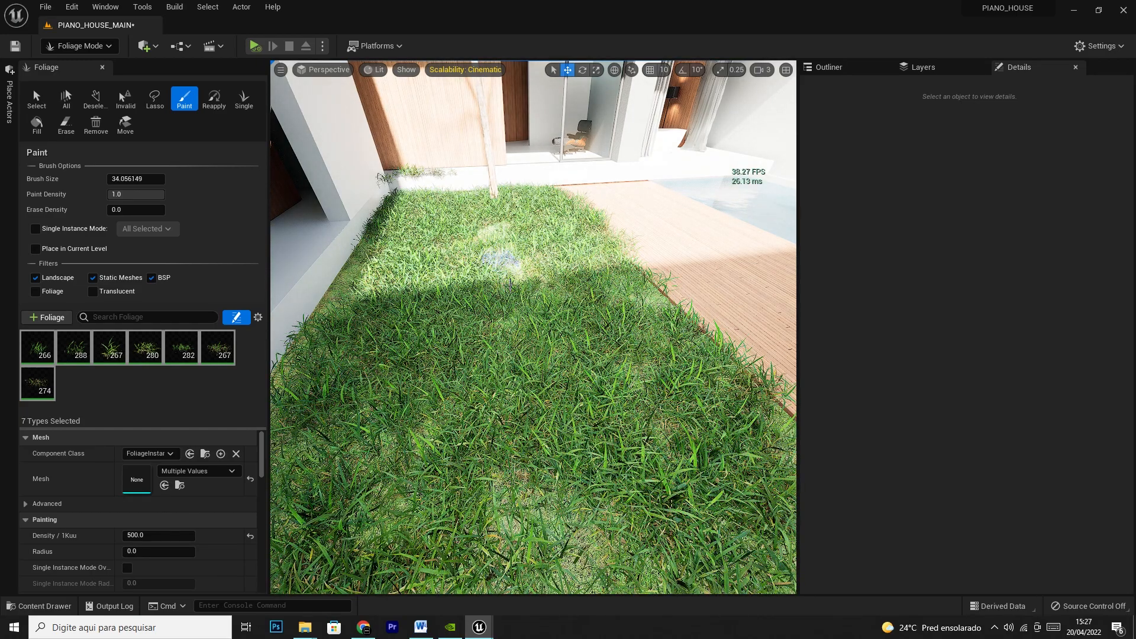
Fill the sparse patches and the lawn edges along the walls and wooden deck with more grass using the small brush
{"action": "mouse_move", "coordinate": [349, 301]}
{"action": "left_mouse_down"}
{"action": "mouse_move", "coordinate": [307, 361]}
{"action": "mouse_move", "coordinate": [296, 467]}
{"action": "mouse_move", "coordinate": [346, 258]}
{"action": "left_mouse_up"}
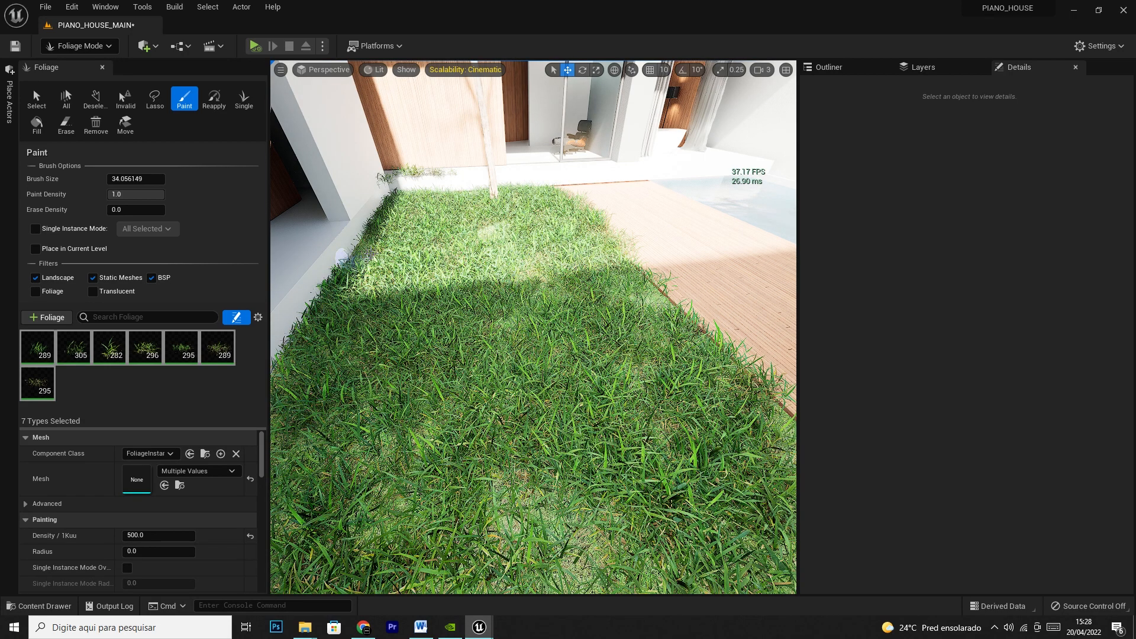
{"action": "left_click_drag", "start_coordinate": [654, 308], "coordinate": [763, 465]}
{"action": "right_click_drag", "start_coordinate": [660, 411], "coordinate": [565, 384]}
{"action": "mouse_move", "coordinate": [565, 385]}
{"action": "left_mouse_down"}
{"action": "mouse_move", "coordinate": [451, 310]}
{"action": "mouse_move", "coordinate": [500, 248]}
{"action": "left_mouse_up"}
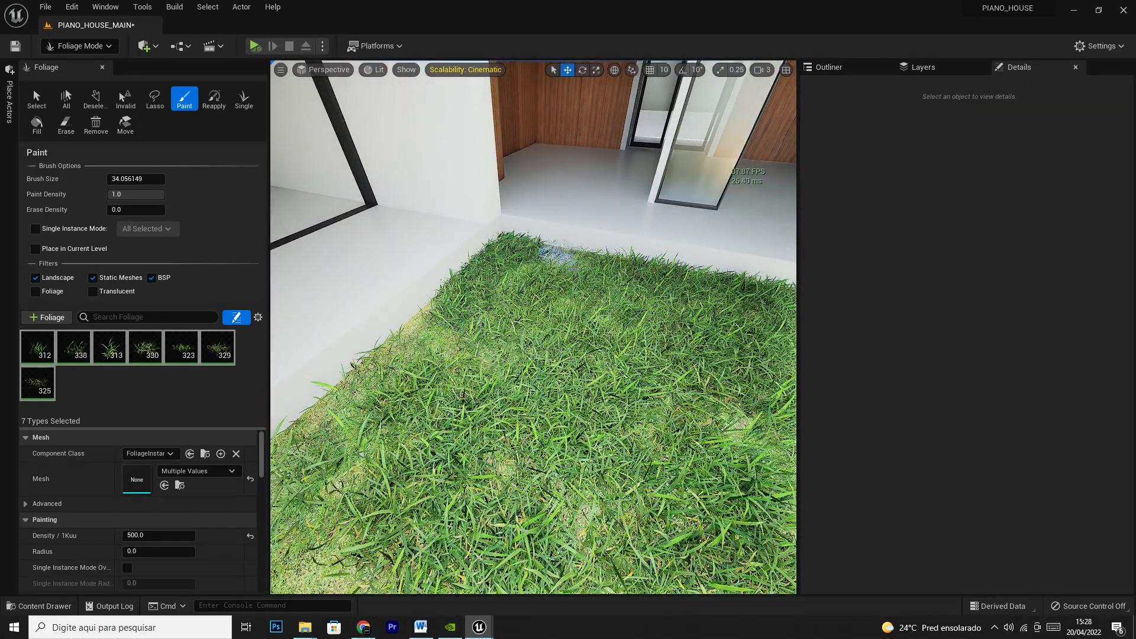
{"action": "mouse_move", "coordinate": [414, 343]}
{"action": "left_mouse_down"}
{"action": "mouse_move", "coordinate": [317, 418]}
{"action": "mouse_move", "coordinate": [380, 456]}
{"action": "left_mouse_up"}
{"action": "right_click_drag", "start_coordinate": [380, 456], "coordinate": [464, 323]}
{"action": "mouse_move", "coordinate": [414, 326]}
{"action": "left_mouse_down"}
{"action": "mouse_move", "coordinate": [426, 401]}
{"action": "mouse_move", "coordinate": [520, 538]}
{"action": "mouse_move", "coordinate": [599, 405]}
{"action": "left_mouse_up"}
{"action": "mouse_move", "coordinate": [598, 406]}
{"action": "right_mouse_down"}
{"action": "mouse_move", "coordinate": [562, 402]}
{"action": "mouse_move", "coordinate": [629, 327]}
{"action": "right_mouse_up"}
{"action": "mouse_move", "coordinate": [552, 458]}
{"action": "left_mouse_down"}
{"action": "mouse_move", "coordinate": [578, 470]}
{"action": "mouse_move", "coordinate": [608, 541]}
{"action": "mouse_move", "coordinate": [553, 367]}
{"action": "left_mouse_up"}
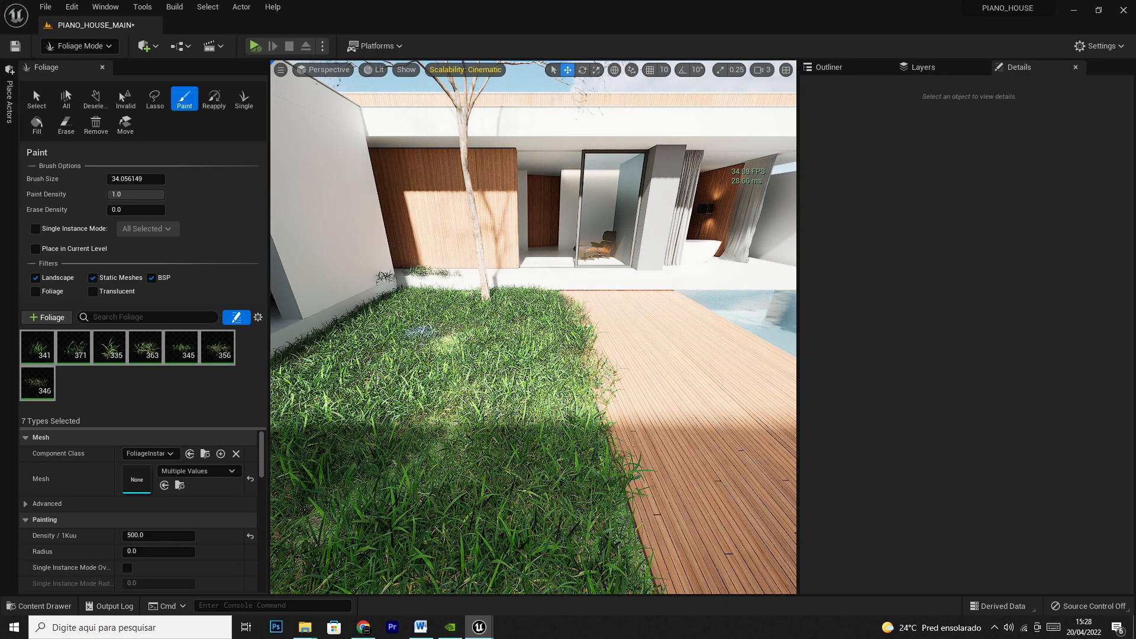
{"action": "mouse_move", "coordinate": [462, 468]}
{"action": "left_mouse_down"}
{"action": "mouse_move", "coordinate": [371, 492]}
{"action": "mouse_move", "coordinate": [491, 501]}
{"action": "mouse_move", "coordinate": [497, 358]}
{"action": "left_mouse_up"}
{"action": "mouse_move", "coordinate": [497, 358]}
{"action": "right_mouse_down"}
{"action": "mouse_move", "coordinate": [362, 374]}
{"action": "mouse_move", "coordinate": [476, 340]}
{"action": "mouse_move", "coordinate": [476, 358]}
{"action": "mouse_move", "coordinate": [376, 379]}
{"action": "right_mouse_up"}
{"action": "key", "text": "s"}
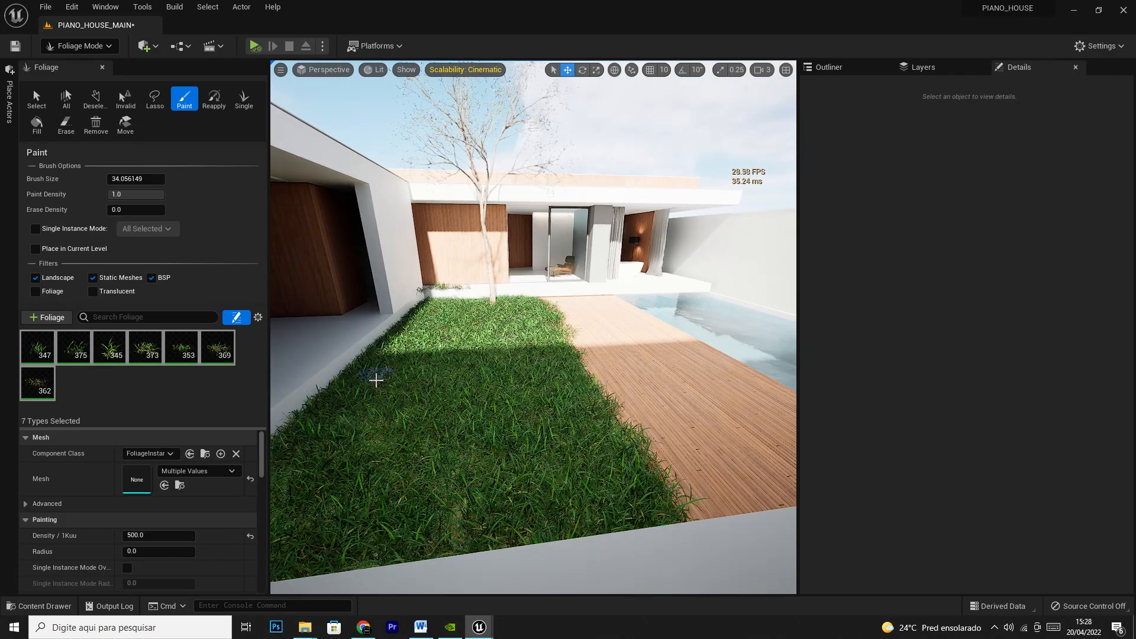
Undo all the grass strokes painted on the courtyard lawn
{"action": "key", "text": "ctrl+z"}
{"action": "key", "text": "ctrl+z"}
{"action": "key", "text": "ctrl+z"}
{"action": "key", "text": "ctrl+z"}
{"action": "key", "text": "ctrl+z"}
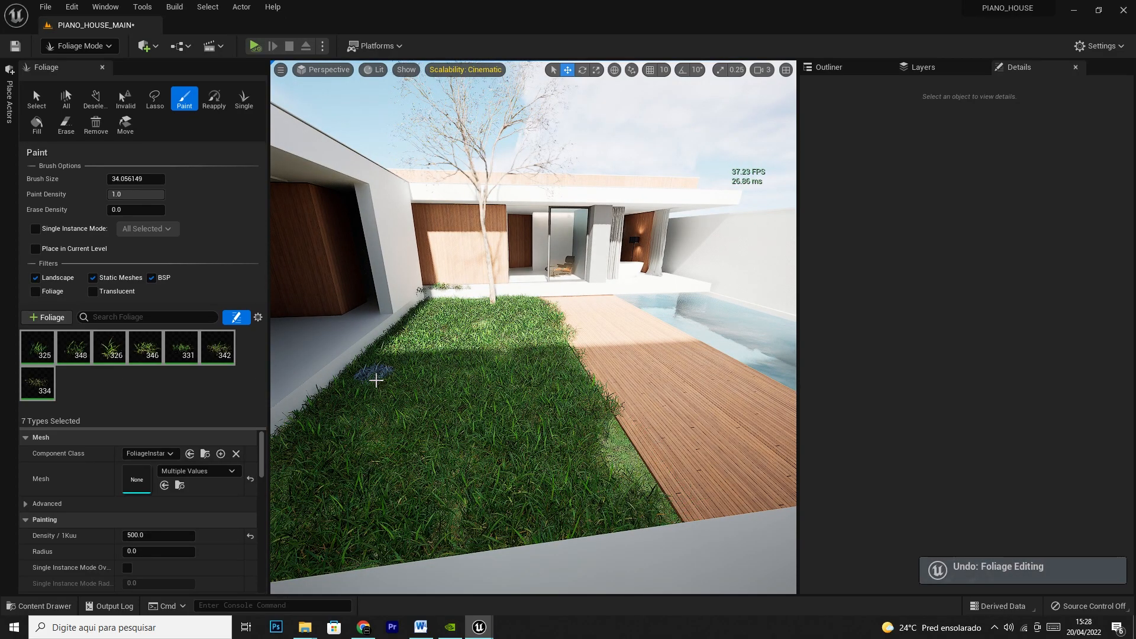
{"action": "key", "text": "ctrl+z"}
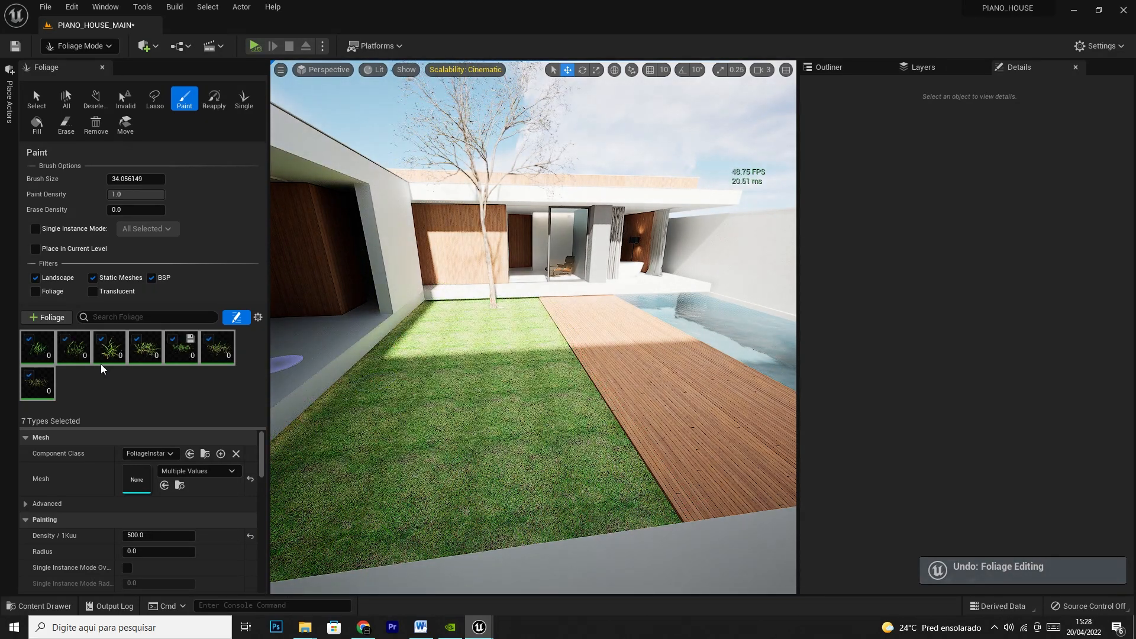
Check the Density / 1Kuu and Radius settings of individual grass types, including SM_TP03_G09_Md06 and SM_TP03_G24_Md09
{"action": "left_click", "coordinate": [46, 358]}
{"action": "left_click", "coordinate": [46, 375], "text": "shift"}
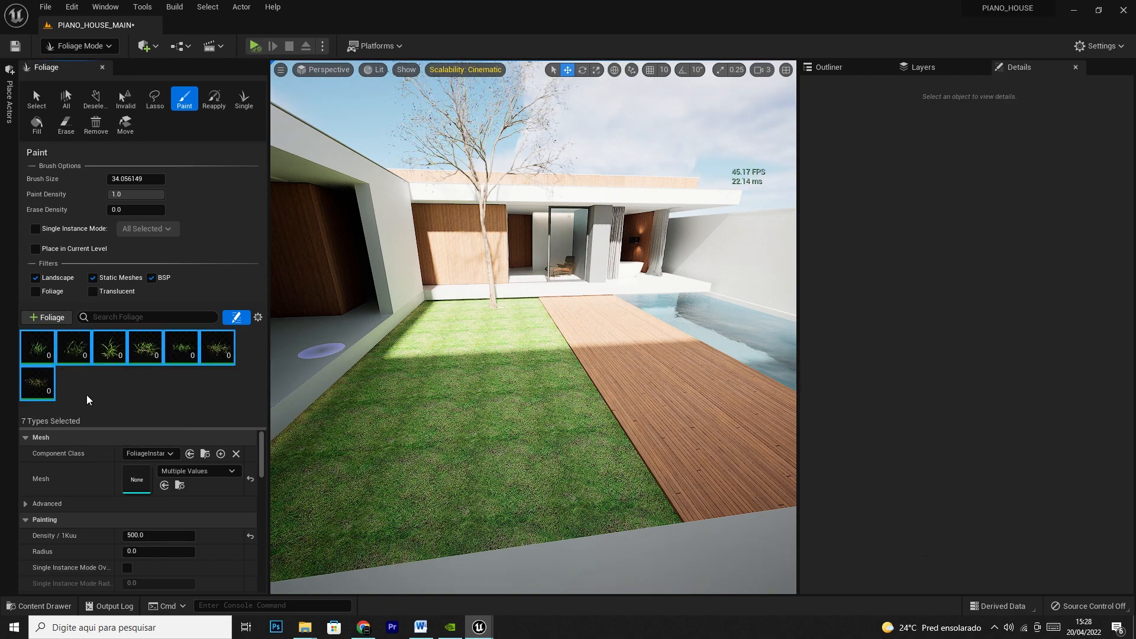
{"action": "left_click", "coordinate": [39, 352]}
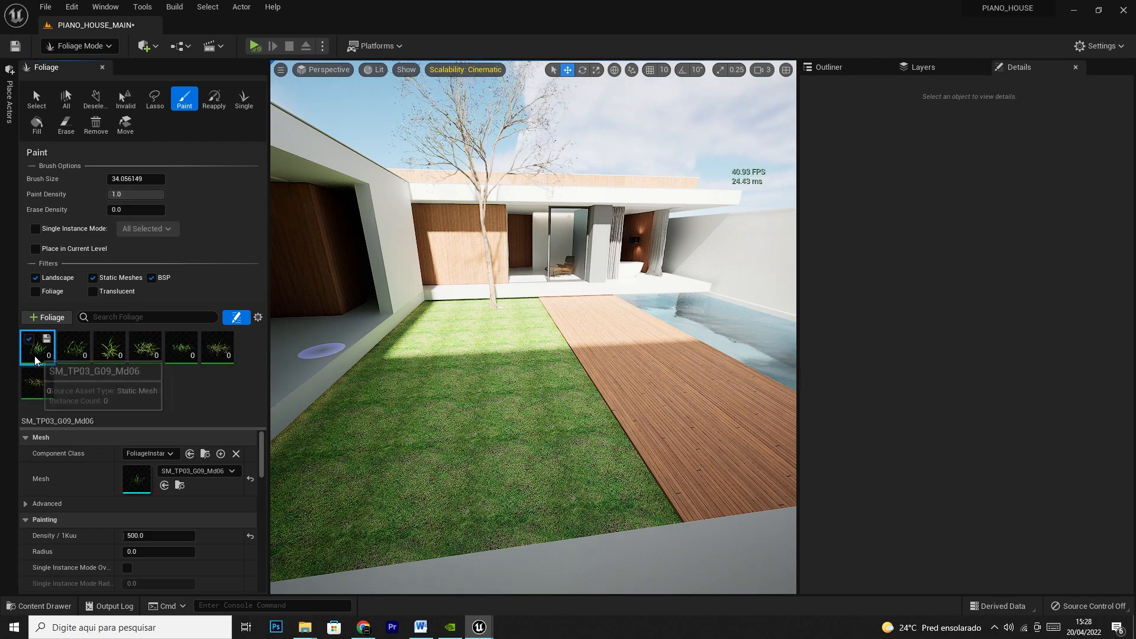
{"action": "left_click", "coordinate": [76, 350]}
{"action": "left_click", "coordinate": [218, 348]}
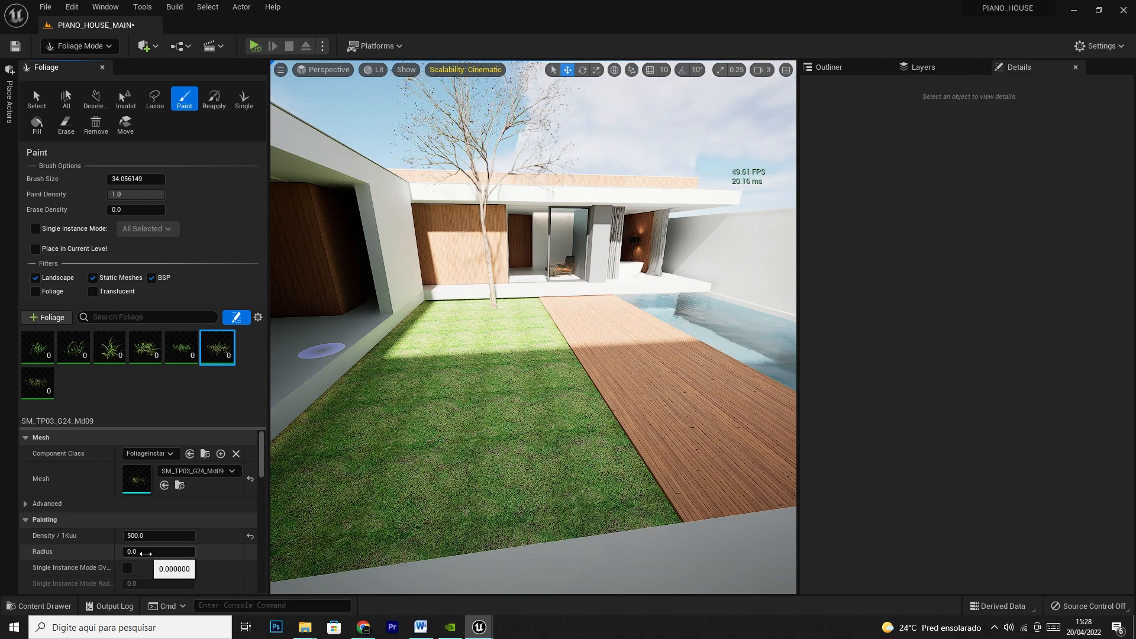
{"action": "mouse_move", "coordinate": [49, 553]}
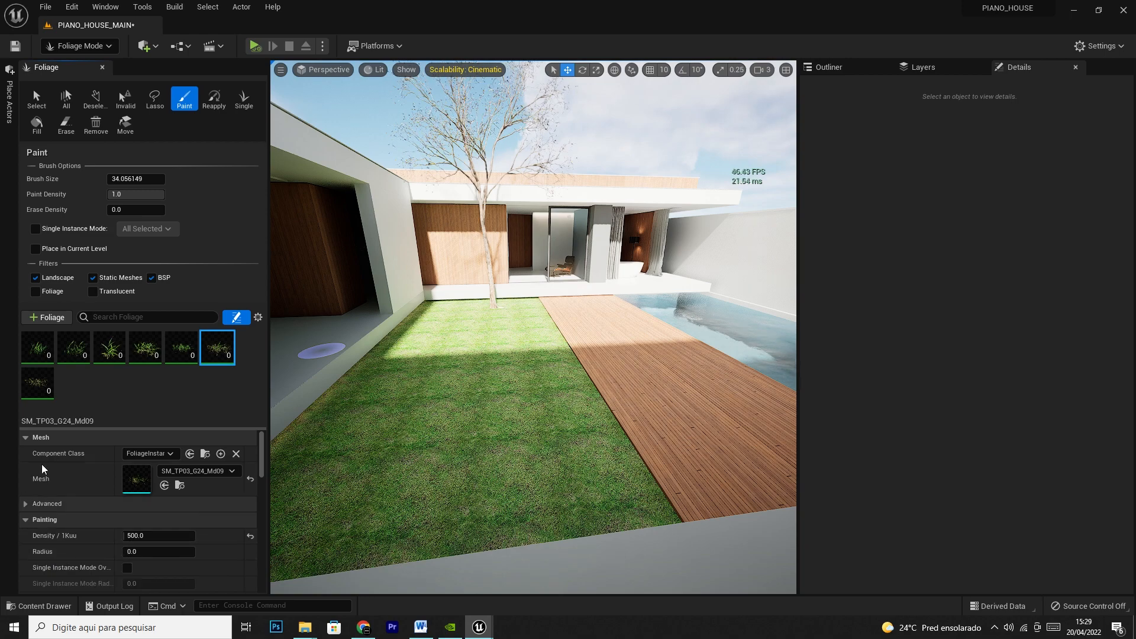
Deactivate all seven grass types and keep only SM_TP03_G09_Md06 active for painting
{"action": "left_click", "coordinate": [39, 356]}
{"action": "left_click", "coordinate": [38, 387], "text": "shift"}
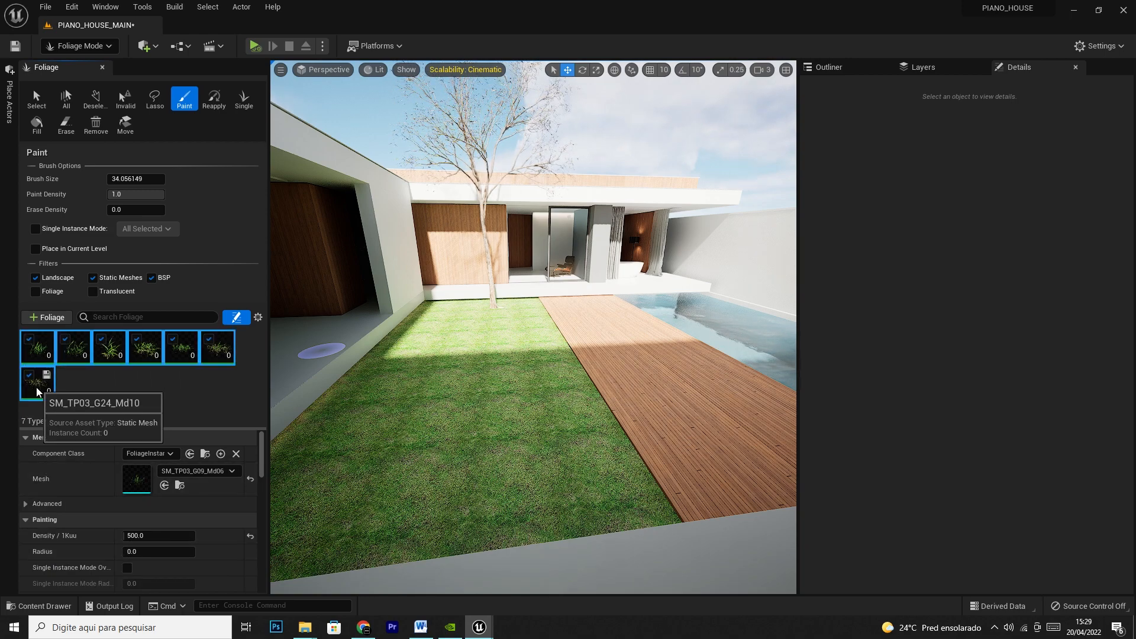
{"action": "left_click", "coordinate": [28, 339]}
{"action": "left_click", "coordinate": [35, 346]}
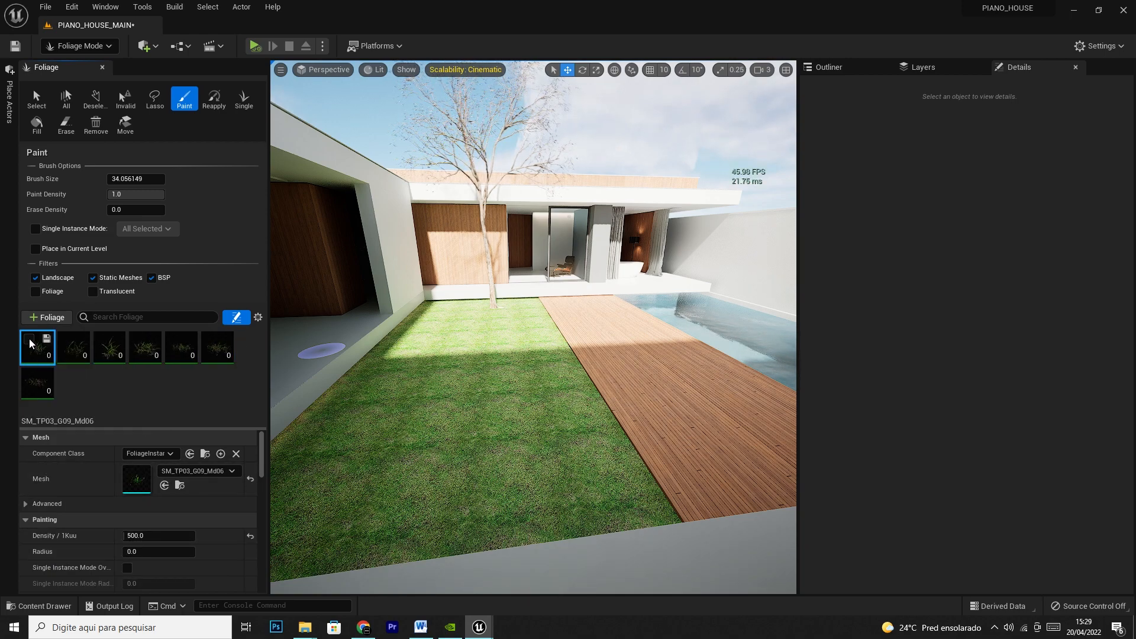
Try painting SM_TP03_G09_Md06 on the lawn and the wooden deck, undoing each attempt
{"action": "mouse_move", "coordinate": [492, 452]}
{"action": "left_mouse_down"}
{"action": "mouse_move", "coordinate": [429, 457]}
{"action": "mouse_move", "coordinate": [502, 482]}
{"action": "mouse_move", "coordinate": [518, 390]}
{"action": "left_mouse_up"}
{"action": "key", "text": "ctrl+z"}
{"action": "mouse_move", "coordinate": [717, 413]}
{"action": "left_mouse_down"}
{"action": "mouse_move", "coordinate": [674, 431]}
{"action": "mouse_move", "coordinate": [698, 406]}
{"action": "mouse_move", "coordinate": [743, 426]}
{"action": "mouse_move", "coordinate": [723, 401]}
{"action": "left_mouse_up"}
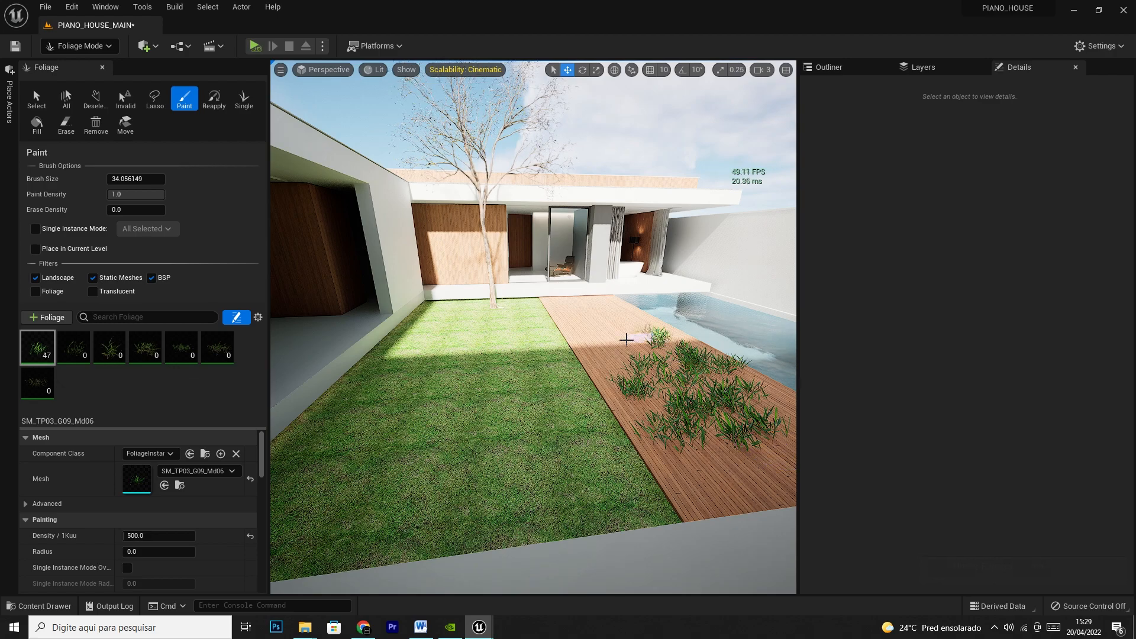
{"action": "mouse_move", "coordinate": [687, 367]}
{"action": "right_mouse_down"}
{"action": "mouse_move", "coordinate": [719, 379]}
{"action": "mouse_move", "coordinate": [725, 402]}
{"action": "mouse_move", "coordinate": [651, 378]}
{"action": "right_mouse_up"}
{"action": "key", "text": "ctrl+z"}
{"action": "mouse_move", "coordinate": [552, 372]}
{"action": "left_mouse_down"}
{"action": "mouse_move", "coordinate": [436, 362]}
{"action": "mouse_move", "coordinate": [345, 504]}
{"action": "mouse_move", "coordinate": [449, 459]}
{"action": "mouse_move", "coordinate": [597, 516]}
{"action": "mouse_move", "coordinate": [535, 335]}
{"action": "mouse_move", "coordinate": [349, 427]}
{"action": "mouse_move", "coordinate": [409, 331]}
{"action": "mouse_move", "coordinate": [432, 349]}
{"action": "mouse_move", "coordinate": [423, 361]}
{"action": "left_mouse_up"}
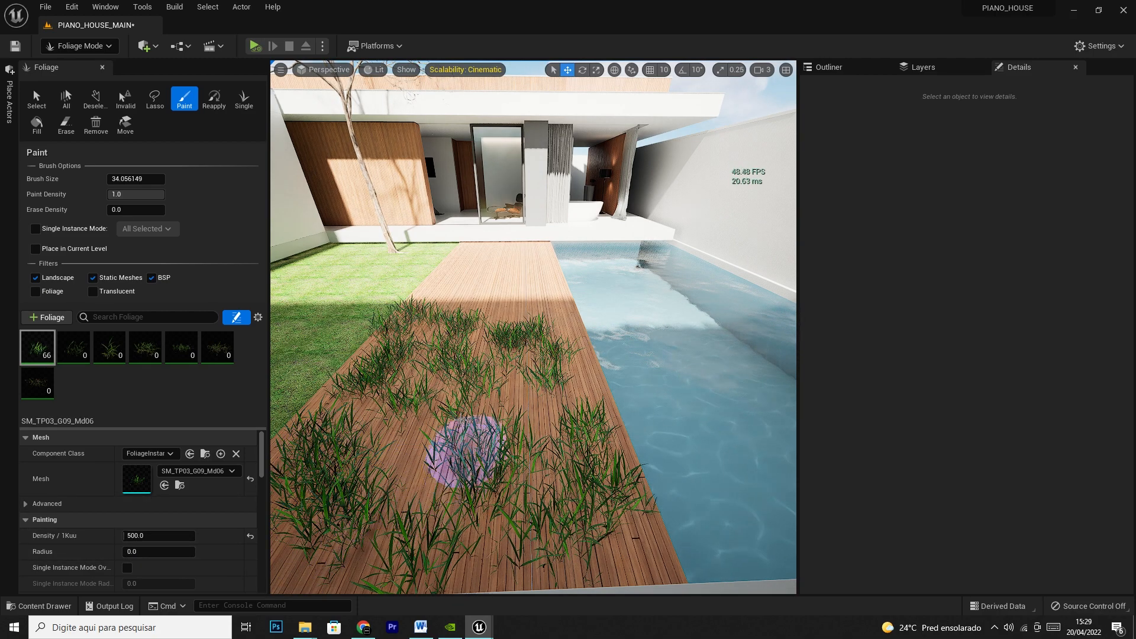
{"action": "key", "text": "ctrl+z"}
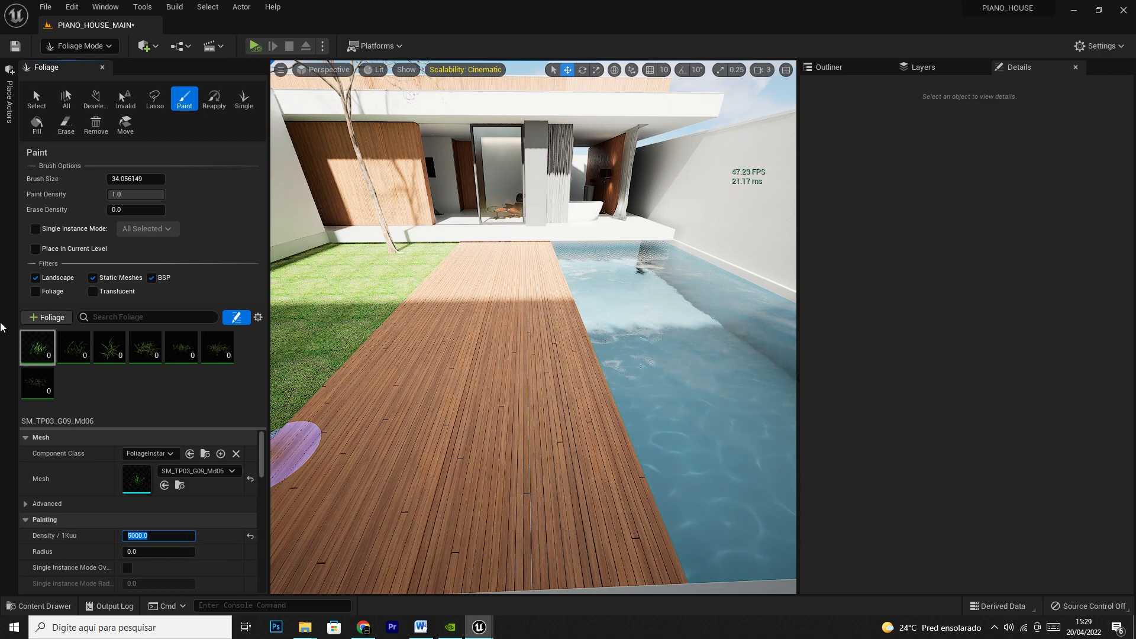
Cover the wooden deck with SM_TP03_G09_Md06 at a Density / 1Kuu of 5000 and undo the paint
{"action": "mouse_move", "coordinate": [508, 432]}
{"action": "left_mouse_down"}
{"action": "mouse_move", "coordinate": [381, 436]}
{"action": "mouse_move", "coordinate": [427, 532]}
{"action": "mouse_move", "coordinate": [565, 418]}
{"action": "mouse_move", "coordinate": [465, 339]}
{"action": "left_mouse_up"}
{"action": "mouse_move", "coordinate": [390, 380]}
{"action": "left_mouse_down"}
{"action": "mouse_move", "coordinate": [384, 352]}
{"action": "mouse_move", "coordinate": [331, 429]}
{"action": "mouse_move", "coordinate": [354, 417]}
{"action": "mouse_move", "coordinate": [559, 535]}
{"action": "mouse_move", "coordinate": [645, 449]}
{"action": "left_mouse_up"}
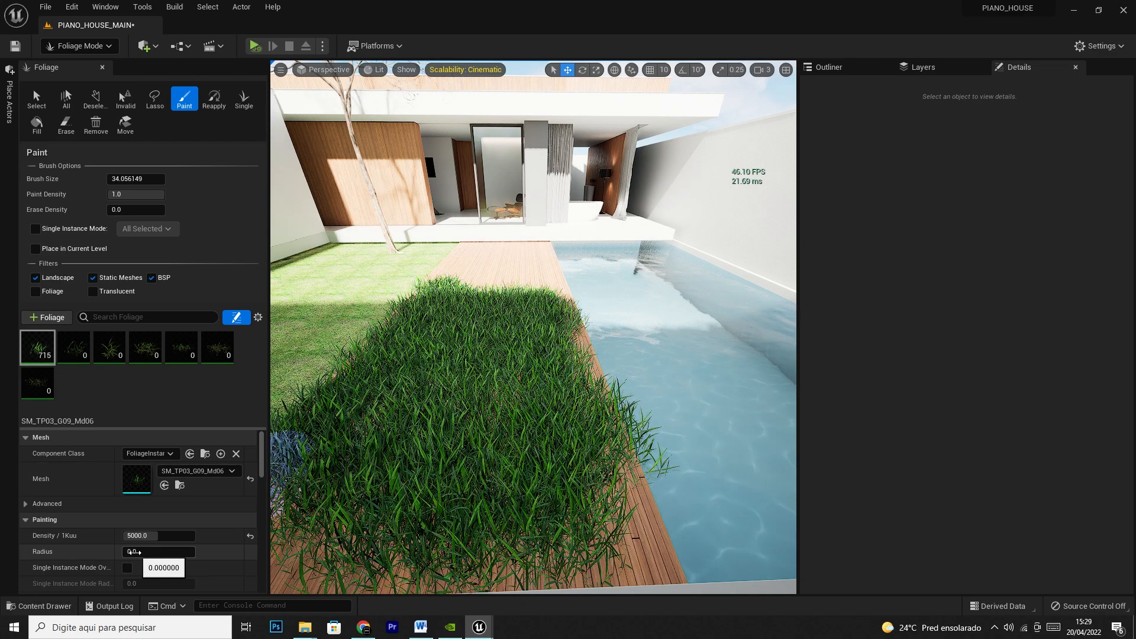
{"action": "key", "text": "ctrl+z"}
{"action": "key", "text": "ctrl+z"}
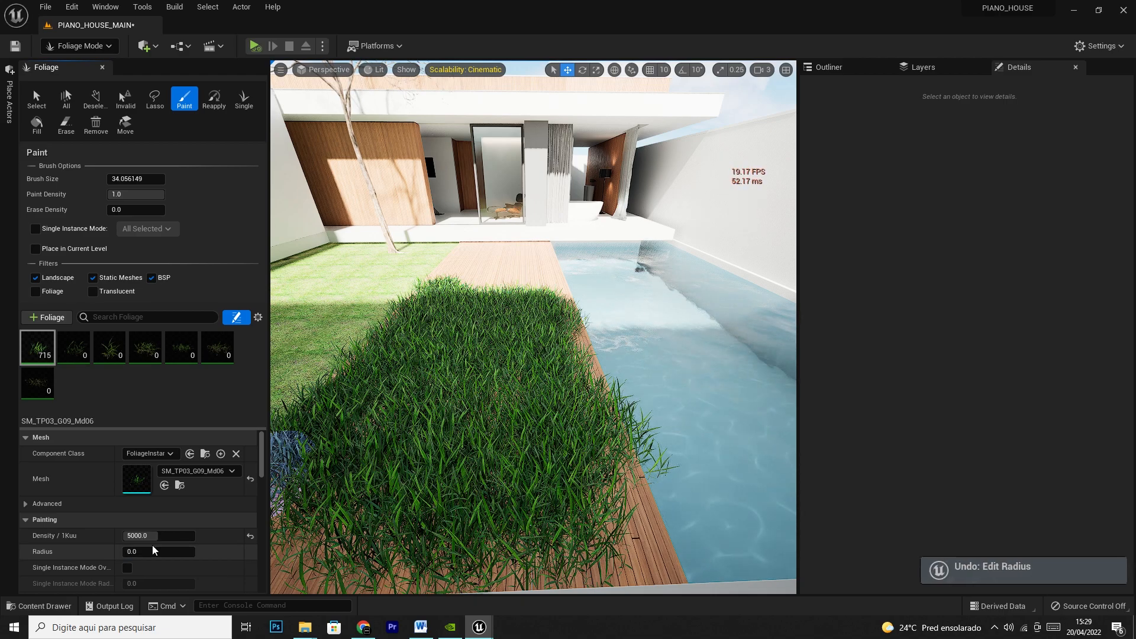
Set the Radius of SM_TP03_G09_Md06 to 50 and paint it along the whole wooden deck
{"action": "left_click", "coordinate": [133, 552]}
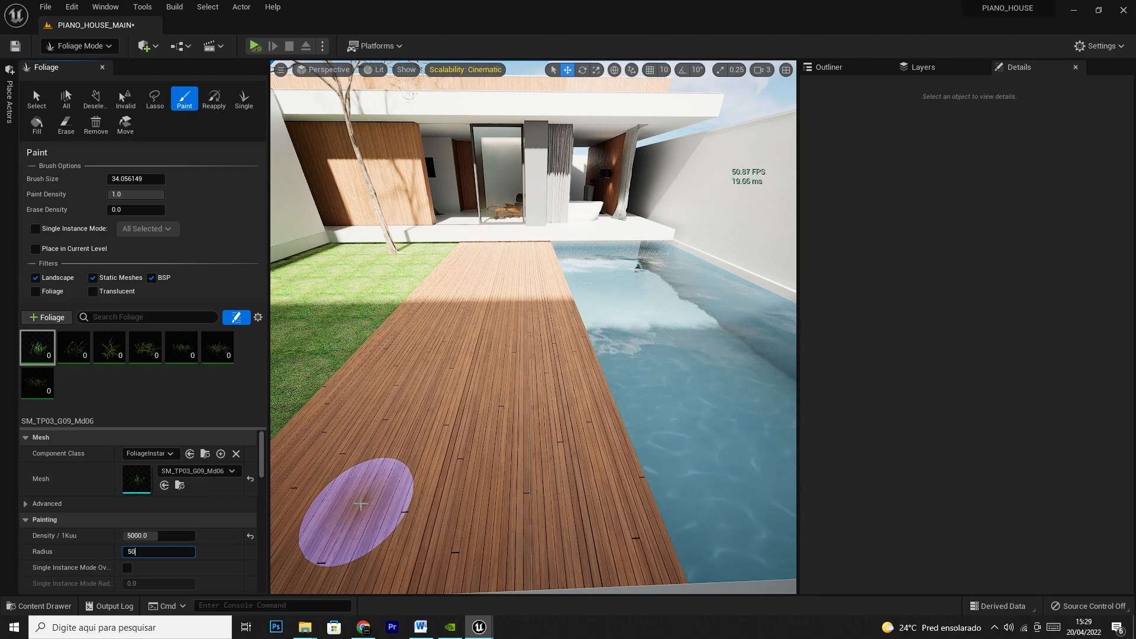
{"action": "mouse_move", "coordinate": [431, 413]}
{"action": "left_mouse_down"}
{"action": "mouse_move", "coordinate": [325, 482]}
{"action": "mouse_move", "coordinate": [414, 548]}
{"action": "mouse_move", "coordinate": [530, 423]}
{"action": "mouse_move", "coordinate": [455, 276]}
{"action": "left_mouse_up"}
{"action": "mouse_move", "coordinate": [500, 324]}
{"action": "left_mouse_down"}
{"action": "mouse_move", "coordinate": [365, 392]}
{"action": "mouse_move", "coordinate": [489, 536]}
{"action": "left_mouse_up"}
{"action": "left_click_drag", "start_coordinate": [599, 499], "coordinate": [556, 320]}
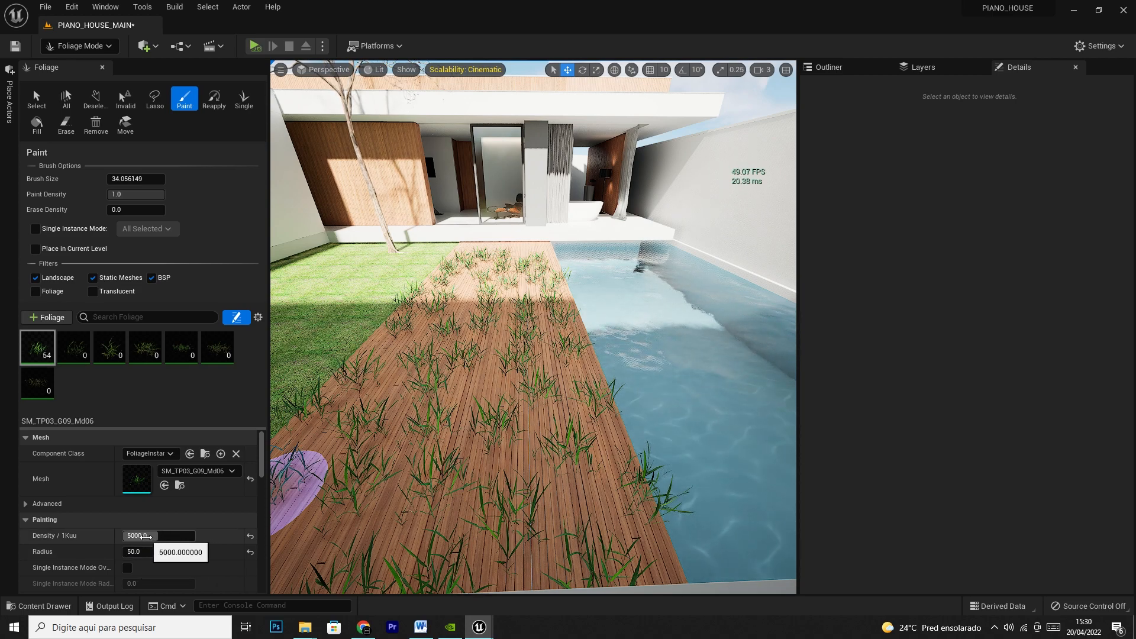
Paint more SM_TP03_G09_Md06 over the wooden deck with Radius set to 10 and Density / 1Kuu set to 1000
{"action": "left_click", "coordinate": [142, 552]}
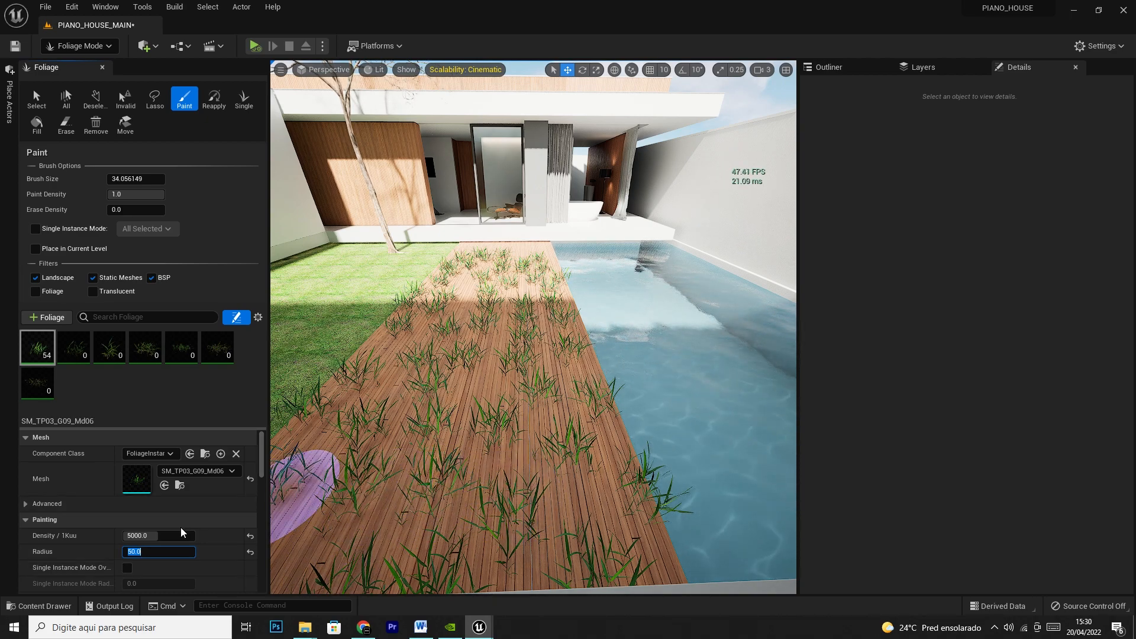
{"action": "left_click", "coordinate": [151, 552]}
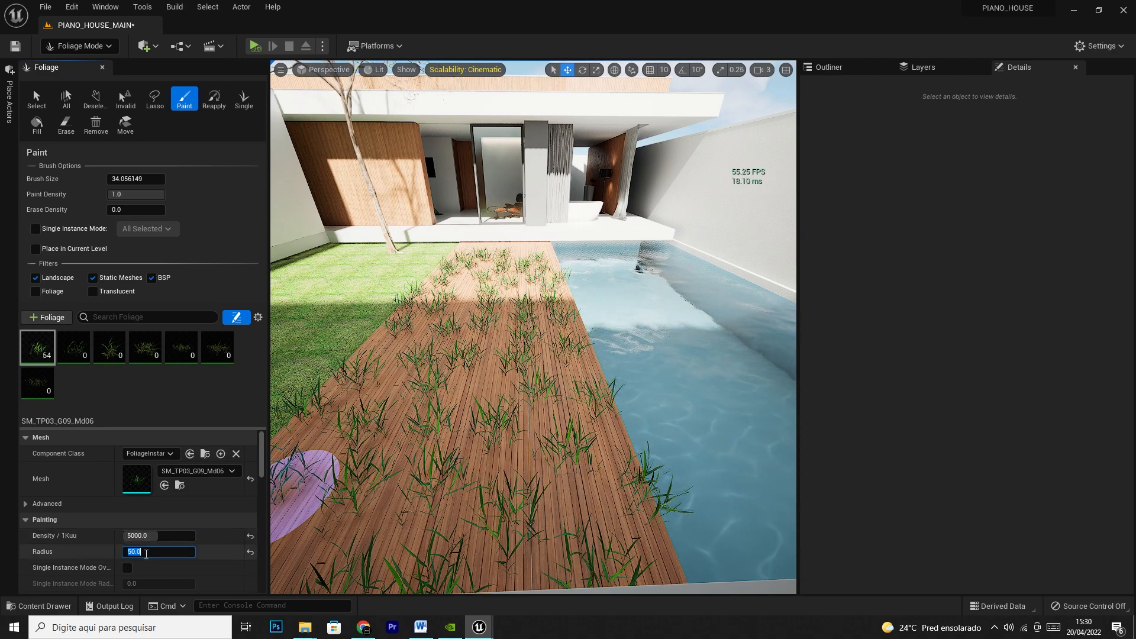
{"action": "left_click_drag", "start_coordinate": [151, 552], "coordinate": [81, 552]}
{"action": "type", "text": "2"}
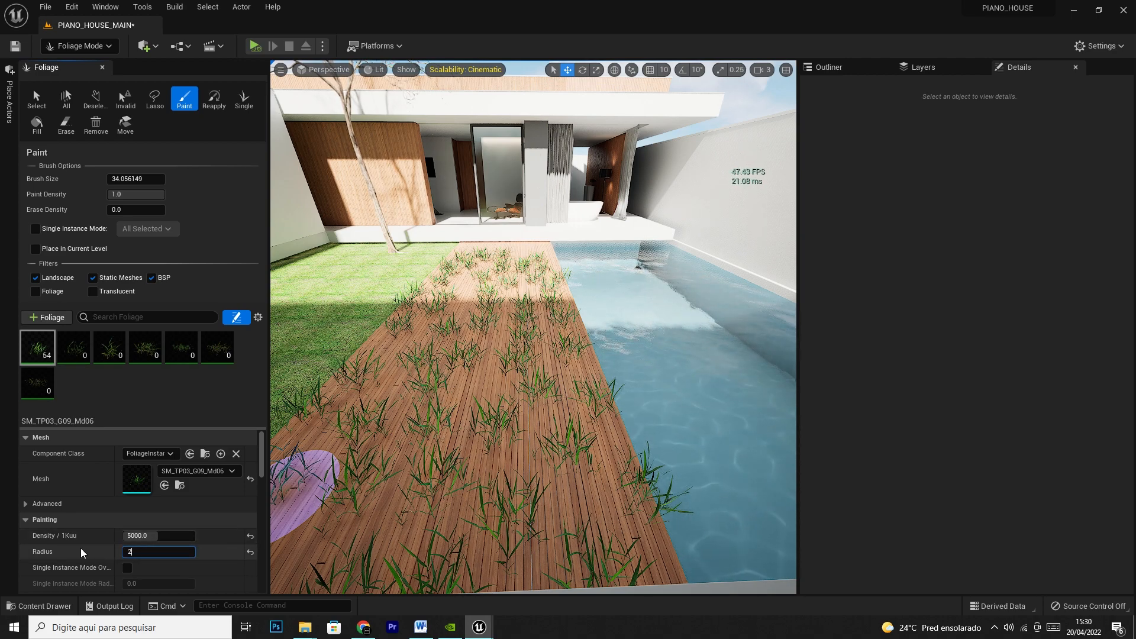
{"action": "key", "text": "BackSpace"}
{"action": "type", "text": "10"}
{"action": "key", "text": "Return"}
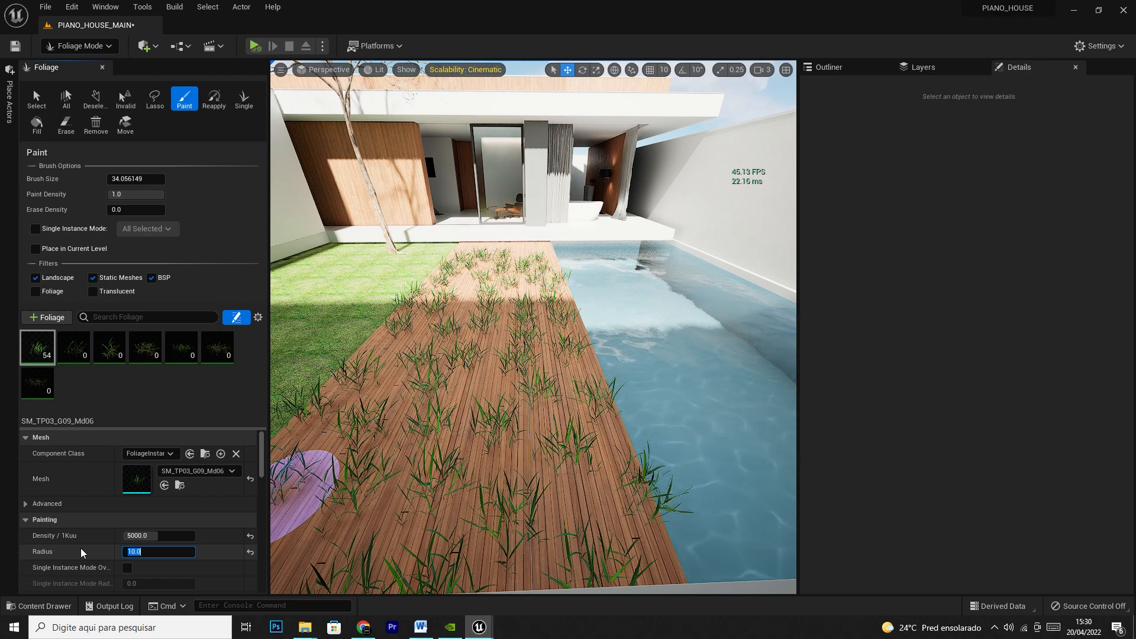
{"action": "left_click", "coordinate": [150, 536]}
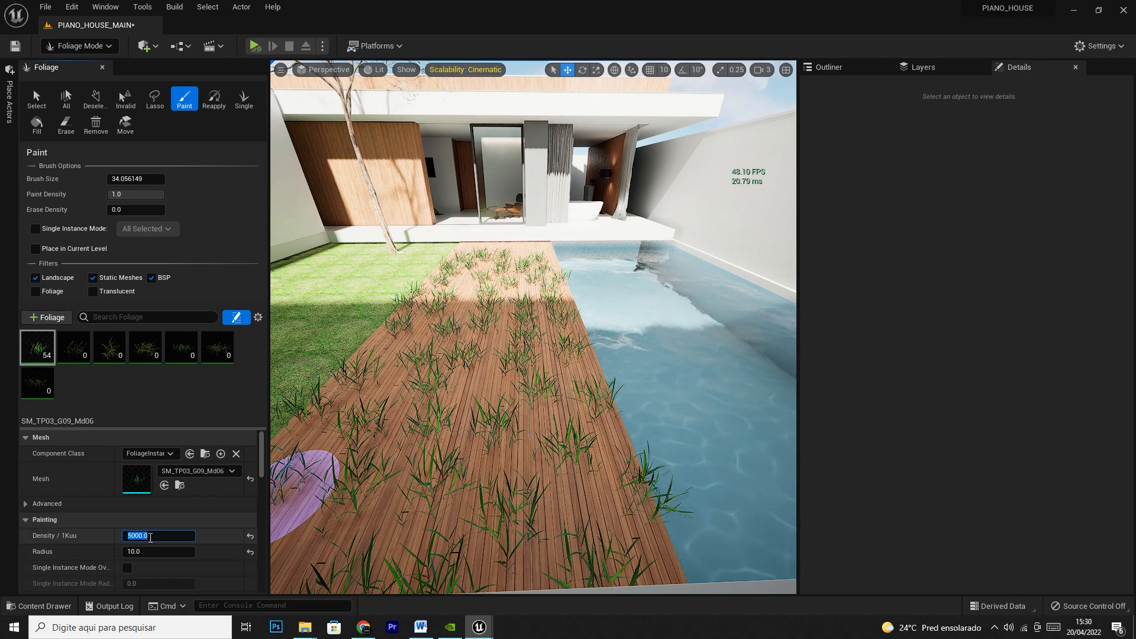
{"action": "mouse_move", "coordinate": [355, 527]}
{"action": "left_mouse_down"}
{"action": "mouse_move", "coordinate": [479, 512]}
{"action": "mouse_move", "coordinate": [564, 446]}
{"action": "mouse_move", "coordinate": [409, 395]}
{"action": "mouse_move", "coordinate": [456, 414]}
{"action": "mouse_move", "coordinate": [355, 427]}
{"action": "mouse_move", "coordinate": [406, 432]}
{"action": "mouse_move", "coordinate": [441, 392]}
{"action": "mouse_move", "coordinate": [455, 332]}
{"action": "mouse_move", "coordinate": [473, 349]}
{"action": "mouse_move", "coordinate": [527, 355]}
{"action": "mouse_move", "coordinate": [391, 355]}
{"action": "left_mouse_up"}
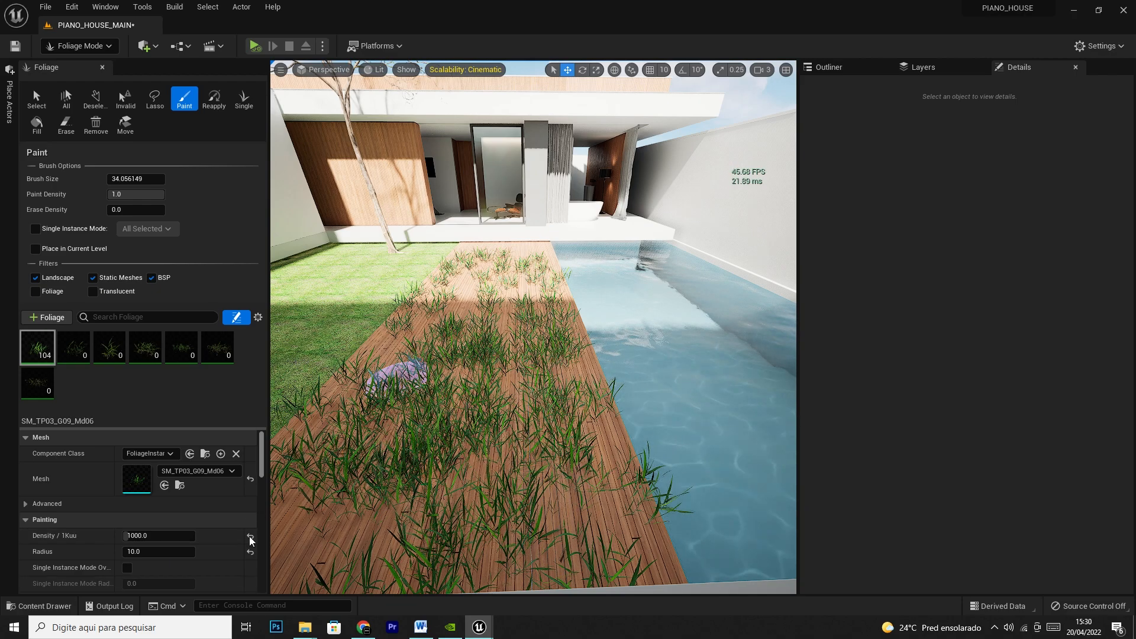
Undo the grass painted on the deck and reset Density / 1Kuu to 100 and Radius to 0
{"action": "left_click", "coordinate": [251, 552]}
{"action": "key", "text": "ctrl+z"}
{"action": "key", "text": "ctrl+z"}
{"action": "key", "text": "ctrl+z"}
{"action": "key", "text": "ctrl+z"}
{"action": "key", "text": "ctrl+z"}
{"action": "key", "text": "ctrl+z"}
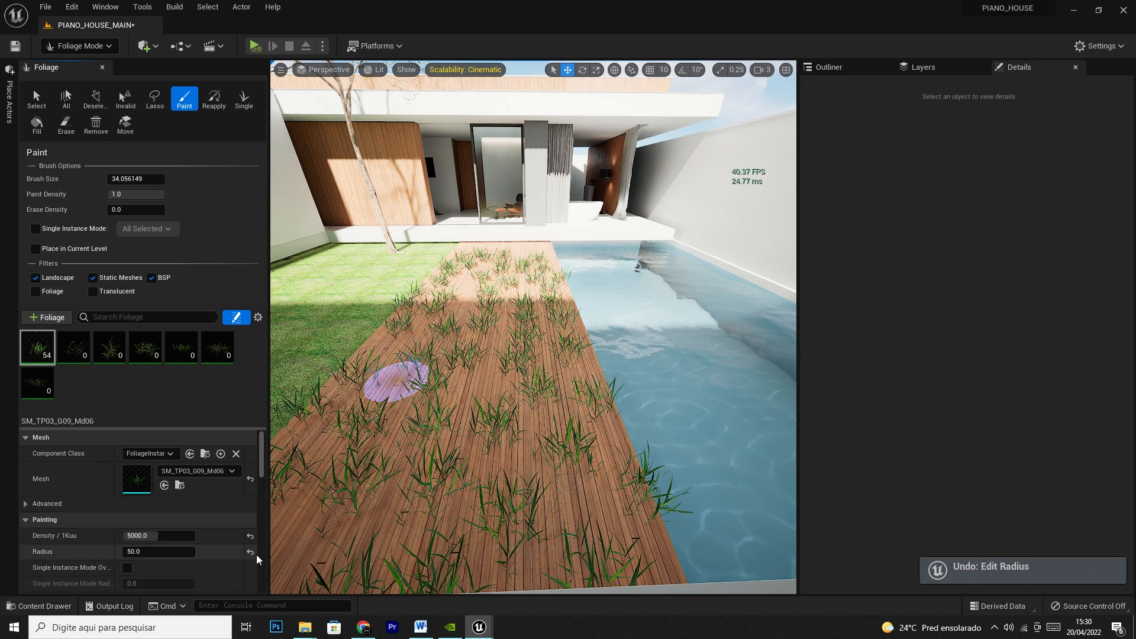
{"action": "left_click", "coordinate": [250, 535]}
{"action": "left_click", "coordinate": [250, 551]}
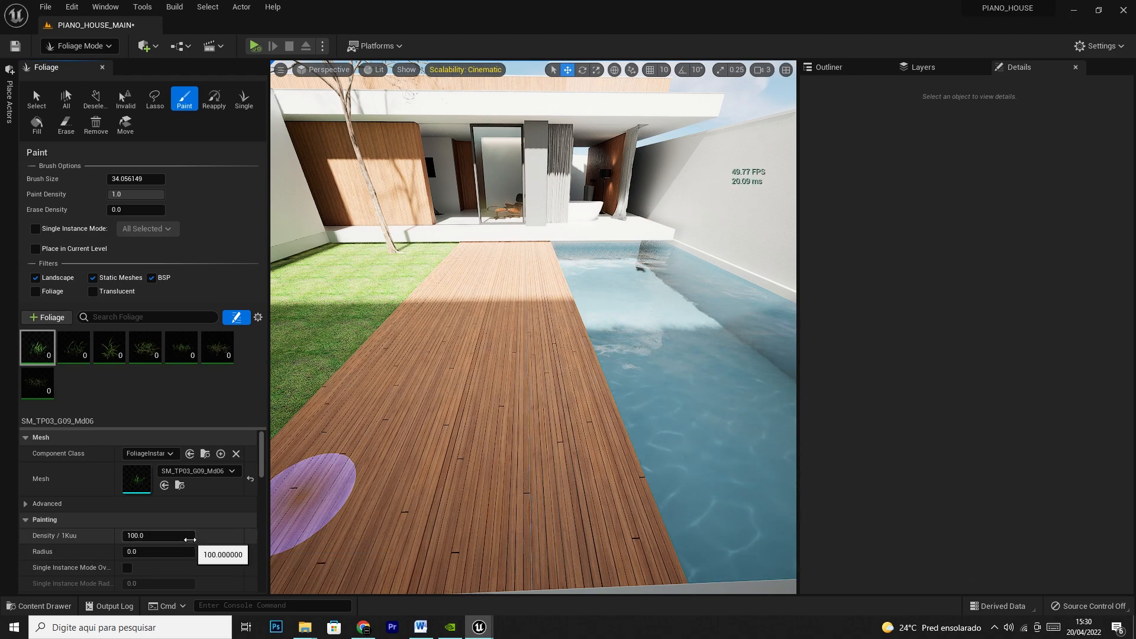
Keep Scaling at Uniform and set Scale X for SM_TP03_G09_Md06 to Min 0.25 and Max 2
{"action": "scroll", "coordinate": [196, 541], "scroll_direction": "down", "scroll_amount": 2}
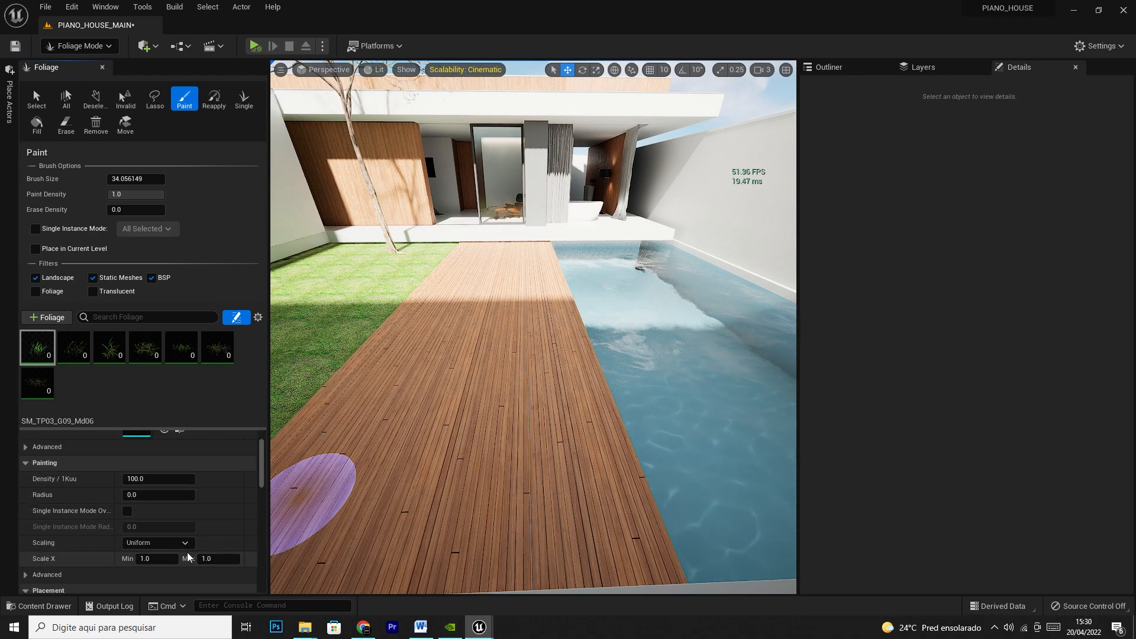
{"action": "left_click_drag", "start_coordinate": [113, 542], "coordinate": [119, 542]}
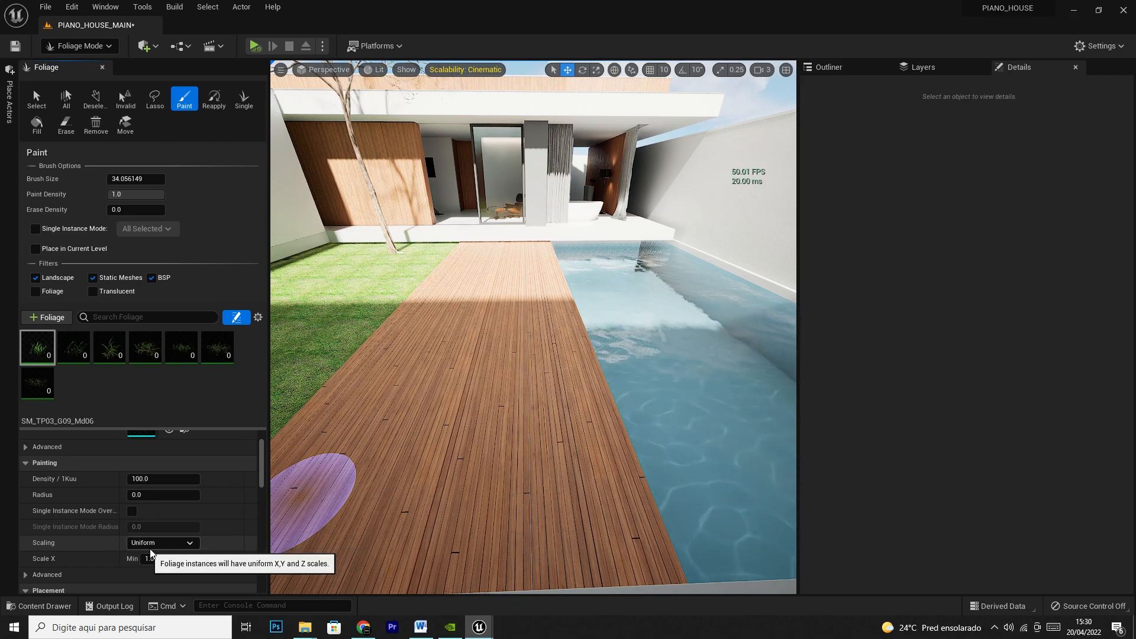
{"action": "left_click", "coordinate": [177, 543]}
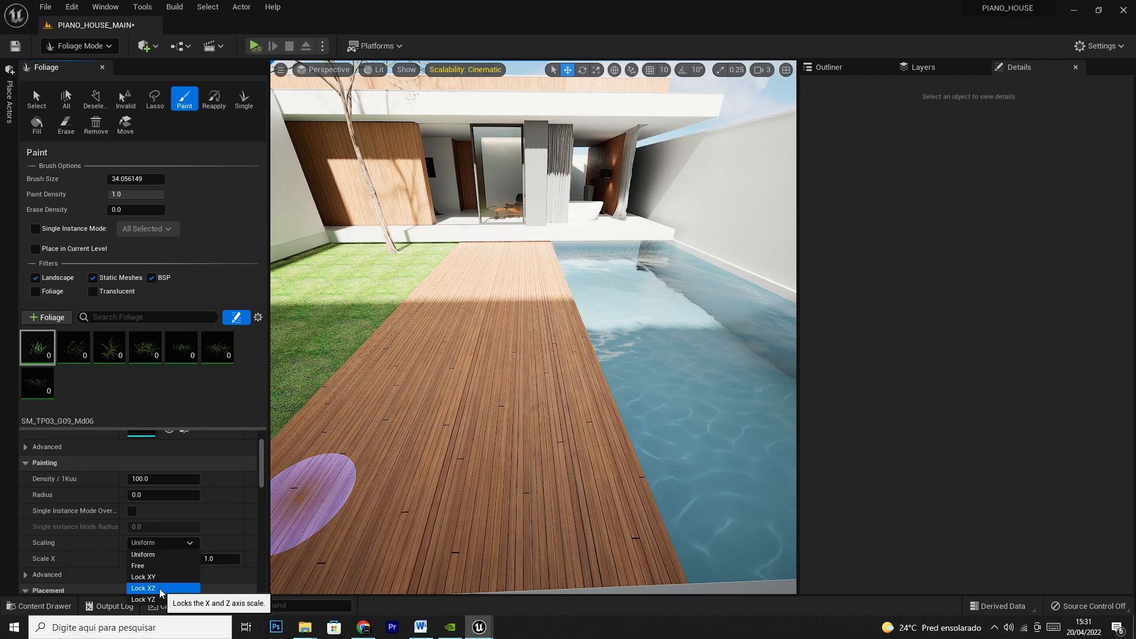
{"action": "left_click", "coordinate": [240, 511]}
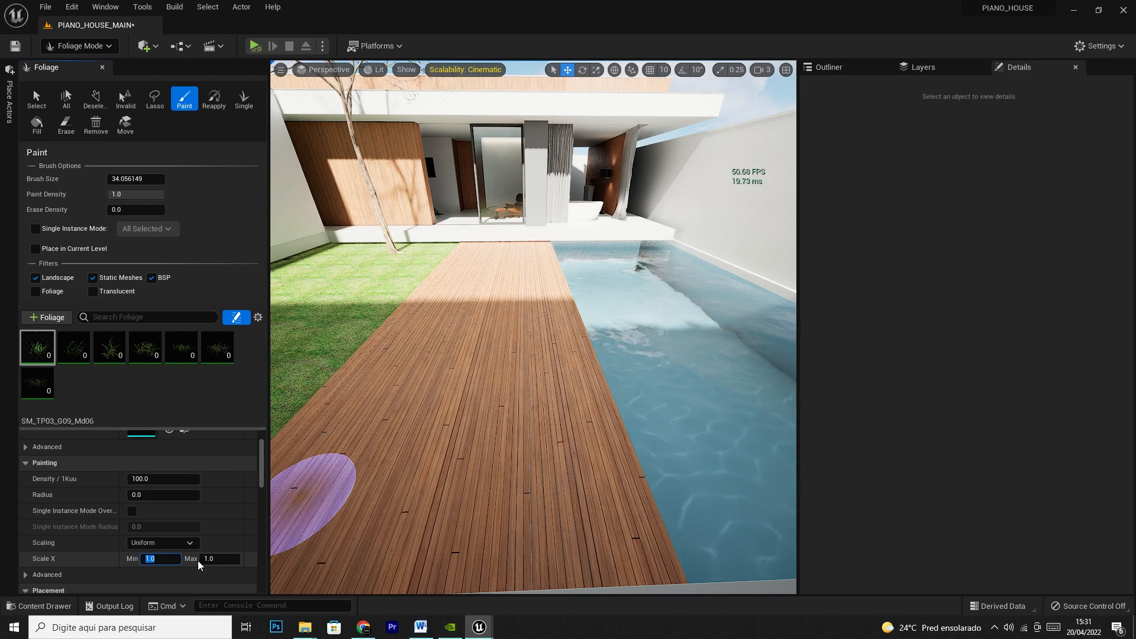
{"action": "key", "text": "BackSpace"}
{"action": "type", "text": ".25"}
{"action": "key", "text": "Return"}
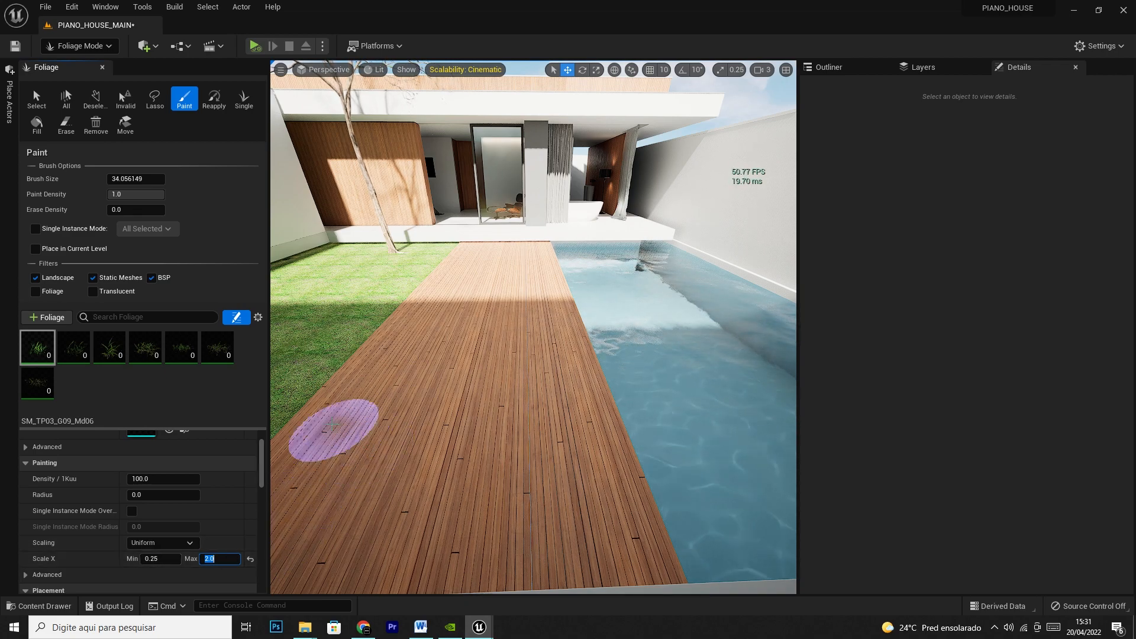
Paint SM_TP03_G09_Md06 across the wooden deck with the varied scale and undo the paint
{"action": "left_click", "coordinate": [334, 436]}
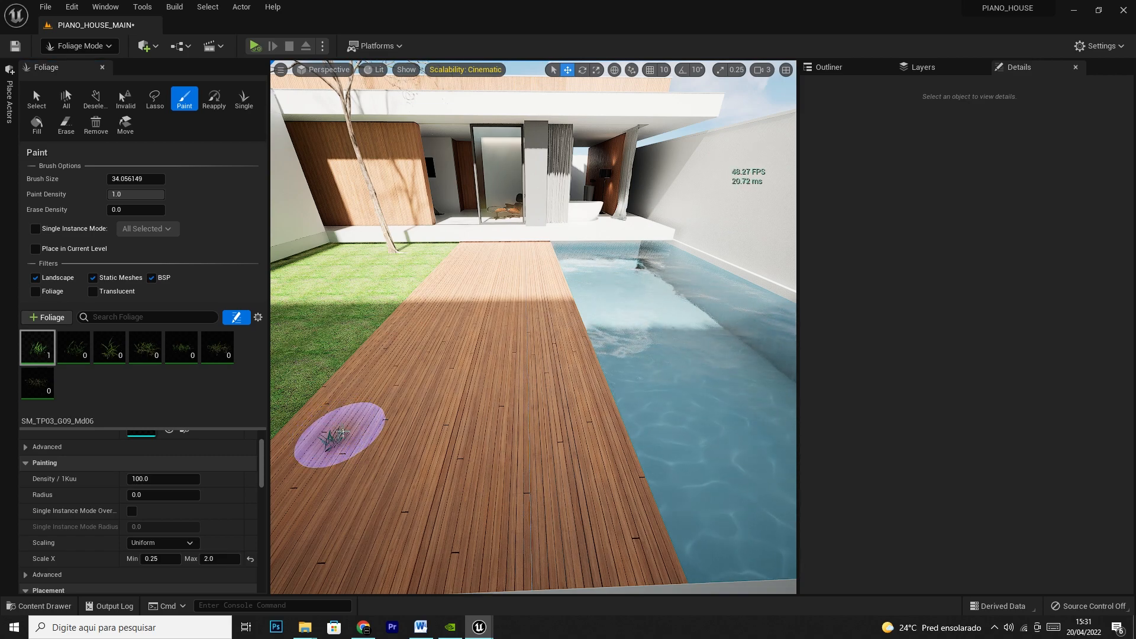
{"action": "mouse_move", "coordinate": [342, 437]}
{"action": "left_mouse_down"}
{"action": "mouse_move", "coordinate": [540, 446]}
{"action": "mouse_move", "coordinate": [509, 364]}
{"action": "mouse_move", "coordinate": [439, 343]}
{"action": "mouse_move", "coordinate": [386, 382]}
{"action": "mouse_move", "coordinate": [376, 469]}
{"action": "mouse_move", "coordinate": [500, 538]}
{"action": "mouse_move", "coordinate": [591, 525]}
{"action": "mouse_move", "coordinate": [532, 361]}
{"action": "mouse_move", "coordinate": [481, 286]}
{"action": "mouse_move", "coordinate": [500, 278]}
{"action": "mouse_move", "coordinate": [314, 402]}
{"action": "mouse_move", "coordinate": [390, 552]}
{"action": "mouse_move", "coordinate": [373, 556]}
{"action": "mouse_move", "coordinate": [349, 491]}
{"action": "mouse_move", "coordinate": [360, 402]}
{"action": "mouse_move", "coordinate": [358, 424]}
{"action": "left_mouse_up"}
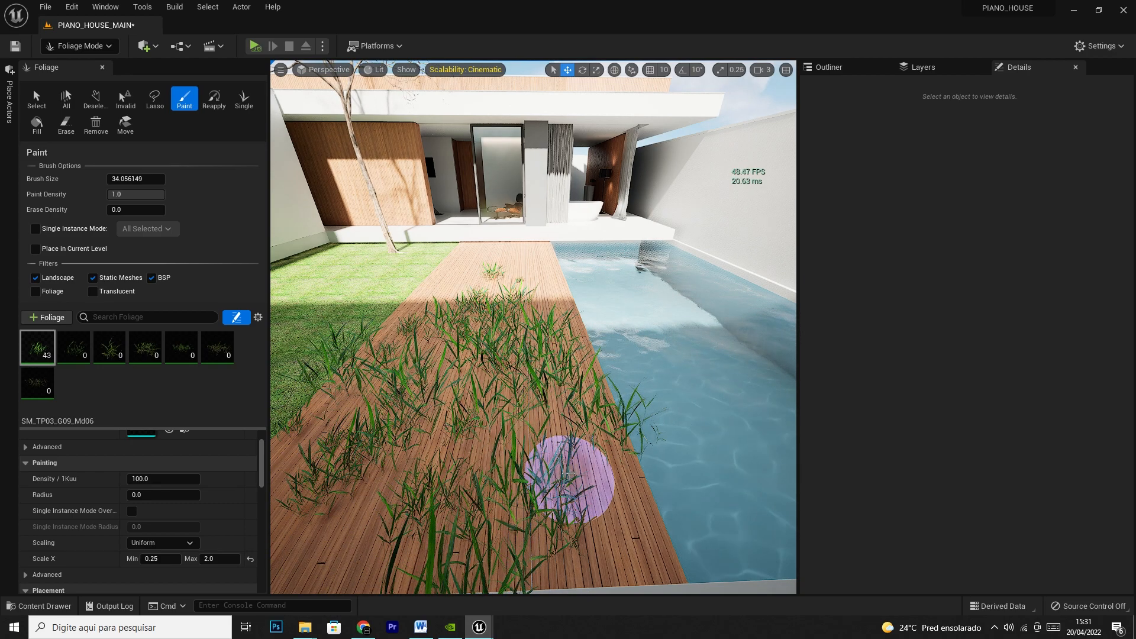
{"action": "key", "text": "ctrl+z"}
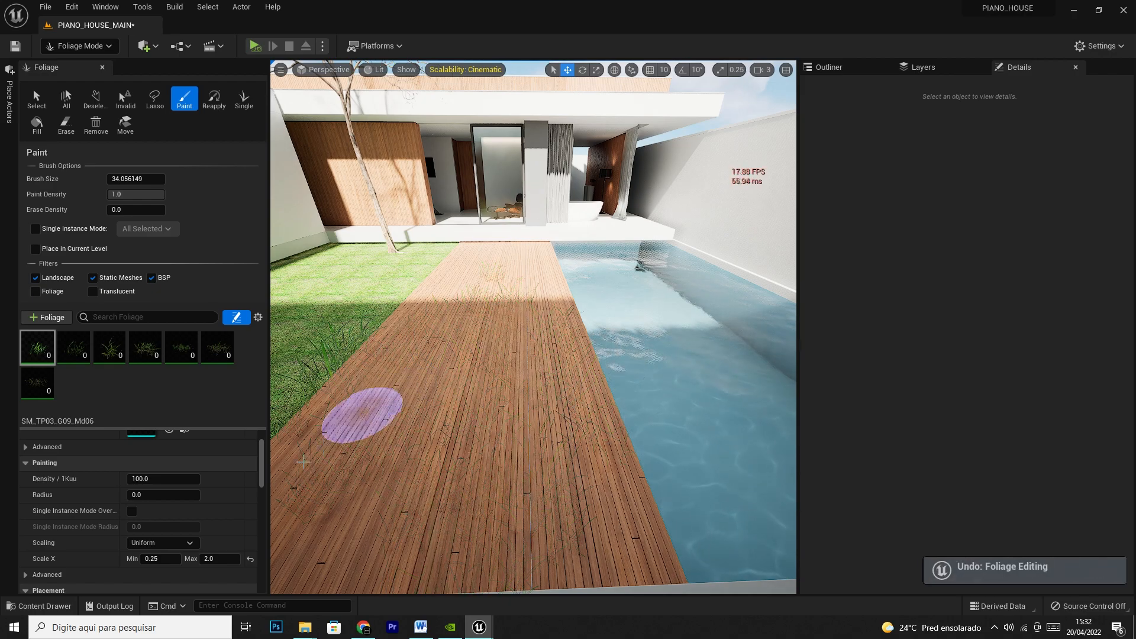
Set the Scale X Max to 0.75 and Density / 1Kuu to 500, then test-paint the deck and undo it
{"action": "left_click", "coordinate": [217, 559]}
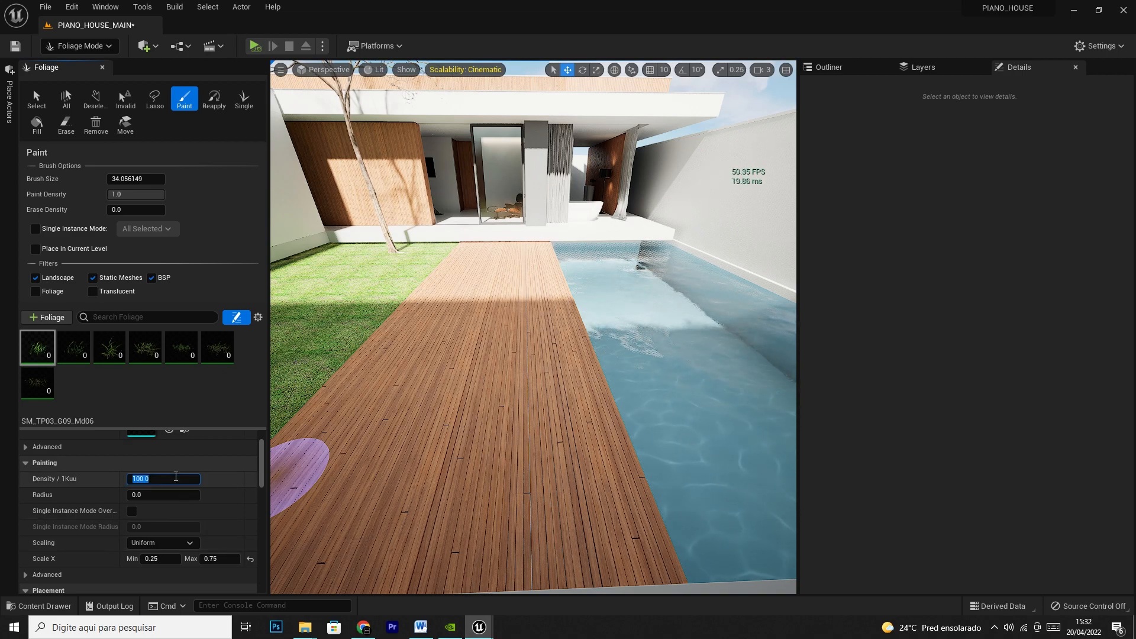
{"action": "type", "text": "500"}
{"action": "key", "text": "Return"}
{"action": "mouse_move", "coordinate": [334, 430]}
{"action": "left_mouse_down"}
{"action": "mouse_move", "coordinate": [375, 471]}
{"action": "mouse_move", "coordinate": [464, 504]}
{"action": "mouse_move", "coordinate": [520, 415]}
{"action": "mouse_move", "coordinate": [407, 355]}
{"action": "mouse_move", "coordinate": [540, 418]}
{"action": "mouse_move", "coordinate": [560, 487]}
{"action": "mouse_move", "coordinate": [431, 355]}
{"action": "left_mouse_up"}
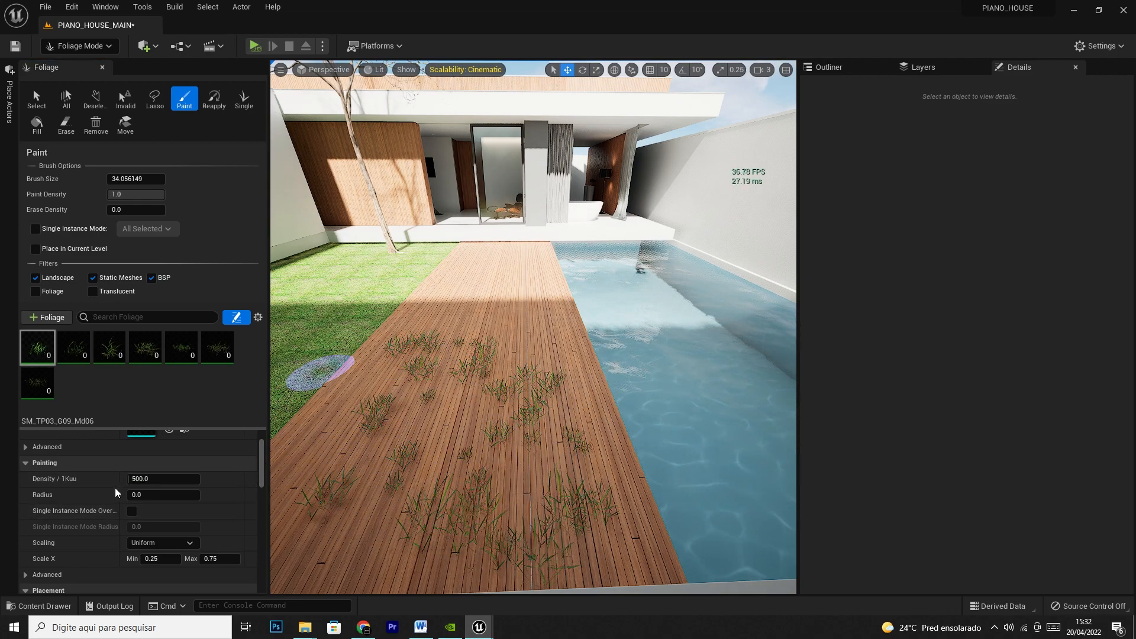
{"action": "key", "text": "ctrl+z"}
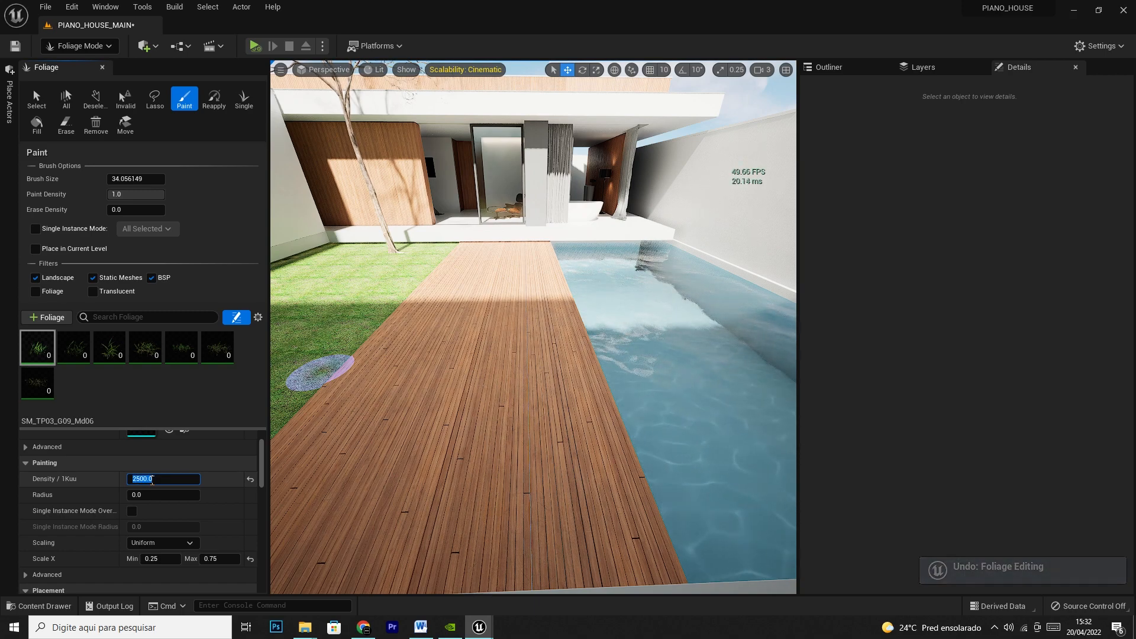
Paint a patch of grass on the deck with Density / 1Kuu at 2500 and undo it after viewing it
{"action": "mouse_move", "coordinate": [325, 507]}
{"action": "left_mouse_down"}
{"action": "mouse_move", "coordinate": [376, 436]}
{"action": "mouse_move", "coordinate": [444, 406]}
{"action": "mouse_move", "coordinate": [502, 419]}
{"action": "mouse_move", "coordinate": [406, 380]}
{"action": "mouse_move", "coordinate": [499, 385]}
{"action": "mouse_move", "coordinate": [418, 337]}
{"action": "mouse_move", "coordinate": [331, 427]}
{"action": "mouse_move", "coordinate": [380, 514]}
{"action": "left_mouse_up"}
{"action": "mouse_move", "coordinate": [367, 520]}
{"action": "right_mouse_down"}
{"action": "mouse_move", "coordinate": [308, 556]}
{"action": "mouse_move", "coordinate": [491, 461]}
{"action": "mouse_move", "coordinate": [497, 441]}
{"action": "mouse_move", "coordinate": [402, 429]}
{"action": "mouse_move", "coordinate": [497, 414]}
{"action": "mouse_move", "coordinate": [497, 390]}
{"action": "mouse_move", "coordinate": [430, 375]}
{"action": "right_mouse_up"}
{"action": "key", "text": "w"}
{"action": "key", "text": "s"}
{"action": "key", "text": "a"}
{"action": "key", "text": "d"}
{"action": "key", "text": "s"}
{"action": "key", "text": "e"}
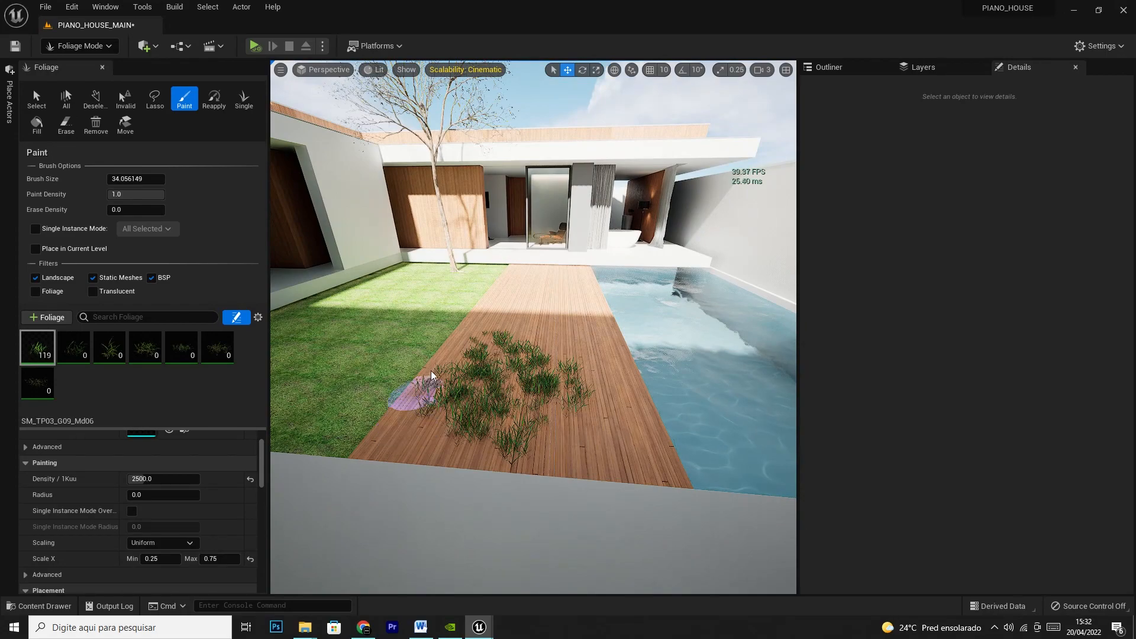
{"action": "key", "text": "ctrl+z"}
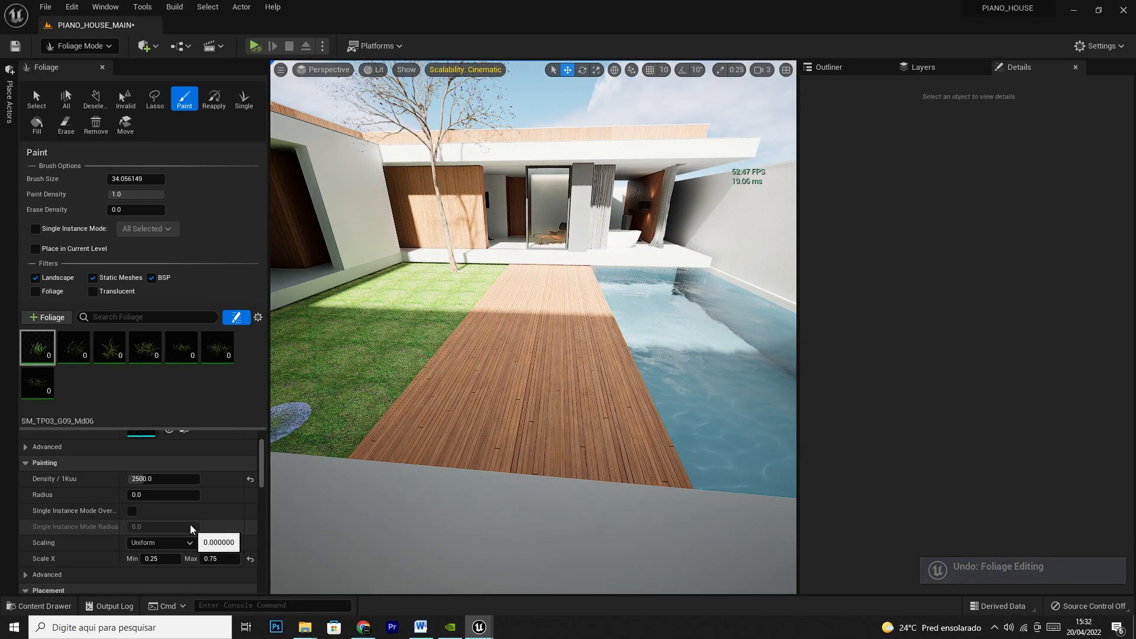
Set the Z Offset to Min 25 and Max 50 and paint SM_TP03_G09_Md06 along the wooden deck
{"action": "scroll", "coordinate": [174, 547], "scroll_direction": "down", "scroll_amount": 2}
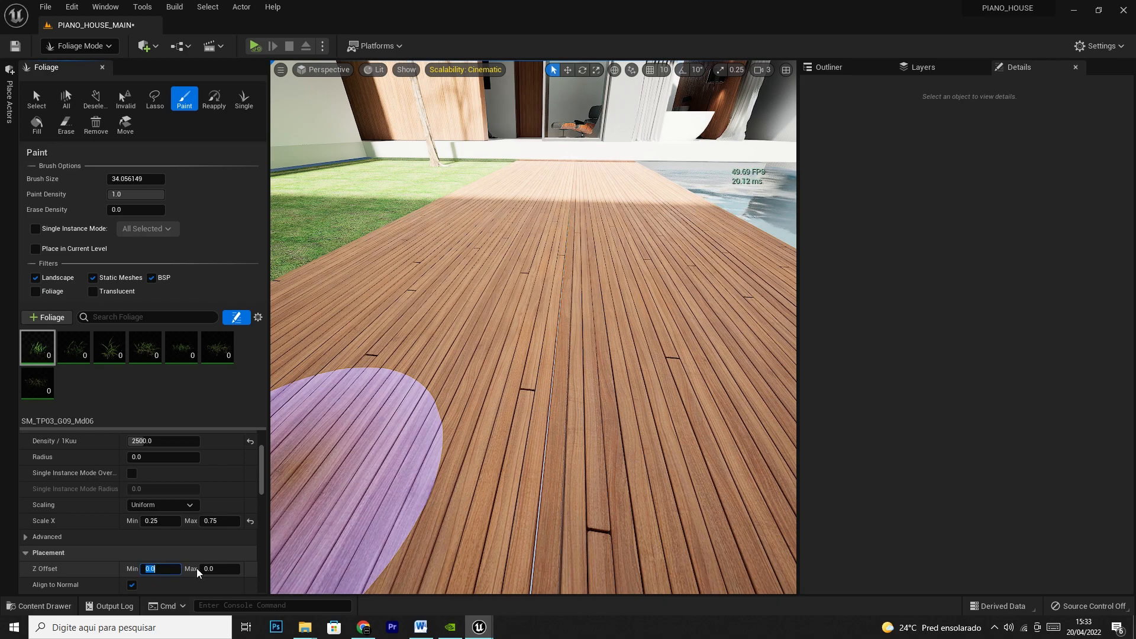
{"action": "type", "text": "25"}
{"action": "key", "text": "Return"}
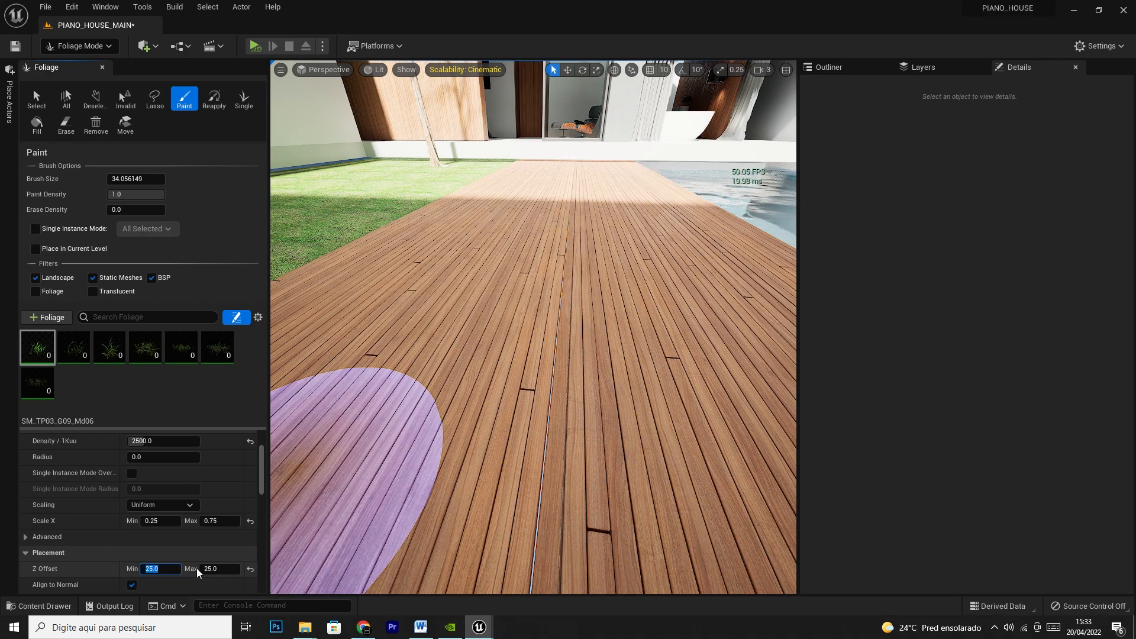
{"action": "left_click", "coordinate": [218, 567]}
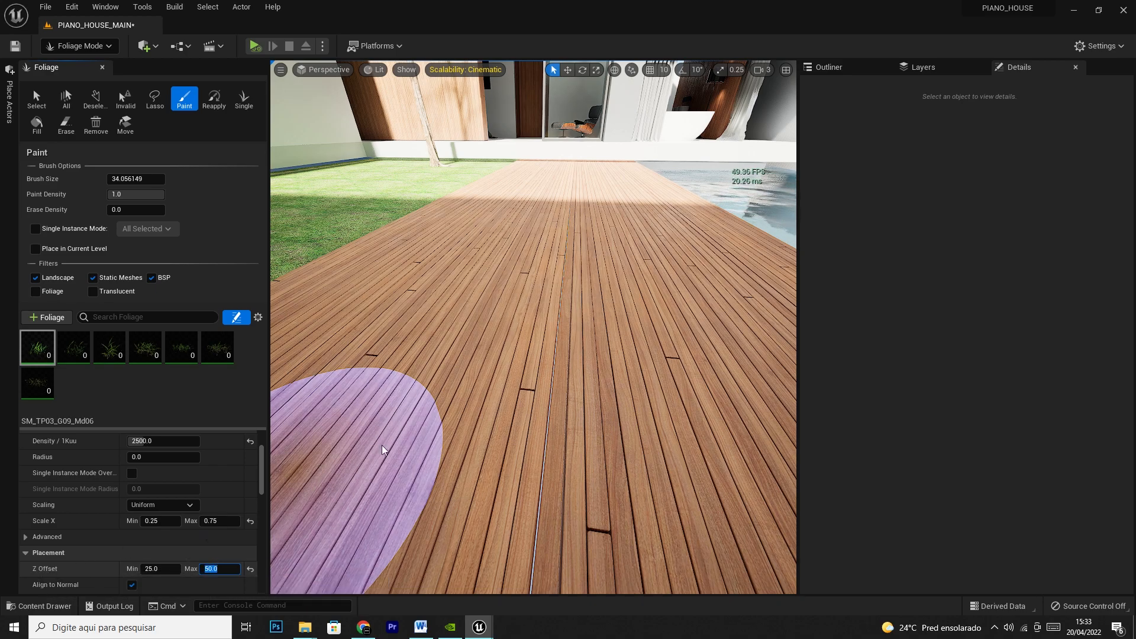
{"action": "mouse_move", "coordinate": [393, 355]}
{"action": "left_mouse_down"}
{"action": "mouse_move", "coordinate": [453, 350]}
{"action": "mouse_move", "coordinate": [651, 390]}
{"action": "mouse_move", "coordinate": [680, 248]}
{"action": "mouse_move", "coordinate": [601, 190]}
{"action": "mouse_move", "coordinate": [568, 191]}
{"action": "mouse_move", "coordinate": [545, 240]}
{"action": "mouse_move", "coordinate": [443, 291]}
{"action": "mouse_move", "coordinate": [584, 240]}
{"action": "mouse_move", "coordinate": [645, 331]}
{"action": "mouse_move", "coordinate": [507, 418]}
{"action": "mouse_move", "coordinate": [385, 568]}
{"action": "mouse_move", "coordinate": [409, 485]}
{"action": "left_mouse_up"}
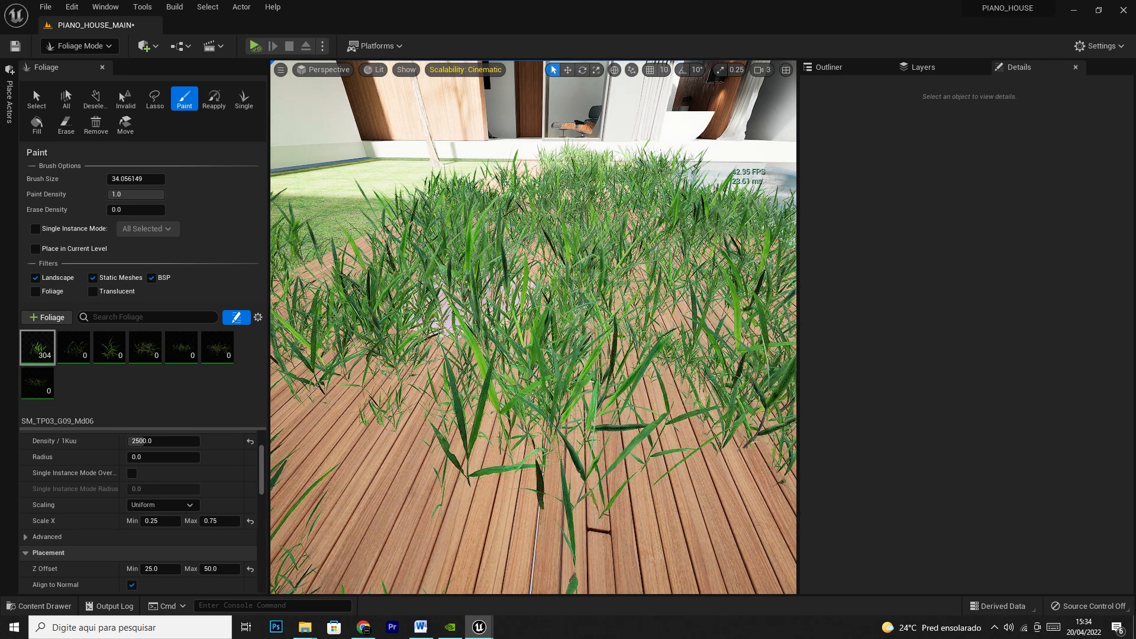
Inspect the floating grass from deck level, undo it, and reset the Z Offset to 0
{"action": "right_click_drag", "start_coordinate": [532, 326], "coordinate": [580, 231]}
{"action": "key", "text": "w"}
{"action": "key", "text": "q"}
{"action": "key", "text": "e"}
{"action": "key", "text": "q"}
{"action": "key", "text": "e"}
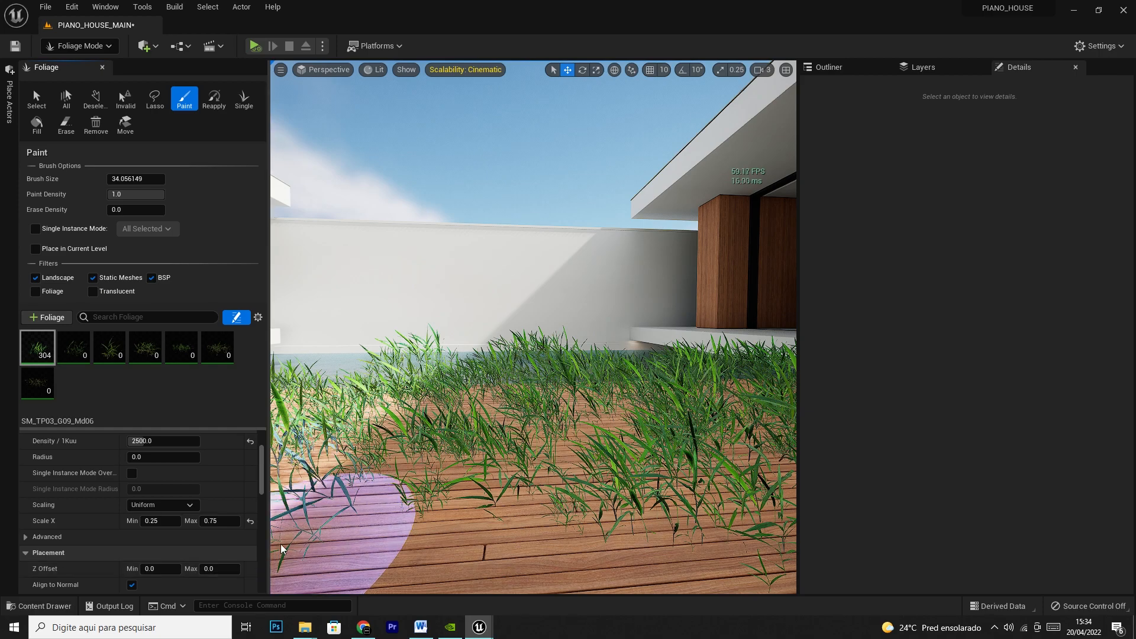
{"action": "key", "text": "ctrl+z"}
{"action": "left_click", "coordinate": [251, 568]}
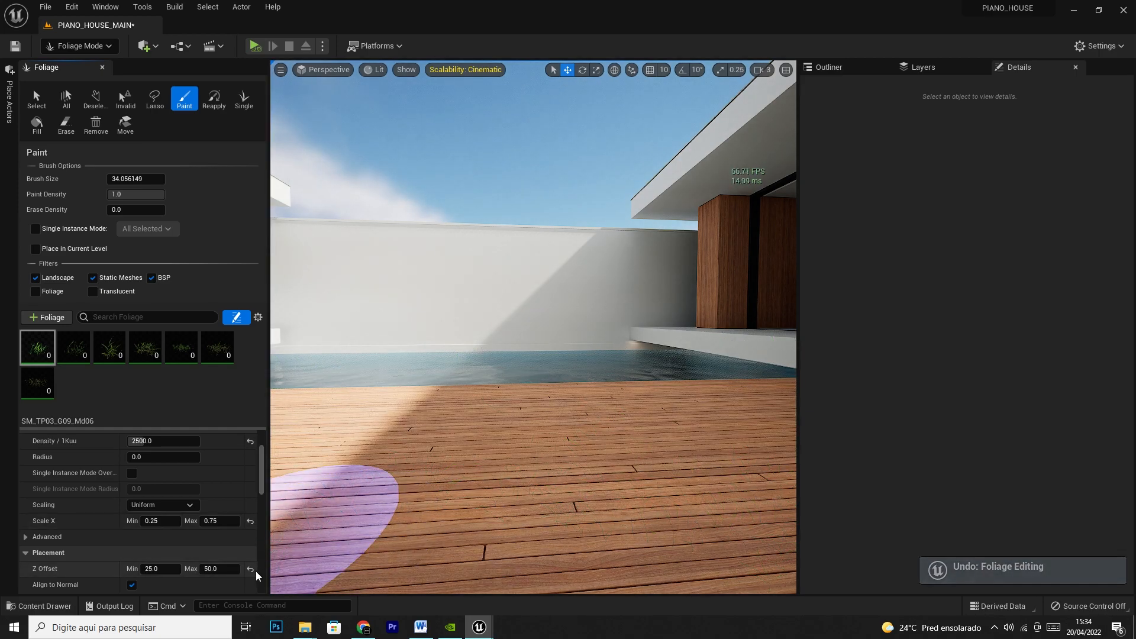
Paint SM_TP03_G09_Md06 over the lawn beside the deck, undo it, and look through the Instance Settings
{"action": "scroll", "coordinate": [241, 541], "scroll_direction": "down", "scroll_amount": 2}
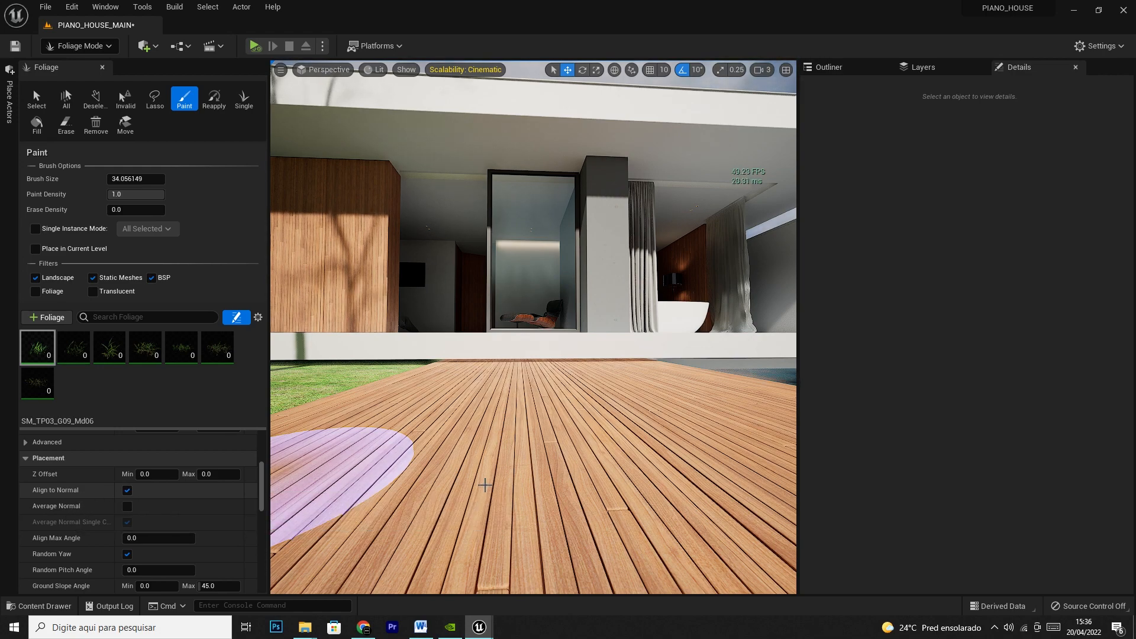
{"action": "right_click_drag", "start_coordinate": [495, 431], "coordinate": [332, 431]}
{"action": "mouse_move", "coordinate": [452, 436]}
{"action": "left_mouse_down"}
{"action": "mouse_move", "coordinate": [608, 469]}
{"action": "mouse_move", "coordinate": [481, 545]}
{"action": "mouse_move", "coordinate": [510, 392]}
{"action": "mouse_move", "coordinate": [558, 381]}
{"action": "mouse_move", "coordinate": [614, 418]}
{"action": "left_mouse_up"}
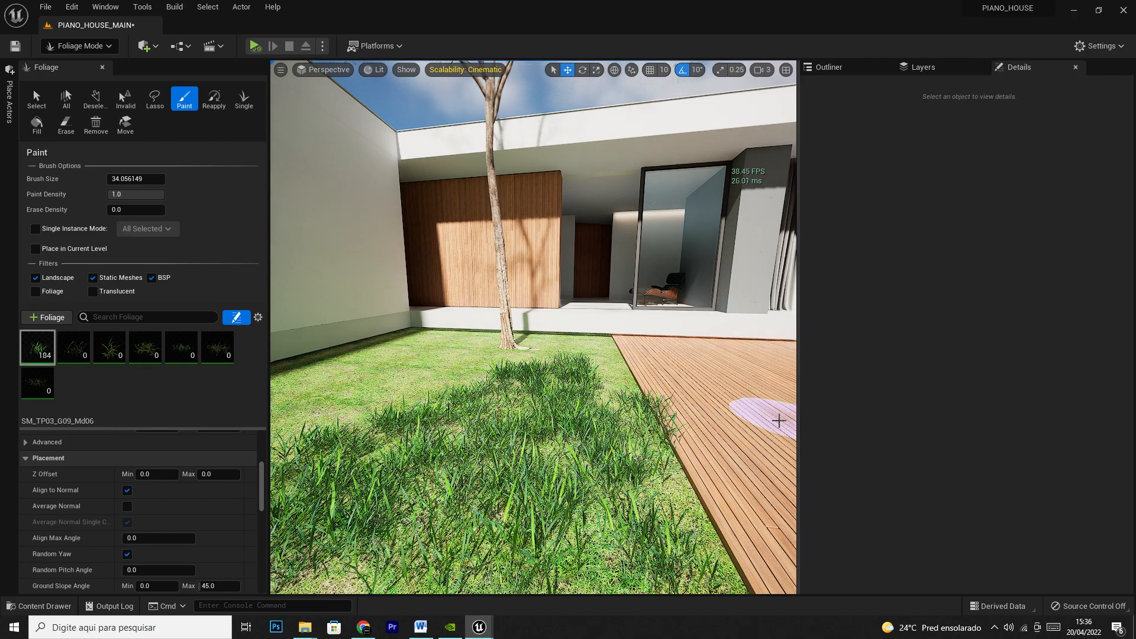
{"action": "key", "text": "ctrl+z"}
{"action": "left_click_drag", "start_coordinate": [260, 472], "coordinate": [268, 508]}
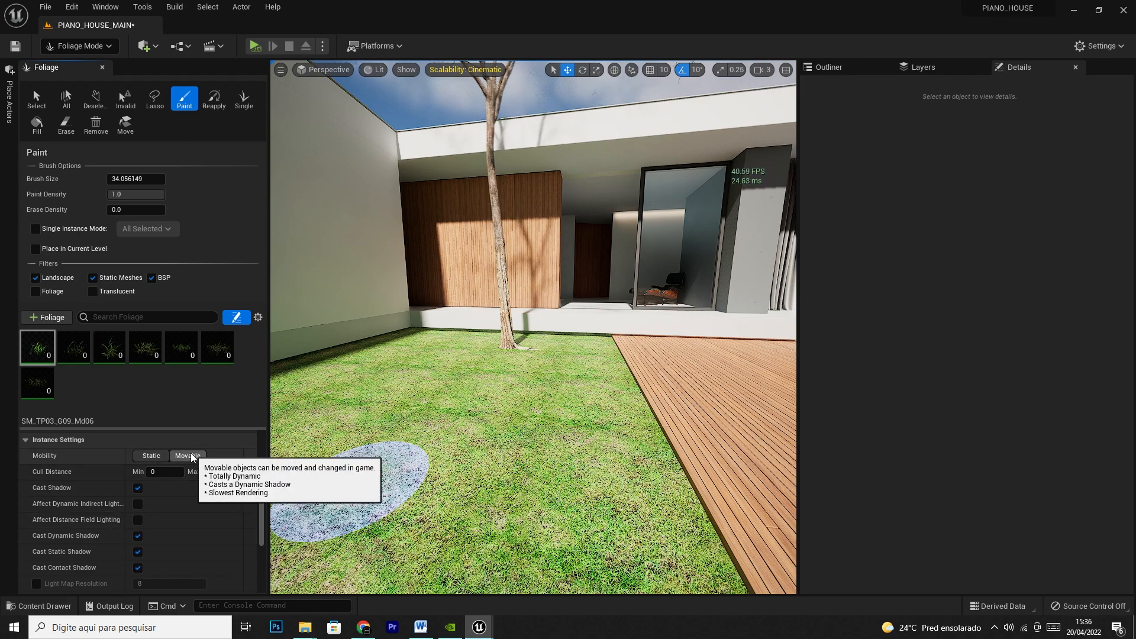
{"action": "mouse_move", "coordinate": [426, 481]}
{"action": "left_mouse_down"}
{"action": "mouse_move", "coordinate": [464, 436]}
{"action": "mouse_move", "coordinate": [556, 486]}
{"action": "mouse_move", "coordinate": [578, 411]}
{"action": "mouse_move", "coordinate": [382, 398]}
{"action": "mouse_move", "coordinate": [346, 362]}
{"action": "mouse_move", "coordinate": [385, 355]}
{"action": "mouse_move", "coordinate": [426, 408]}
{"action": "left_mouse_up"}
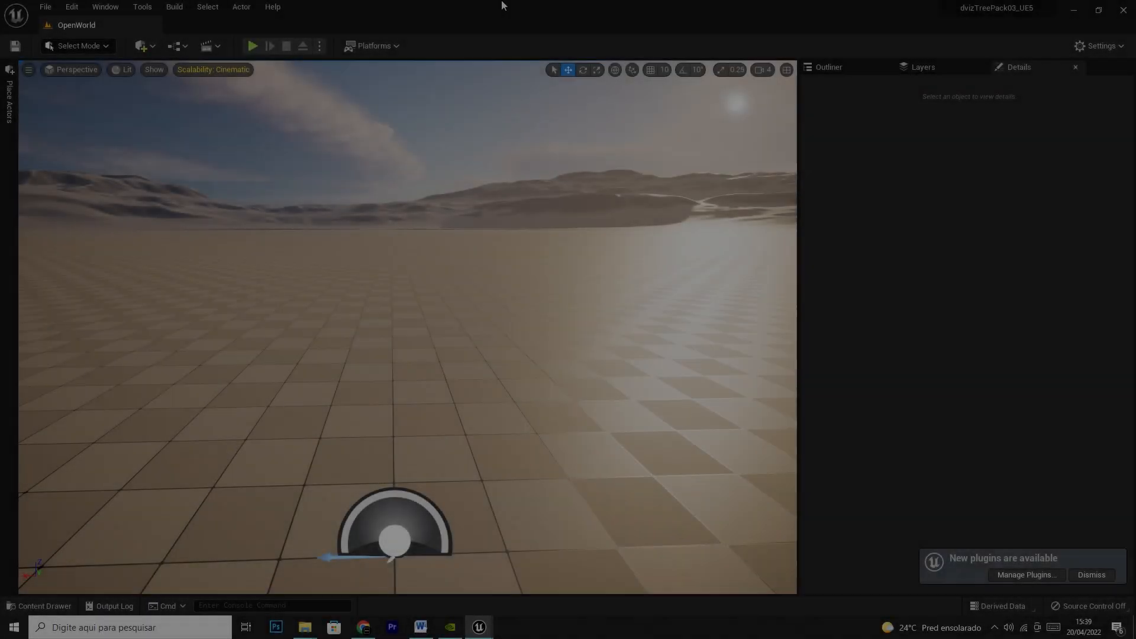
In the dvizTreePack03_UE5 project, select M_Ground_01 and MI_Ground_01 in the Materials folder and migrate them with all listed textures
{"action": "key", "text": "ctrl+space"}
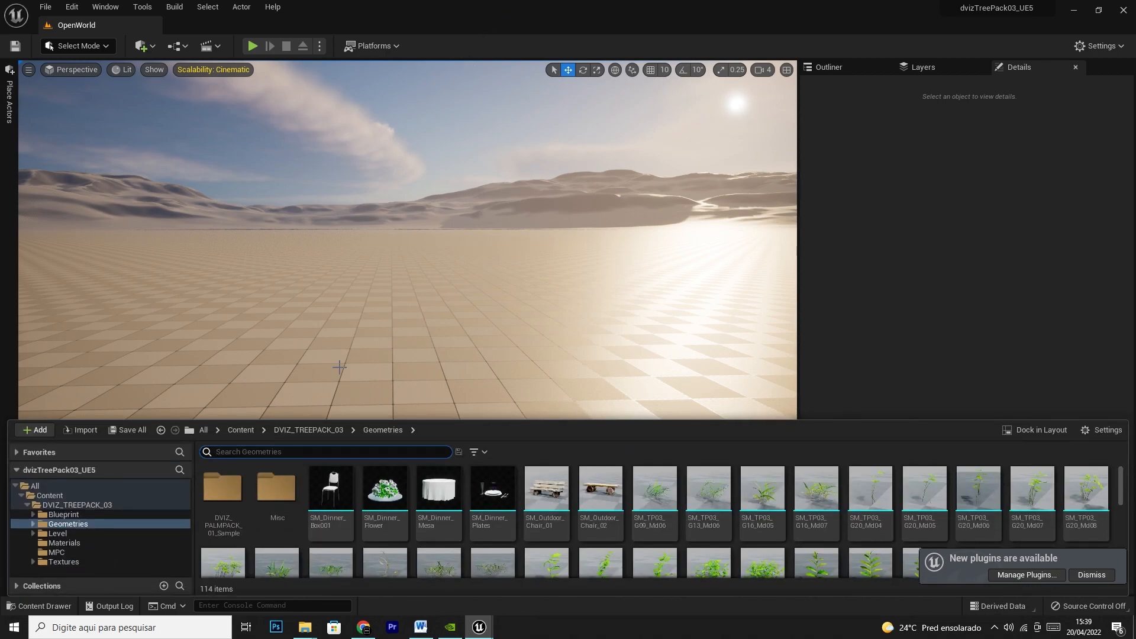
{"action": "left_click", "coordinate": [64, 543]}
{"action": "left_click", "coordinate": [546, 494]}
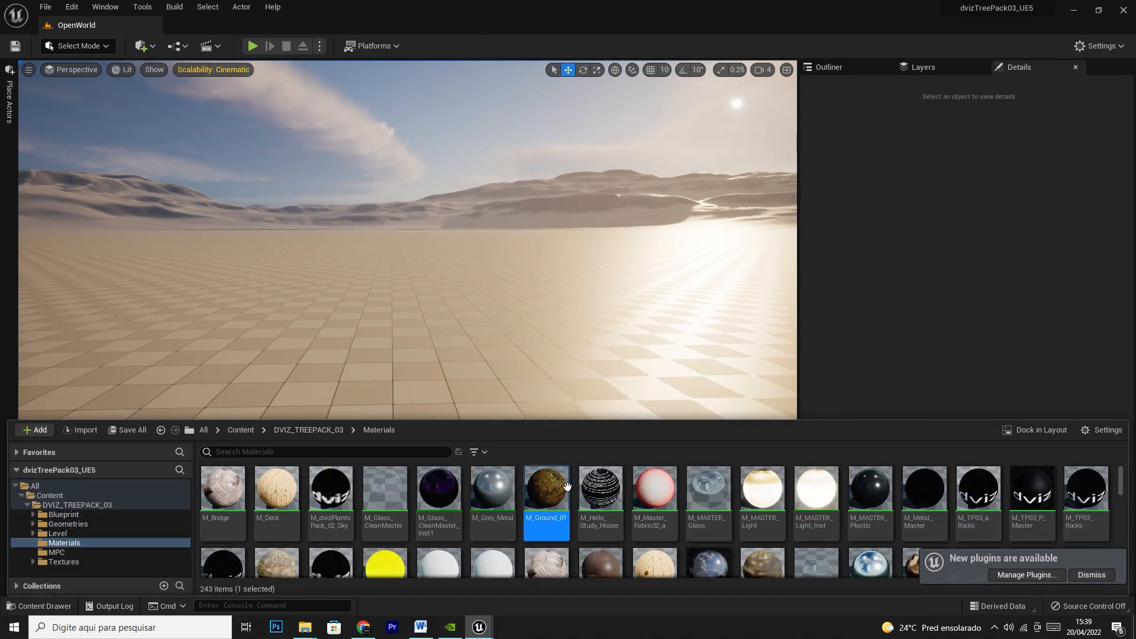
{"action": "scroll", "coordinate": [598, 508], "scroll_direction": "down", "scroll_amount": 1}
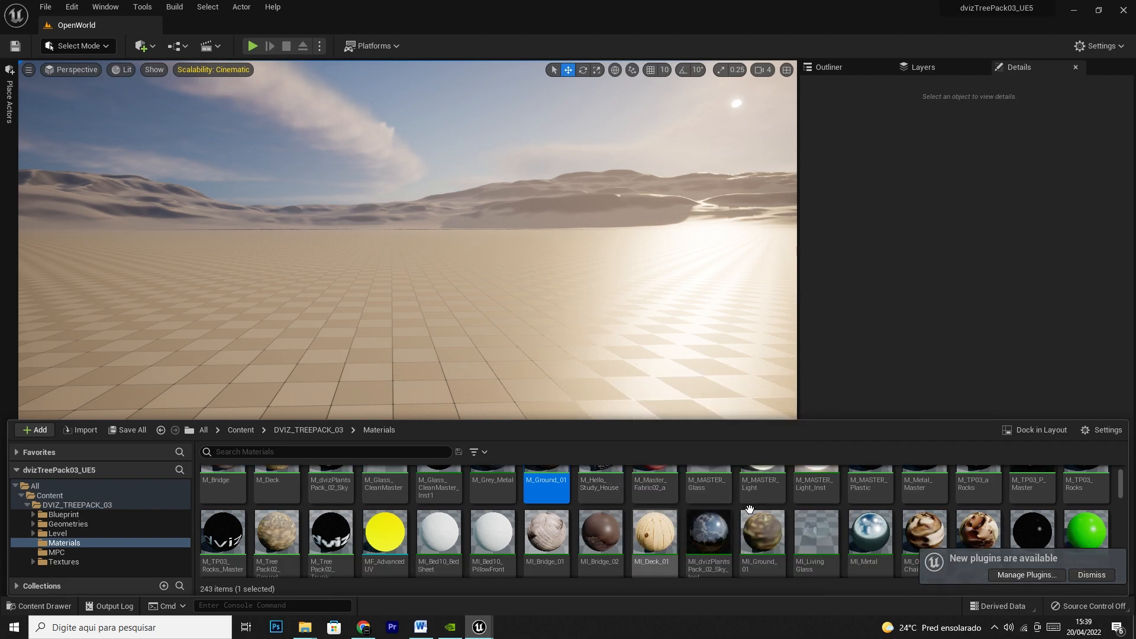
{"action": "left_click", "coordinate": [762, 531]}
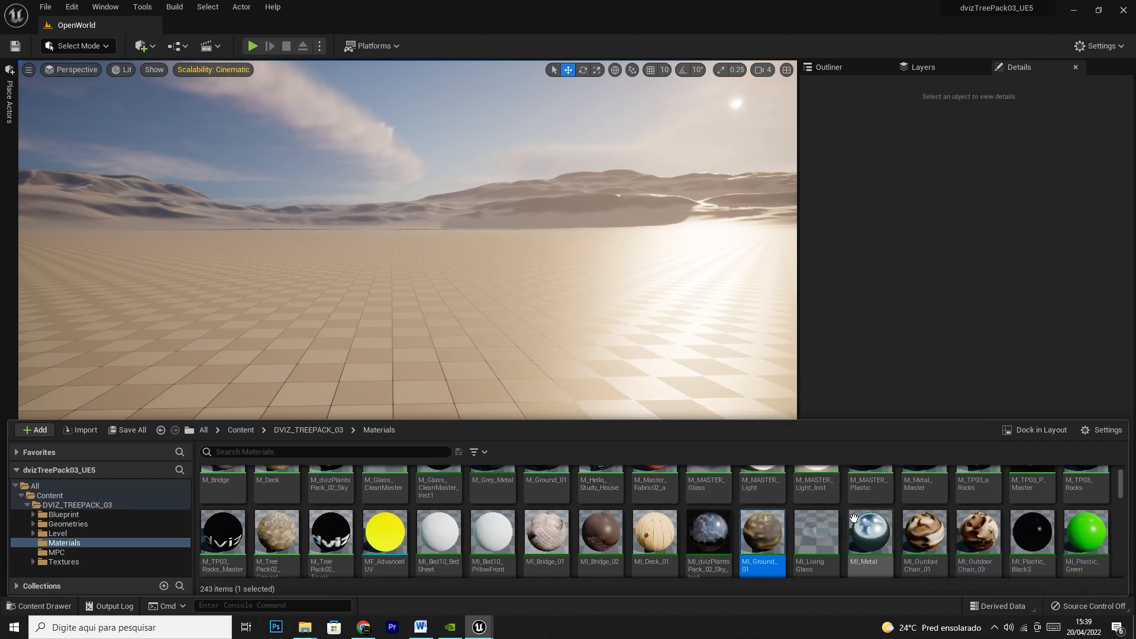
{"action": "scroll", "coordinate": [881, 515], "scroll_direction": "up", "scroll_amount": 2}
{"action": "left_click", "coordinate": [538, 489], "text": "ctrl"}
{"action": "right_click", "coordinate": [537, 489]}
{"action": "mouse_move", "coordinate": [626, 326]}
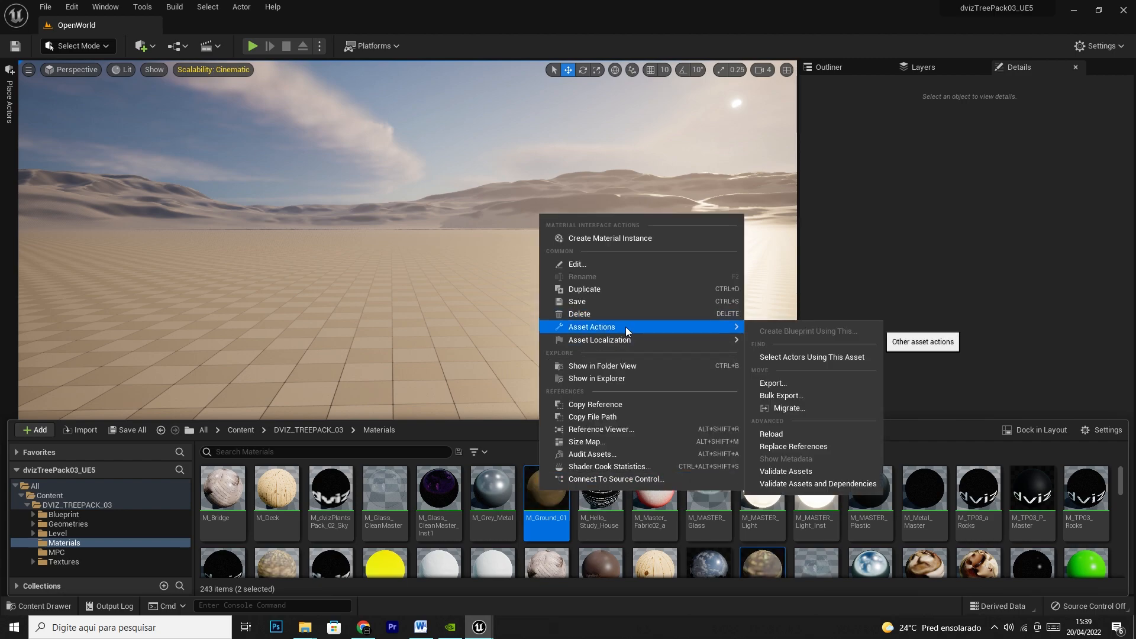
{"action": "left_click", "coordinate": [789, 408]}
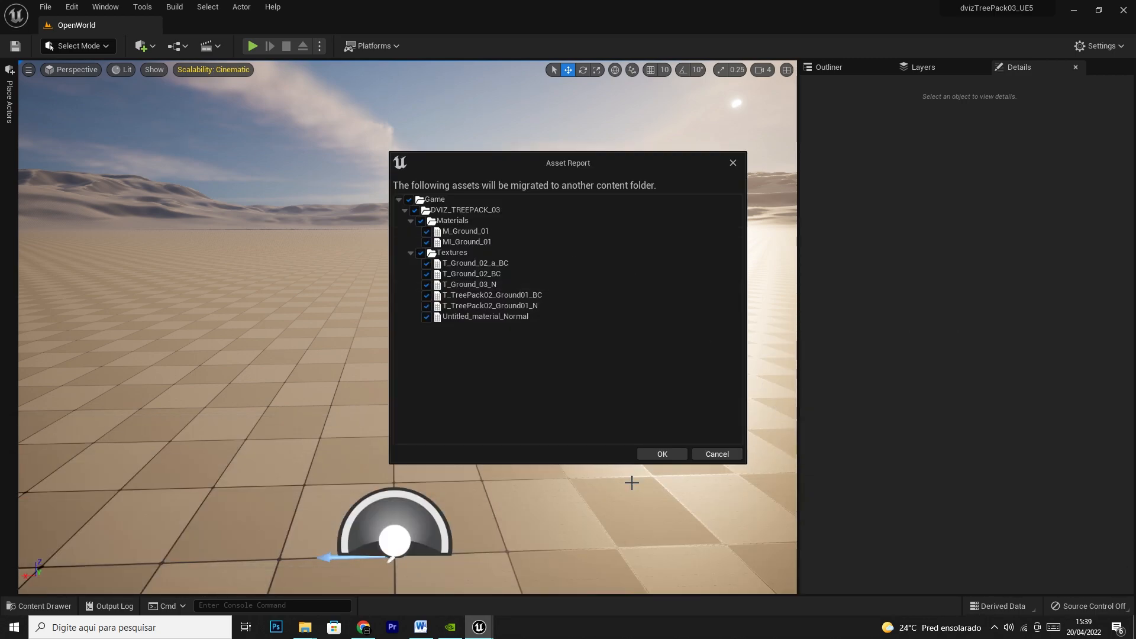
{"action": "left_click", "coordinate": [658, 455]}
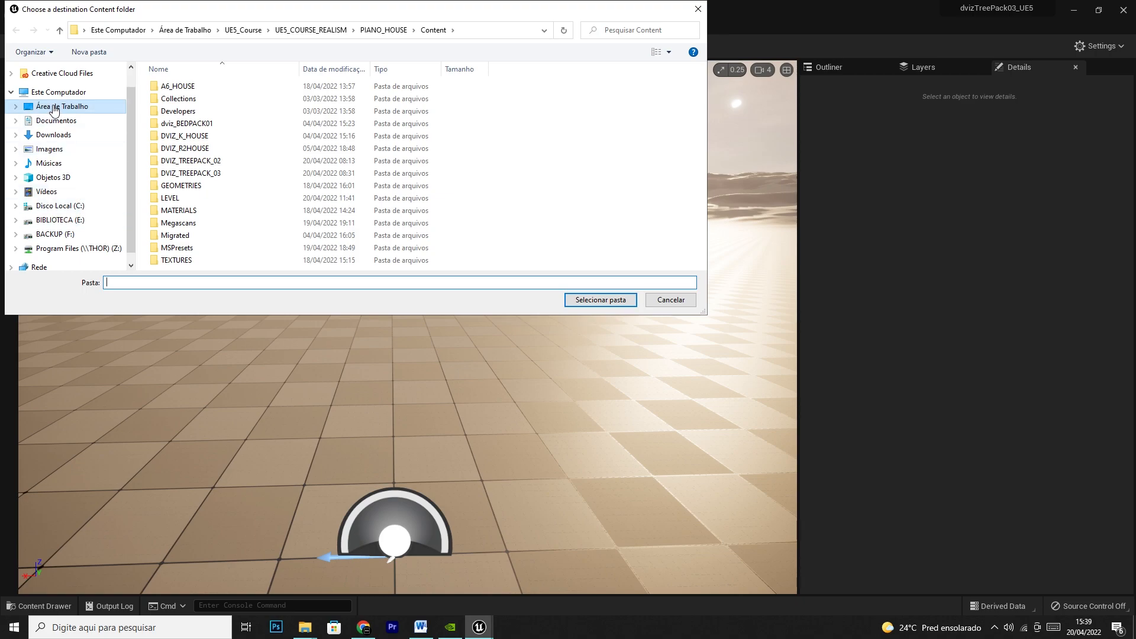
Choose UE5_Course > UE5_COURSE_REALISM > PIANO_HOUSE > Content on the desktop as the migration destination
{"action": "left_click", "coordinate": [54, 107]}
{"action": "double_click", "coordinate": [213, 99]}
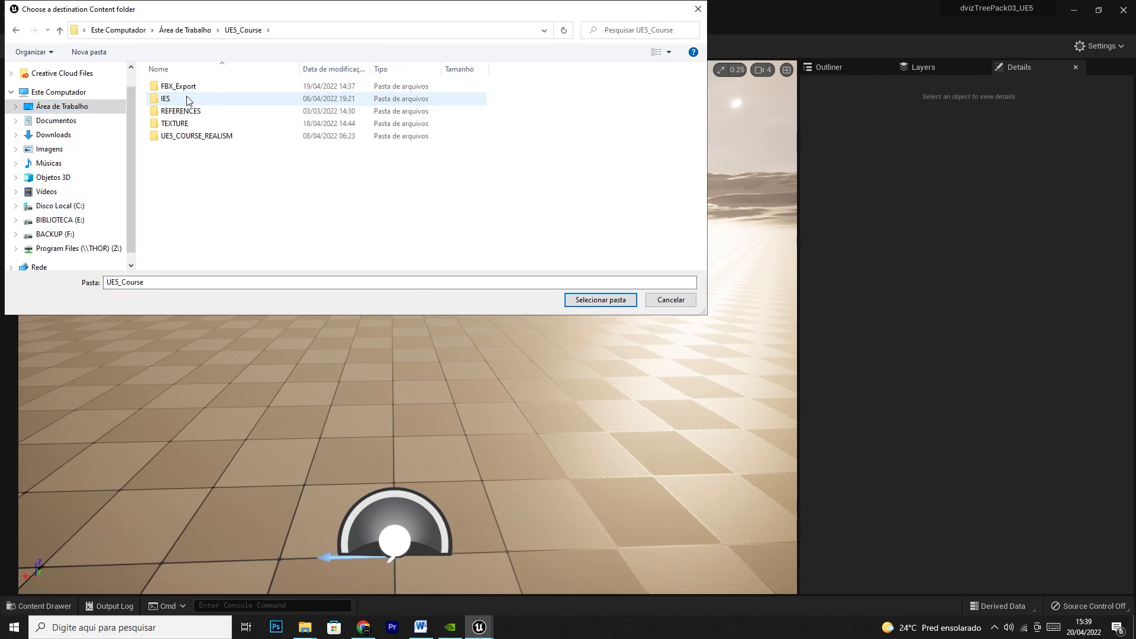
{"action": "double_click", "coordinate": [183, 137]}
{"action": "double_click", "coordinate": [177, 88]}
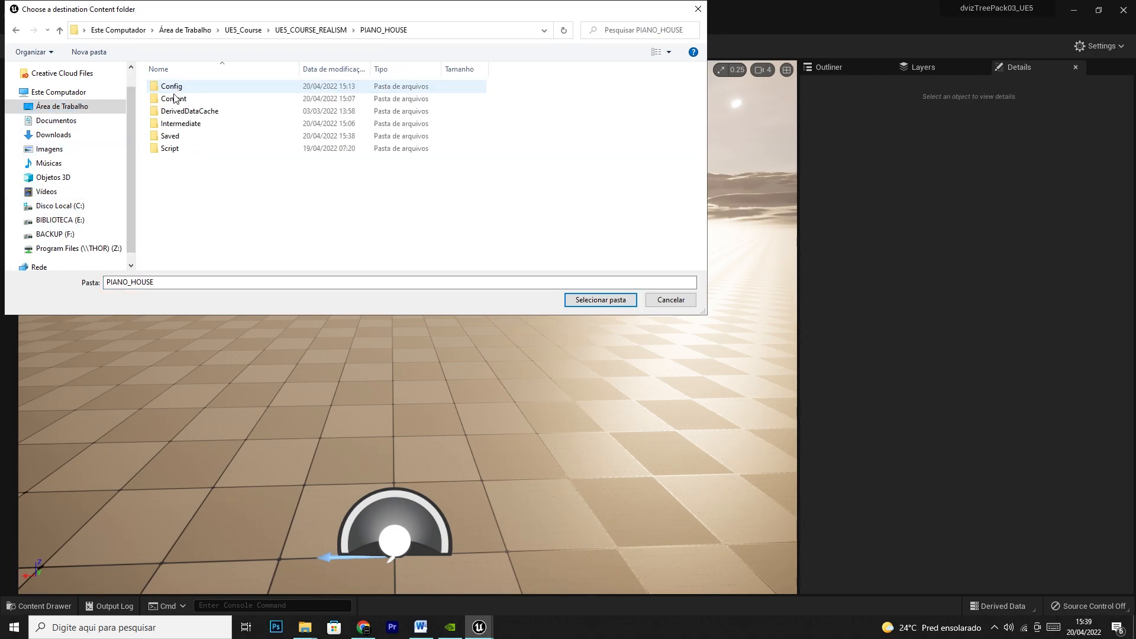
{"action": "left_click", "coordinate": [176, 100]}
{"action": "left_click", "coordinate": [599, 300]}
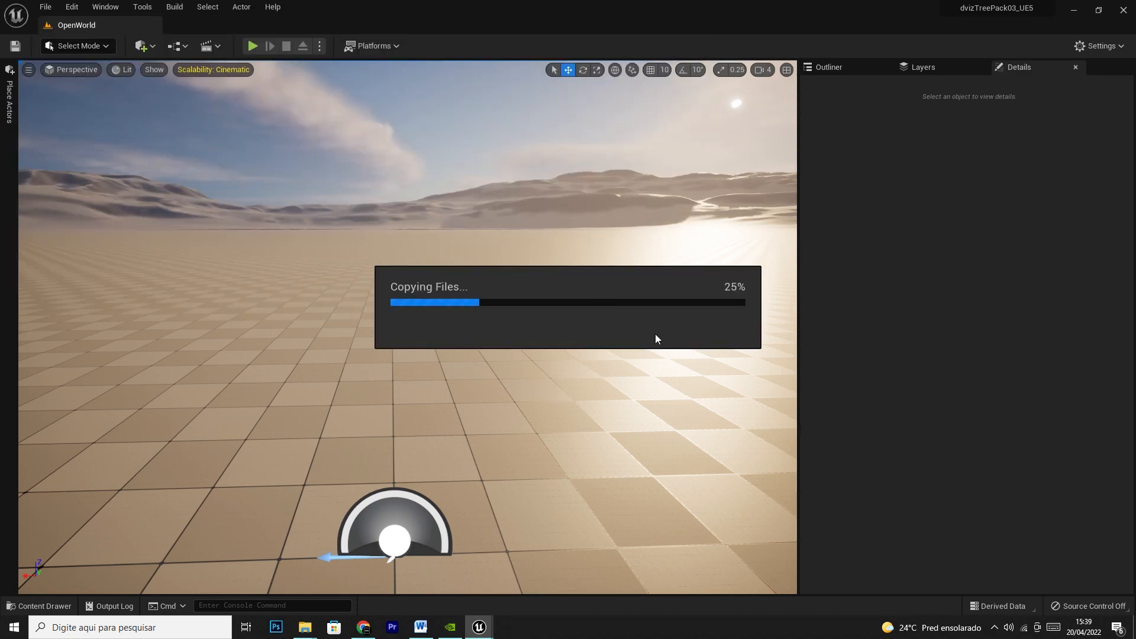
Close the dvizTreePack03_UE5 project, switch back to the PIANO_HOUSE project and show its content assets
{"action": "left_click", "coordinate": [1124, 10]}
{"action": "left_click", "coordinate": [1056, 10]}
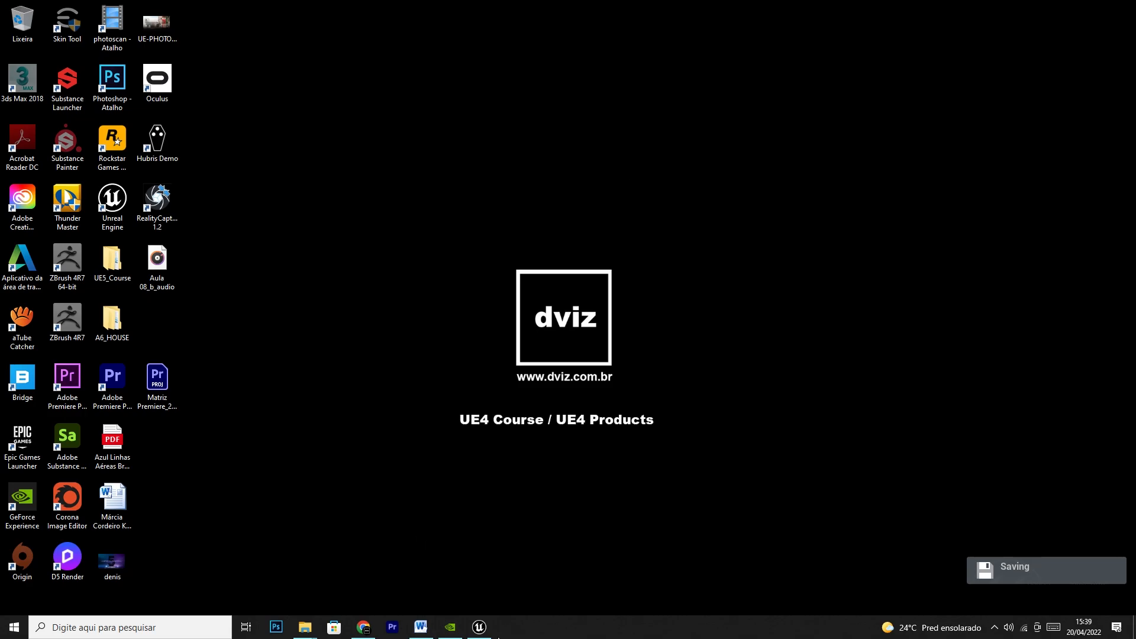
{"action": "left_click", "coordinate": [478, 627]}
{"action": "key", "text": "ctrl+space"}
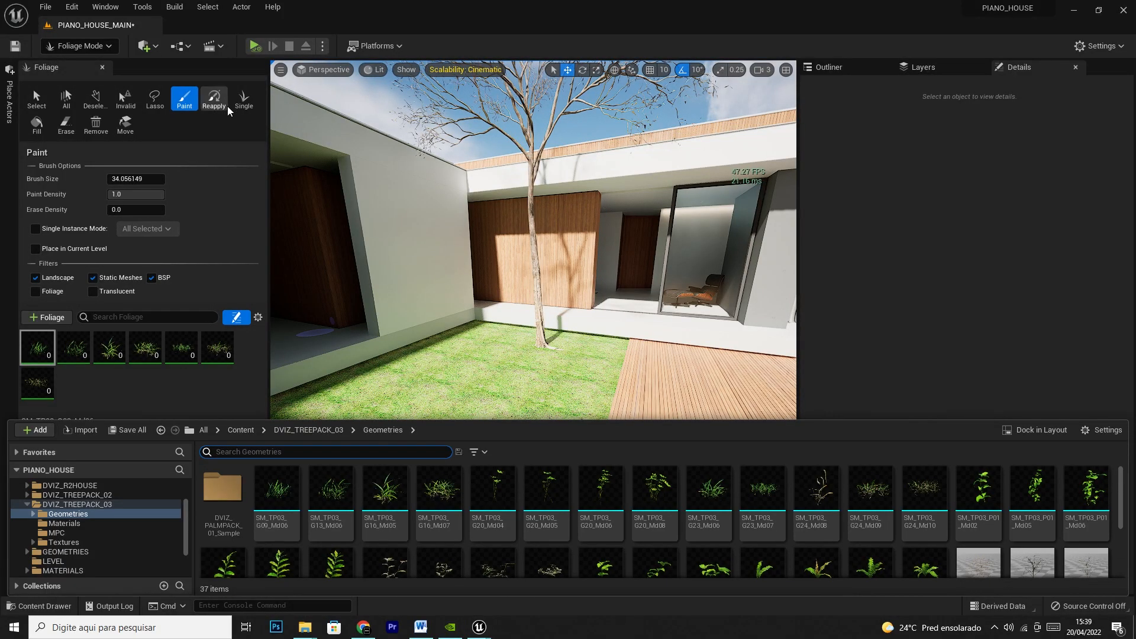
Open the MI_Ground_01 material instance from DVIZ_TREEPACK_03 > Materials, inspect its preview and parameters, and close it
{"action": "scroll", "coordinate": [76, 544], "scroll_direction": "up", "scroll_amount": 1}
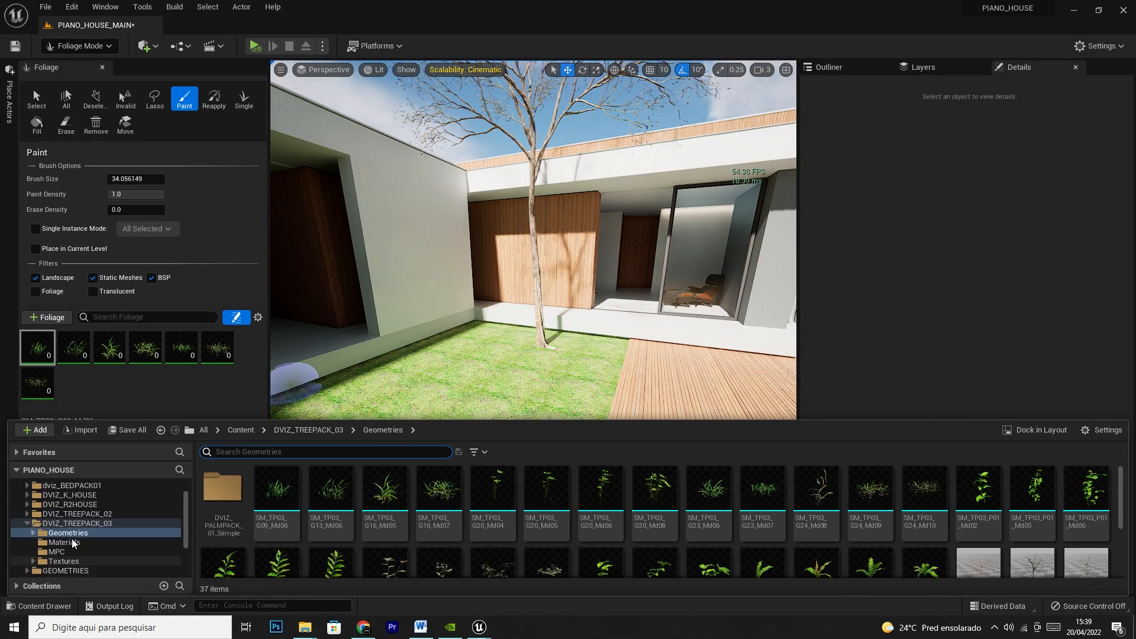
{"action": "left_click", "coordinate": [77, 523]}
{"action": "left_click", "coordinate": [283, 487]}
{"action": "double_click", "coordinate": [282, 487]}
{"action": "left_click", "coordinate": [394, 493]}
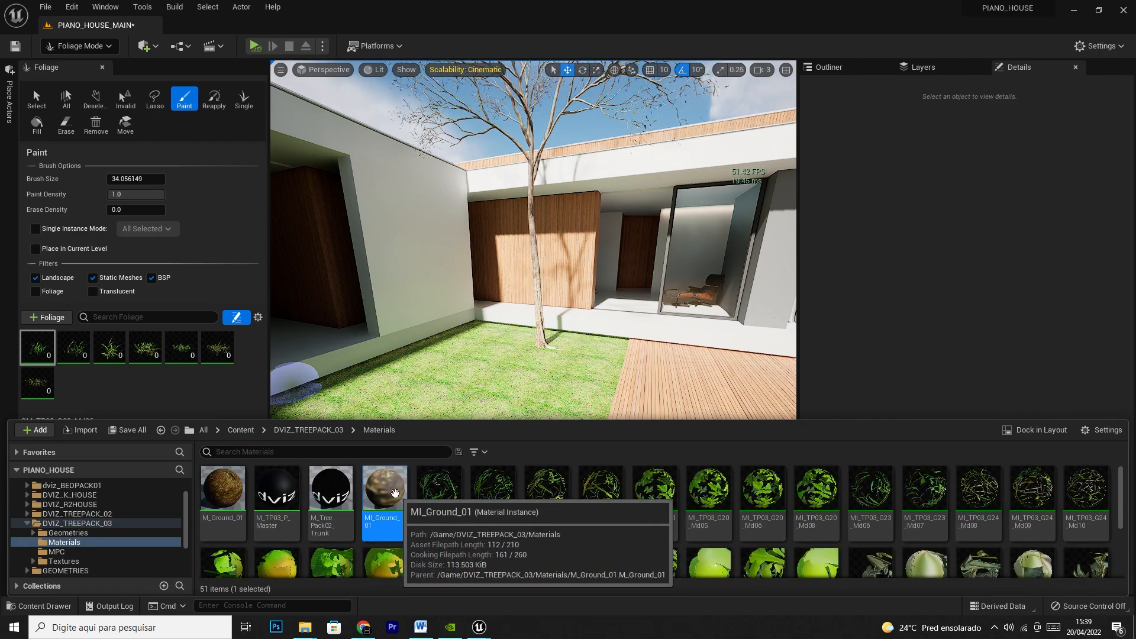
{"action": "double_click", "coordinate": [394, 493]}
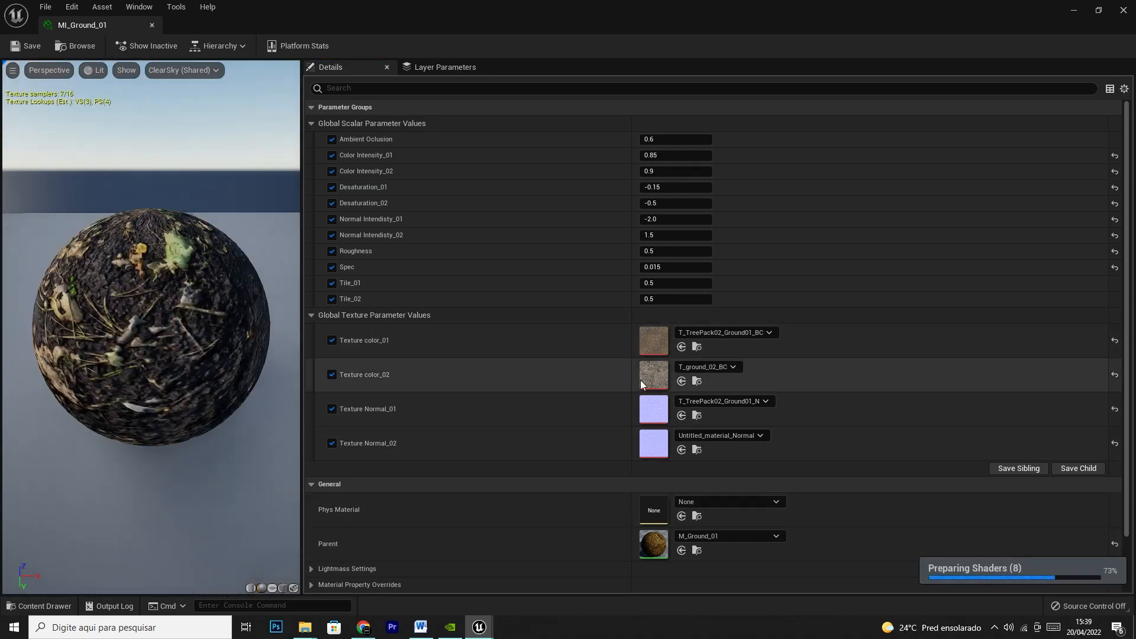
{"action": "left_click_drag", "start_coordinate": [213, 349], "coordinate": [278, 355]}
{"action": "left_click", "coordinate": [1123, 11]}
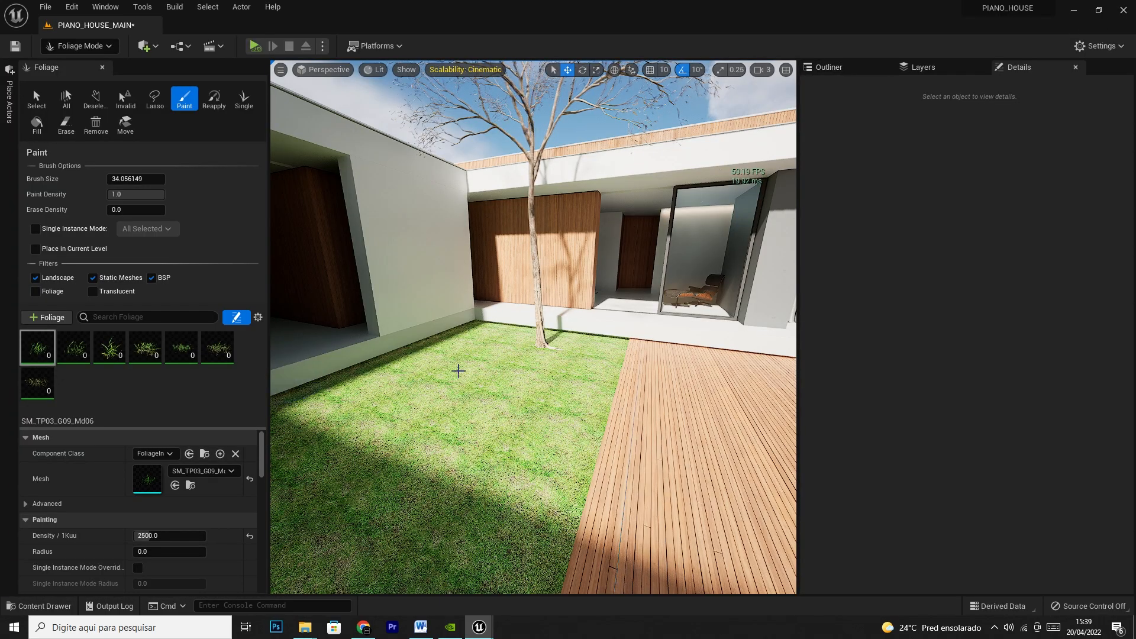
Apply MI_Ground_01 to the courtyard ground in place of the lawn material
{"action": "key", "text": "ctrl+space"}
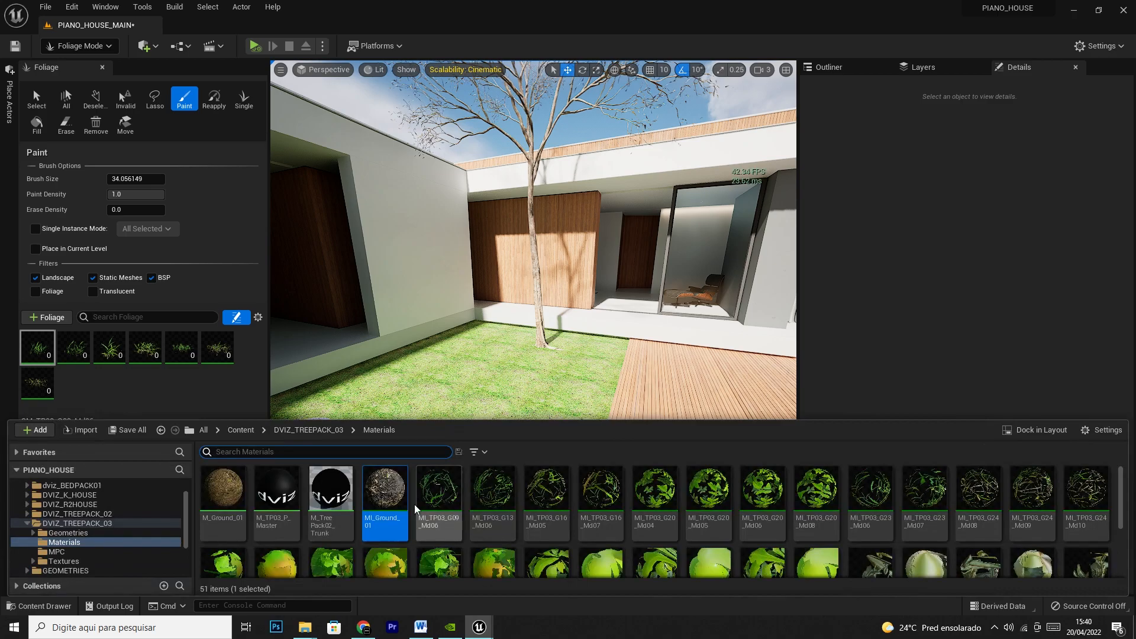
{"action": "mouse_move", "coordinate": [385, 491]}
{"action": "left_mouse_down"}
{"action": "mouse_move", "coordinate": [484, 358]}
{"action": "mouse_move", "coordinate": [494, 369]}
{"action": "left_mouse_up"}
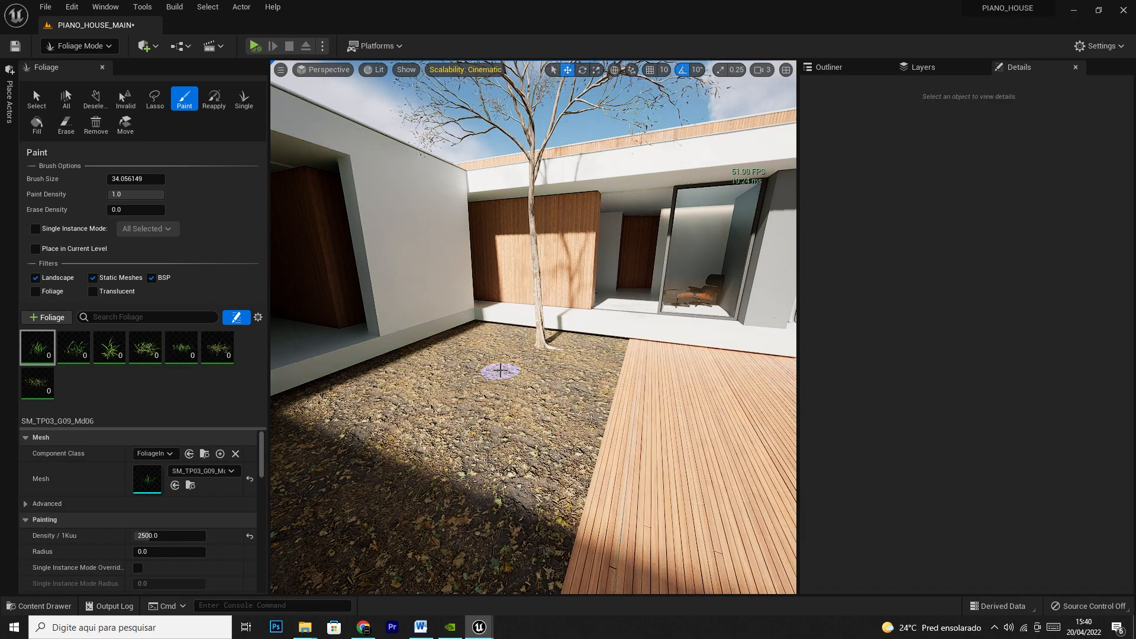
Paint a test patch of all seven grass types on the new courtyard soil and undo it
{"action": "mouse_move", "coordinate": [451, 425]}
{"action": "right_mouse_down"}
{"action": "mouse_move", "coordinate": [508, 467]}
{"action": "mouse_move", "coordinate": [414, 473]}
{"action": "mouse_move", "coordinate": [408, 461]}
{"action": "mouse_move", "coordinate": [451, 424]}
{"action": "mouse_move", "coordinate": [468, 429]}
{"action": "mouse_move", "coordinate": [464, 509]}
{"action": "mouse_move", "coordinate": [465, 447]}
{"action": "mouse_move", "coordinate": [421, 395]}
{"action": "mouse_move", "coordinate": [433, 383]}
{"action": "mouse_move", "coordinate": [455, 426]}
{"action": "right_mouse_up"}
{"action": "key", "text": "w"}
{"action": "key", "text": "s"}
{"action": "key", "text": "w"}
{"action": "key", "text": "s"}
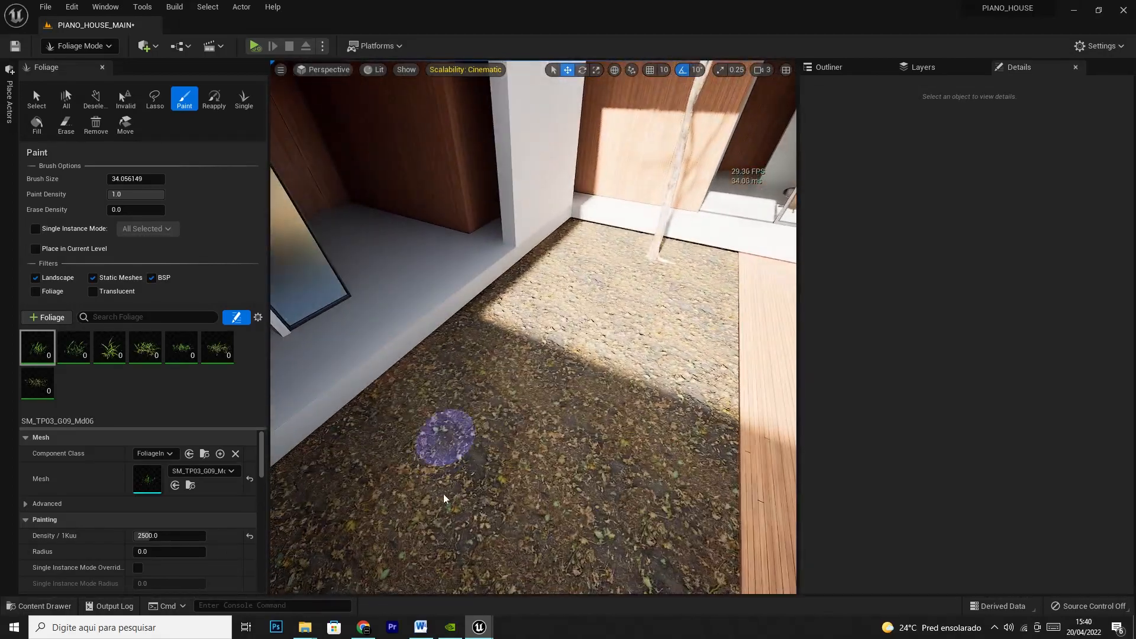
{"action": "mouse_move", "coordinate": [470, 520]}
{"action": "left_mouse_down"}
{"action": "mouse_move", "coordinate": [660, 512]}
{"action": "mouse_move", "coordinate": [656, 429]}
{"action": "left_mouse_up"}
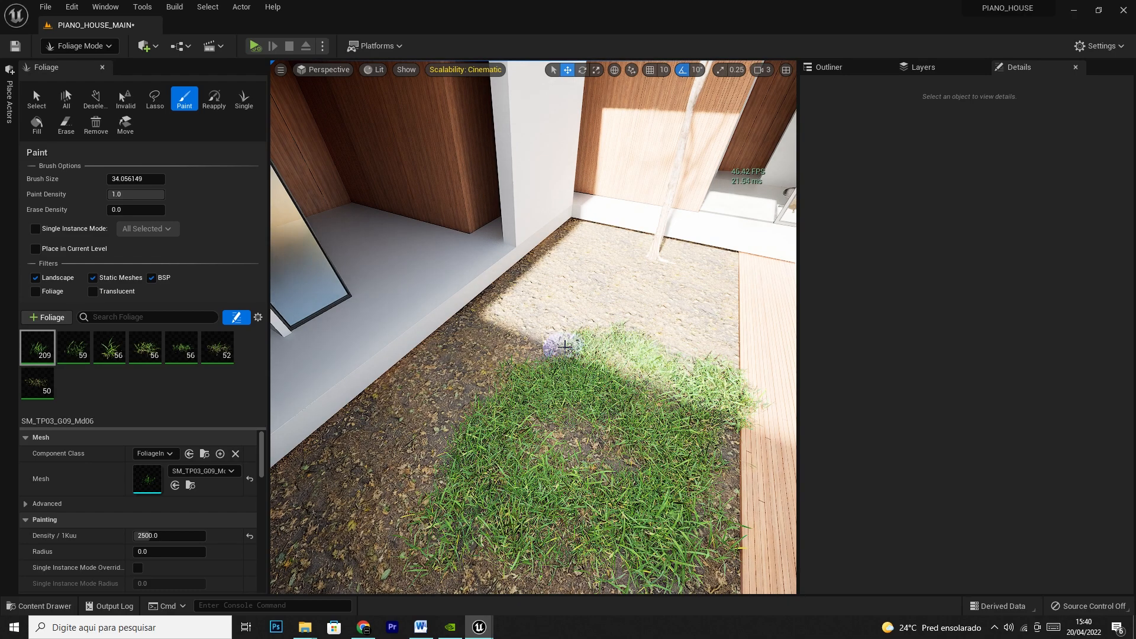
{"action": "key", "text": "ctrl+z"}
{"action": "right_click_drag", "start_coordinate": [368, 406], "coordinate": [355, 406]}
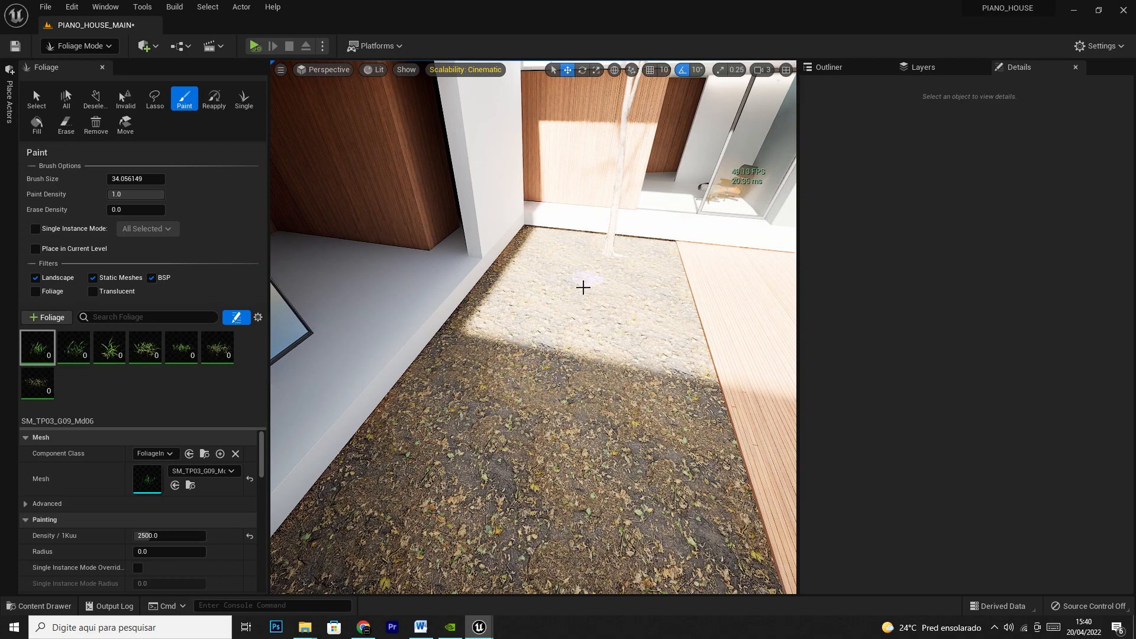
Examine reference photo 0019 in the desktop's UE5_Course > REFERENCES folder, and return to the Unreal project
{"action": "mouse_move", "coordinate": [305, 626]}
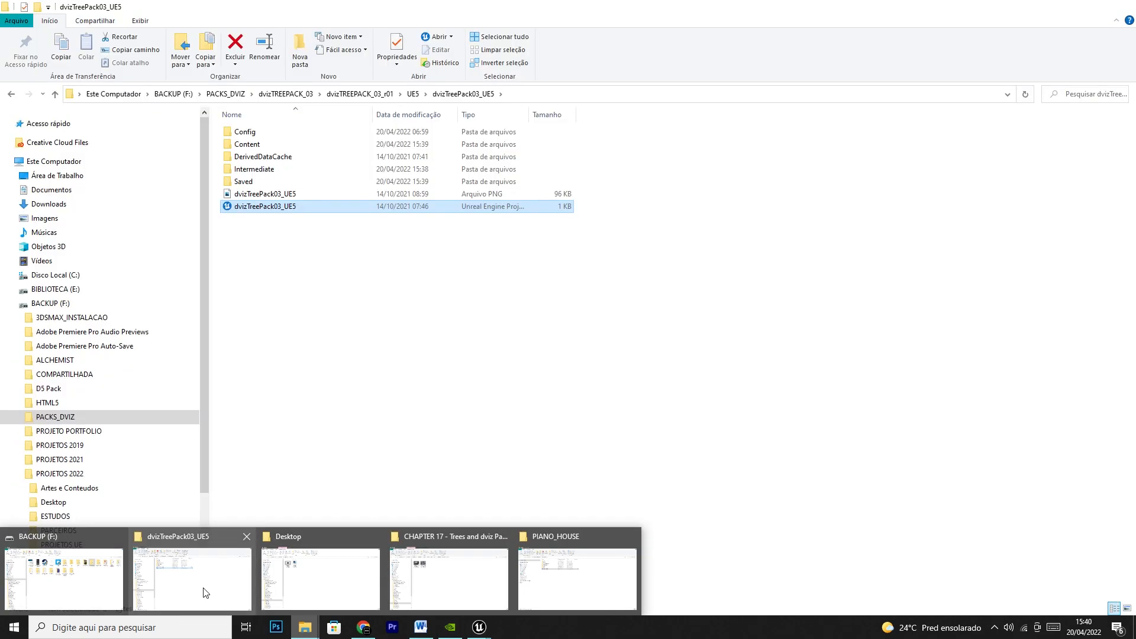
{"action": "left_click", "coordinate": [204, 592]}
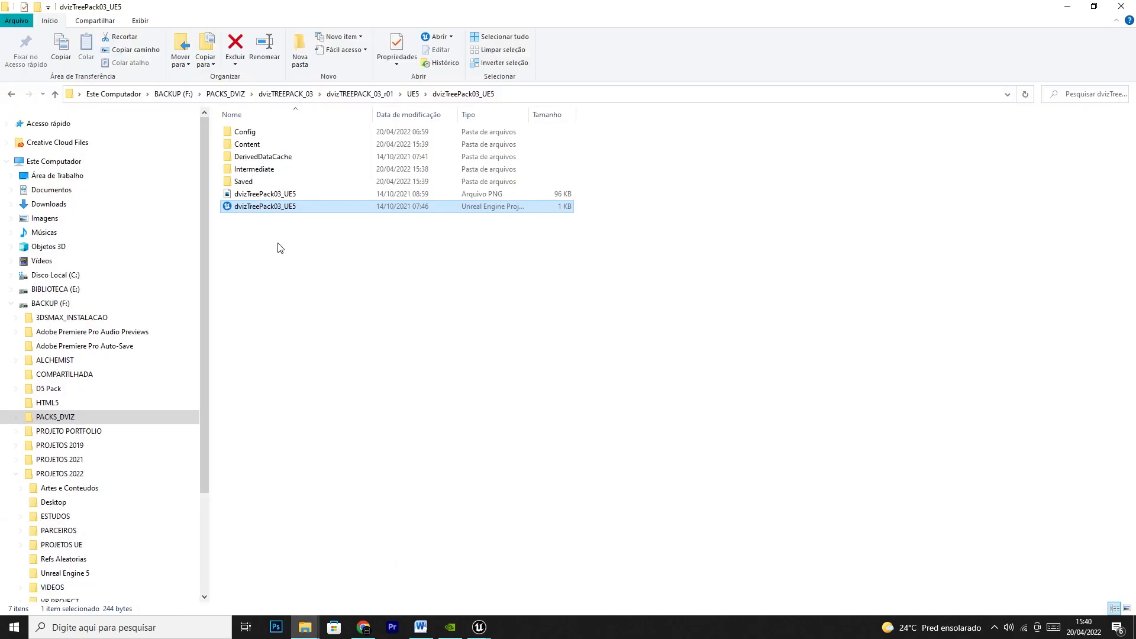
{"action": "left_click", "coordinate": [48, 177]}
{"action": "left_click", "coordinate": [11, 303]}
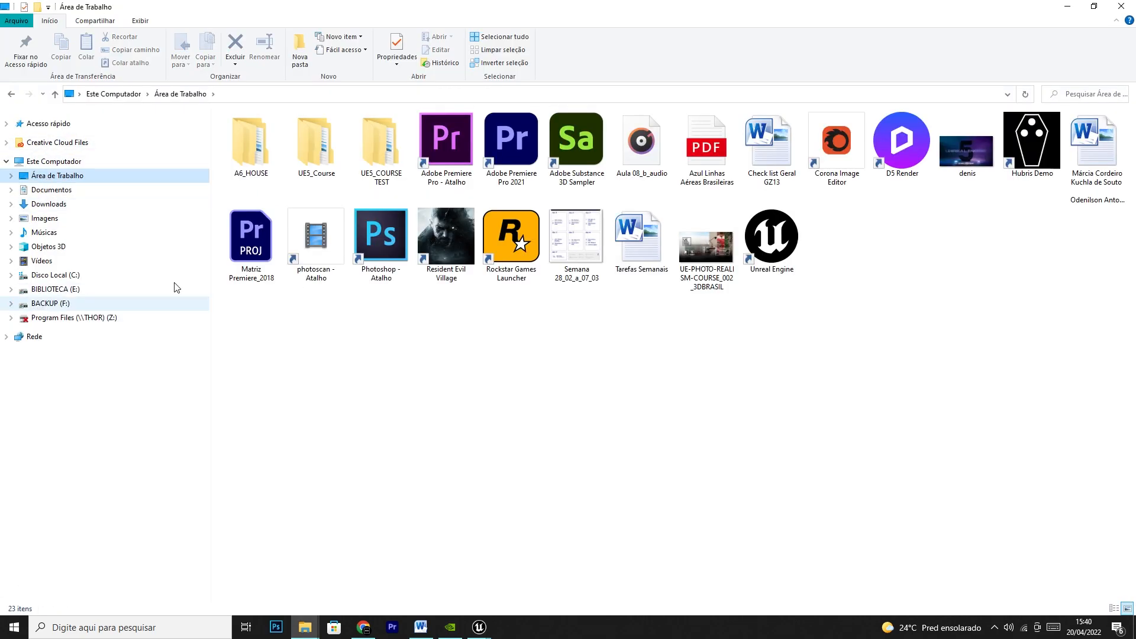
{"action": "double_click", "coordinate": [316, 146]}
{"action": "double_click", "coordinate": [260, 155]}
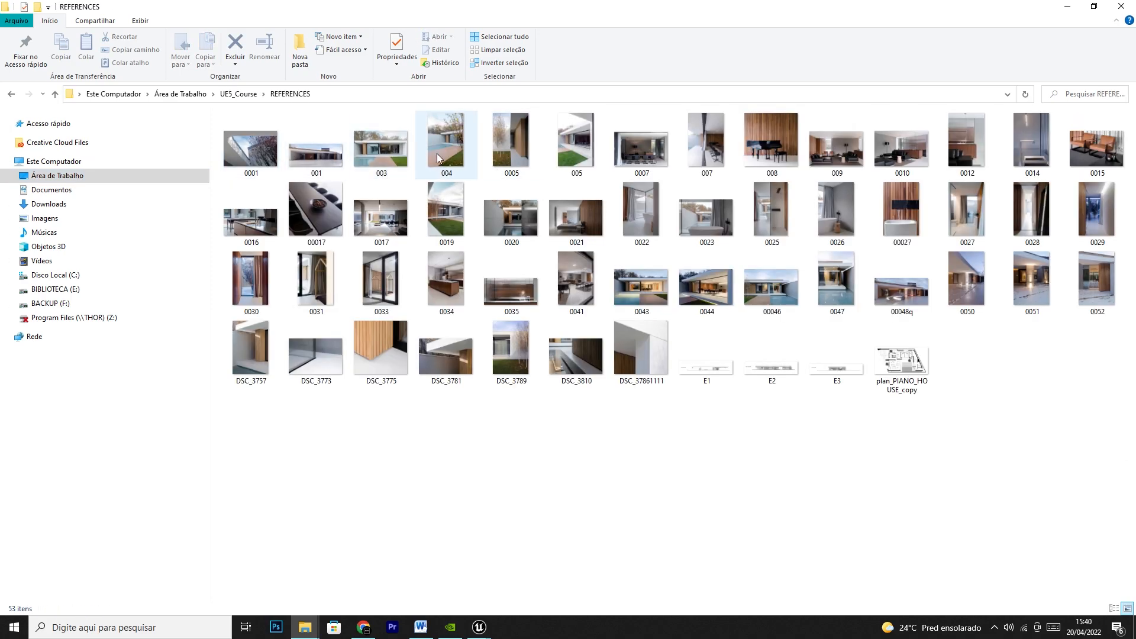
{"action": "left_click", "coordinate": [448, 222]}
{"action": "double_click", "coordinate": [447, 219]}
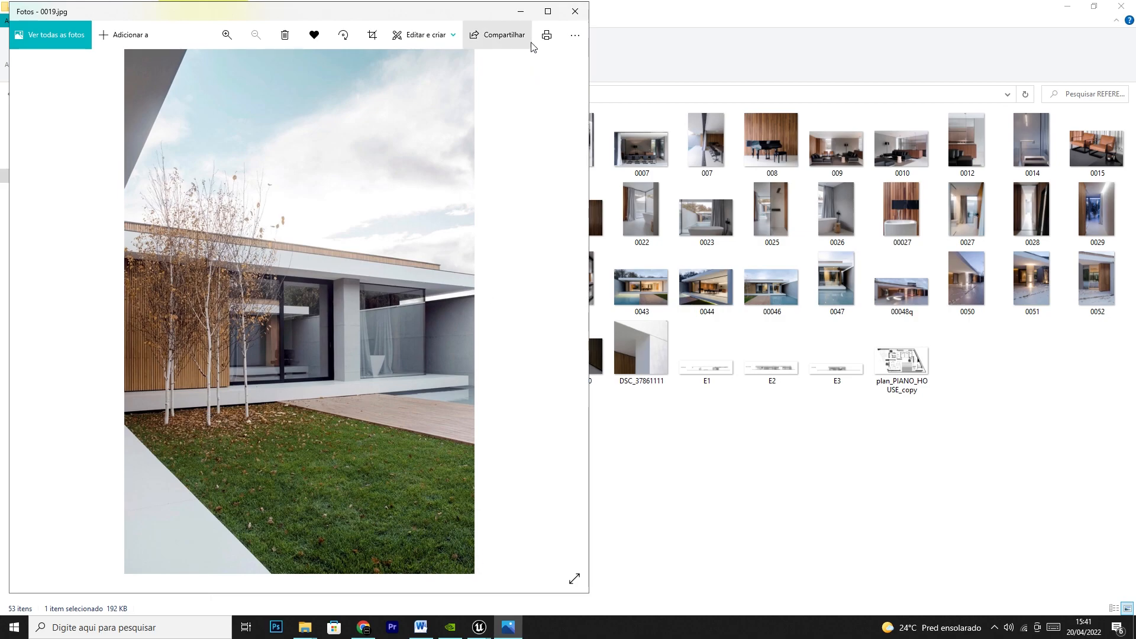
{"action": "left_click", "coordinate": [521, 12]}
{"action": "left_click", "coordinate": [1067, 5]}
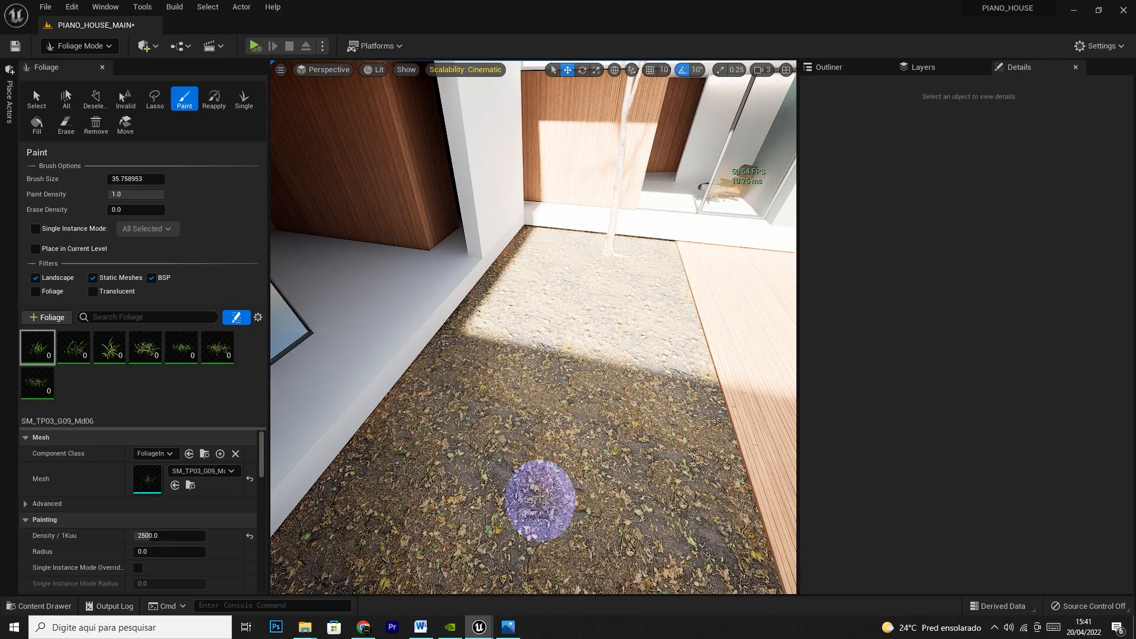
Enlarge the foliage brush to a size of about 82 and set Density / 1Kuu to 500 for the first two grass types
{"action": "scroll", "coordinate": [539, 496], "scroll_direction": "up", "scroll_amount": 15, "text": "ctrl"}
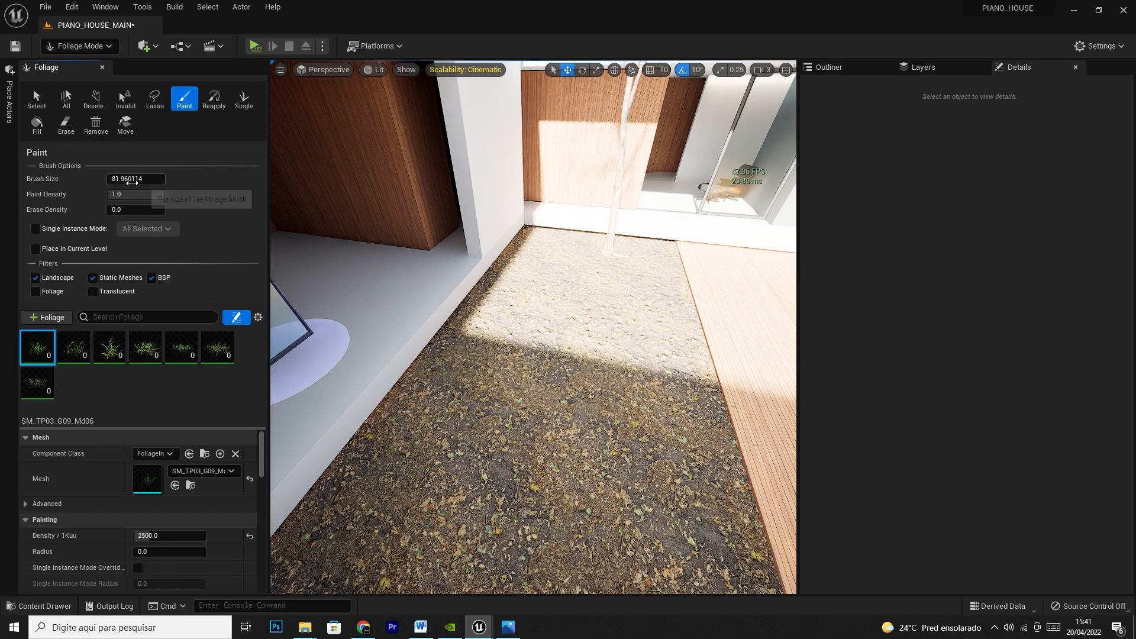
{"action": "left_click", "coordinate": [120, 196]}
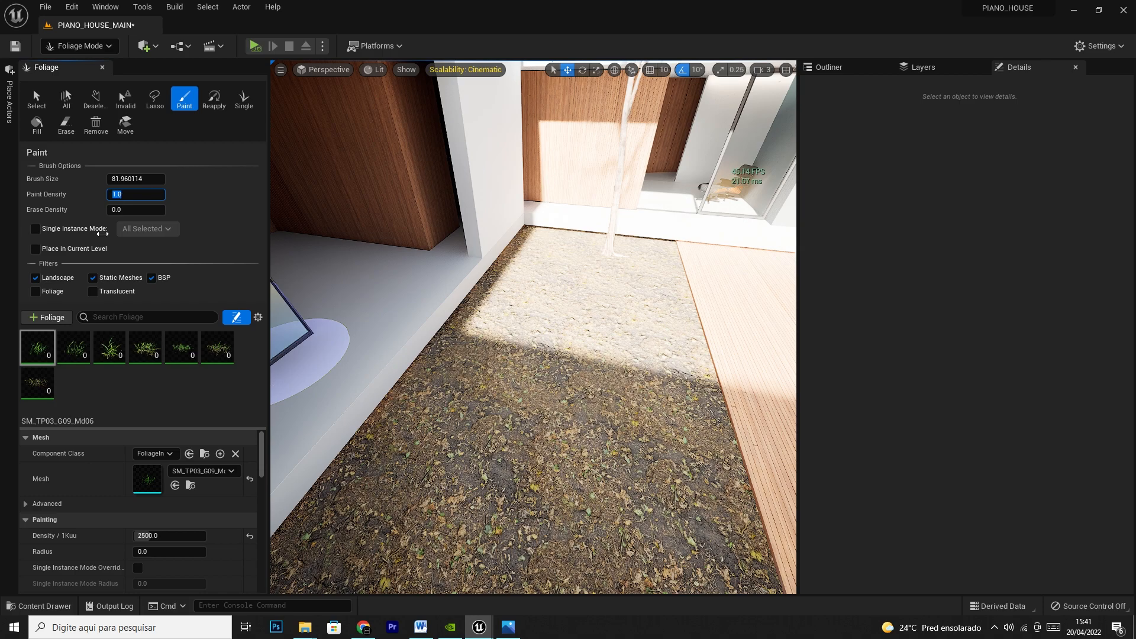
{"action": "left_click", "coordinate": [40, 356]}
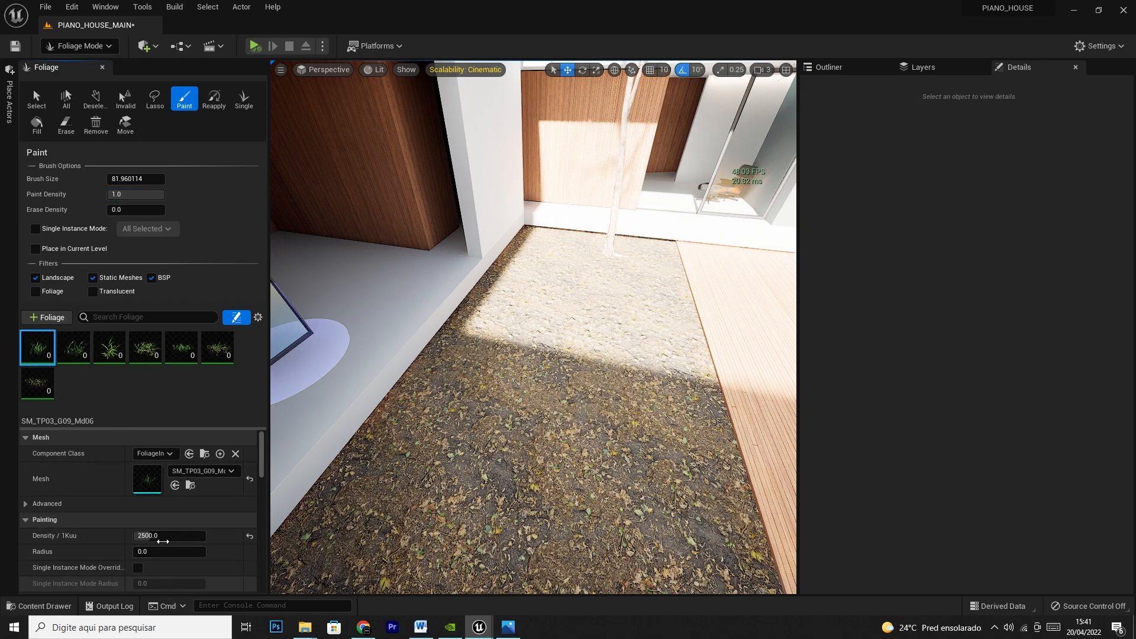
{"action": "left_click", "coordinate": [82, 354], "text": "ctrl"}
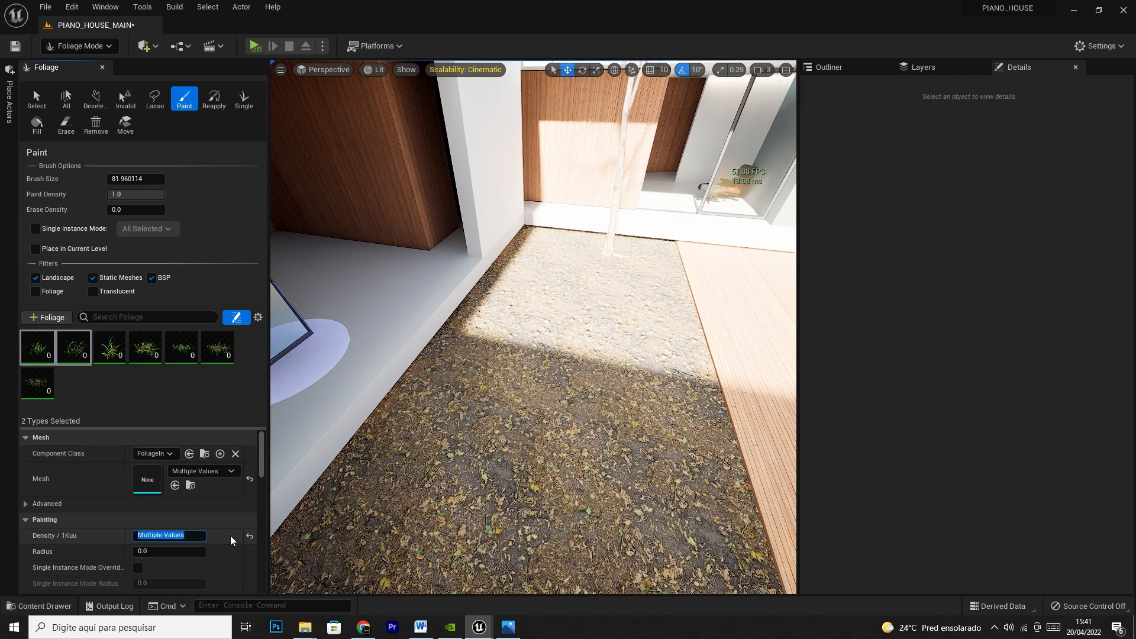
{"action": "type", "text": "500"}
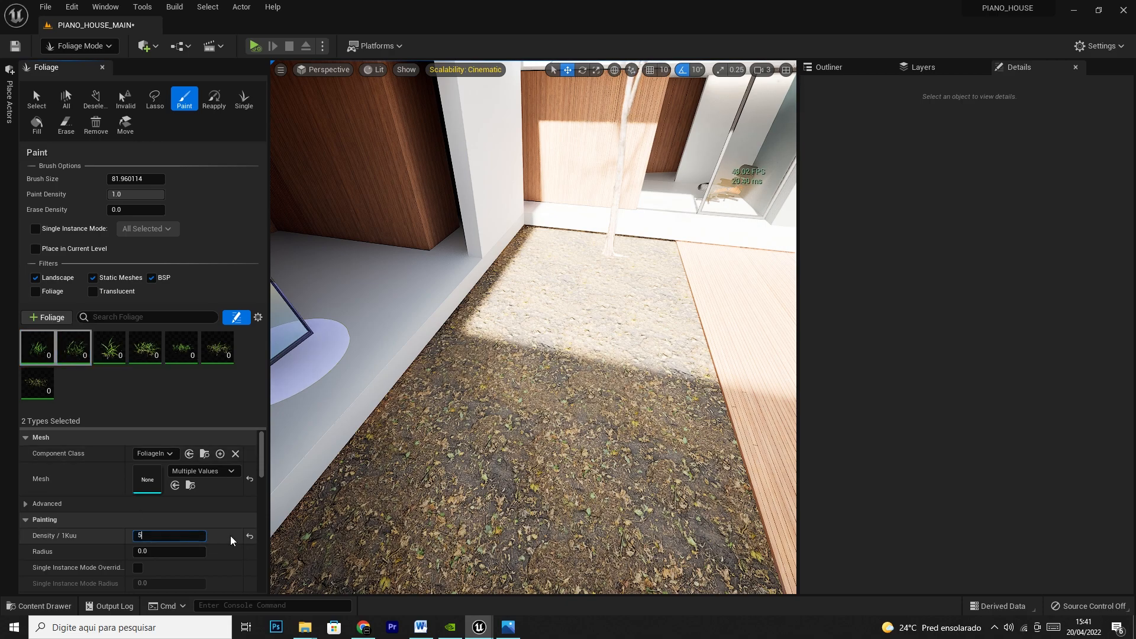
{"action": "key", "text": "Return"}
Make a trial stroke with all seven grass types, undo it, and leave only the first two types enabled for painting
{"action": "mouse_move", "coordinate": [558, 426]}
{"action": "left_mouse_down"}
{"action": "mouse_move", "coordinate": [545, 520]}
{"action": "mouse_move", "coordinate": [659, 418]}
{"action": "mouse_move", "coordinate": [557, 382]}
{"action": "left_mouse_up"}
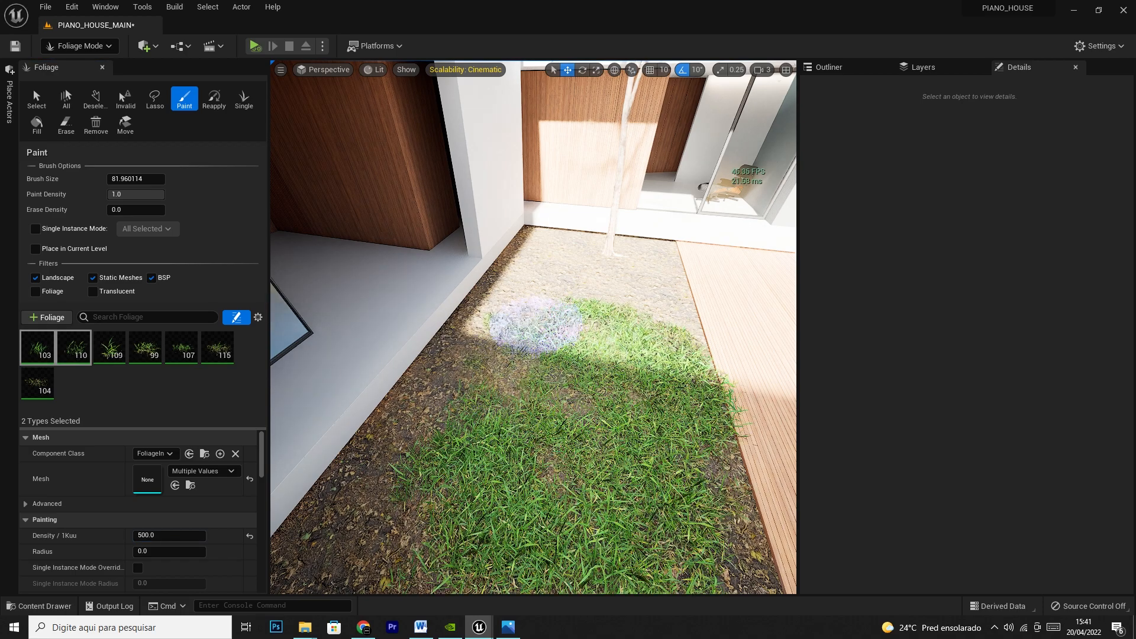
{"action": "key", "text": "ctrl+z"}
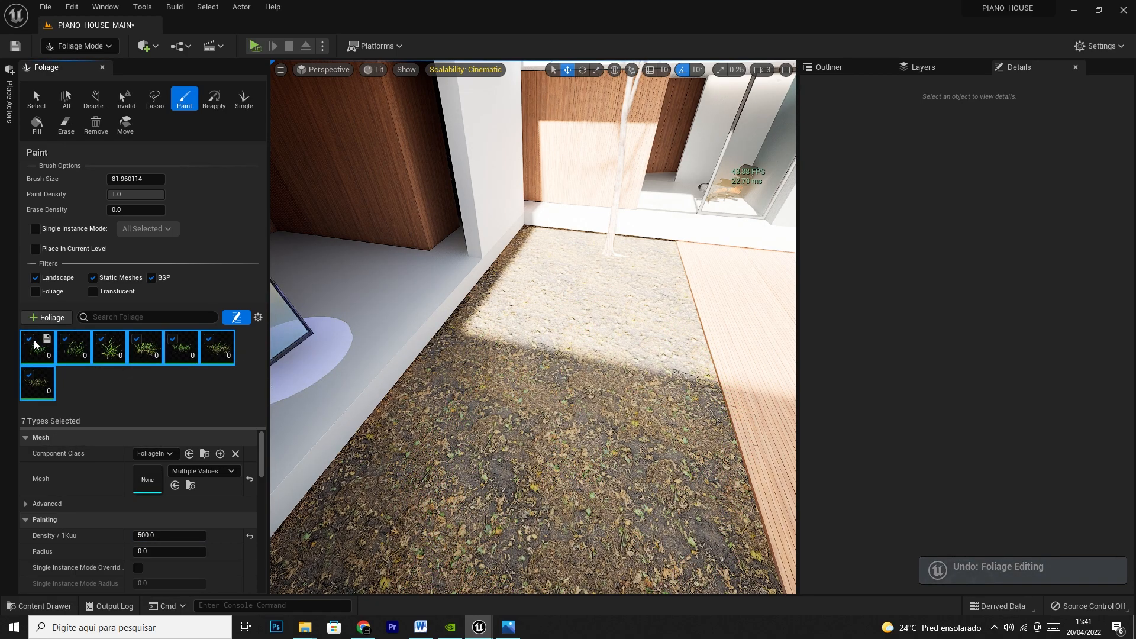
{"action": "left_click", "coordinate": [31, 340]}
{"action": "left_click", "coordinate": [59, 357]}
{"action": "left_click", "coordinate": [34, 350], "text": "ctrl"}
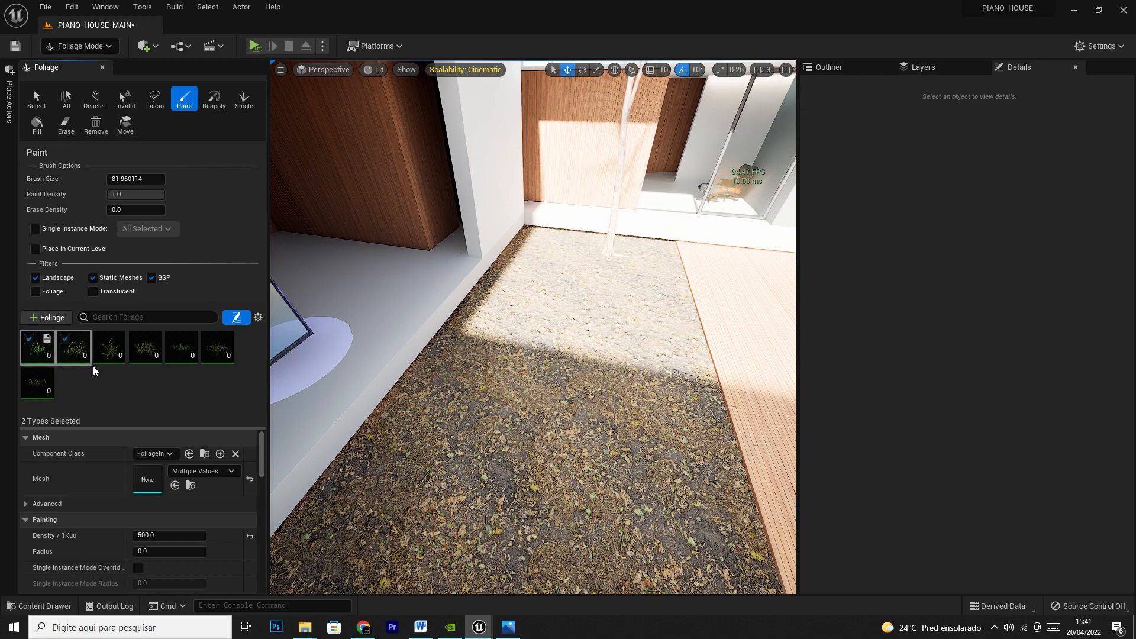
Paint the first two grass types at density 500 across the courtyard ground and undo the painting
{"action": "mouse_move", "coordinate": [592, 504]}
{"action": "left_mouse_down"}
{"action": "mouse_move", "coordinate": [583, 421]}
{"action": "mouse_move", "coordinate": [550, 382]}
{"action": "mouse_move", "coordinate": [621, 497]}
{"action": "mouse_move", "coordinate": [606, 322]}
{"action": "mouse_move", "coordinate": [540, 322]}
{"action": "mouse_move", "coordinate": [537, 263]}
{"action": "left_mouse_up"}
{"action": "mouse_move", "coordinate": [602, 283]}
{"action": "left_mouse_down"}
{"action": "mouse_move", "coordinate": [651, 304]}
{"action": "mouse_move", "coordinate": [653, 342]}
{"action": "left_mouse_up"}
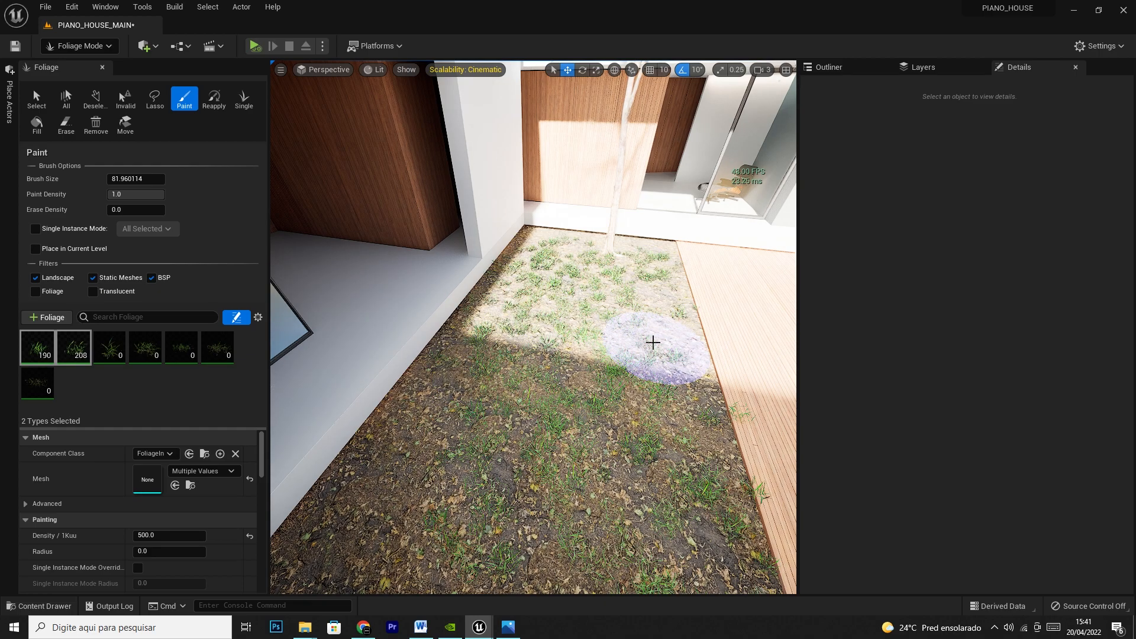
{"action": "key", "text": "ctrl+z"}
Set Density / 1Kuu to 1500 for the first two grass types
{"action": "left_click", "coordinate": [46, 343]}
{"action": "left_click", "coordinate": [77, 353], "text": "ctrl"}
{"action": "left_click", "coordinate": [171, 535]}
{"action": "type", "text": "1500"}
Paint the first two grass types at density 1500, inspect the coverage up close, and undo all the strokes
{"action": "mouse_move", "coordinate": [514, 337]}
{"action": "left_mouse_down"}
{"action": "mouse_move", "coordinate": [481, 444]}
{"action": "mouse_move", "coordinate": [625, 470]}
{"action": "left_mouse_up"}
{"action": "left_click_drag", "start_coordinate": [624, 395], "coordinate": [641, 366]}
{"action": "left_click_drag", "start_coordinate": [627, 507], "coordinate": [570, 273]}
{"action": "key", "text": "q"}
{"action": "mouse_move", "coordinate": [570, 273]}
{"action": "right_mouse_down"}
{"action": "mouse_move", "coordinate": [569, 237]}
{"action": "mouse_move", "coordinate": [566, 251]}
{"action": "right_mouse_up"}
{"action": "key", "text": "e"}
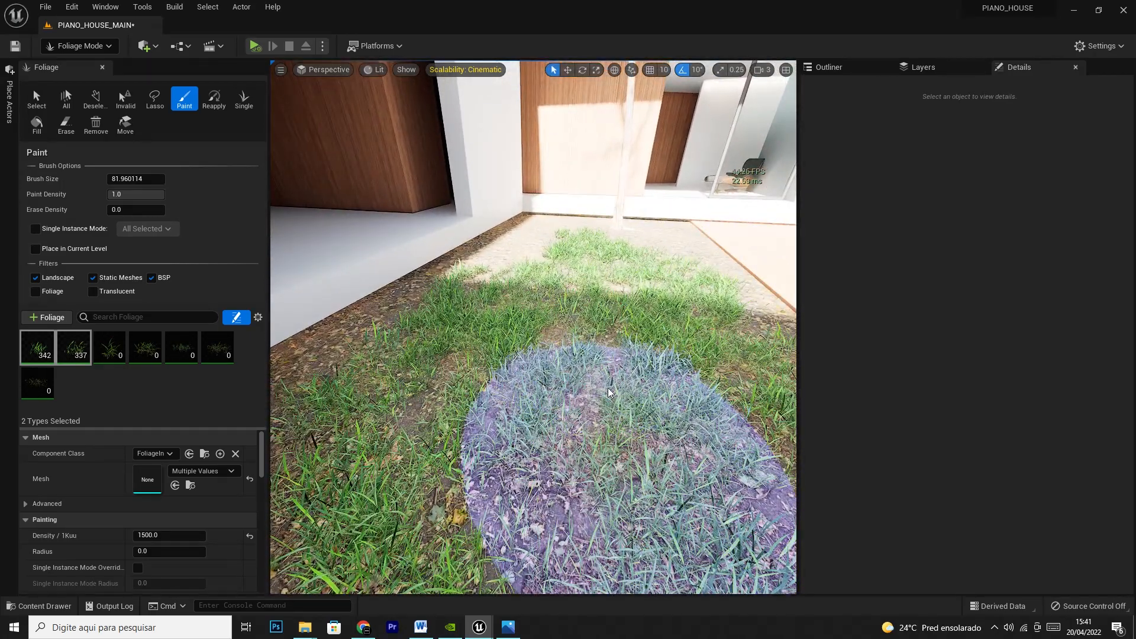
{"action": "key", "text": "ctrl+z"}
{"action": "key", "text": "ctrl+z"}
{"action": "key", "text": "ctrl+z"}
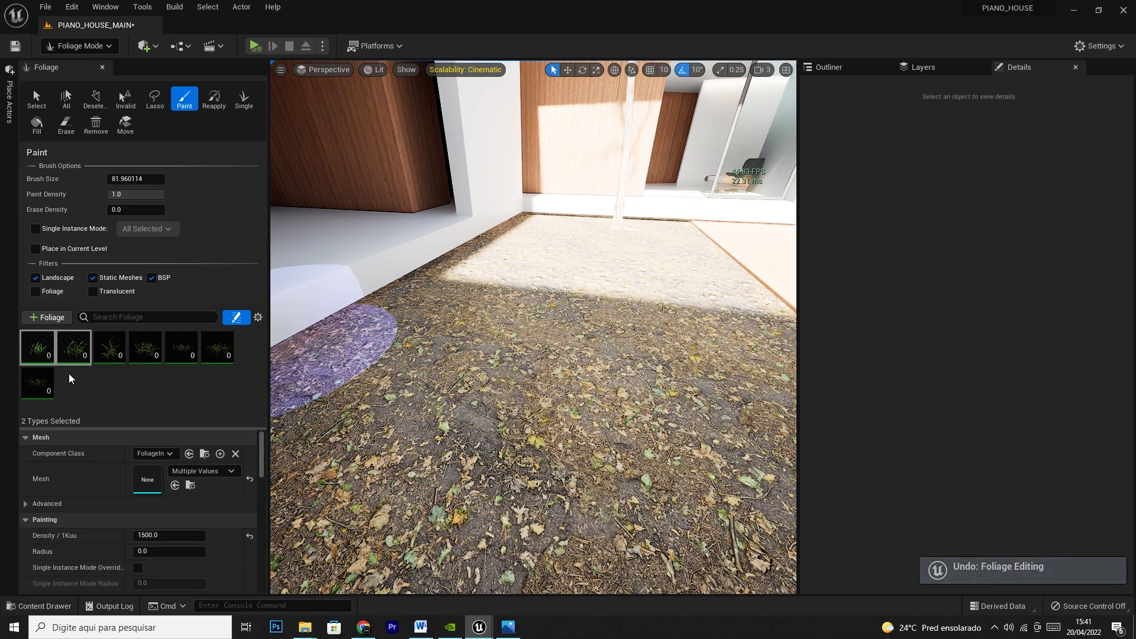
Set Density / 1Kuu to 250 for the fifth and sixth grass types and to 1500 for SM_TP03_G24_Md10, and check the entered values
{"action": "left_click", "coordinate": [109, 351]}
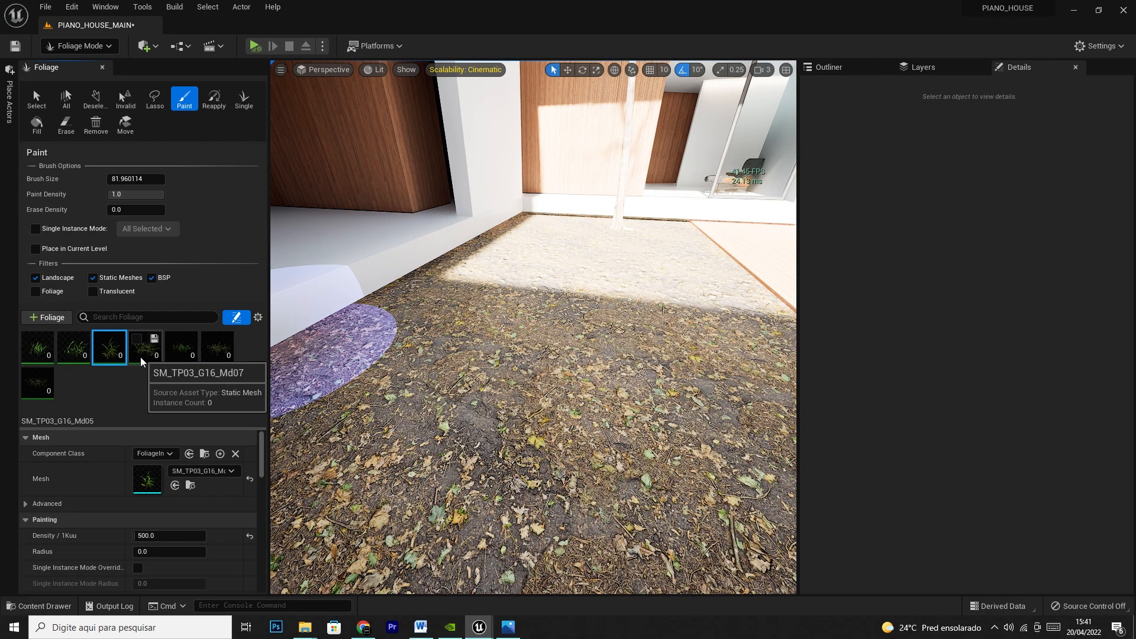
{"action": "left_click", "coordinate": [147, 358], "text": "ctrl"}
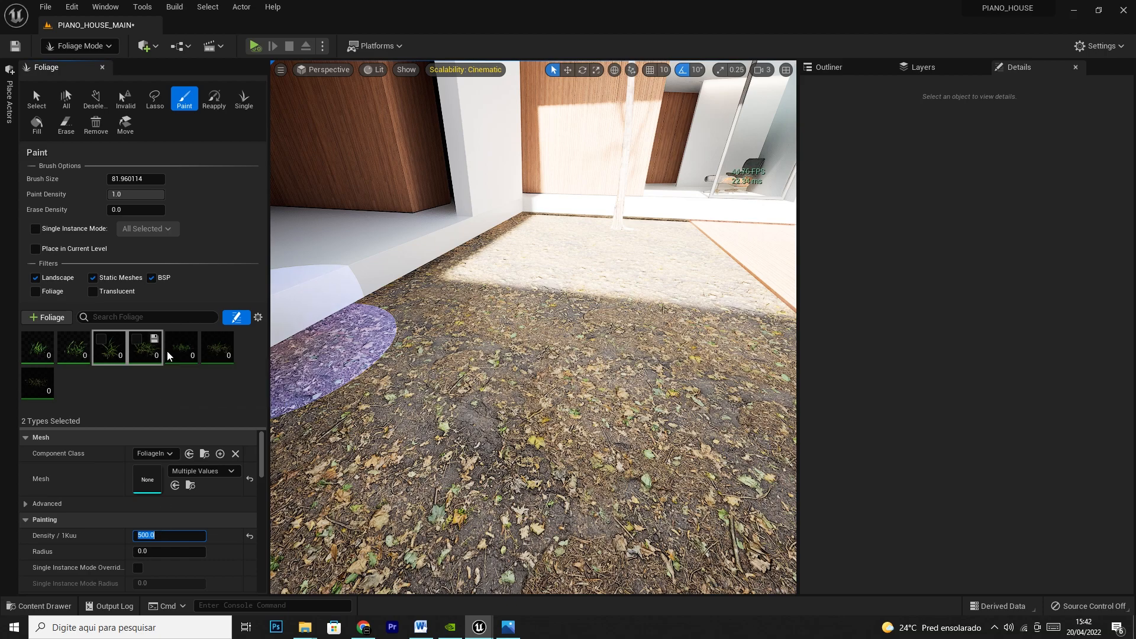
{"action": "left_click", "coordinate": [195, 354]}
{"action": "left_click", "coordinate": [216, 350], "text": "ctrl"}
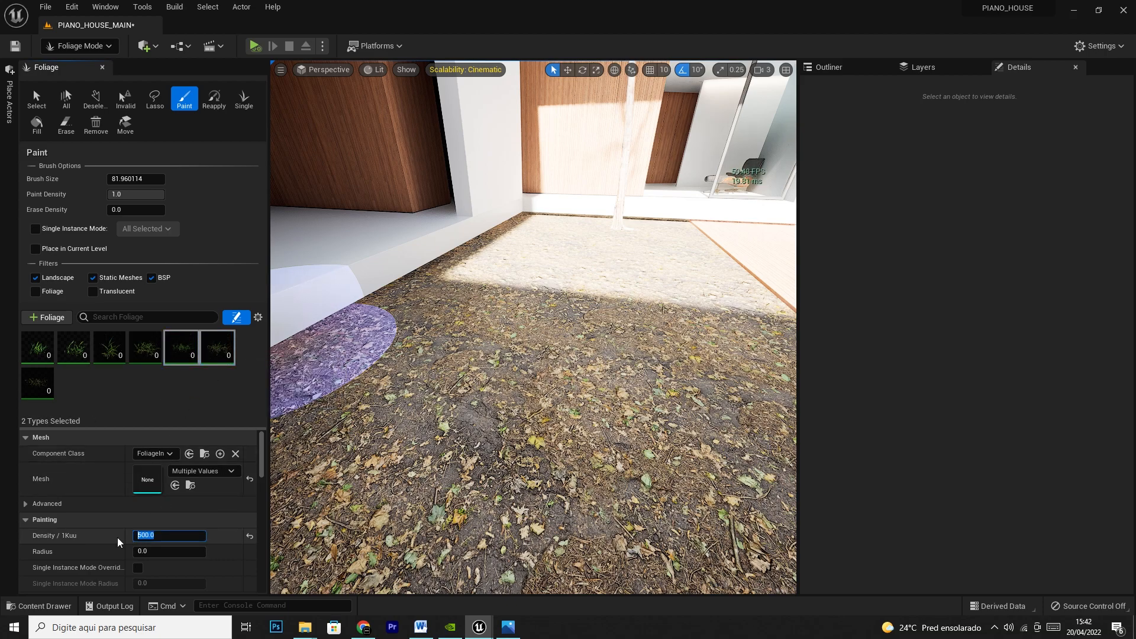
{"action": "left_click", "coordinate": [38, 384]}
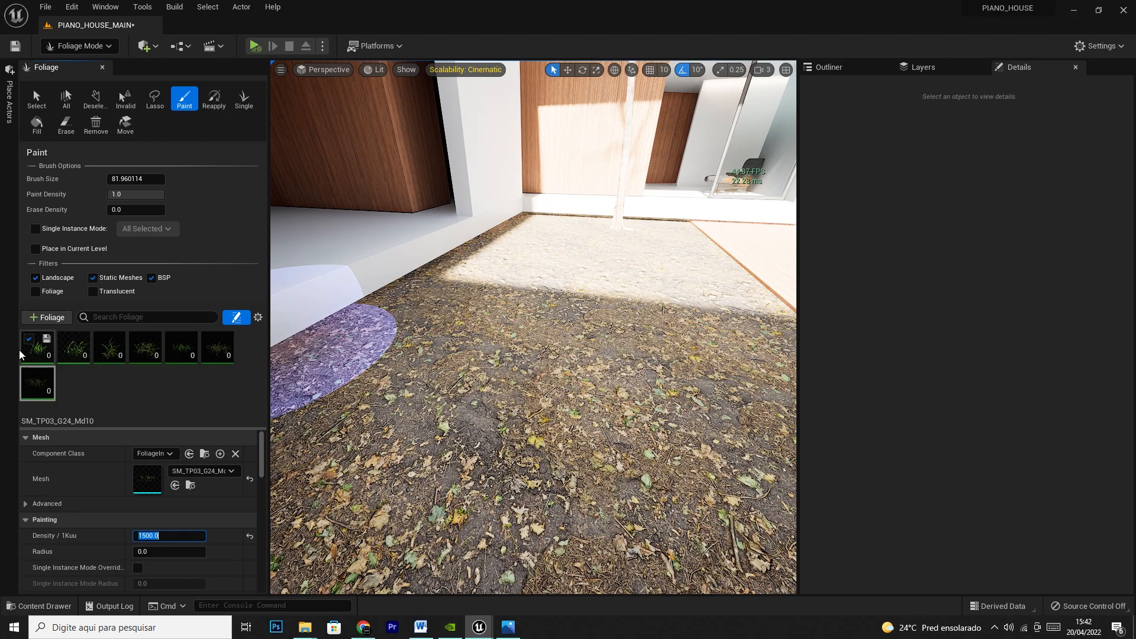
{"action": "left_click", "coordinate": [112, 359]}
{"action": "left_click", "coordinate": [214, 355]}
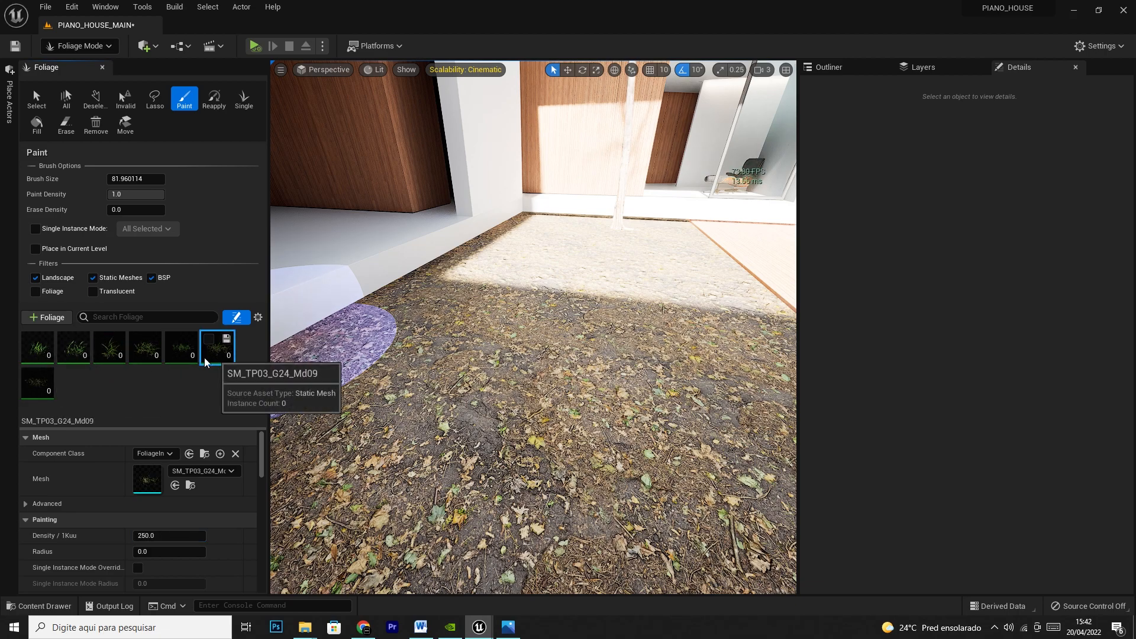
{"action": "left_click", "coordinate": [39, 384]}
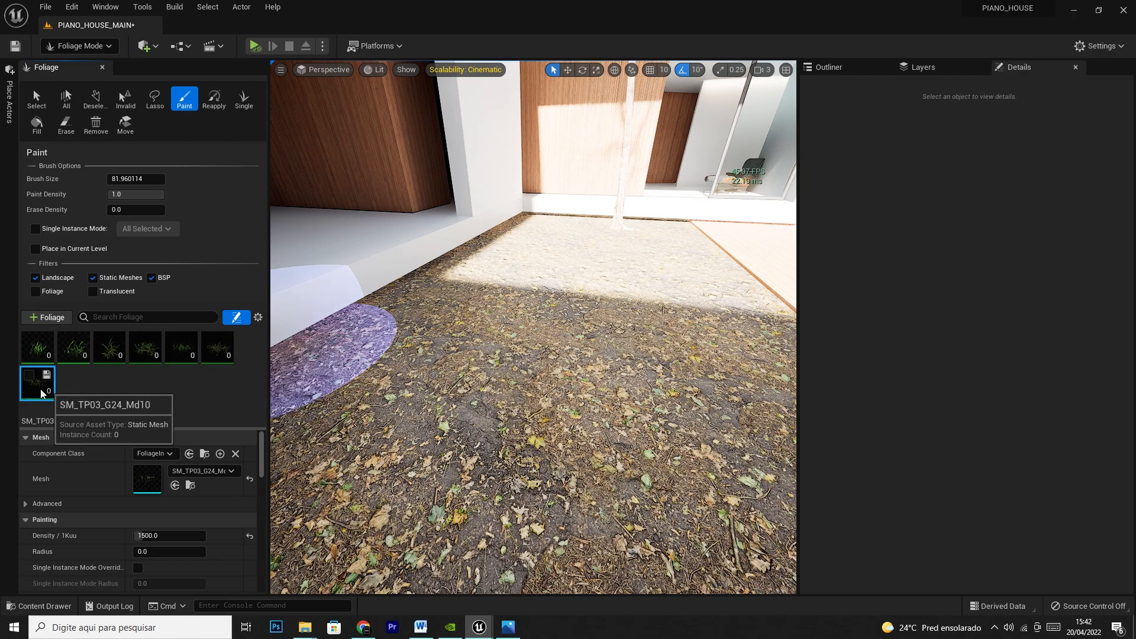
Try one long foliage stroke from the near ground toward the deck and undo it
{"action": "mouse_move", "coordinate": [398, 431]}
{"action": "left_mouse_down"}
{"action": "mouse_move", "coordinate": [596, 410]}
{"action": "mouse_move", "coordinate": [664, 345]}
{"action": "mouse_move", "coordinate": [601, 254]}
{"action": "mouse_move", "coordinate": [507, 291]}
{"action": "mouse_move", "coordinate": [412, 397]}
{"action": "mouse_move", "coordinate": [606, 256]}
{"action": "mouse_move", "coordinate": [690, 255]}
{"action": "left_mouse_up"}
{"action": "key", "text": "ctrl+z"}
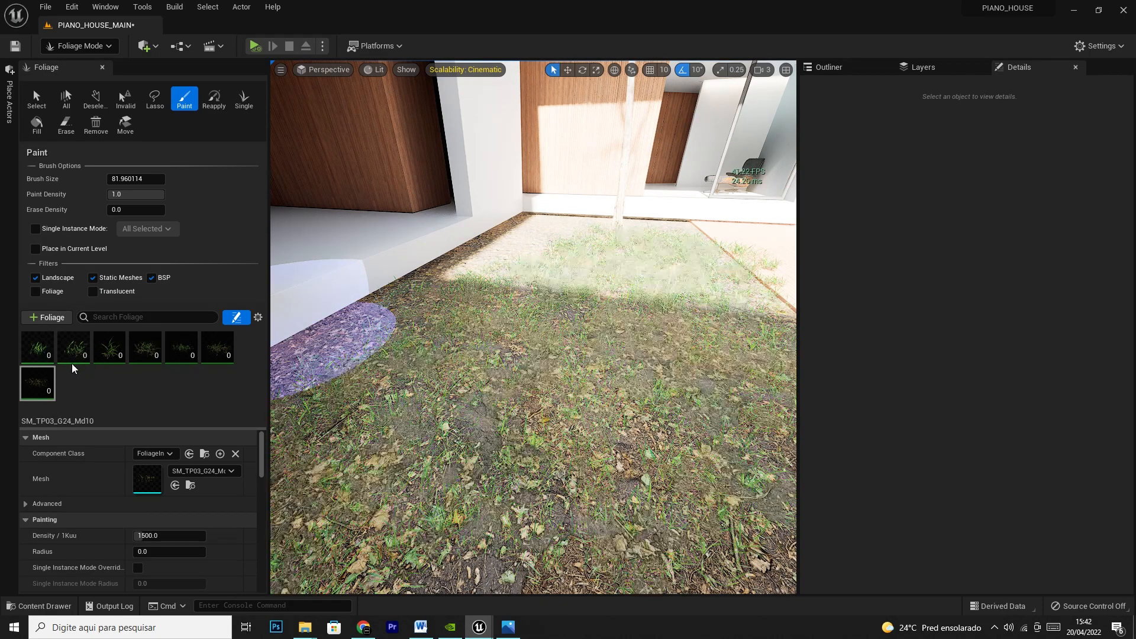
Enable the remaining five grass types, from SM_TP03_G16_Md05 to SM_TP03_G24_Md10, and paint all seven across the courtyard ground
{"action": "left_click", "coordinate": [117, 355]}
{"action": "left_click", "coordinate": [35, 382], "text": "shift"}
{"action": "mouse_move", "coordinate": [431, 405]}
{"action": "left_mouse_down"}
{"action": "mouse_move", "coordinate": [507, 299]}
{"action": "mouse_move", "coordinate": [655, 283]}
{"action": "mouse_move", "coordinate": [735, 431]}
{"action": "mouse_move", "coordinate": [406, 431]}
{"action": "mouse_move", "coordinate": [535, 258]}
{"action": "mouse_move", "coordinate": [573, 240]}
{"action": "left_mouse_up"}
{"action": "mouse_move", "coordinate": [675, 280]}
{"action": "left_mouse_down"}
{"action": "mouse_move", "coordinate": [507, 348]}
{"action": "mouse_move", "coordinate": [367, 370]}
{"action": "left_mouse_up"}
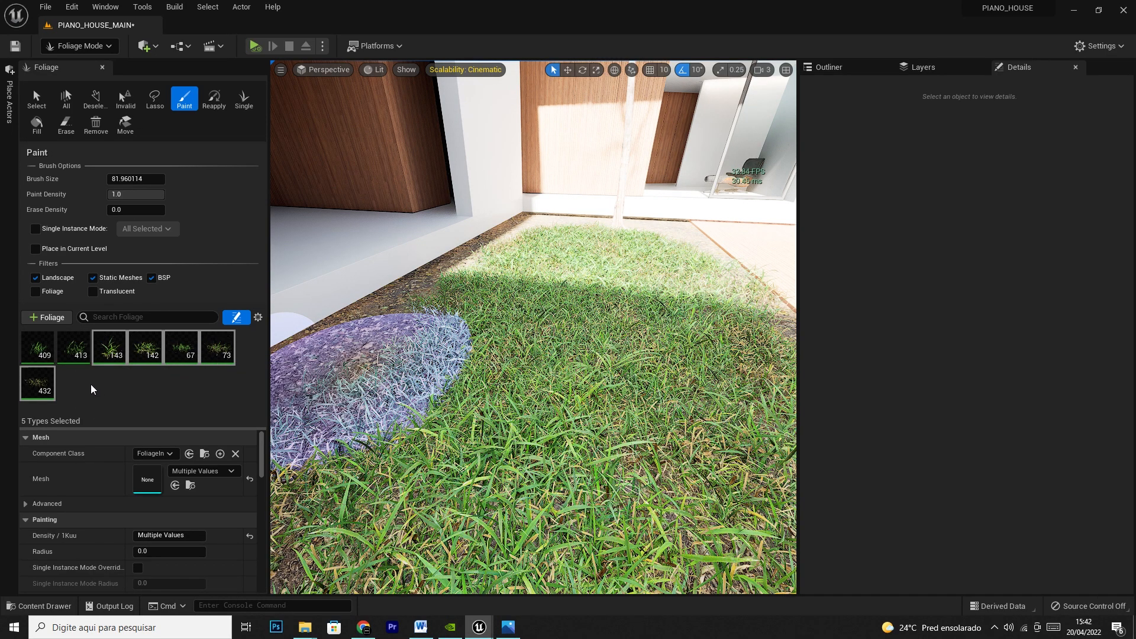
{"action": "mouse_move", "coordinate": [609, 408]}
{"action": "right_mouse_down"}
{"action": "mouse_move", "coordinate": [609, 521]}
{"action": "mouse_move", "coordinate": [609, 431]}
{"action": "mouse_move", "coordinate": [627, 461]}
{"action": "mouse_move", "coordinate": [609, 437]}
{"action": "right_mouse_up"}
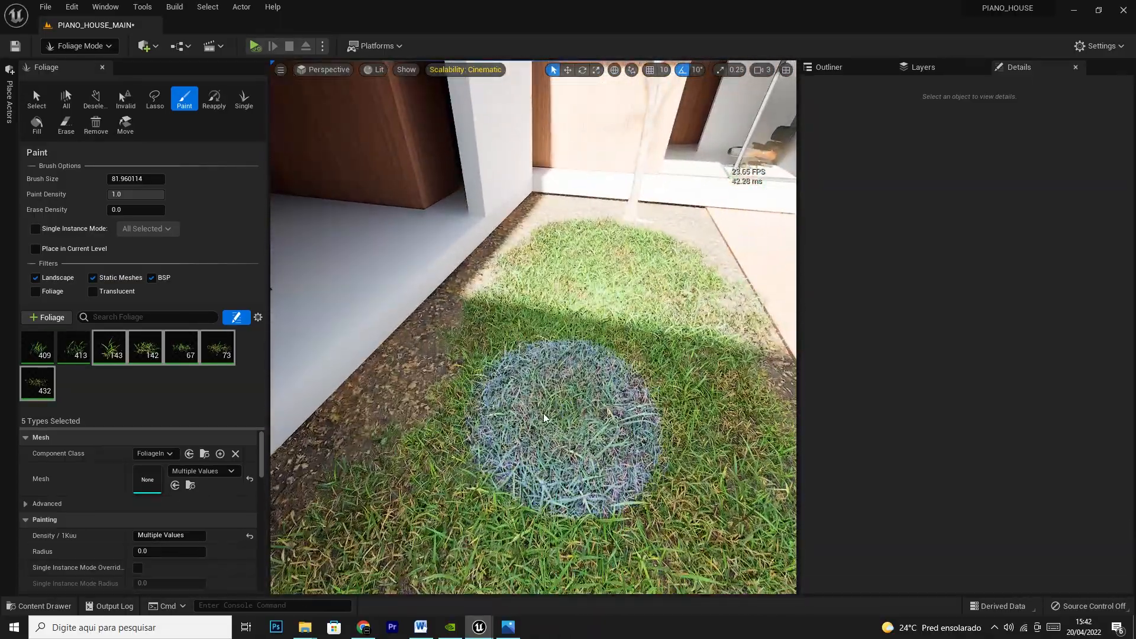
Undo the painted grass, select all seven grass types, and reset their Scale X to the default 1.0
{"action": "key", "text": "ctrl+z"}
{"action": "left_click", "coordinate": [37, 351]}
{"action": "left_click", "coordinate": [74, 357], "text": "ctrl"}
{"action": "left_click", "coordinate": [38, 360]}
{"action": "left_click", "coordinate": [37, 391], "text": "shift"}
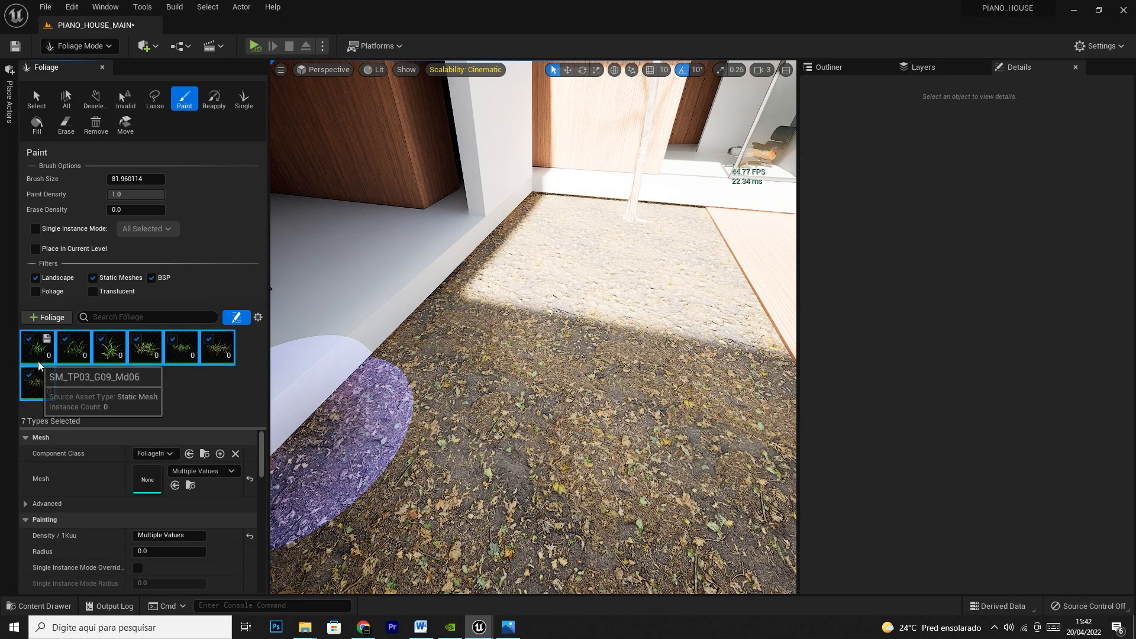
{"action": "scroll", "coordinate": [179, 553], "scroll_direction": "down", "scroll_amount": 3}
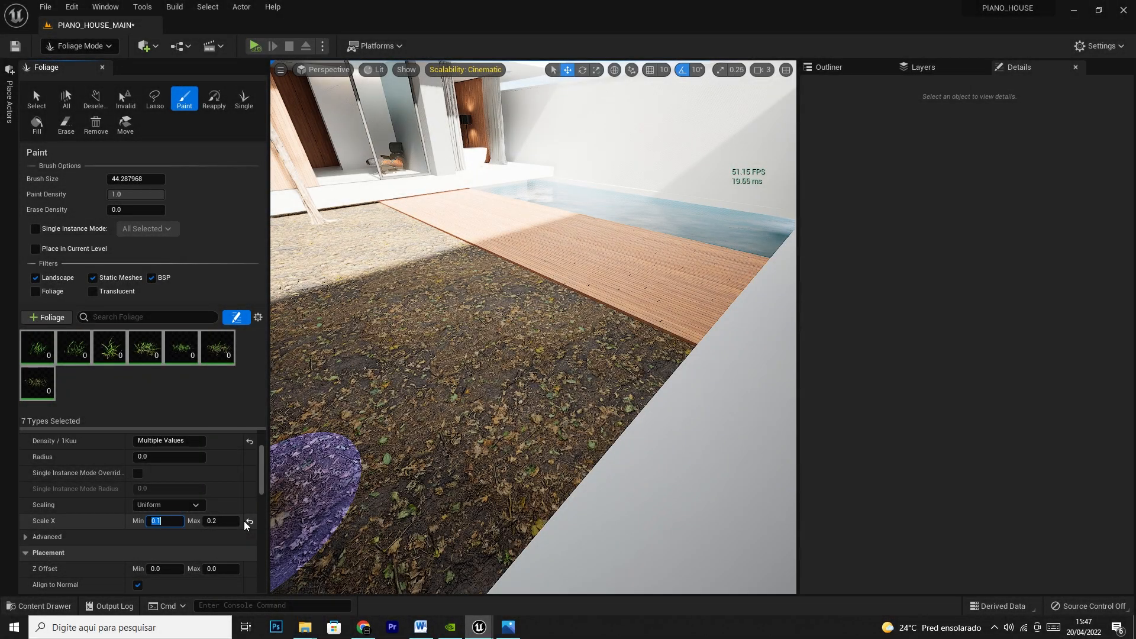
{"action": "left_click", "coordinate": [249, 521]}
Try painting all seven grass types at Scale X 1.0 across the courtyard ground and undo the strokes
{"action": "mouse_move", "coordinate": [609, 380]}
{"action": "left_mouse_down"}
{"action": "mouse_move", "coordinate": [364, 274]}
{"action": "mouse_move", "coordinate": [453, 311]}
{"action": "mouse_move", "coordinate": [368, 236]}
{"action": "mouse_move", "coordinate": [314, 264]}
{"action": "left_mouse_up"}
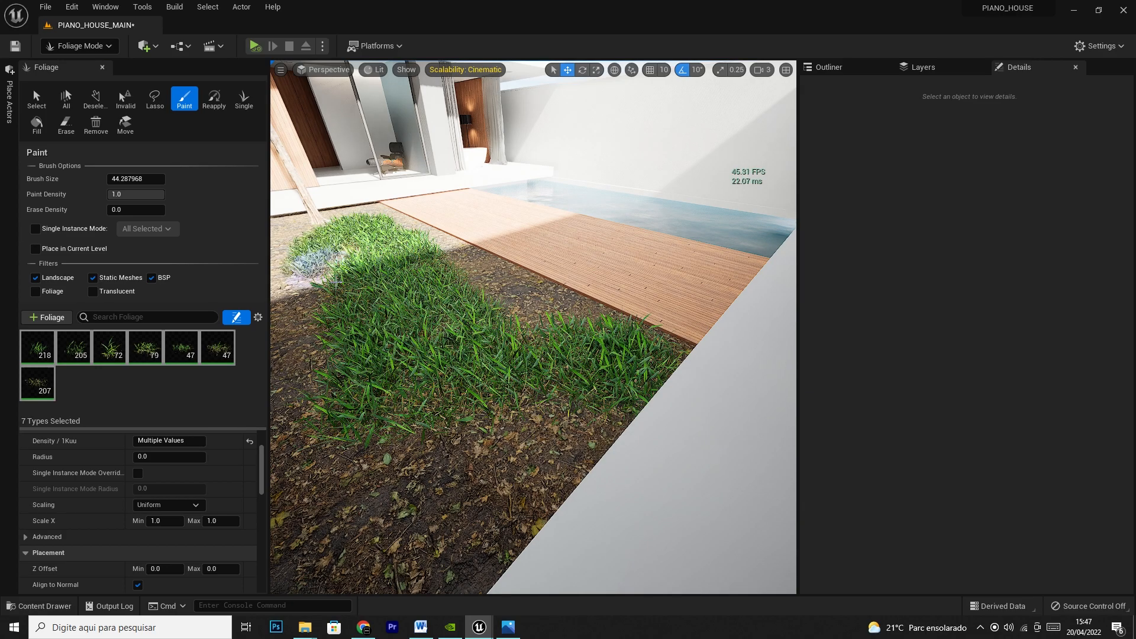
{"action": "right_click_drag", "start_coordinate": [314, 264], "coordinate": [249, 266]}
{"action": "right_click_drag", "start_coordinate": [445, 266], "coordinate": [414, 267]}
{"action": "mouse_move", "coordinate": [446, 328]}
{"action": "left_mouse_down"}
{"action": "mouse_move", "coordinate": [428, 231]}
{"action": "mouse_move", "coordinate": [443, 220]}
{"action": "mouse_move", "coordinate": [518, 365]}
{"action": "left_mouse_up"}
{"action": "key", "text": "ctrl+z"}
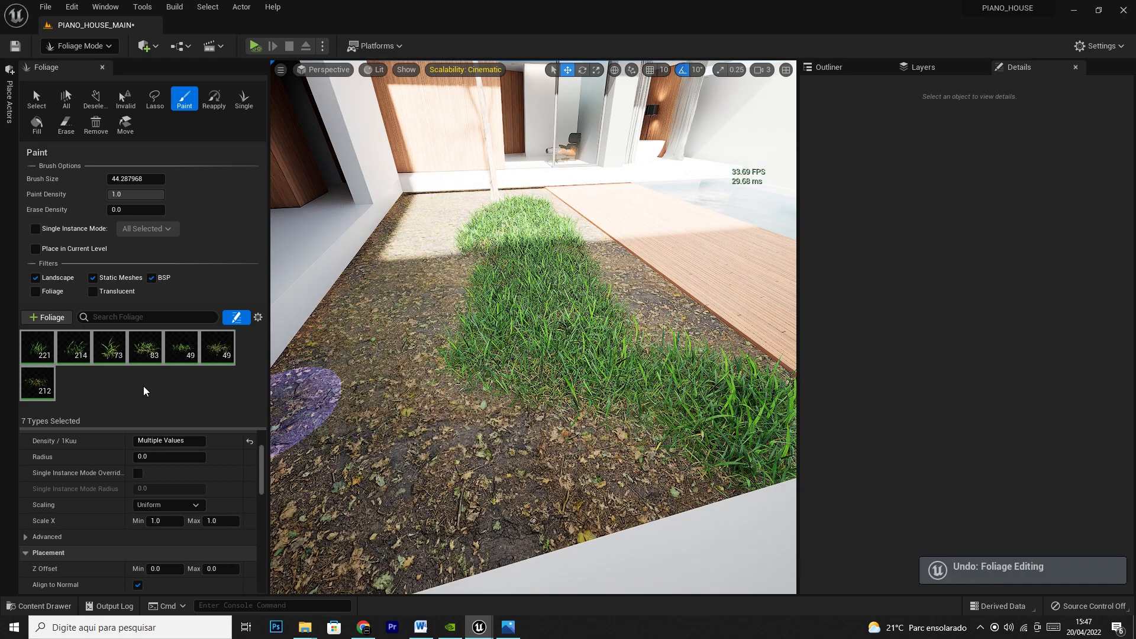
{"action": "key", "text": "ctrl+z"}
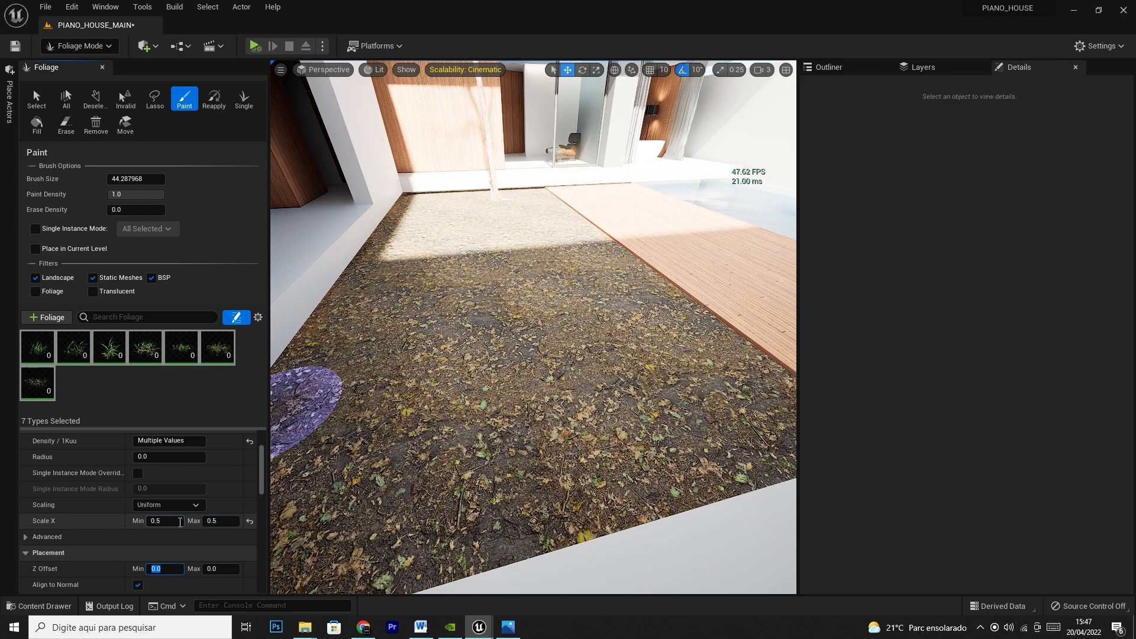
Set Scale X to 0.5 minimum and maximum for all seven grass types and paint them over the whole courtyard ground
{"action": "mouse_move", "coordinate": [485, 391]}
{"action": "left_mouse_down"}
{"action": "mouse_move", "coordinate": [672, 337]}
{"action": "mouse_move", "coordinate": [538, 214]}
{"action": "left_mouse_up"}
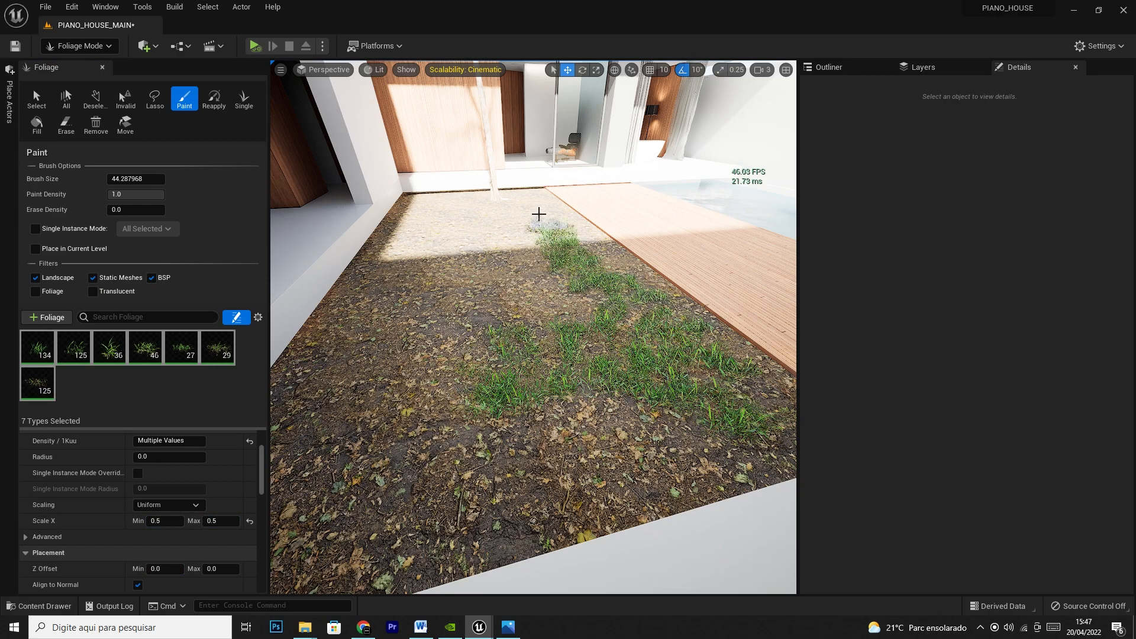
{"action": "mouse_move", "coordinate": [416, 204]}
{"action": "left_mouse_down"}
{"action": "mouse_move", "coordinate": [317, 381]}
{"action": "mouse_move", "coordinate": [505, 392]}
{"action": "mouse_move", "coordinate": [446, 325]}
{"action": "mouse_move", "coordinate": [473, 229]}
{"action": "left_mouse_up"}
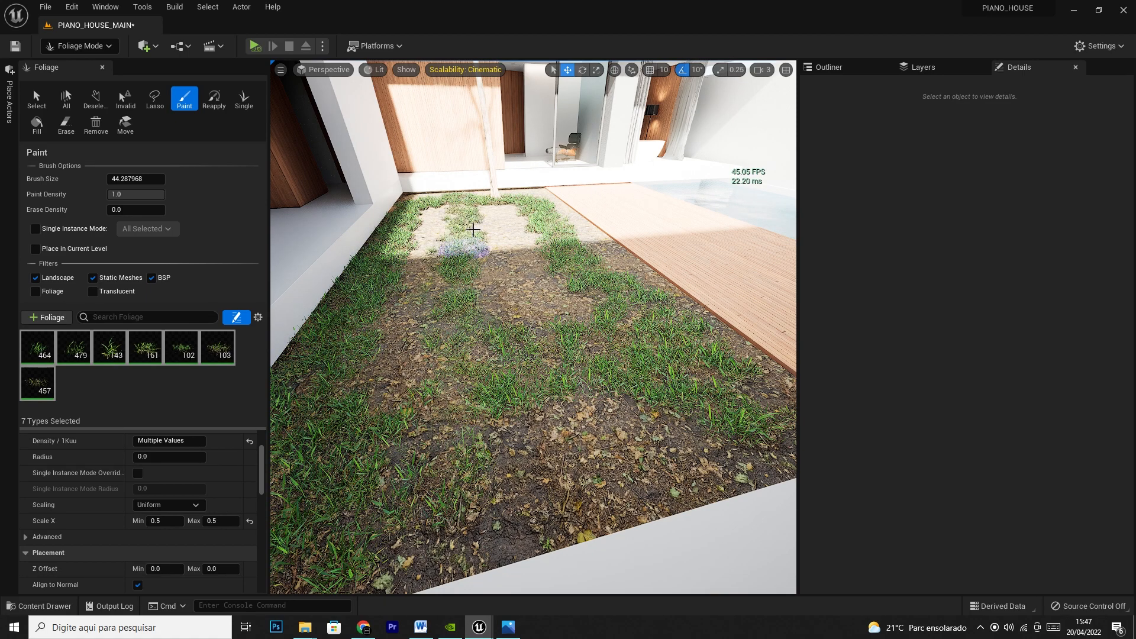
{"action": "mouse_move", "coordinate": [431, 300]}
{"action": "left_mouse_down"}
{"action": "mouse_move", "coordinate": [355, 418]}
{"action": "mouse_move", "coordinate": [441, 261]}
{"action": "mouse_move", "coordinate": [557, 330]}
{"action": "mouse_move", "coordinate": [520, 241]}
{"action": "left_mouse_up"}
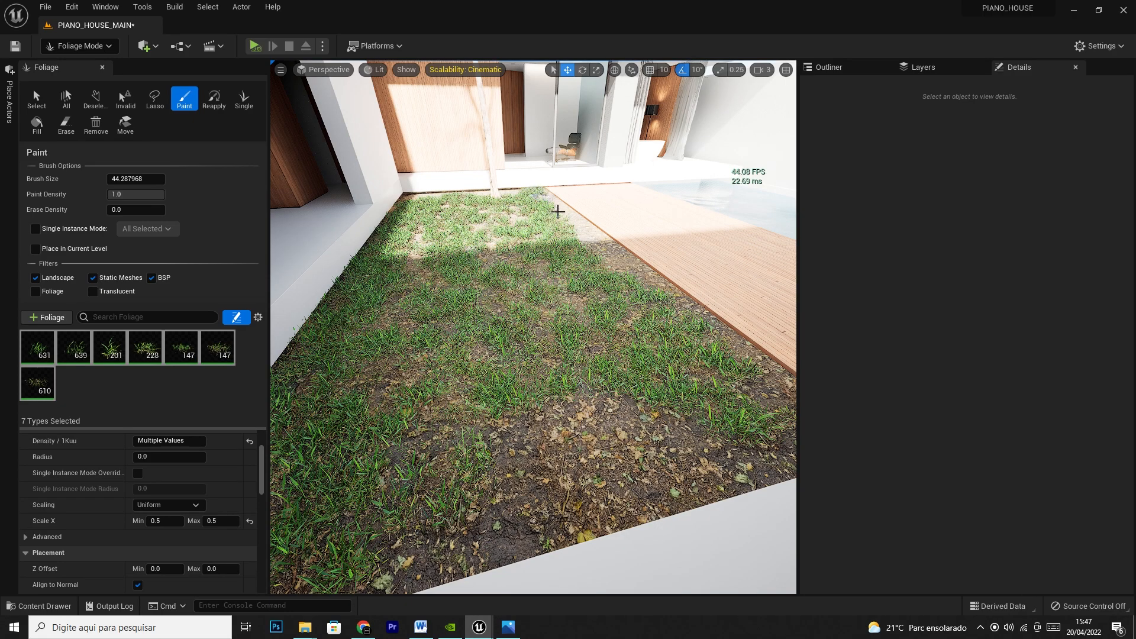
{"action": "mouse_move", "coordinate": [620, 268]}
{"action": "left_mouse_down"}
{"action": "mouse_move", "coordinate": [735, 398]}
{"action": "mouse_move", "coordinate": [461, 514]}
{"action": "mouse_move", "coordinate": [611, 444]}
{"action": "mouse_move", "coordinate": [520, 292]}
{"action": "mouse_move", "coordinate": [447, 213]}
{"action": "left_mouse_up"}
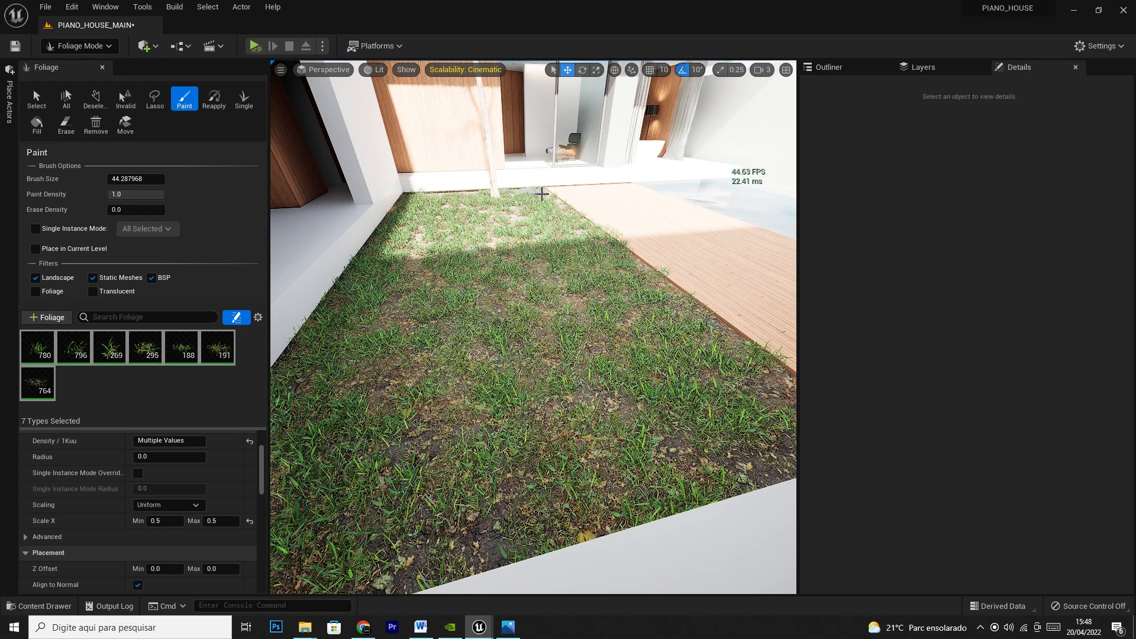
{"action": "mouse_move", "coordinate": [614, 267]}
{"action": "left_mouse_down"}
{"action": "mouse_move", "coordinate": [724, 404]}
{"action": "mouse_move", "coordinate": [421, 506]}
{"action": "mouse_move", "coordinate": [517, 395]}
{"action": "left_mouse_up"}
{"action": "mouse_move", "coordinate": [517, 395]}
{"action": "right_mouse_down"}
{"action": "mouse_move", "coordinate": [517, 355]}
{"action": "mouse_move", "coordinate": [533, 349]}
{"action": "mouse_move", "coordinate": [409, 320]}
{"action": "mouse_move", "coordinate": [450, 325]}
{"action": "right_mouse_up"}
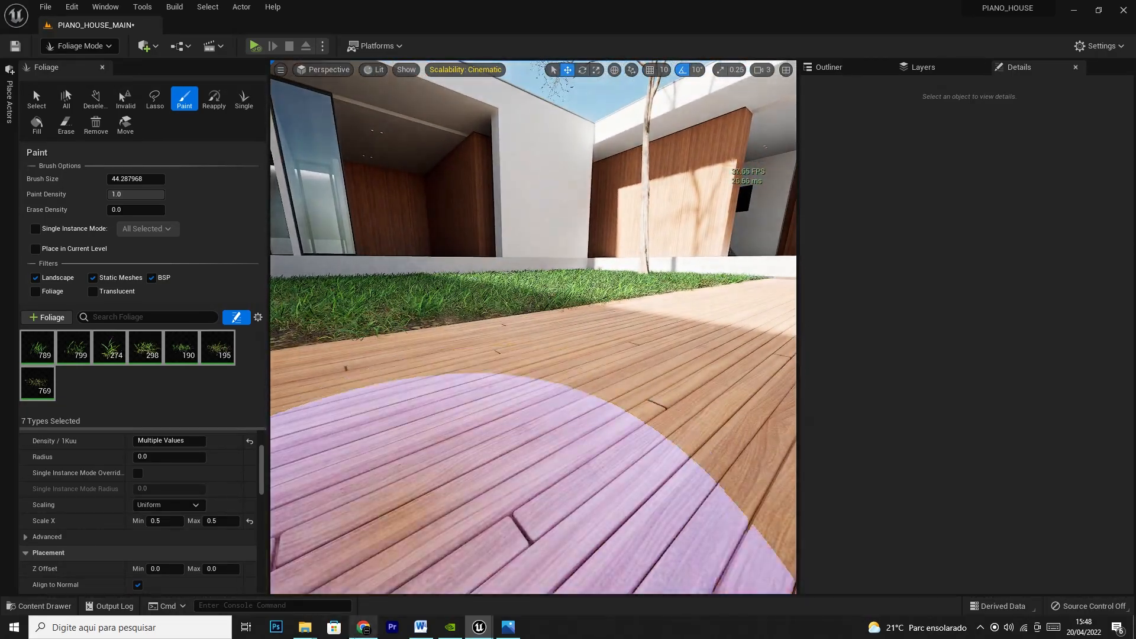
Compare the painted lawn with the reference photo 0019.jpg and undo all the grass strokes
{"action": "left_click", "coordinate": [507, 626]}
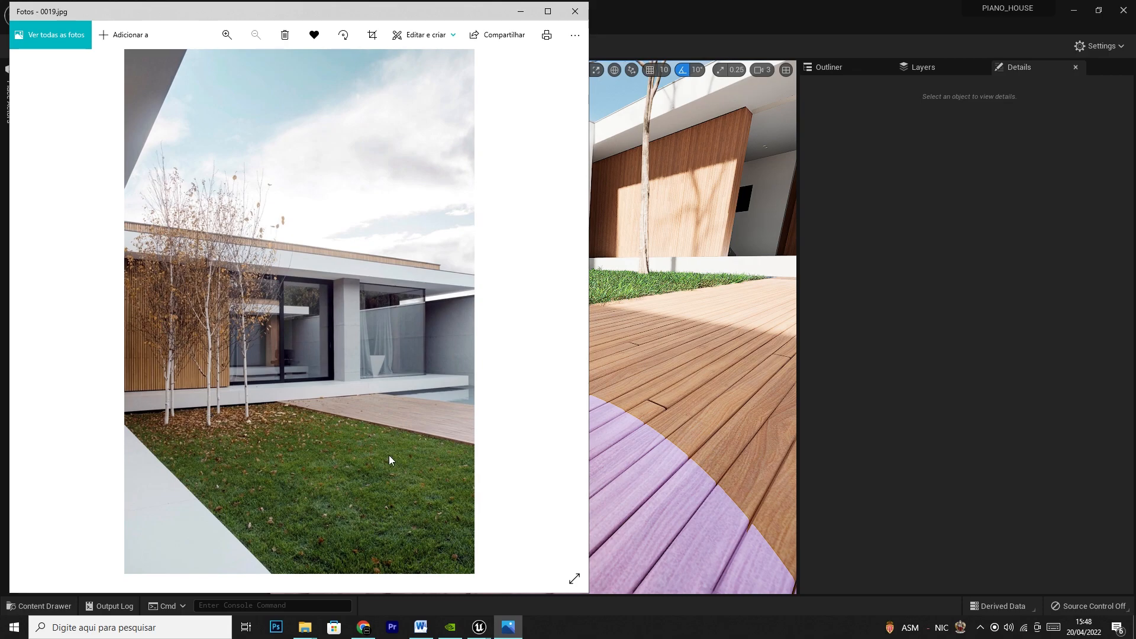
{"action": "left_click", "coordinate": [517, 10]}
{"action": "right_click_drag", "start_coordinate": [519, 94], "coordinate": [549, 259]}
{"action": "key", "text": "ctrl+z"}
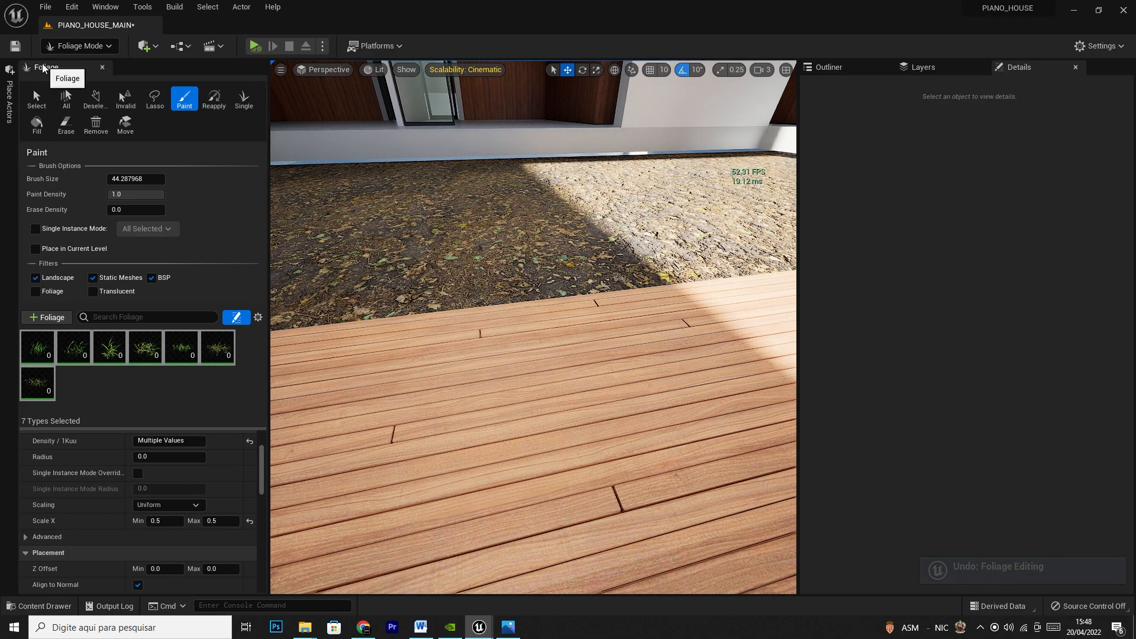
Switch to Select Mode and lower the courtyard ground SM_Floor__Object039 along Z to about 4
{"action": "left_click", "coordinate": [77, 48]}
{"action": "left_click", "coordinate": [78, 65]}
{"action": "left_click", "coordinate": [367, 195]}
{"action": "right_click_drag", "start_coordinate": [367, 196], "coordinate": [379, 134]}
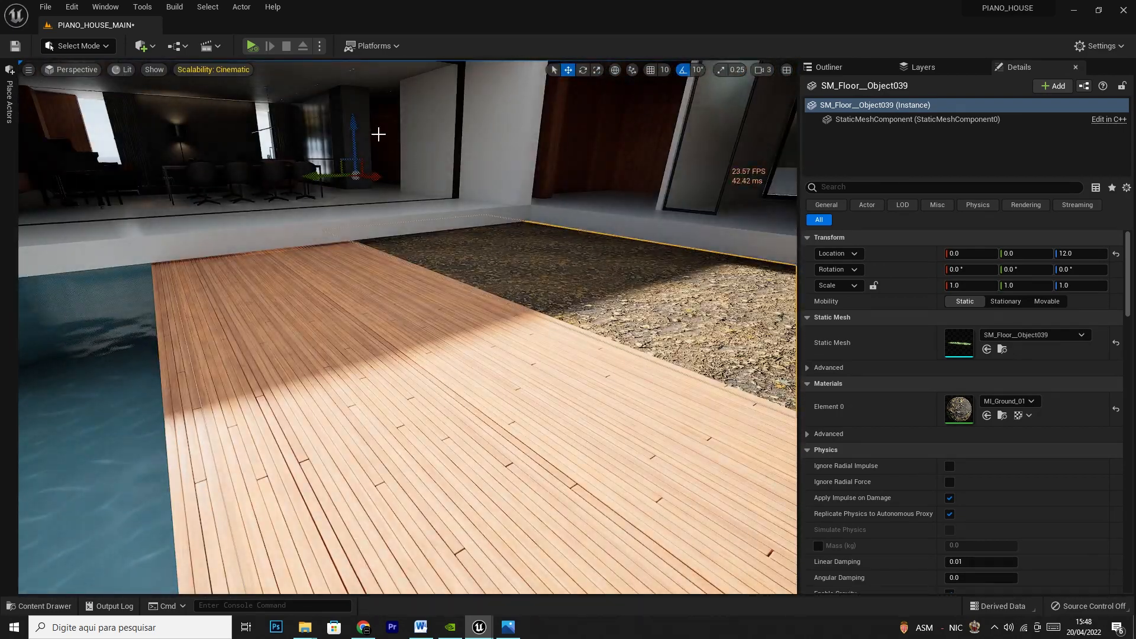
{"action": "left_click_drag", "start_coordinate": [355, 134], "coordinate": [357, 142]}
{"action": "right_click_drag", "start_coordinate": [357, 143], "coordinate": [520, 193]}
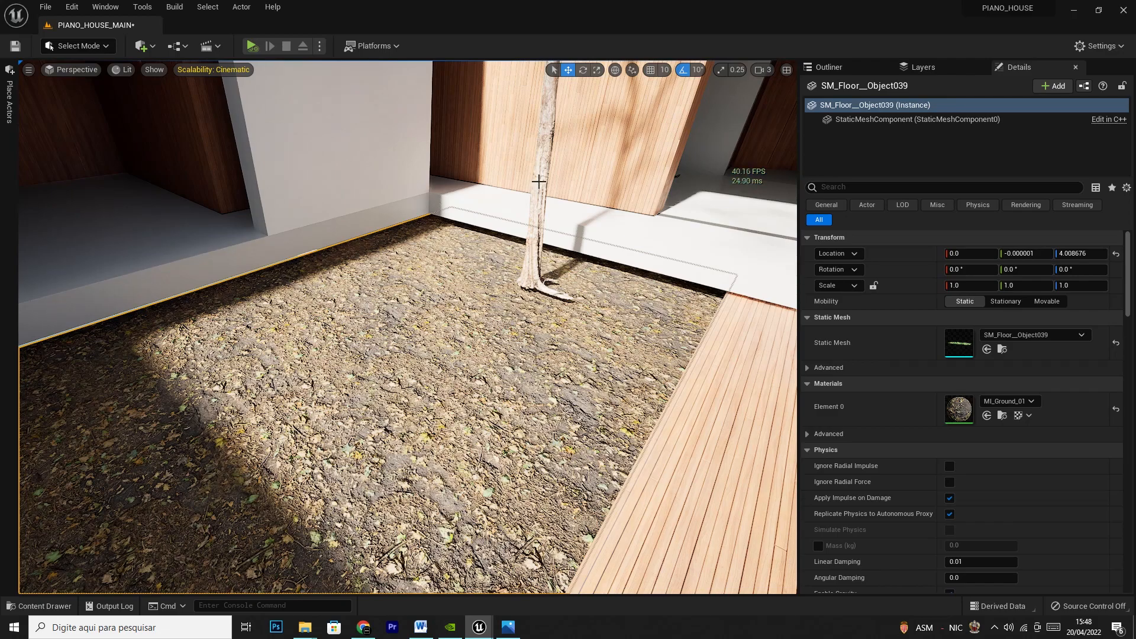
Check the base of the courtyard tree against the lowered ground and return to Foliage Mode
{"action": "left_click", "coordinate": [537, 217]}
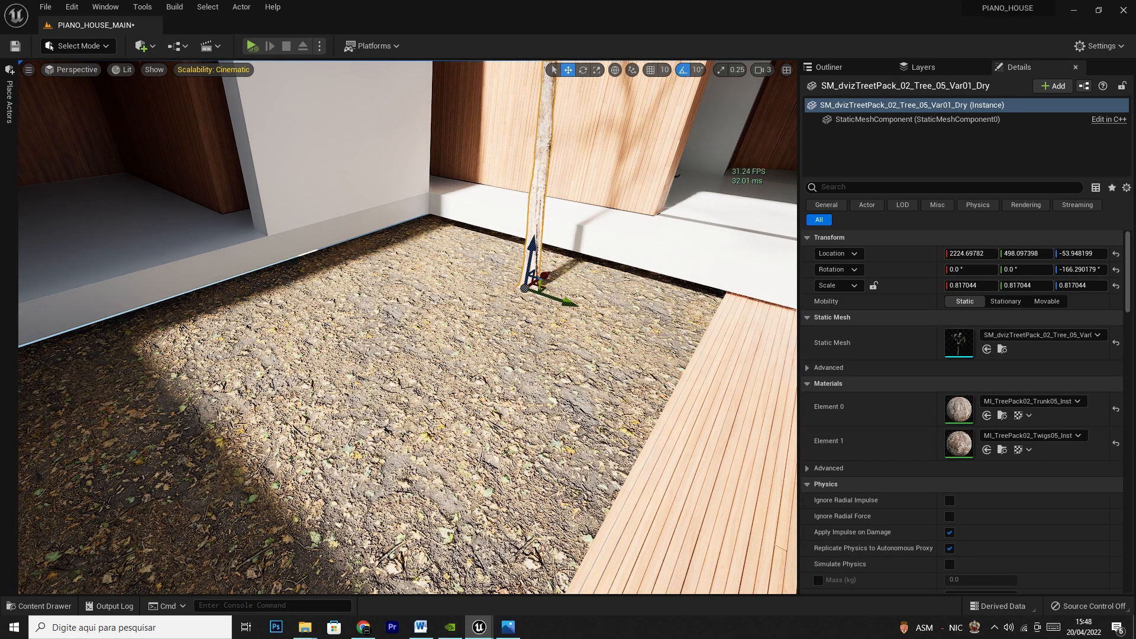
{"action": "left_click", "coordinate": [400, 265]}
{"action": "left_click", "coordinate": [95, 46]}
{"action": "left_click", "coordinate": [89, 98]}
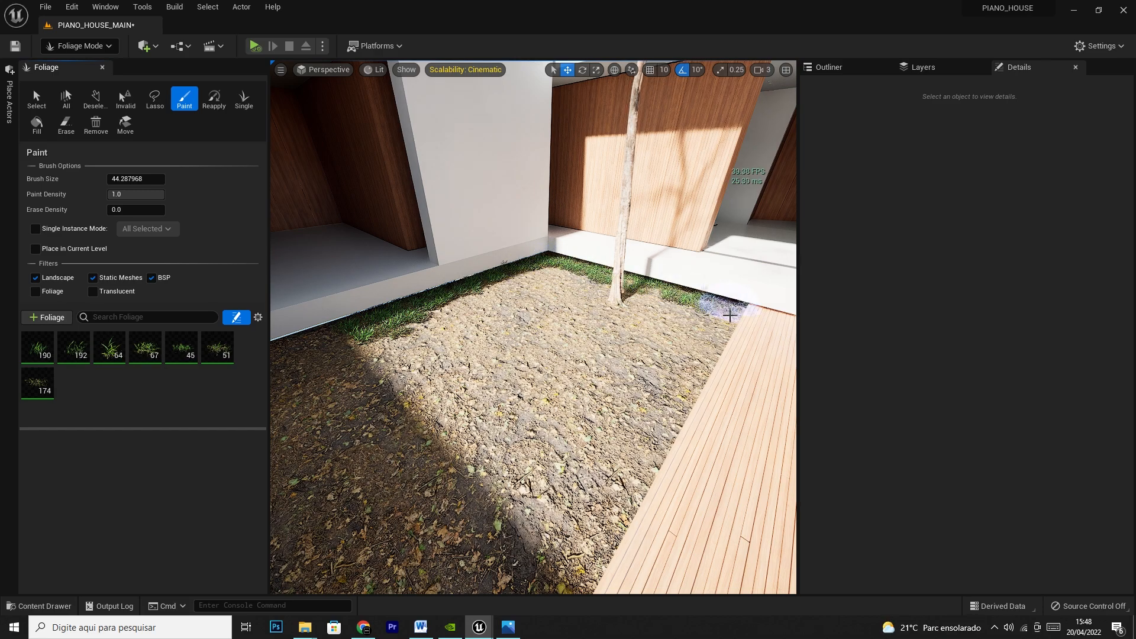
Paint the grass along the courtyard edges and across the ground, inspect it up close, and undo the strokes
{"action": "mouse_move", "coordinate": [708, 362]}
{"action": "left_mouse_down"}
{"action": "mouse_move", "coordinate": [680, 432]}
{"action": "mouse_move", "coordinate": [520, 544]}
{"action": "left_mouse_up"}
{"action": "mouse_move", "coordinate": [520, 545]}
{"action": "right_mouse_down"}
{"action": "mouse_move", "coordinate": [449, 520]}
{"action": "mouse_move", "coordinate": [450, 497]}
{"action": "mouse_move", "coordinate": [450, 515]}
{"action": "mouse_move", "coordinate": [509, 515]}
{"action": "mouse_move", "coordinate": [508, 527]}
{"action": "mouse_move", "coordinate": [414, 514]}
{"action": "mouse_move", "coordinate": [458, 515]}
{"action": "mouse_move", "coordinate": [444, 550]}
{"action": "mouse_move", "coordinate": [539, 523]}
{"action": "mouse_move", "coordinate": [607, 465]}
{"action": "right_mouse_up"}
{"action": "key", "text": "q"}
{"action": "key", "text": "e"}
{"action": "key", "text": "e"}
{"action": "key", "text": "w"}
{"action": "key", "text": "w"}
{"action": "key", "text": "w"}
{"action": "key", "text": "s"}
{"action": "key", "text": "w"}
{"action": "key", "text": "ctrl+z"}
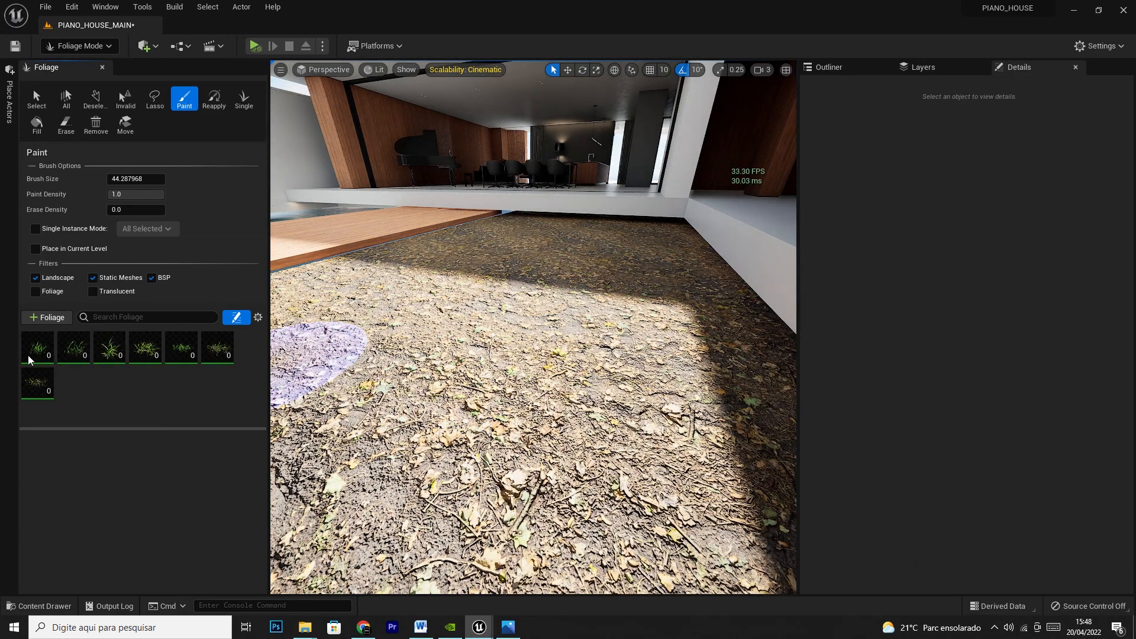
Set Scale X to a minimum of 0.5 and a maximum of 0.75 for the first two grass types
{"action": "left_click", "coordinate": [28, 359]}
{"action": "left_click", "coordinate": [69, 357], "text": "ctrl"}
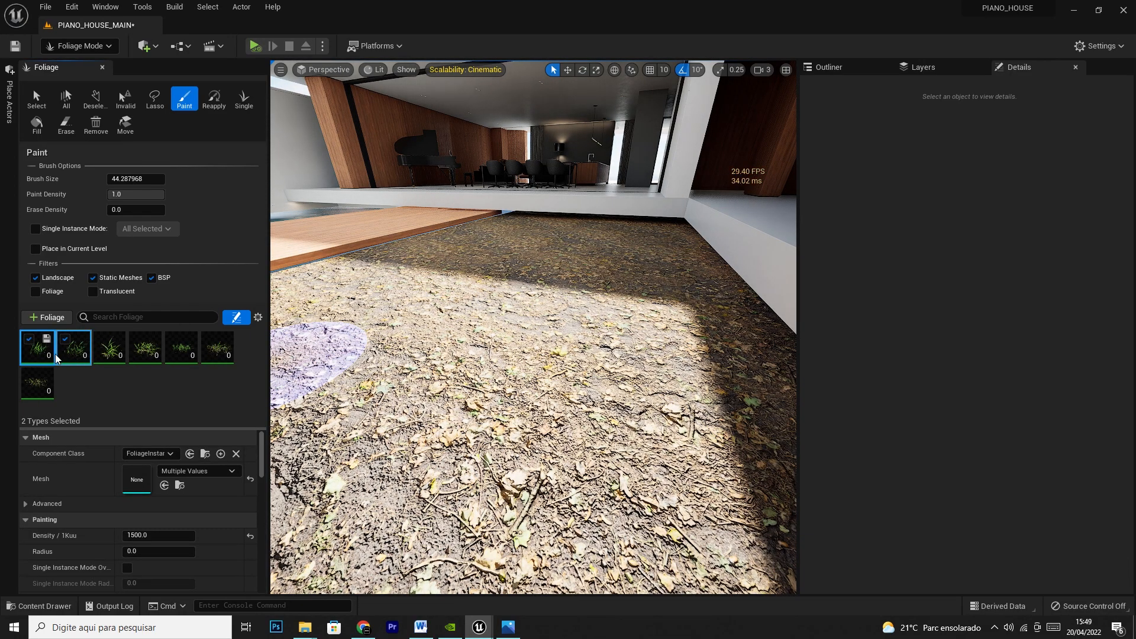
{"action": "scroll", "coordinate": [155, 544], "scroll_direction": "down", "scroll_amount": 2}
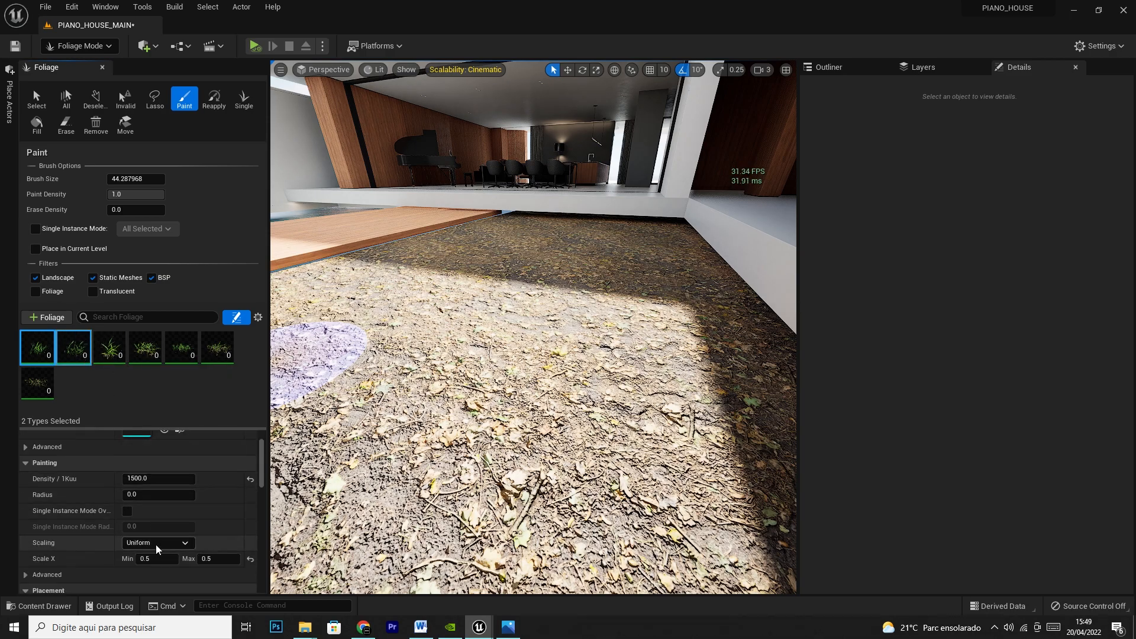
{"action": "left_click", "coordinate": [156, 558]}
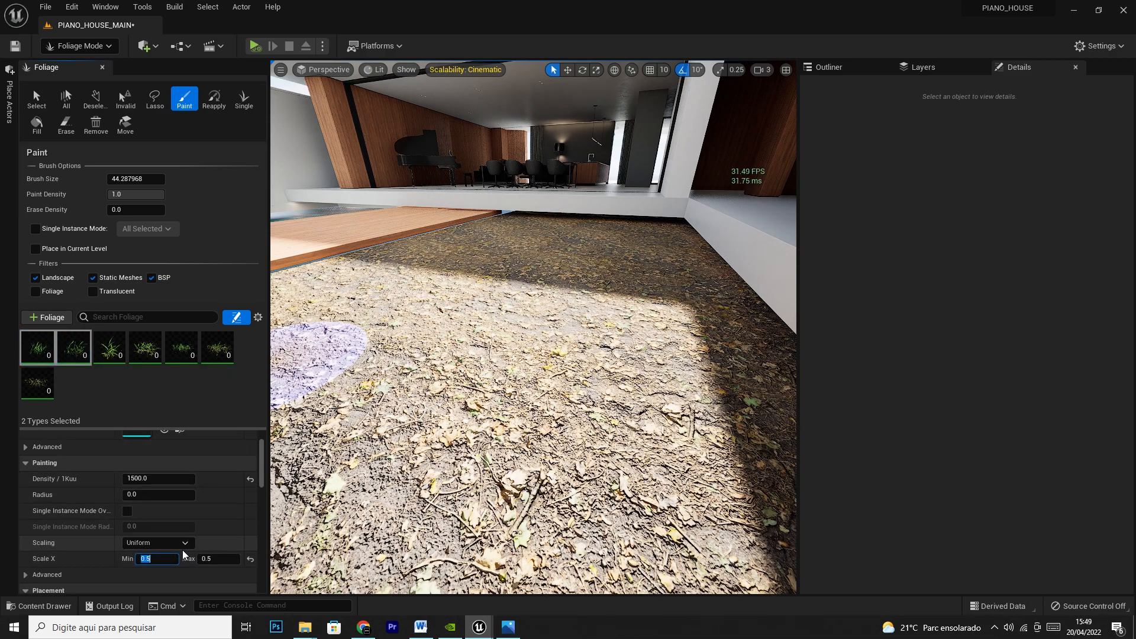
{"action": "type", "text": ".5"}
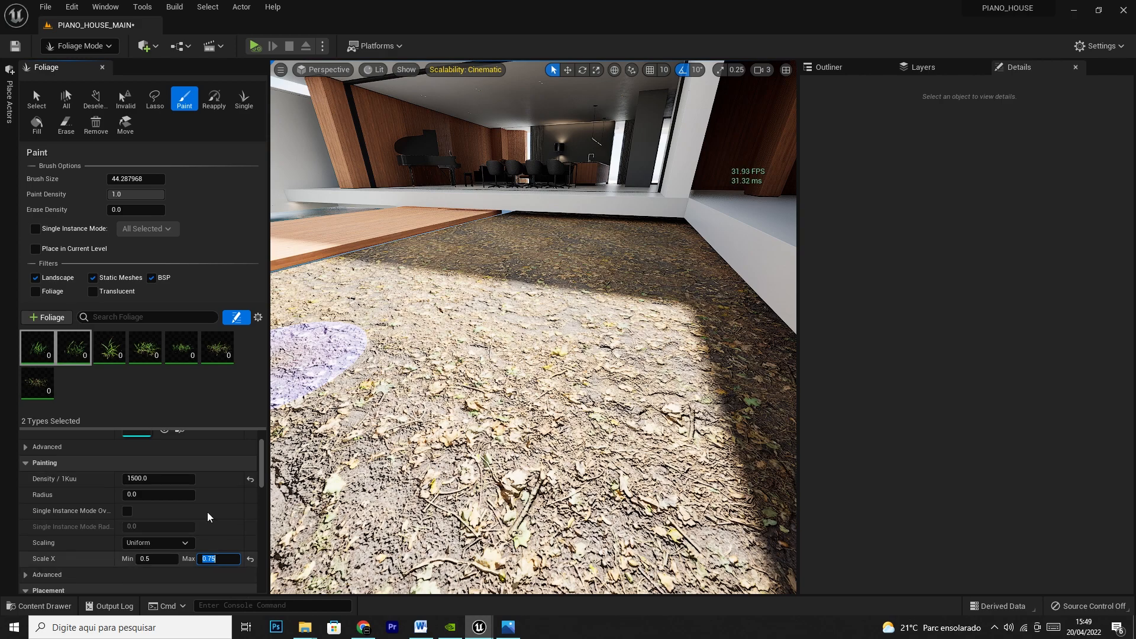
Set Scale X to 0.3–0.4 for the third and fourth grass types, 0.25–0.3 for the fifth and sixth, and 0.15–0.25 for SM_TP03_G24_Md10
{"action": "left_click", "coordinate": [101, 340]}
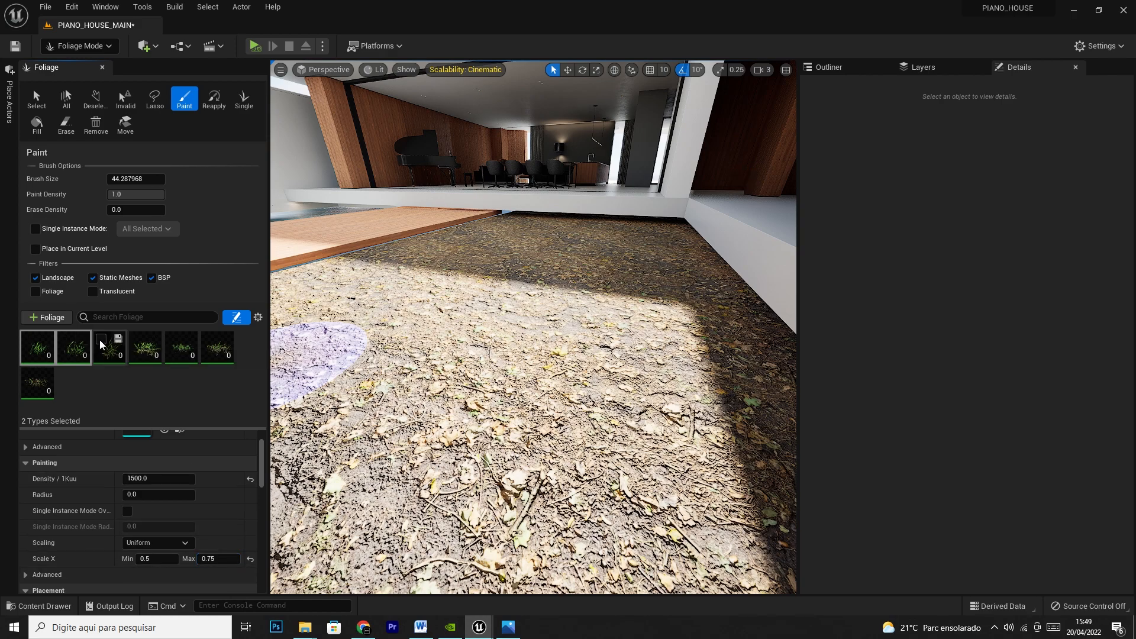
{"action": "left_click", "coordinate": [109, 349]}
{"action": "left_click", "coordinate": [144, 350], "text": "ctrl"}
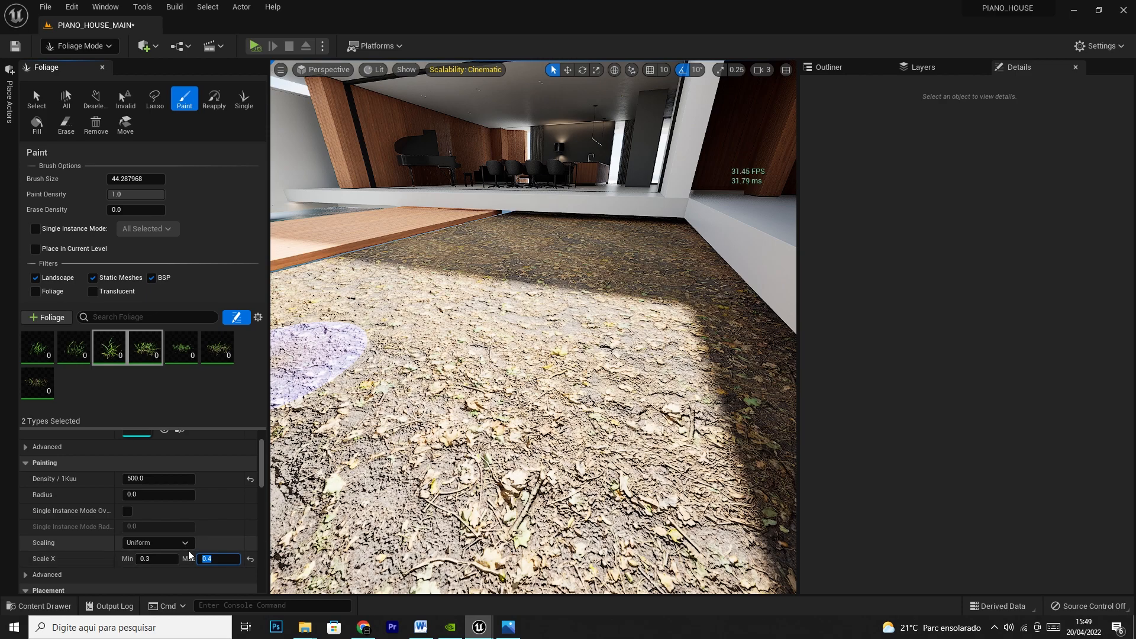
{"action": "left_click", "coordinate": [181, 348]}
{"action": "left_click", "coordinate": [218, 348], "text": "ctrl"}
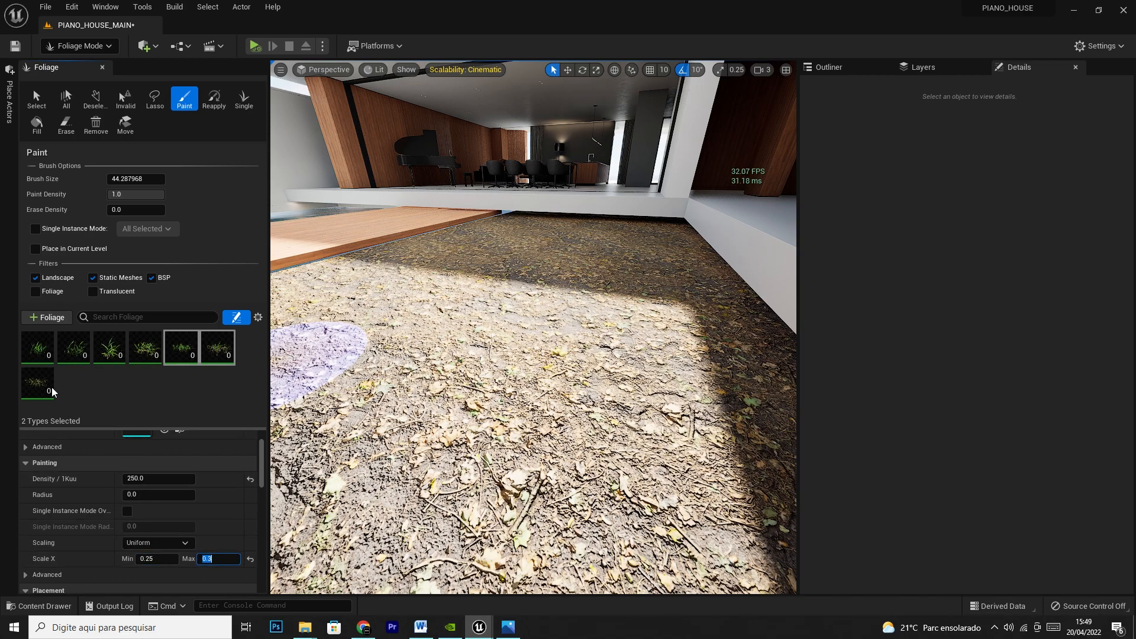
{"action": "left_click", "coordinate": [37, 386]}
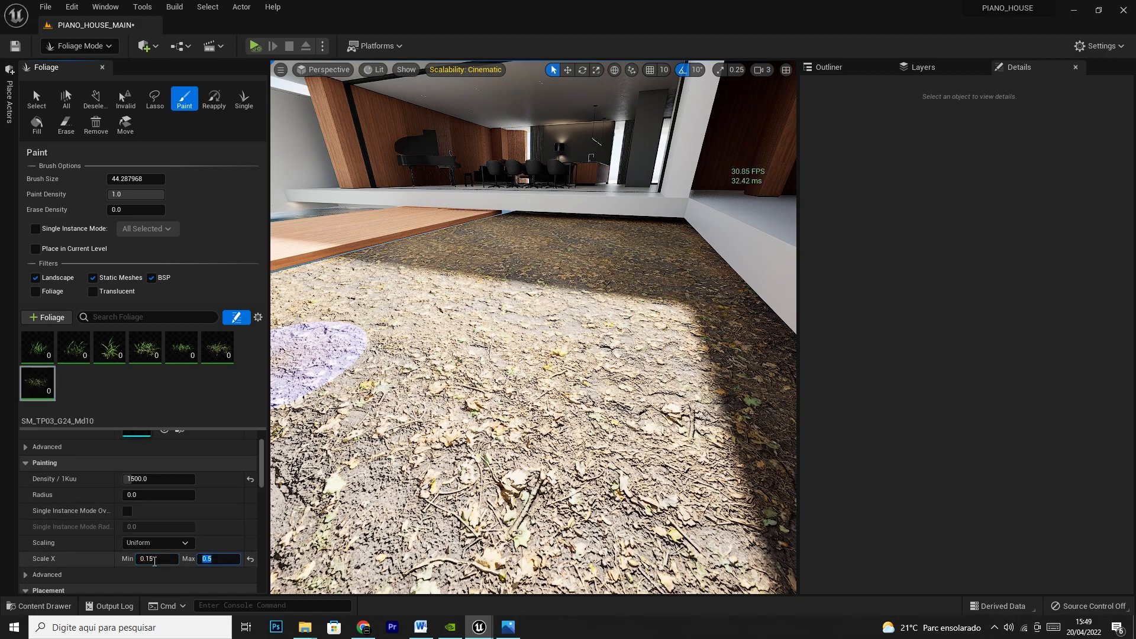
Try painting the courtyard ground with the varied grass scales and undo the strokes
{"action": "mouse_move", "coordinate": [459, 402]}
{"action": "left_mouse_down"}
{"action": "mouse_move", "coordinate": [497, 503]}
{"action": "mouse_move", "coordinate": [437, 414]}
{"action": "mouse_move", "coordinate": [599, 346]}
{"action": "mouse_move", "coordinate": [509, 302]}
{"action": "mouse_move", "coordinate": [654, 250]}
{"action": "mouse_move", "coordinate": [686, 366]}
{"action": "mouse_move", "coordinate": [643, 233]}
{"action": "left_mouse_up"}
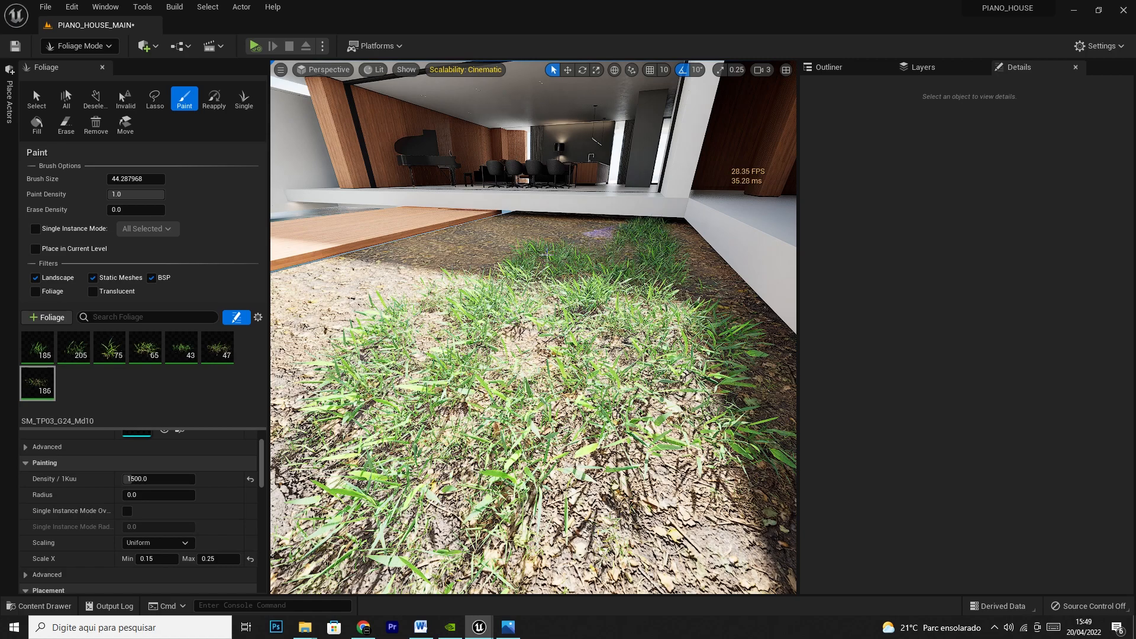
{"action": "left_click_drag", "start_coordinate": [391, 286], "coordinate": [345, 356]}
{"action": "key", "text": "ctrl+z"}
Review the first two types' scale, and set Scale X to 0.4–0.5 for the third and fourth and 0.2–0.3 for SM_TP03_G24_Md10
{"action": "left_click", "coordinate": [41, 353]}
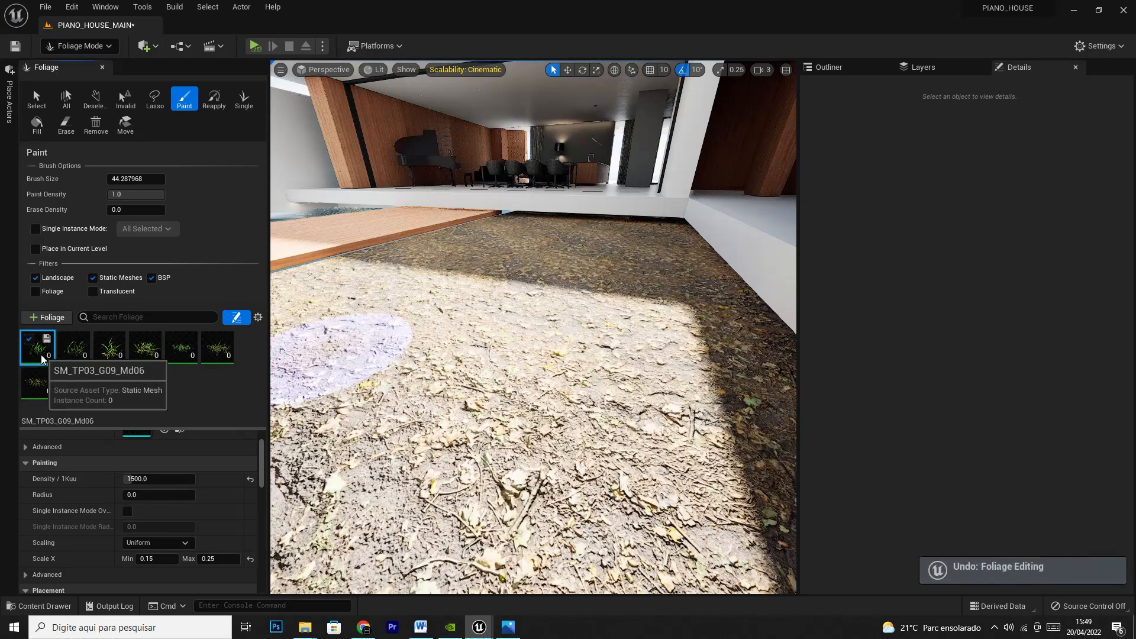
{"action": "left_click", "coordinate": [76, 355], "text": "ctrl"}
{"action": "left_click", "coordinate": [158, 559]}
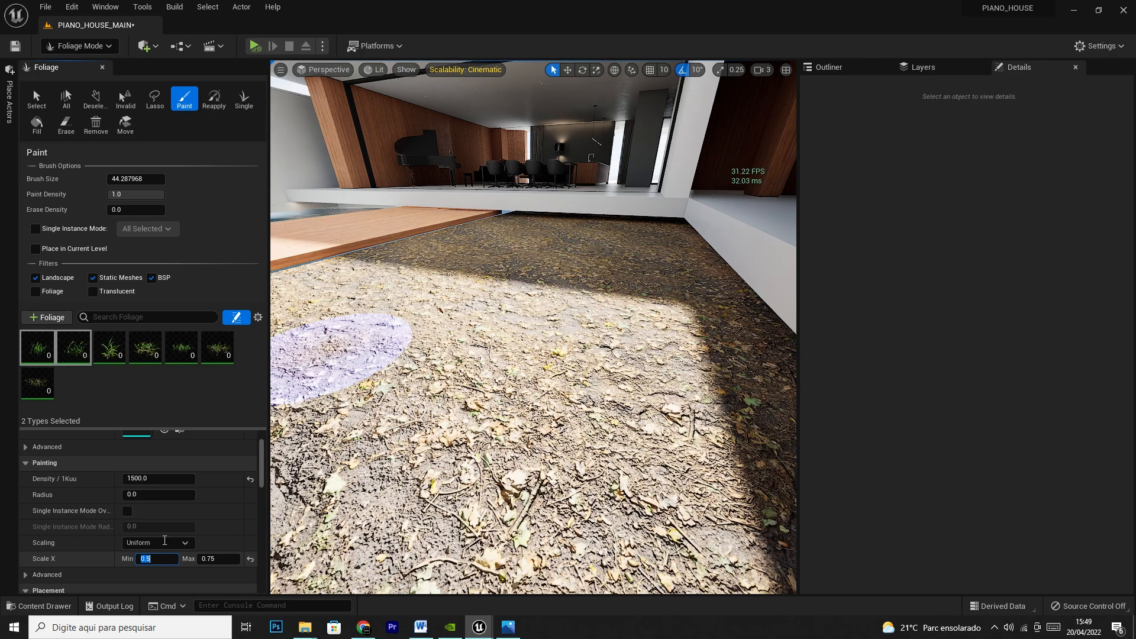
{"action": "left_click", "coordinate": [109, 347]}
{"action": "left_click", "coordinate": [145, 348], "text": "ctrl"}
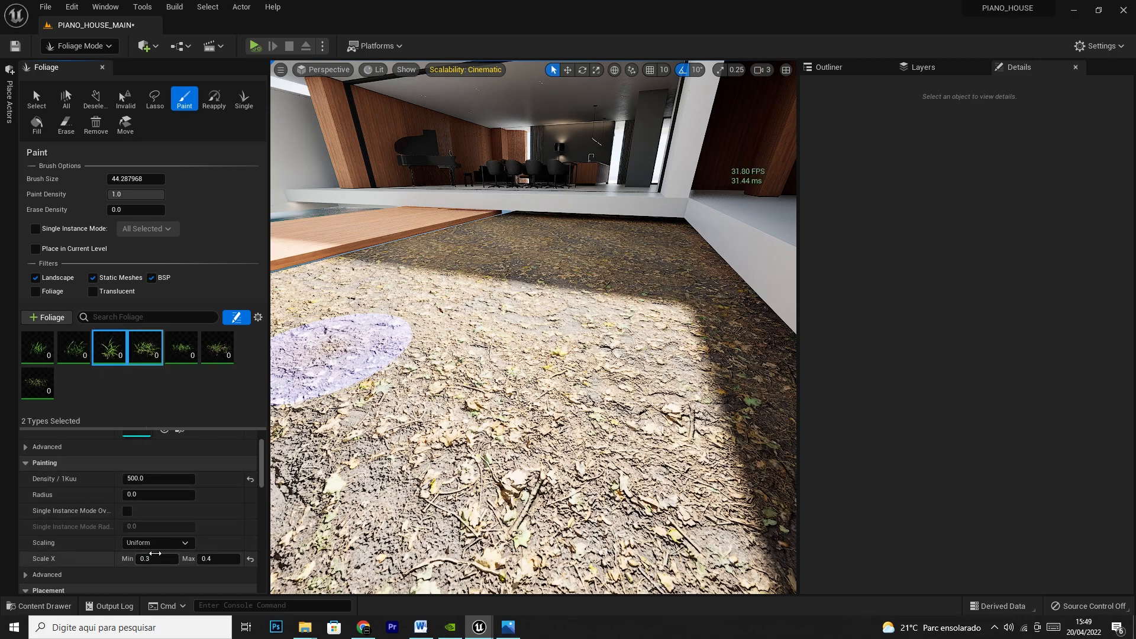
{"action": "key", "text": "Return"}
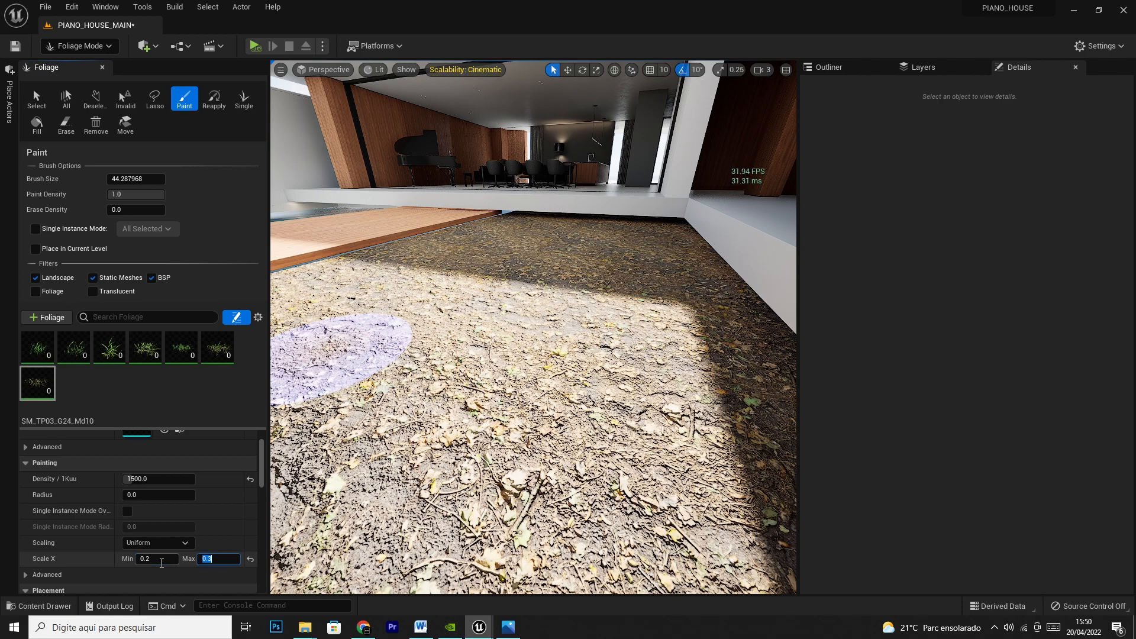
Try one grass stroke on the near ground with the enlarged scales and undo it
{"action": "mouse_move", "coordinate": [444, 444]}
{"action": "left_mouse_down"}
{"action": "mouse_move", "coordinate": [482, 266]}
{"action": "mouse_move", "coordinate": [380, 507]}
{"action": "mouse_move", "coordinate": [520, 319]}
{"action": "left_mouse_up"}
{"action": "key", "text": "ctrl+z"}
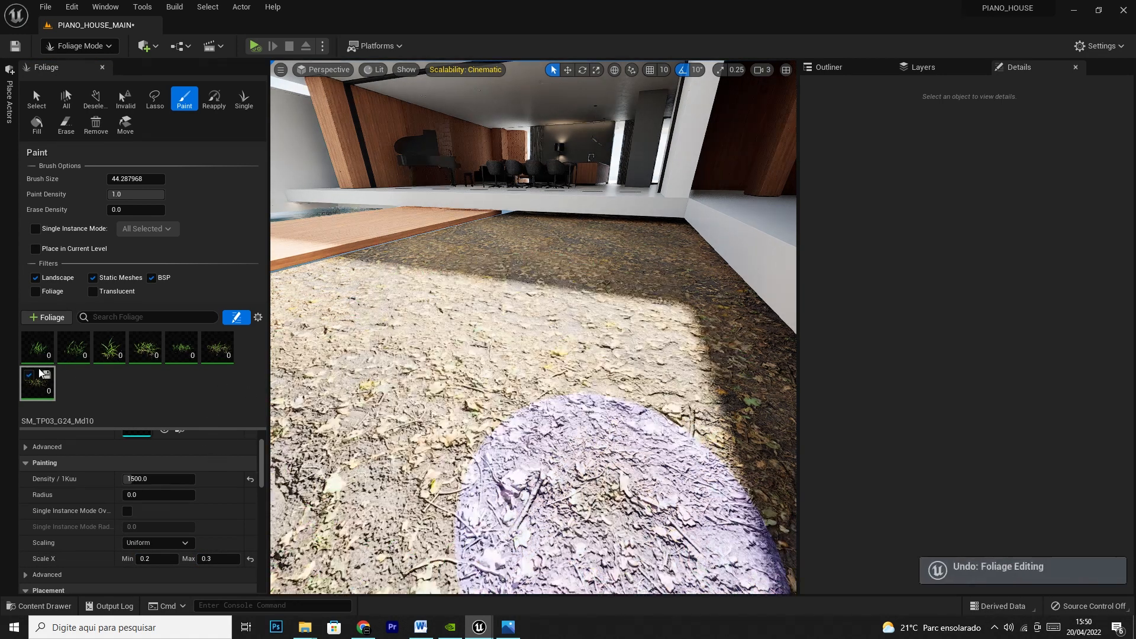
Set Density / 1Kuu to 2500 for the first two grass types and to 1500 for the third and fourth
{"action": "left_click", "coordinate": [38, 349]}
{"action": "left_click", "coordinate": [73, 348], "text": "ctrl"}
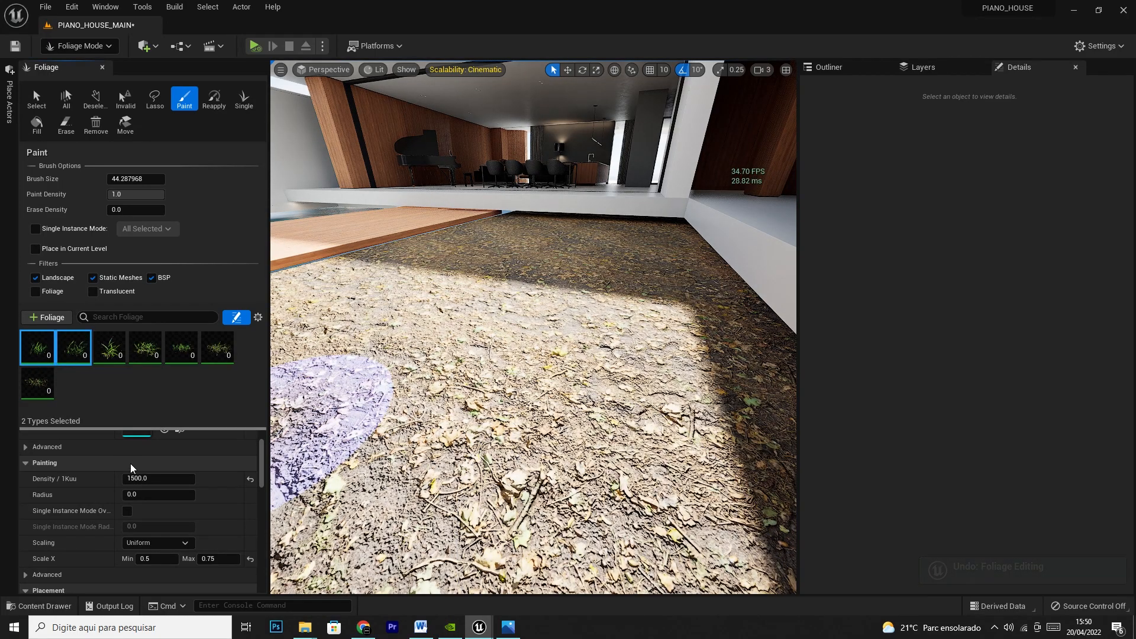
{"action": "left_click", "coordinate": [149, 479]}
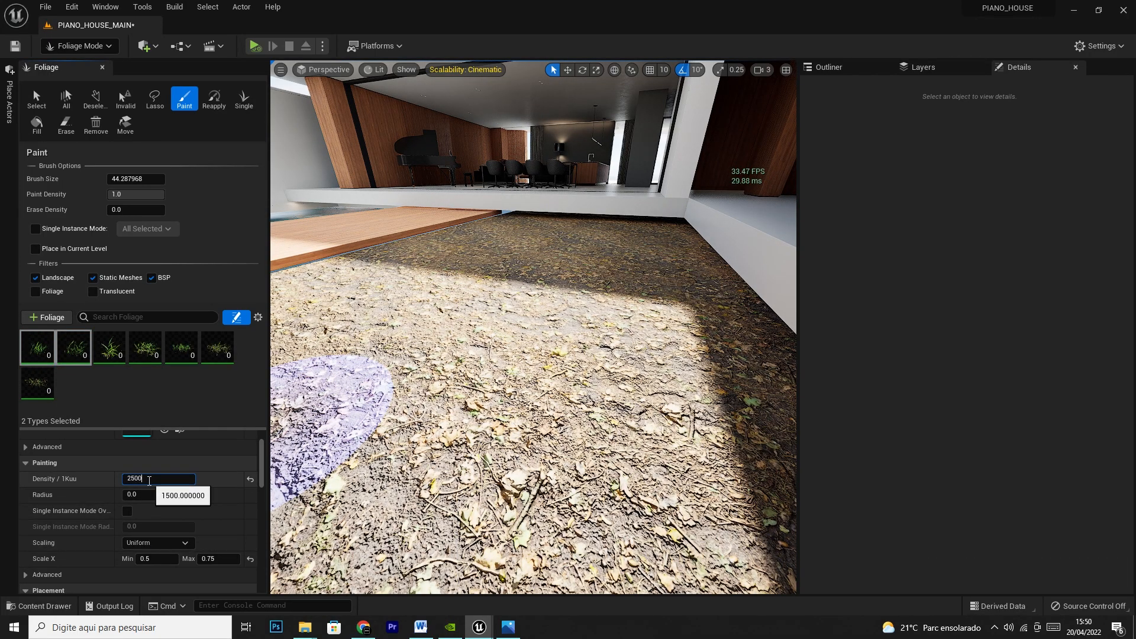
{"action": "left_click", "coordinate": [120, 358]}
{"action": "left_click", "coordinate": [145, 349], "text": "ctrl"}
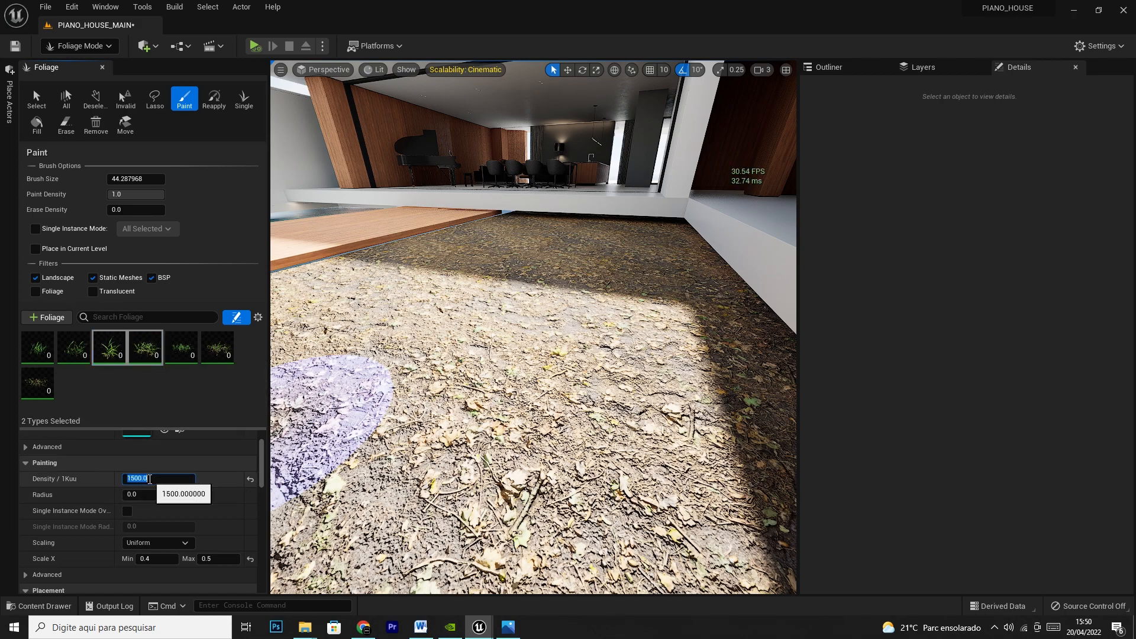
Set Density / 1Kuu to 1000 for the fifth and sixth grass types and to 500 for SM_TP03_G24_Md10
{"action": "left_click", "coordinate": [180, 349]}
{"action": "left_click", "coordinate": [217, 347], "text": "ctrl"}
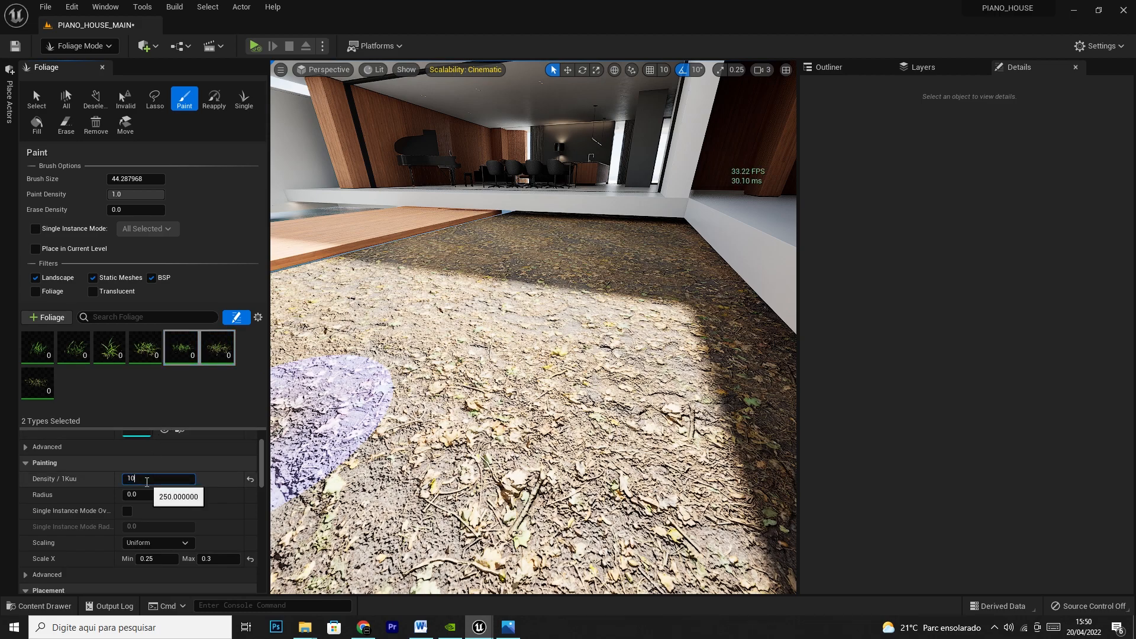
{"action": "left_click", "coordinate": [30, 371]}
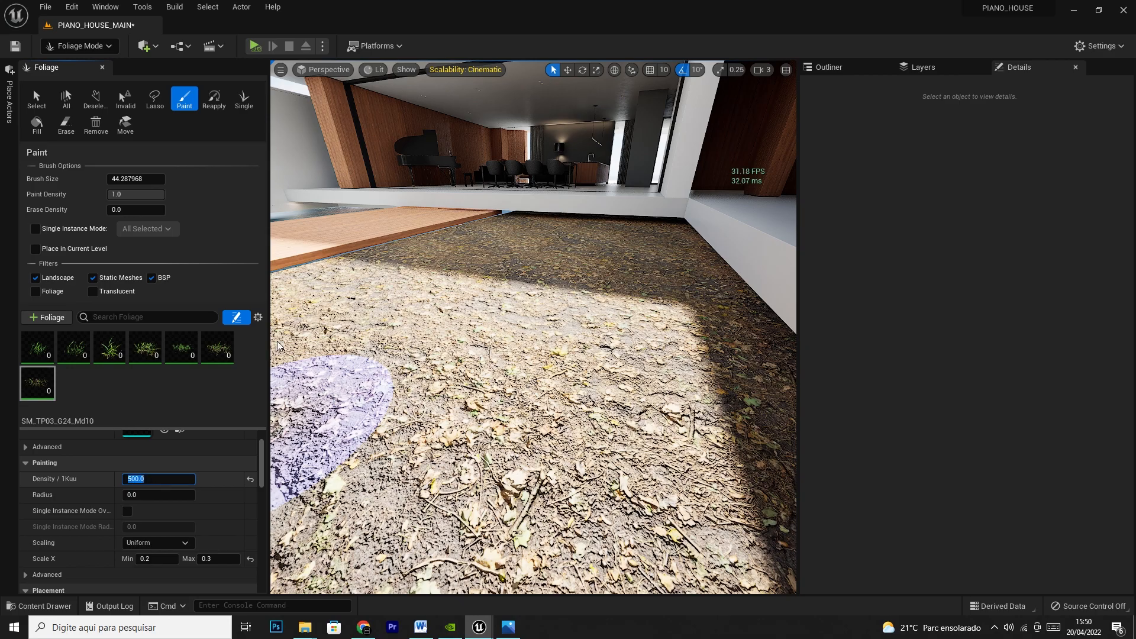
Paint overlapping strokes of the mixed grass across the whole courtyard ground, between the white wall and the wooden deck
{"action": "mouse_move", "coordinate": [521, 492]}
{"action": "left_mouse_down"}
{"action": "mouse_move", "coordinate": [393, 406]}
{"action": "mouse_move", "coordinate": [378, 355]}
{"action": "mouse_move", "coordinate": [649, 335]}
{"action": "mouse_move", "coordinate": [552, 320]}
{"action": "left_mouse_up"}
{"action": "mouse_move", "coordinate": [553, 319]}
{"action": "right_mouse_down"}
{"action": "mouse_move", "coordinate": [450, 325]}
{"action": "mouse_move", "coordinate": [426, 313]}
{"action": "mouse_move", "coordinate": [414, 384]}
{"action": "right_mouse_up"}
{"action": "key", "text": "s"}
{"action": "key", "text": "w"}
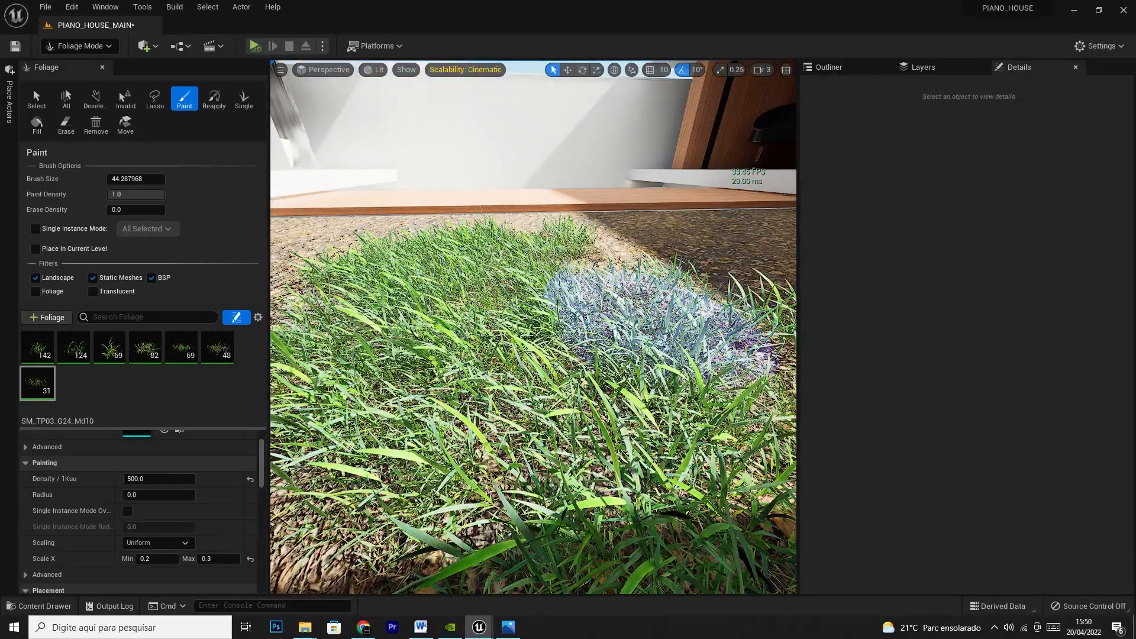
{"action": "key", "text": "e"}
{"action": "mouse_move", "coordinate": [564, 260]}
{"action": "right_mouse_down"}
{"action": "mouse_move", "coordinate": [562, 302]}
{"action": "mouse_move", "coordinate": [443, 287]}
{"action": "right_mouse_up"}
{"action": "mouse_move", "coordinate": [444, 287]}
{"action": "left_mouse_down"}
{"action": "mouse_move", "coordinate": [456, 190]}
{"action": "mouse_move", "coordinate": [583, 234]}
{"action": "mouse_move", "coordinate": [645, 177]}
{"action": "mouse_move", "coordinate": [697, 190]}
{"action": "mouse_move", "coordinate": [533, 430]}
{"action": "mouse_move", "coordinate": [568, 462]}
{"action": "mouse_move", "coordinate": [392, 405]}
{"action": "left_mouse_up"}
{"action": "right_click_drag", "start_coordinate": [393, 406], "coordinate": [368, 392]}
{"action": "mouse_move", "coordinate": [368, 392]}
{"action": "left_mouse_down"}
{"action": "mouse_move", "coordinate": [381, 342]}
{"action": "mouse_move", "coordinate": [575, 132]}
{"action": "left_mouse_up"}
{"action": "left_click_drag", "start_coordinate": [630, 156], "coordinate": [675, 137]}
{"action": "mouse_move", "coordinate": [747, 178]}
{"action": "left_mouse_down"}
{"action": "mouse_move", "coordinate": [781, 284]}
{"action": "mouse_move", "coordinate": [627, 367]}
{"action": "left_mouse_up"}
{"action": "right_click_drag", "start_coordinate": [628, 367], "coordinate": [499, 351]}
{"action": "mouse_move", "coordinate": [499, 352]}
{"action": "left_mouse_down"}
{"action": "mouse_move", "coordinate": [357, 347]}
{"action": "mouse_move", "coordinate": [368, 482]}
{"action": "mouse_move", "coordinate": [718, 494]}
{"action": "mouse_move", "coordinate": [504, 389]}
{"action": "mouse_move", "coordinate": [659, 375]}
{"action": "mouse_move", "coordinate": [626, 413]}
{"action": "left_mouse_up"}
{"action": "right_click_drag", "start_coordinate": [627, 413], "coordinate": [574, 321]}
{"action": "mouse_move", "coordinate": [573, 321]}
{"action": "left_mouse_down"}
{"action": "mouse_move", "coordinate": [578, 482]}
{"action": "mouse_move", "coordinate": [634, 418]}
{"action": "mouse_move", "coordinate": [630, 278]}
{"action": "mouse_move", "coordinate": [538, 122]}
{"action": "mouse_move", "coordinate": [502, 185]}
{"action": "mouse_move", "coordinate": [476, 274]}
{"action": "left_mouse_up"}
{"action": "mouse_move", "coordinate": [477, 273]}
{"action": "right_mouse_down"}
{"action": "mouse_move", "coordinate": [480, 319]}
{"action": "mouse_move", "coordinate": [480, 296]}
{"action": "right_mouse_up"}
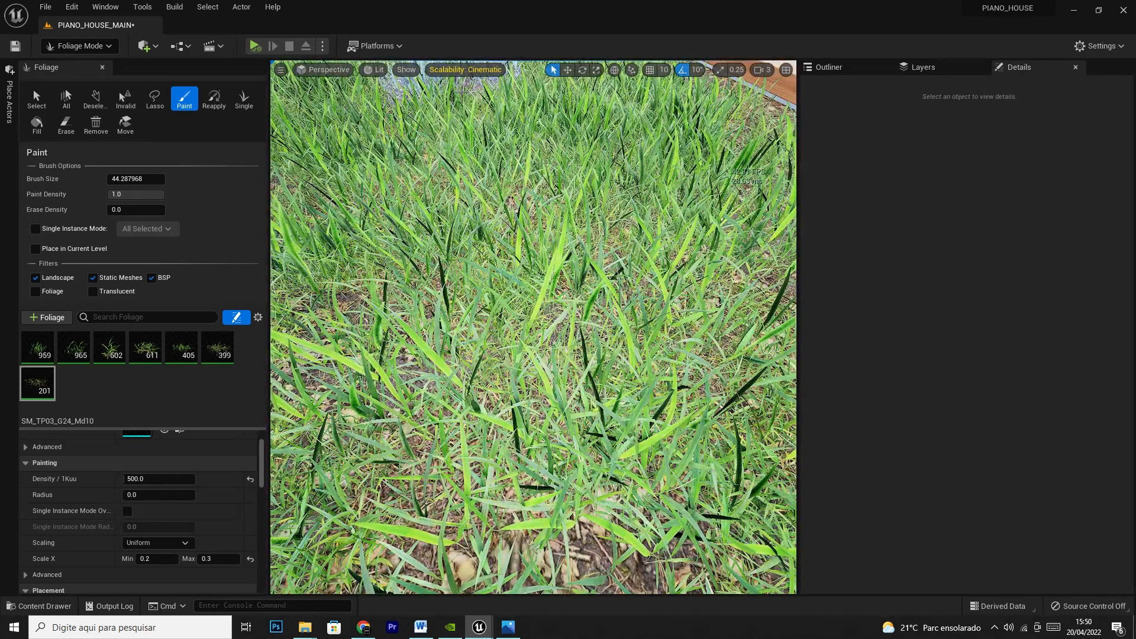
Compare the density and scale settings of SM_TP03_G24_Md10, SM_TP03_G23_Md07 and SM_TP03_G16_Md07 with the look of the painted lawn
{"action": "left_click", "coordinate": [38, 392]}
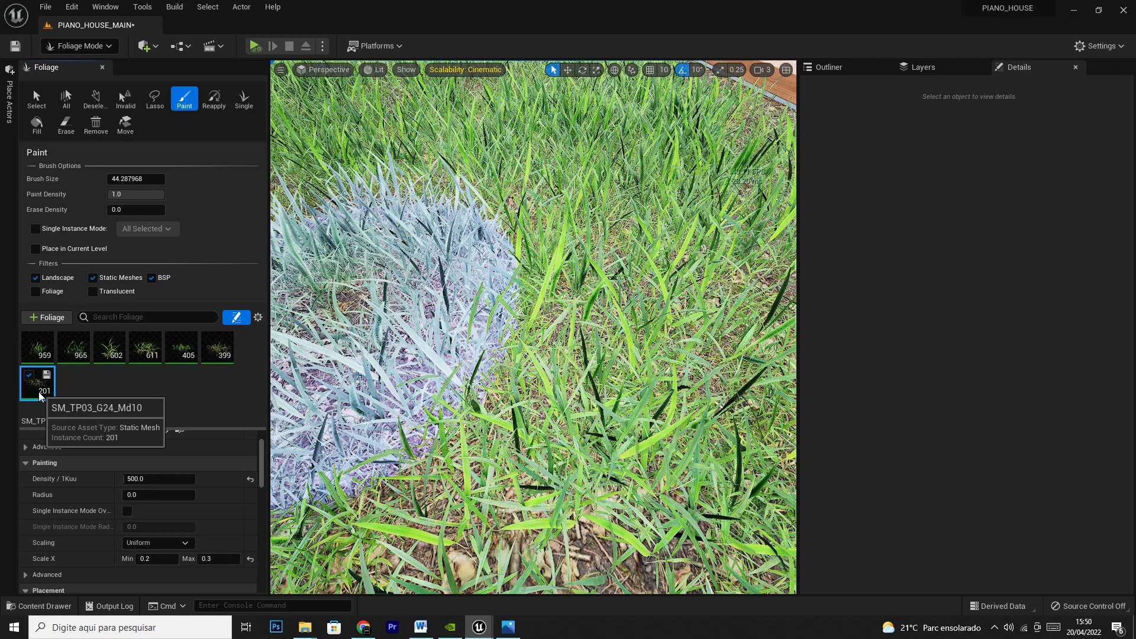
{"action": "left_click", "coordinate": [190, 356]}
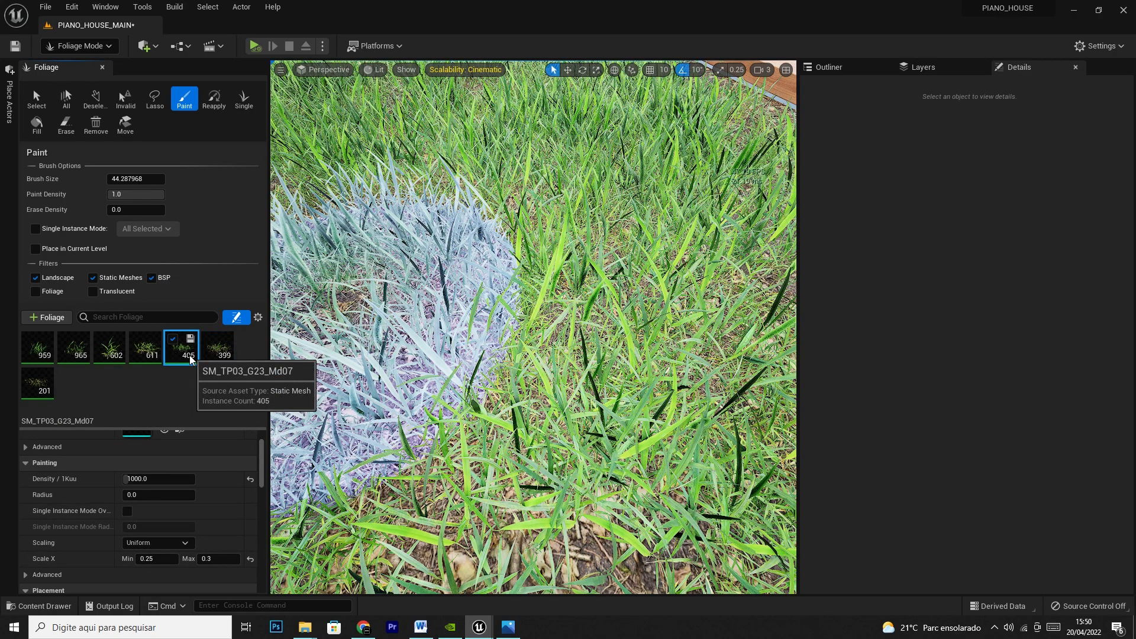
{"action": "left_click", "coordinate": [141, 357]}
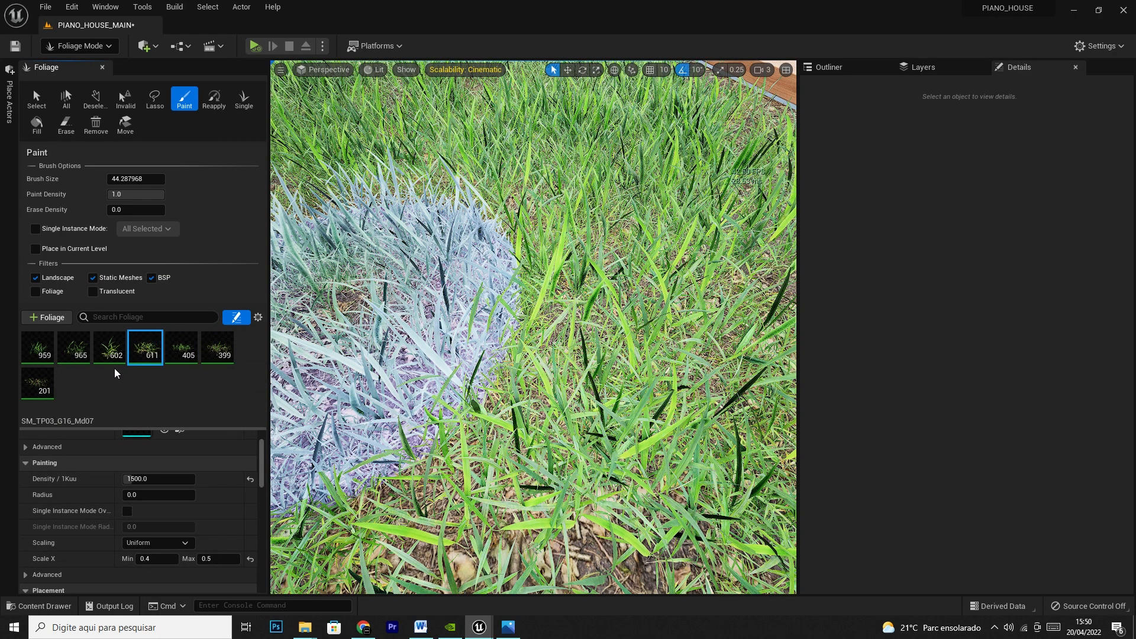
{"action": "mouse_move", "coordinate": [485, 379]}
{"action": "right_mouse_down"}
{"action": "mouse_move", "coordinate": [509, 284]}
{"action": "mouse_move", "coordinate": [491, 201]}
{"action": "mouse_move", "coordinate": [520, 325]}
{"action": "right_mouse_up"}
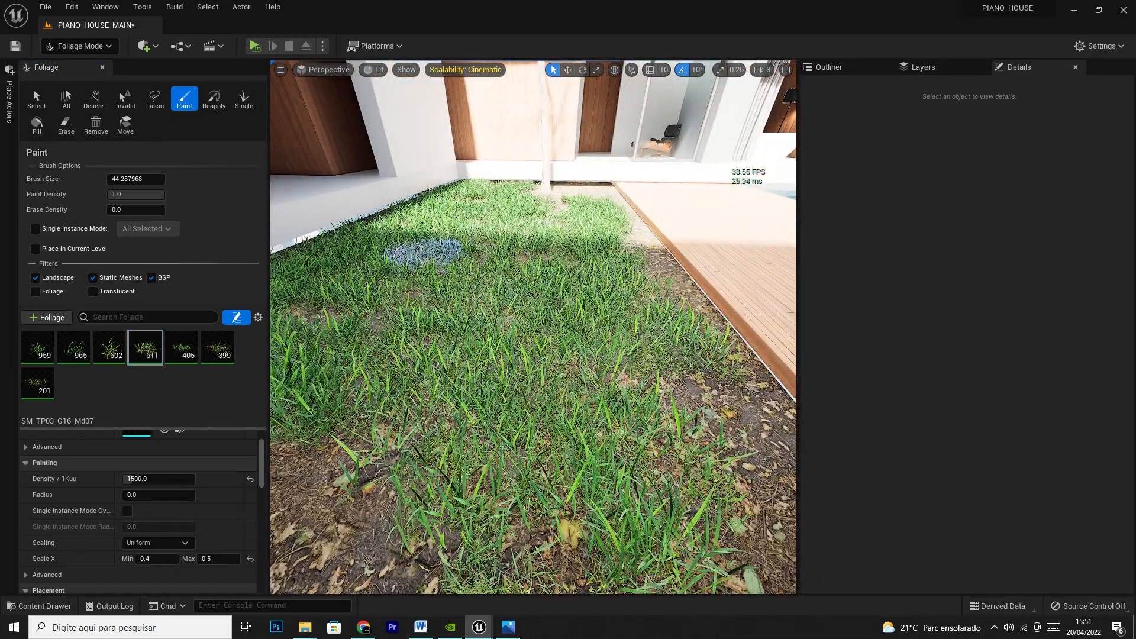
{"action": "mouse_move", "coordinate": [486, 260]}
{"action": "right_mouse_down"}
{"action": "mouse_move", "coordinate": [500, 276]}
{"action": "mouse_move", "coordinate": [558, 207]}
{"action": "mouse_move", "coordinate": [558, 267]}
{"action": "mouse_move", "coordinate": [558, 231]}
{"action": "mouse_move", "coordinate": [558, 254]}
{"action": "mouse_move", "coordinate": [485, 269]}
{"action": "mouse_move", "coordinate": [408, 216]}
{"action": "mouse_move", "coordinate": [521, 236]}
{"action": "mouse_move", "coordinate": [698, 213]}
{"action": "right_mouse_up"}
{"action": "key", "text": "w"}
{"action": "key", "text": "e"}
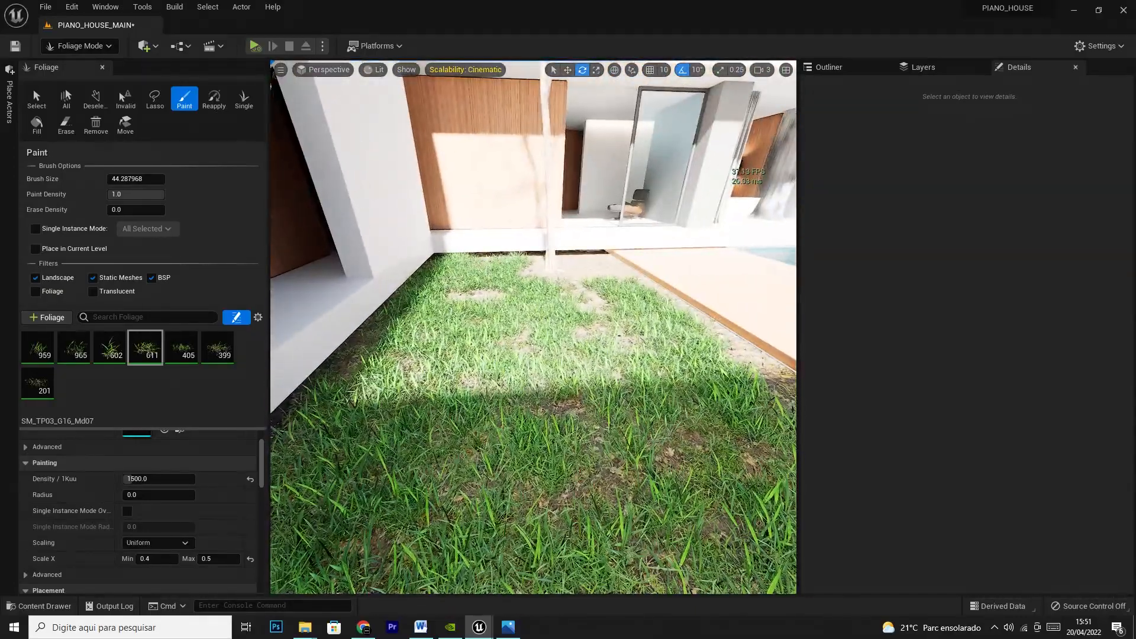
Reset the Scale X minimum and maximum to 1.0 for all seven grass types
{"action": "left_click", "coordinate": [42, 360]}
{"action": "key", "text": "ctrl+a"}
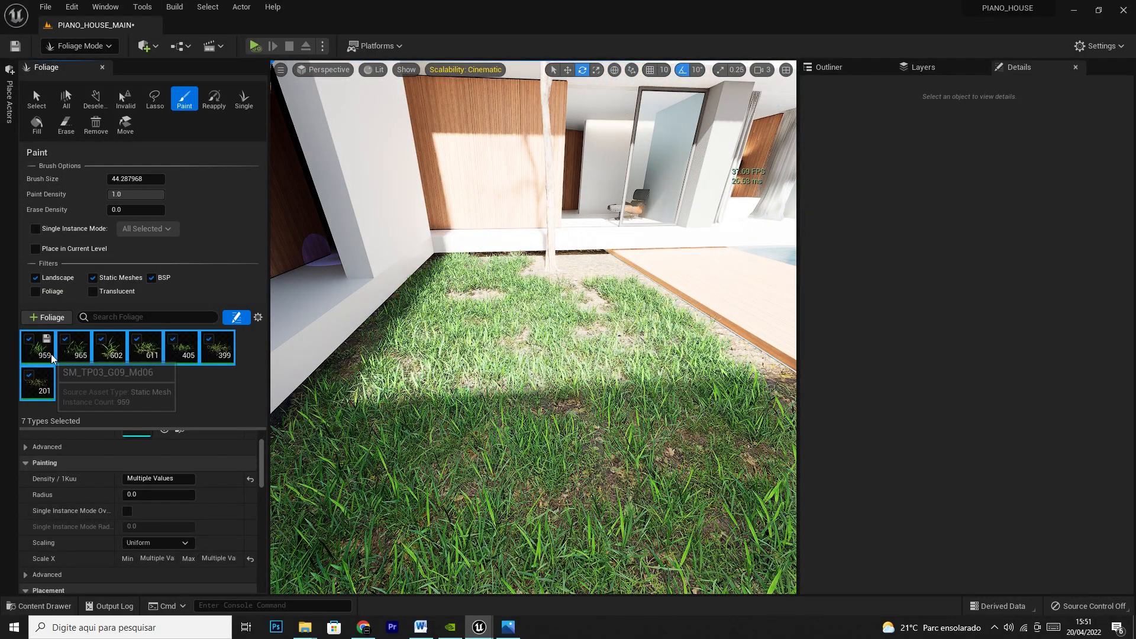
{"action": "scroll", "coordinate": [169, 512], "scroll_direction": "up", "scroll_amount": 1}
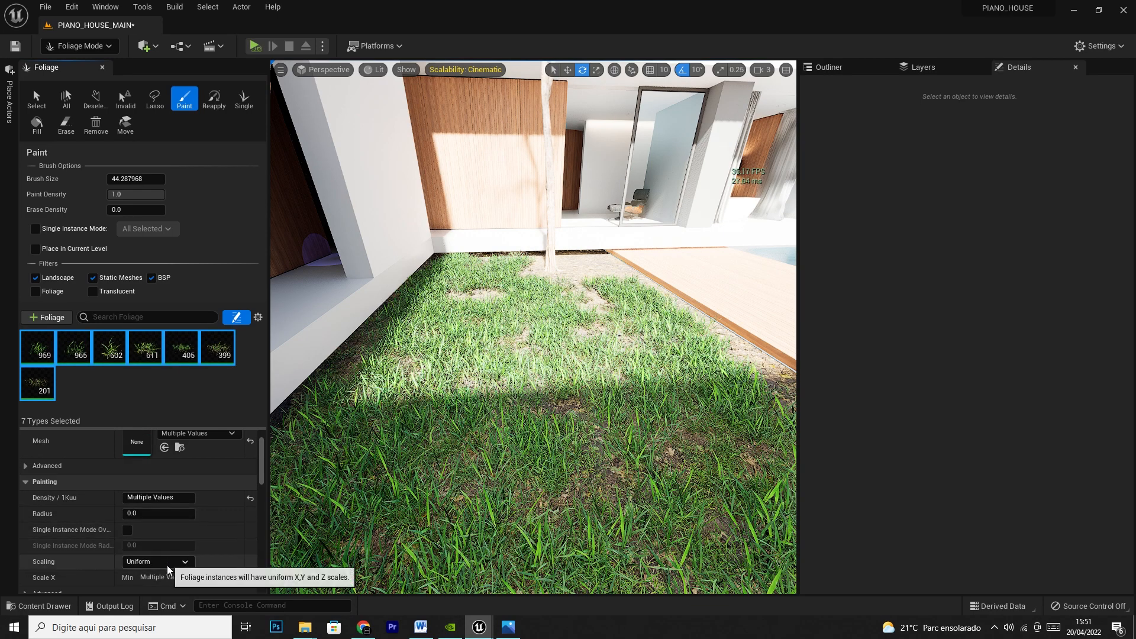
{"action": "scroll", "coordinate": [167, 566], "scroll_direction": "down", "scroll_amount": 1}
{"action": "scroll", "coordinate": [165, 562], "scroll_direction": "down", "scroll_amount": 1}
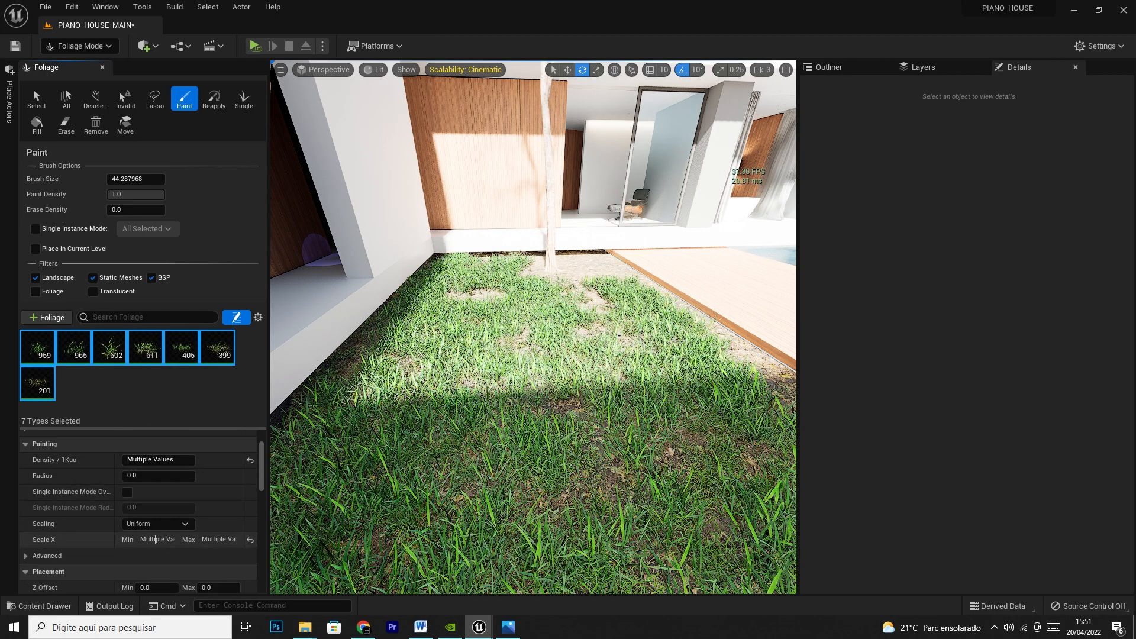
{"action": "type", "text": "1"}
{"action": "key", "text": "Tab"}
{"action": "type", "text": "1"}
{"action": "key", "text": "Tab"}
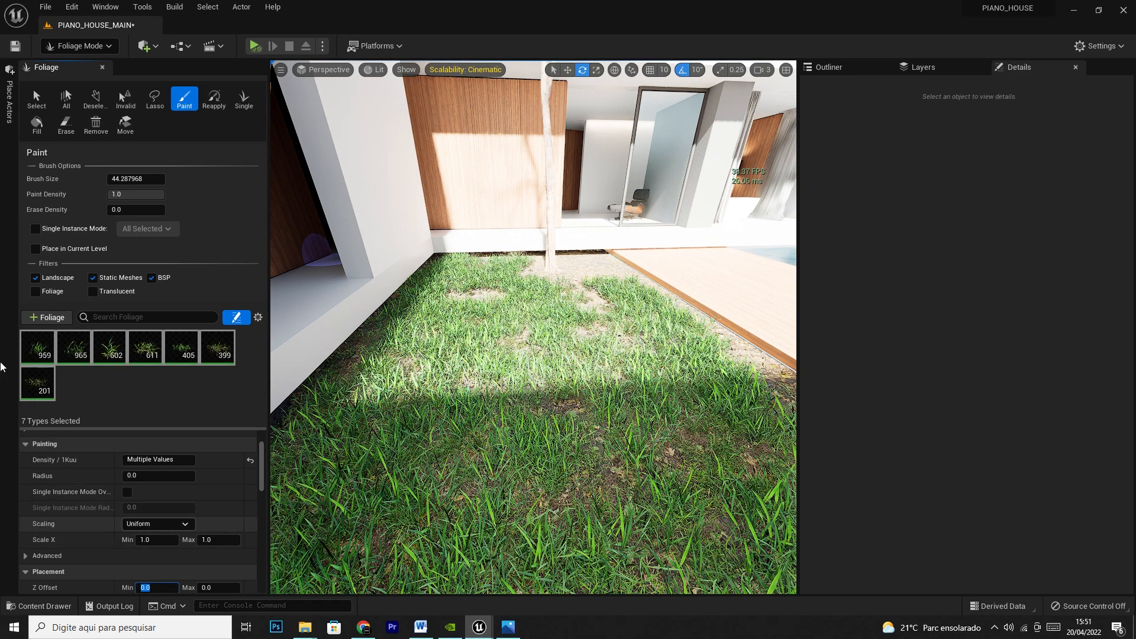
Set Scale X to 0.3–0.5 for the first two grass types and to 0.2–0.3 for the remaining five
{"action": "left_click", "coordinate": [44, 356]}
{"action": "left_click", "coordinate": [68, 356], "text": "ctrl"}
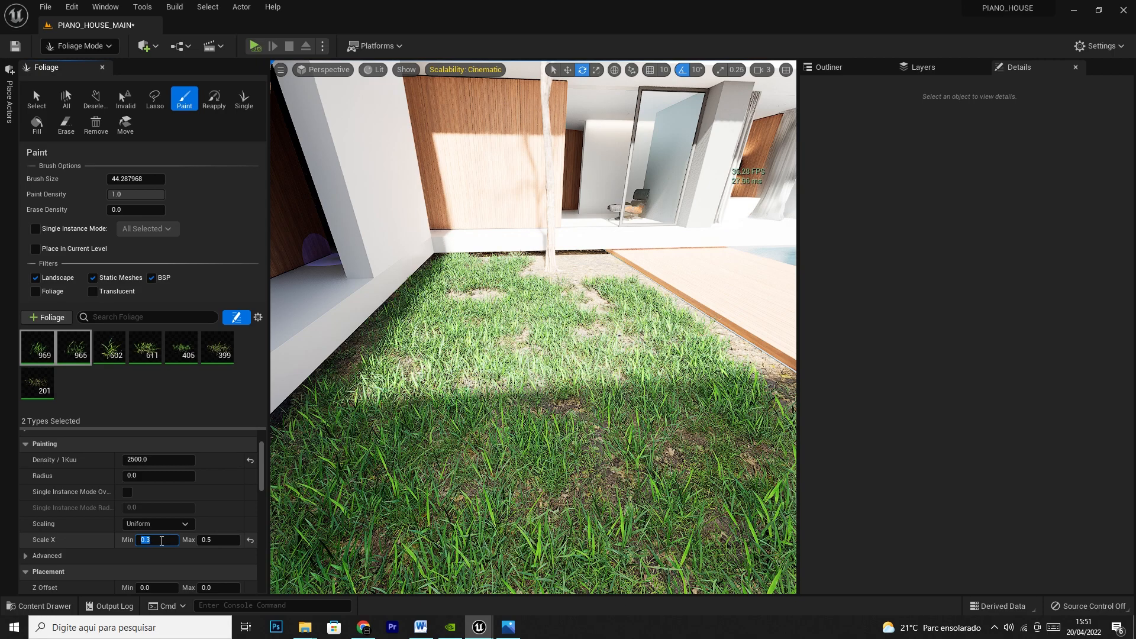
{"action": "left_click", "coordinate": [151, 346]}
{"action": "left_click", "coordinate": [109, 347], "text": "ctrl"}
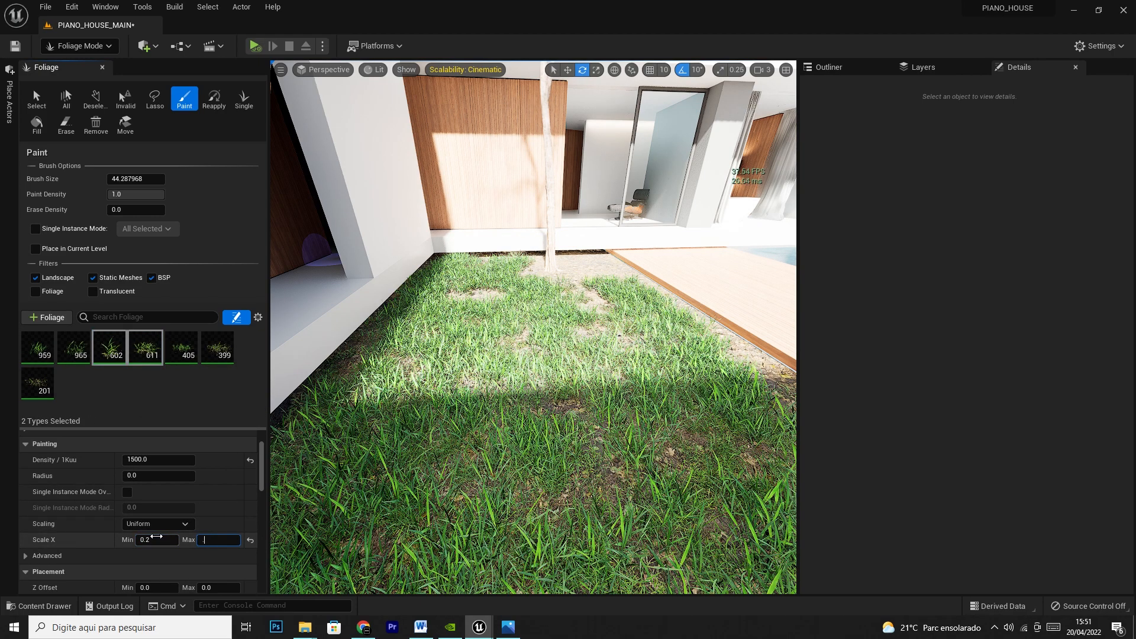
{"action": "left_click", "coordinate": [181, 346]}
{"action": "left_click", "coordinate": [217, 348], "text": "ctrl"}
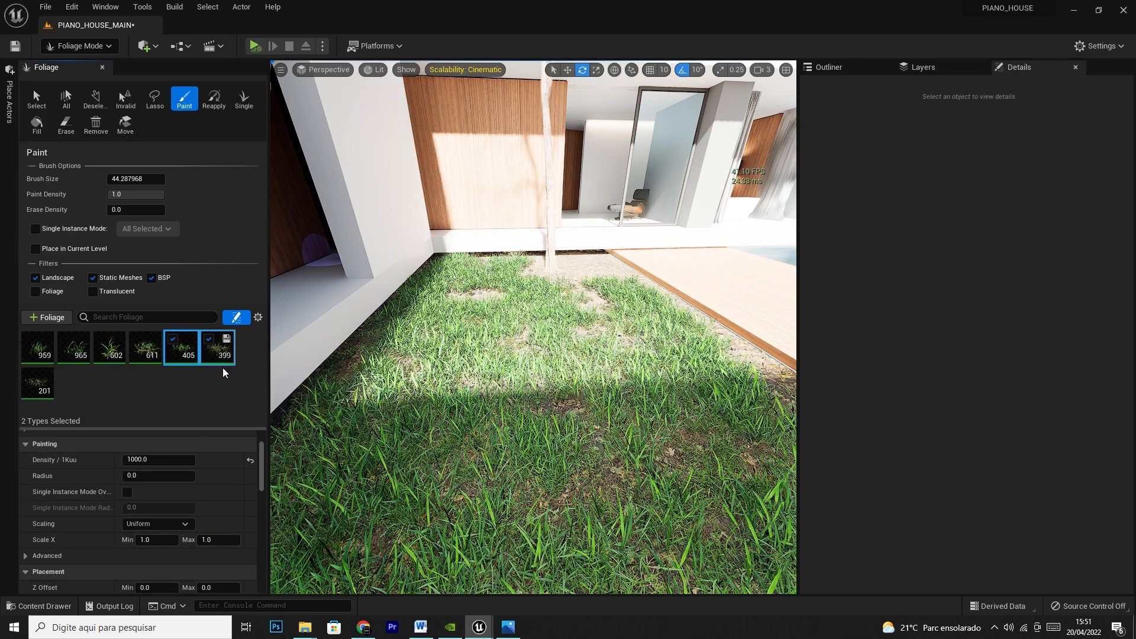
{"action": "left_click", "coordinate": [152, 539]}
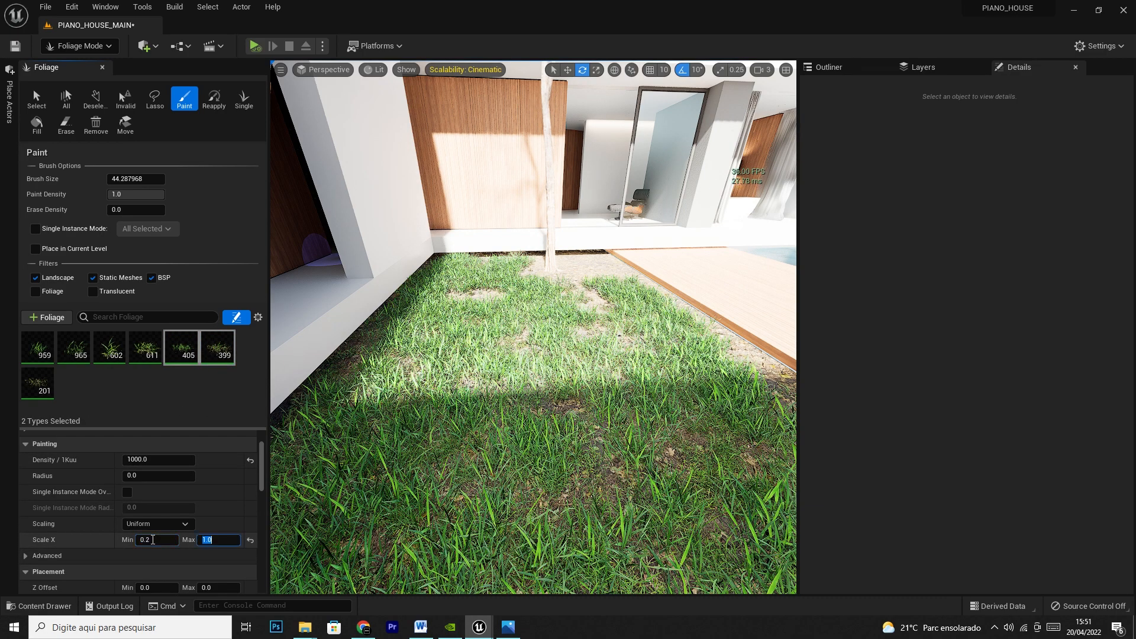
{"action": "left_click", "coordinate": [46, 376]}
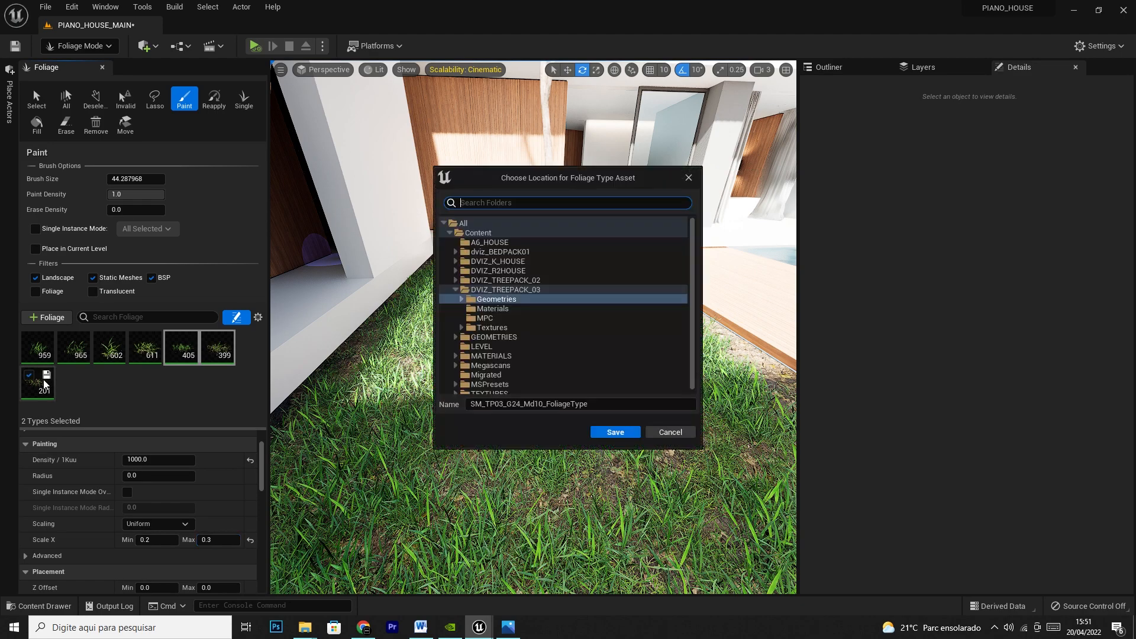
{"action": "left_click", "coordinate": [671, 432]}
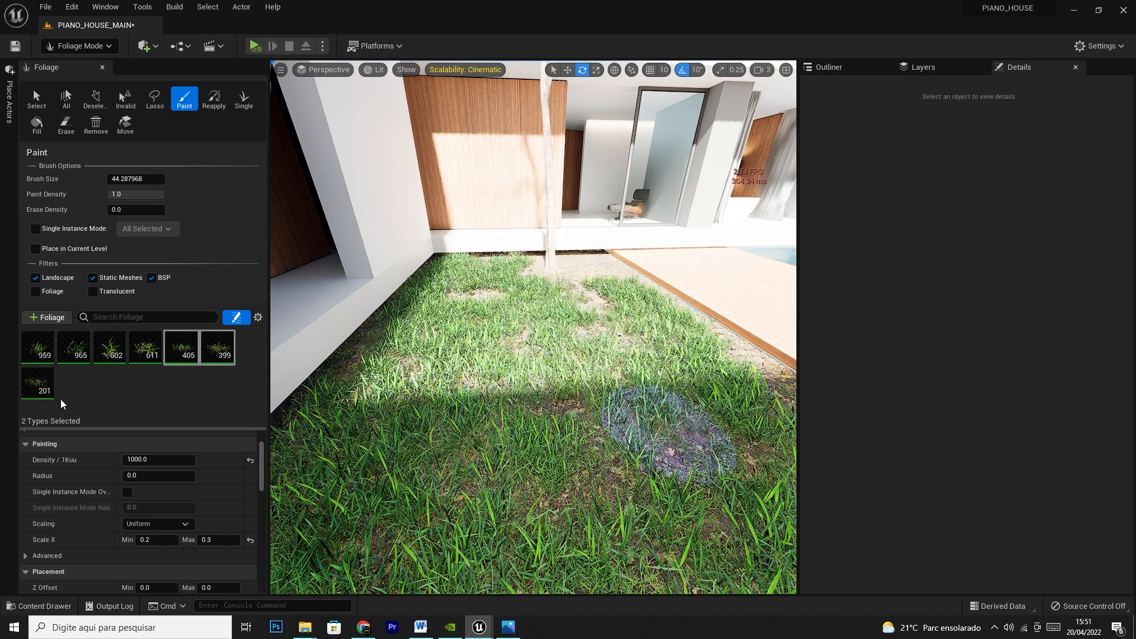
{"action": "left_click", "coordinate": [34, 391]}
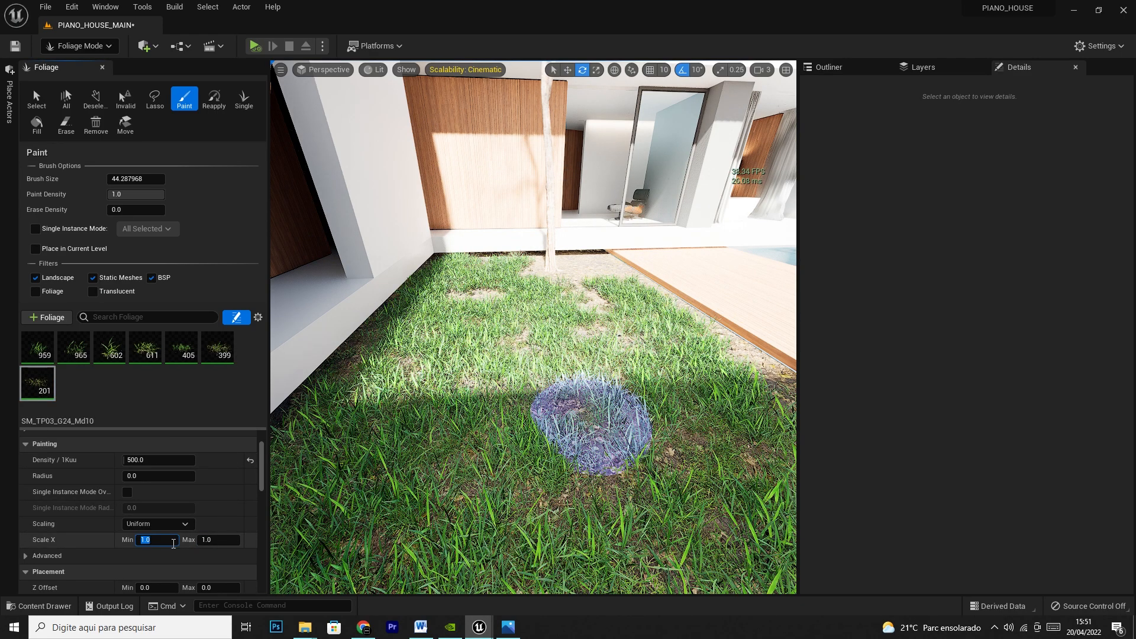
Set Density / 1Kuu to 2000 for the third and fourth grass types and to 1500 for SM_TP03_G24_Md10
{"action": "left_click", "coordinate": [37, 347]}
{"action": "left_click", "coordinate": [74, 347], "text": "ctrl"}
{"action": "scroll", "coordinate": [145, 473], "scroll_direction": "up", "scroll_amount": 1}
{"action": "left_click", "coordinate": [107, 353]}
{"action": "left_click", "coordinate": [146, 349], "text": "ctrl"}
{"action": "type", "text": "2000"}
{"action": "key", "text": "Return"}
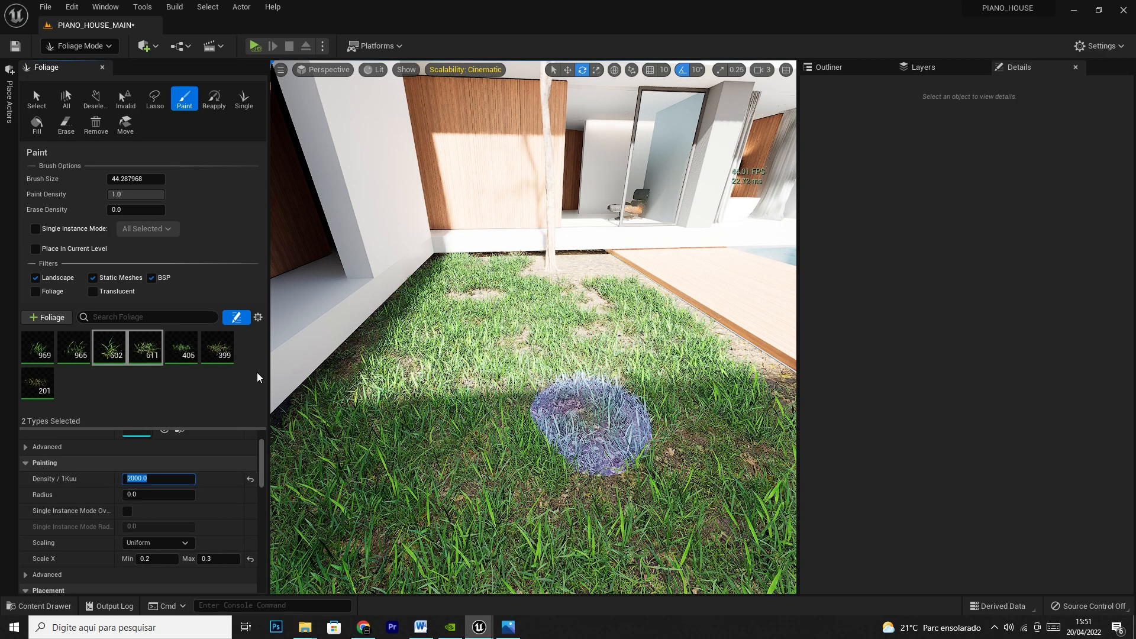
{"action": "left_click", "coordinate": [177, 350]}
{"action": "left_click", "coordinate": [219, 352], "text": "ctrl"}
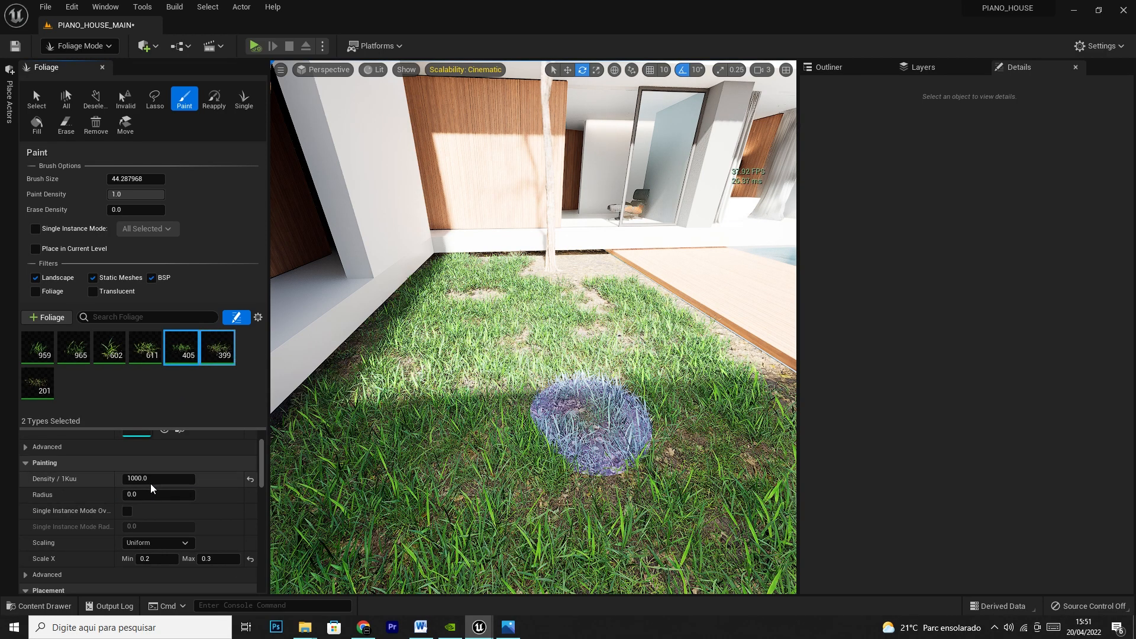
{"action": "left_click", "coordinate": [151, 483]}
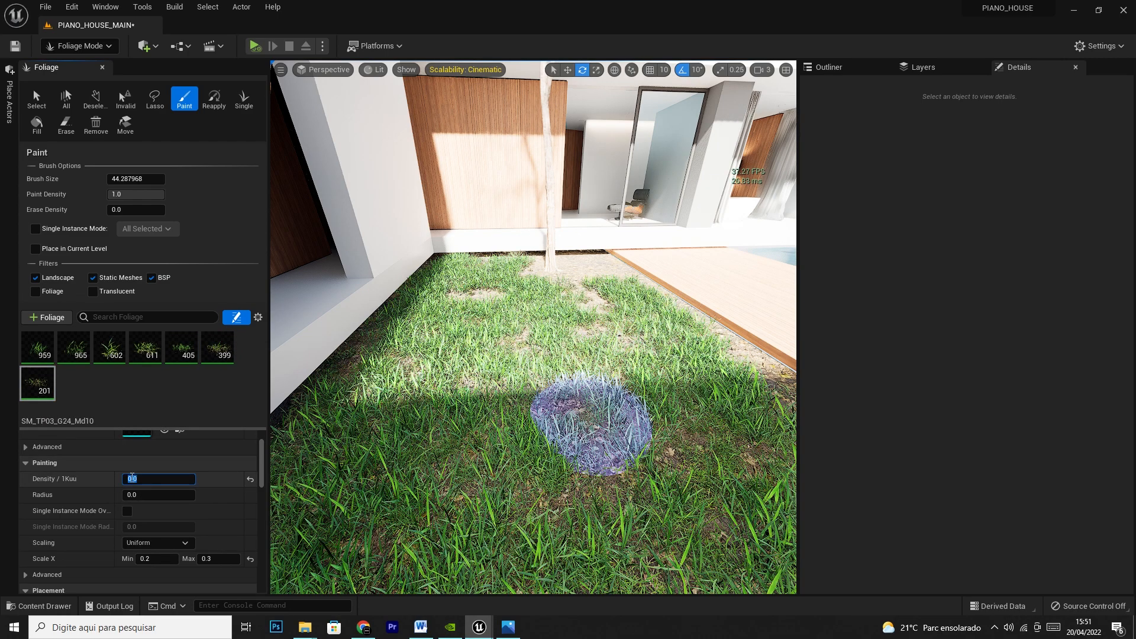
Select all painted grass instances in the courtyard and delete them
{"action": "mouse_move", "coordinate": [572, 406]}
{"action": "right_mouse_down"}
{"action": "mouse_move", "coordinate": [509, 426]}
{"action": "mouse_move", "coordinate": [507, 410]}
{"action": "right_mouse_up"}
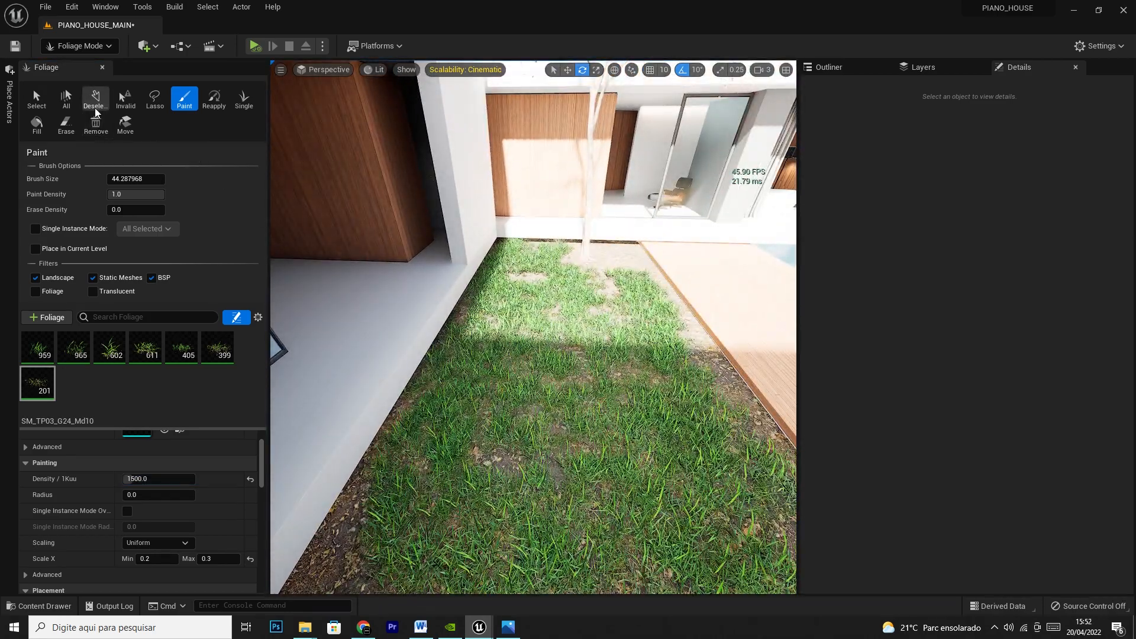
{"action": "left_click", "coordinate": [66, 98]}
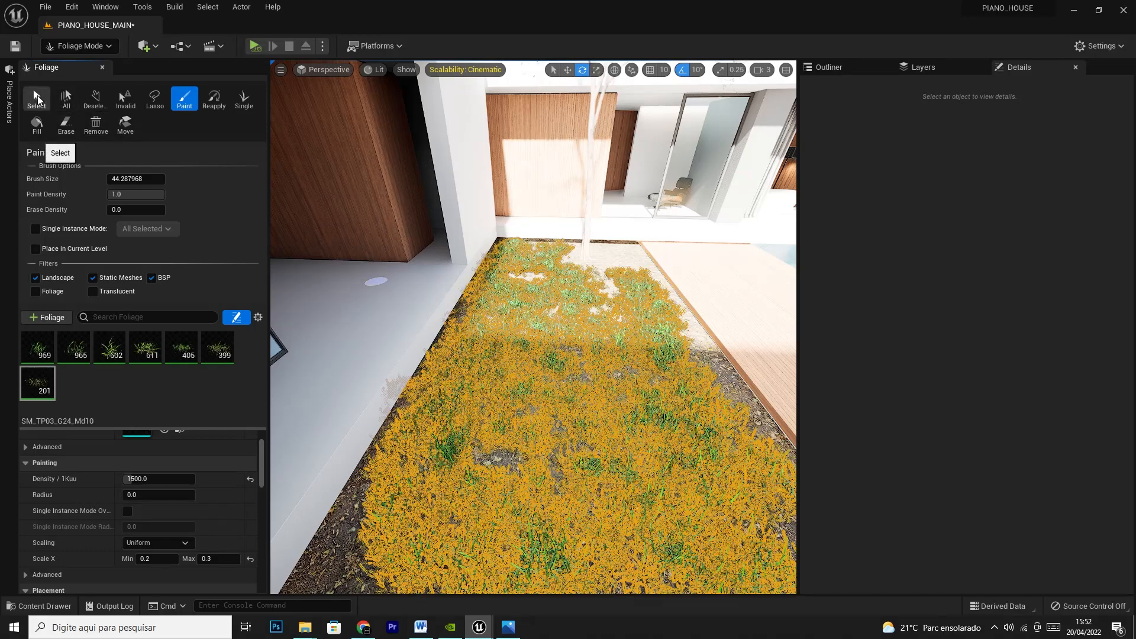
{"action": "left_click", "coordinate": [36, 98]}
{"action": "key", "text": "Delete"}
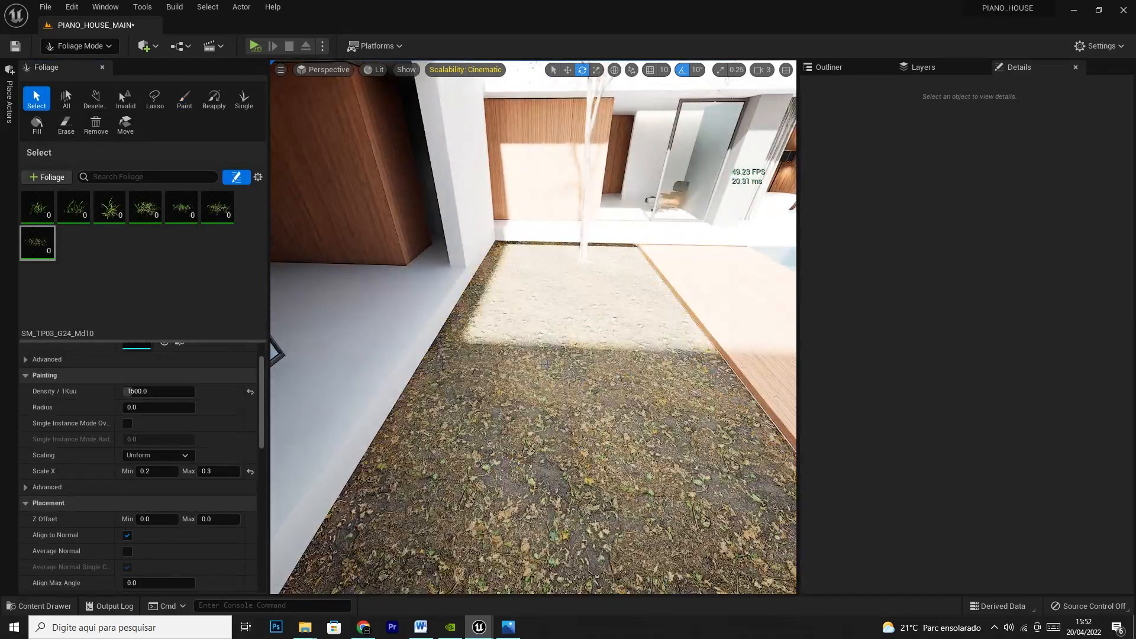
Try painting the bare courtyard with all seven grass types at the smaller scales and undo the strokes
{"action": "key", "text": "ctrl+a"}
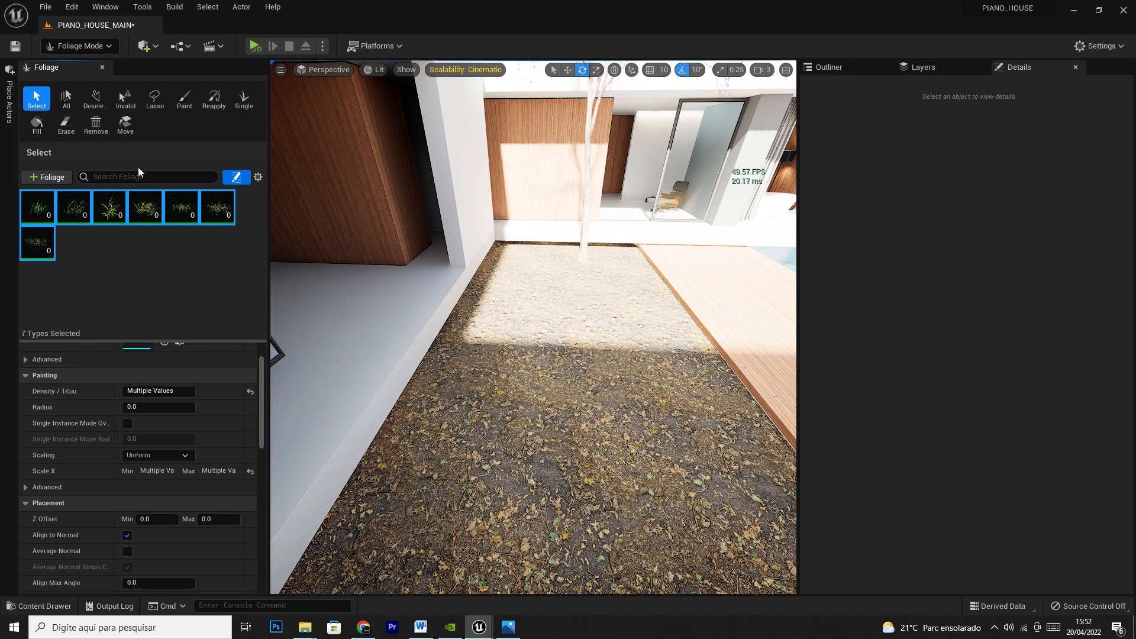
{"action": "left_click", "coordinate": [184, 99]}
{"action": "mouse_move", "coordinate": [545, 444]}
{"action": "left_mouse_down"}
{"action": "mouse_move", "coordinate": [436, 451]}
{"action": "mouse_move", "coordinate": [520, 545]}
{"action": "mouse_move", "coordinate": [456, 414]}
{"action": "mouse_move", "coordinate": [467, 405]}
{"action": "mouse_move", "coordinate": [452, 379]}
{"action": "mouse_move", "coordinate": [477, 375]}
{"action": "mouse_move", "coordinate": [524, 499]}
{"action": "mouse_move", "coordinate": [558, 426]}
{"action": "mouse_move", "coordinate": [641, 532]}
{"action": "mouse_move", "coordinate": [673, 411]}
{"action": "mouse_move", "coordinate": [717, 477]}
{"action": "mouse_move", "coordinate": [717, 406]}
{"action": "mouse_move", "coordinate": [660, 308]}
{"action": "left_mouse_up"}
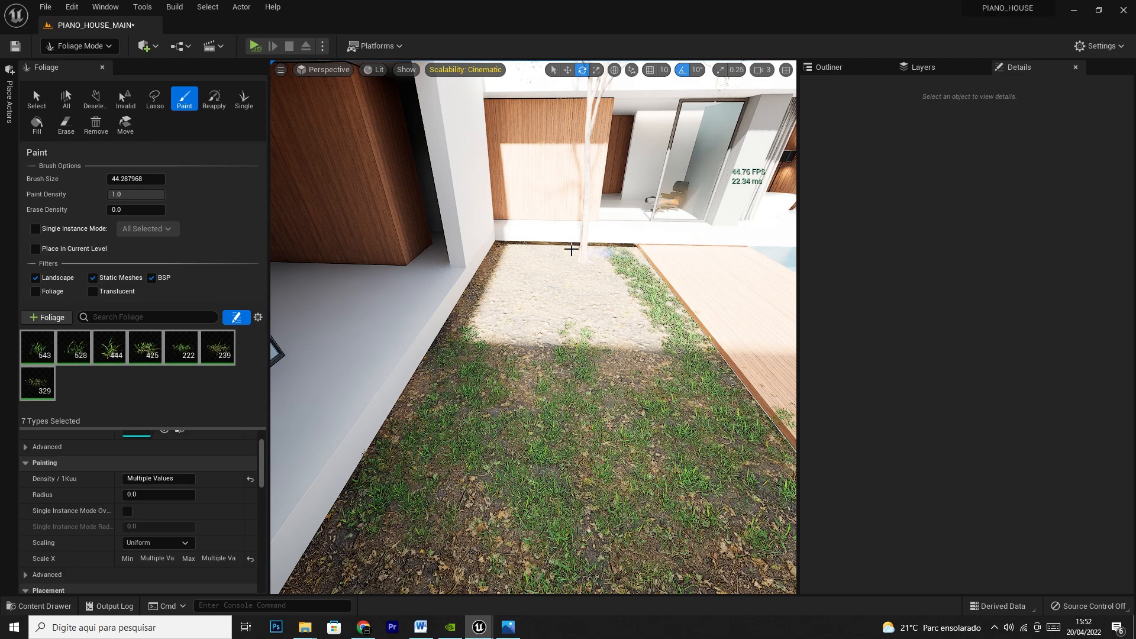
{"action": "mouse_move", "coordinate": [484, 292]}
{"action": "left_mouse_down"}
{"action": "mouse_move", "coordinate": [436, 393]}
{"action": "mouse_move", "coordinate": [538, 304]}
{"action": "mouse_move", "coordinate": [567, 315]}
{"action": "left_mouse_up"}
{"action": "left_click_drag", "start_coordinate": [622, 377], "coordinate": [592, 402]}
{"action": "middle_click_drag", "start_coordinate": [591, 402], "coordinate": [621, 532]}
{"action": "mouse_move", "coordinate": [436, 322]}
{"action": "right_mouse_down"}
{"action": "mouse_move", "coordinate": [436, 304]}
{"action": "mouse_move", "coordinate": [559, 292]}
{"action": "mouse_move", "coordinate": [550, 237]}
{"action": "right_mouse_up"}
{"action": "key", "text": "ctrl+z"}
Set the Scale X minimum to 0.4 for the first two grass types and the Scale X range to 0.3–0.5 for the third and fourth
{"action": "left_click", "coordinate": [37, 356]}
{"action": "left_click", "coordinate": [73, 361], "text": "ctrl"}
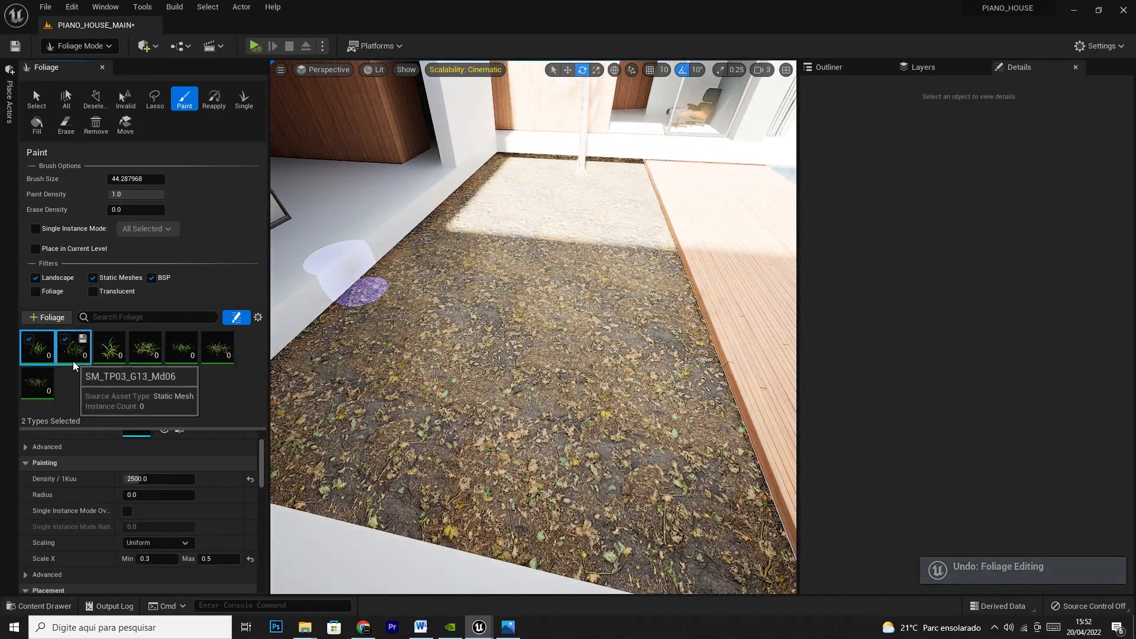
{"action": "left_click", "coordinate": [157, 558]}
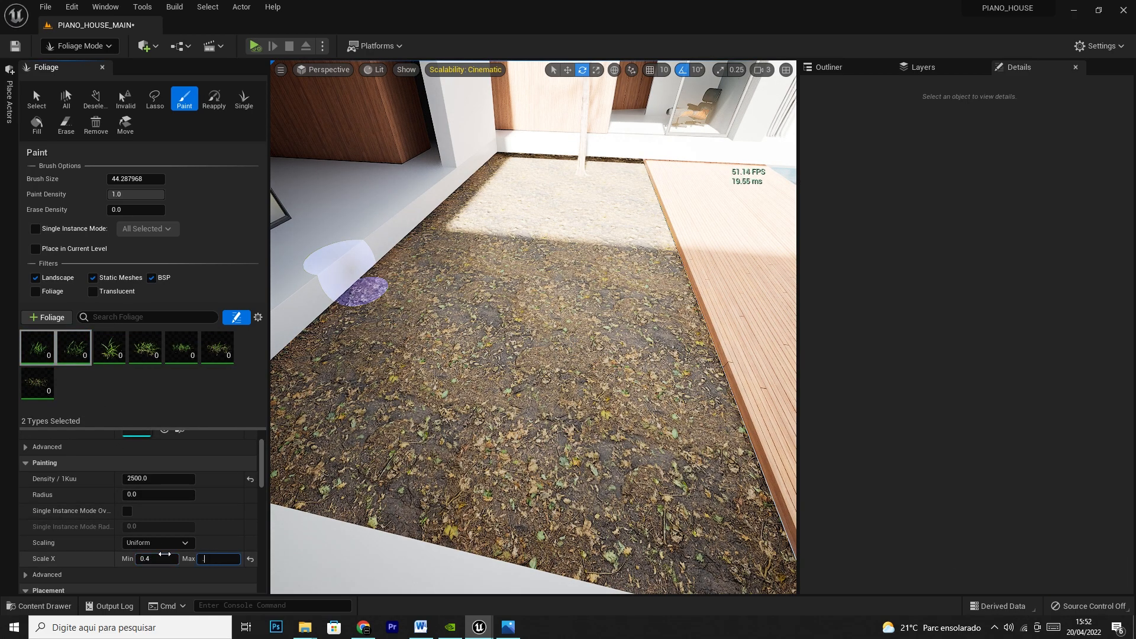
{"action": "left_click", "coordinate": [100, 349]}
{"action": "left_click", "coordinate": [151, 357], "text": "ctrl"}
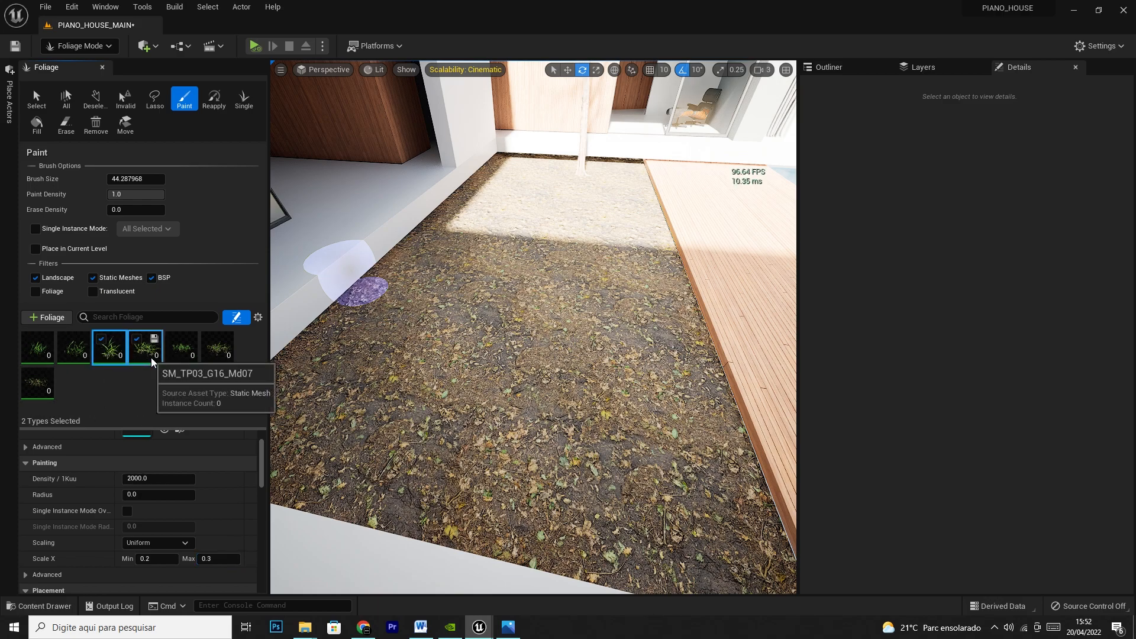
{"action": "left_click", "coordinate": [155, 558]}
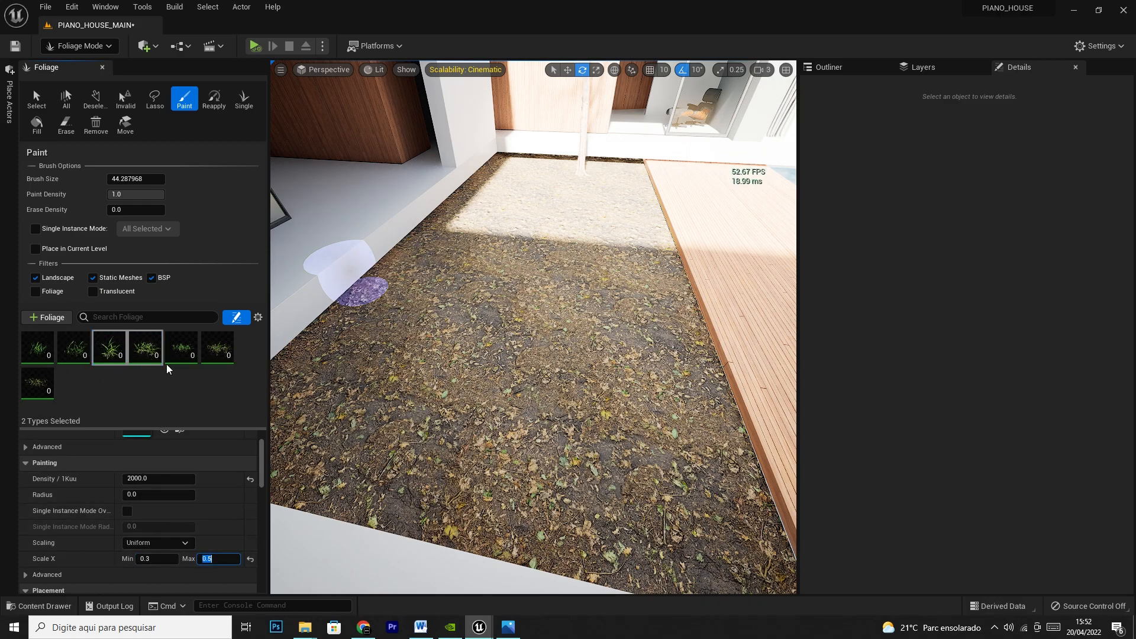
Adjust the Scale X values of the fifth and sixth grass types and of SM_TP03_G24_Md10
{"action": "left_click", "coordinate": [189, 357]}
{"action": "left_click", "coordinate": [215, 356], "text": "ctrl"}
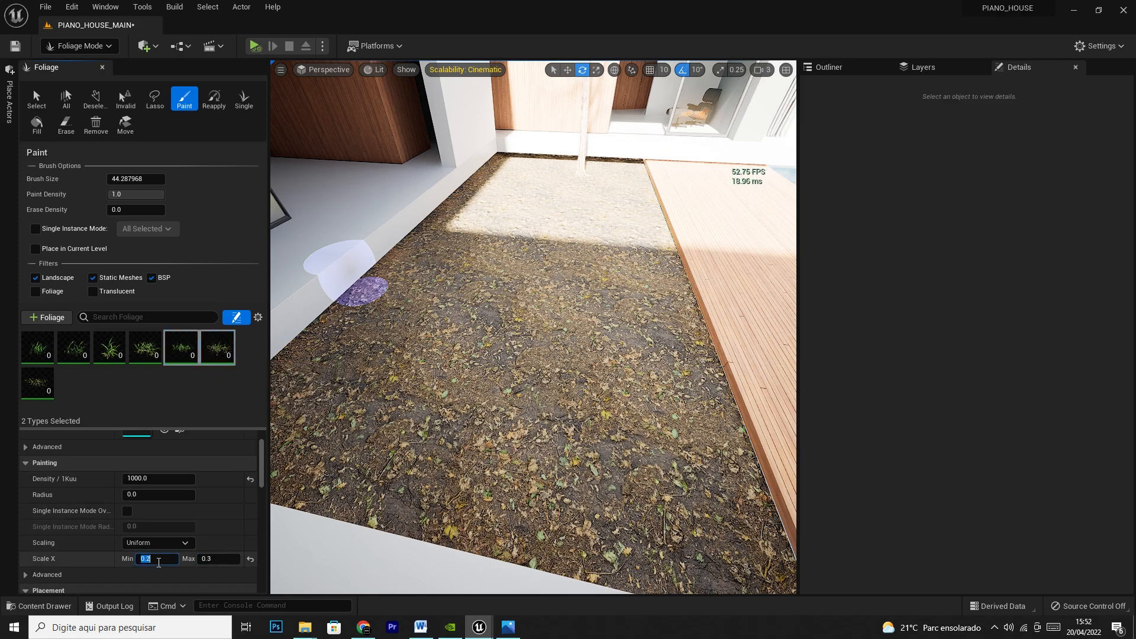
{"action": "left_click", "coordinate": [47, 393]}
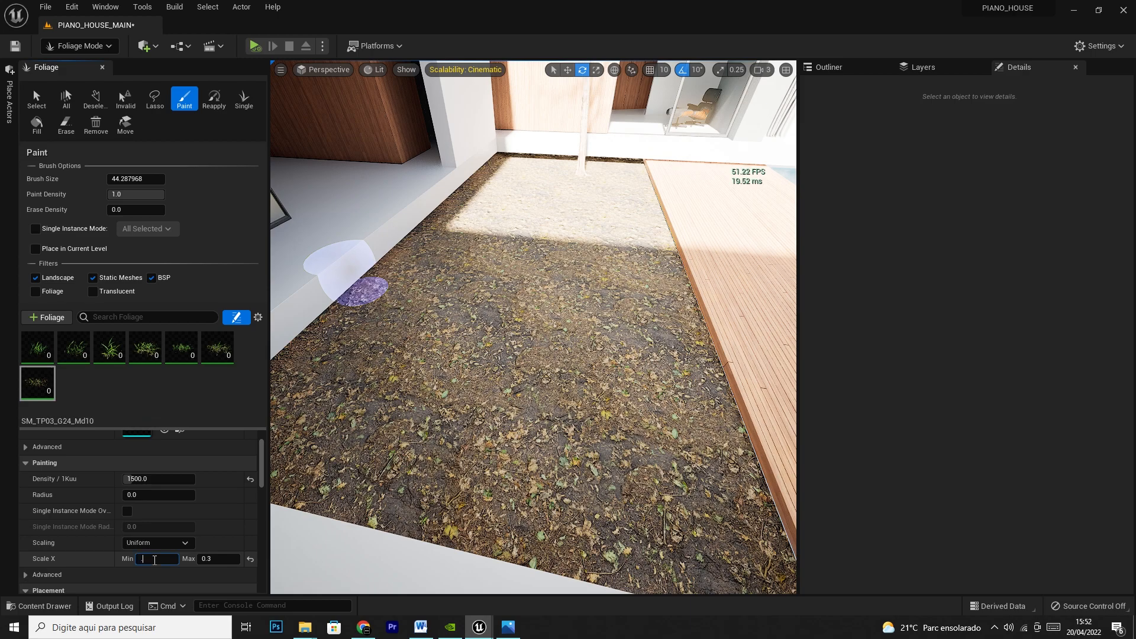
Check the densities of the first three grass types, try a grass stroke on the courtyard ground and undo it
{"action": "left_click", "coordinate": [38, 347]}
{"action": "left_click", "coordinate": [73, 347], "text": "ctrl"}
{"action": "scroll", "coordinate": [151, 510], "scroll_direction": "up", "scroll_amount": 2}
{"action": "left_click", "coordinate": [117, 361]}
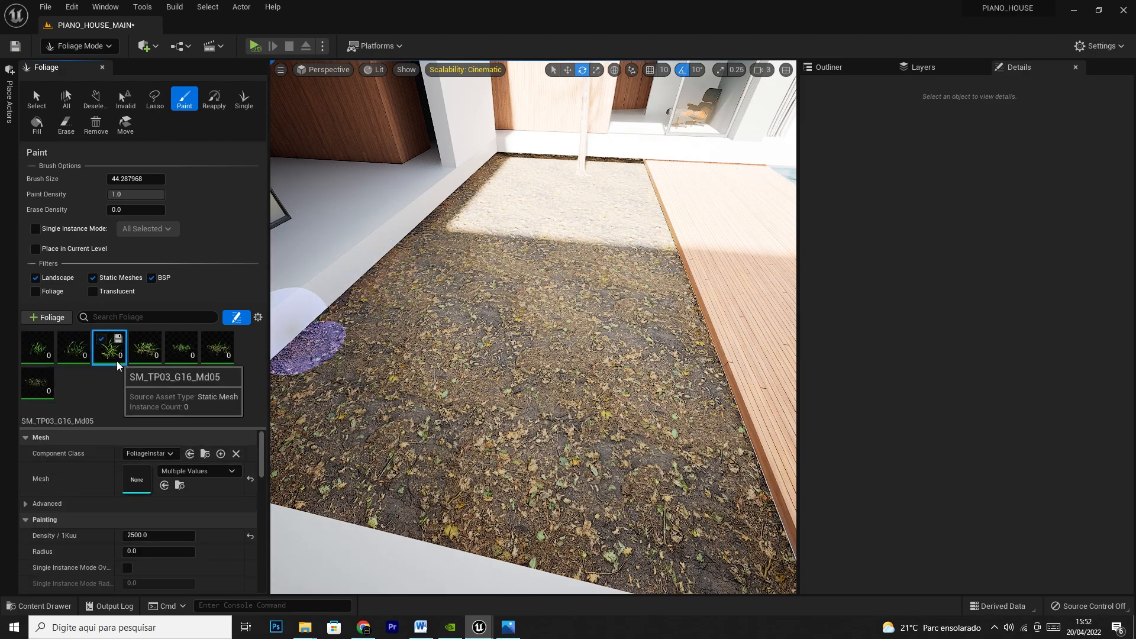
{"action": "mouse_move", "coordinate": [669, 391]}
{"action": "left_mouse_down"}
{"action": "mouse_move", "coordinate": [545, 406]}
{"action": "mouse_move", "coordinate": [443, 367]}
{"action": "mouse_move", "coordinate": [488, 355]}
{"action": "mouse_move", "coordinate": [393, 347]}
{"action": "mouse_move", "coordinate": [318, 406]}
{"action": "mouse_move", "coordinate": [413, 337]}
{"action": "mouse_move", "coordinate": [583, 293]}
{"action": "mouse_move", "coordinate": [655, 304]}
{"action": "mouse_move", "coordinate": [665, 334]}
{"action": "mouse_move", "coordinate": [649, 545]}
{"action": "mouse_move", "coordinate": [530, 484]}
{"action": "mouse_move", "coordinate": [563, 286]}
{"action": "mouse_move", "coordinate": [419, 272]}
{"action": "left_mouse_up"}
{"action": "key", "text": "w"}
{"action": "mouse_move", "coordinate": [559, 332]}
{"action": "right_mouse_down"}
{"action": "mouse_move", "coordinate": [556, 355]}
{"action": "mouse_move", "coordinate": [544, 330]}
{"action": "right_mouse_up"}
{"action": "key", "text": "ctrl+z"}
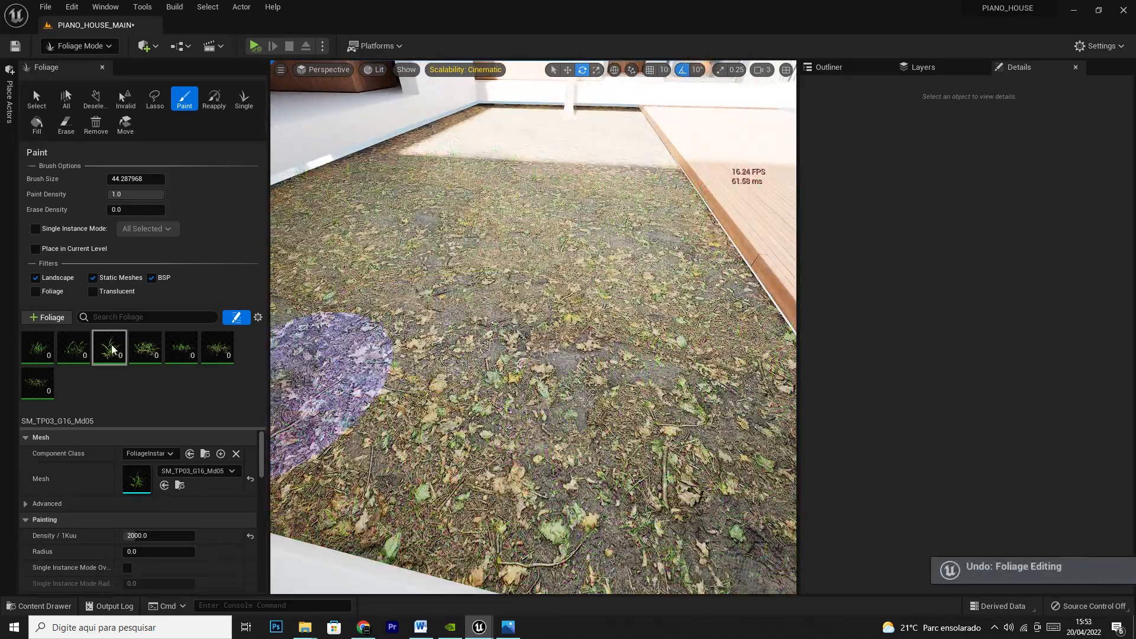
Set Density / 1Kuu to 3000 for the first two grass types and enter a new density for the third and fourth
{"action": "left_click", "coordinate": [42, 362]}
{"action": "left_click", "coordinate": [62, 362], "text": "ctrl"}
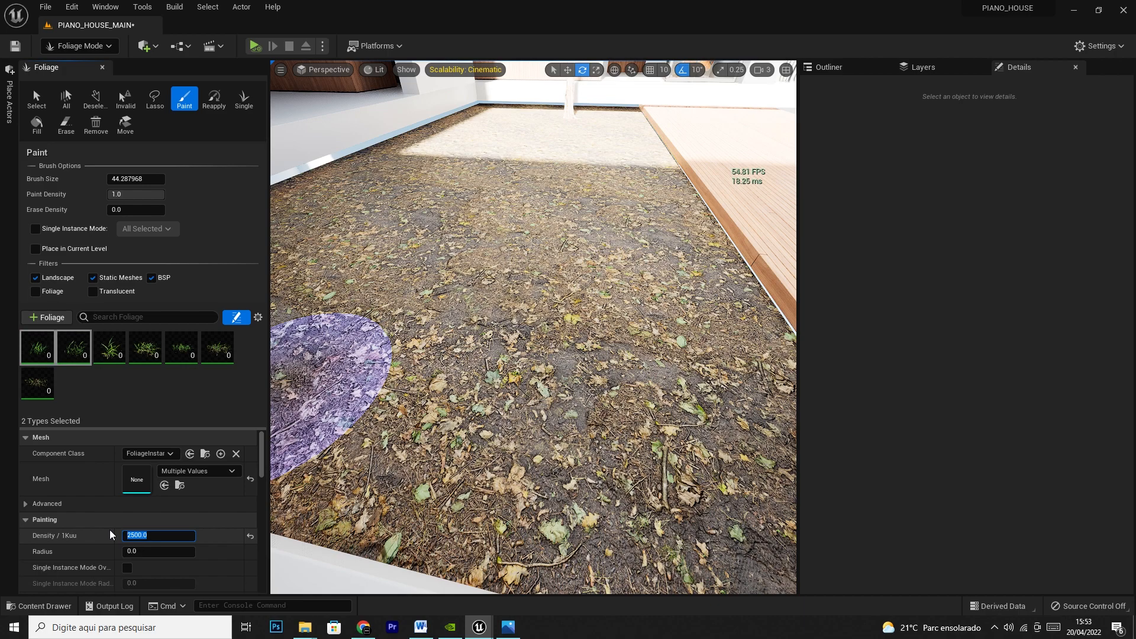
{"action": "type", "text": "3000"}
{"action": "left_click", "coordinate": [123, 356]}
{"action": "left_click", "coordinate": [141, 361], "text": "ctrl"}
{"action": "left_click", "coordinate": [158, 536]}
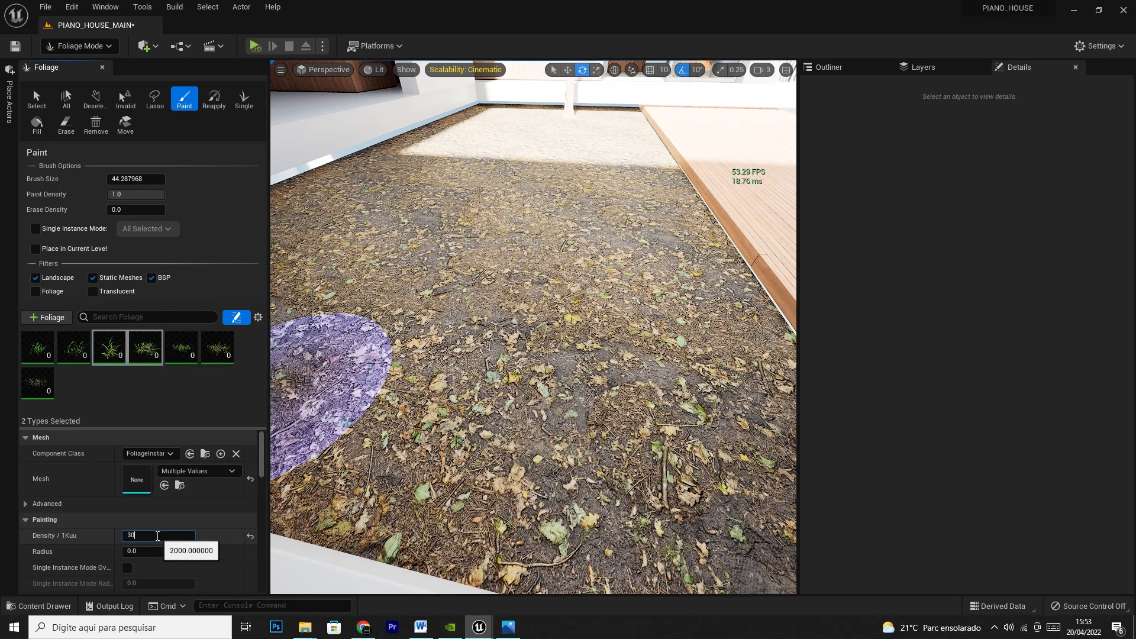
Check the painting density of the fifth and sixth grass types and of SM_TP03_G24_Md10
{"action": "left_click", "coordinate": [182, 346]}
{"action": "left_click", "coordinate": [217, 346], "text": "ctrl"}
{"action": "left_click", "coordinate": [154, 535]}
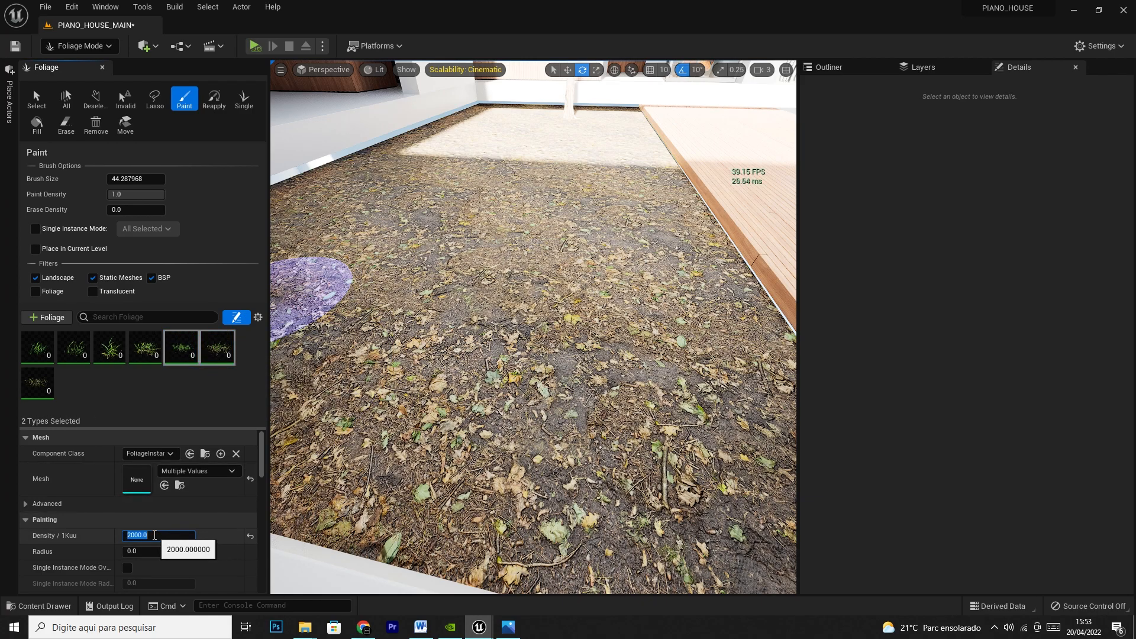
{"action": "left_click", "coordinate": [38, 382]}
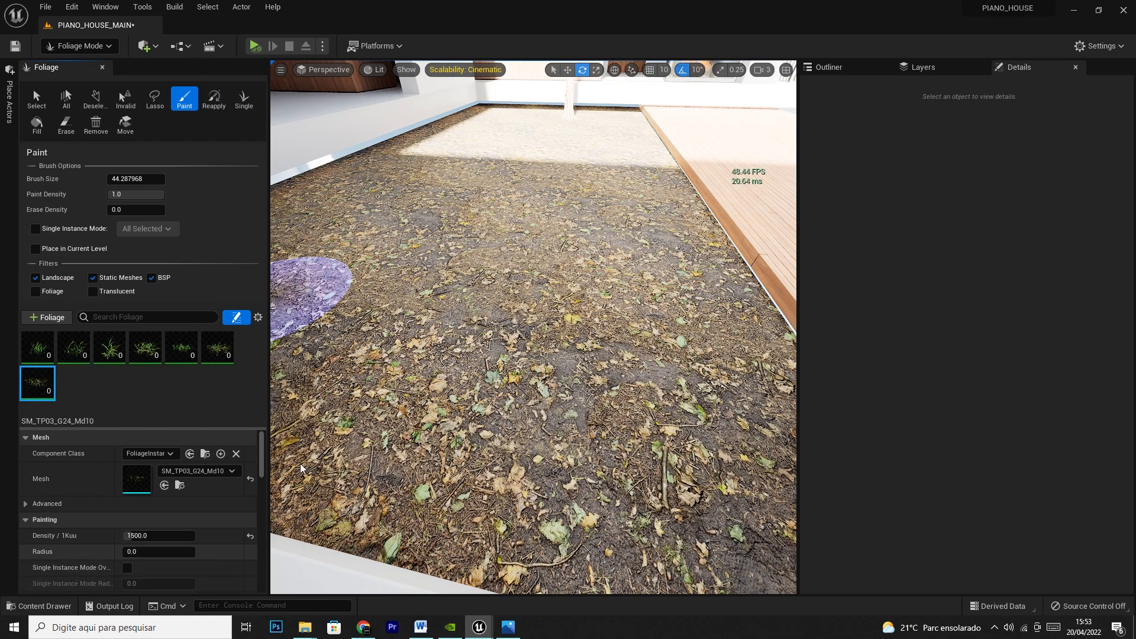
Paint the grass mix over the nearest part of the leaf-covered soil bed with a brush size of about 44
{"action": "mouse_move", "coordinate": [552, 304]}
{"action": "left_mouse_down"}
{"action": "mouse_move", "coordinate": [502, 410]}
{"action": "mouse_move", "coordinate": [558, 481]}
{"action": "mouse_move", "coordinate": [399, 259]}
{"action": "mouse_move", "coordinate": [520, 207]}
{"action": "mouse_move", "coordinate": [563, 259]}
{"action": "mouse_move", "coordinate": [691, 334]}
{"action": "mouse_move", "coordinate": [686, 346]}
{"action": "mouse_move", "coordinate": [343, 379]}
{"action": "mouse_move", "coordinate": [455, 293]}
{"action": "left_mouse_up"}
{"action": "mouse_move", "coordinate": [456, 293]}
{"action": "right_mouse_down"}
{"action": "mouse_move", "coordinate": [450, 308]}
{"action": "mouse_move", "coordinate": [491, 355]}
{"action": "right_mouse_up"}
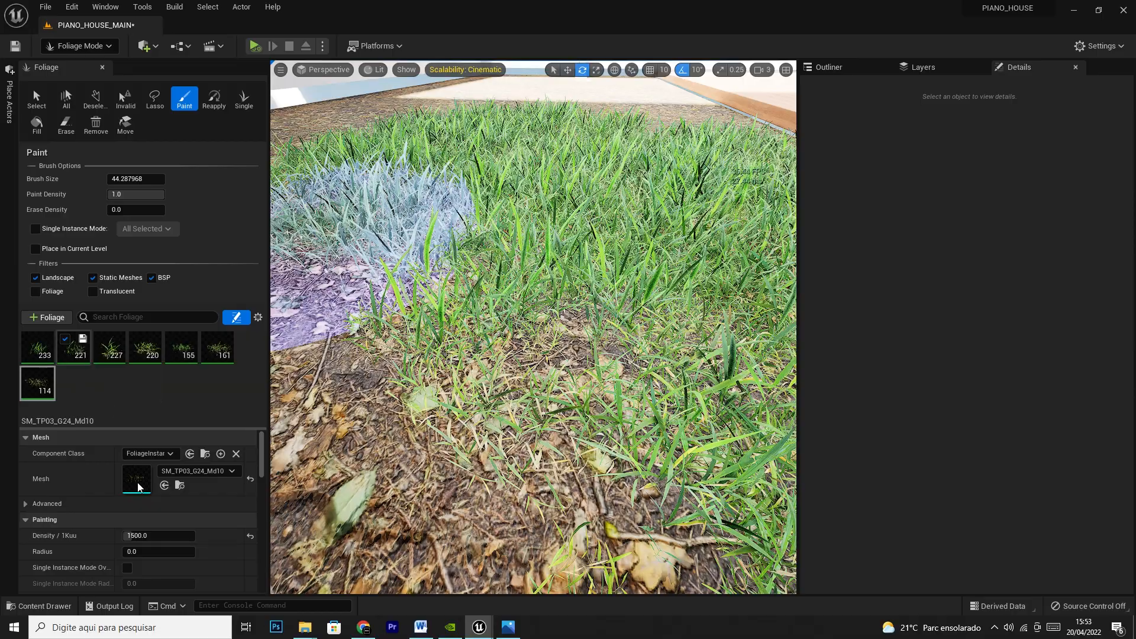
{"action": "mouse_move", "coordinate": [488, 169]}
{"action": "right_mouse_down"}
{"action": "mouse_move", "coordinate": [488, 261]}
{"action": "mouse_move", "coordinate": [488, 166]}
{"action": "mouse_move", "coordinate": [489, 213]}
{"action": "right_mouse_up"}
{"action": "mouse_move", "coordinate": [389, 307]}
{"action": "left_mouse_down"}
{"action": "mouse_move", "coordinate": [404, 306]}
{"action": "mouse_move", "coordinate": [330, 405]}
{"action": "mouse_move", "coordinate": [364, 435]}
{"action": "left_mouse_up"}
{"action": "mouse_move", "coordinate": [609, 249]}
{"action": "left_mouse_down"}
{"action": "mouse_move", "coordinate": [623, 253]}
{"action": "mouse_move", "coordinate": [409, 229]}
{"action": "mouse_move", "coordinate": [380, 211]}
{"action": "mouse_move", "coordinate": [407, 210]}
{"action": "left_mouse_up"}
{"action": "right_click_drag", "start_coordinate": [407, 211], "coordinate": [361, 229]}
{"action": "mouse_move", "coordinate": [407, 211]}
{"action": "left_mouse_down"}
{"action": "mouse_move", "coordinate": [346, 264]}
{"action": "mouse_move", "coordinate": [337, 304]}
{"action": "left_mouse_up"}
{"action": "right_click_drag", "start_coordinate": [407, 335], "coordinate": [361, 349]}
Reduce the foliage brush in stages and paint grass over the bare patches left in the nearest part of the bed
{"action": "key", "text": "bracketleft"}
{"action": "key", "text": "bracketleft"}
{"action": "key", "text": "bracketleft"}
{"action": "key", "text": "bracketleft"}
{"action": "mouse_move", "coordinate": [385, 252]}
{"action": "left_mouse_down"}
{"action": "mouse_move", "coordinate": [365, 246]}
{"action": "mouse_move", "coordinate": [452, 267]}
{"action": "left_mouse_up"}
{"action": "key", "text": "bracketleft"}
{"action": "key", "text": "bracketleft"}
{"action": "key", "text": "bracketleft"}
{"action": "key", "text": "bracketleft"}
{"action": "key", "text": "bracketleft"}
{"action": "left_click_drag", "start_coordinate": [370, 250], "coordinate": [348, 248]}
{"action": "mouse_move", "coordinate": [435, 326]}
{"action": "left_mouse_down"}
{"action": "mouse_move", "coordinate": [507, 431]}
{"action": "mouse_move", "coordinate": [568, 426]}
{"action": "left_mouse_up"}
Paint grass along the wooden deck and the far end of the shaded soil, reducing the brush size to about 30
{"action": "right_click_drag", "start_coordinate": [610, 295], "coordinate": [639, 329]}
{"action": "mouse_move", "coordinate": [674, 402]}
{"action": "left_mouse_down"}
{"action": "mouse_move", "coordinate": [697, 457]}
{"action": "mouse_move", "coordinate": [724, 459]}
{"action": "mouse_move", "coordinate": [680, 368]}
{"action": "mouse_move", "coordinate": [677, 307]}
{"action": "mouse_move", "coordinate": [659, 309]}
{"action": "mouse_move", "coordinate": [651, 254]}
{"action": "left_mouse_up"}
{"action": "key", "text": "bracketleft"}
{"action": "key", "text": "bracketleft"}
{"action": "key", "text": "bracketleft"}
{"action": "key", "text": "bracketleft"}
{"action": "mouse_move", "coordinate": [619, 174]}
{"action": "left_mouse_down"}
{"action": "mouse_move", "coordinate": [648, 296]}
{"action": "mouse_move", "coordinate": [698, 401]}
{"action": "mouse_move", "coordinate": [696, 360]}
{"action": "mouse_move", "coordinate": [704, 444]}
{"action": "mouse_move", "coordinate": [452, 474]}
{"action": "mouse_move", "coordinate": [396, 430]}
{"action": "mouse_move", "coordinate": [330, 347]}
{"action": "mouse_move", "coordinate": [426, 246]}
{"action": "mouse_move", "coordinate": [573, 243]}
{"action": "left_mouse_up"}
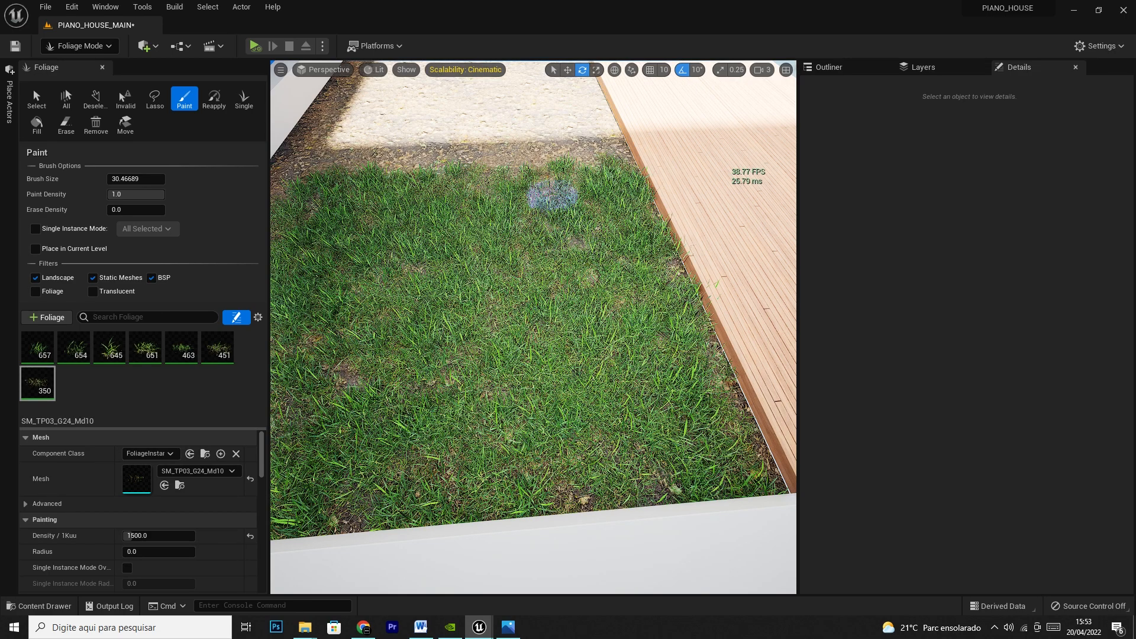
Fill the remaining gaps beside the deck and extend the grass along the white walls of the bed
{"action": "left_click_drag", "start_coordinate": [662, 259], "coordinate": [722, 291]}
{"action": "right_click_drag", "start_coordinate": [723, 292], "coordinate": [525, 231]}
{"action": "mouse_move", "coordinate": [333, 191]}
{"action": "left_mouse_down"}
{"action": "mouse_move", "coordinate": [305, 178]}
{"action": "mouse_move", "coordinate": [293, 254]}
{"action": "mouse_move", "coordinate": [362, 96]}
{"action": "mouse_move", "coordinate": [385, 124]}
{"action": "mouse_move", "coordinate": [438, 118]}
{"action": "mouse_move", "coordinate": [472, 146]}
{"action": "left_mouse_up"}
{"action": "left_click_drag", "start_coordinate": [395, 156], "coordinate": [355, 206]}
{"action": "mouse_move", "coordinate": [486, 193]}
{"action": "right_mouse_down"}
{"action": "mouse_move", "coordinate": [367, 154]}
{"action": "mouse_move", "coordinate": [385, 163]}
{"action": "mouse_move", "coordinate": [403, 142]}
{"action": "mouse_move", "coordinate": [403, 195]}
{"action": "mouse_move", "coordinate": [349, 142]}
{"action": "mouse_move", "coordinate": [313, 154]}
{"action": "mouse_move", "coordinate": [532, 205]}
{"action": "right_mouse_up"}
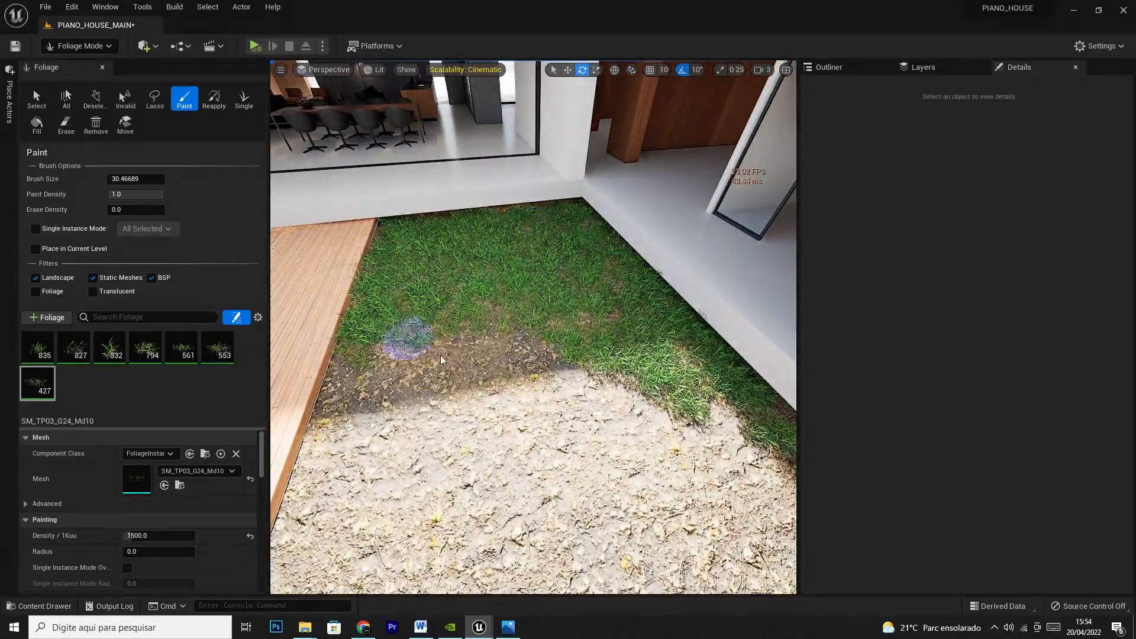
Enlarge the foliage brush to about 93 and paint over the bare soil beside the deck, undoing a stray stroke
{"action": "key", "text": "bracketright"}
{"action": "key", "text": "bracketright"}
{"action": "key", "text": "bracketright"}
{"action": "key", "text": "bracketright"}
{"action": "key", "text": "bracketright"}
{"action": "key", "text": "bracketright"}
{"action": "key", "text": "bracketright"}
{"action": "key", "text": "bracketright"}
{"action": "key", "text": "bracketright"}
{"action": "key", "text": "bracketright"}
{"action": "key", "text": "bracketright"}
{"action": "key", "text": "bracketright"}
{"action": "key", "text": "bracketright"}
{"action": "key", "text": "bracketright"}
{"action": "key", "text": "bracketright"}
{"action": "key", "text": "bracketright"}
{"action": "key", "text": "bracketright"}
{"action": "key", "text": "bracketright"}
{"action": "key", "text": "bracketright"}
{"action": "key", "text": "bracketright"}
{"action": "mouse_move", "coordinate": [470, 392]}
{"action": "left_mouse_down"}
{"action": "mouse_move", "coordinate": [487, 408]}
{"action": "mouse_move", "coordinate": [520, 335]}
{"action": "mouse_move", "coordinate": [552, 342]}
{"action": "mouse_move", "coordinate": [647, 413]}
{"action": "mouse_move", "coordinate": [457, 367]}
{"action": "mouse_move", "coordinate": [379, 364]}
{"action": "left_mouse_up"}
{"action": "key", "text": "bracketleft"}
{"action": "key", "text": "ctrl+z"}
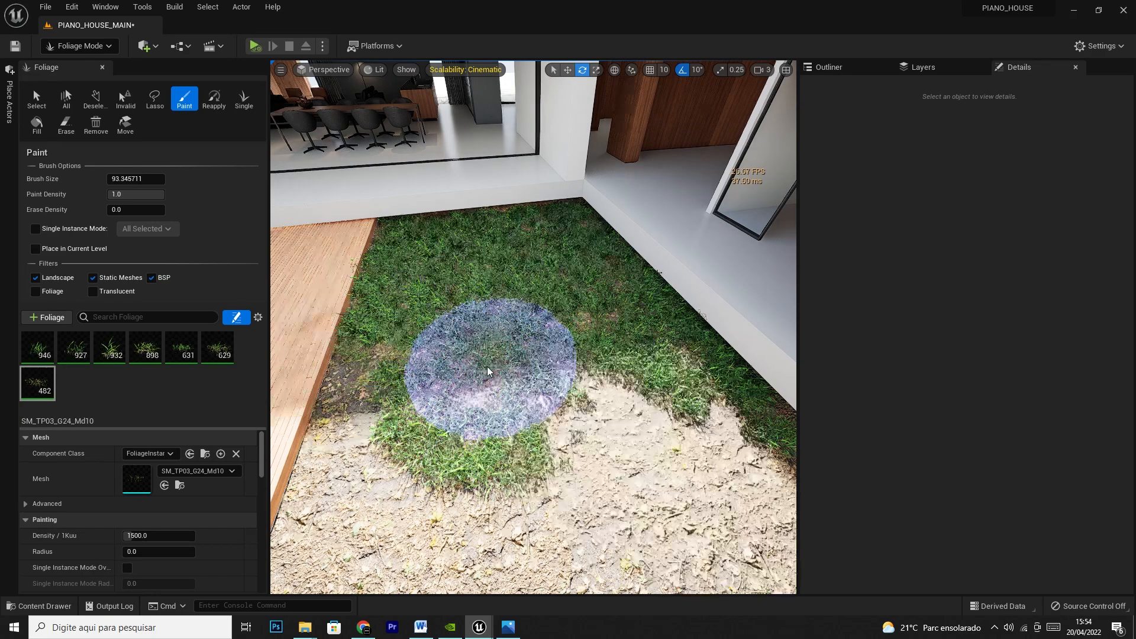
Paint grass across the sunlit soil, and undo the last stroke that spills onto the deck
{"action": "left_click_drag", "start_coordinate": [477, 406], "coordinate": [666, 489]}
{"action": "mouse_move", "coordinate": [665, 489]}
{"action": "right_mouse_down"}
{"action": "mouse_move", "coordinate": [569, 486]}
{"action": "mouse_move", "coordinate": [594, 421]}
{"action": "right_mouse_up"}
{"action": "mouse_move", "coordinate": [593, 421]}
{"action": "left_mouse_down"}
{"action": "mouse_move", "coordinate": [470, 438]}
{"action": "mouse_move", "coordinate": [504, 475]}
{"action": "left_mouse_up"}
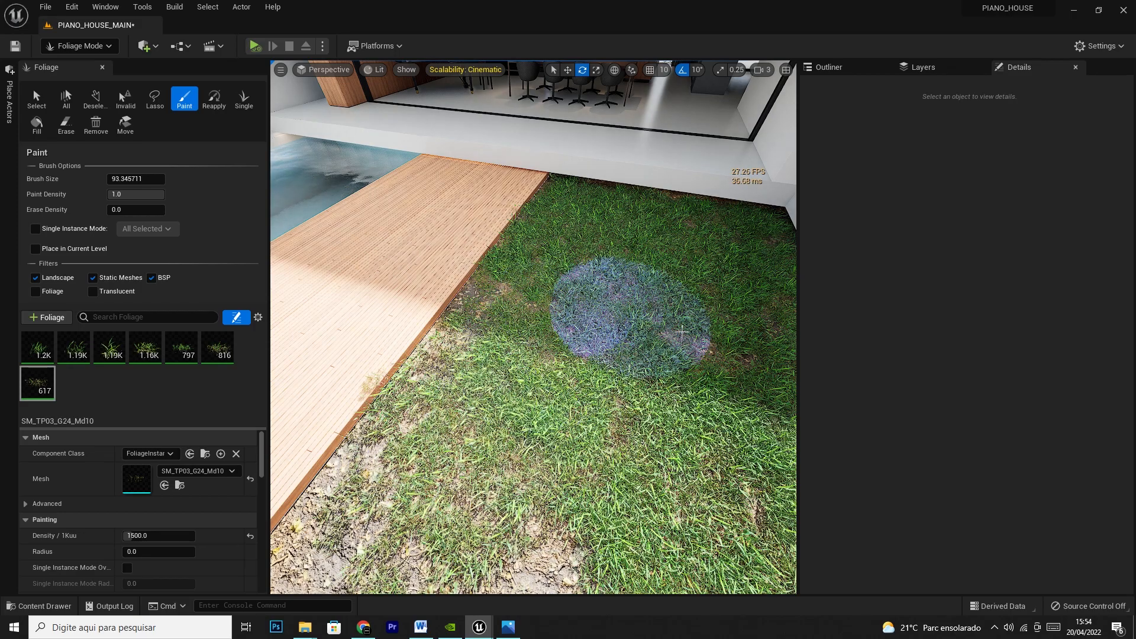
{"action": "key", "text": "ctrl+z"}
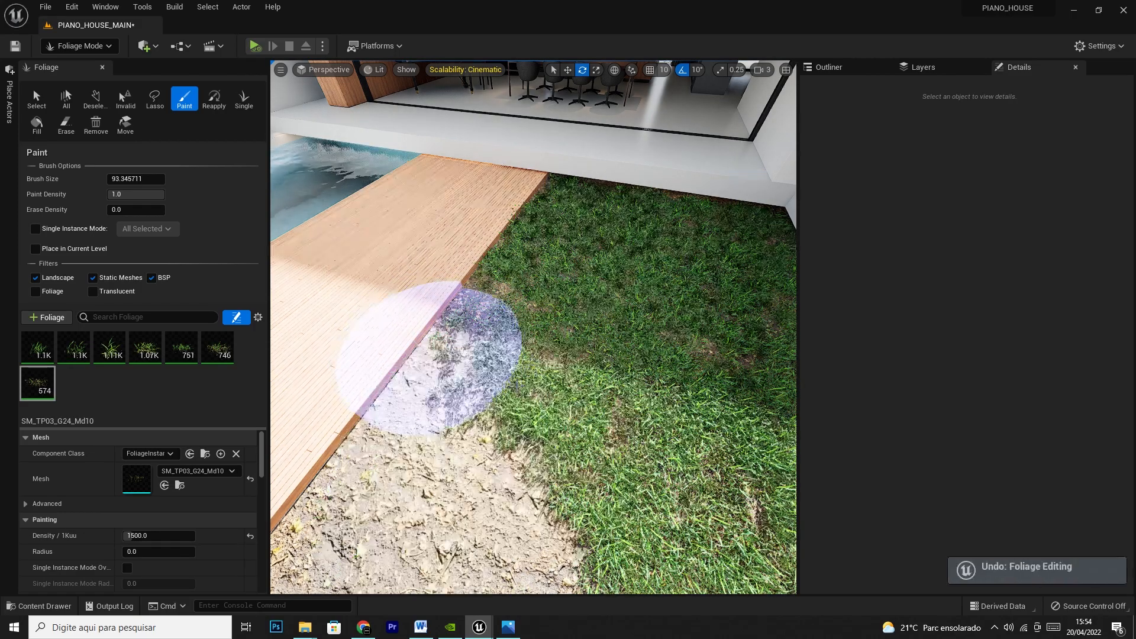
Extend the grass toward the tree, undoing three strokes and repainting from the wall side back toward the deck
{"action": "mouse_move", "coordinate": [509, 465]}
{"action": "left_mouse_down"}
{"action": "mouse_move", "coordinate": [434, 479]}
{"action": "mouse_move", "coordinate": [507, 495]}
{"action": "left_mouse_up"}
{"action": "mouse_move", "coordinate": [507, 494]}
{"action": "right_mouse_down"}
{"action": "mouse_move", "coordinate": [497, 533]}
{"action": "mouse_move", "coordinate": [438, 462]}
{"action": "mouse_move", "coordinate": [443, 468]}
{"action": "right_mouse_up"}
{"action": "mouse_move", "coordinate": [426, 449]}
{"action": "left_mouse_down"}
{"action": "mouse_move", "coordinate": [482, 254]}
{"action": "mouse_move", "coordinate": [558, 247]}
{"action": "mouse_move", "coordinate": [532, 332]}
{"action": "left_mouse_up"}
{"action": "key", "text": "ctrl+z"}
{"action": "key", "text": "ctrl+z"}
{"action": "key", "text": "ctrl+z"}
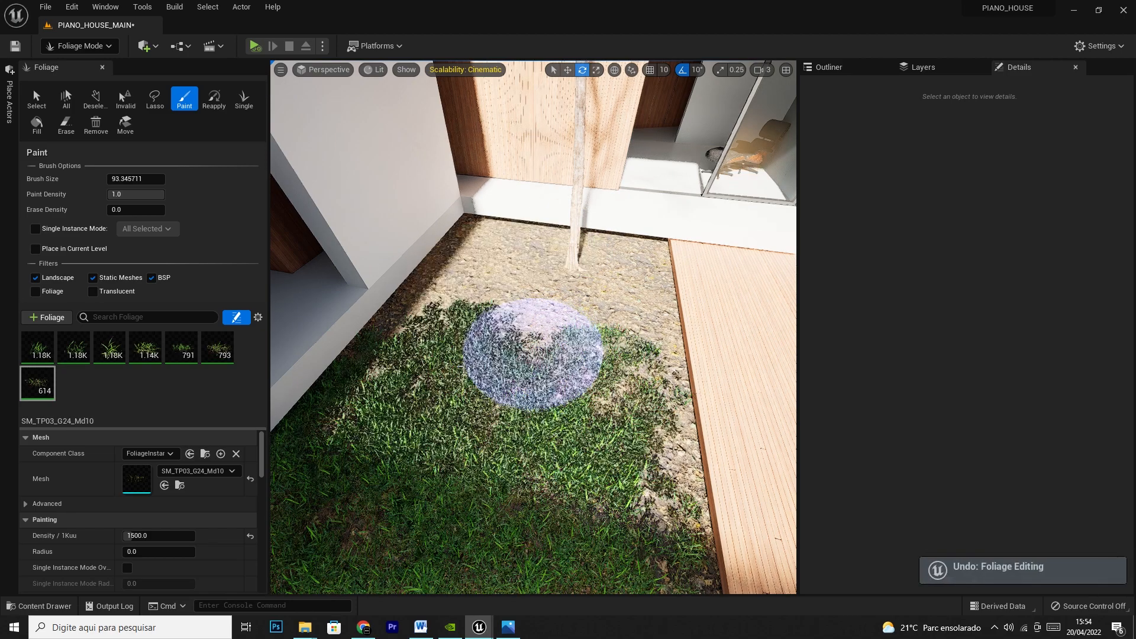
{"action": "mouse_move", "coordinate": [472, 284]}
{"action": "left_mouse_down"}
{"action": "mouse_move", "coordinate": [488, 247]}
{"action": "mouse_move", "coordinate": [521, 297]}
{"action": "mouse_move", "coordinate": [579, 299]}
{"action": "mouse_move", "coordinate": [588, 279]}
{"action": "mouse_move", "coordinate": [610, 497]}
{"action": "left_mouse_up"}
Reduce the foliage brush to about 27 and paint grass along the deck edge and around the tree trunk
{"action": "key", "text": "bracketleft"}
{"action": "key", "text": "bracketleft"}
{"action": "key", "text": "bracketleft"}
{"action": "key", "text": "bracketleft"}
{"action": "key", "text": "bracketleft"}
{"action": "key", "text": "bracketleft"}
{"action": "key", "text": "bracketleft"}
{"action": "key", "text": "bracketleft"}
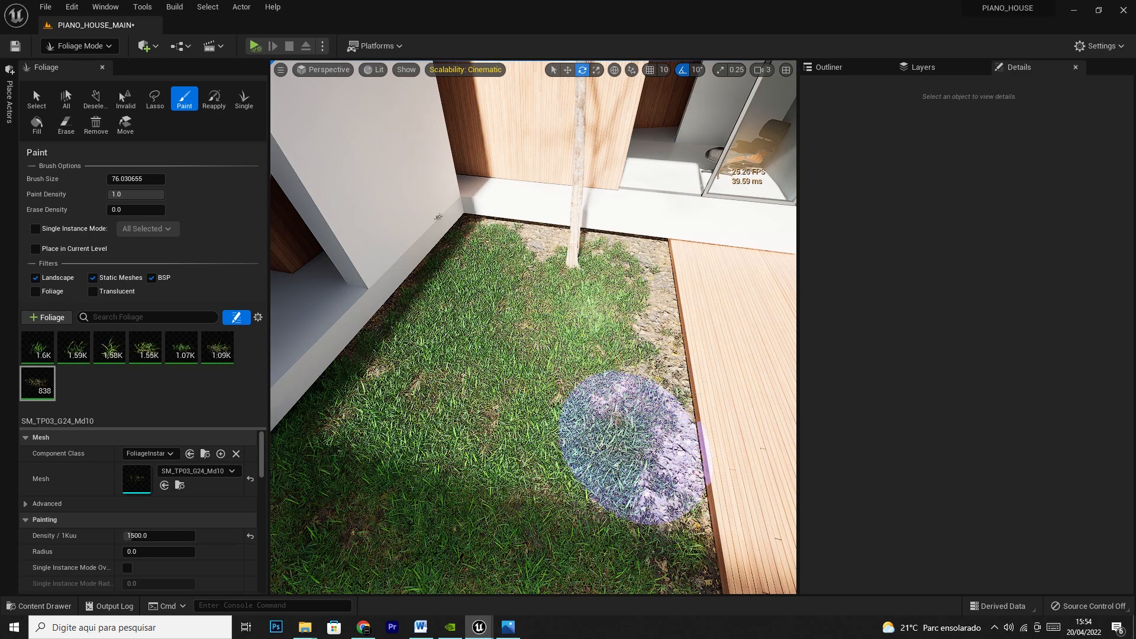
{"action": "key", "text": "bracketleft"}
{"action": "key", "text": "bracketleft"}
{"action": "key", "text": "bracketleft"}
{"action": "key", "text": "bracketleft"}
{"action": "key", "text": "bracketleft"}
{"action": "key", "text": "bracketleft"}
{"action": "key", "text": "bracketleft"}
{"action": "key", "text": "bracketleft"}
{"action": "mouse_move", "coordinate": [647, 469]}
{"action": "left_mouse_down"}
{"action": "mouse_move", "coordinate": [664, 477]}
{"action": "mouse_move", "coordinate": [654, 276]}
{"action": "left_mouse_up"}
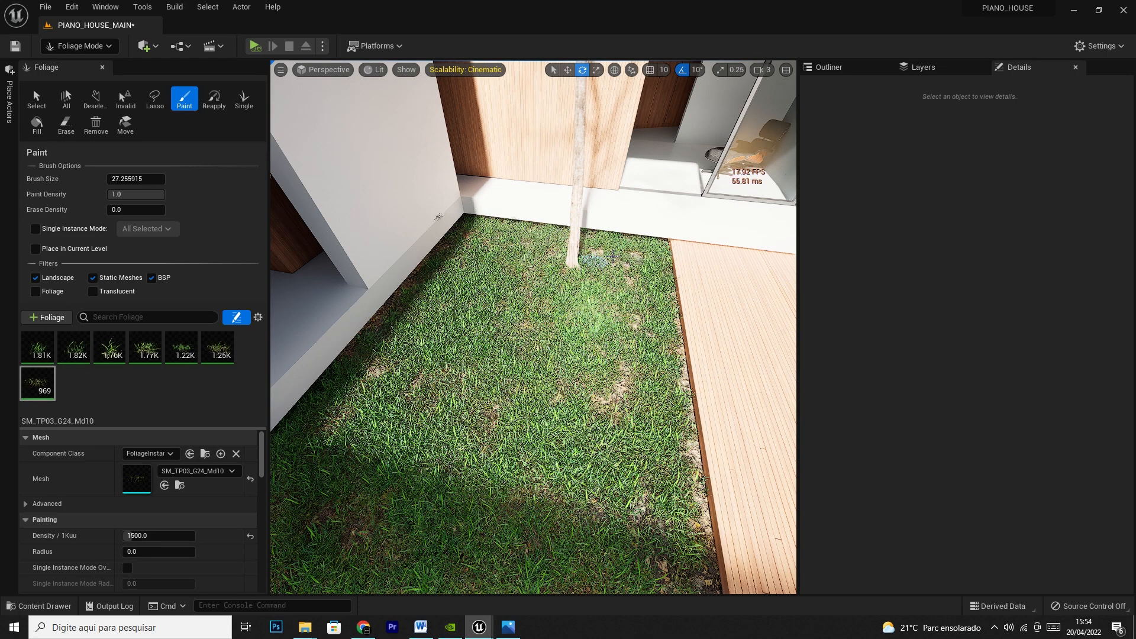
Fill the narrow gaps along the deck edge near the tree with grass, reducing the brush size to about 14
{"action": "mouse_move", "coordinate": [639, 257]}
{"action": "left_mouse_down"}
{"action": "mouse_move", "coordinate": [609, 406]}
{"action": "mouse_move", "coordinate": [687, 482]}
{"action": "mouse_move", "coordinate": [683, 526]}
{"action": "mouse_move", "coordinate": [696, 499]}
{"action": "mouse_move", "coordinate": [686, 461]}
{"action": "left_mouse_up"}
{"action": "key", "text": "bracketleft"}
{"action": "key", "text": "bracketleft"}
{"action": "key", "text": "bracketleft"}
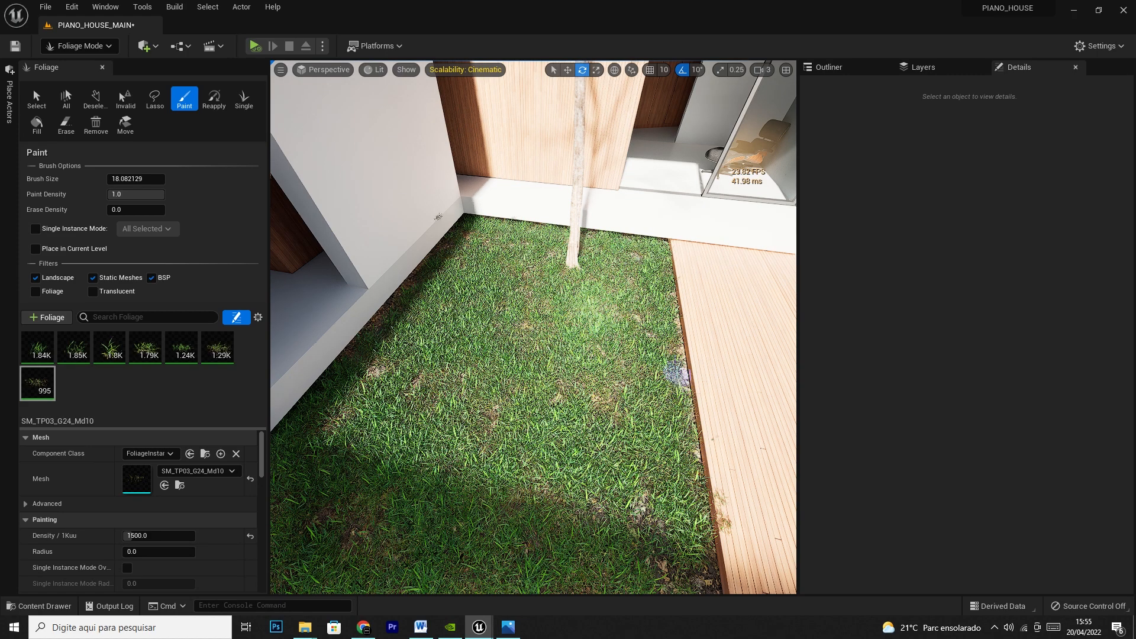
{"action": "key", "text": "bracketleft"}
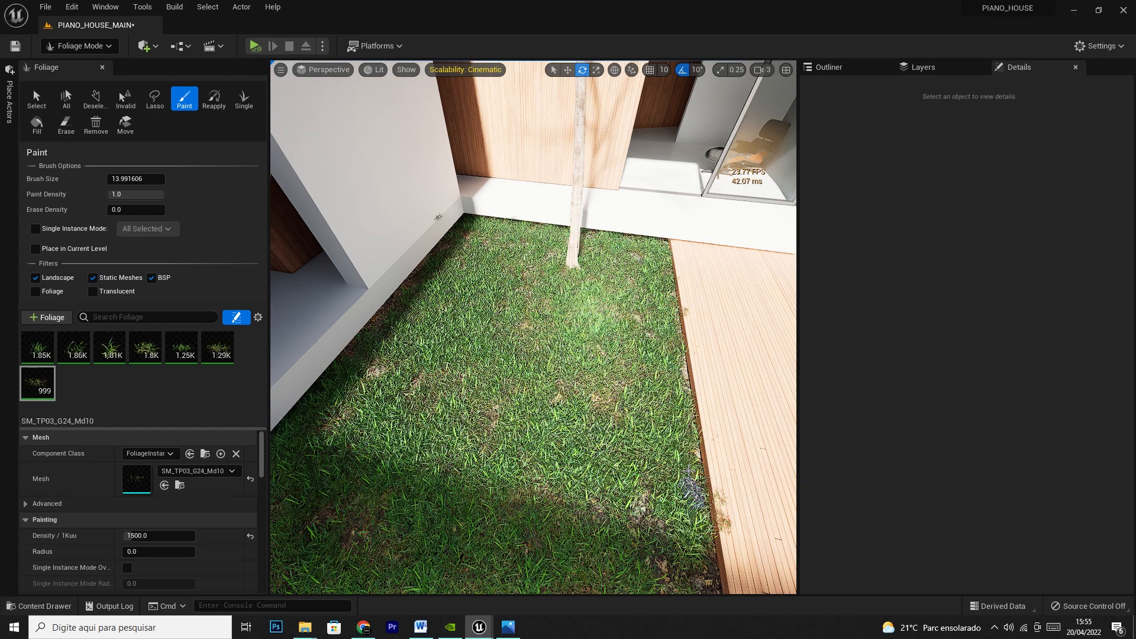
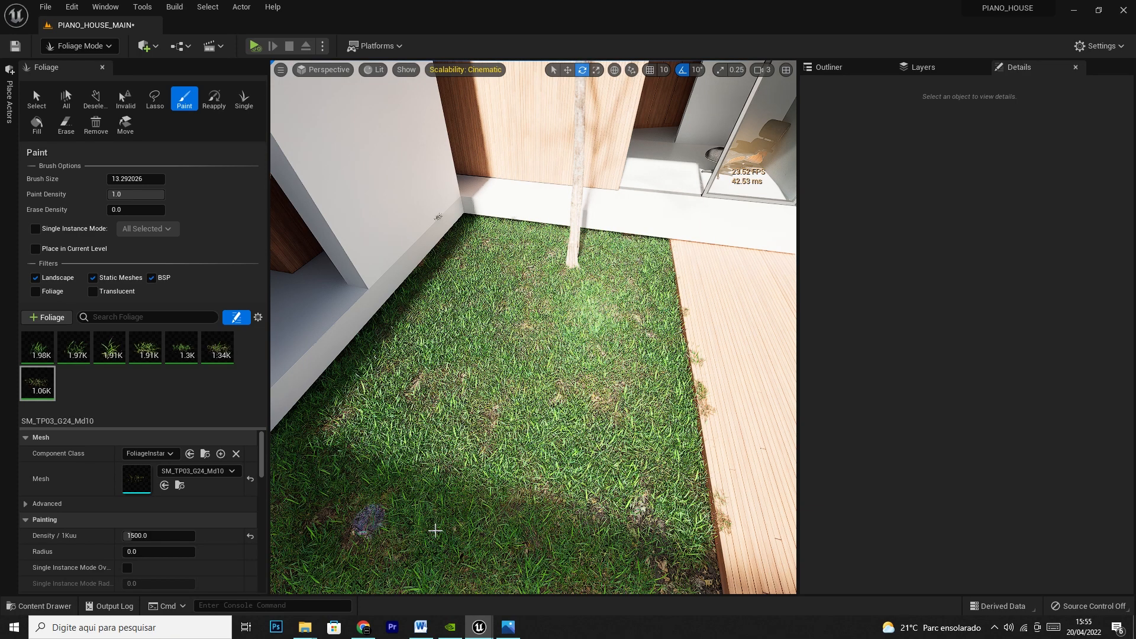
Paint grass over the remaining bare patches in the shaded part of the bed and beside the deck
{"action": "right_click_drag", "start_coordinate": [439, 530], "coordinate": [278, 527]}
{"action": "left_click", "coordinate": [549, 337]}
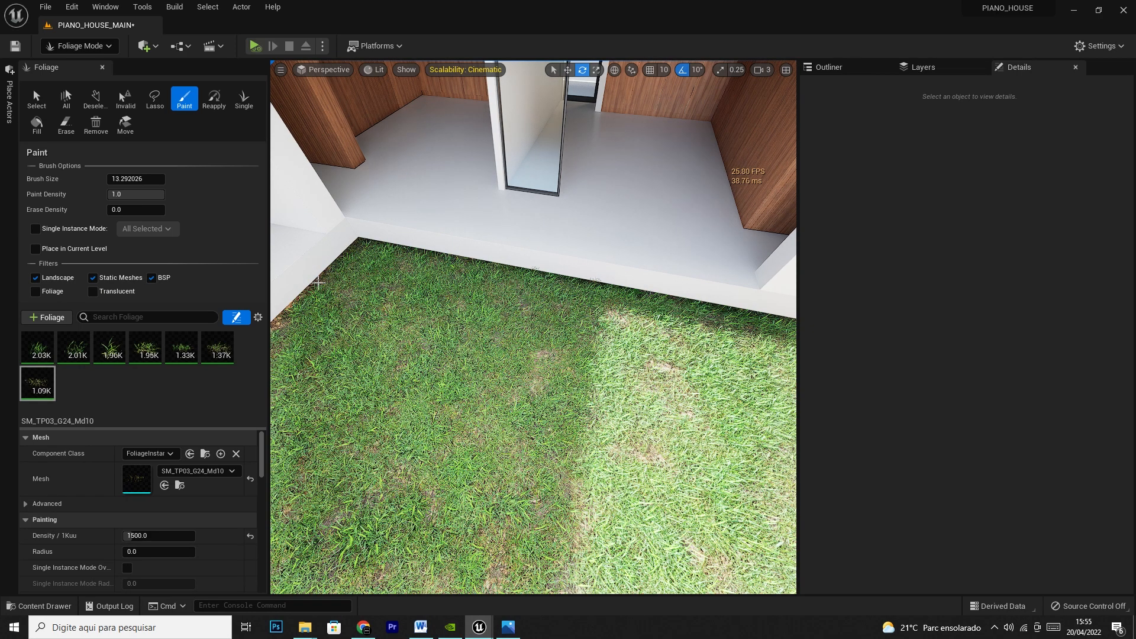
{"action": "right_click_drag", "start_coordinate": [531, 212], "coordinate": [397, 228]}
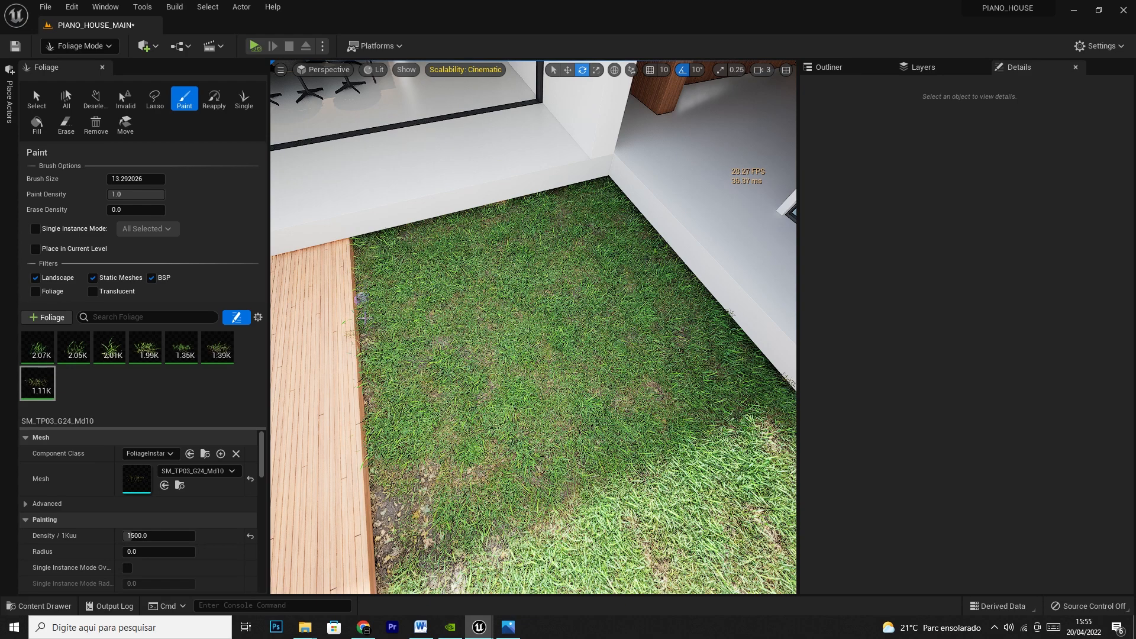
{"action": "left_click_drag", "start_coordinate": [372, 445], "coordinate": [383, 561]}
{"action": "left_click_drag", "start_coordinate": [389, 614], "coordinate": [418, 477]}
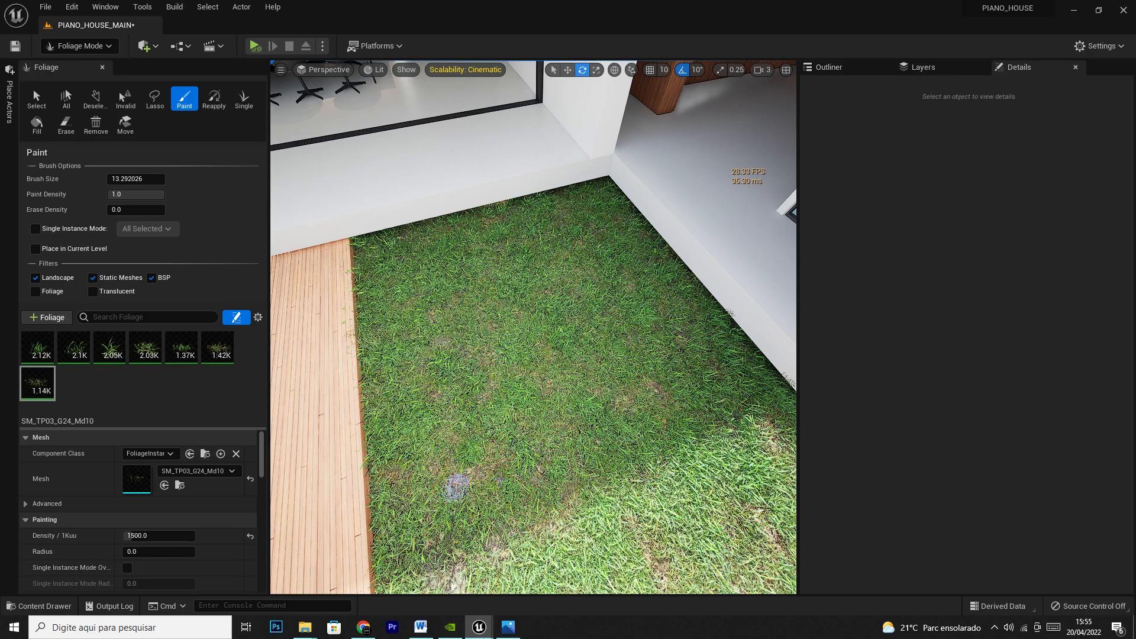
{"action": "left_click_drag", "start_coordinate": [555, 421], "coordinate": [360, 414], "text": "alt"}
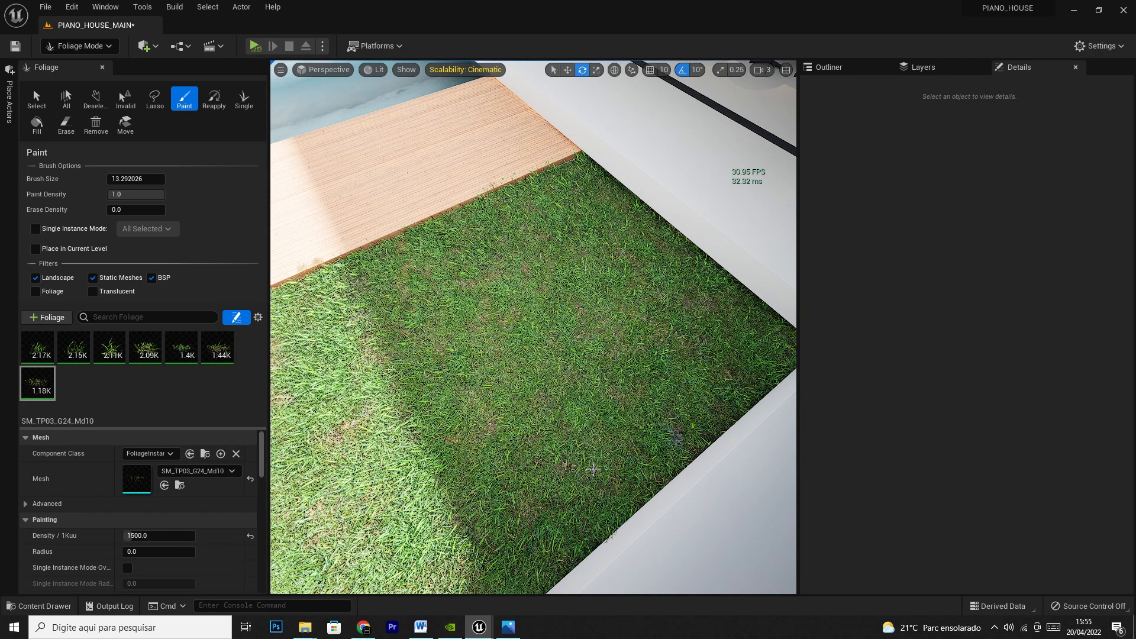
{"action": "right_click_drag", "start_coordinate": [562, 437], "coordinate": [398, 417]}
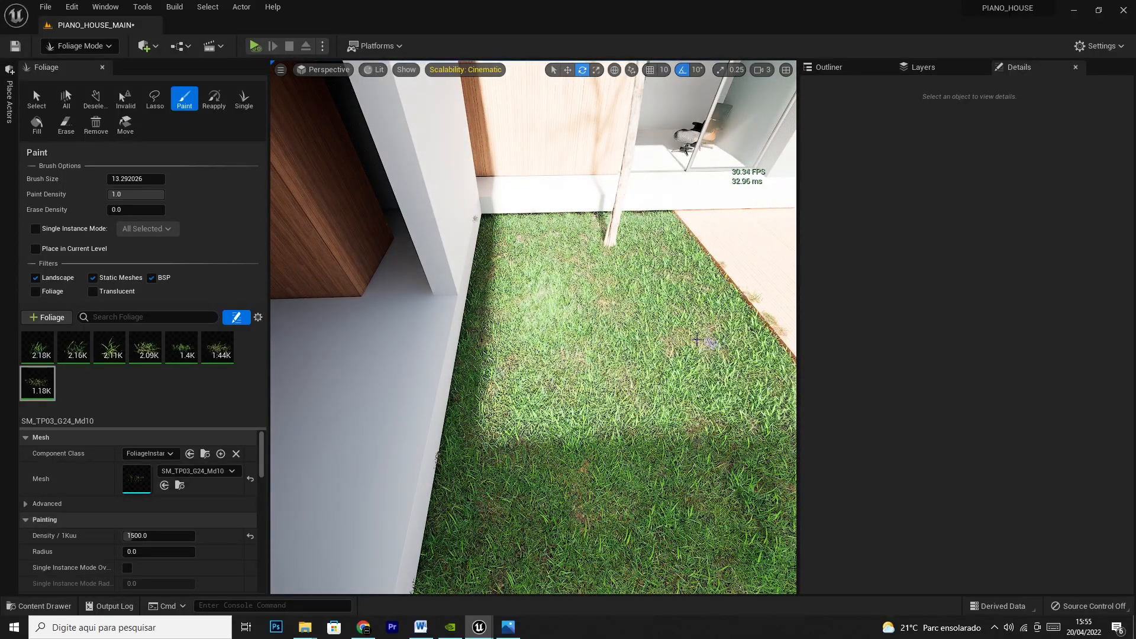
Select all seven grass types, call up the removal of their instances and decline it
{"action": "left_click", "coordinate": [36, 354]}
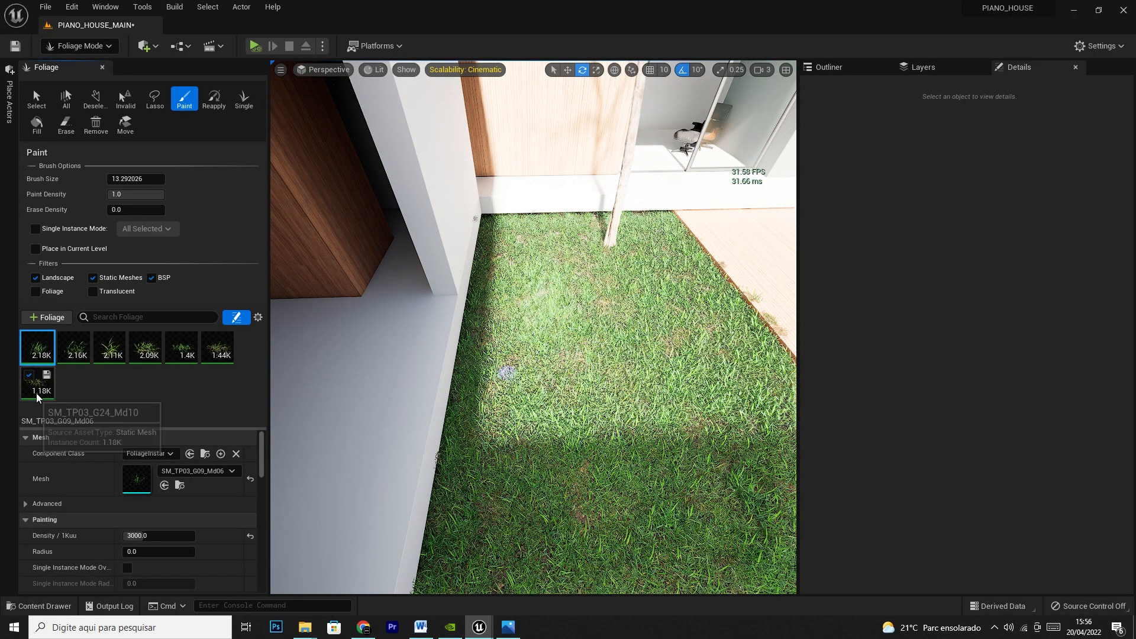
{"action": "left_click", "coordinate": [37, 392], "text": "shift"}
{"action": "key", "text": "Delete"}
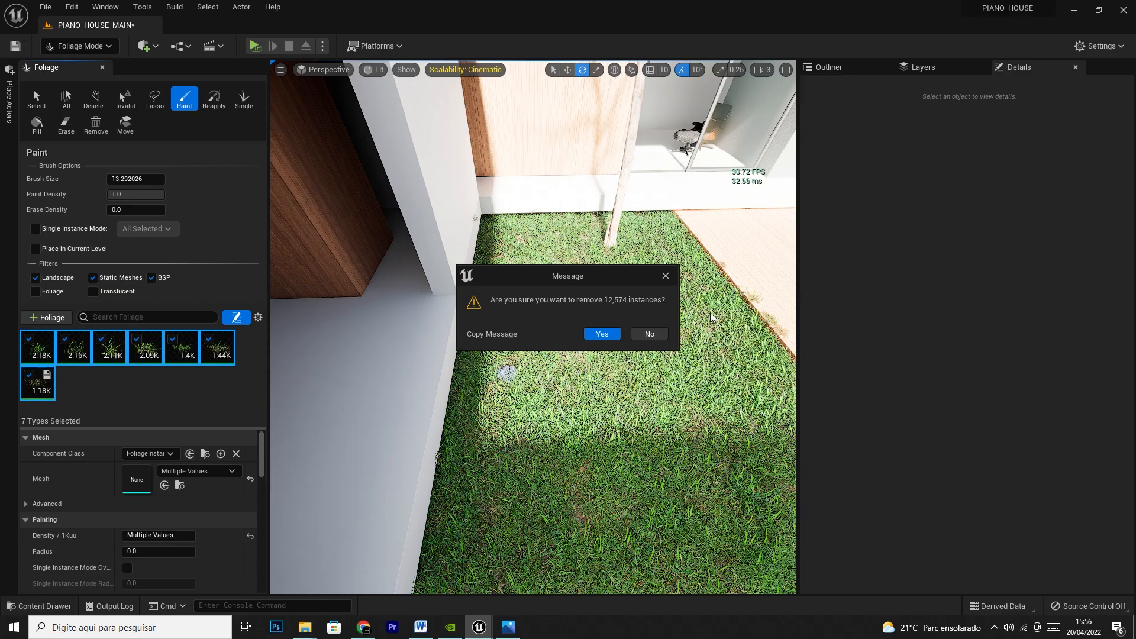
{"action": "left_click", "coordinate": [661, 335]}
Paint extra grass over the thin spots around the shadow line in the middle of the lawn
{"action": "mouse_move", "coordinate": [655, 385]}
{"action": "right_mouse_down"}
{"action": "mouse_move", "coordinate": [666, 400]}
{"action": "mouse_move", "coordinate": [597, 420]}
{"action": "mouse_move", "coordinate": [597, 438]}
{"action": "right_mouse_up"}
{"action": "key", "text": "w"}
{"action": "left_click_drag", "start_coordinate": [662, 458], "coordinate": [733, 519]}
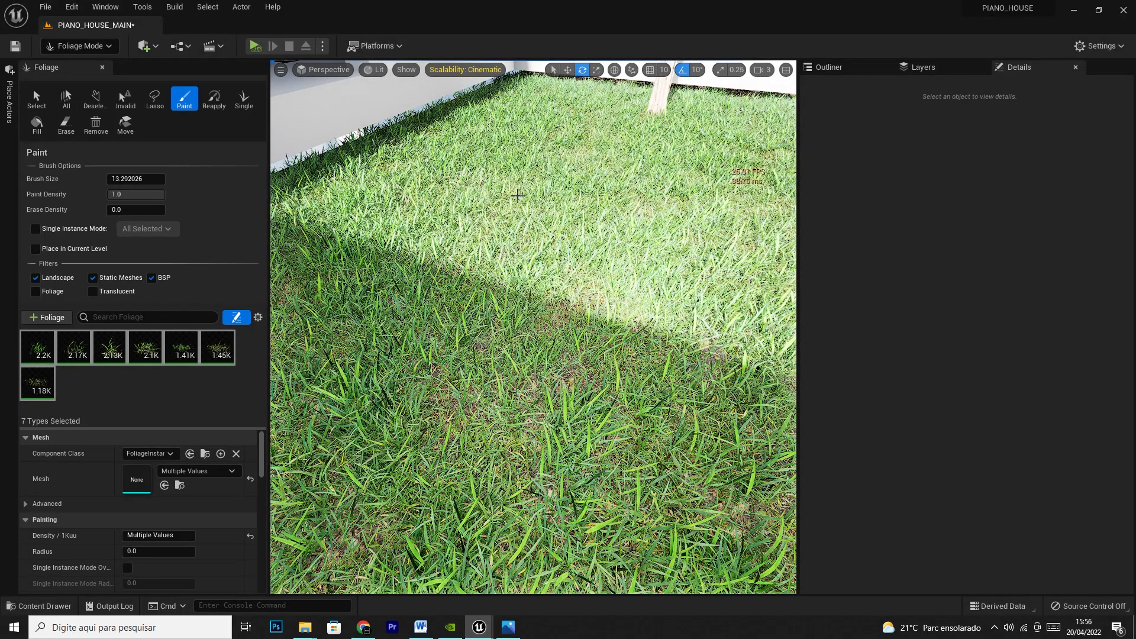
{"action": "left_click_drag", "start_coordinate": [396, 358], "coordinate": [633, 304]}
{"action": "right_click_drag", "start_coordinate": [598, 310], "coordinate": [745, 323]}
{"action": "left_click_drag", "start_coordinate": [595, 310], "coordinate": [662, 251]}
{"action": "mouse_move", "coordinate": [742, 297]}
{"action": "left_mouse_down"}
{"action": "mouse_move", "coordinate": [782, 335]}
{"action": "mouse_move", "coordinate": [642, 438]}
{"action": "left_mouse_up"}
Thicken the sparse grass in the part of the lawn beside the wooden deck
{"action": "right_click_drag", "start_coordinate": [658, 468], "coordinate": [775, 468]}
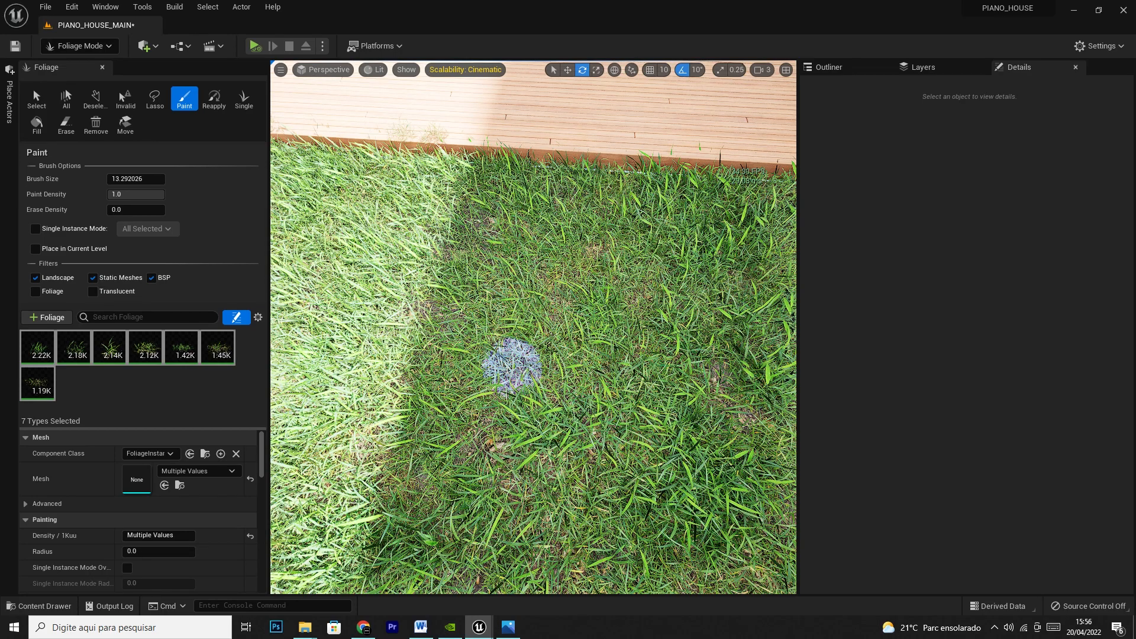
{"action": "right_click_drag", "start_coordinate": [512, 367], "coordinate": [615, 349]}
{"action": "left_click_drag", "start_coordinate": [515, 363], "coordinate": [675, 243]}
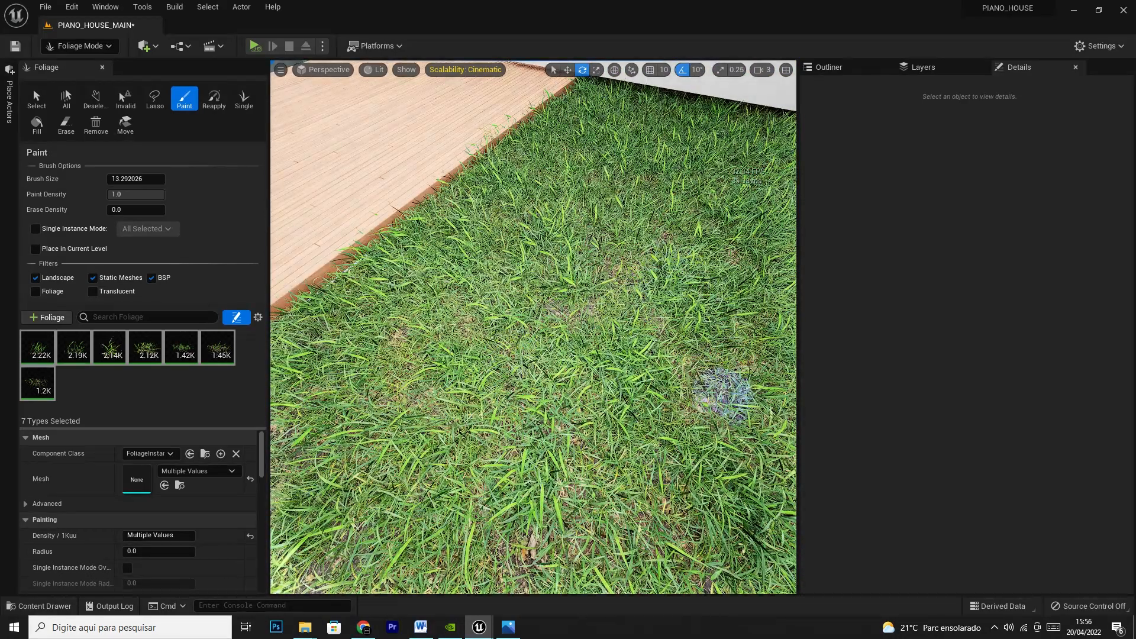
{"action": "left_click_drag", "start_coordinate": [675, 496], "coordinate": [468, 547]}
Add grass to the thin spots near the tree trunk
{"action": "right_click_drag", "start_coordinate": [465, 463], "coordinate": [361, 451]}
{"action": "key", "text": "w"}
{"action": "right_click_drag", "start_coordinate": [388, 420], "coordinate": [395, 392]}
{"action": "left_click", "coordinate": [462, 383]}
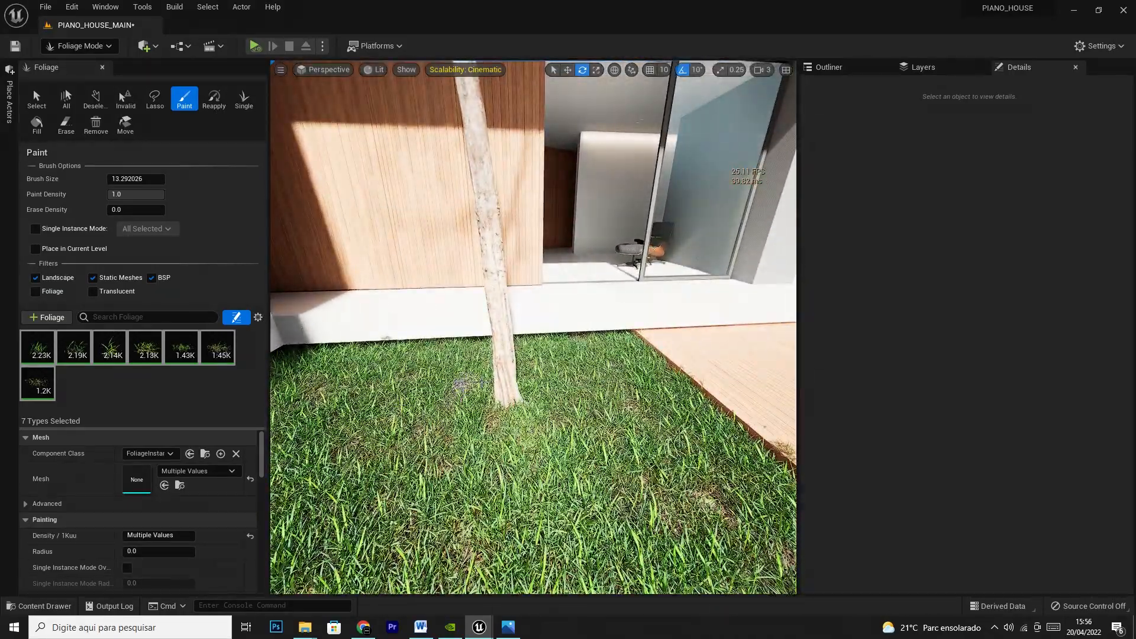
{"action": "left_click", "coordinate": [708, 491]}
Erase the stray grass growing over the deck edge near the tree, undoing one stroke and erasing again
{"action": "right_click_drag", "start_coordinate": [702, 476], "coordinate": [569, 533]}
{"action": "key", "text": "d"}
{"action": "key", "text": "shift"}
{"action": "key", "text": "shift"}
{"action": "mouse_move", "coordinate": [535, 538]}
{"action": "left_mouse_down", "text": "shift"}
{"action": "mouse_move", "coordinate": [533, 562]}
{"action": "mouse_move", "coordinate": [538, 500]}
{"action": "mouse_move", "coordinate": [529, 492]}
{"action": "mouse_move", "coordinate": [525, 514]}
{"action": "mouse_move", "coordinate": [516, 382]}
{"action": "left_mouse_up", "text": "shift"}
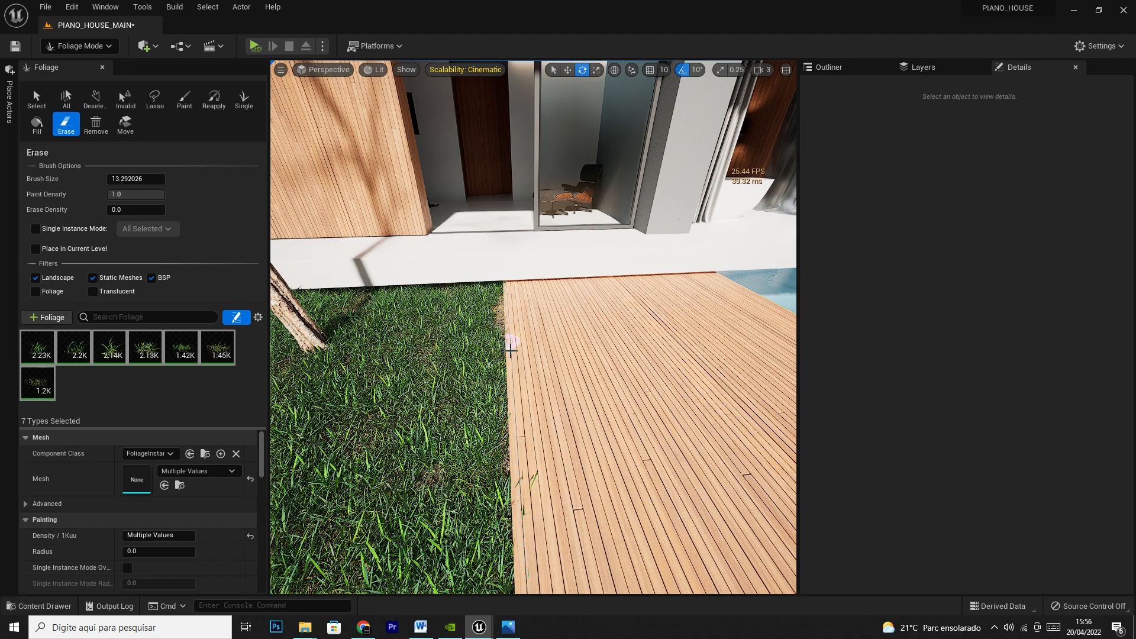
{"action": "key", "text": "ctrl+z"}
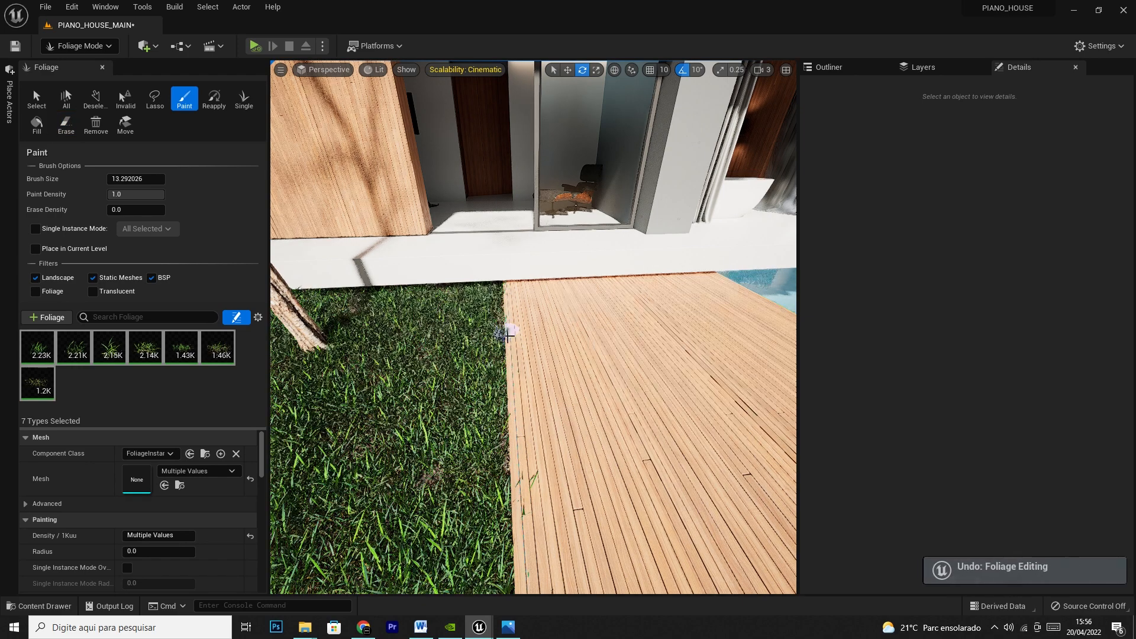
{"action": "key", "text": "shift"}
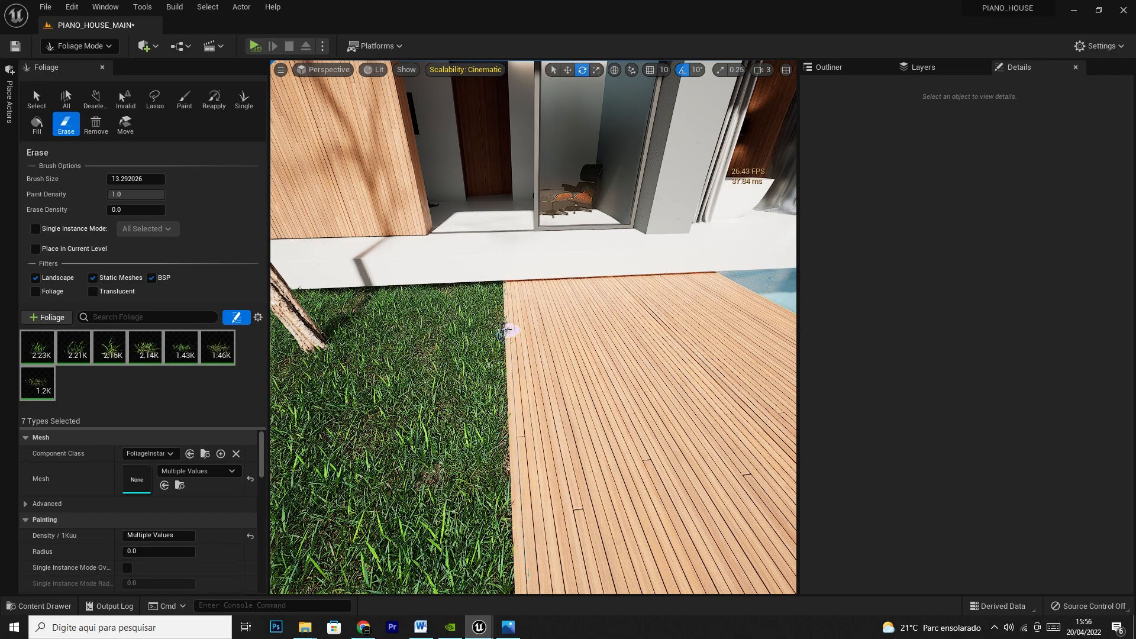
{"action": "key", "text": "shift"}
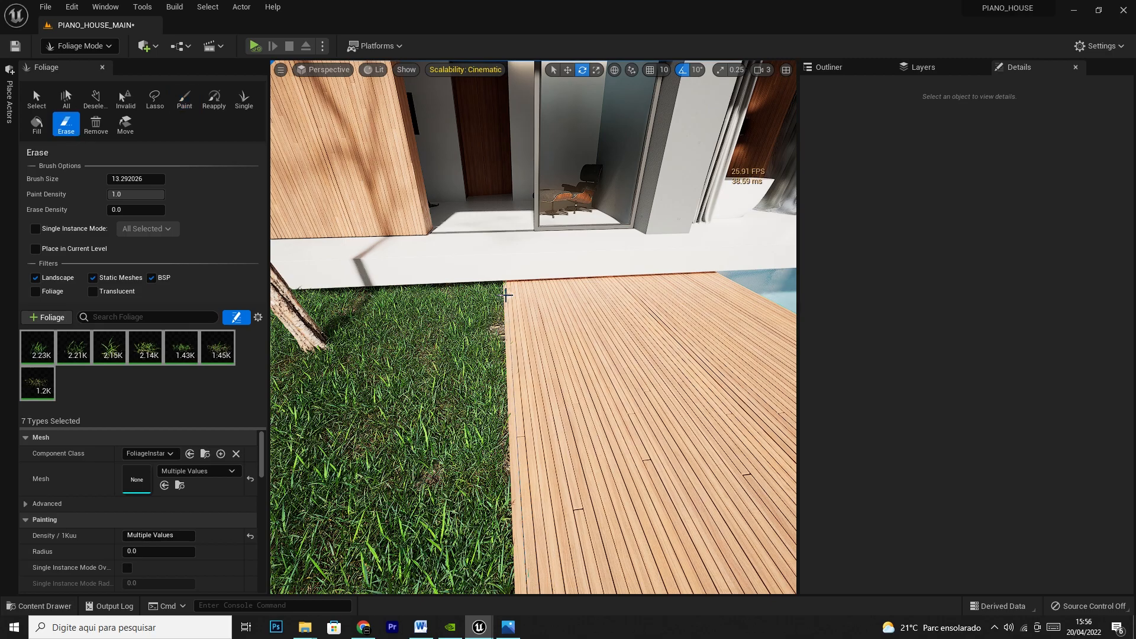
{"action": "key", "text": "shift"}
Erase the grass spilling over the rest of the deck edge toward the piano room
{"action": "right_click_drag", "start_coordinate": [507, 462], "coordinate": [698, 450]}
{"action": "right_click_drag", "start_coordinate": [451, 469], "coordinate": [508, 414]}
{"action": "left_click_drag", "start_coordinate": [506, 431], "coordinate": [525, 369], "text": "shift"}
{"action": "mouse_move", "coordinate": [509, 416]}
{"action": "left_mouse_down", "text": "shift"}
{"action": "mouse_move", "coordinate": [507, 438]}
{"action": "mouse_move", "coordinate": [525, 374]}
{"action": "left_mouse_up", "text": "shift"}
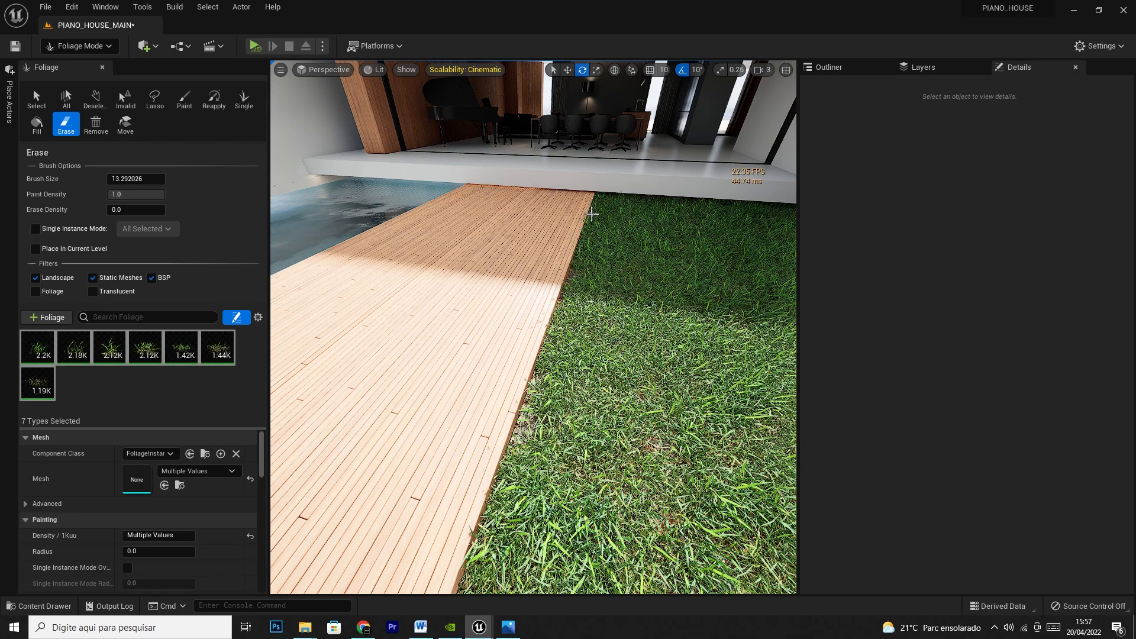
Erase the stray grass tufts from the white walls around the lawn
{"action": "right_click_drag", "start_coordinate": [532, 249], "coordinate": [717, 222]}
{"action": "key", "text": "shift"}
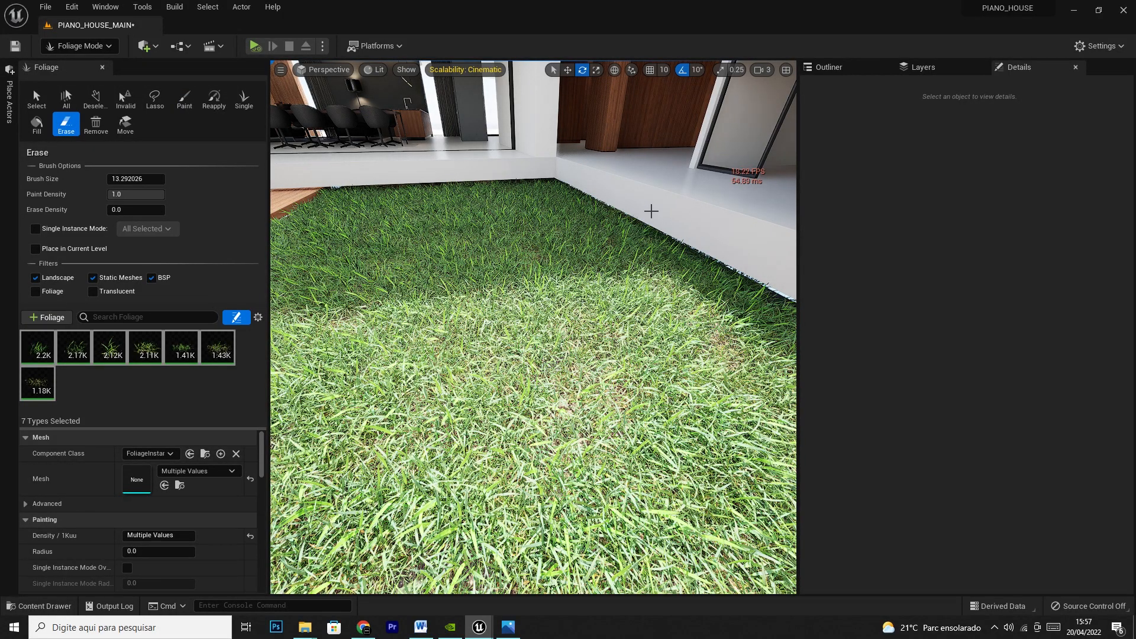
{"action": "right_click_drag", "start_coordinate": [651, 211], "coordinate": [709, 230]}
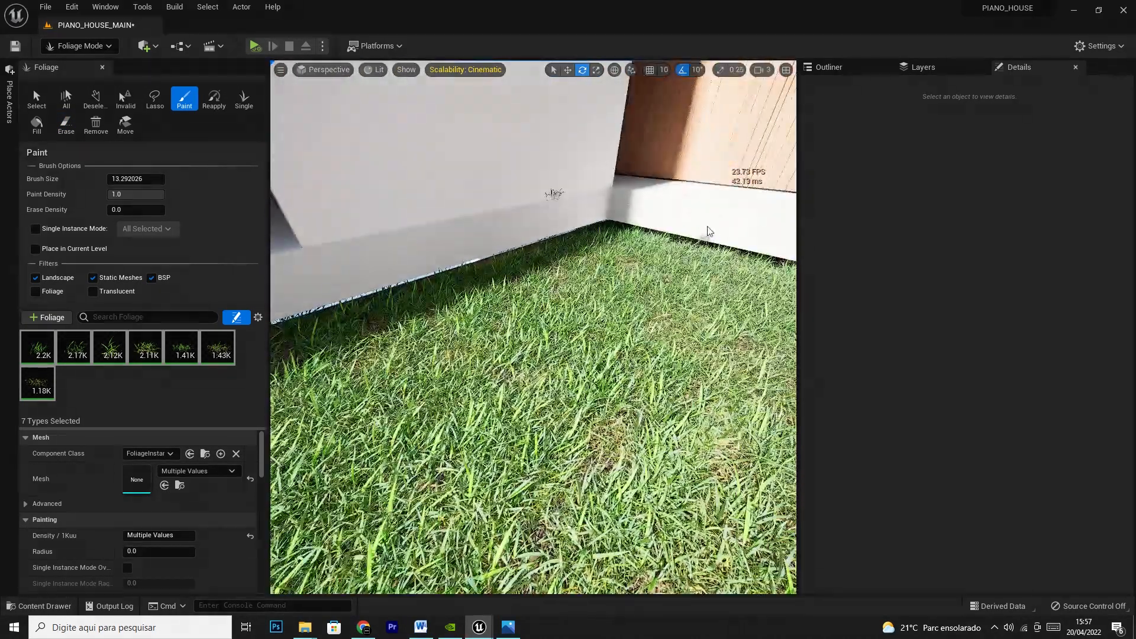
{"action": "key", "text": "shift"}
{"action": "key", "text": "shift"}
Erase the grass tuft stuck on the tree trunk
{"action": "mouse_move", "coordinate": [709, 239]}
{"action": "right_mouse_down"}
{"action": "mouse_move", "coordinate": [776, 241]}
{"action": "mouse_move", "coordinate": [755, 236]}
{"action": "mouse_move", "coordinate": [790, 224]}
{"action": "mouse_move", "coordinate": [639, 230]}
{"action": "right_mouse_up"}
{"action": "key", "text": "shift"}
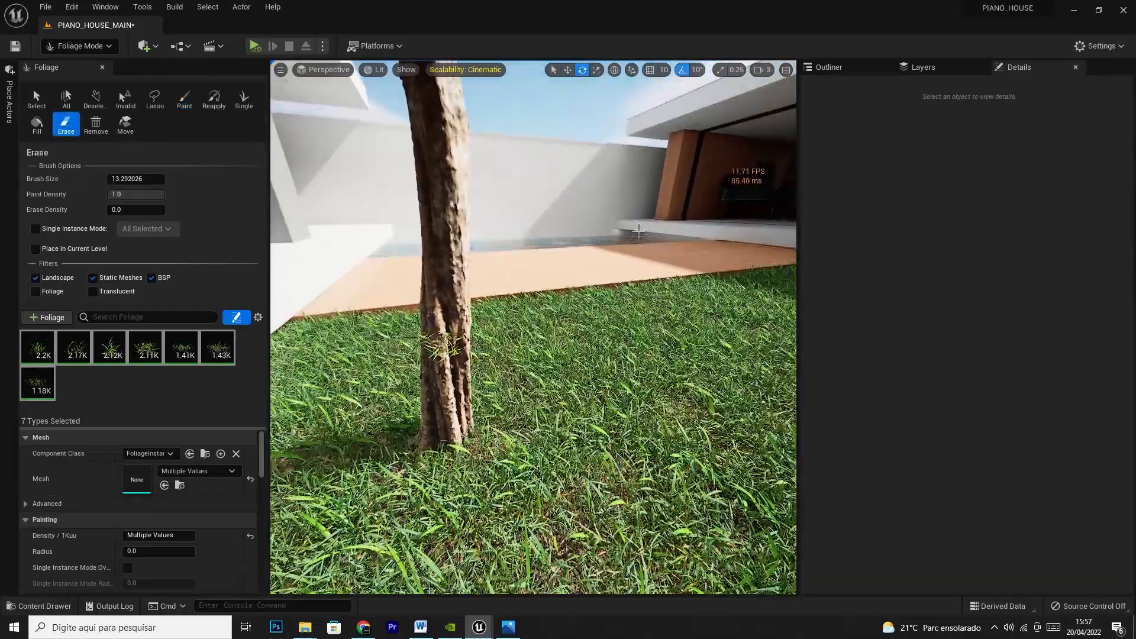
{"action": "left_click", "coordinate": [444, 342], "text": "shift"}
{"action": "right_click_drag", "start_coordinate": [444, 325], "coordinate": [715, 325]}
{"action": "key", "text": "shift"}
Repaint the thin grass near the tree and the deck corner, and look over the whole lawn
{"action": "mouse_move", "coordinate": [426, 336]}
{"action": "right_mouse_down"}
{"action": "mouse_move", "coordinate": [627, 336]}
{"action": "mouse_move", "coordinate": [597, 403]}
{"action": "right_mouse_up"}
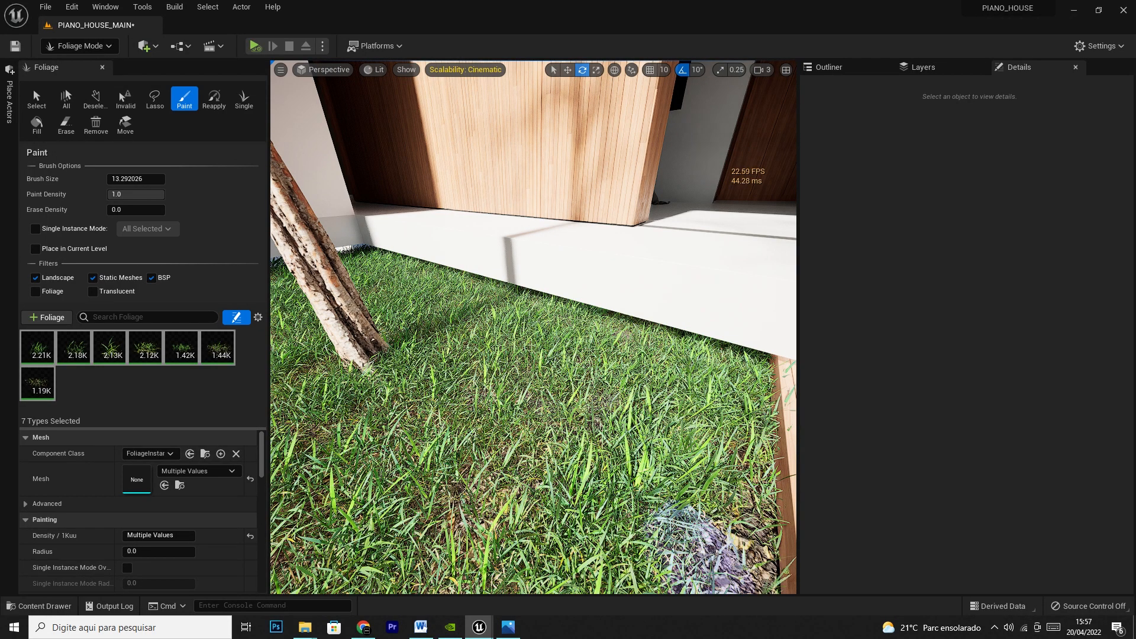
{"action": "right_click_drag", "start_coordinate": [479, 367], "coordinate": [571, 497]}
{"action": "right_click_drag", "start_coordinate": [453, 414], "coordinate": [488, 435]}
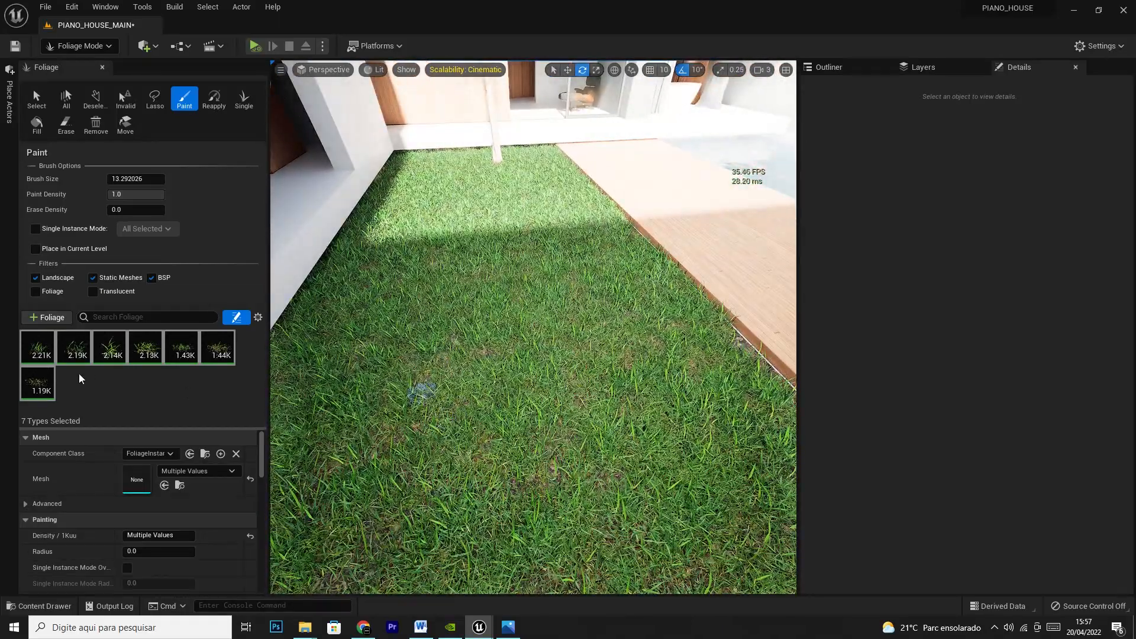
Select all seven grass types in the foliage palette and set the erase density to 0.8
{"action": "left_click", "coordinate": [42, 358]}
{"action": "left_click", "coordinate": [47, 389], "text": "shift"}
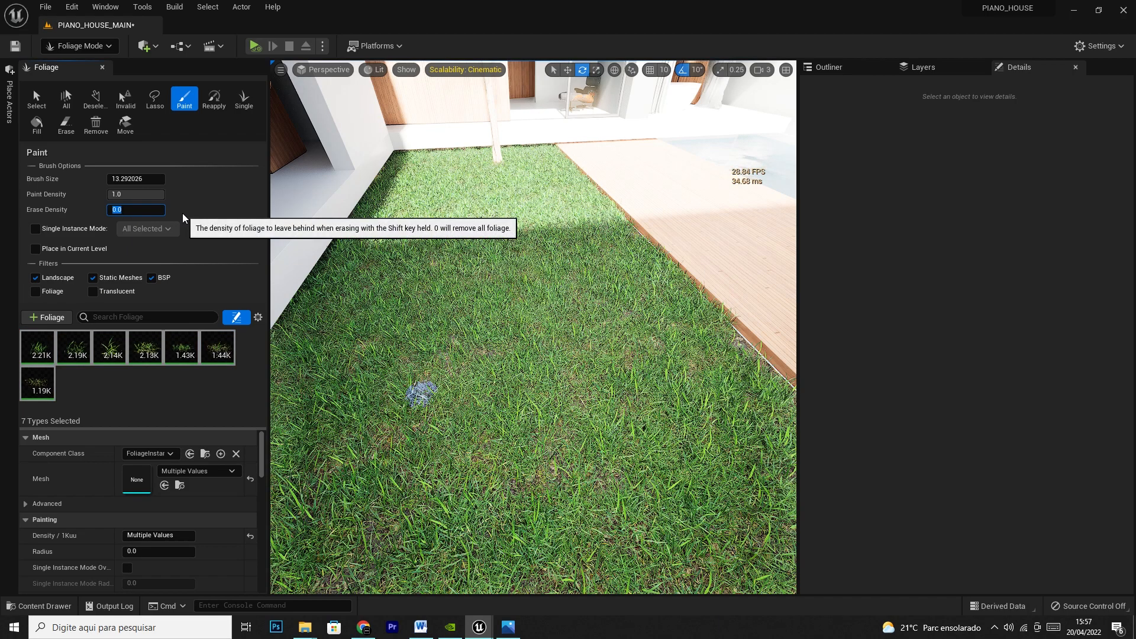
{"action": "type", "text": ".8"}
{"action": "key", "text": "Return"}
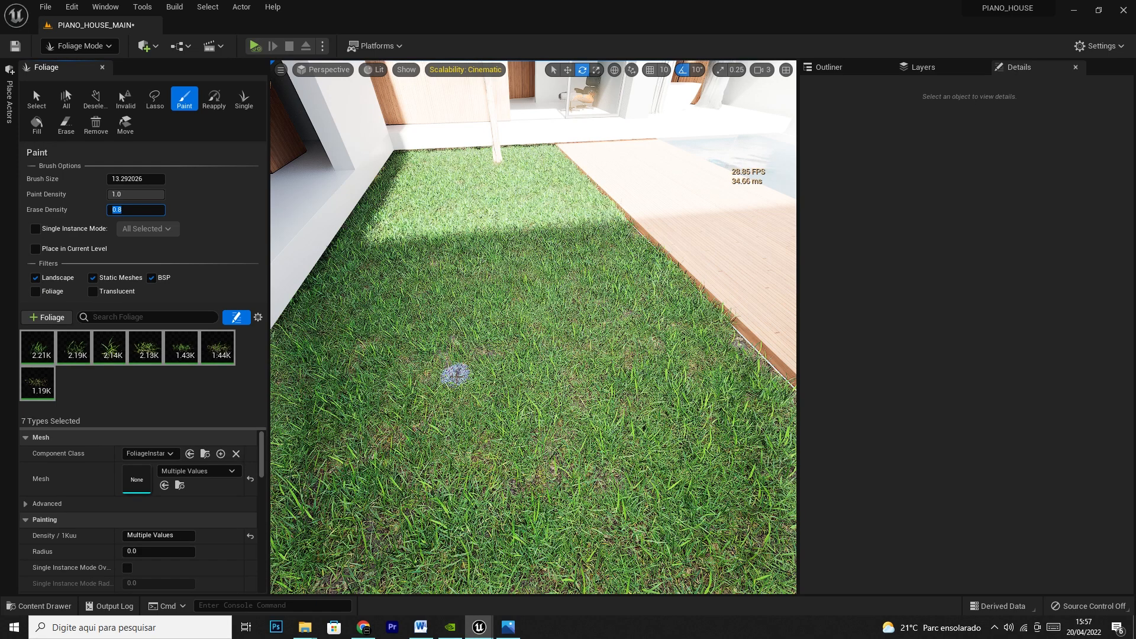
{"action": "left_click", "coordinate": [510, 365]}
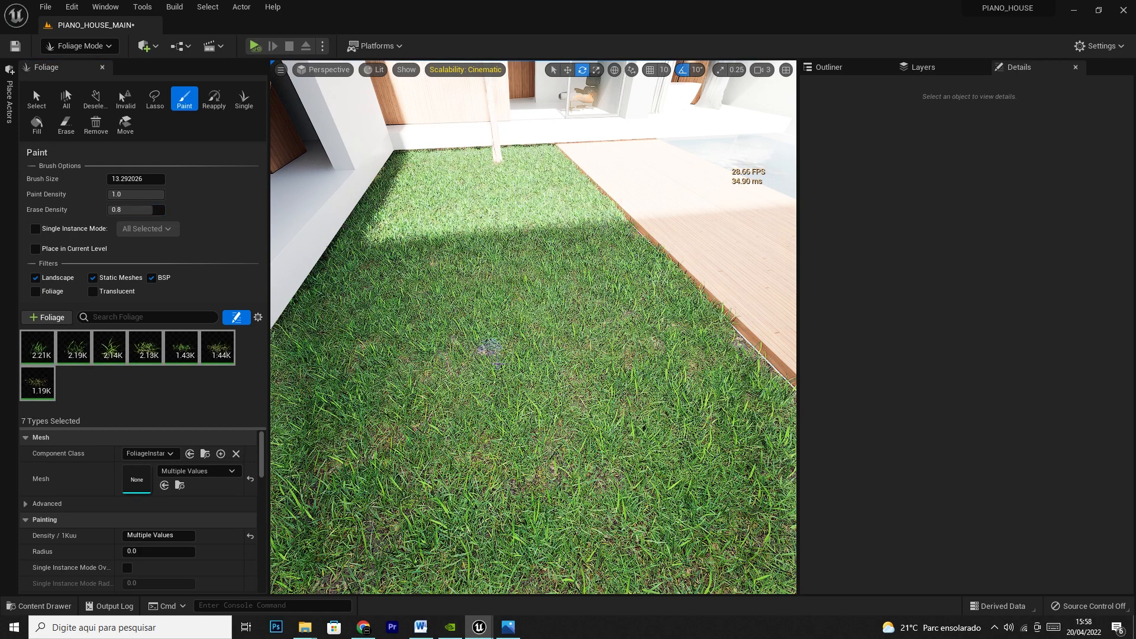
Enlarge the foliage brush to a size of about 66.5
{"action": "key", "text": "bracketright"}
{"action": "key", "text": "bracketright"}
{"action": "key", "text": "bracketright"}
{"action": "key", "text": "bracketright"}
{"action": "key", "text": "bracketright"}
{"action": "key", "text": "bracketright"}
{"action": "key", "text": "bracketright"}
{"action": "key", "text": "bracketright"}
{"action": "key", "text": "bracketright"}
{"action": "key", "text": "bracketright"}
{"action": "key", "text": "bracketright"}
{"action": "key", "text": "bracketright"}
{"action": "key", "text": "bracketright"}
{"action": "key", "text": "bracketright"}
{"action": "key", "text": "bracketright"}
{"action": "key", "text": "bracketright"}
{"action": "key", "text": "bracketright"}
{"action": "key", "text": "bracketright"}
{"action": "key", "text": "bracketright"}
{"action": "key", "text": "bracketright"}
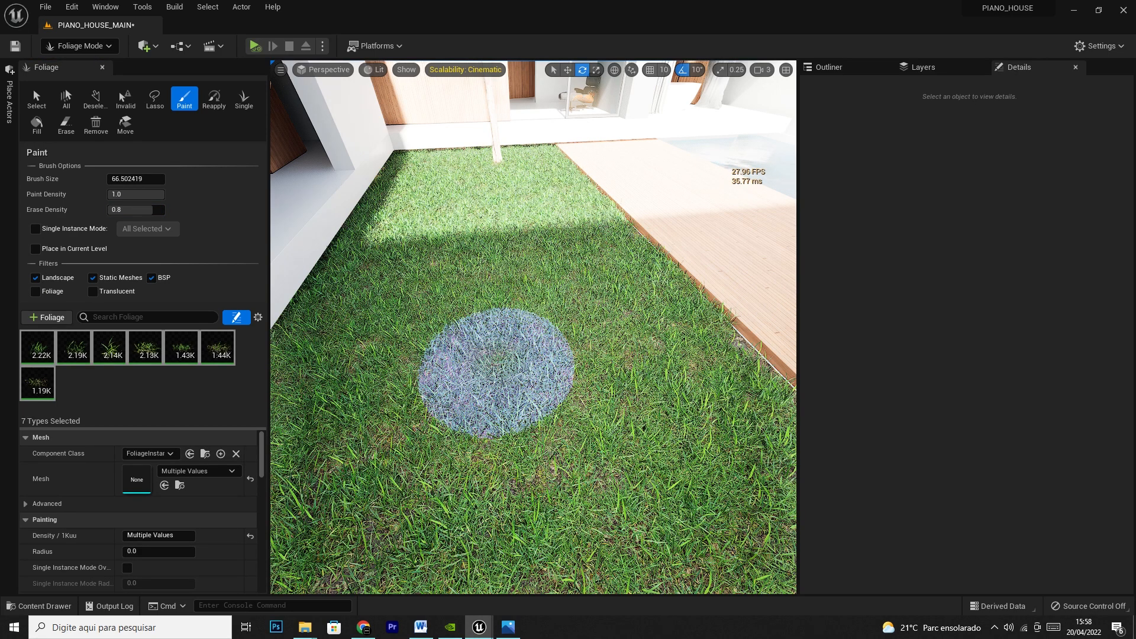
Try thinning the grass in the middle of the lawn with the 0.8 erase density, and undo it
{"action": "left_click", "coordinate": [463, 393], "text": "shift"}
{"action": "left_click", "coordinate": [527, 312], "text": "shift"}
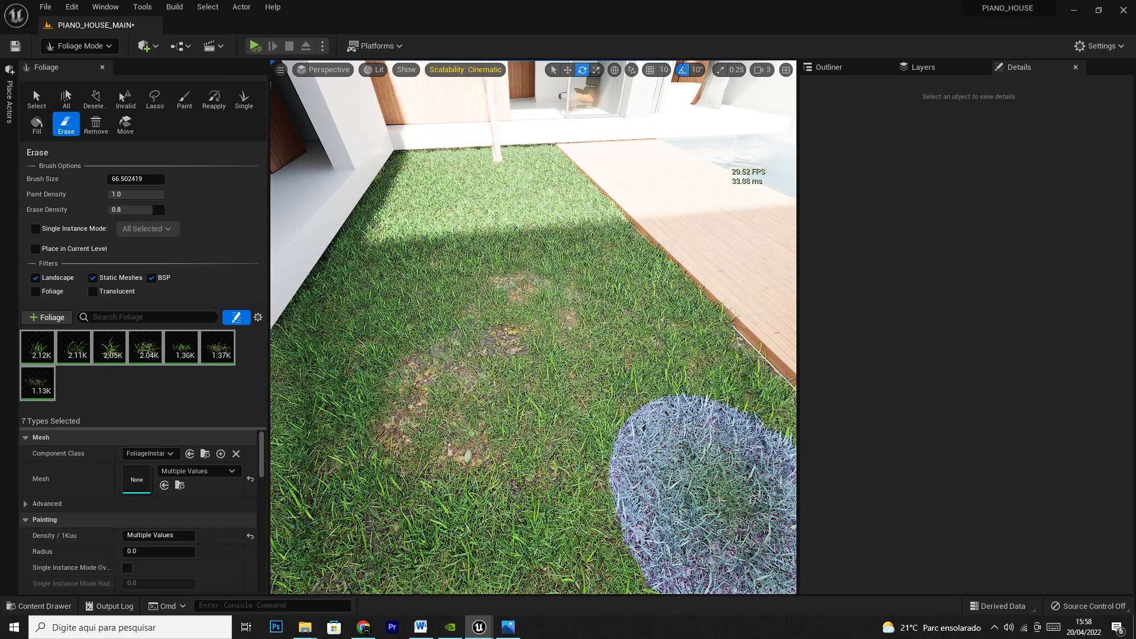
{"action": "key", "text": "ctrl+z"}
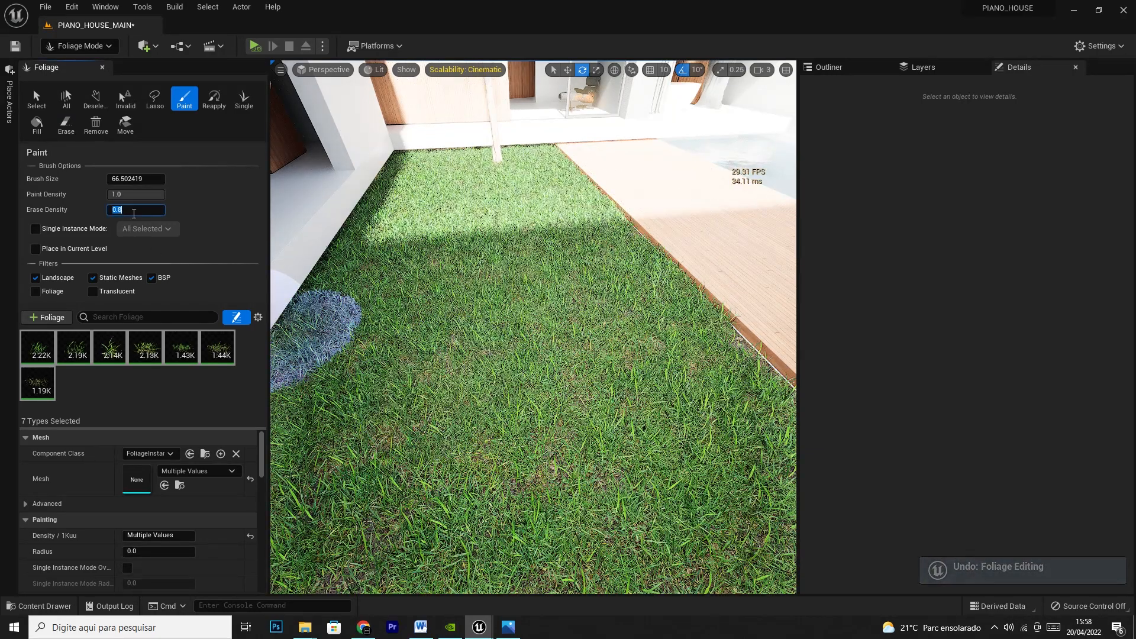
Set the erase density to 0.9 and thin the grass in several scattered patches across the lawn
{"action": "type", "text": "0.9"}
{"action": "key", "text": "Return"}
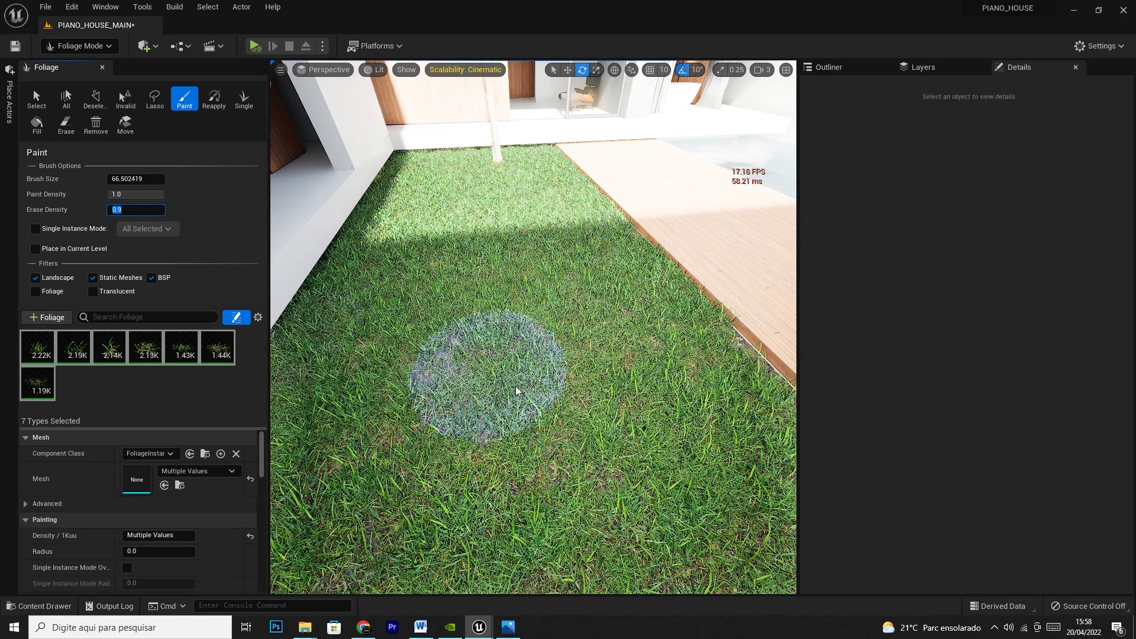
{"action": "left_click", "coordinate": [358, 397], "text": "shift"}
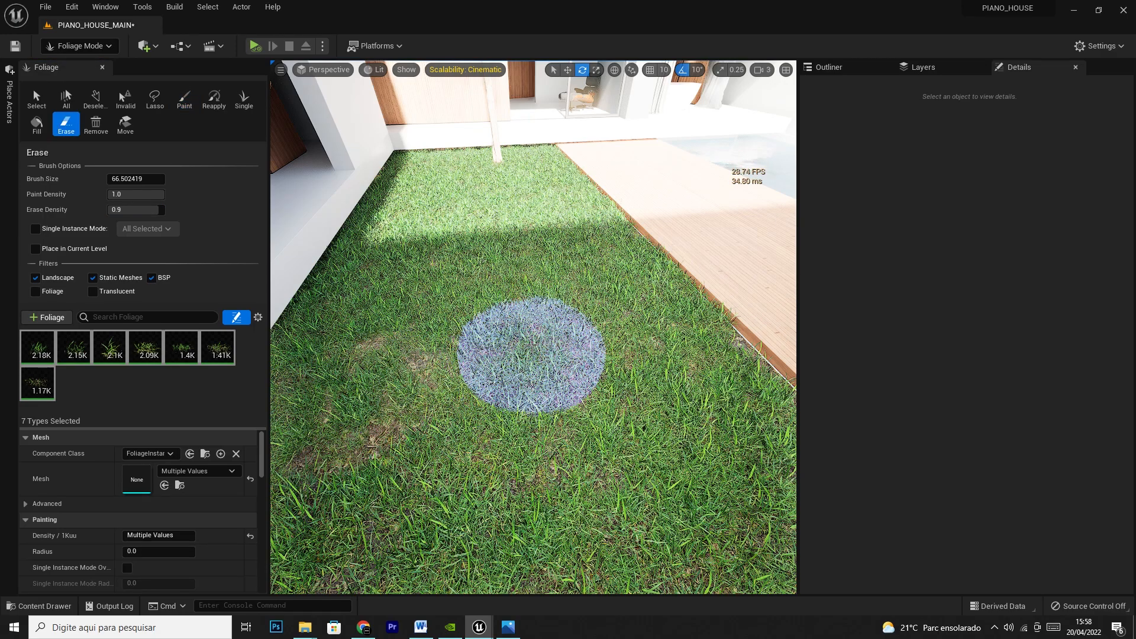
{"action": "left_click", "coordinate": [554, 260], "text": "shift"}
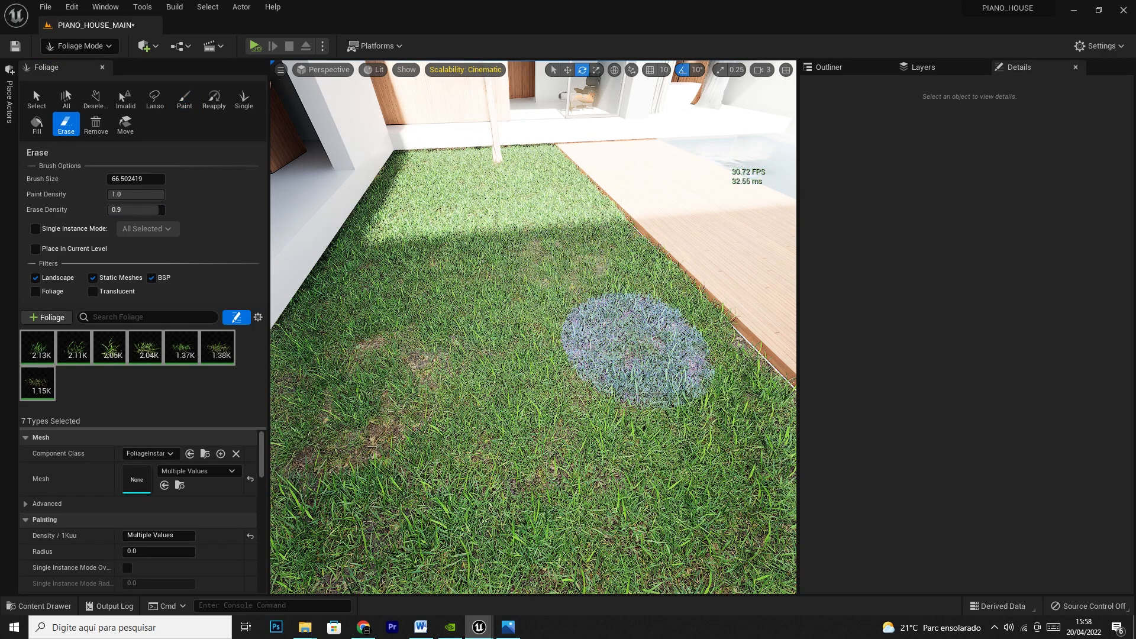
{"action": "left_click", "coordinate": [593, 441], "text": "shift"}
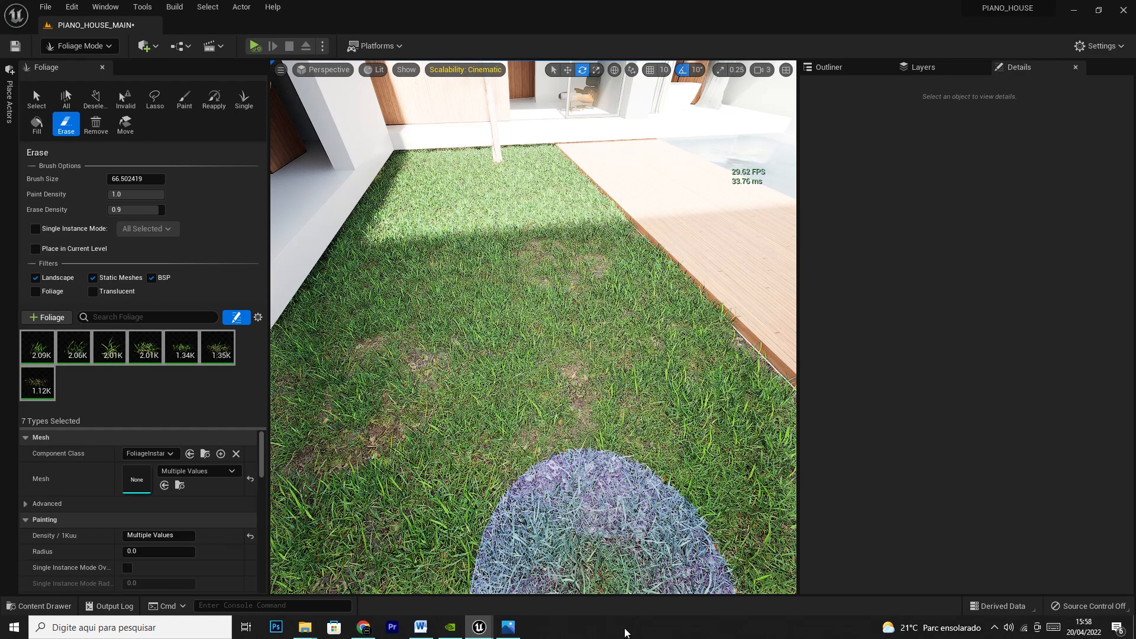
Make SM_TP03_G24_Md10 the only active grass type and set its density to 3500
{"action": "left_click", "coordinate": [41, 352]}
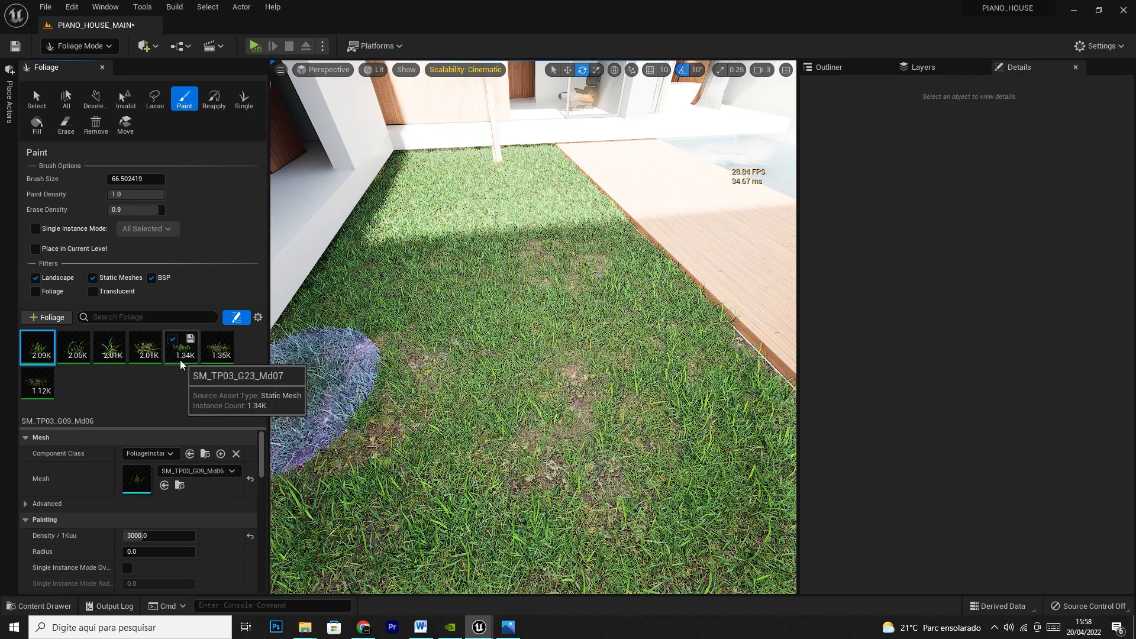
{"action": "left_click", "coordinate": [176, 347], "text": "shift"}
{"action": "left_click", "coordinate": [208, 348]}
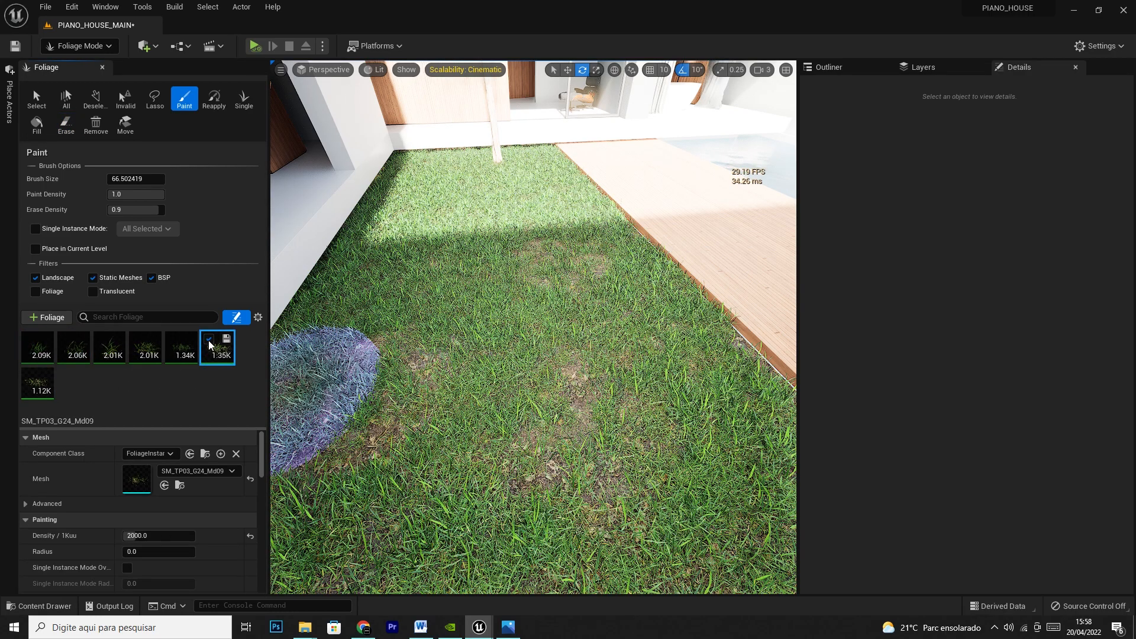
{"action": "left_click", "coordinate": [47, 384]}
{"action": "left_click", "coordinate": [142, 534]}
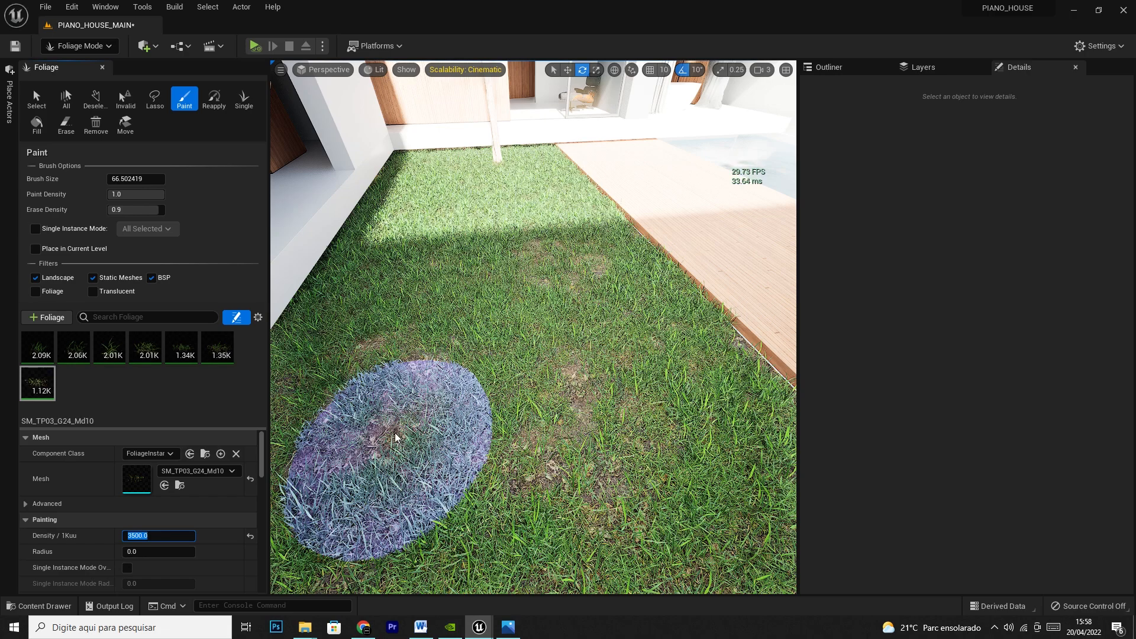
Paint SM_TP03_G24_Md10 grass over the thinned patches, reducing the brush size to about 12.2 for the bare spots
{"action": "mouse_move", "coordinate": [391, 436]}
{"action": "left_mouse_down"}
{"action": "mouse_move", "coordinate": [592, 433]}
{"action": "mouse_move", "coordinate": [582, 435]}
{"action": "left_mouse_up"}
{"action": "key", "text": "bracketleft"}
{"action": "key", "text": "bracketleft"}
{"action": "key", "text": "bracketleft"}
{"action": "key", "text": "bracketleft"}
{"action": "key", "text": "bracketleft"}
{"action": "key", "text": "bracketleft"}
{"action": "key", "text": "bracketleft"}
{"action": "key", "text": "bracketleft"}
{"action": "key", "text": "bracketleft"}
{"action": "key", "text": "bracketleft"}
{"action": "key", "text": "bracketleft"}
{"action": "key", "text": "bracketleft"}
{"action": "key", "text": "bracketleft"}
{"action": "key", "text": "bracketleft"}
{"action": "key", "text": "bracketleft"}
{"action": "left_click_drag", "start_coordinate": [338, 459], "coordinate": [363, 452]}
{"action": "key", "text": "bracketleft"}
{"action": "key", "text": "bracketleft"}
{"action": "key", "text": "bracketleft"}
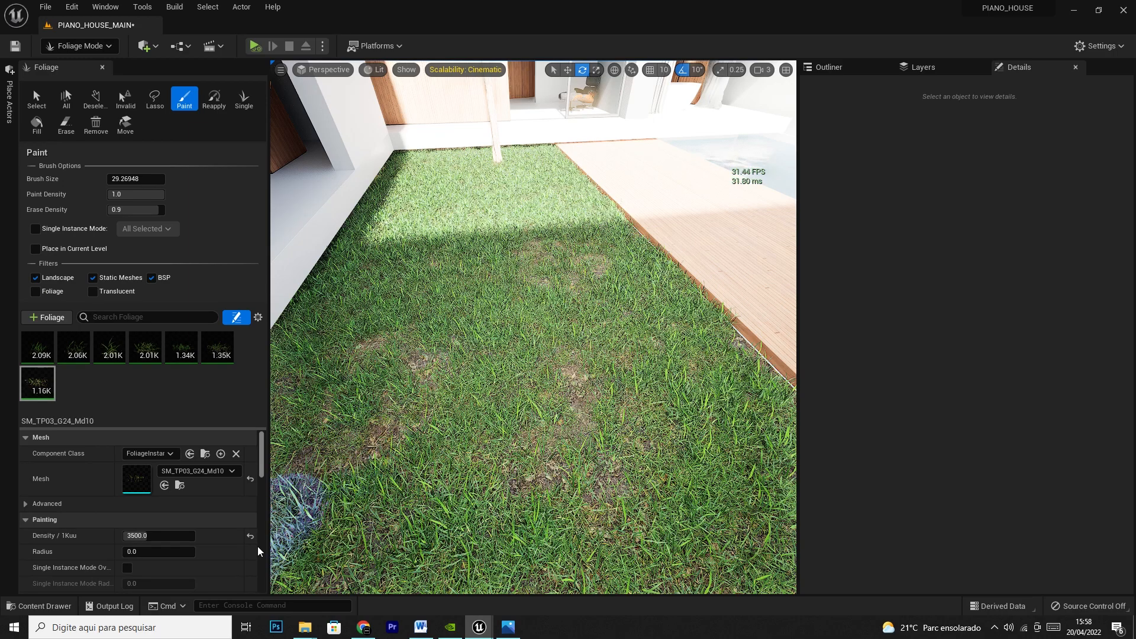
{"action": "scroll", "coordinate": [148, 520], "scroll_direction": "down", "scroll_amount": 2}
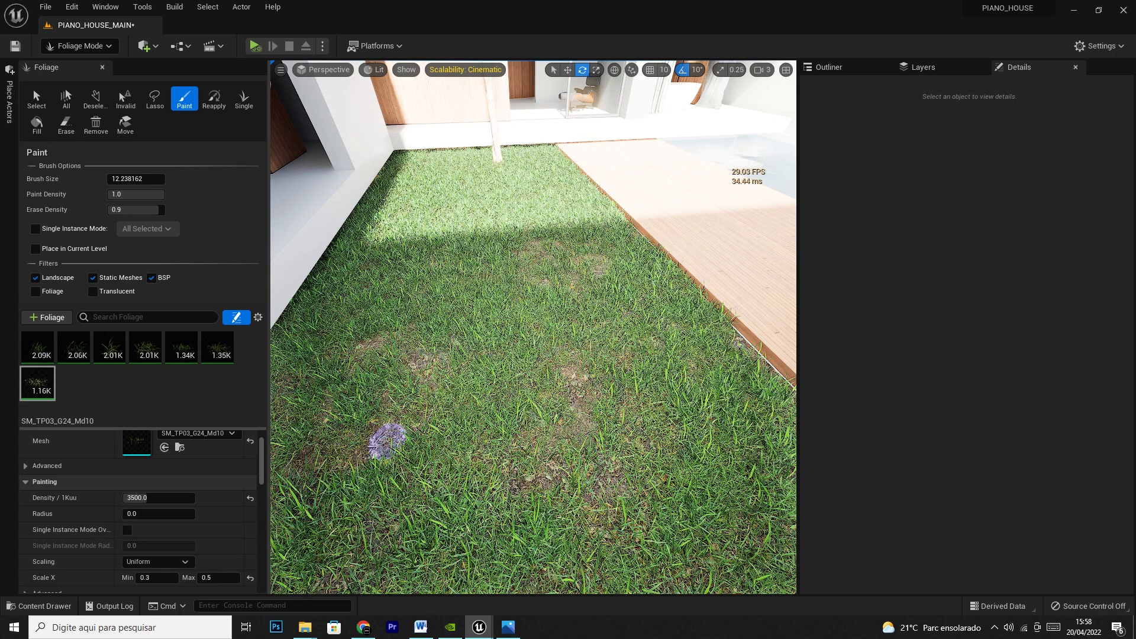
{"action": "left_click_drag", "start_coordinate": [308, 464], "coordinate": [396, 368]}
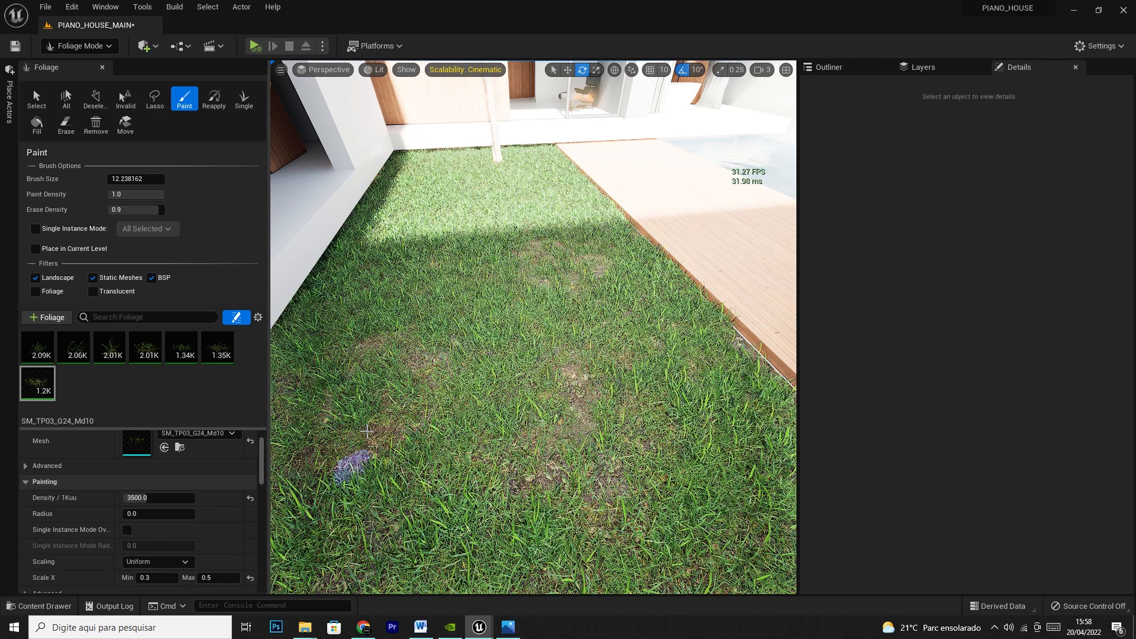
Set the SM_TP03_G24_Md10 scale range to 0.4 minimum and 0.6 maximum, and paint it on the bare patch near the white wall
{"action": "mouse_move", "coordinate": [346, 433]}
{"action": "right_mouse_down"}
{"action": "mouse_move", "coordinate": [349, 443]}
{"action": "mouse_move", "coordinate": [255, 444]}
{"action": "mouse_move", "coordinate": [338, 436]}
{"action": "right_mouse_up"}
{"action": "key", "text": "w"}
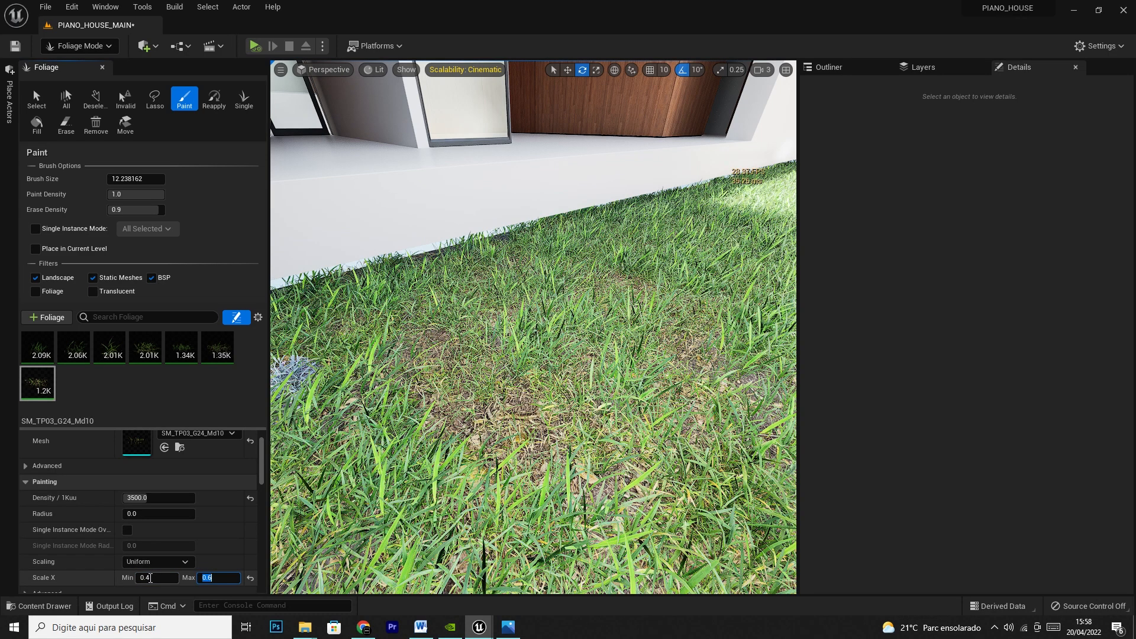
{"action": "left_click", "coordinate": [461, 343]}
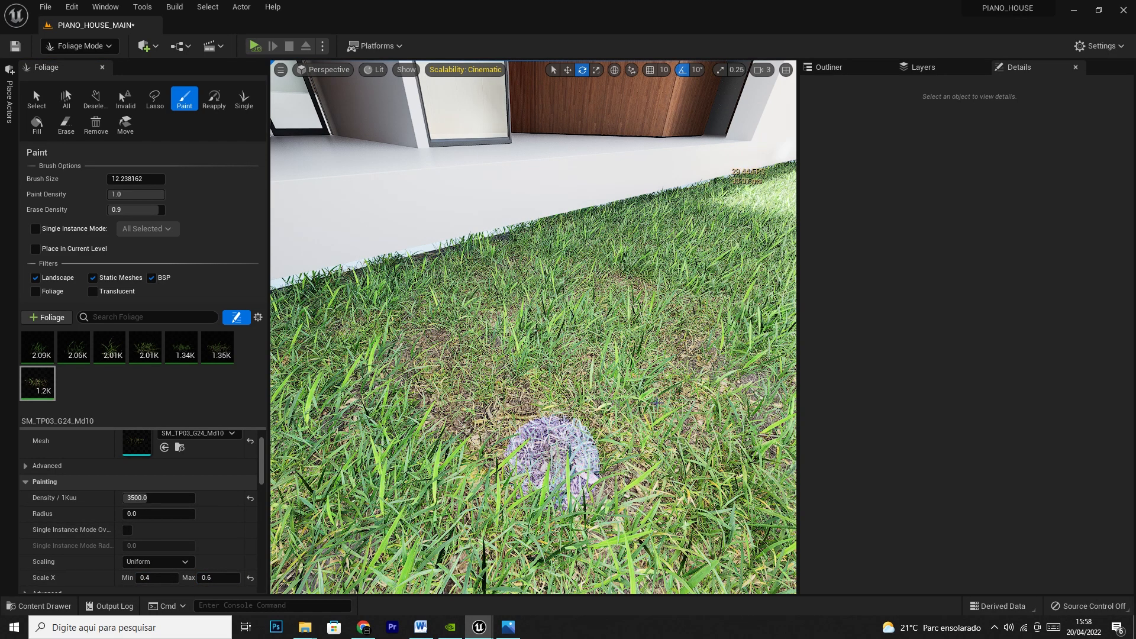
Enable SM_TP03_G24_Md09 for painting too and fill the bare patches near the white wall
{"action": "left_click", "coordinate": [211, 340]}
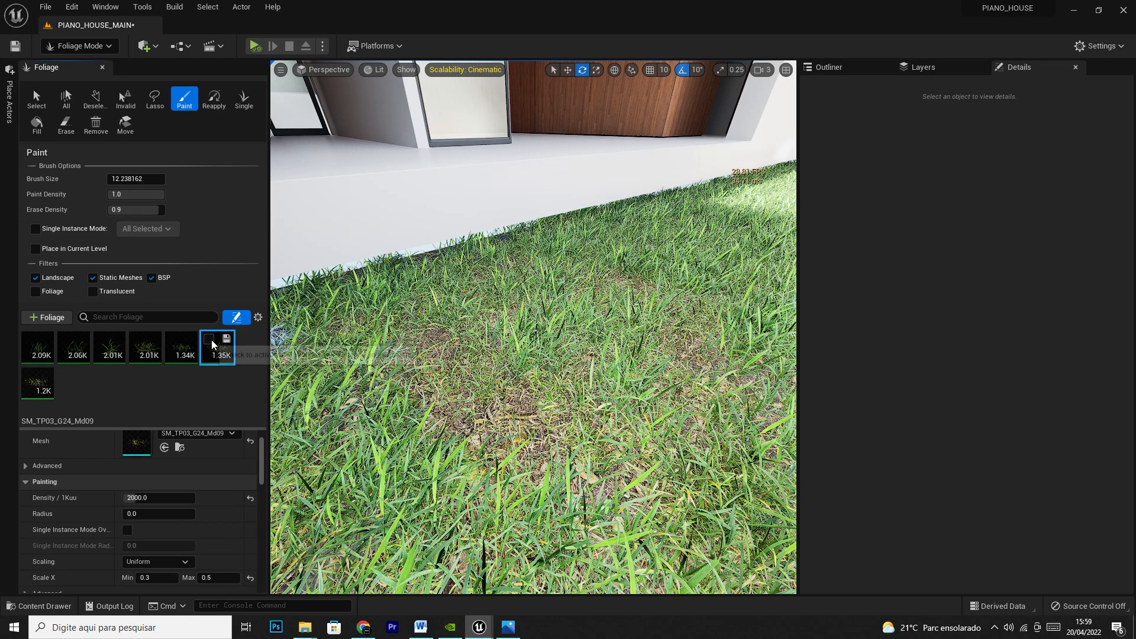
{"action": "mouse_move", "coordinate": [557, 412]}
{"action": "left_mouse_down"}
{"action": "mouse_move", "coordinate": [565, 474]}
{"action": "mouse_move", "coordinate": [667, 497]}
{"action": "mouse_move", "coordinate": [700, 373]}
{"action": "mouse_move", "coordinate": [674, 397]}
{"action": "mouse_move", "coordinate": [723, 405]}
{"action": "mouse_move", "coordinate": [690, 305]}
{"action": "left_mouse_up"}
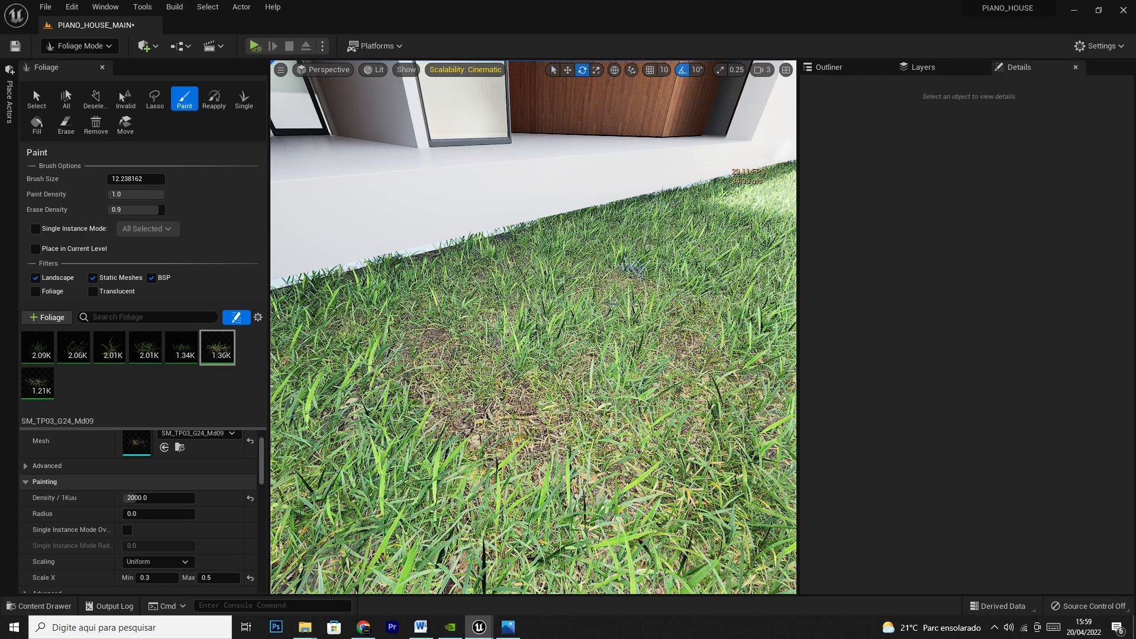
{"action": "mouse_move", "coordinate": [387, 317]}
{"action": "left_mouse_down"}
{"action": "mouse_move", "coordinate": [332, 321]}
{"action": "mouse_move", "coordinate": [460, 340]}
{"action": "mouse_move", "coordinate": [429, 427]}
{"action": "mouse_move", "coordinate": [530, 419]}
{"action": "left_mouse_up"}
{"action": "mouse_move", "coordinate": [406, 438]}
{"action": "right_mouse_down"}
{"action": "mouse_move", "coordinate": [532, 439]}
{"action": "mouse_move", "coordinate": [497, 486]}
{"action": "mouse_move", "coordinate": [527, 450]}
{"action": "mouse_move", "coordinate": [529, 414]}
{"action": "right_mouse_up"}
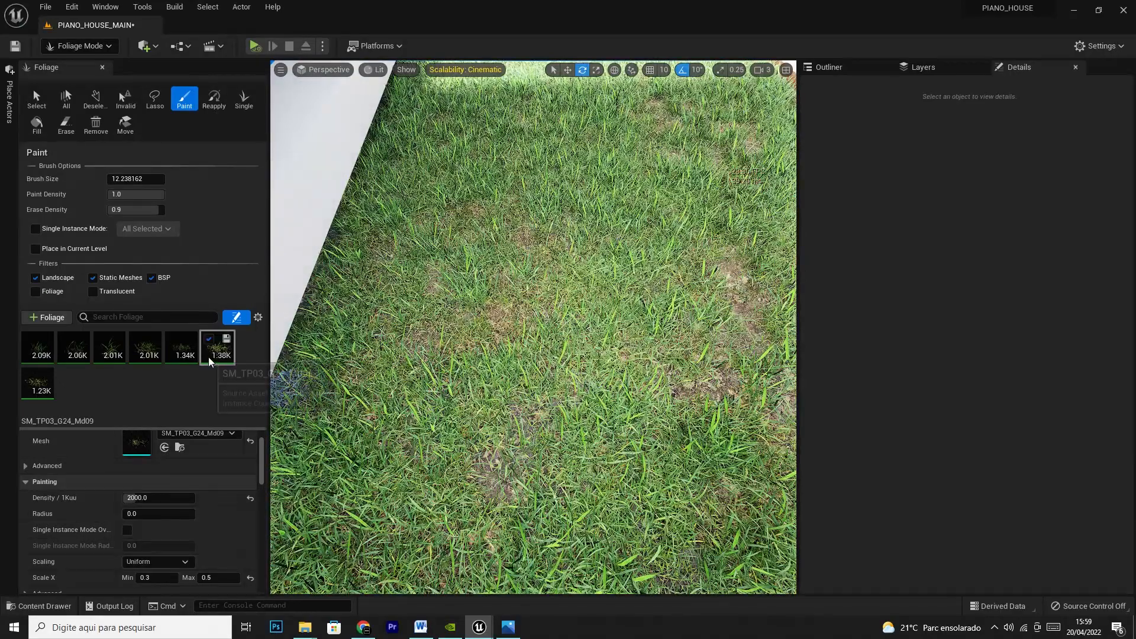
Enable SM_TP03_G23_Md07 for painting and set the SM_TP03_G24_Md10 density to 5000
{"action": "left_click", "coordinate": [177, 349]}
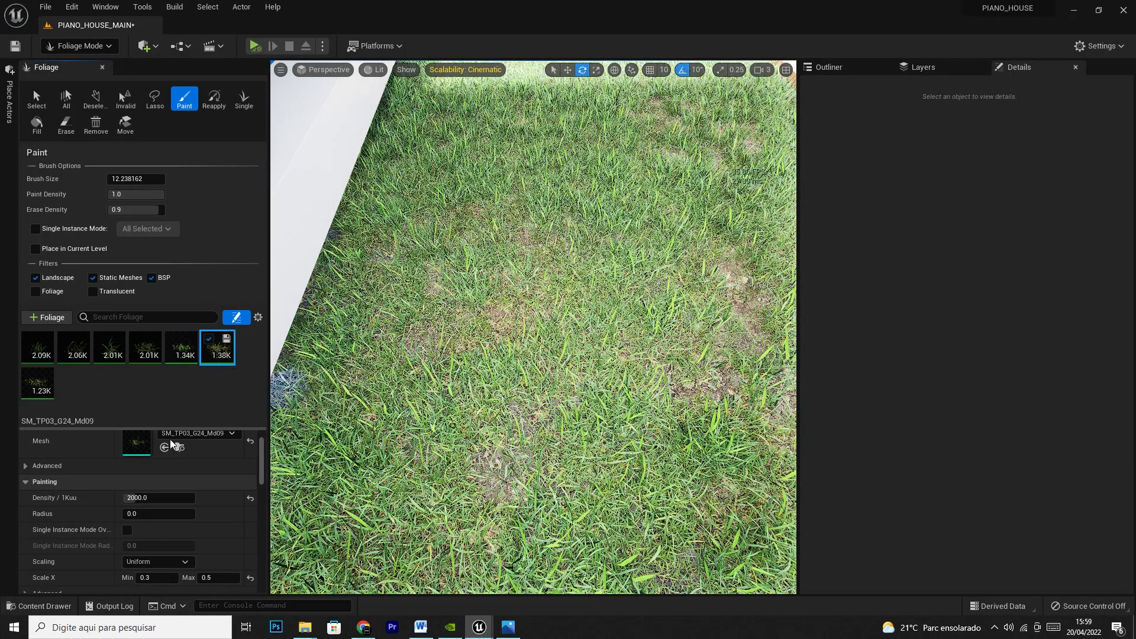
{"action": "left_click", "coordinate": [38, 382]}
{"action": "left_click", "coordinate": [150, 499]}
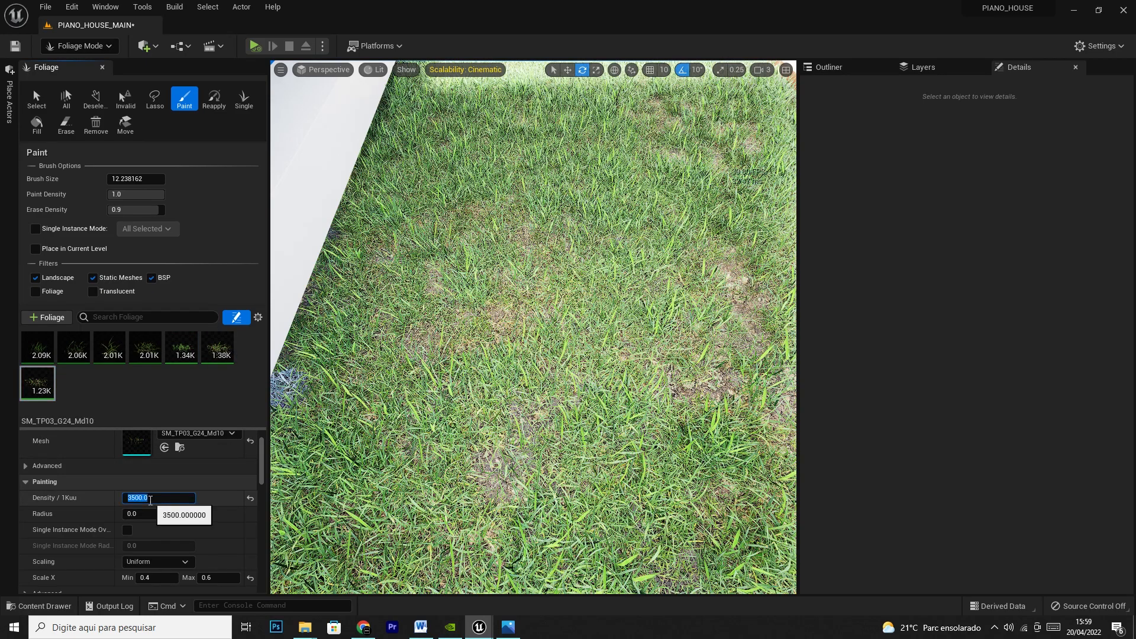
{"action": "key", "text": "Return"}
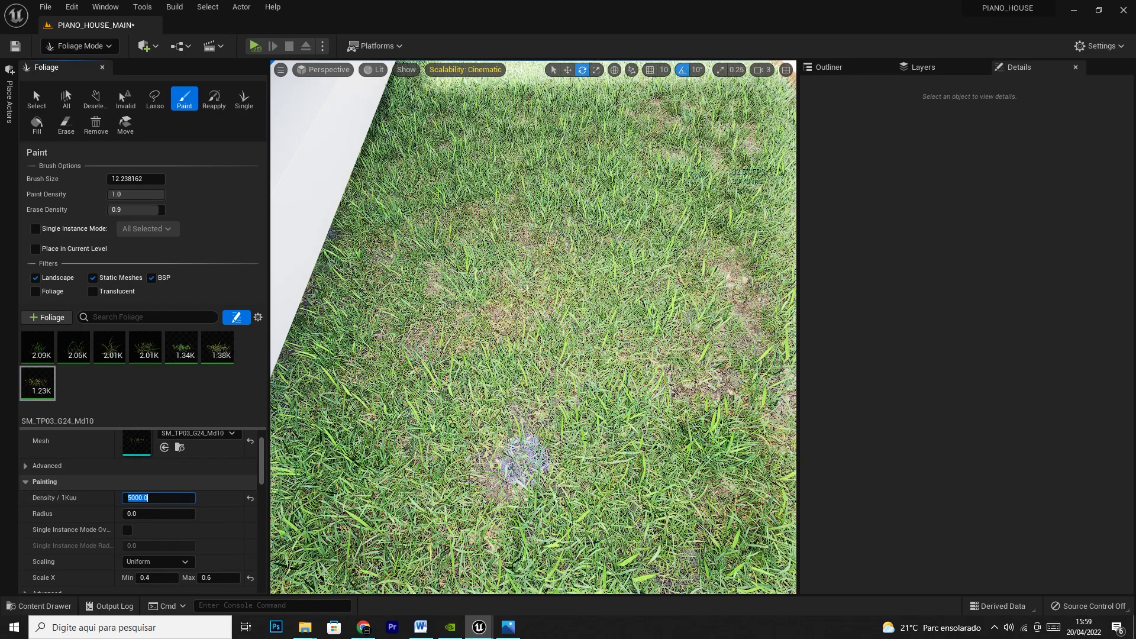
Paint the enabled grass types over the remaining small bare patches between the white wall and the deck
{"action": "mouse_move", "coordinate": [496, 467]}
{"action": "left_mouse_down"}
{"action": "mouse_move", "coordinate": [488, 506]}
{"action": "mouse_move", "coordinate": [530, 411]}
{"action": "mouse_move", "coordinate": [521, 309]}
{"action": "mouse_move", "coordinate": [390, 337]}
{"action": "mouse_move", "coordinate": [433, 277]}
{"action": "left_mouse_up"}
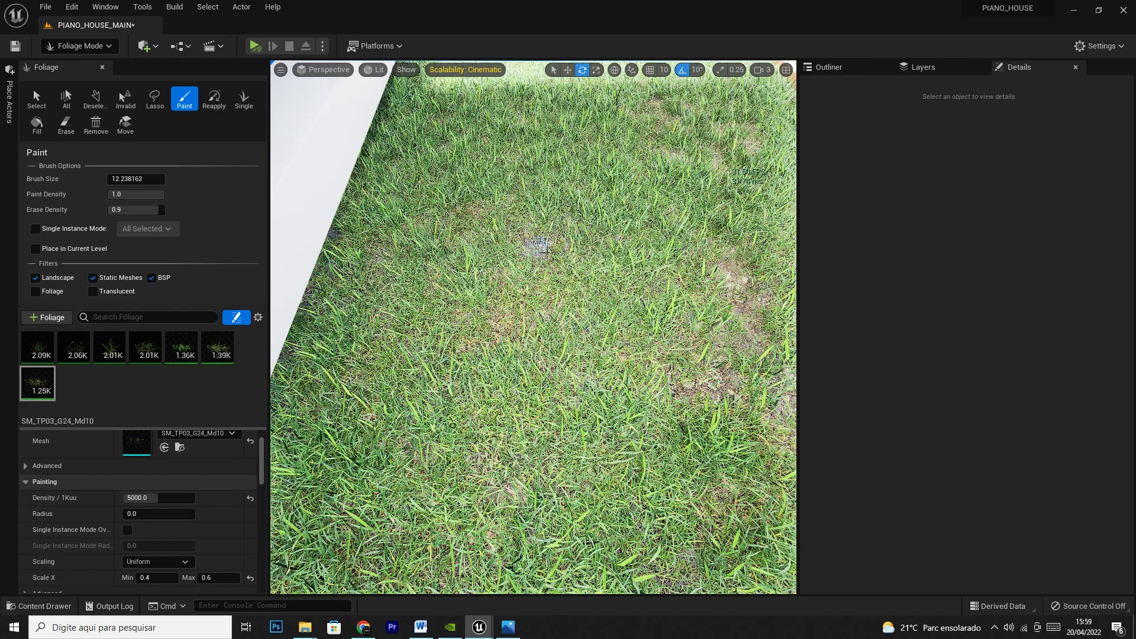
{"action": "mouse_move", "coordinate": [513, 322]}
{"action": "left_mouse_down"}
{"action": "mouse_move", "coordinate": [705, 393]}
{"action": "mouse_move", "coordinate": [735, 375]}
{"action": "mouse_move", "coordinate": [723, 273]}
{"action": "left_mouse_up"}
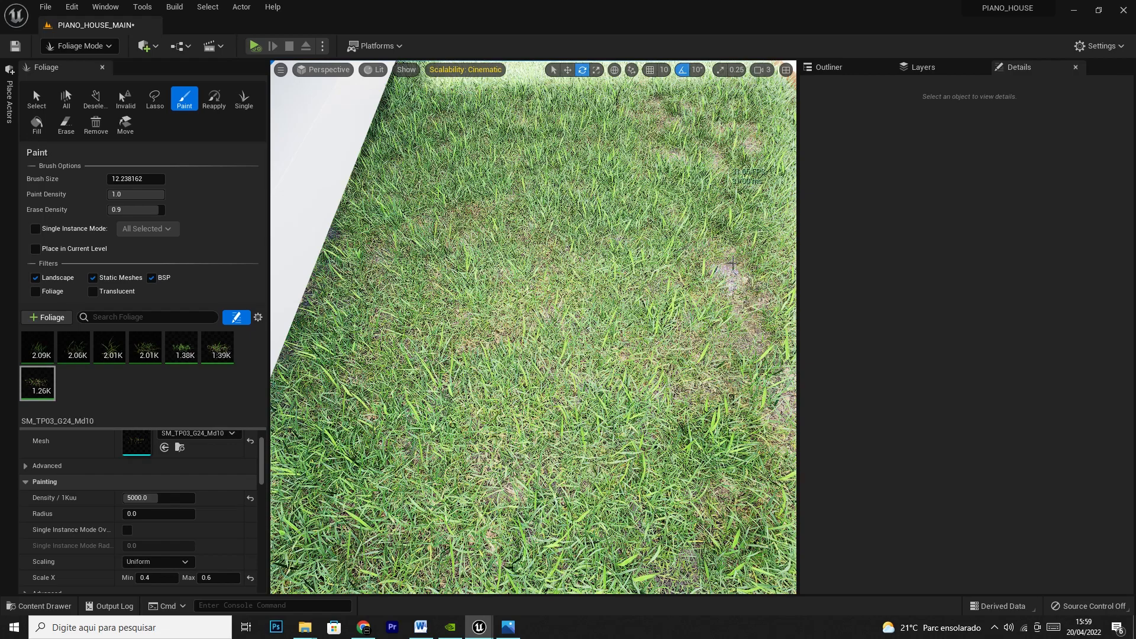
{"action": "left_click_drag", "start_coordinate": [750, 342], "coordinate": [677, 349]}
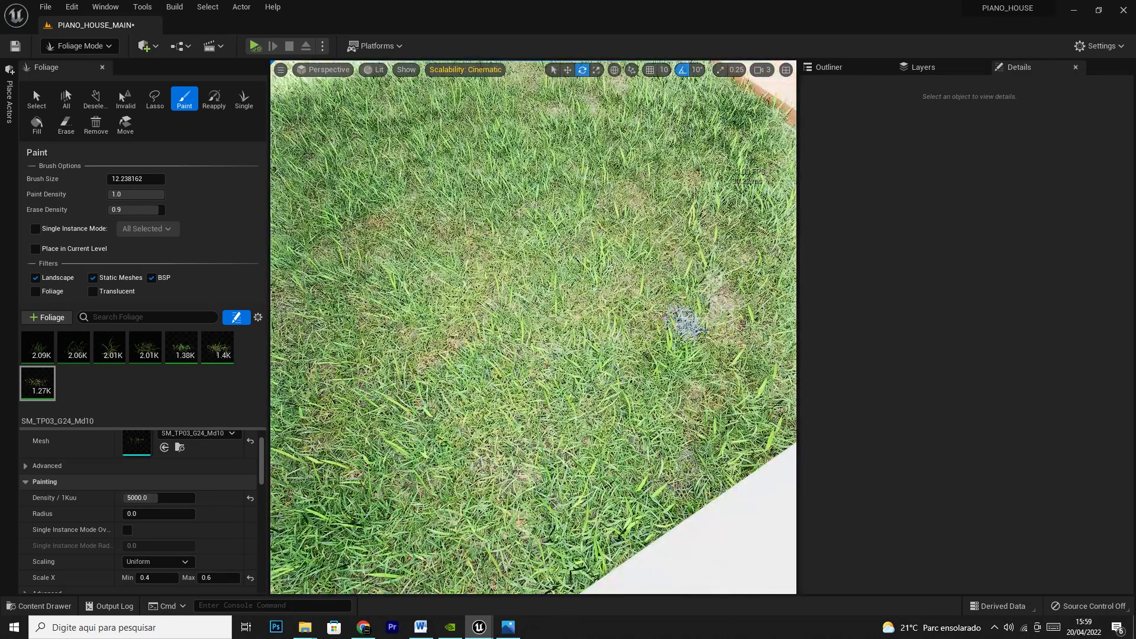
{"action": "mouse_move", "coordinate": [693, 406]}
{"action": "left_mouse_down"}
{"action": "mouse_move", "coordinate": [678, 465]}
{"action": "mouse_move", "coordinate": [692, 427]}
{"action": "mouse_move", "coordinate": [613, 312]}
{"action": "left_mouse_up"}
{"action": "mouse_move", "coordinate": [613, 311]}
{"action": "right_mouse_down"}
{"action": "mouse_move", "coordinate": [613, 248]}
{"action": "mouse_move", "coordinate": [592, 201]}
{"action": "mouse_move", "coordinate": [613, 237]}
{"action": "right_mouse_up"}
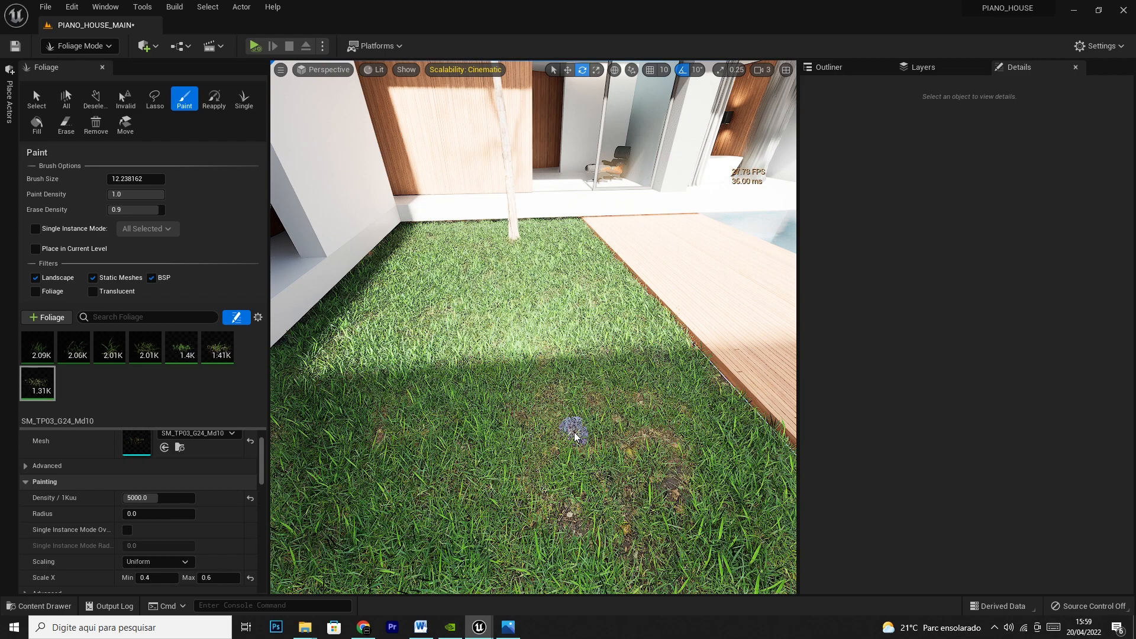
Enlarge the brush and paint grass over the bare patches in the shaded part of the lawn
{"action": "key", "text": "bracketright"}
{"action": "key", "text": "bracketright"}
{"action": "key", "text": "bracketright"}
{"action": "key", "text": "bracketright"}
{"action": "key", "text": "bracketright"}
{"action": "key", "text": "bracketright"}
{"action": "key", "text": "bracketright"}
{"action": "key", "text": "bracketright"}
{"action": "key", "text": "bracketright"}
{"action": "key", "text": "bracketright"}
{"action": "key", "text": "bracketright"}
{"action": "key", "text": "bracketright"}
{"action": "key", "text": "bracketright"}
{"action": "key", "text": "bracketright"}
{"action": "key", "text": "bracketright"}
{"action": "key", "text": "bracketright"}
{"action": "key", "text": "bracketright"}
{"action": "key", "text": "bracketright"}
{"action": "key", "text": "bracketright"}
{"action": "key", "text": "bracketright"}
{"action": "mouse_move", "coordinate": [575, 435]}
{"action": "left_mouse_down"}
{"action": "mouse_move", "coordinate": [725, 456]}
{"action": "mouse_move", "coordinate": [620, 508]}
{"action": "left_mouse_up"}
{"action": "left_click_drag", "start_coordinate": [671, 460], "coordinate": [584, 520]}
{"action": "mouse_move", "coordinate": [477, 532]}
{"action": "left_mouse_down"}
{"action": "mouse_move", "coordinate": [500, 406]}
{"action": "mouse_move", "coordinate": [552, 385]}
{"action": "mouse_move", "coordinate": [690, 507]}
{"action": "mouse_move", "coordinate": [687, 533]}
{"action": "left_mouse_up"}
{"action": "key", "text": "bracketleft"}
{"action": "key", "text": "bracketleft"}
{"action": "key", "text": "bracketleft"}
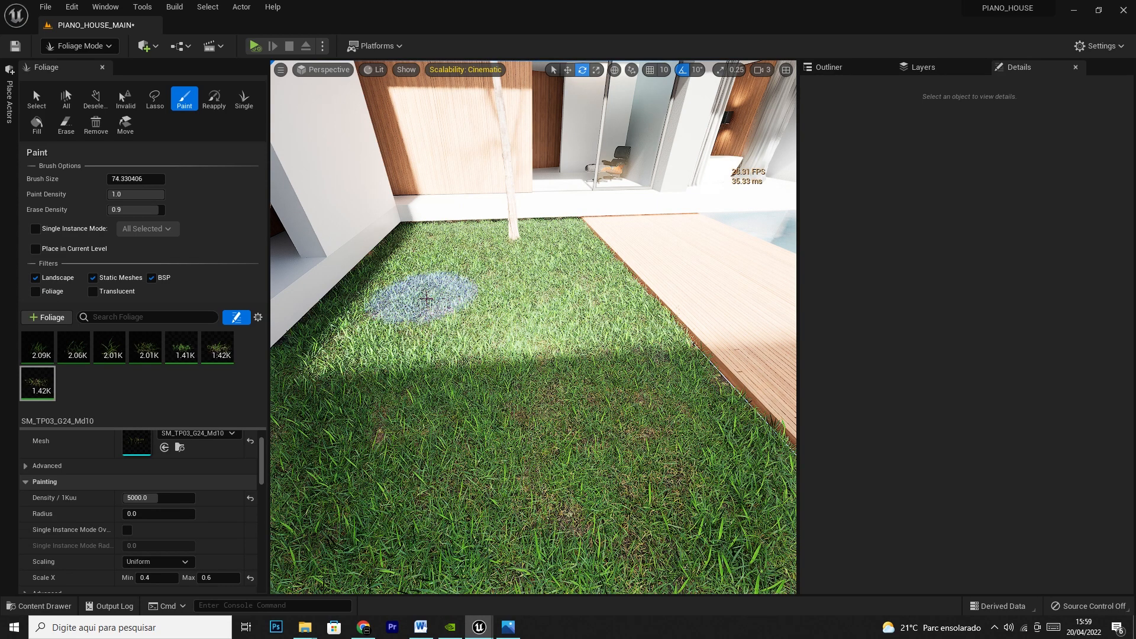
Enlarge the brush to about 110 and thin the enabled grass types in the sunlit area near the tree
{"action": "key", "text": "bracketright"}
{"action": "key", "text": "bracketright"}
{"action": "left_click", "coordinate": [426, 299]}
{"action": "left_click", "coordinate": [427, 303]}
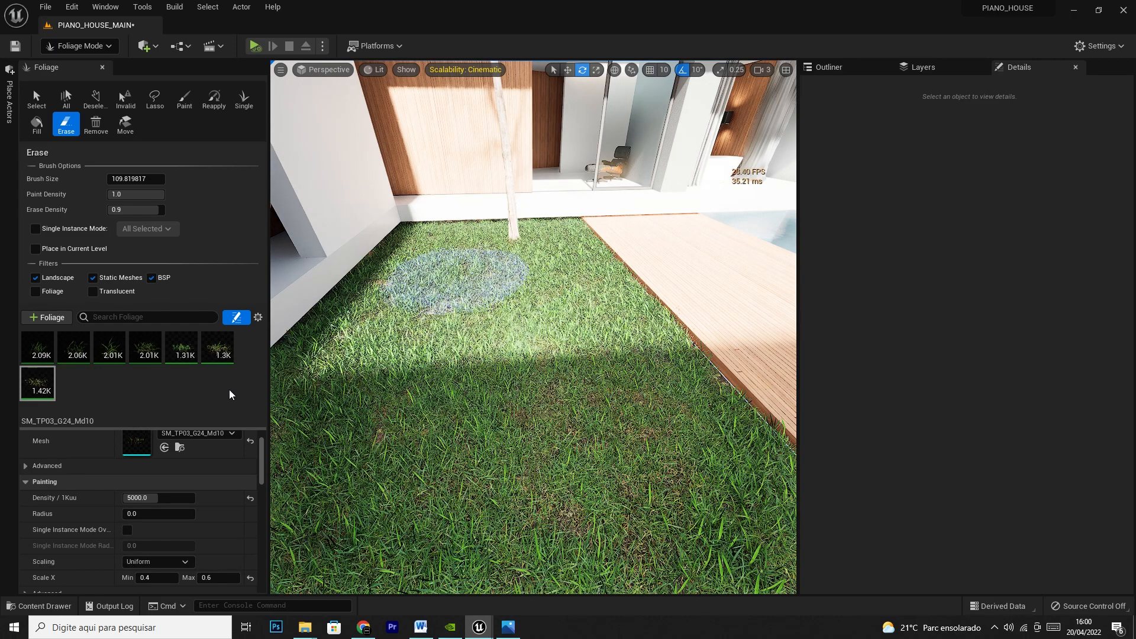
Activate only the first four grass types and thin them in the sunlit area between the tree and the white wall
{"action": "left_click", "coordinate": [145, 347]}
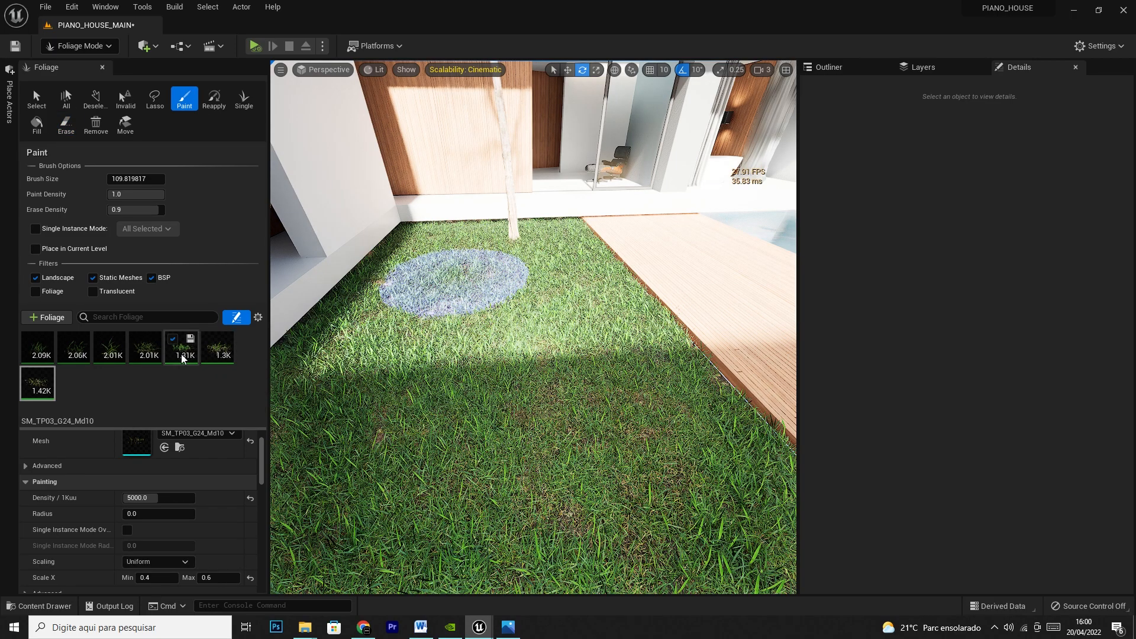
{"action": "left_click", "coordinate": [30, 344], "text": "shift"}
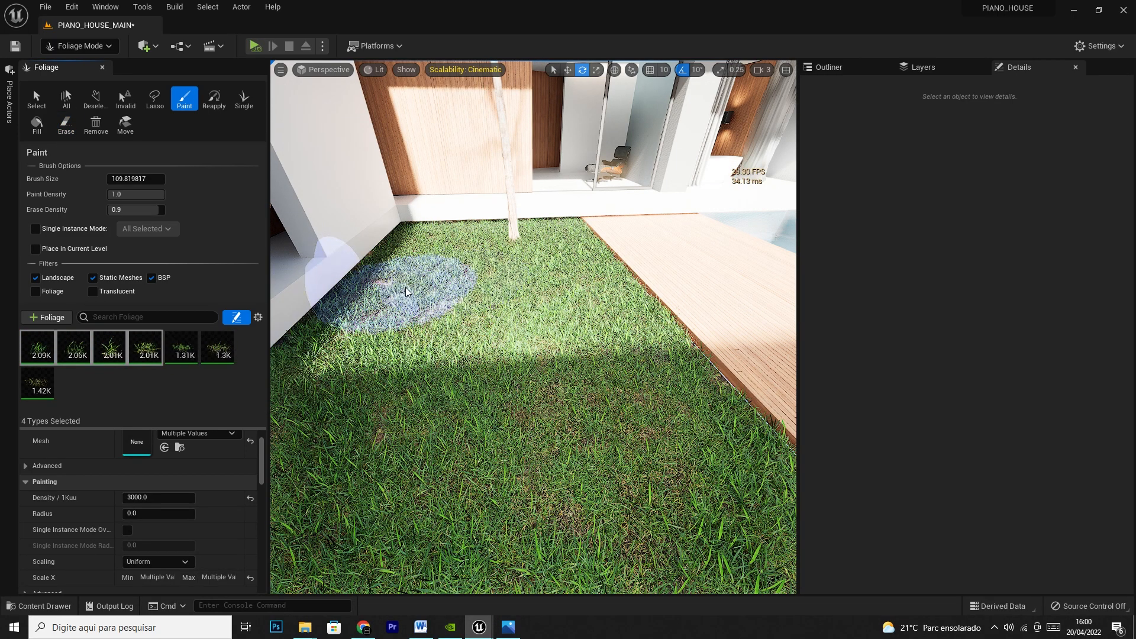
{"action": "left_click", "coordinate": [445, 308], "text": "shift"}
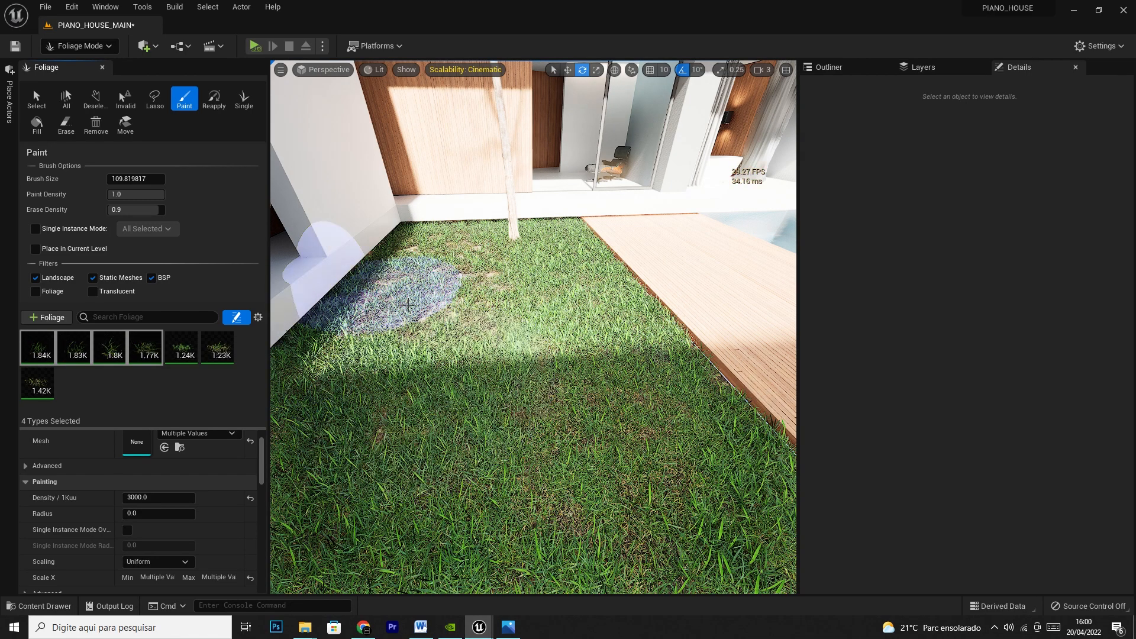
Undo the last stroke, then shrink the brush to about 60 and paint the last three grass types over the sunlit lawn
{"action": "left_click", "coordinate": [442, 315]}
{"action": "key", "text": "ctrl+z"}
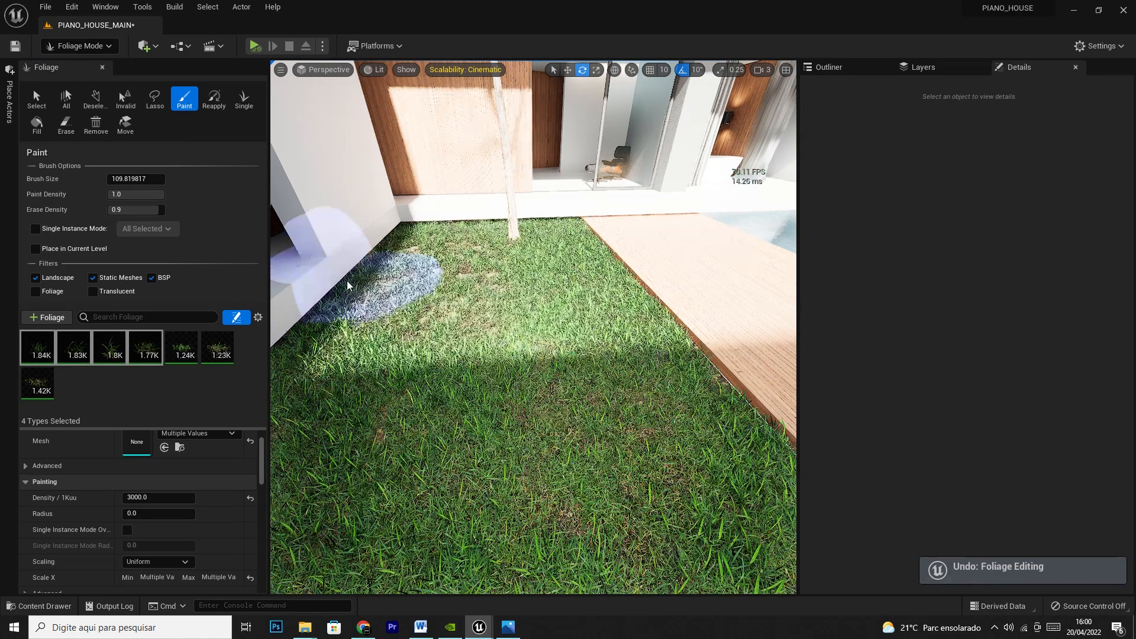
{"action": "key", "text": "bracketleft"}
{"action": "key", "text": "bracketleft"}
{"action": "key", "text": "bracketleft"}
{"action": "key", "text": "bracketleft"}
{"action": "key", "text": "bracketleft"}
{"action": "key", "text": "bracketleft"}
{"action": "key", "text": "bracketleft"}
{"action": "key", "text": "bracketleft"}
{"action": "key", "text": "bracketleft"}
{"action": "key", "text": "bracketleft"}
{"action": "key", "text": "bracketleft"}
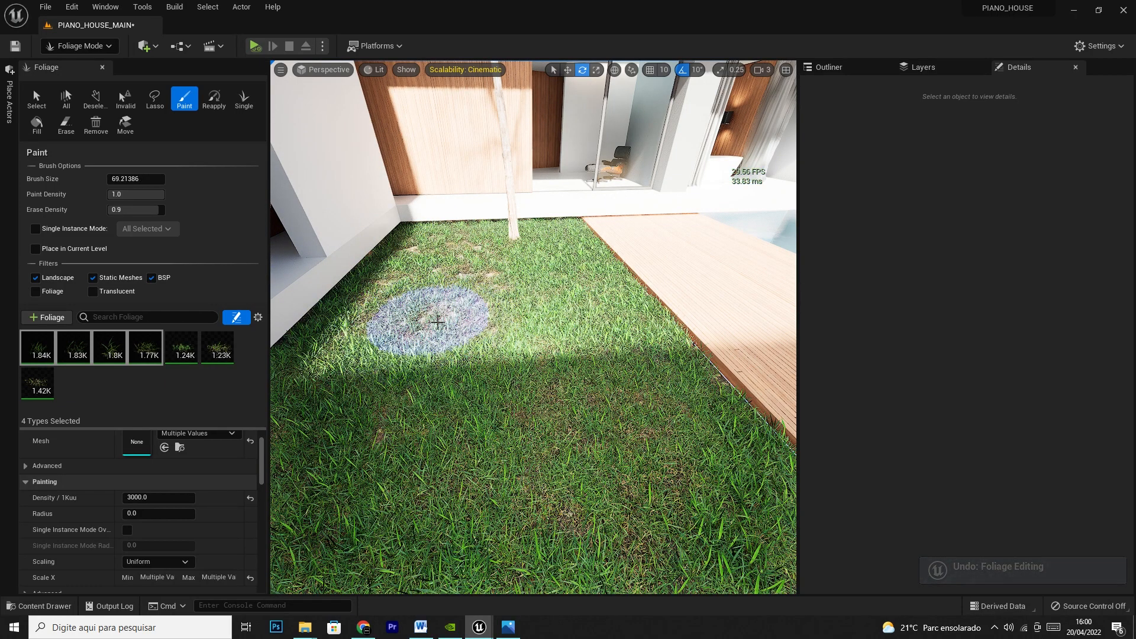
{"action": "left_click", "coordinate": [486, 285]}
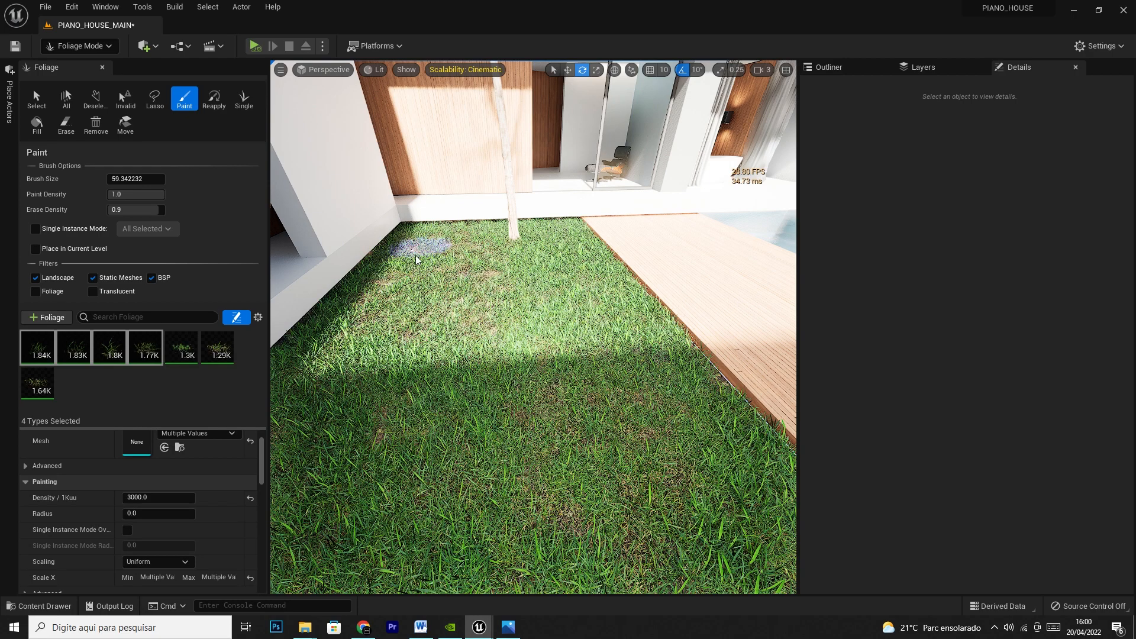
Paint the last three grass types over thin patches near the white wall, undoing the last stroke
{"action": "mouse_move", "coordinate": [537, 357]}
{"action": "left_mouse_down"}
{"action": "mouse_move", "coordinate": [584, 487]}
{"action": "mouse_move", "coordinate": [591, 474]}
{"action": "mouse_move", "coordinate": [316, 445]}
{"action": "mouse_move", "coordinate": [326, 491]}
{"action": "mouse_move", "coordinate": [616, 509]}
{"action": "mouse_move", "coordinate": [406, 482]}
{"action": "left_mouse_up"}
{"action": "mouse_move", "coordinate": [406, 482]}
{"action": "right_mouse_down"}
{"action": "mouse_move", "coordinate": [406, 532]}
{"action": "mouse_move", "coordinate": [360, 550]}
{"action": "mouse_move", "coordinate": [414, 456]}
{"action": "mouse_move", "coordinate": [437, 485]}
{"action": "mouse_move", "coordinate": [408, 485]}
{"action": "mouse_move", "coordinate": [405, 467]}
{"action": "mouse_move", "coordinate": [331, 437]}
{"action": "mouse_move", "coordinate": [326, 502]}
{"action": "mouse_move", "coordinate": [406, 520]}
{"action": "mouse_move", "coordinate": [405, 467]}
{"action": "right_mouse_up"}
{"action": "key", "text": "s"}
{"action": "key", "text": "w"}
{"action": "left_click", "coordinate": [530, 300]}
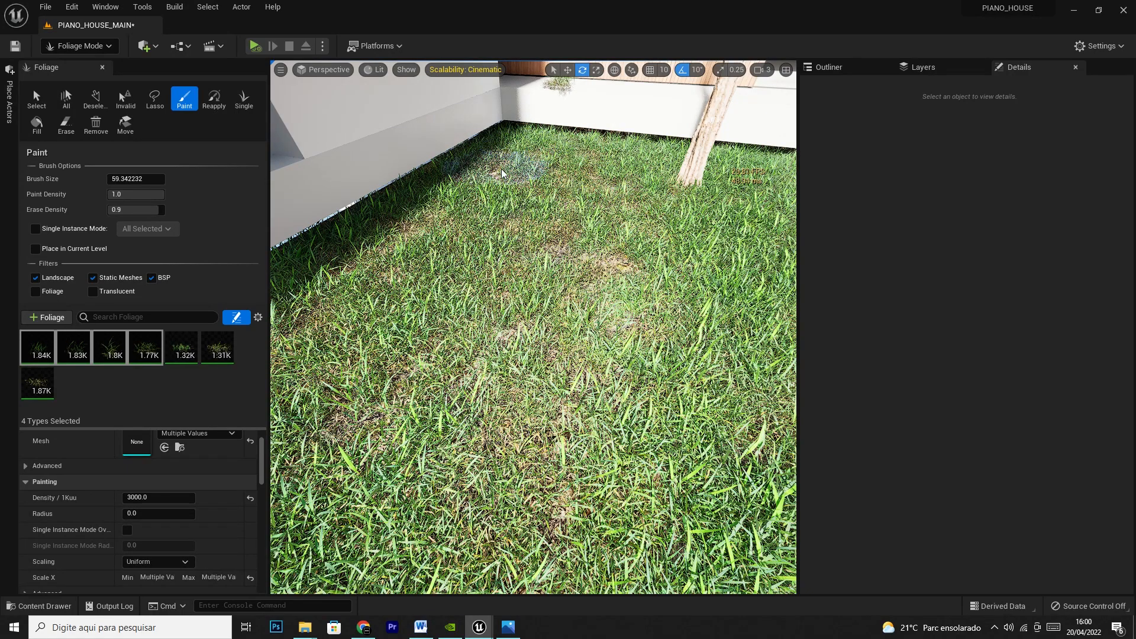
{"action": "key", "text": "ctrl+z"}
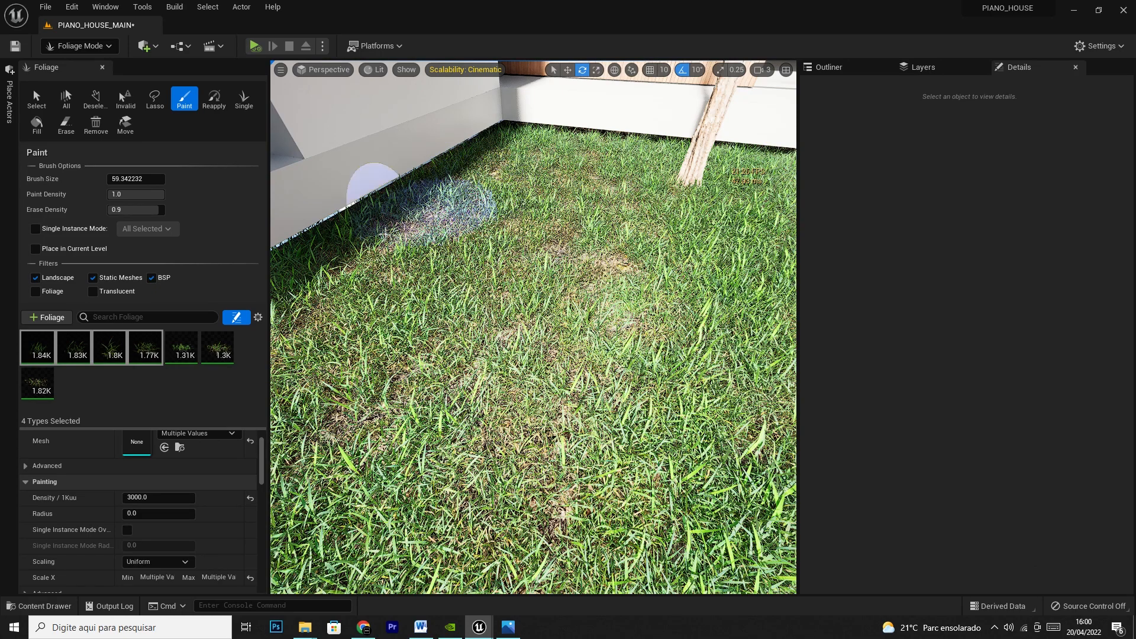
Paint the last three grass types around the tree base and across the sunlit lawn toward the deck
{"action": "left_click", "coordinate": [703, 188]}
{"action": "right_click_drag", "start_coordinate": [703, 188], "coordinate": [651, 189]}
{"action": "right_click_drag", "start_coordinate": [497, 222], "coordinate": [686, 222]}
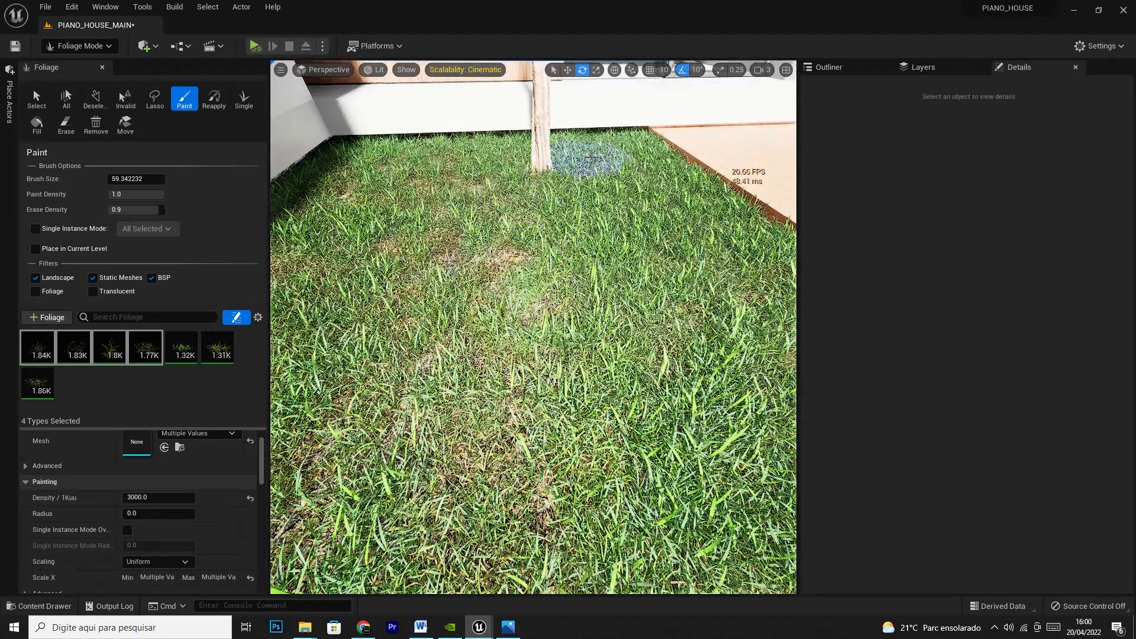
{"action": "mouse_move", "coordinate": [636, 194]}
{"action": "left_mouse_down"}
{"action": "mouse_move", "coordinate": [697, 336]}
{"action": "mouse_move", "coordinate": [562, 417]}
{"action": "left_mouse_up"}
{"action": "right_click_drag", "start_coordinate": [562, 417], "coordinate": [739, 417]}
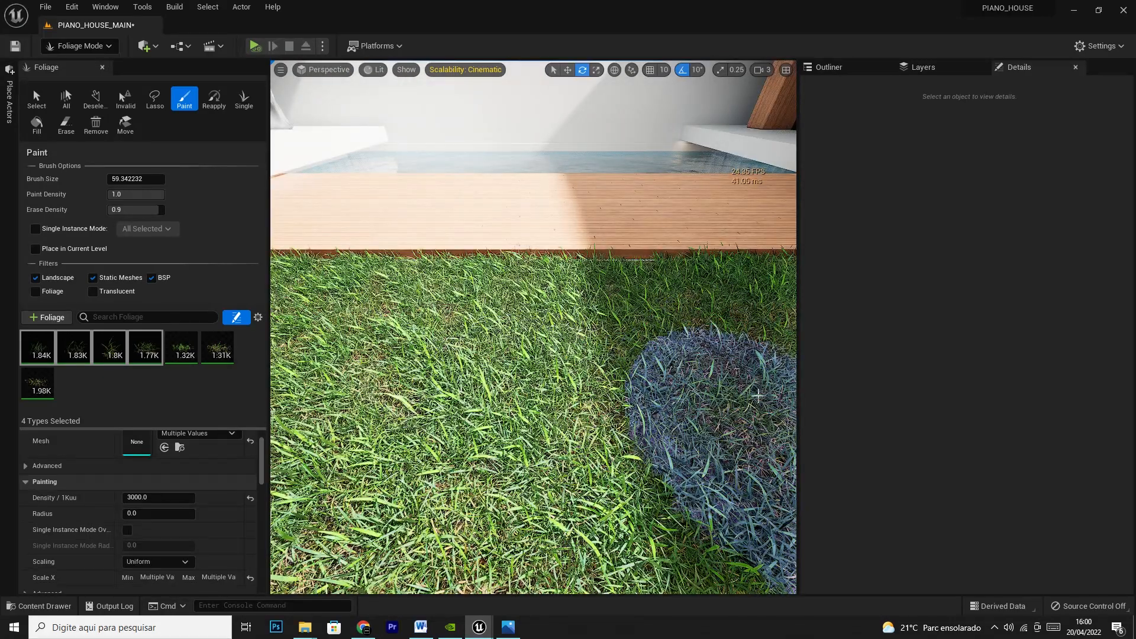
Select all seven grass types and deactivate them for painting
{"action": "mouse_move", "coordinate": [653, 376]}
{"action": "right_mouse_down"}
{"action": "mouse_move", "coordinate": [769, 376]}
{"action": "mouse_move", "coordinate": [775, 349]}
{"action": "mouse_move", "coordinate": [840, 373]}
{"action": "mouse_move", "coordinate": [684, 379]}
{"action": "right_mouse_up"}
{"action": "key", "text": "w"}
{"action": "key", "text": "s"}
{"action": "key", "text": "s"}
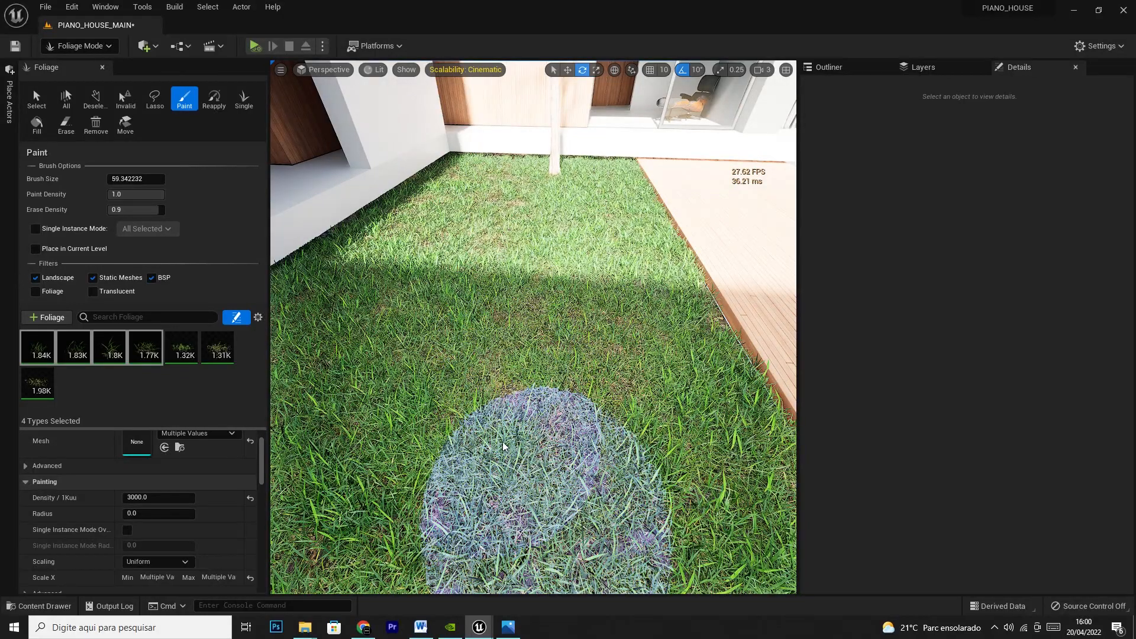
{"action": "left_click", "coordinate": [37, 348]}
{"action": "left_click", "coordinate": [41, 394], "text": "shift"}
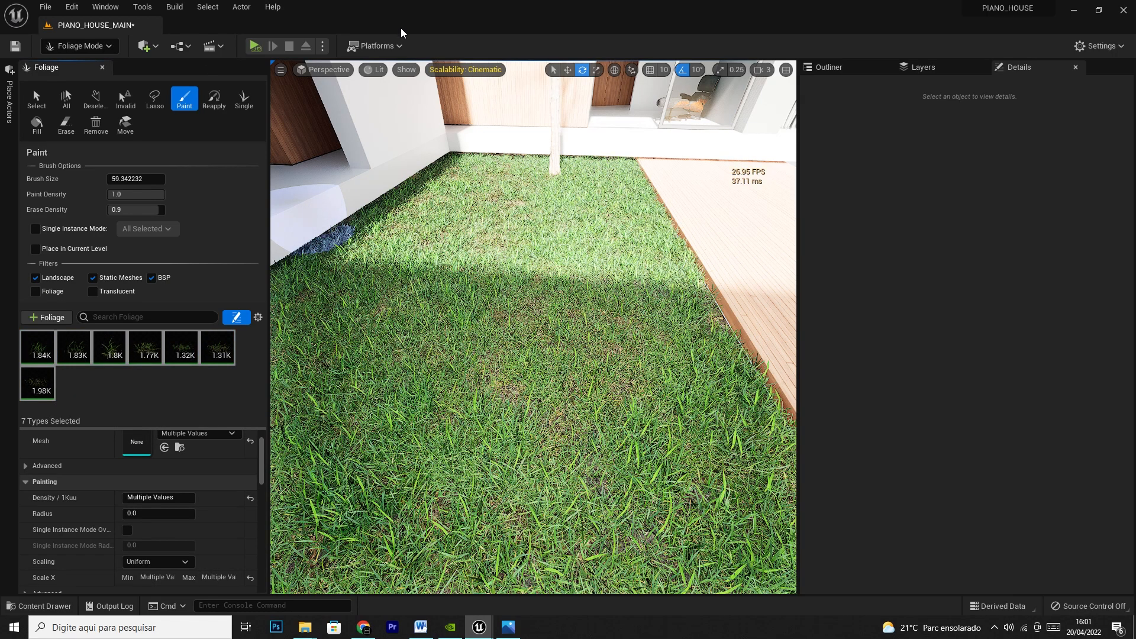
Add SM_TP03_G20_Md04 and two similar leafy plant meshes from the DVIZ_TREEPACK_03 Geometries folder as foliage types and select all three
{"action": "key", "text": "ctrl+space"}
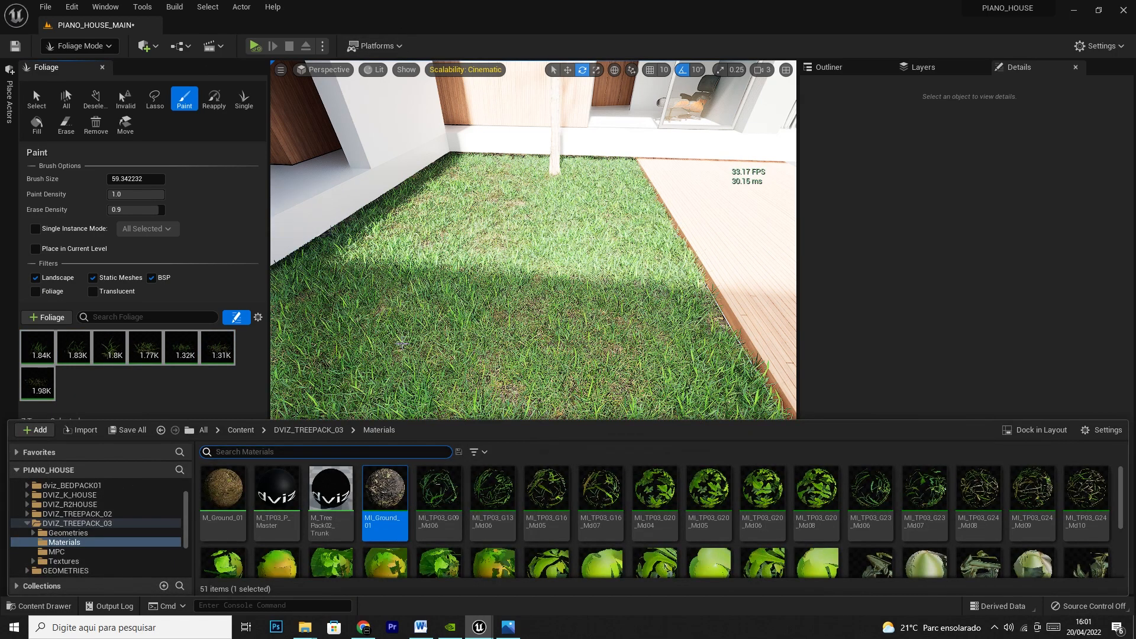
{"action": "left_click", "coordinate": [71, 535]}
{"action": "left_click", "coordinate": [535, 500], "text": "ctrl"}
{"action": "left_click", "coordinate": [605, 496], "text": "ctrl"}
{"action": "left_click_drag", "start_coordinate": [610, 494], "coordinate": [106, 381]}
{"action": "left_click", "coordinate": [184, 350]}
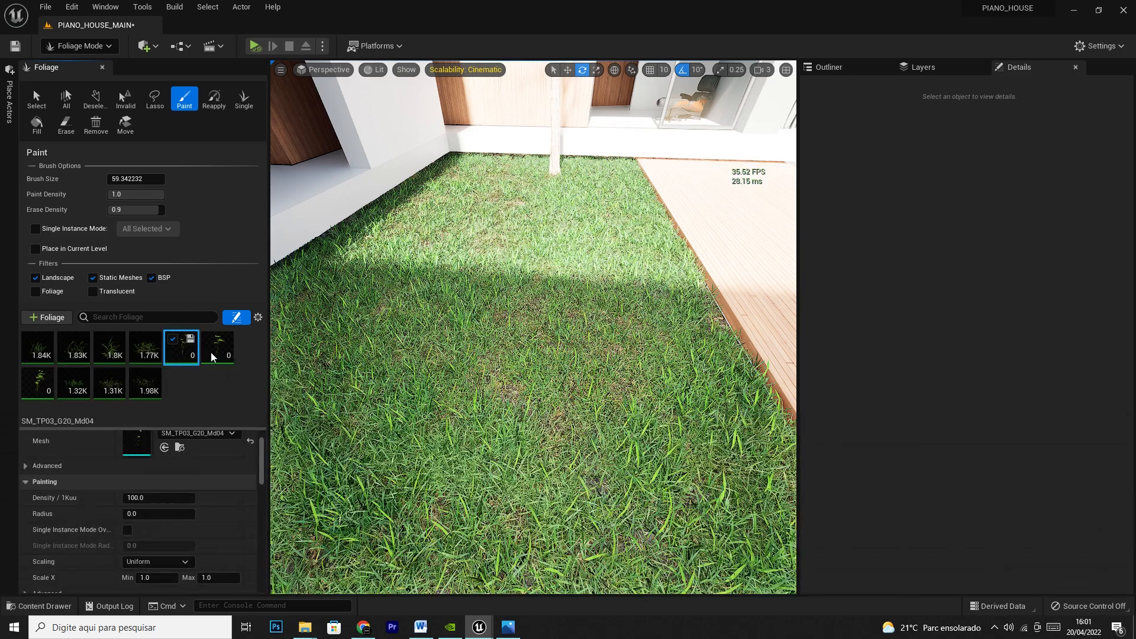
{"action": "left_click", "coordinate": [37, 383], "text": "shift"}
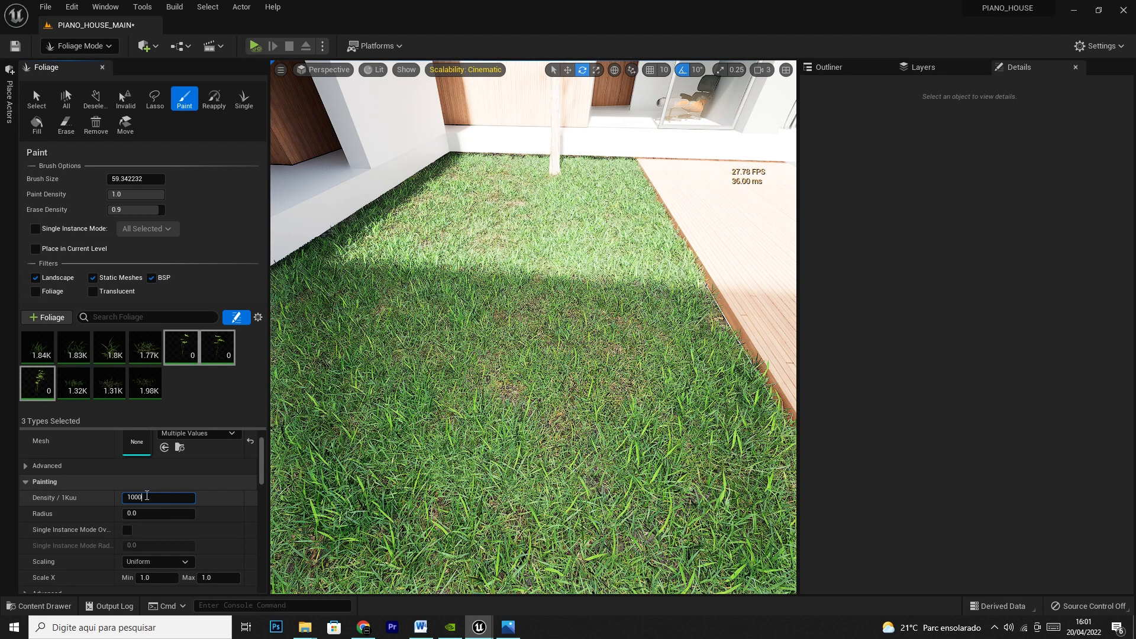
Test-paint the three leafy plant types on the deck, trying densities of 1000 and 100 and undoing each test stroke
{"action": "right_click_drag", "start_coordinate": [587, 330], "coordinate": [587, 330]}
{"action": "key", "text": "d"}
{"action": "mouse_move", "coordinate": [587, 330]}
{"action": "left_mouse_down"}
{"action": "mouse_move", "coordinate": [556, 274]}
{"action": "mouse_move", "coordinate": [704, 301]}
{"action": "mouse_move", "coordinate": [633, 438]}
{"action": "left_mouse_up"}
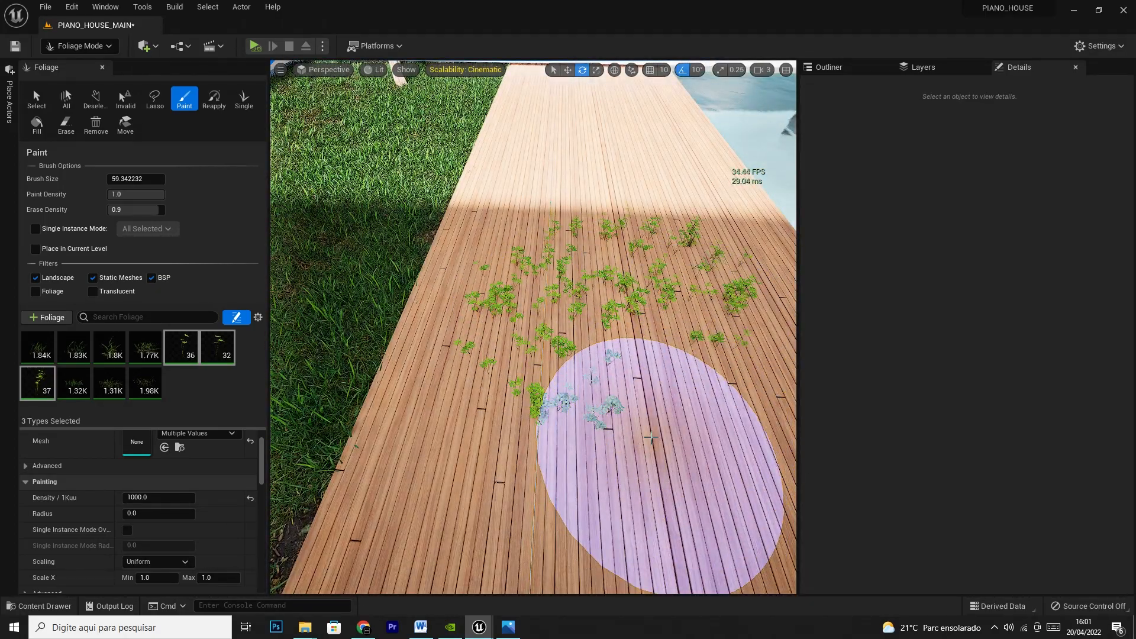
{"action": "key", "text": "ctrl+z"}
{"action": "left_click", "coordinate": [152, 498]}
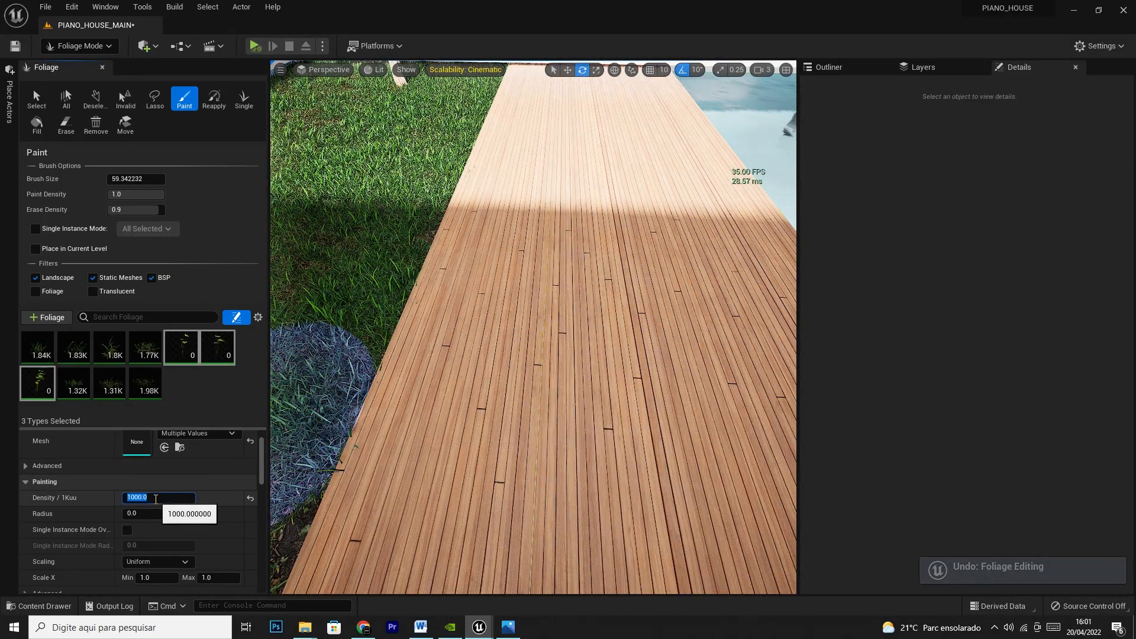
{"action": "mouse_move", "coordinate": [560, 188]}
{"action": "left_mouse_down"}
{"action": "mouse_move", "coordinate": [540, 300]}
{"action": "mouse_move", "coordinate": [655, 393]}
{"action": "mouse_move", "coordinate": [683, 219]}
{"action": "left_mouse_up"}
{"action": "key", "text": "ctrl+z"}
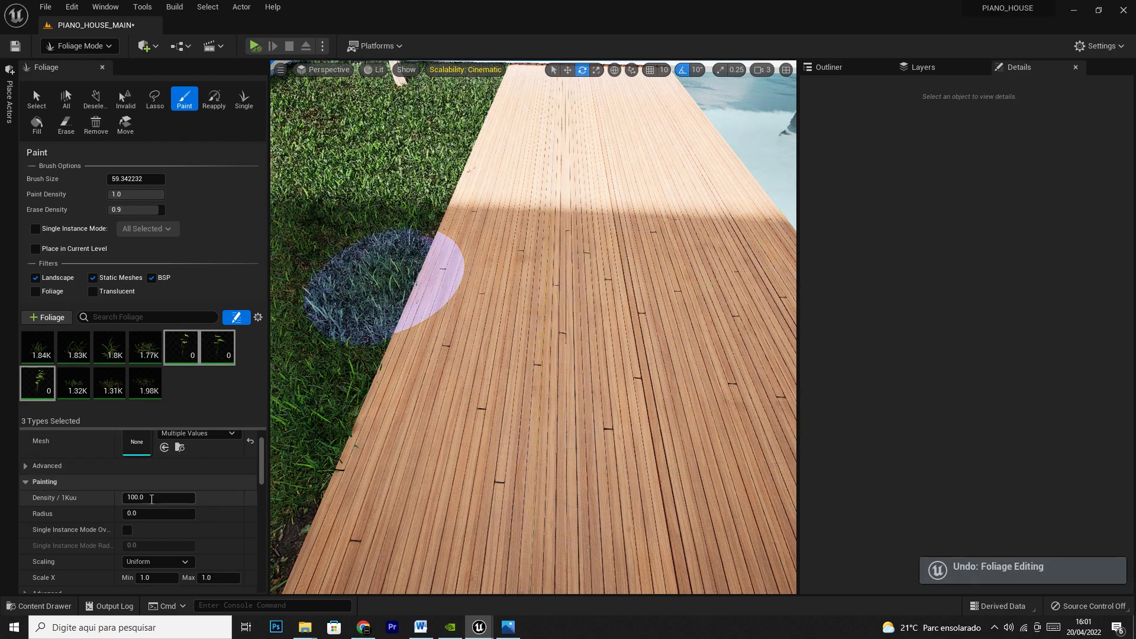
Set the three leafy plant types' density to 50 and scale range to 0.75–1.25, undoing the test strokes on the deck
{"action": "mouse_move", "coordinate": [500, 474]}
{"action": "left_mouse_down"}
{"action": "mouse_move", "coordinate": [525, 367]}
{"action": "mouse_move", "coordinate": [679, 200]}
{"action": "mouse_move", "coordinate": [632, 283]}
{"action": "left_mouse_up"}
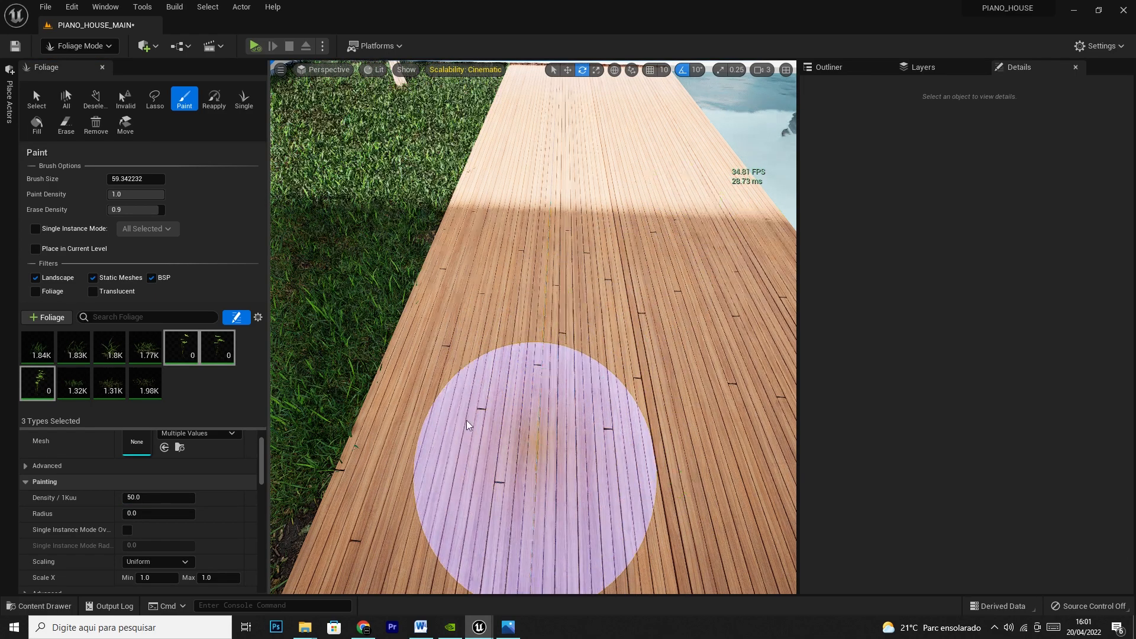
{"action": "key", "text": "ctrl+z"}
{"action": "left_click", "coordinate": [156, 578]}
{"action": "type", "text": "0.75"}
{"action": "key", "text": "Tab"}
{"action": "type", "text": "1.25"}
{"action": "left_click_drag", "start_coordinate": [462, 301], "coordinate": [778, 458]}
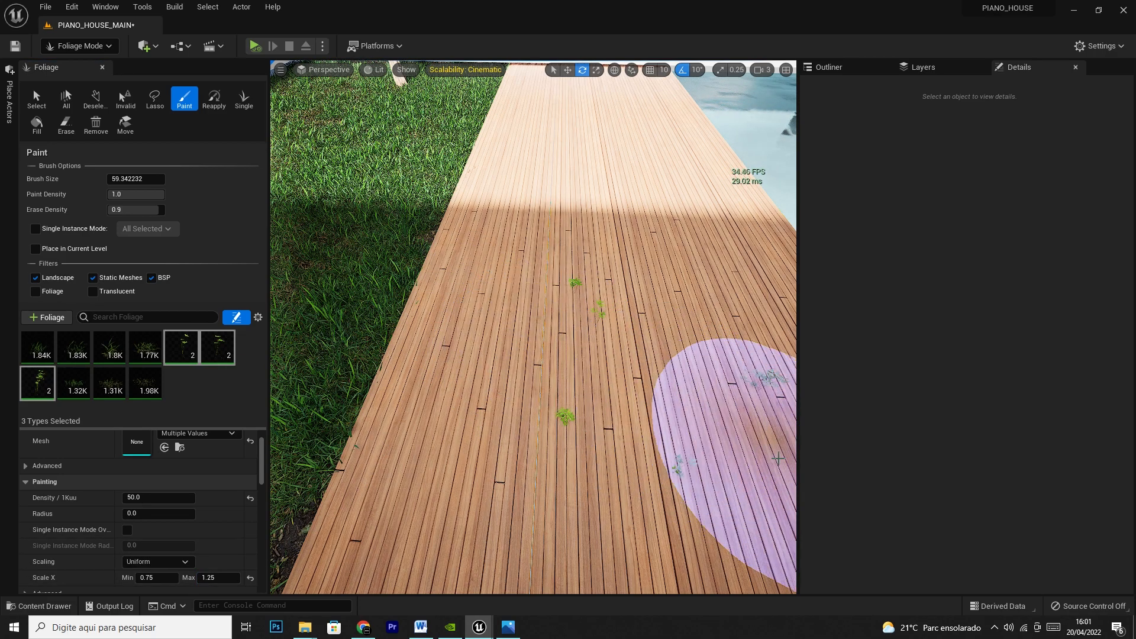
{"action": "key", "text": "ctrl+z"}
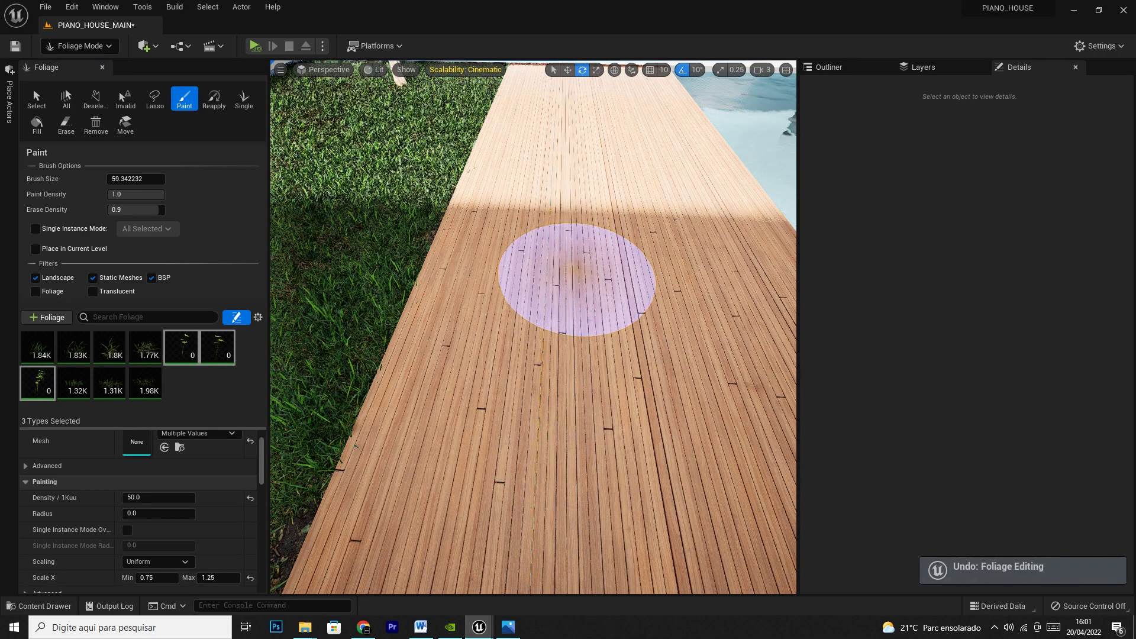
Enlarge the brush to about 112 and scatter the three leafy plant types over the shaded part of the lawn
{"action": "right_click_drag", "start_coordinate": [427, 242], "coordinate": [420, 258]}
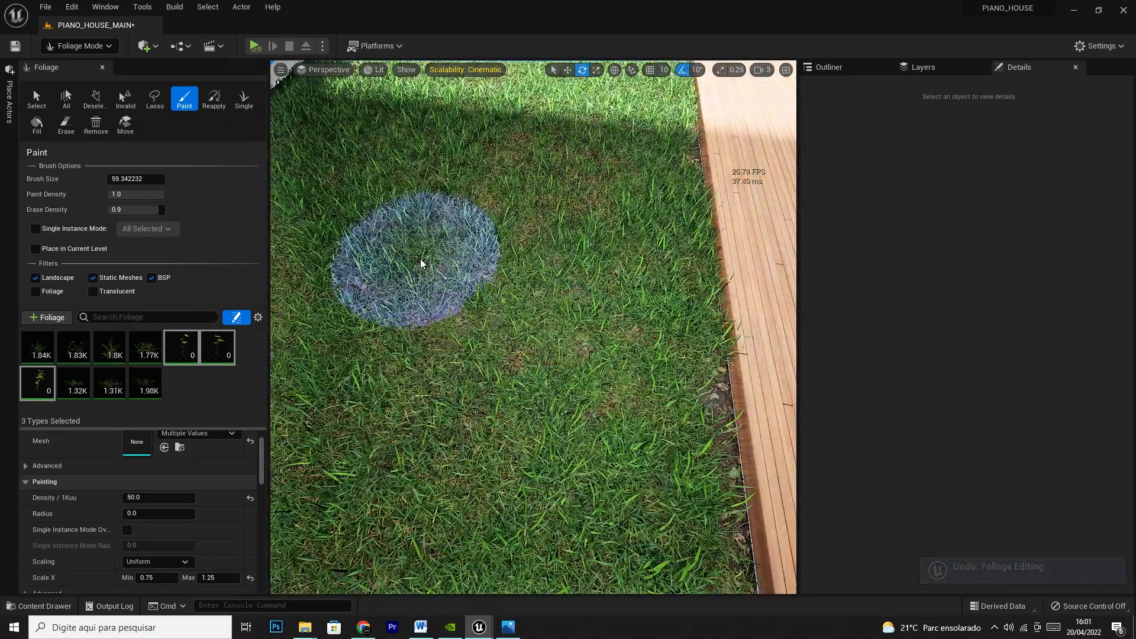
{"action": "key", "text": "bracketright"}
{"action": "key", "text": "bracketright"}
{"action": "key", "text": "bracketright"}
{"action": "key", "text": "bracketright"}
{"action": "key", "text": "bracketright"}
{"action": "key", "text": "bracketright"}
{"action": "key", "text": "bracketright"}
{"action": "key", "text": "bracketright"}
{"action": "key", "text": "bracketright"}
{"action": "key", "text": "bracketright"}
{"action": "key", "text": "bracketright"}
{"action": "key", "text": "bracketright"}
{"action": "key", "text": "bracketright"}
{"action": "mouse_move", "coordinate": [438, 287]}
{"action": "left_mouse_down"}
{"action": "mouse_move", "coordinate": [458, 304]}
{"action": "mouse_move", "coordinate": [520, 203]}
{"action": "mouse_move", "coordinate": [514, 152]}
{"action": "mouse_move", "coordinate": [477, 178]}
{"action": "left_mouse_up"}
{"action": "right_click_drag", "start_coordinate": [477, 178], "coordinate": [442, 234]}
{"action": "left_click", "coordinate": [473, 301]}
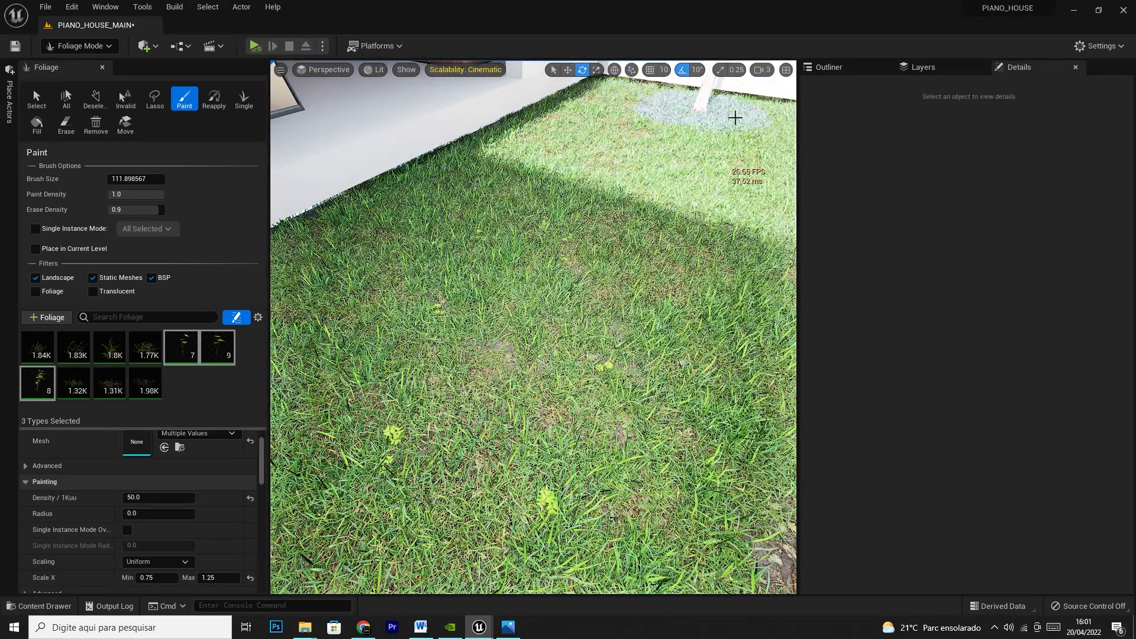
Scatter more leafy plants across the sunlit lawn near the tree and down toward the shaded area
{"action": "left_click_drag", "start_coordinate": [741, 120], "coordinate": [684, 240]}
{"action": "right_click_drag", "start_coordinate": [683, 239], "coordinate": [634, 242]}
{"action": "mouse_move", "coordinate": [602, 227]}
{"action": "left_mouse_down"}
{"action": "mouse_move", "coordinate": [546, 342]}
{"action": "mouse_move", "coordinate": [534, 437]}
{"action": "mouse_move", "coordinate": [645, 435]}
{"action": "left_mouse_up"}
Adjust the brush size and add a few more leafy plants in the shaded lawn beside the deck
{"action": "key", "text": "bracketleft"}
{"action": "key", "text": "bracketleft"}
{"action": "key", "text": "bracketleft"}
{"action": "key", "text": "bracketleft"}
{"action": "right_click_drag", "start_coordinate": [673, 337], "coordinate": [769, 284]}
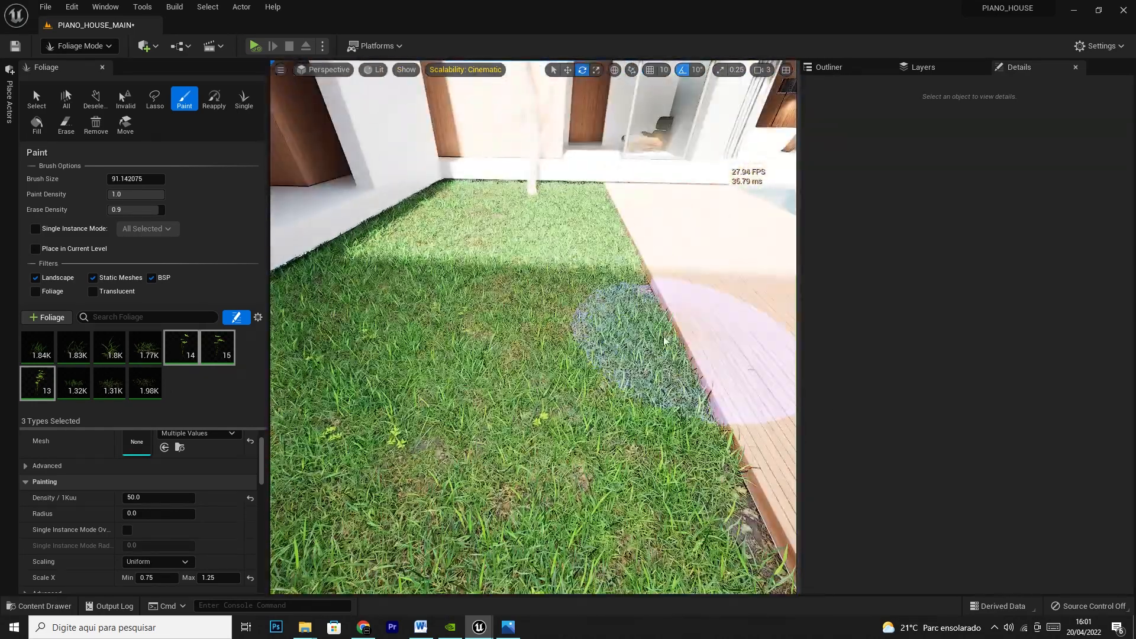
{"action": "key", "text": "bracketleft"}
{"action": "key", "text": "bracketleft"}
{"action": "key", "text": "bracketleft"}
{"action": "key", "text": "bracketleft"}
{"action": "key", "text": "bracketleft"}
{"action": "key", "text": "bracketleft"}
{"action": "key", "text": "bracketleft"}
{"action": "left_click", "coordinate": [588, 324]}
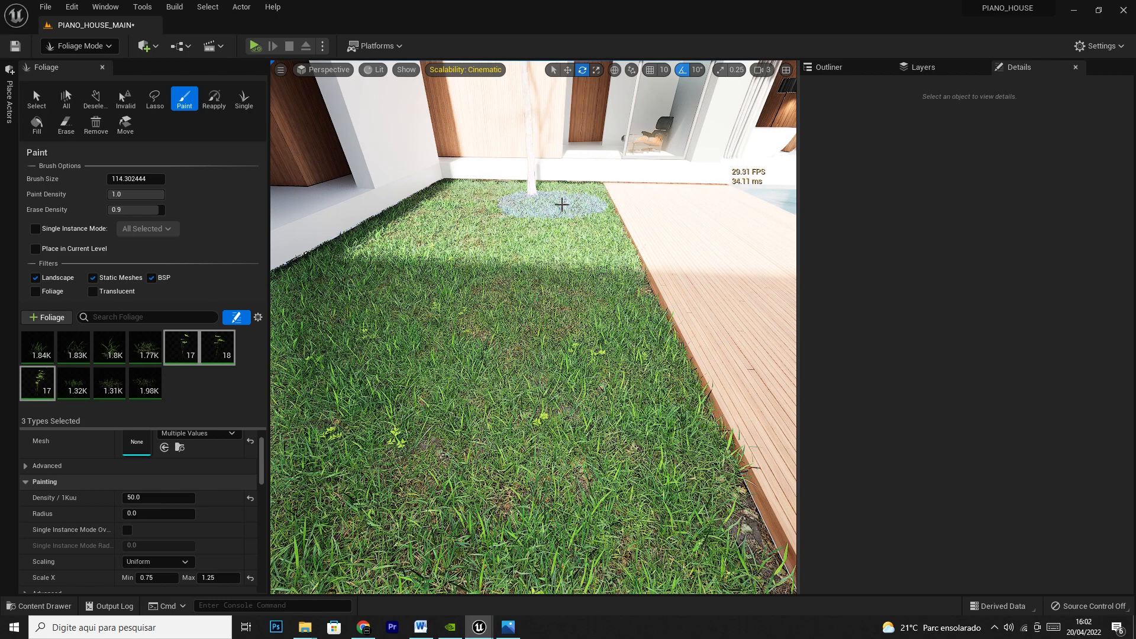
Shrink the brush to about 14 and dab leafy plants onto the bare soil along the deck's edge
{"action": "mouse_move", "coordinate": [461, 370]}
{"action": "right_mouse_down"}
{"action": "mouse_move", "coordinate": [443, 429]}
{"action": "mouse_move", "coordinate": [455, 408]}
{"action": "right_mouse_up"}
{"action": "key", "text": "bracketleft"}
{"action": "key", "text": "bracketleft"}
{"action": "key", "text": "bracketleft"}
{"action": "key", "text": "bracketleft"}
{"action": "key", "text": "bracketleft"}
{"action": "key", "text": "bracketleft"}
{"action": "key", "text": "bracketleft"}
{"action": "key", "text": "bracketleft"}
{"action": "key", "text": "bracketleft"}
{"action": "key", "text": "bracketleft"}
{"action": "key", "text": "bracketleft"}
{"action": "key", "text": "bracketleft"}
{"action": "key", "text": "bracketleft"}
{"action": "key", "text": "bracketleft"}
{"action": "key", "text": "bracketleft"}
{"action": "key", "text": "bracketleft"}
{"action": "key", "text": "bracketleft"}
{"action": "key", "text": "bracketleft"}
{"action": "key", "text": "bracketleft"}
{"action": "key", "text": "bracketleft"}
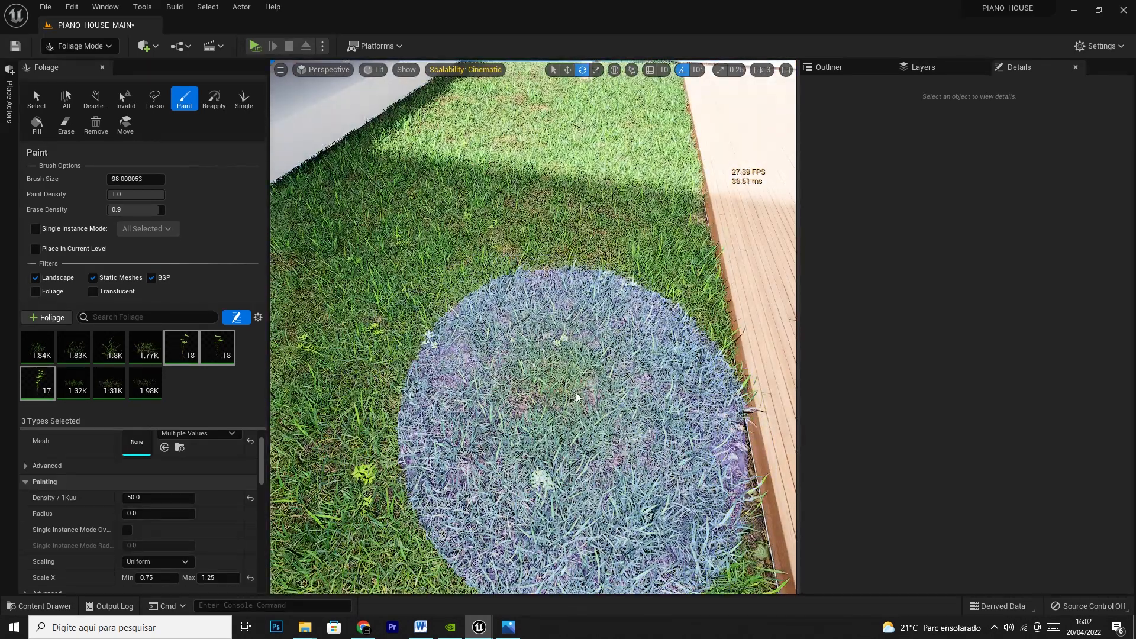
{"action": "key", "text": "bracketleft"}
{"action": "key", "text": "bracketleft"}
{"action": "key", "text": "bracketleft"}
{"action": "key", "text": "bracketleft"}
Activate the first two grass types and undo the last strokes along the deck's edge
{"action": "left_click", "coordinate": [39, 382]}
{"action": "left_click", "coordinate": [183, 353], "text": "ctrl"}
{"action": "left_click", "coordinate": [210, 352], "text": "ctrl"}
{"action": "left_click", "coordinate": [41, 359]}
{"action": "left_click", "coordinate": [74, 349], "text": "ctrl"}
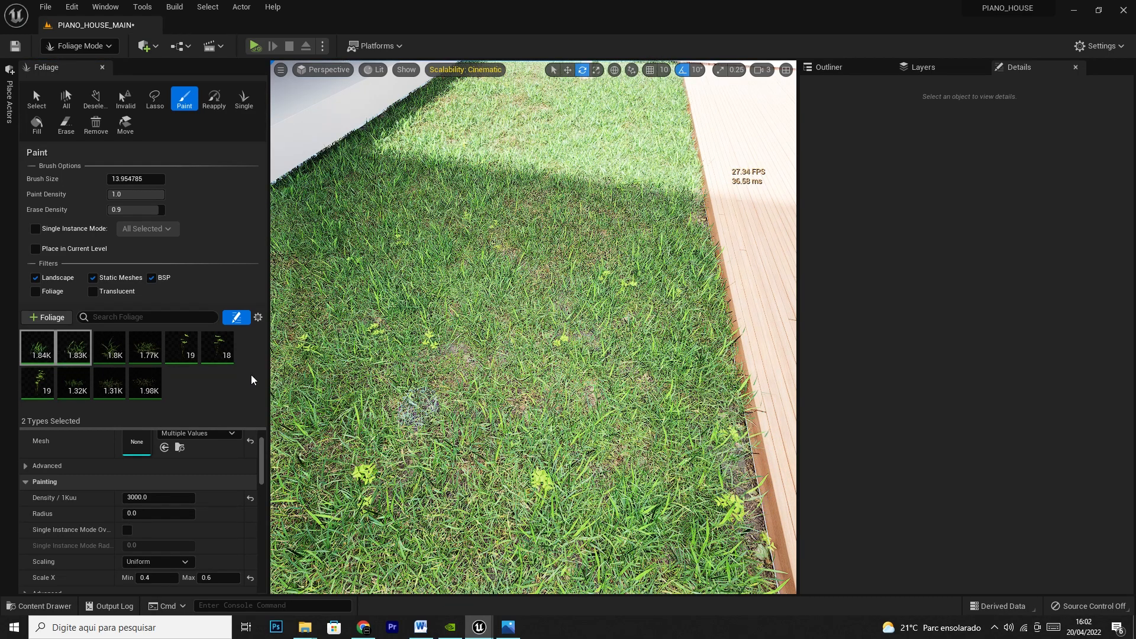
{"action": "key", "text": "ctrl+z"}
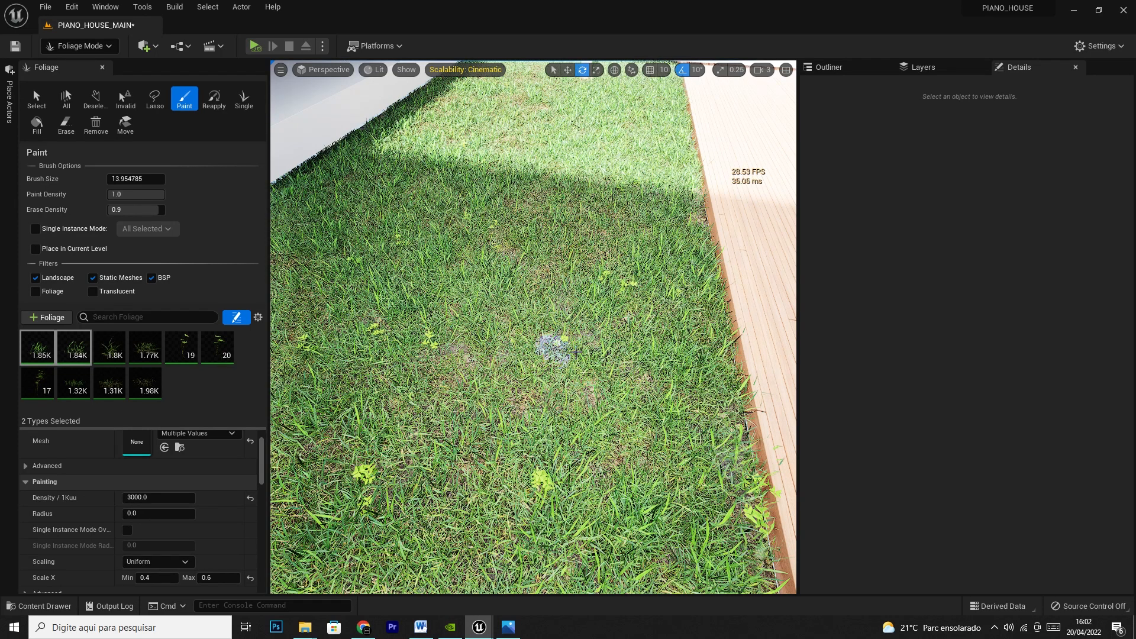
Deactivate the remaining leafy plant types and paint the bare soil along the deck's edge with the first four grass types
{"action": "left_click", "coordinate": [216, 349]}
{"action": "key", "text": "ctrl+z"}
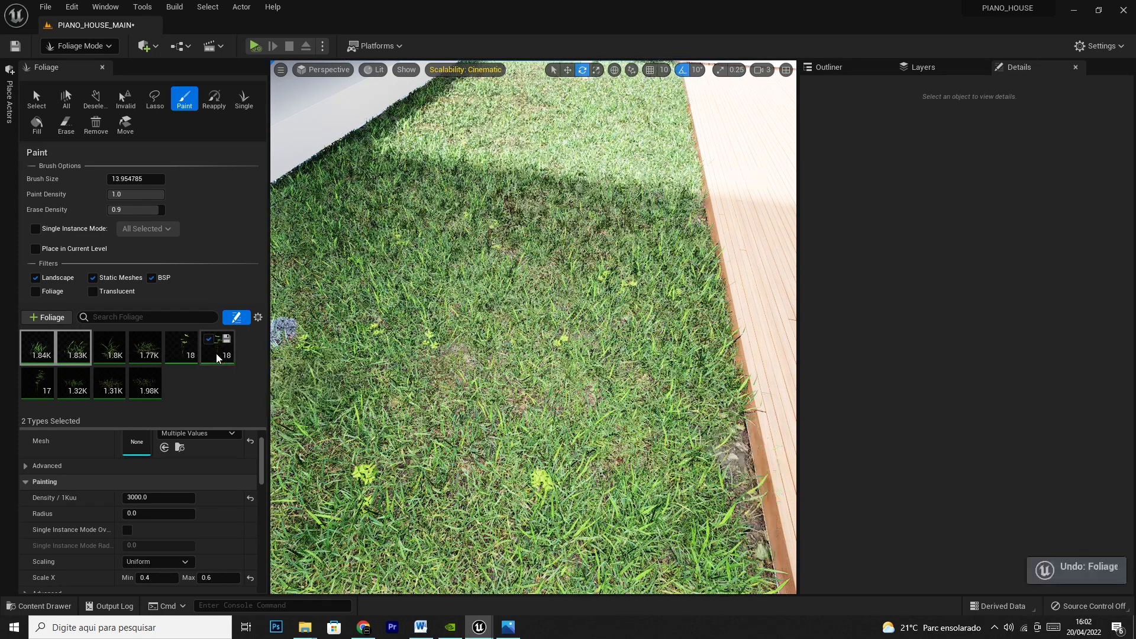
{"action": "left_click", "coordinate": [182, 344], "text": "ctrl"}
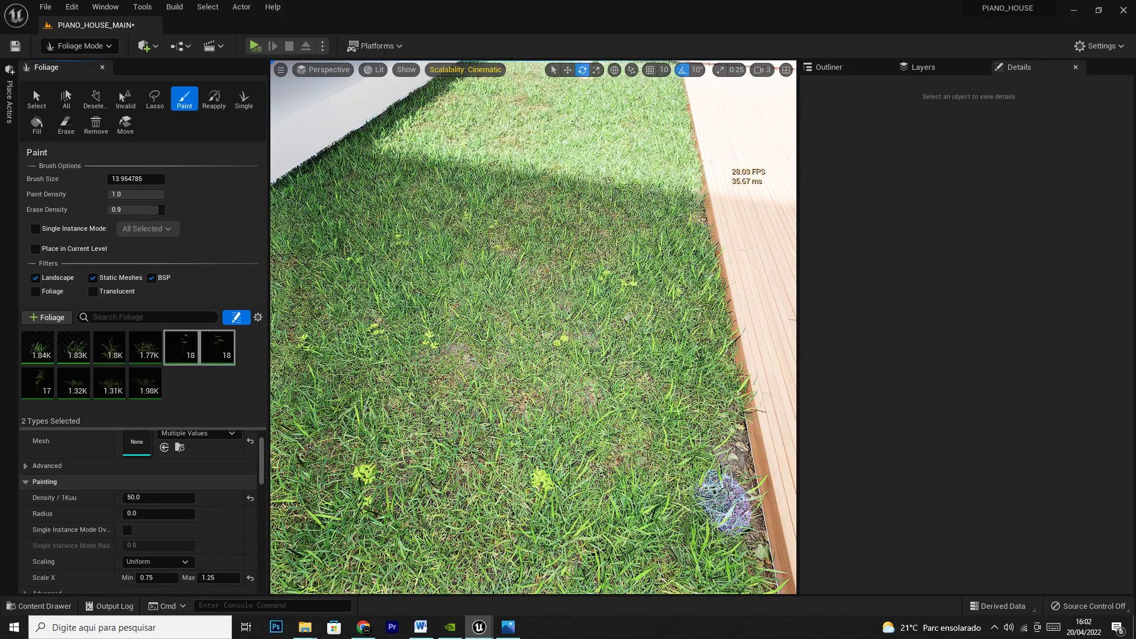
{"action": "left_click", "coordinate": [116, 351]}
{"action": "left_click", "coordinate": [138, 346], "text": "ctrl"}
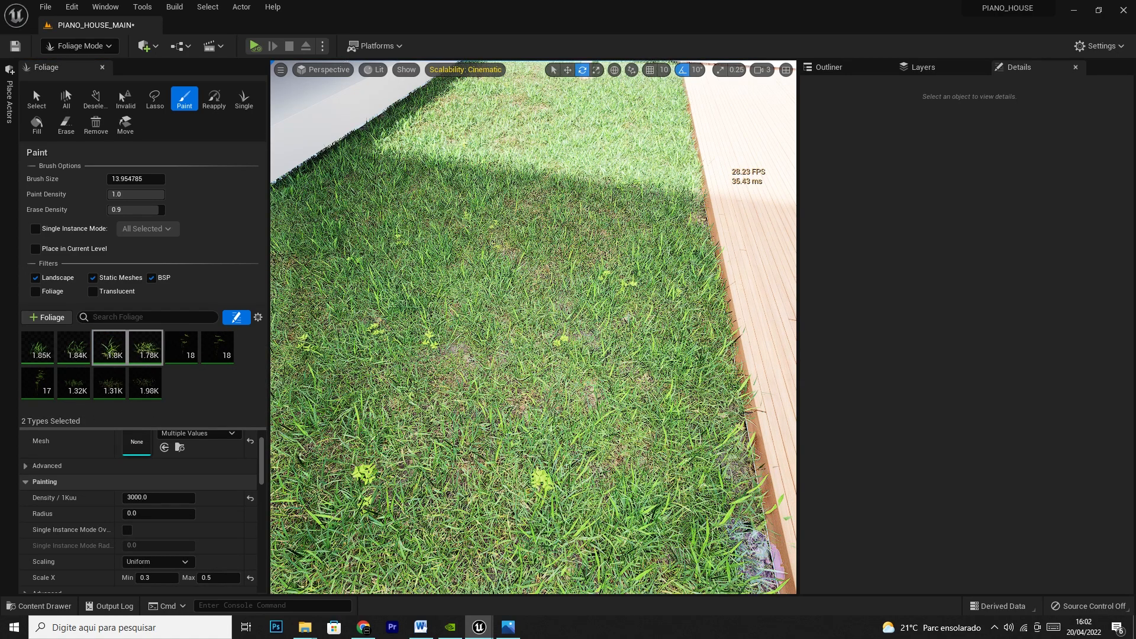
Close the Foliage panel and set the viewport's horizontal field of view to 60
{"action": "mouse_move", "coordinate": [492, 353]}
{"action": "right_mouse_down"}
{"action": "mouse_move", "coordinate": [492, 267]}
{"action": "mouse_move", "coordinate": [473, 261]}
{"action": "mouse_move", "coordinate": [450, 308]}
{"action": "mouse_move", "coordinate": [450, 414]}
{"action": "mouse_move", "coordinate": [456, 379]}
{"action": "mouse_move", "coordinate": [455, 391]}
{"action": "mouse_move", "coordinate": [503, 307]}
{"action": "mouse_move", "coordinate": [568, 261]}
{"action": "mouse_move", "coordinate": [491, 319]}
{"action": "mouse_move", "coordinate": [491, 403]}
{"action": "mouse_move", "coordinate": [503, 367]}
{"action": "right_mouse_up"}
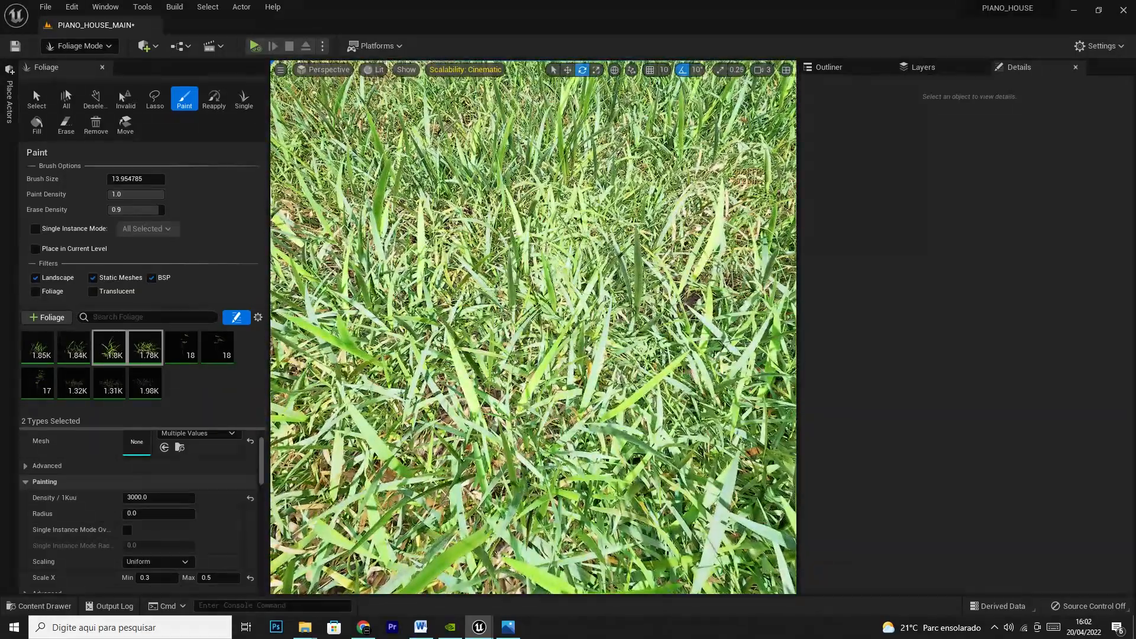
{"action": "left_click", "coordinate": [102, 67]}
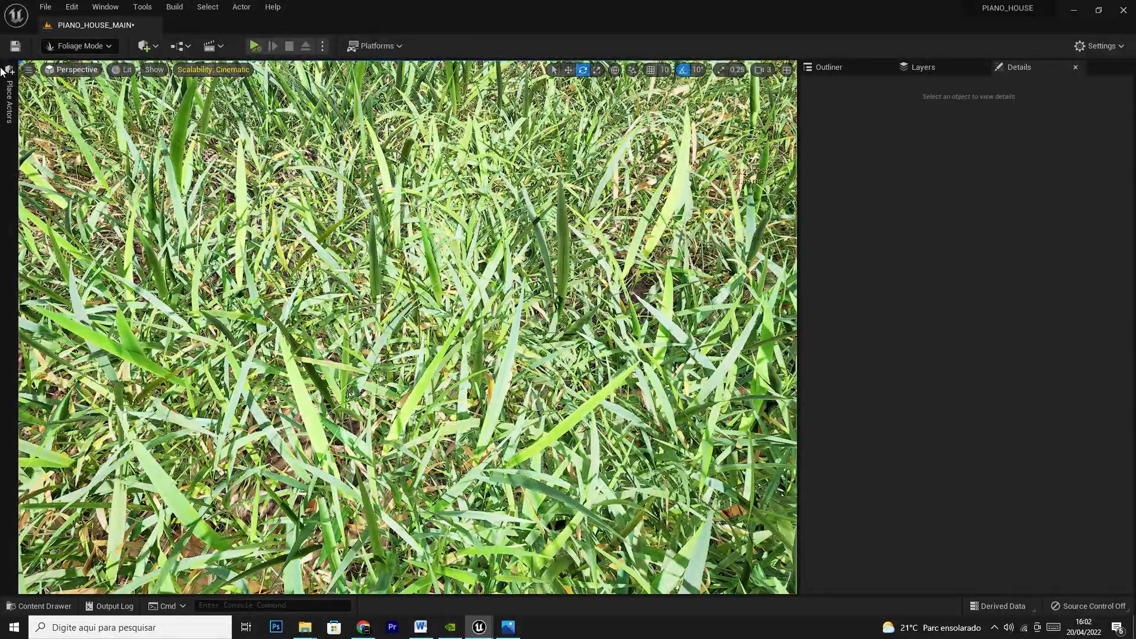
{"action": "left_click", "coordinate": [28, 71]}
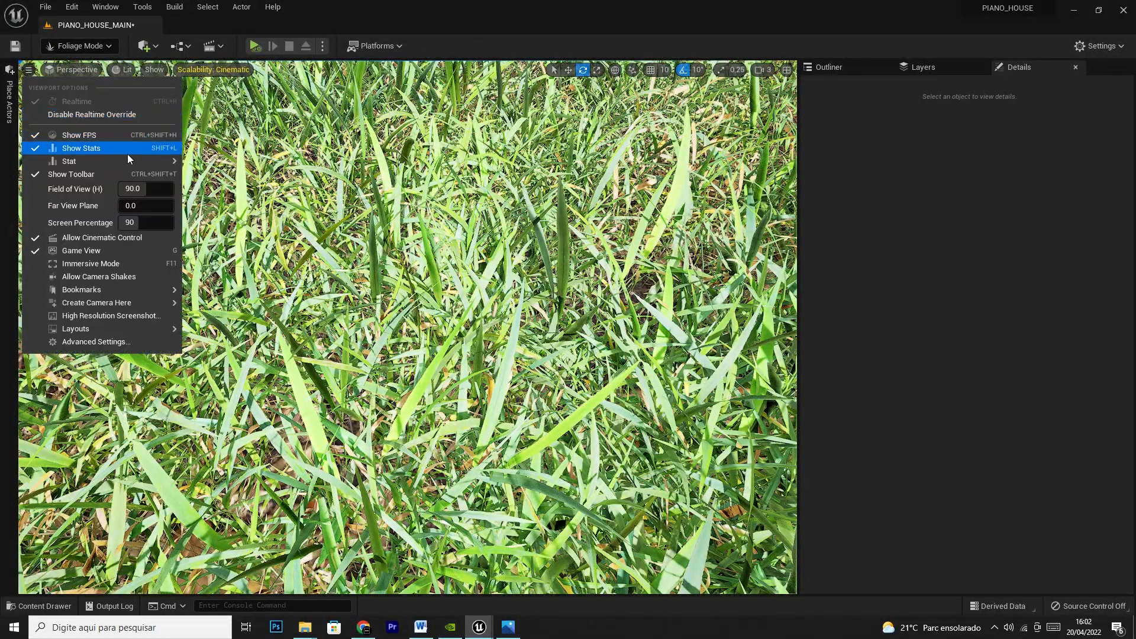
{"action": "left_click", "coordinate": [135, 190]}
{"action": "type", "text": "60"}
{"action": "key", "text": "Return"}
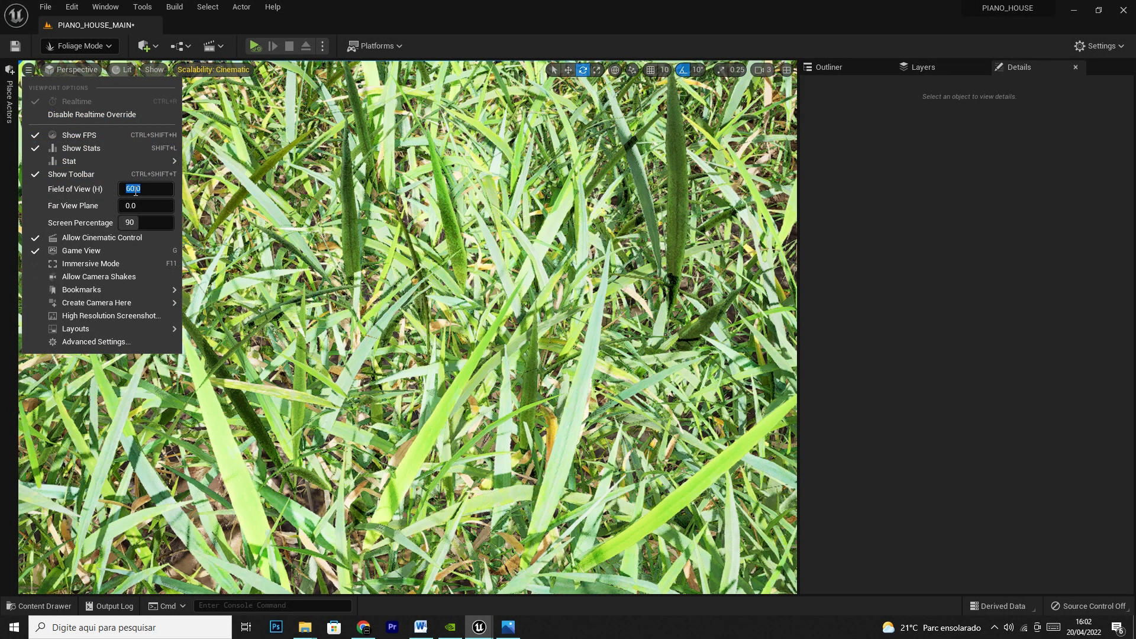
Switch the editor from Foliage Mode to Select Mode
{"action": "left_click", "coordinate": [449, 5]}
{"action": "left_click", "coordinate": [93, 49]}
{"action": "left_click", "coordinate": [97, 65]}
Inspect the finished lawn from a distance and close up, around the tree, the white wall and the shaded area
{"action": "scroll", "coordinate": [384, 331], "scroll_direction": "down", "scroll_amount": 5}
{"action": "scroll", "coordinate": [407, 327], "scroll_direction": "down", "scroll_amount": 3}
{"action": "right_click_drag", "start_coordinate": [407, 327], "coordinate": [399, 269]}
{"action": "right_click_drag", "start_coordinate": [576, 176], "coordinate": [552, 176]}
{"action": "key", "text": "s"}
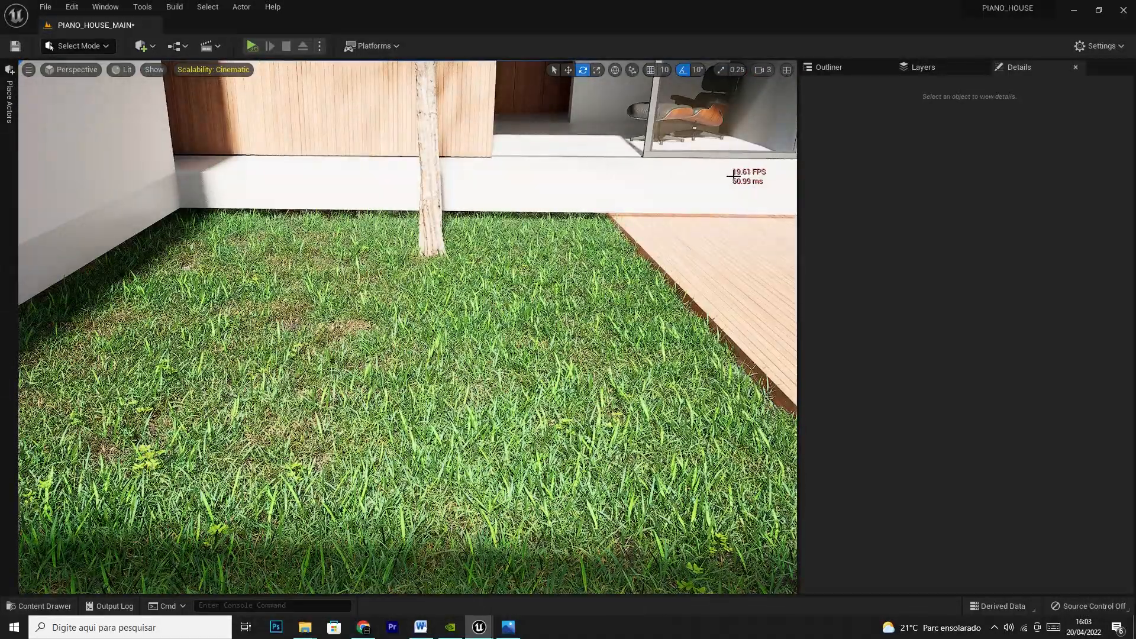
{"action": "key", "text": "s"}
{"action": "right_click_drag", "start_coordinate": [410, 424], "coordinate": [410, 482]}
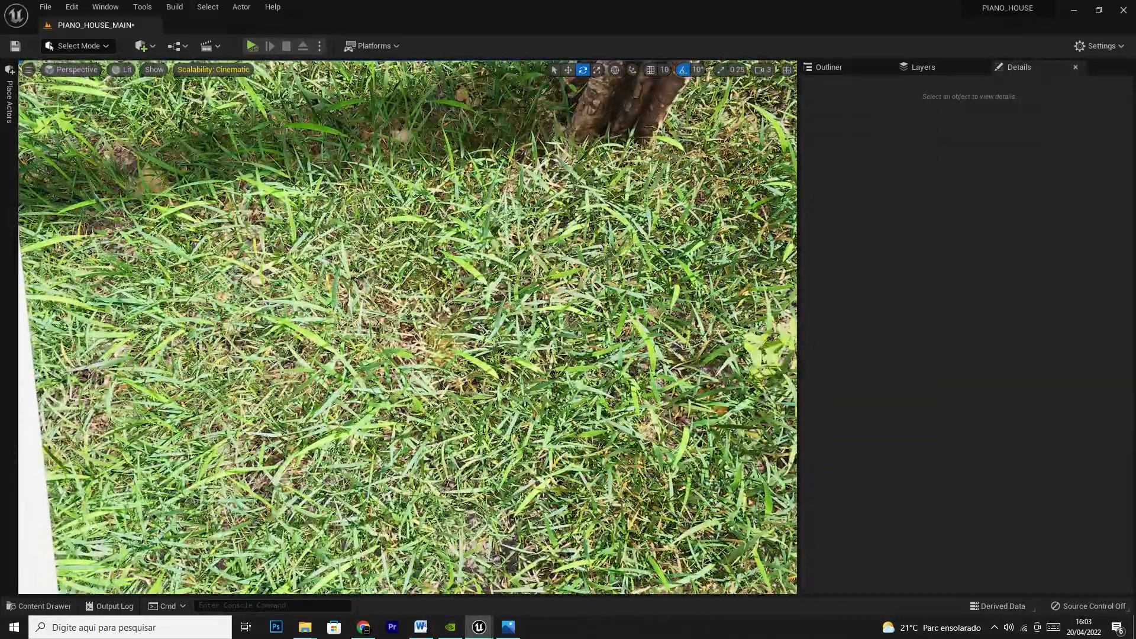
{"action": "right_click_drag", "start_coordinate": [407, 327], "coordinate": [101, 355]}
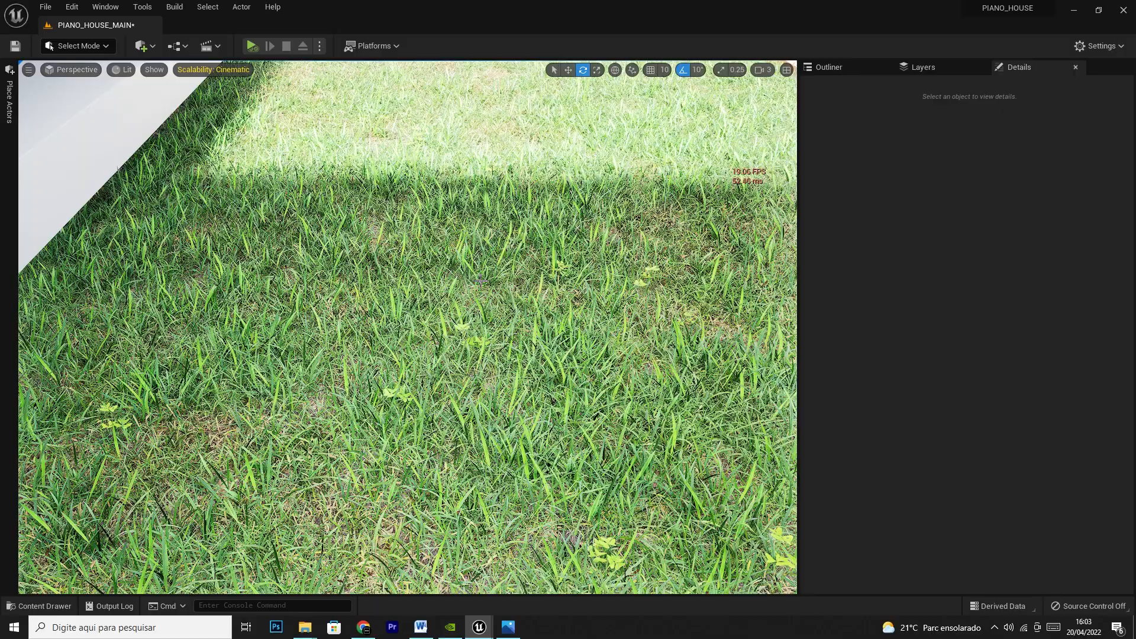
Review the lawn, tree and deck from several angles and compare them with the reference photo 0019.jpg
{"action": "right_click_drag", "start_coordinate": [407, 327], "coordinate": [367, 267]}
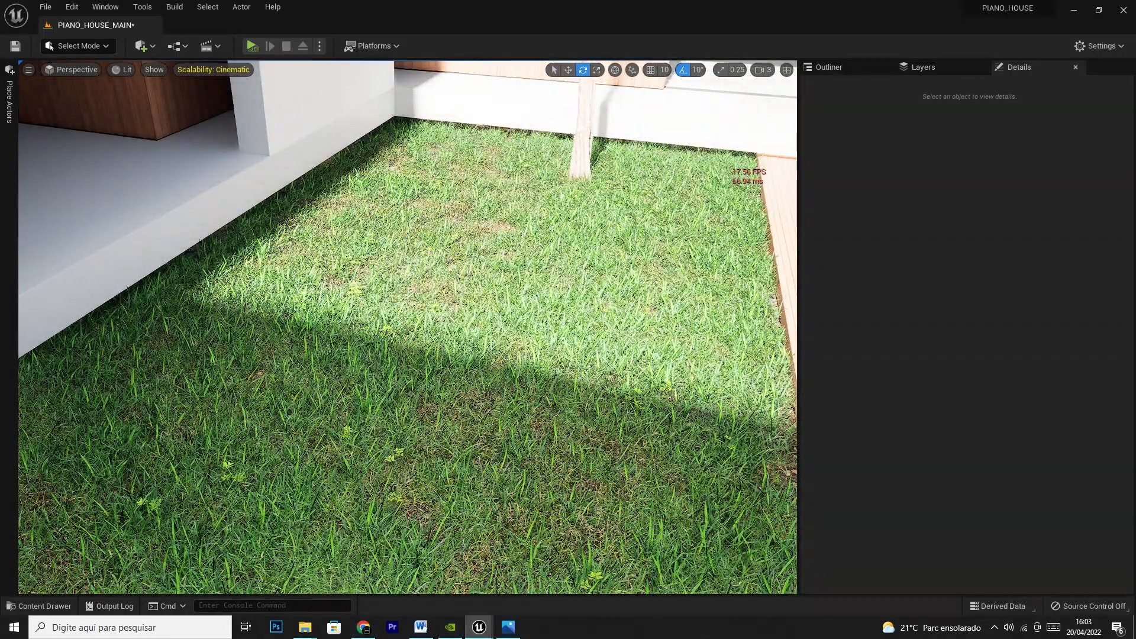
{"action": "mouse_move", "coordinate": [438, 239]}
{"action": "right_mouse_down"}
{"action": "mouse_move", "coordinate": [449, 220]}
{"action": "mouse_move", "coordinate": [439, 239]}
{"action": "right_mouse_up"}
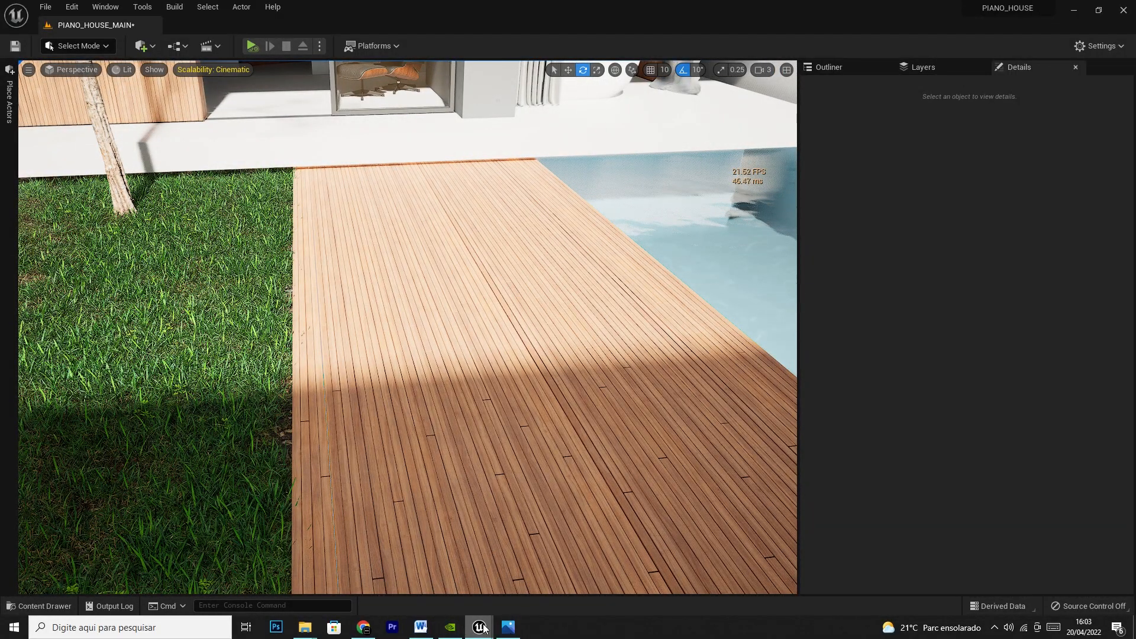
{"action": "left_click", "coordinate": [509, 627]}
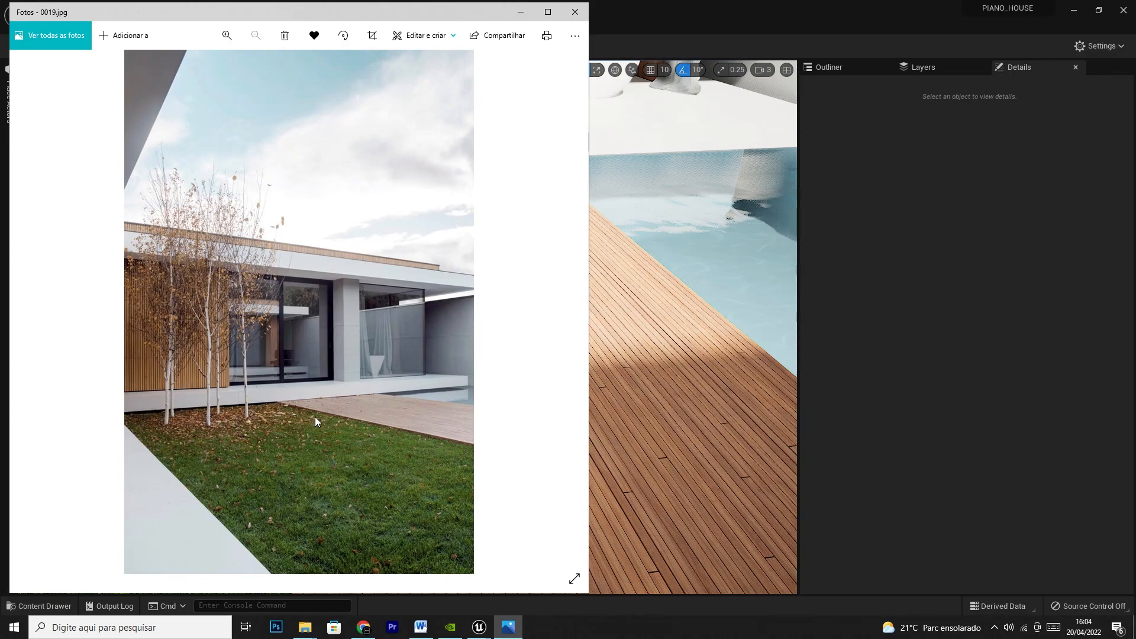
{"action": "left_click", "coordinate": [522, 13]}
{"action": "right_click_drag", "start_coordinate": [312, 375], "coordinate": [242, 299]}
Browse the project content to the TREES folder inside DVIZ_TREEPACK_02 > GEOMETRIES
{"action": "key", "text": "ctrl+space"}
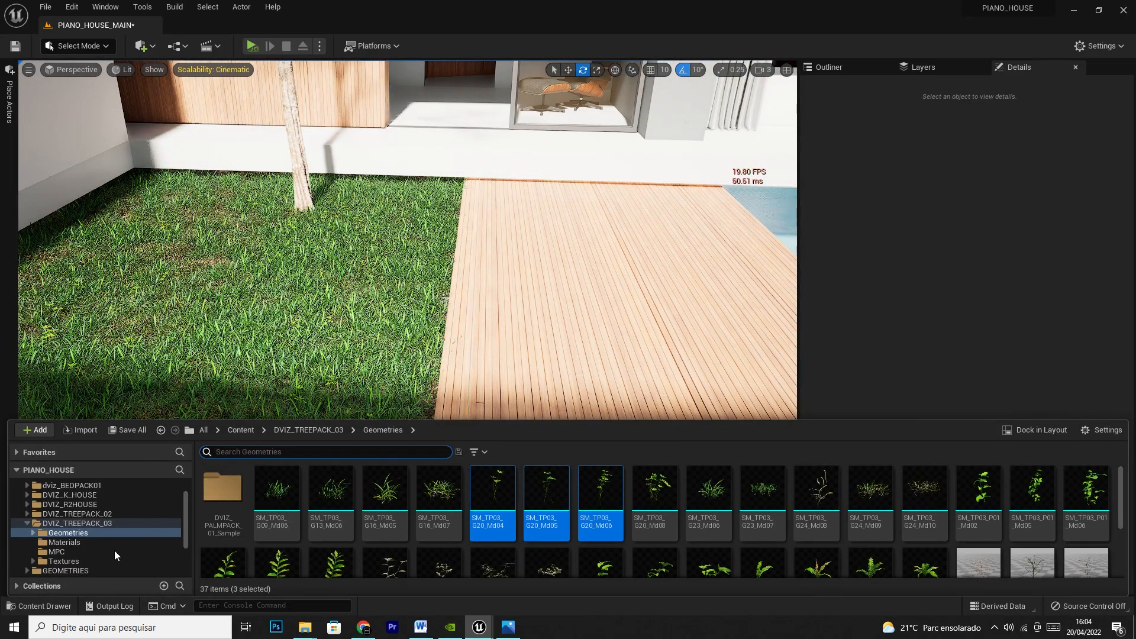
{"action": "left_click", "coordinate": [89, 514]}
{"action": "double_click", "coordinate": [235, 502]}
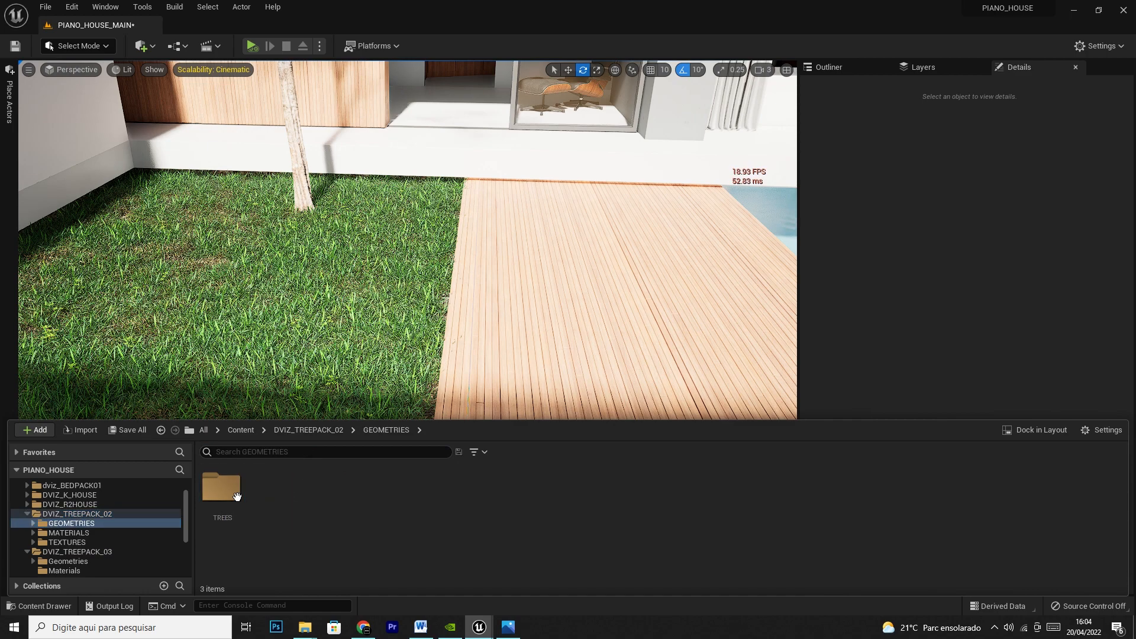
{"action": "double_click", "coordinate": [237, 490]}
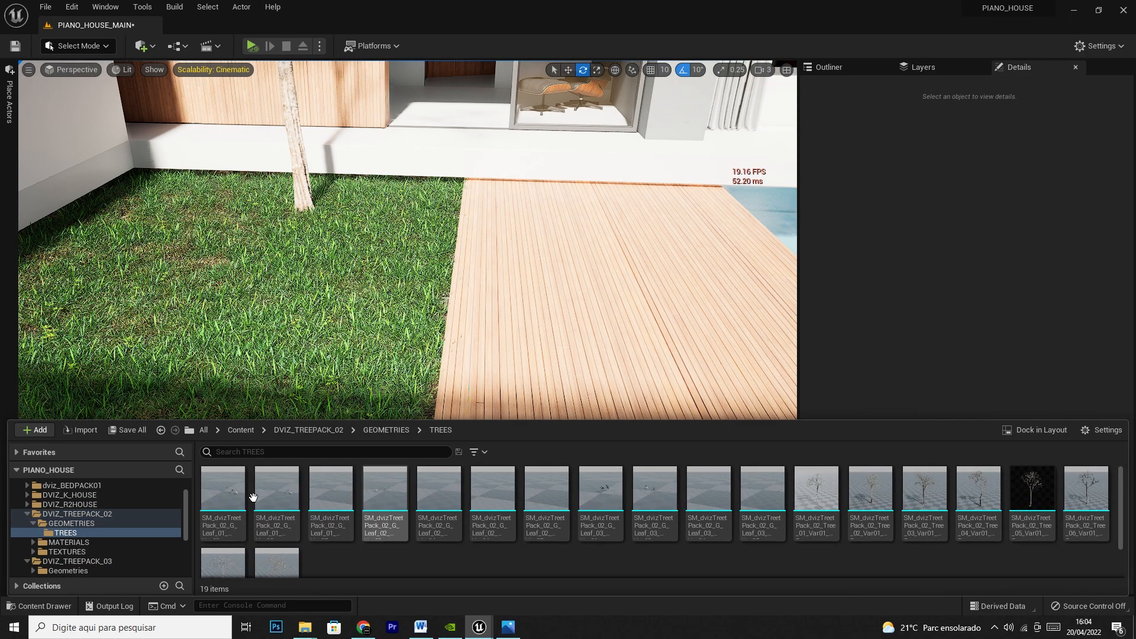
Preview the G_Leaf_01 ground-leaf meshes one after another and close their mesh editors
{"action": "left_click", "coordinate": [231, 492]}
{"action": "double_click", "coordinate": [231, 492]}
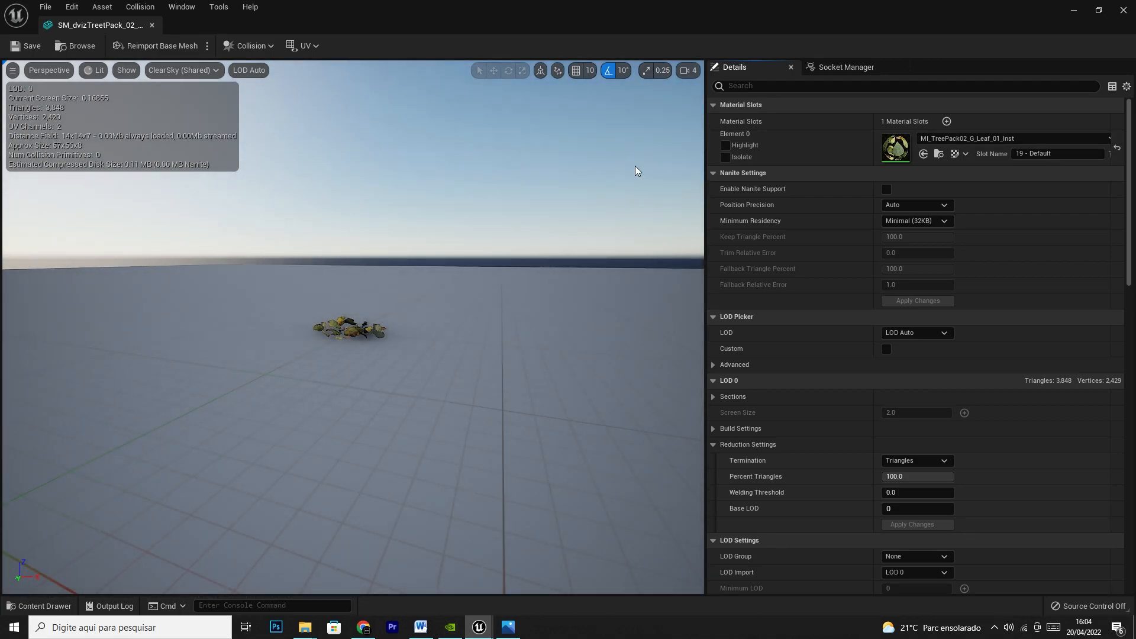
{"action": "left_click", "coordinate": [1122, 14]}
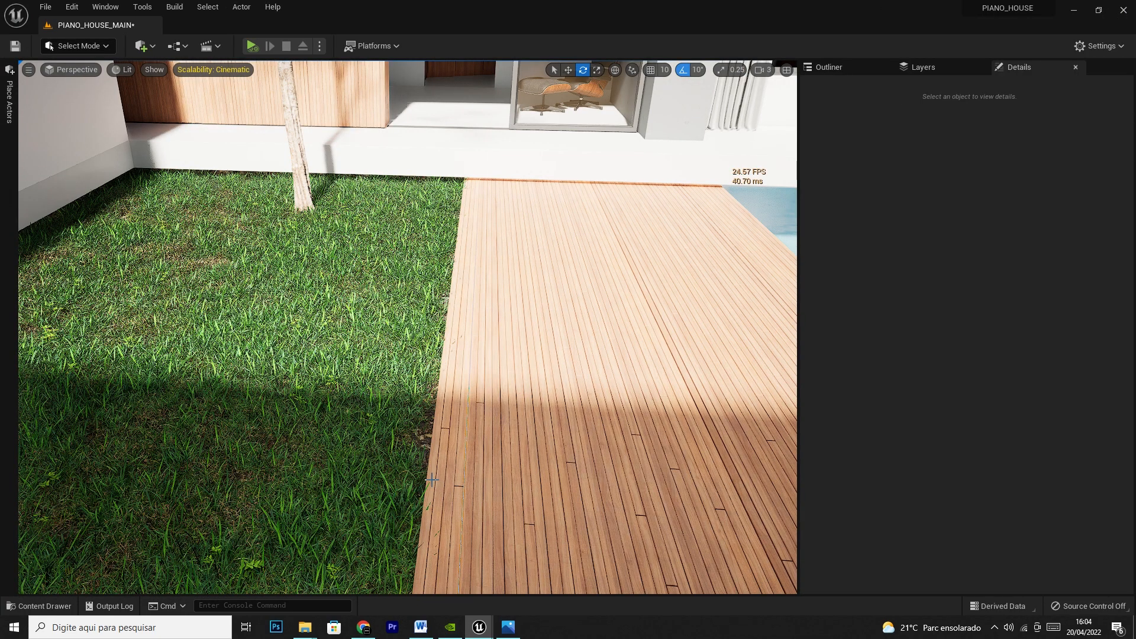
{"action": "key", "text": "ctrl+space"}
{"action": "double_click", "coordinate": [285, 507]}
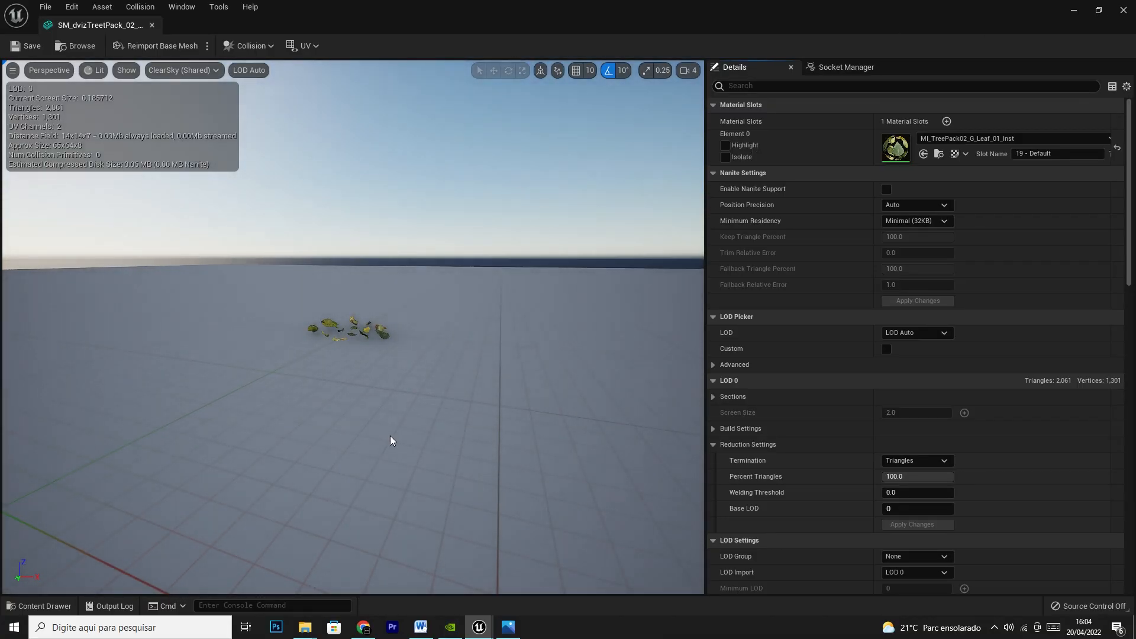
{"action": "left_click", "coordinate": [1099, 11]}
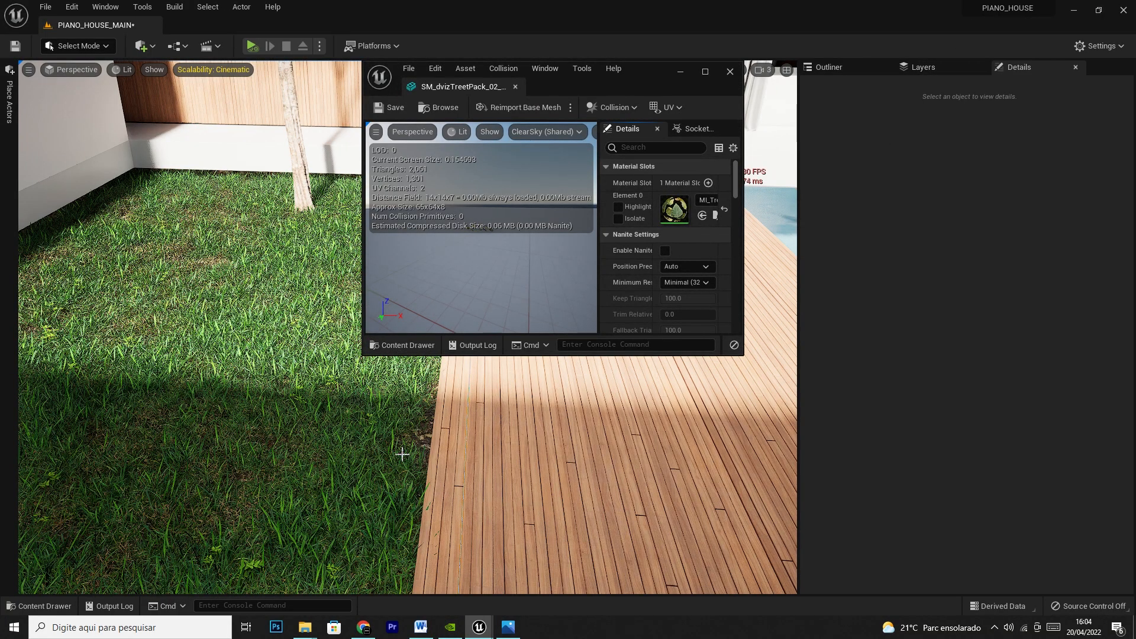
{"action": "key", "text": "ctrl+space"}
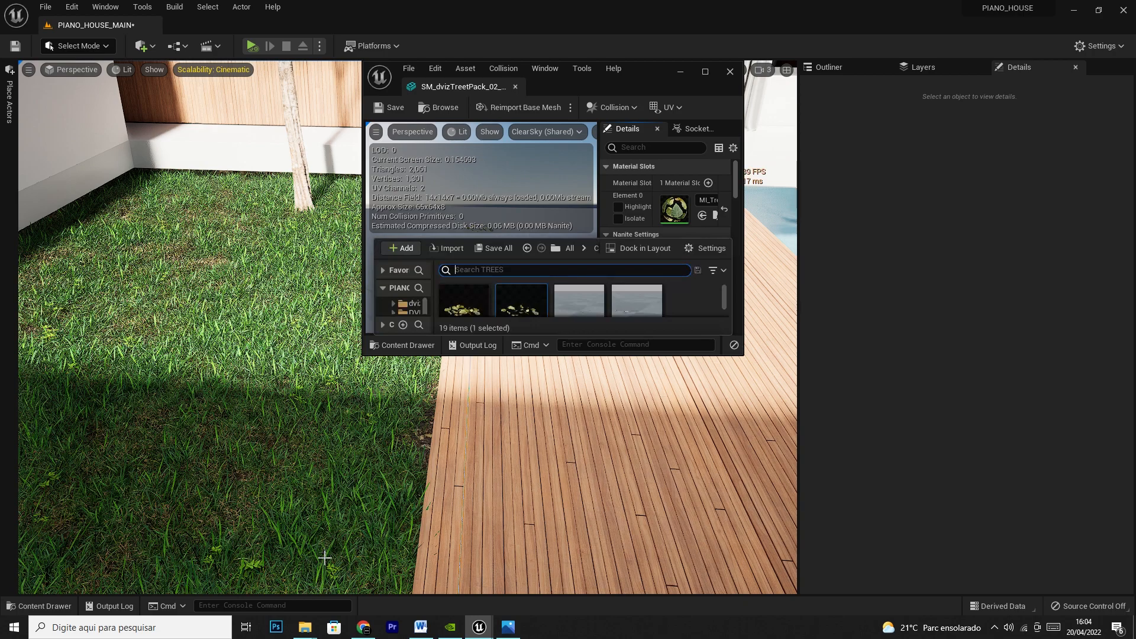
{"action": "double_click", "coordinate": [588, 312]}
{"action": "key", "text": "ctrl+space"}
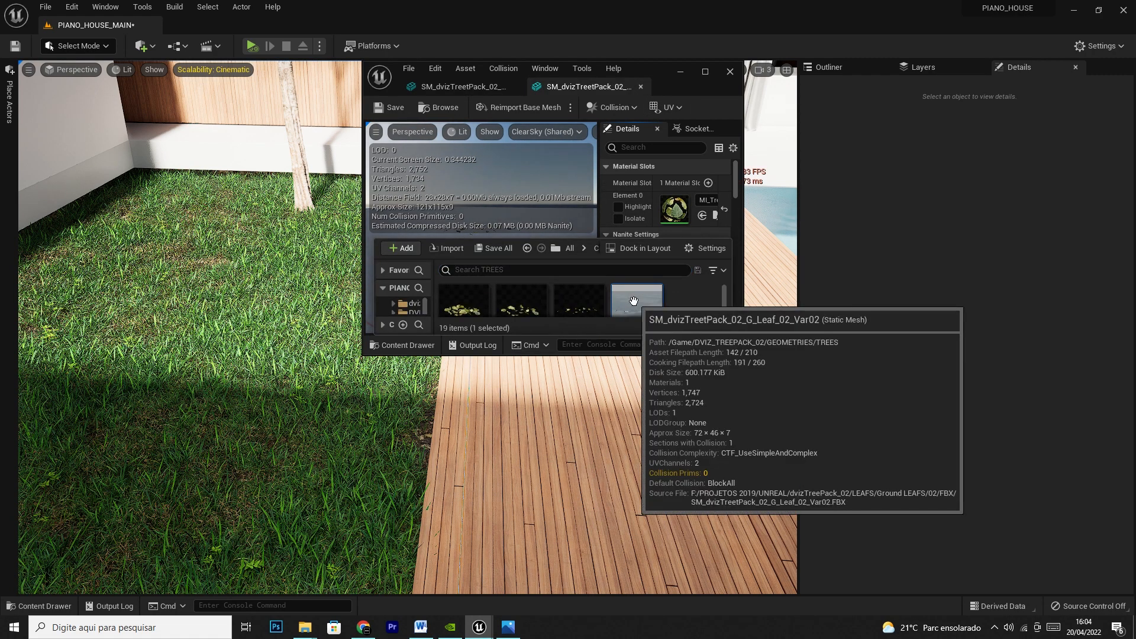
{"action": "key", "text": "ctrl+space"}
{"action": "left_click", "coordinate": [729, 71]}
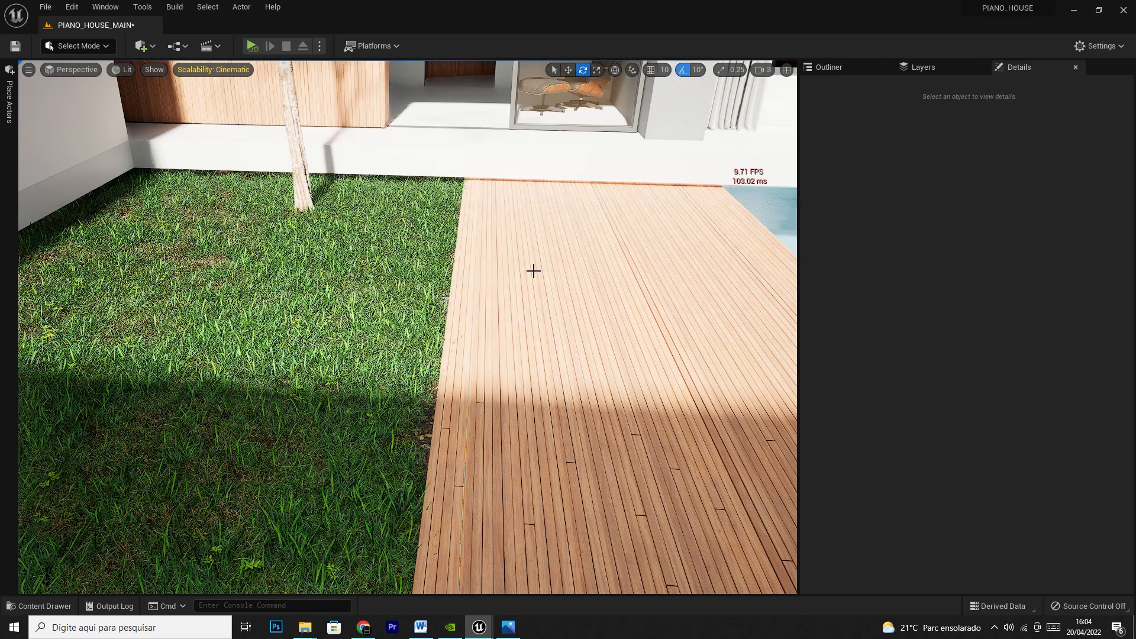
Preview the G_Leaf_02 ground-leaf variants, including Var06 and Var07, and close their mesh editors
{"action": "key", "text": "ctrl+space"}
{"action": "double_click", "coordinate": [437, 488]}
{"action": "key", "text": "ctrl+space"}
{"action": "scroll", "coordinate": [562, 302], "scroll_direction": "down", "scroll_amount": 1}
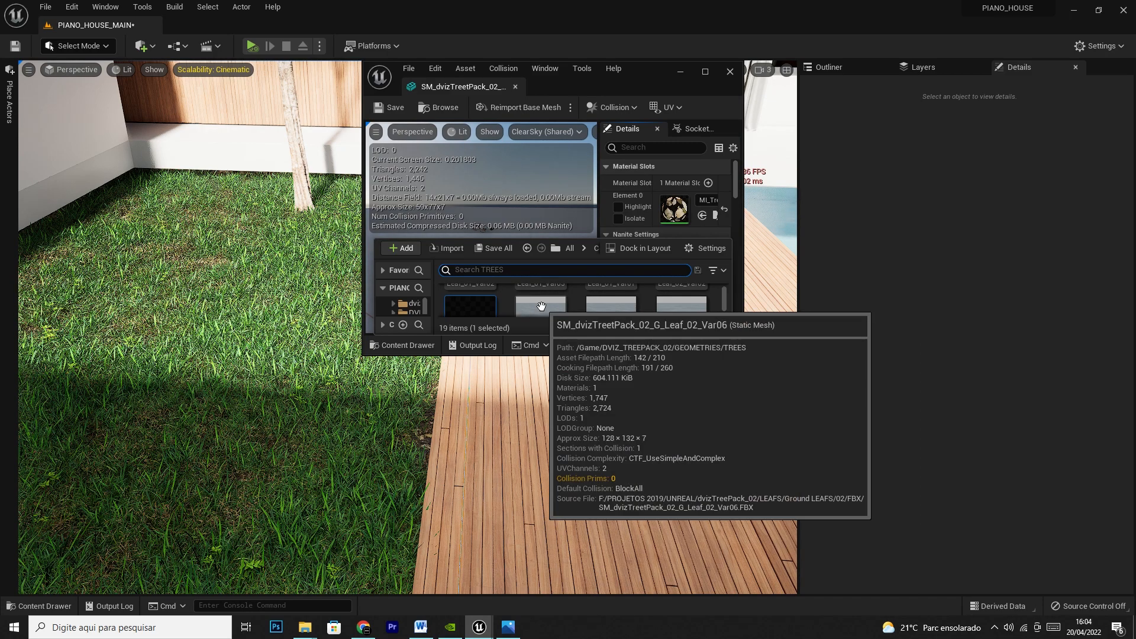
{"action": "double_click", "coordinate": [544, 303]}
{"action": "key", "text": "ctrl+space"}
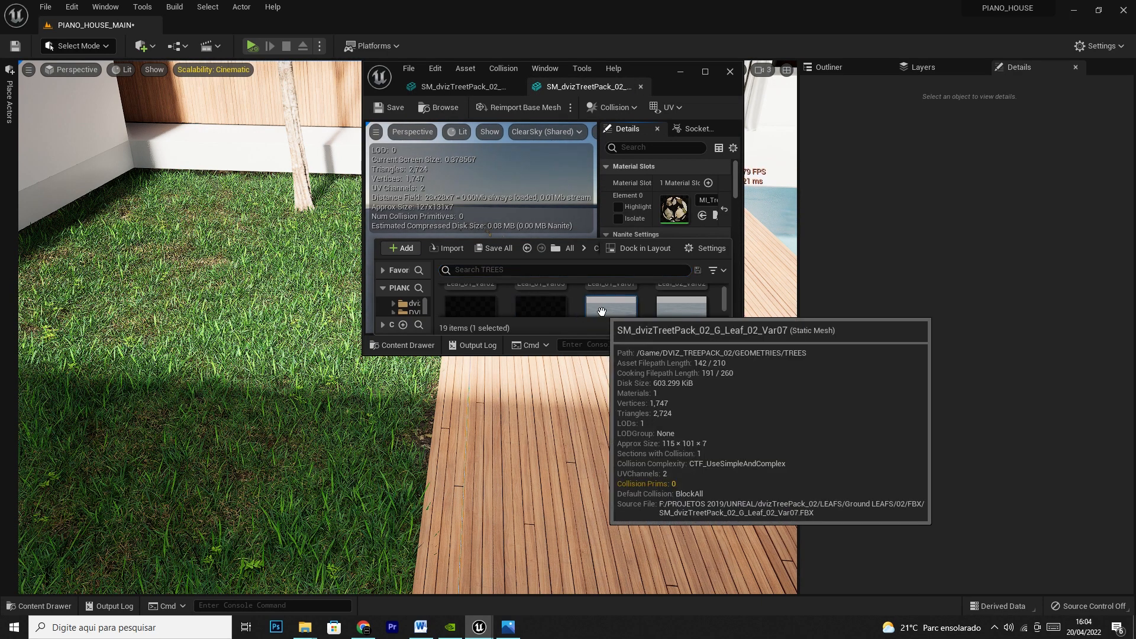
{"action": "double_click", "coordinate": [613, 306]}
{"action": "key", "text": "ctrl+space"}
{"action": "key", "text": "ctrl+space"}
{"action": "key", "text": "ctrl+space"}
{"action": "left_click", "coordinate": [728, 71]}
Preview the remaining G_Leaf_03 ground-leaf variants, close their editors and look over the leaf mesh thumbnails
{"action": "key", "text": "ctrl+space"}
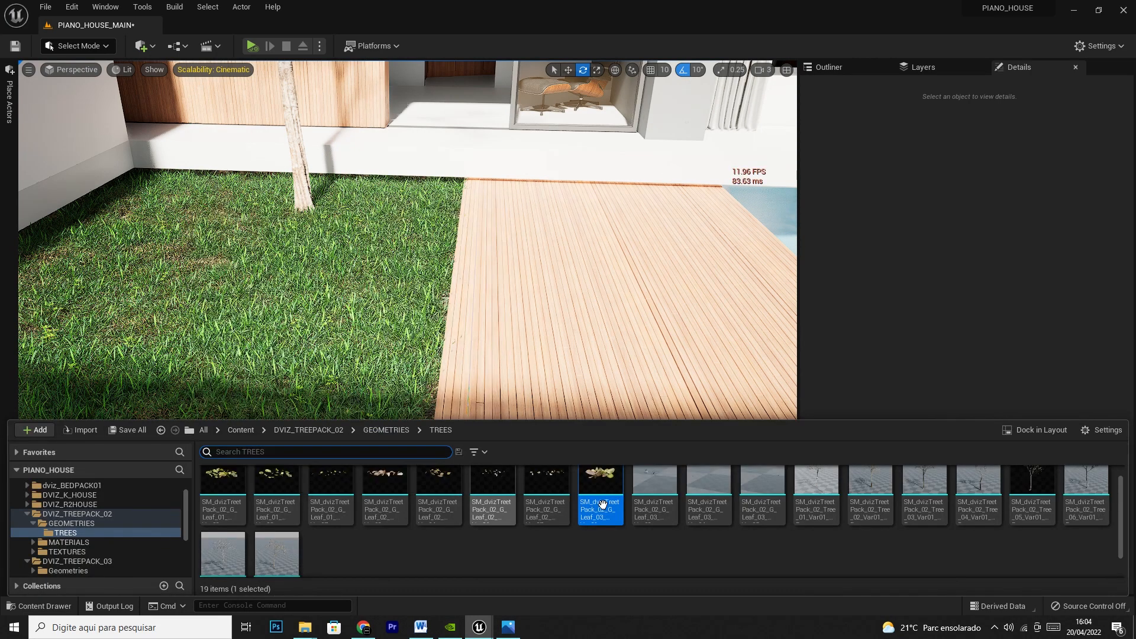
{"action": "double_click", "coordinate": [674, 494]}
{"action": "key", "text": "ctrl+space"}
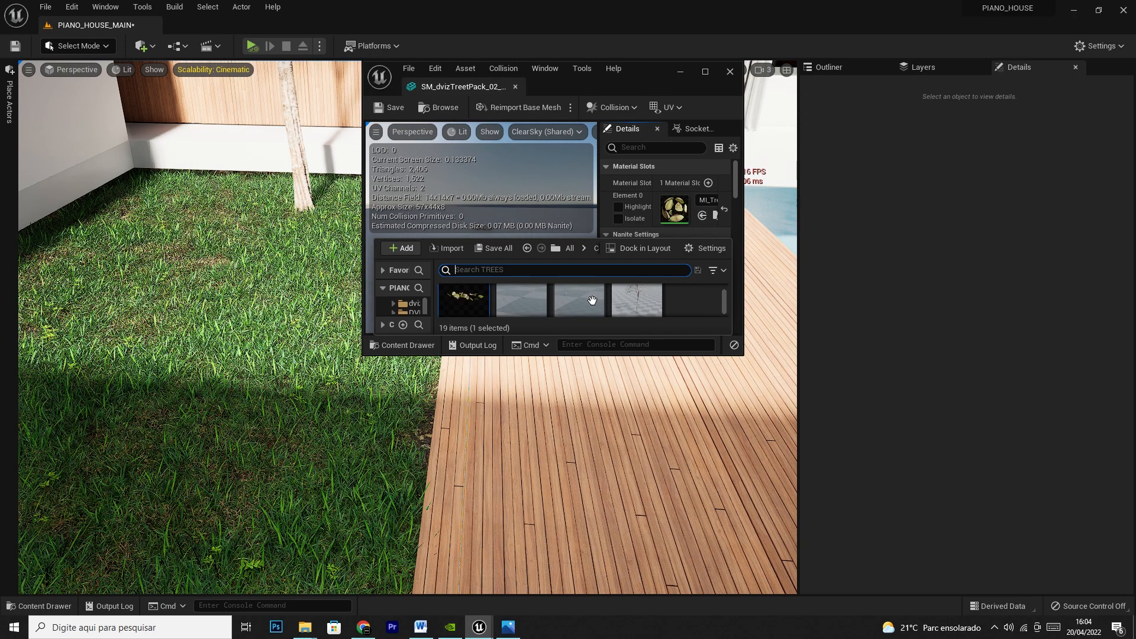
{"action": "double_click", "coordinate": [531, 303]}
{"action": "key", "text": "ctrl+space"}
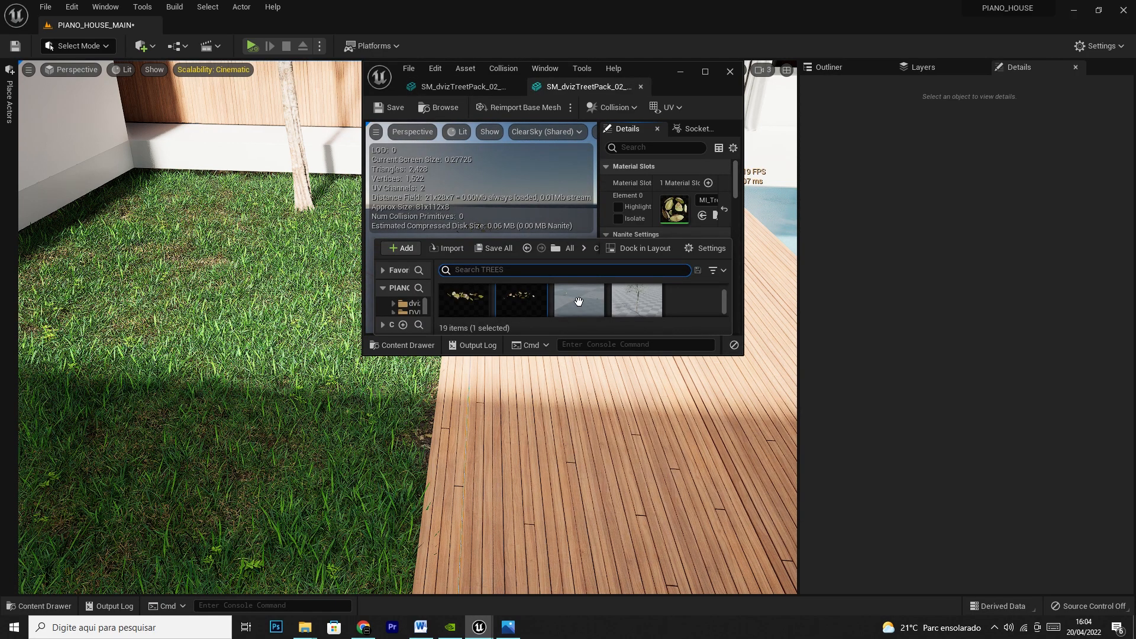
{"action": "double_click", "coordinate": [583, 305]}
{"action": "key", "text": "ctrl+space"}
{"action": "left_click", "coordinate": [730, 72]}
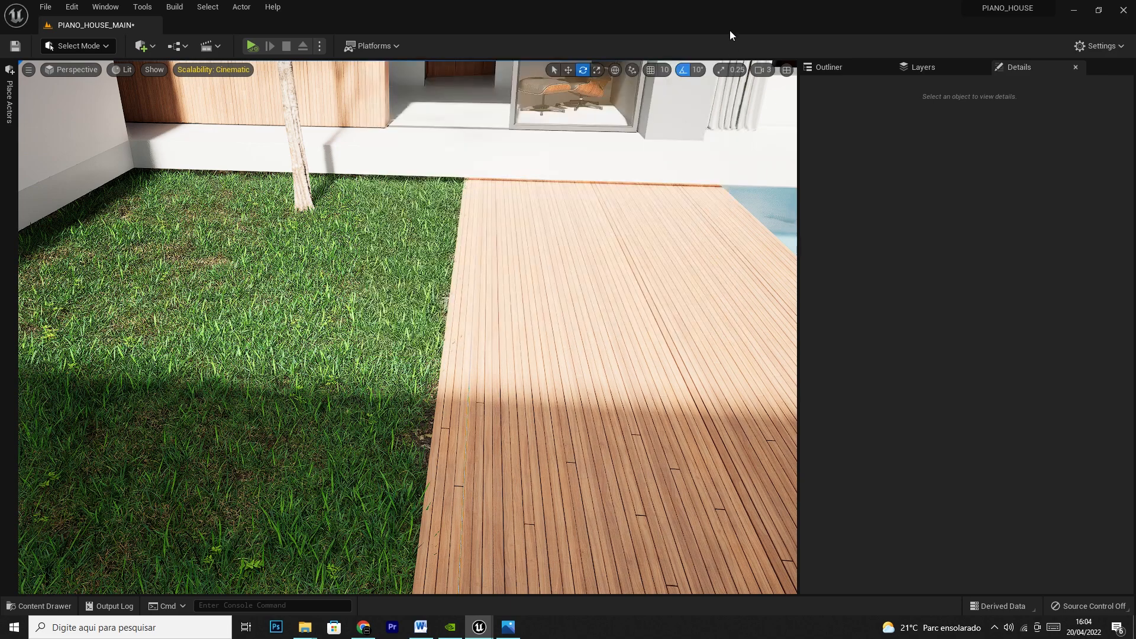
{"action": "key", "text": "ctrl+space"}
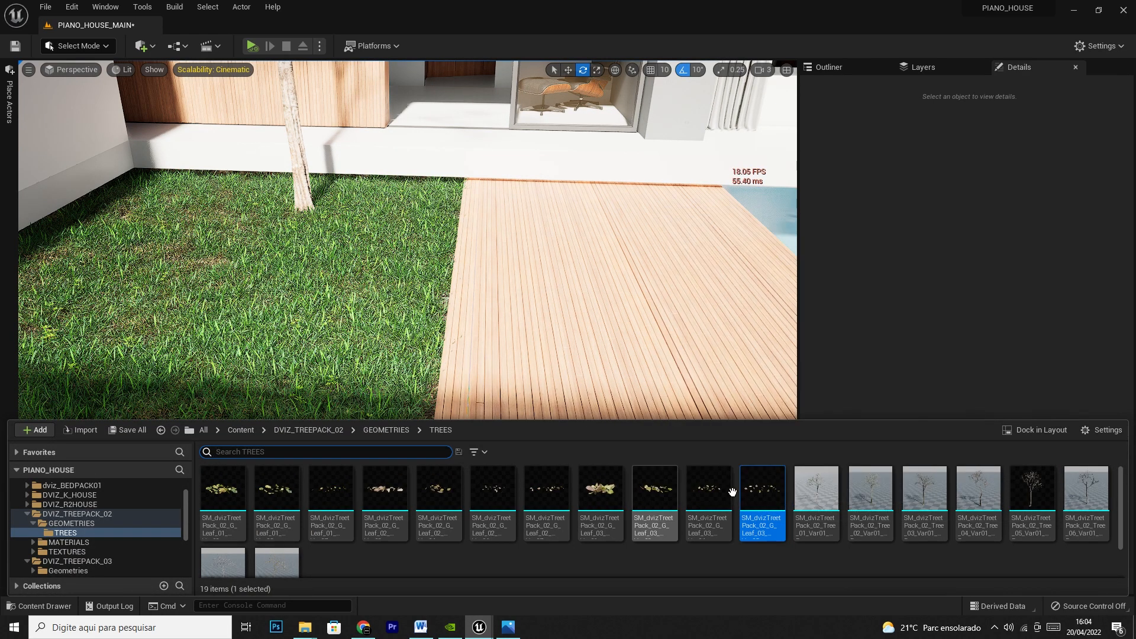
Frame the lawn together with the deck and check the fallen leaves in the reference photo 0019.jpg
{"action": "right_click_drag", "start_coordinate": [183, 300], "coordinate": [195, 275]}
{"action": "right_click_drag", "start_coordinate": [381, 512], "coordinate": [305, 525]}
{"action": "left_click", "coordinate": [508, 627]}
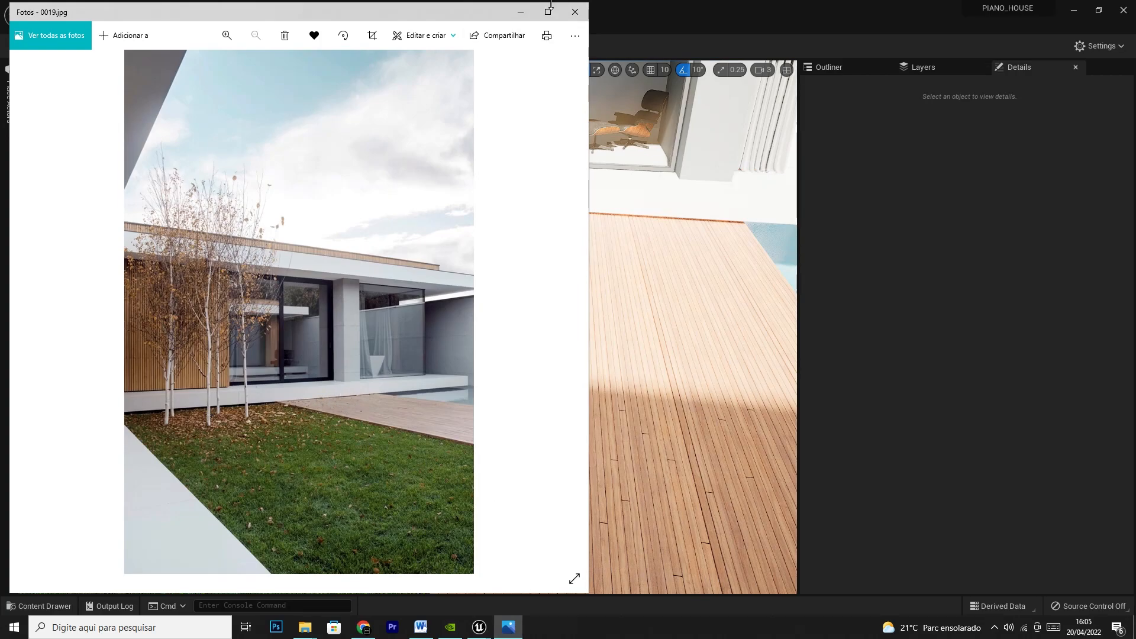
{"action": "left_click", "coordinate": [520, 12]}
{"action": "key", "text": "ctrl+space"}
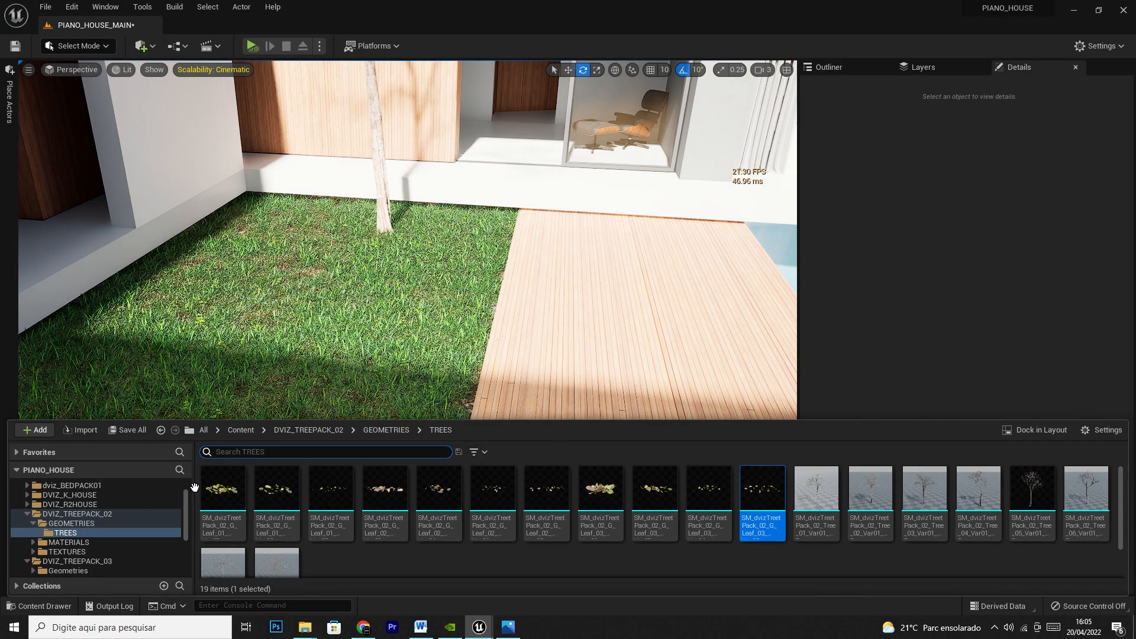
Switch the editor to Foliage Mode and deactivate the first four grass types for painting
{"action": "left_click", "coordinate": [97, 41]}
{"action": "left_click", "coordinate": [88, 87]}
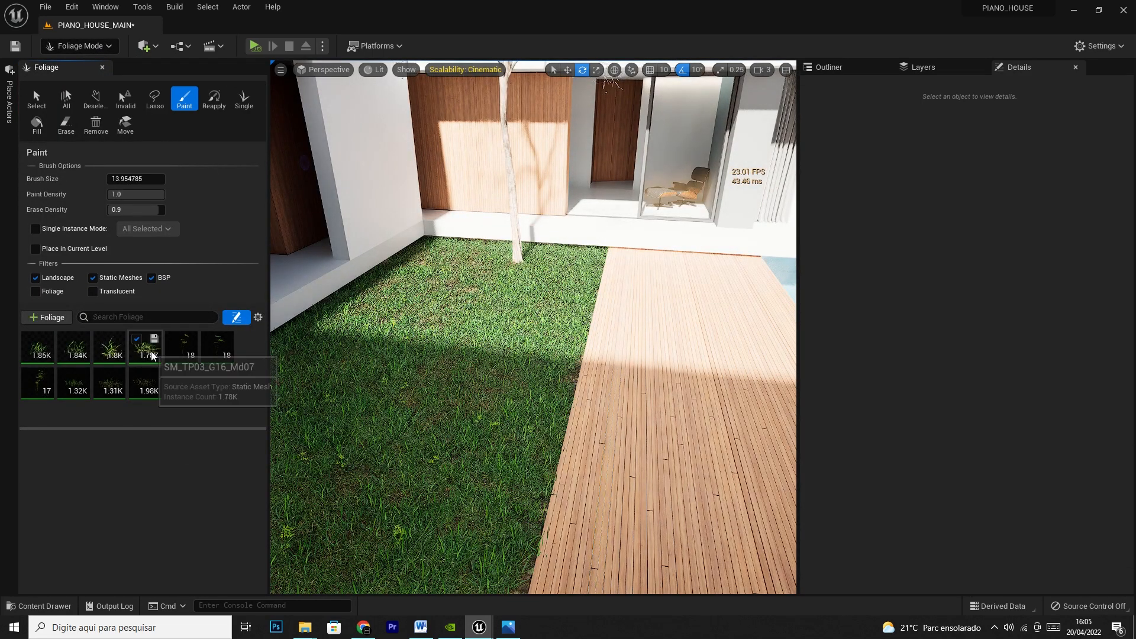
{"action": "left_click", "coordinate": [150, 352]}
{"action": "left_click", "coordinate": [33, 343], "text": "shift"}
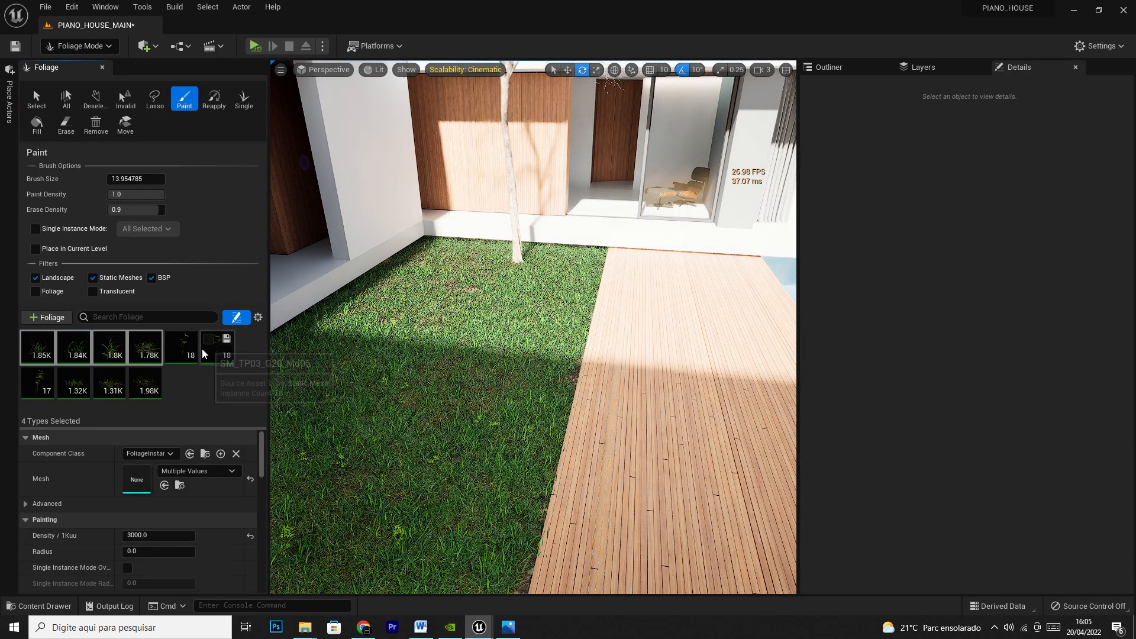
Add the meshes SM_dvizTreetPack_02_G_Leaf_02_Var07 and SM_dvizTreetPack_02_G_Leaf_03_Var05 to the foliage types
{"action": "key", "text": "ctrl+space"}
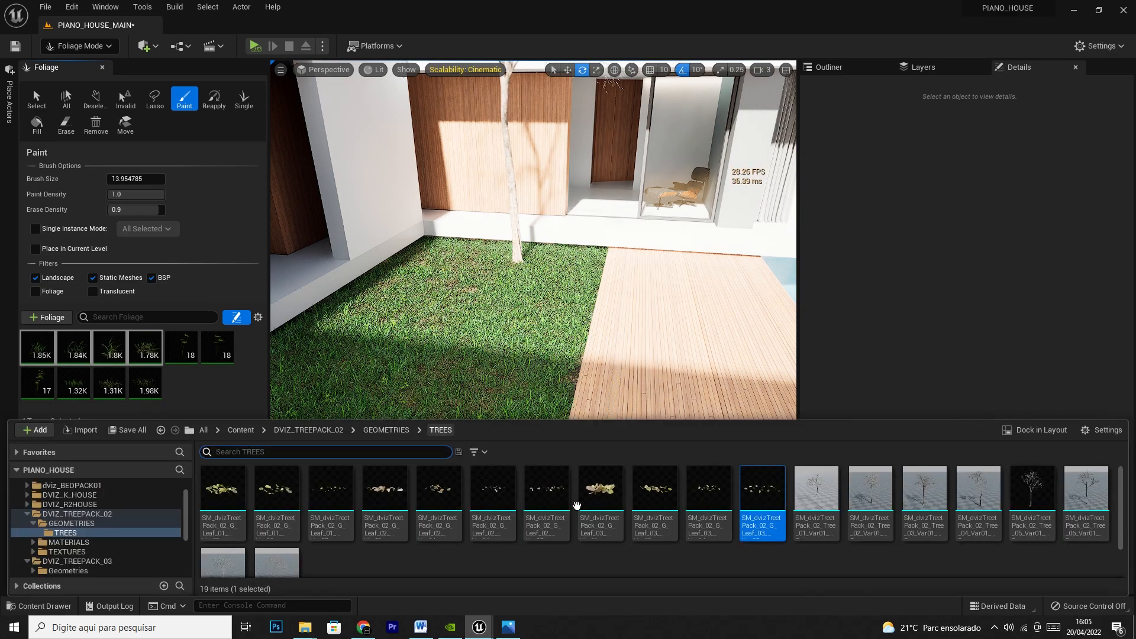
{"action": "left_click", "coordinate": [708, 503], "text": "ctrl"}
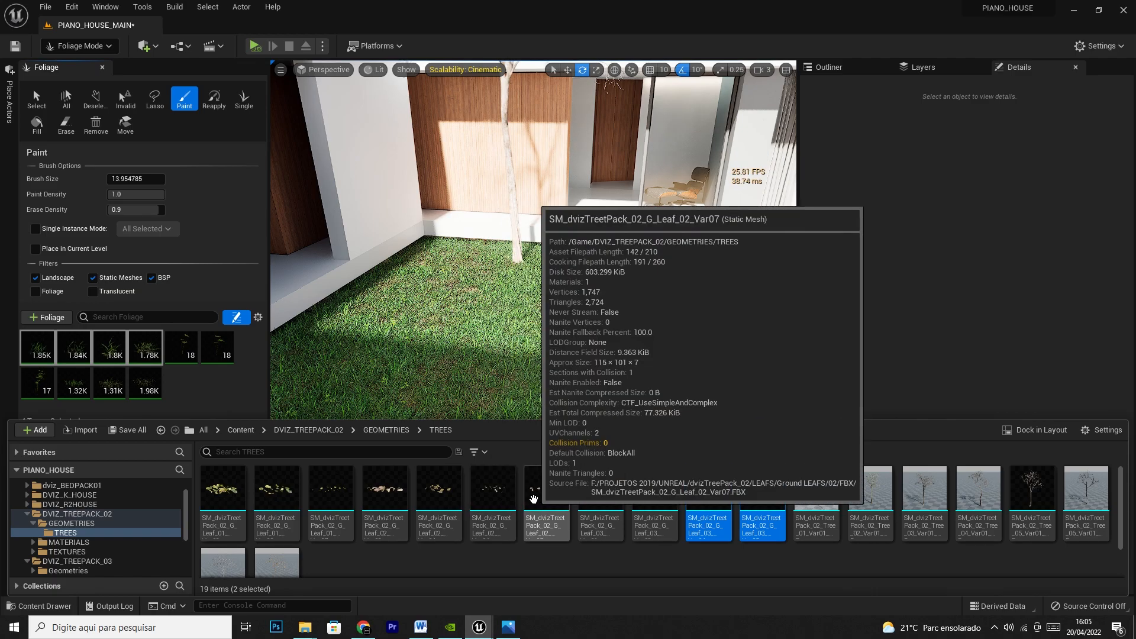
{"action": "left_click", "coordinate": [533, 499]}
{"action": "left_click", "coordinate": [745, 499], "text": "ctrl"}
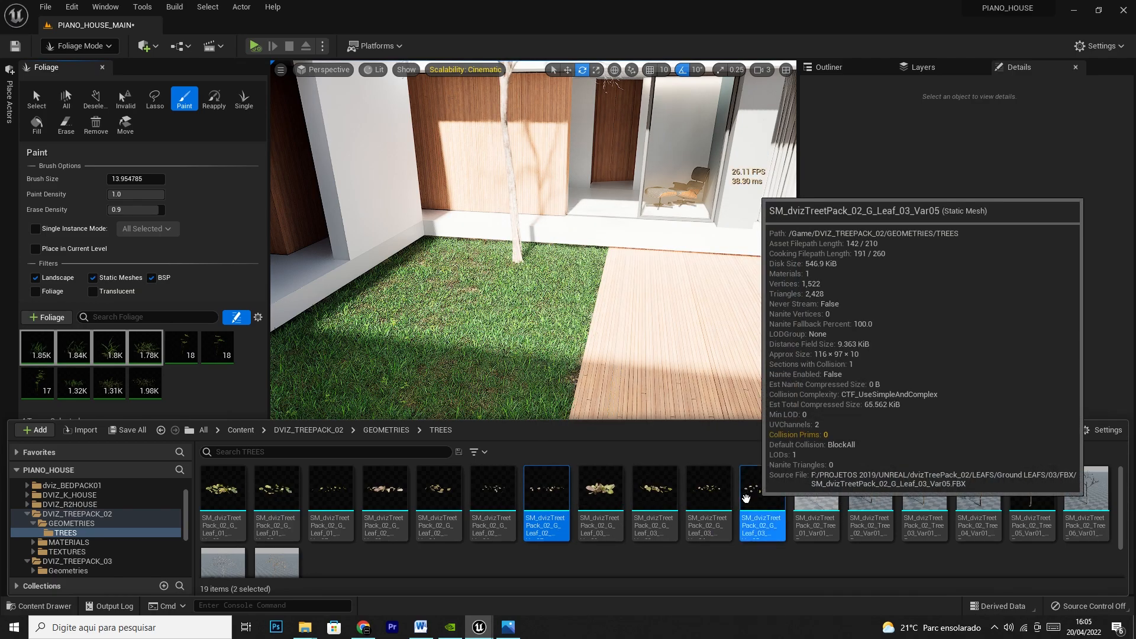
{"action": "left_click_drag", "start_coordinate": [745, 498], "coordinate": [191, 384]}
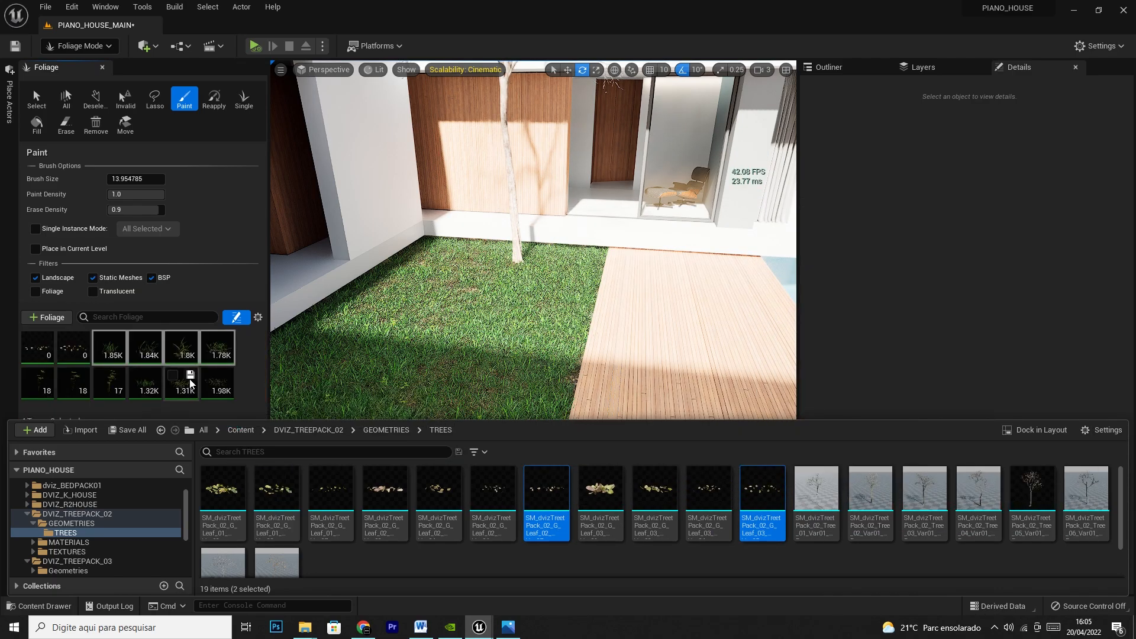
Select the two new leaf foliage types, undo the test dab, and enlarge the brush size to about 37
{"action": "left_click", "coordinate": [79, 357]}
{"action": "left_click", "coordinate": [38, 357], "text": "ctrl"}
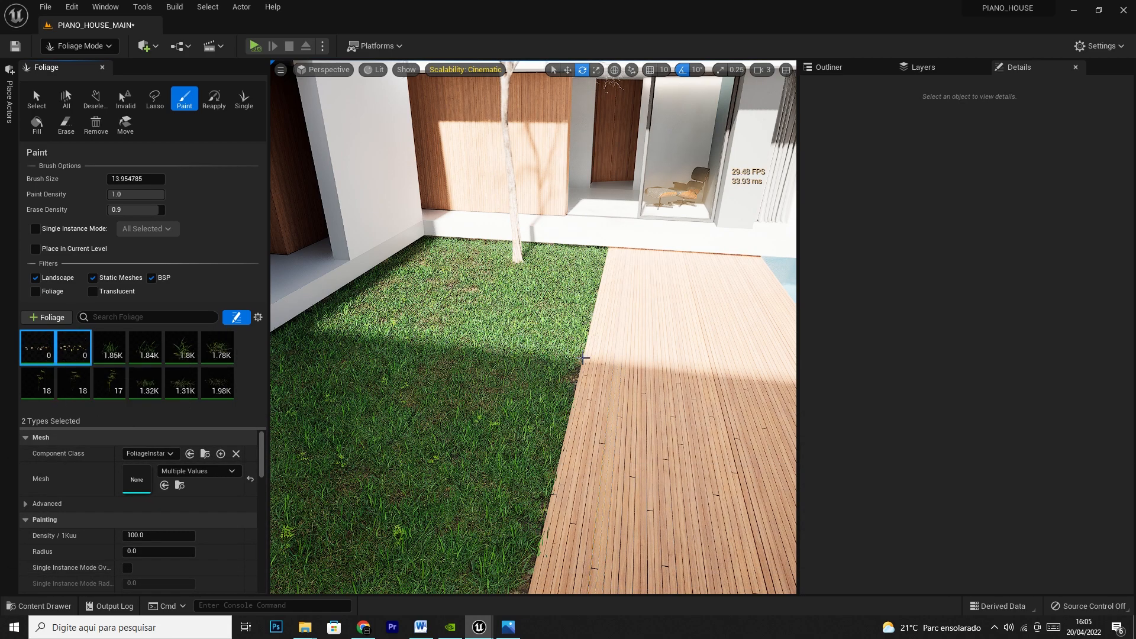
{"action": "key", "text": "ctrl+z"}
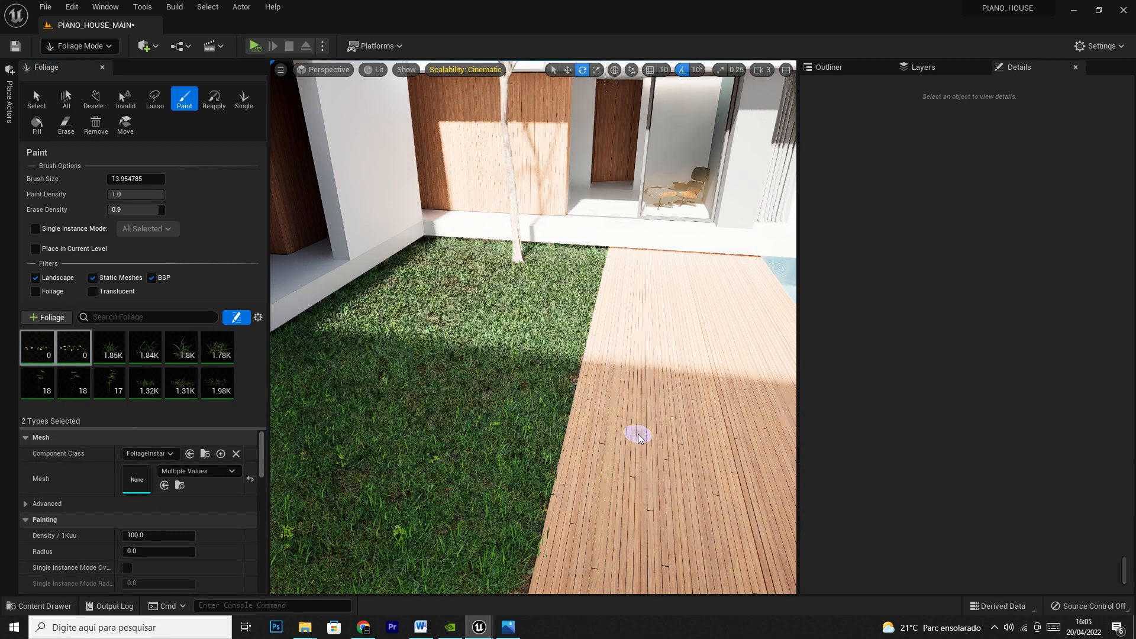
{"action": "key", "text": "bracketright"}
{"action": "key", "text": "bracketright"}
{"action": "key", "text": "bracketright"}
{"action": "key", "text": "bracketright"}
{"action": "key", "text": "bracketright"}
{"action": "key", "text": "bracketright"}
{"action": "key", "text": "bracketright"}
{"action": "key", "text": "bracketright"}
{"action": "key", "text": "bracketright"}
{"action": "key", "text": "bracketright"}
{"action": "key", "text": "bracketright"}
{"action": "key", "text": "bracketright"}
{"action": "key", "text": "bracketright"}
{"action": "key", "text": "bracketright"}
{"action": "key", "text": "bracketright"}
{"action": "key", "text": "bracketright"}
{"action": "key", "text": "bracketright"}
{"action": "key", "text": "bracketright"}
{"action": "key", "text": "bracketright"}
{"action": "key", "text": "bracketright"}
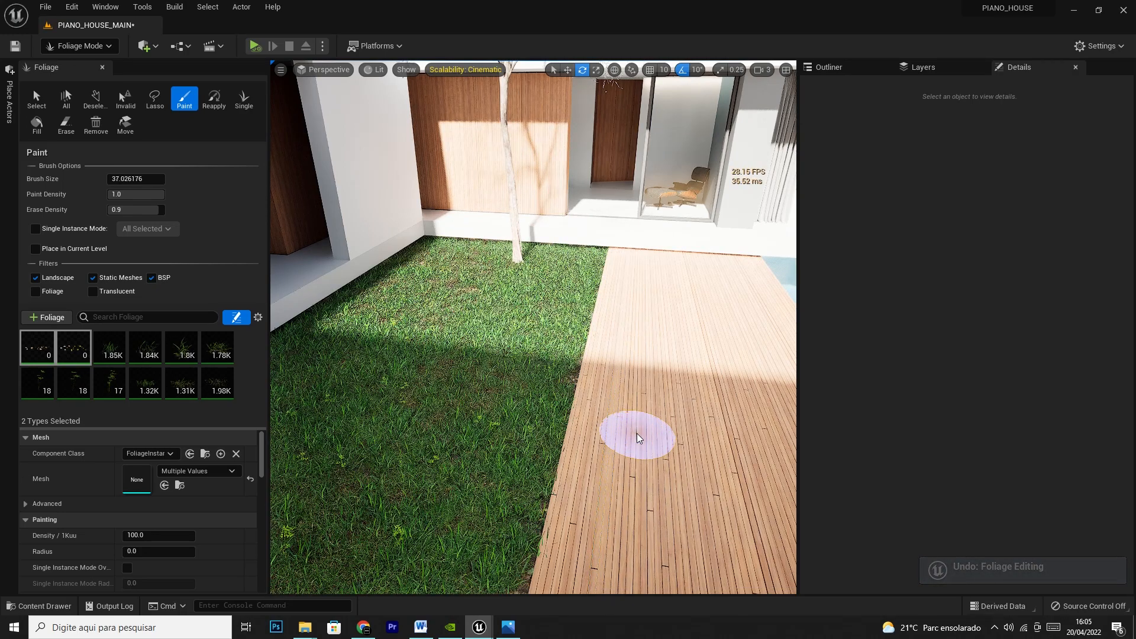
Try painting the leaves over the deck and lawn at a density of 100, and undo those strokes
{"action": "mouse_move", "coordinate": [637, 438]}
{"action": "left_mouse_down"}
{"action": "mouse_move", "coordinate": [643, 314]}
{"action": "mouse_move", "coordinate": [722, 451]}
{"action": "mouse_move", "coordinate": [672, 515]}
{"action": "mouse_move", "coordinate": [601, 525]}
{"action": "mouse_move", "coordinate": [442, 483]}
{"action": "left_mouse_up"}
{"action": "key", "text": "ctrl+z"}
{"action": "key", "text": "ctrl+z"}
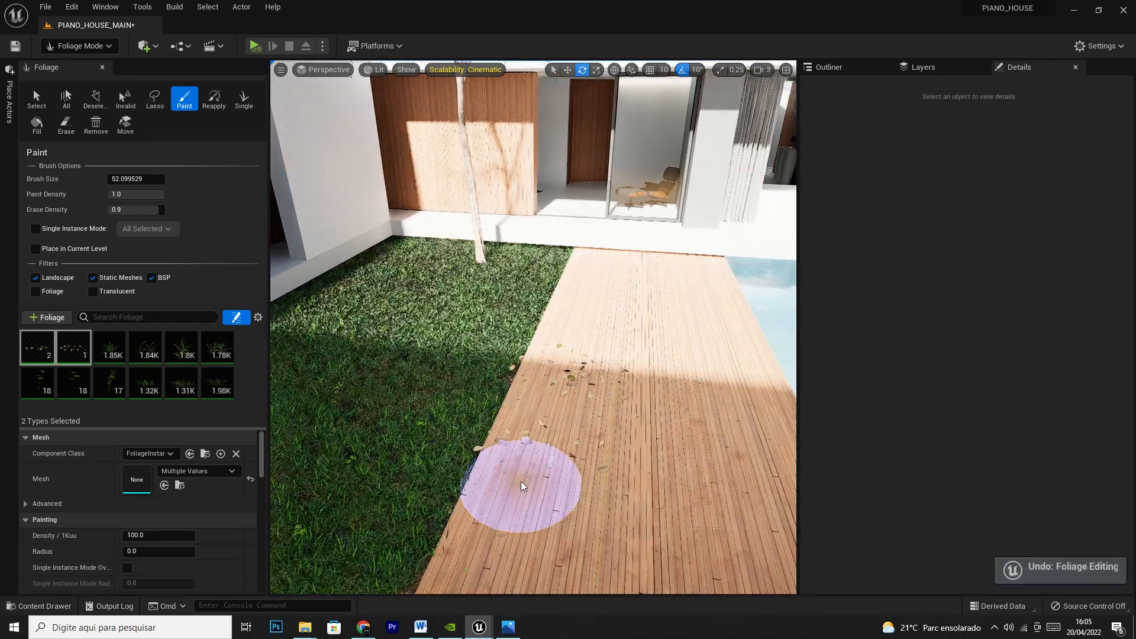
{"action": "key", "text": "ctrl+z"}
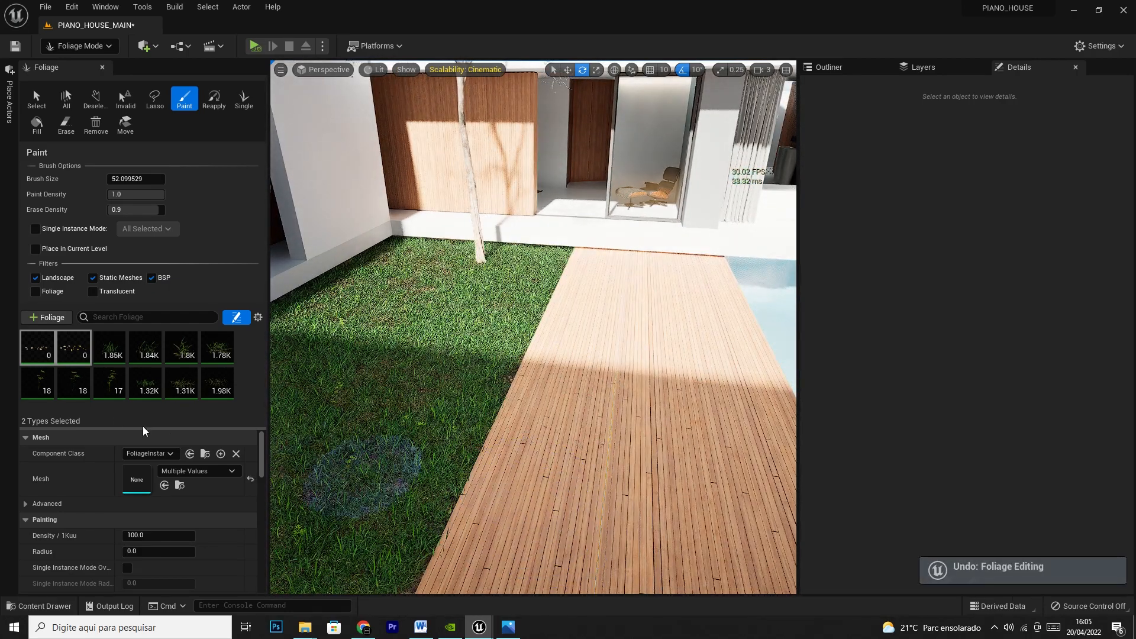
Set the density of both leaf types to 25 and paint a patch of leaves on the deck
{"action": "left_click", "coordinate": [33, 356]}
{"action": "left_click", "coordinate": [79, 355], "text": "ctrl"}
{"action": "left_click", "coordinate": [135, 536]}
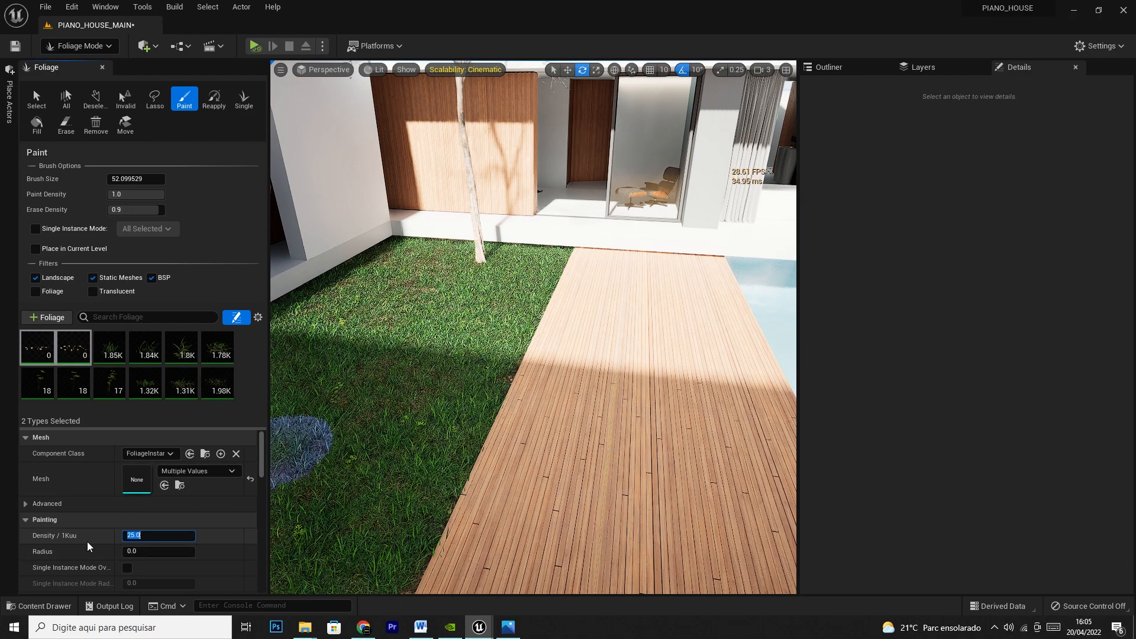
{"action": "key", "text": "Return"}
{"action": "left_click_drag", "start_coordinate": [591, 350], "coordinate": [623, 473]}
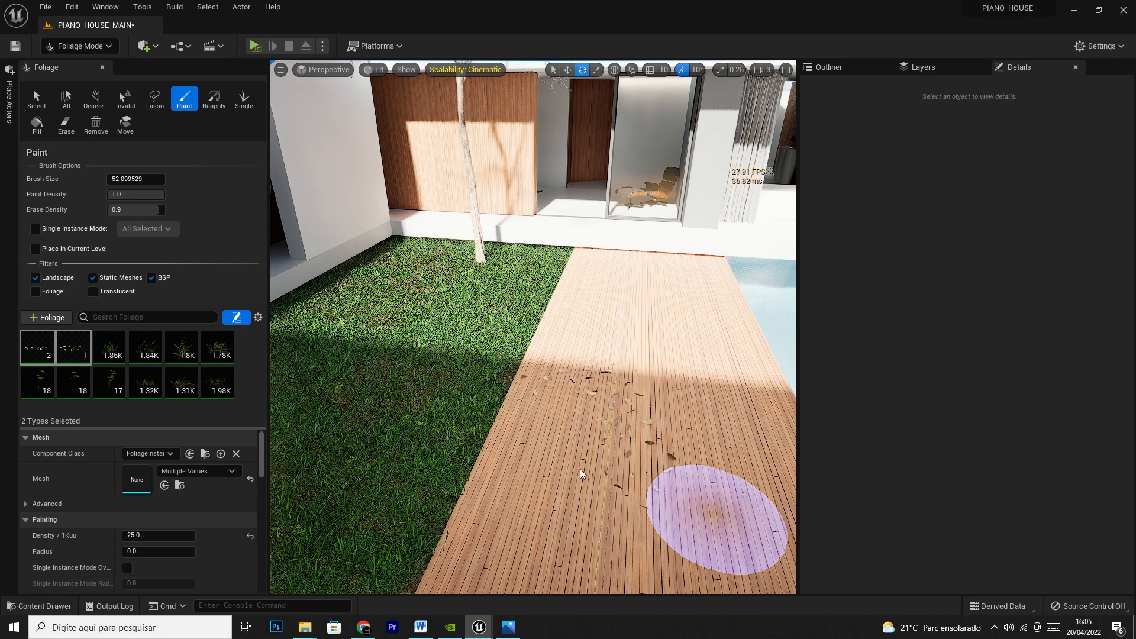
Undo the test leaf strokes on the deck, trying a scale of 0.5 before setting the Scale X range to 0.75 minimum and 1.0 maximum
{"action": "key", "text": "ctrl+z"}
{"action": "scroll", "coordinate": [175, 541], "scroll_direction": "down", "scroll_amount": 1}
{"action": "scroll", "coordinate": [176, 541], "scroll_direction": "down", "scroll_amount": 1}
{"action": "left_click", "coordinate": [166, 556]}
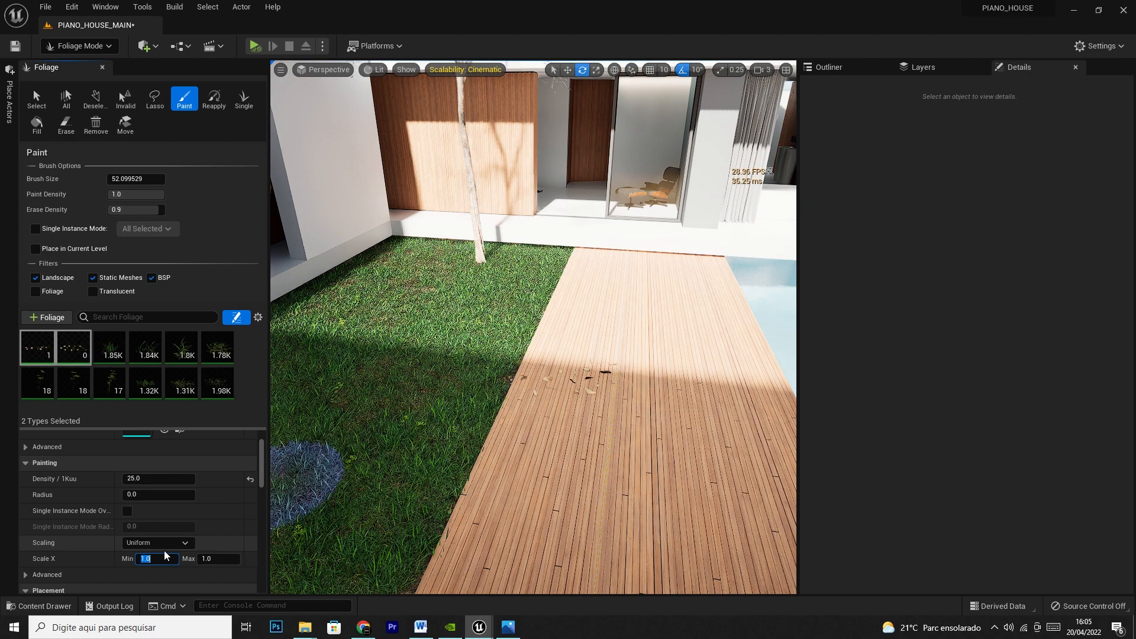
{"action": "type", "text": ".5"}
{"action": "key", "text": "Return"}
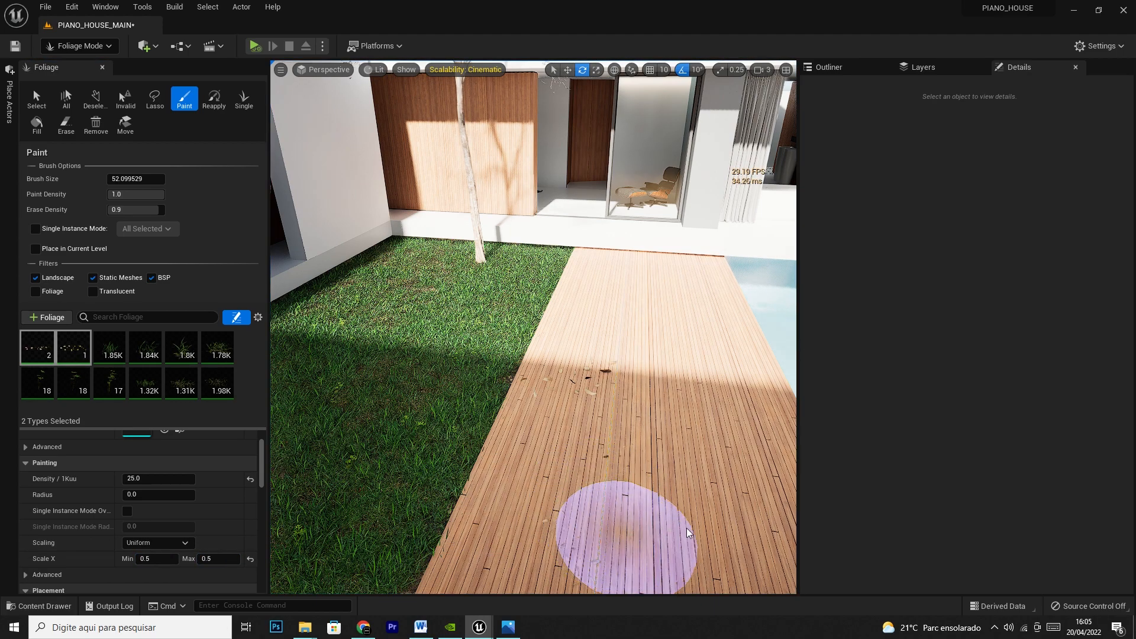
{"action": "key", "text": "ctrl+z"}
{"action": "left_click", "coordinate": [161, 559]}
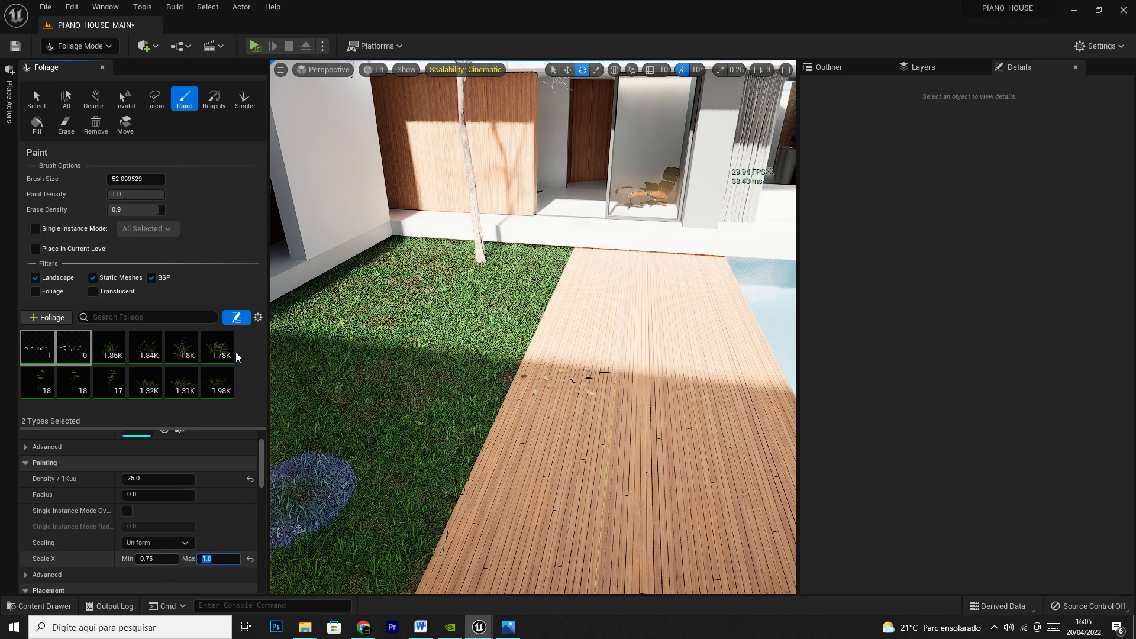
Select the leaf cluster still lying on the deck and delete it
{"action": "mouse_move", "coordinate": [471, 297]}
{"action": "right_mouse_down"}
{"action": "mouse_move", "coordinate": [456, 287]}
{"action": "mouse_move", "coordinate": [520, 308]}
{"action": "mouse_move", "coordinate": [568, 301]}
{"action": "mouse_move", "coordinate": [496, 313]}
{"action": "mouse_move", "coordinate": [556, 343]}
{"action": "mouse_move", "coordinate": [461, 327]}
{"action": "right_mouse_up"}
{"action": "key", "text": "w"}
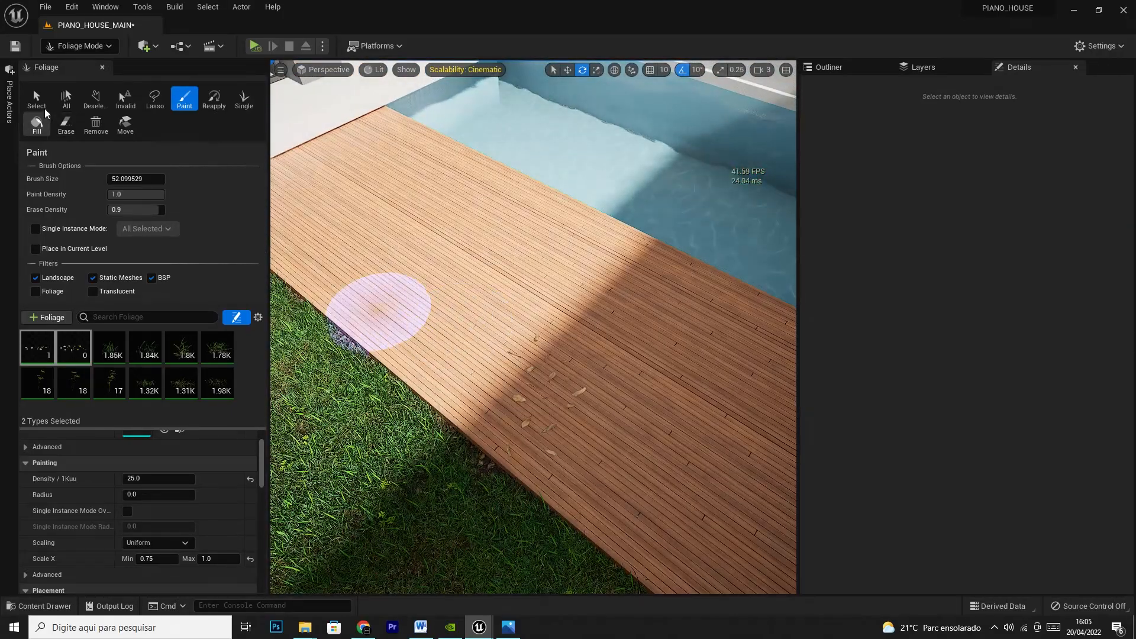
{"action": "left_click", "coordinate": [34, 92]}
{"action": "left_click", "coordinate": [523, 400]}
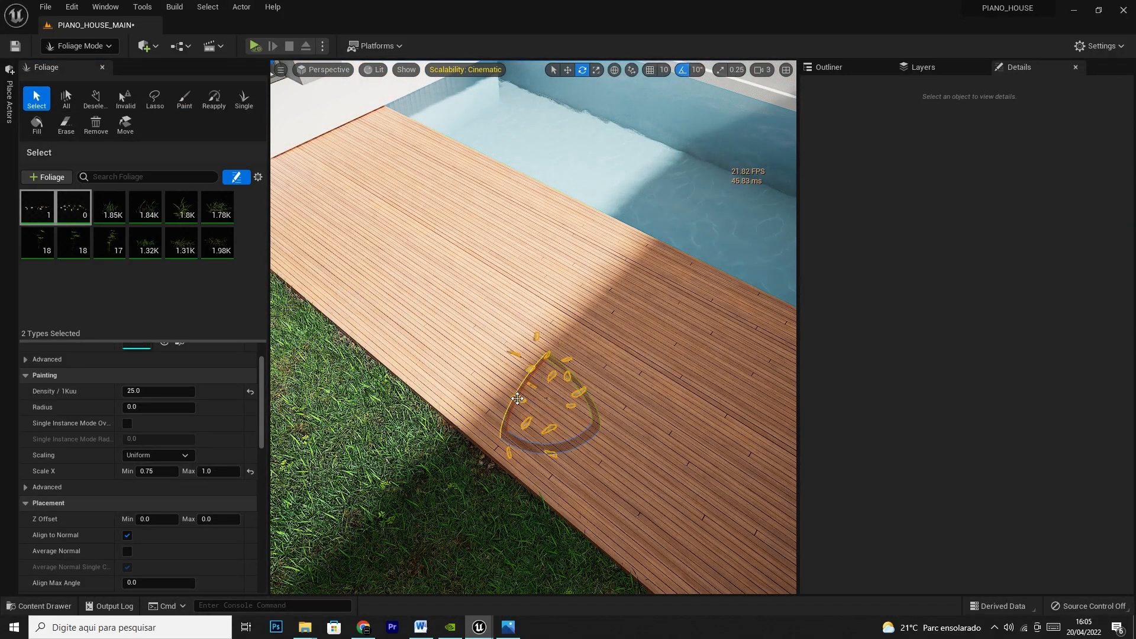
{"action": "key", "text": "Delete"}
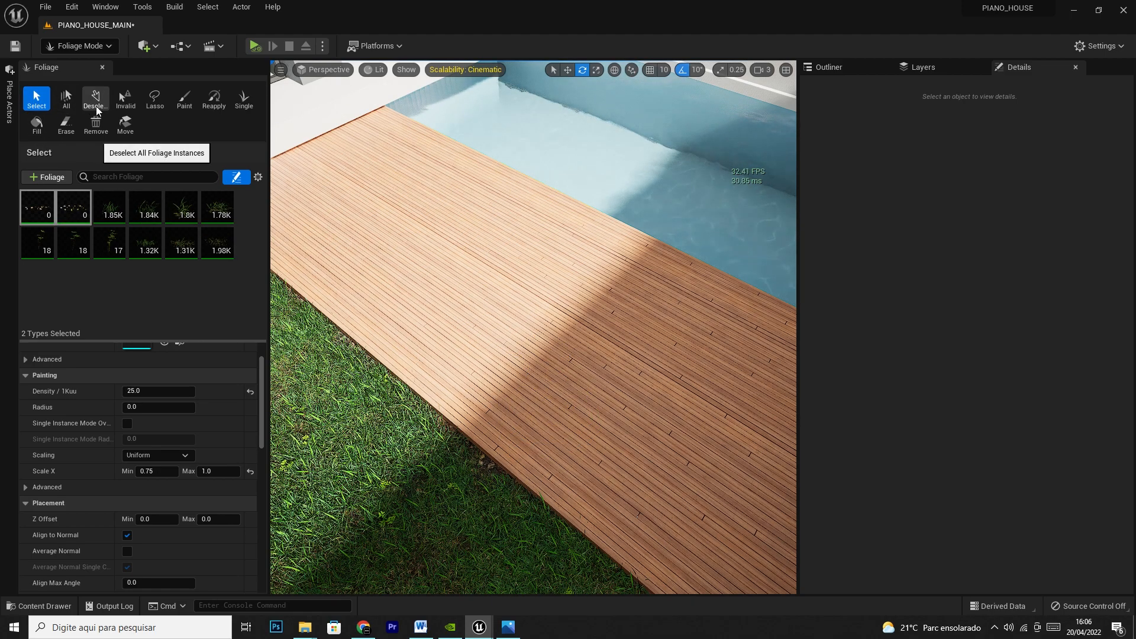
Enlarge the foliage paint brush to about 98 and paint leaves on the deck close to the house
{"action": "left_click", "coordinate": [184, 100]}
{"action": "mouse_move", "coordinate": [376, 203]}
{"action": "right_mouse_down"}
{"action": "mouse_move", "coordinate": [361, 177]}
{"action": "mouse_move", "coordinate": [367, 243]}
{"action": "right_mouse_up"}
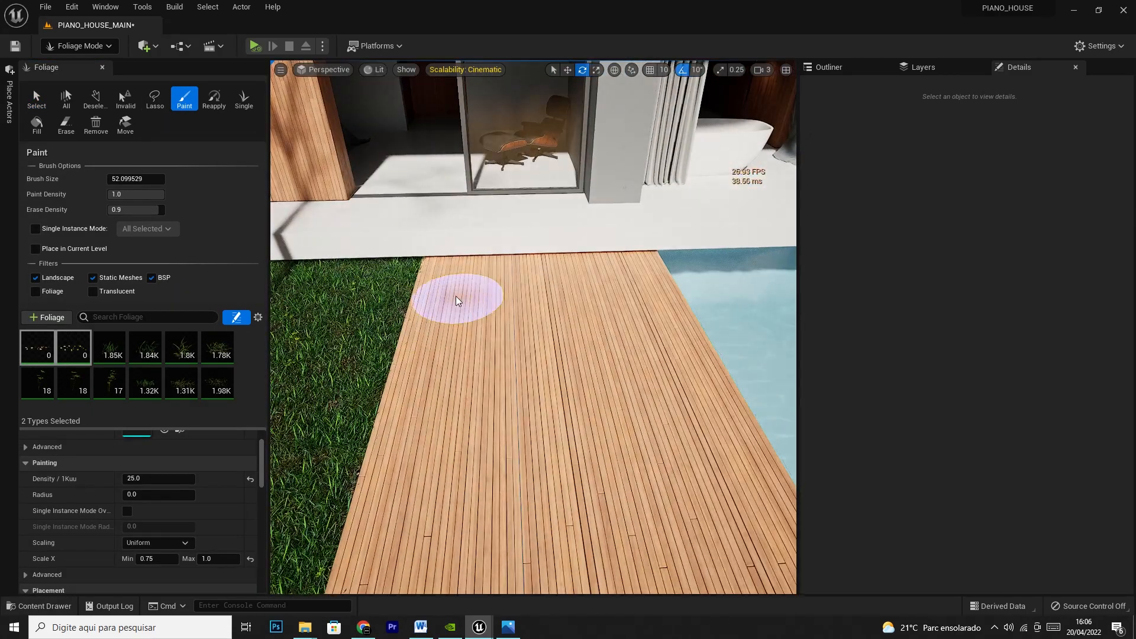
{"action": "key", "text": "bracketright"}
{"action": "key", "text": "bracketright"}
{"action": "key", "text": "bracketright"}
{"action": "key", "text": "bracketright"}
{"action": "key", "text": "bracketright"}
{"action": "key", "text": "bracketright"}
{"action": "key", "text": "bracketright"}
{"action": "key", "text": "bracketright"}
{"action": "key", "text": "bracketright"}
{"action": "key", "text": "bracketright"}
{"action": "key", "text": "bracketright"}
{"action": "key", "text": "bracketright"}
{"action": "key", "text": "bracketright"}
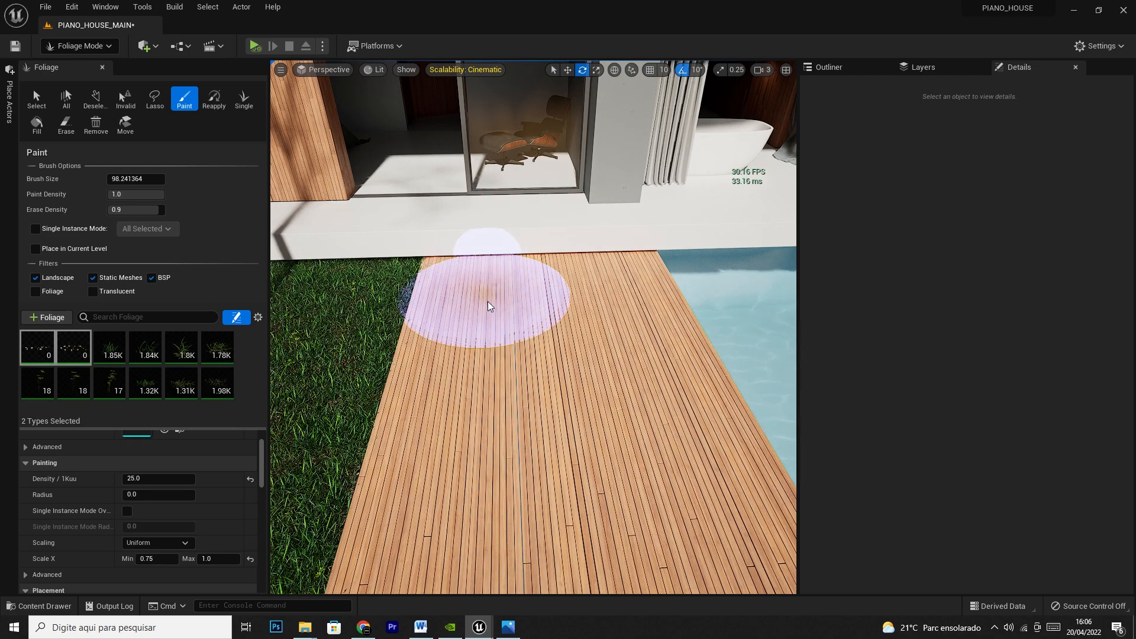
{"action": "left_click", "coordinate": [500, 299]}
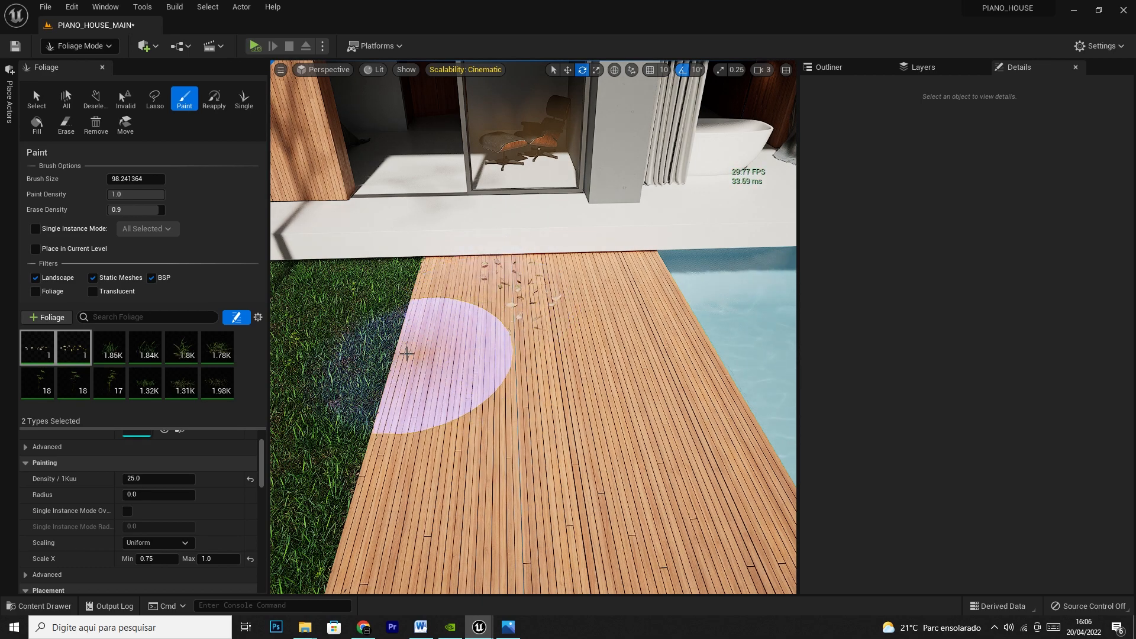
{"action": "left_click", "coordinate": [410, 346]}
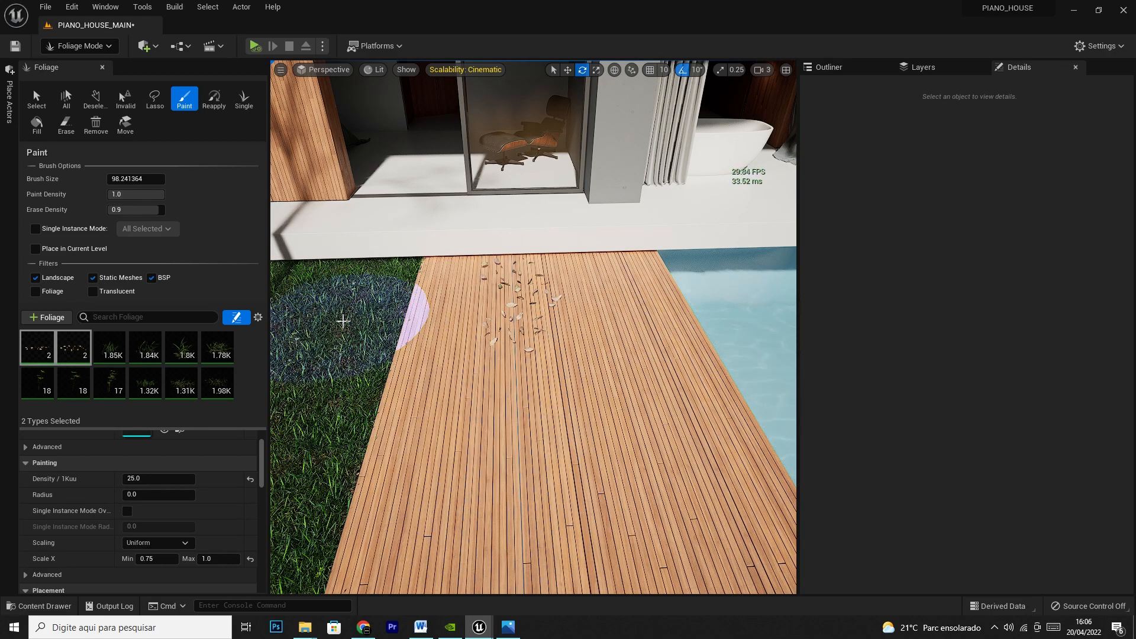
Try painting leaves on the grass around the tree, inspect them up close, and undo the strokes
{"action": "key", "text": "a"}
{"action": "right_click_drag", "start_coordinate": [300, 349], "coordinate": [345, 370]}
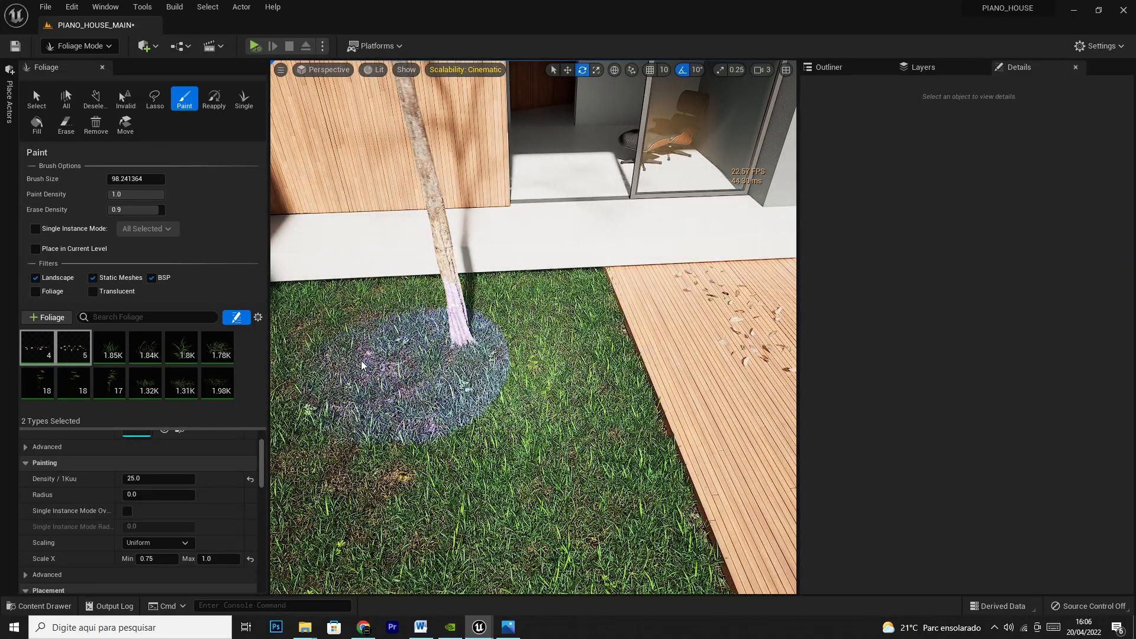
{"action": "key", "text": "w"}
{"action": "right_click_drag", "start_coordinate": [423, 395], "coordinate": [373, 426]}
{"action": "key", "text": "w"}
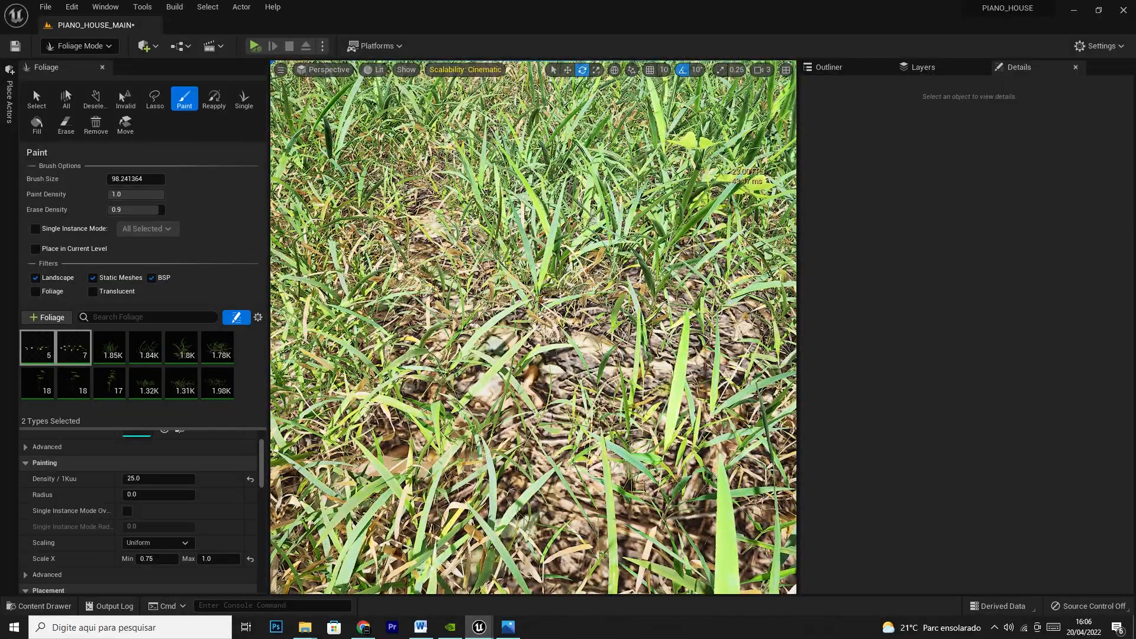
{"action": "key", "text": "s"}
{"action": "mouse_move", "coordinate": [423, 396]}
{"action": "right_mouse_down"}
{"action": "mouse_move", "coordinate": [424, 361]}
{"action": "mouse_move", "coordinate": [474, 320]}
{"action": "mouse_move", "coordinate": [521, 332]}
{"action": "mouse_move", "coordinate": [424, 396]}
{"action": "right_mouse_up"}
{"action": "key", "text": "ctrl+z"}
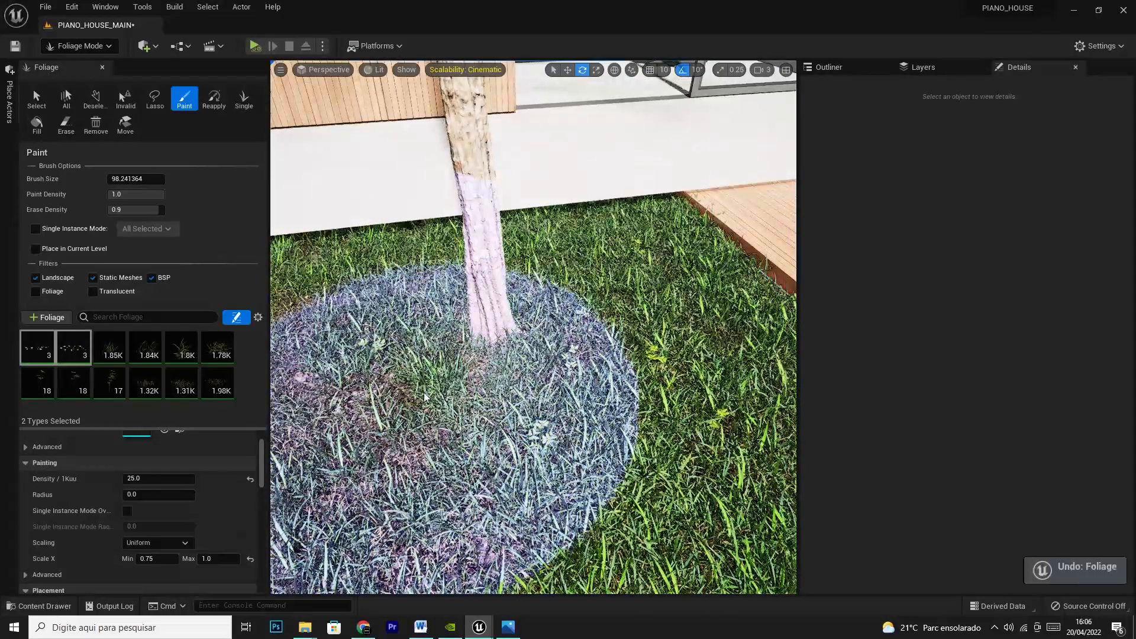
Try a Z Offset of 50 for both leaf types with a stroke over the lawn, and undo it
{"action": "scroll", "coordinate": [174, 554], "scroll_direction": "down", "scroll_amount": 2}
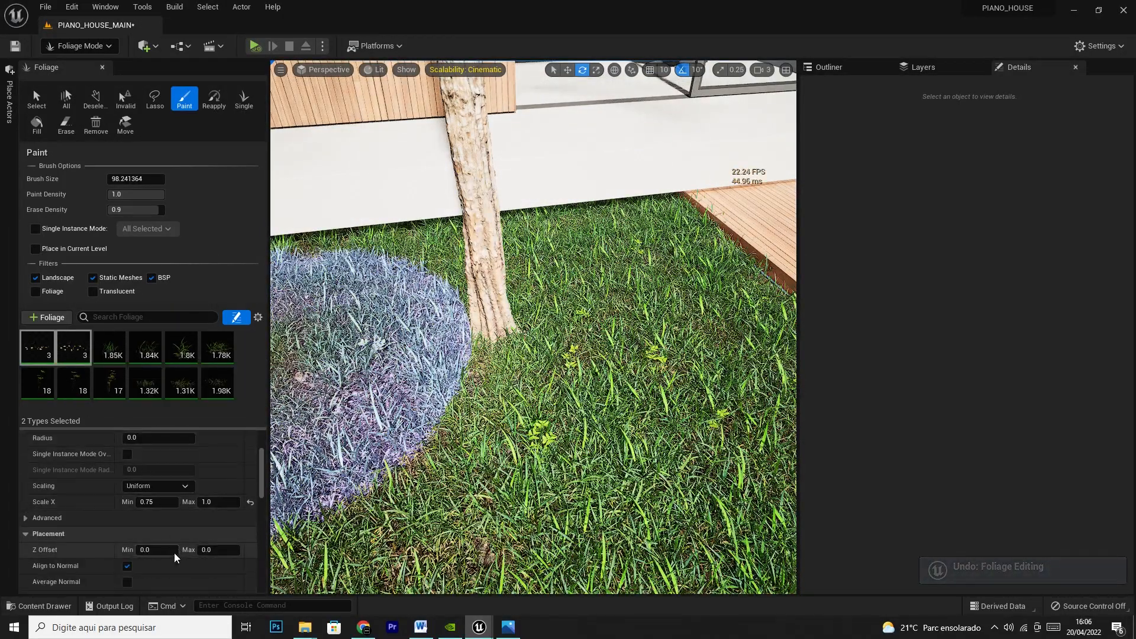
{"action": "scroll", "coordinate": [168, 532], "scroll_direction": "down", "scroll_amount": 1}
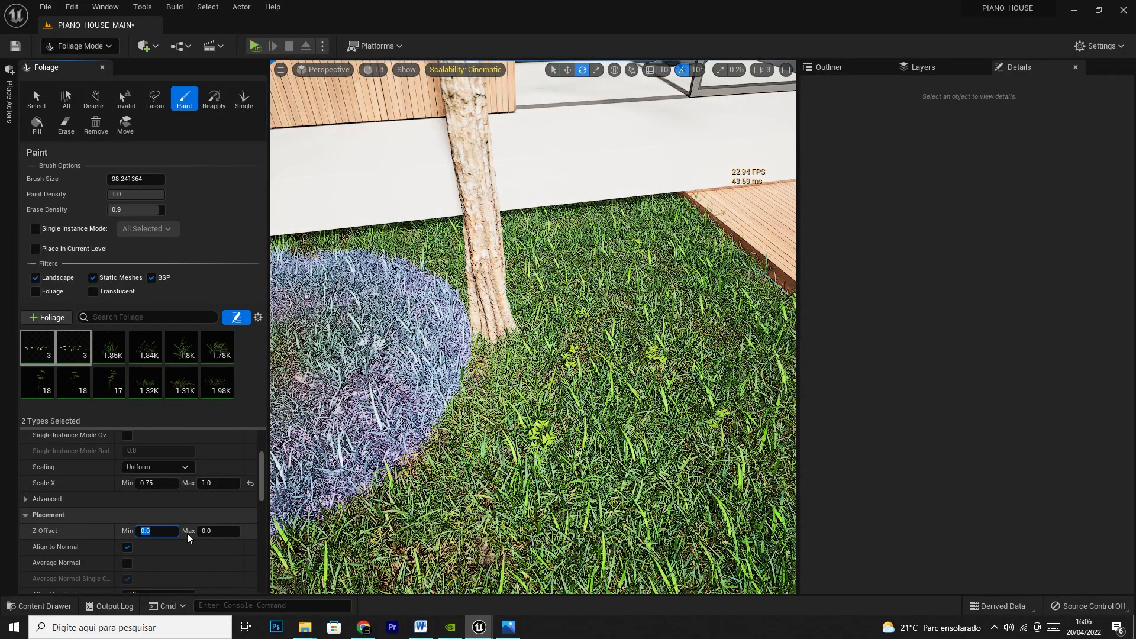
{"action": "type", "text": "10"}
{"action": "key", "text": "Return"}
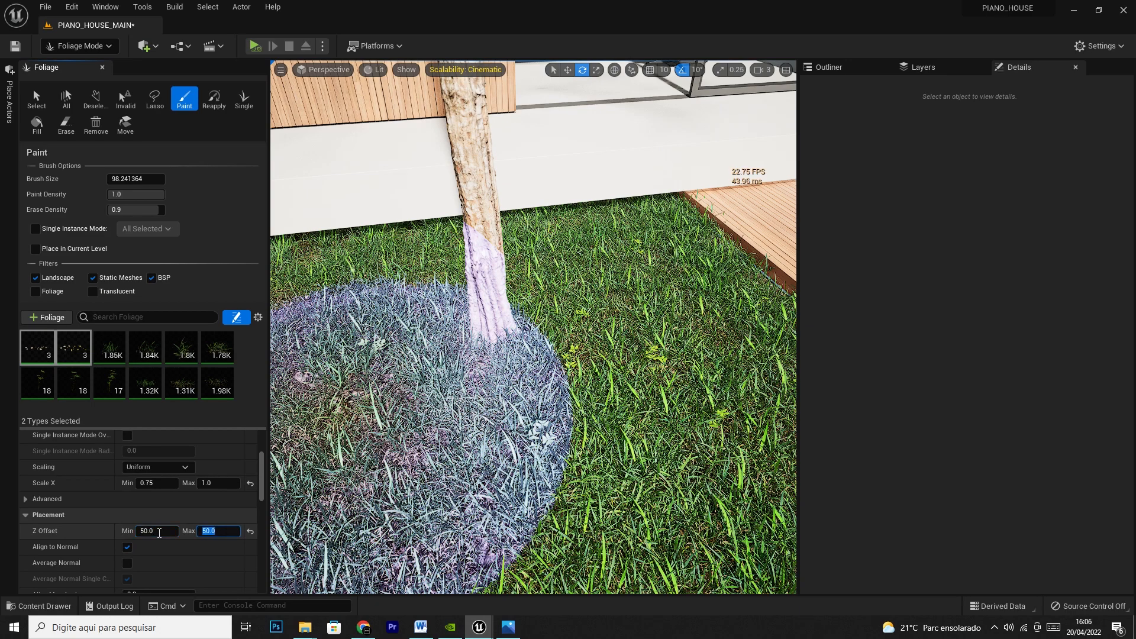
{"action": "mouse_move", "coordinate": [550, 444]}
{"action": "left_mouse_down"}
{"action": "mouse_move", "coordinate": [621, 363]}
{"action": "mouse_move", "coordinate": [609, 376]}
{"action": "left_mouse_up"}
{"action": "mouse_move", "coordinate": [610, 376]}
{"action": "right_mouse_down"}
{"action": "mouse_move", "coordinate": [605, 311]}
{"action": "mouse_move", "coordinate": [618, 311]}
{"action": "right_mouse_up"}
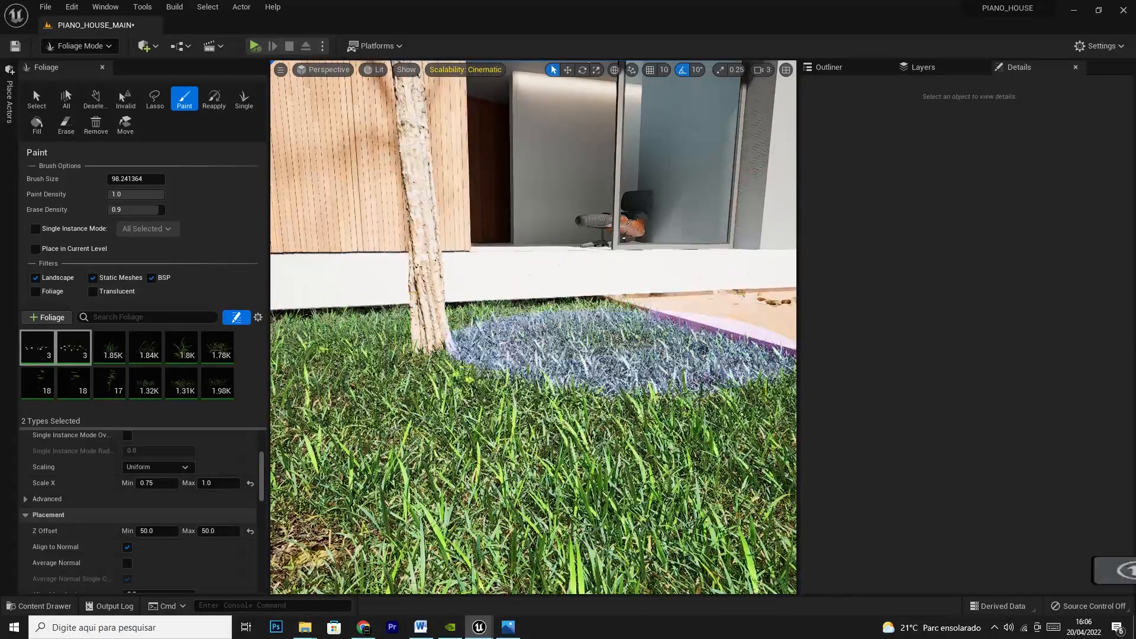
{"action": "key", "text": "ctrl+z"}
Try a Z Offset of 10 with a leaf stroke on the grass beside the tree, and undo it
{"action": "left_click", "coordinate": [159, 530]}
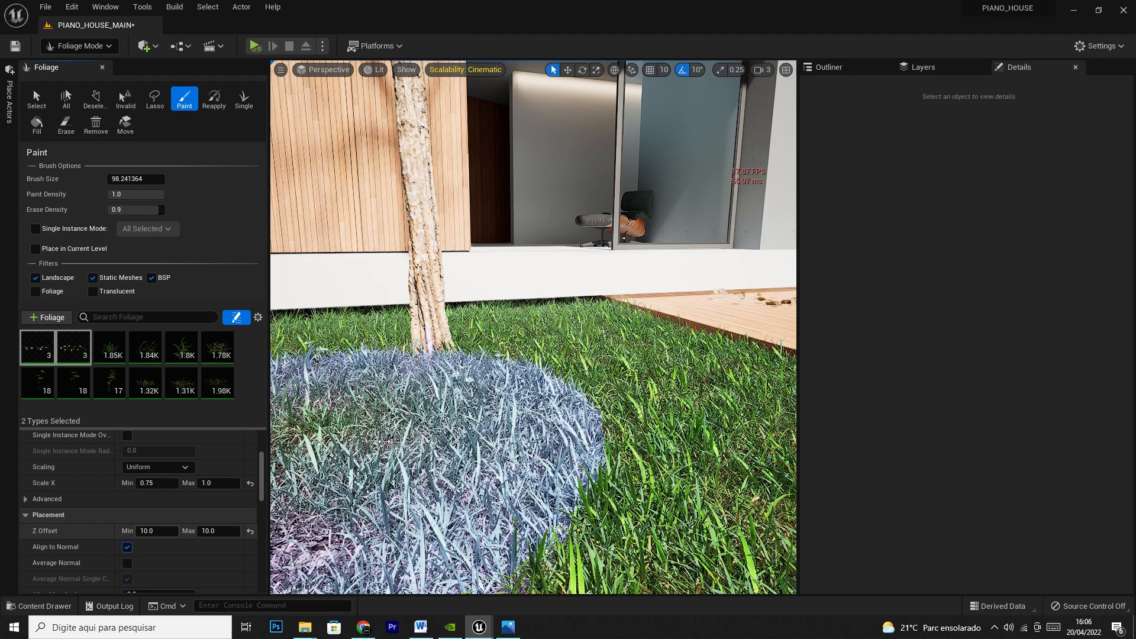
{"action": "mouse_move", "coordinate": [469, 481]}
{"action": "left_mouse_down"}
{"action": "mouse_move", "coordinate": [497, 436]}
{"action": "mouse_move", "coordinate": [558, 424]}
{"action": "mouse_move", "coordinate": [532, 431]}
{"action": "left_mouse_up"}
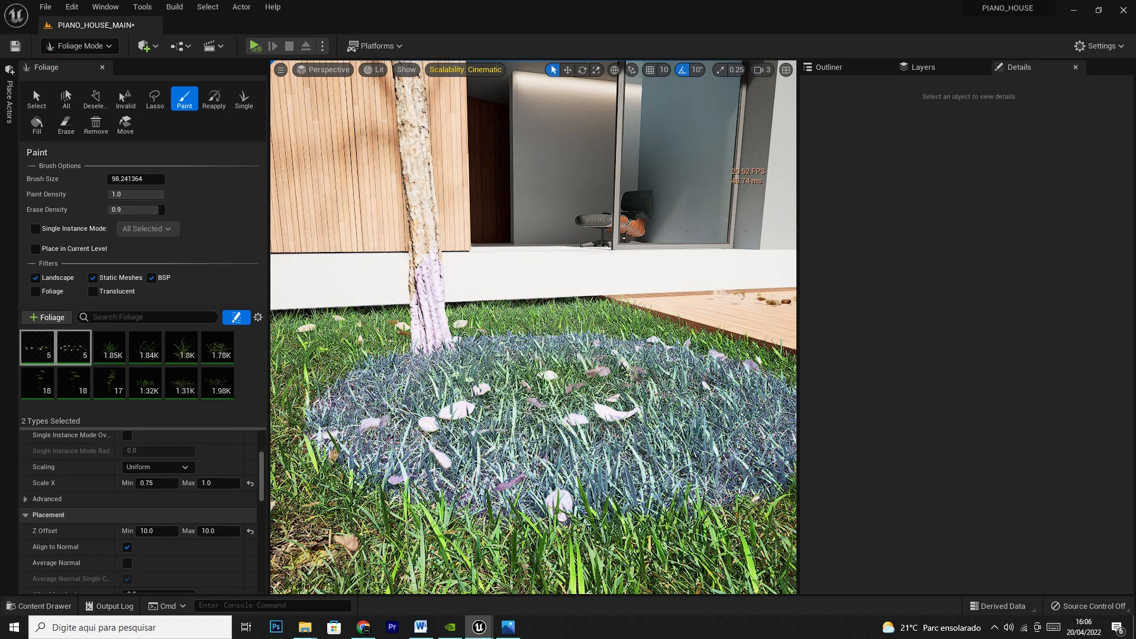
{"action": "right_click_drag", "start_coordinate": [513, 449], "coordinate": [494, 432]}
{"action": "key", "text": "ctrl+z"}
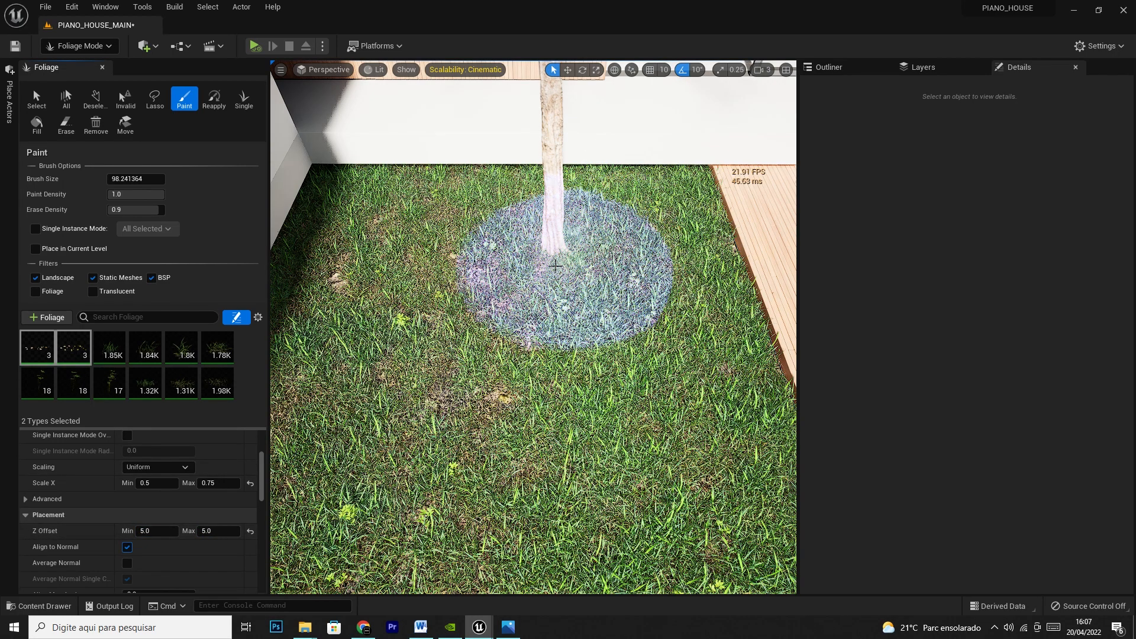
Set the leaf scale range to 0.5–0.75 and test Z Offsets of 5 and 7 on the lawn, undoing the strokes
{"action": "mouse_move", "coordinate": [544, 270]}
{"action": "left_mouse_down"}
{"action": "mouse_move", "coordinate": [482, 317]}
{"action": "mouse_move", "coordinate": [532, 482]}
{"action": "mouse_move", "coordinate": [603, 438]}
{"action": "mouse_move", "coordinate": [396, 467]}
{"action": "mouse_move", "coordinate": [613, 406]}
{"action": "mouse_move", "coordinate": [449, 335]}
{"action": "mouse_move", "coordinate": [616, 293]}
{"action": "left_mouse_up"}
{"action": "key", "text": "ctrl+z"}
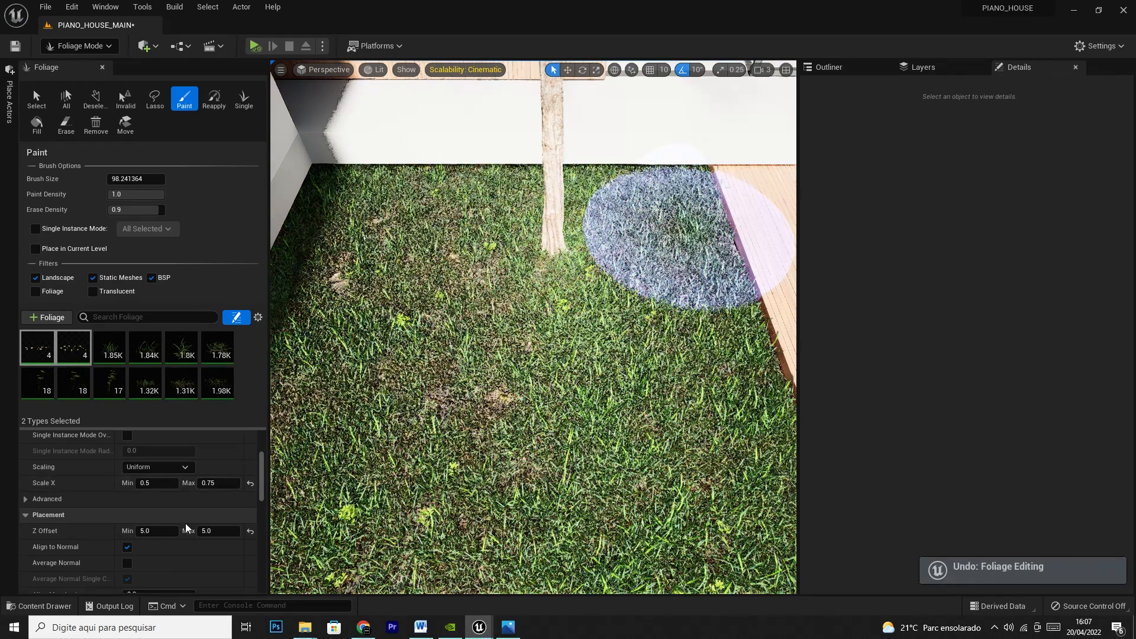
{"action": "left_click", "coordinate": [158, 530]}
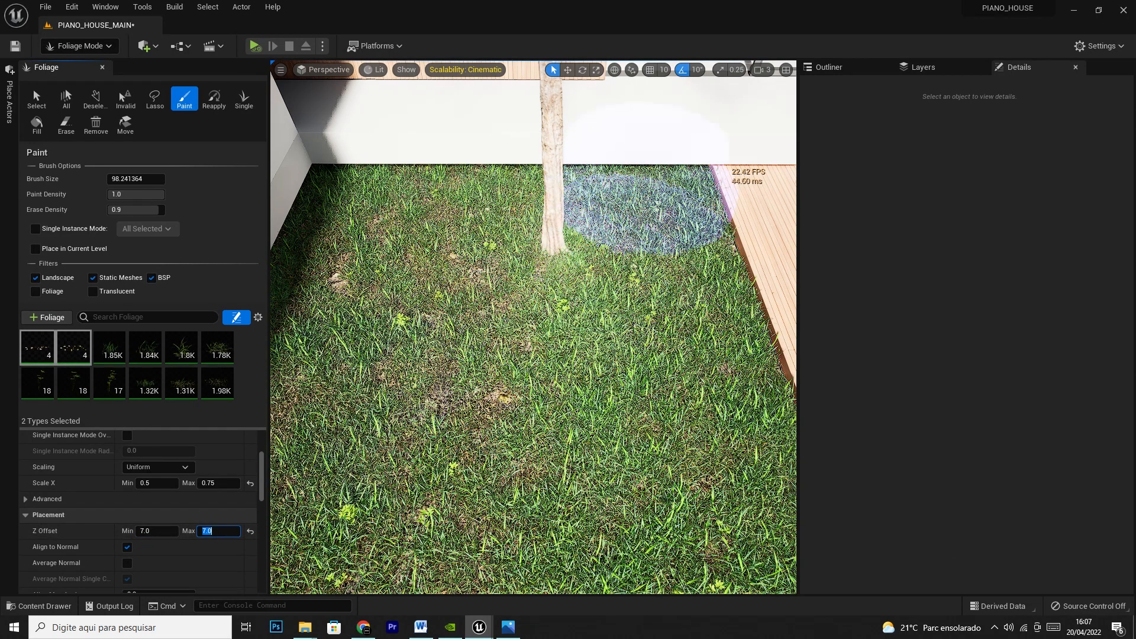
{"action": "left_click", "coordinate": [738, 258]}
{"action": "mouse_move", "coordinate": [609, 262]}
{"action": "left_mouse_down"}
{"action": "mouse_move", "coordinate": [456, 326]}
{"action": "mouse_move", "coordinate": [460, 473]}
{"action": "mouse_move", "coordinate": [486, 494]}
{"action": "left_mouse_up"}
{"action": "key", "text": "ctrl+z"}
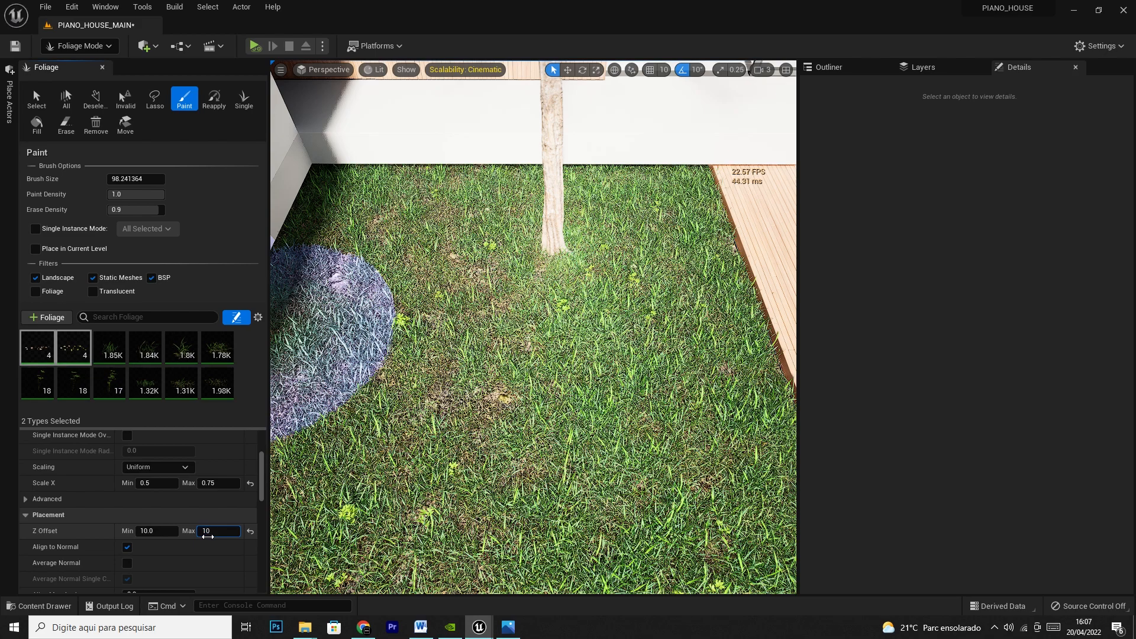
Set the leaves' Z Offset to 10, undo a test stroke on the lawn, and reduce the brush size to about 72
{"action": "mouse_move", "coordinate": [292, 406]}
{"action": "left_mouse_down"}
{"action": "mouse_move", "coordinate": [544, 418]}
{"action": "mouse_move", "coordinate": [621, 355]}
{"action": "mouse_move", "coordinate": [473, 280]}
{"action": "left_mouse_up"}
{"action": "key", "text": "ctrl+z"}
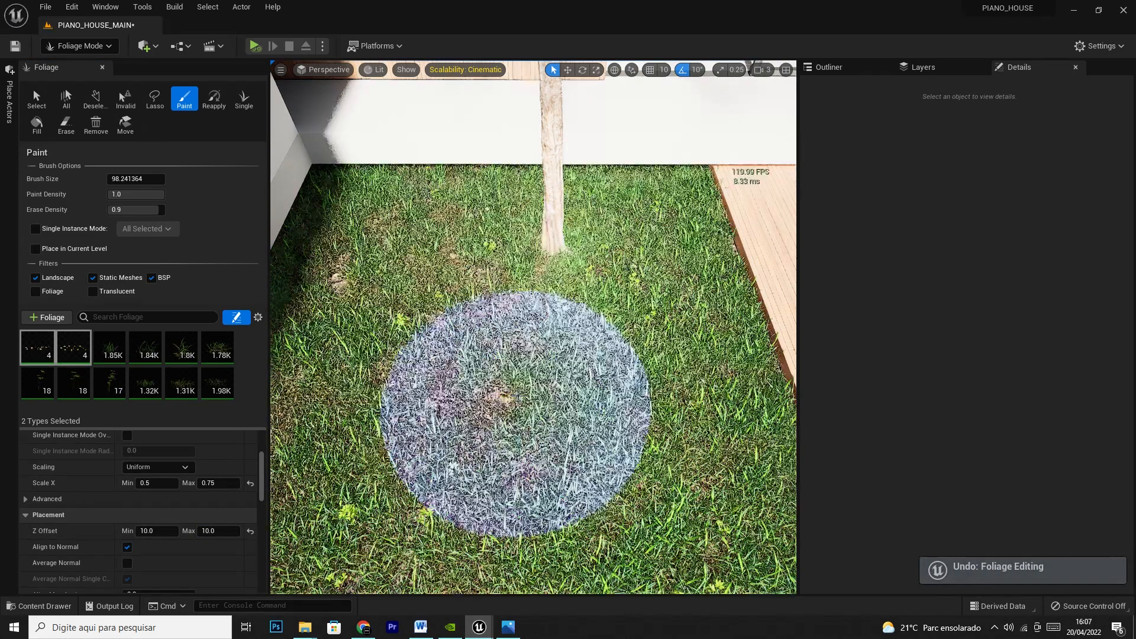
{"action": "key", "text": "bracketleft"}
{"action": "key", "text": "bracketleft"}
{"action": "key", "text": "bracketleft"}
{"action": "key", "text": "bracketleft"}
{"action": "key", "text": "bracketleft"}
{"action": "key", "text": "bracketleft"}
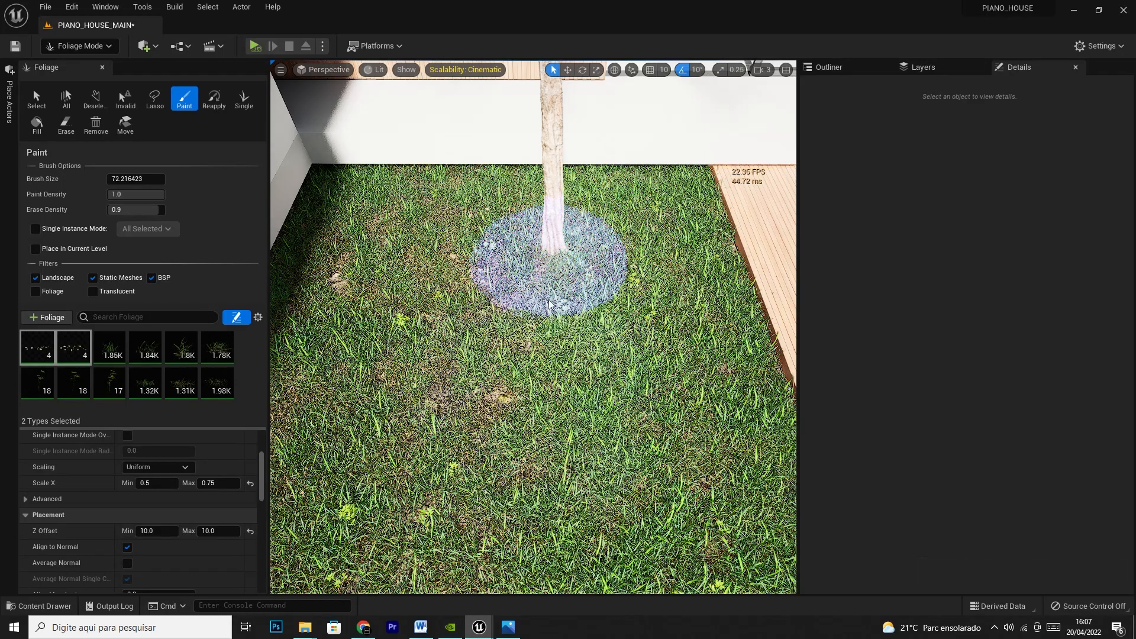
Paint leaves on the grass near the side wall and compare the lawn with the reference photo 0019.jpg
{"action": "mouse_move", "coordinate": [542, 473]}
{"action": "right_mouse_down"}
{"action": "mouse_move", "coordinate": [437, 473]}
{"action": "mouse_move", "coordinate": [456, 432]}
{"action": "mouse_move", "coordinate": [532, 449]}
{"action": "right_mouse_up"}
{"action": "key", "text": "s"}
{"action": "key", "text": "w"}
{"action": "right_click_drag", "start_coordinate": [428, 456], "coordinate": [428, 486]}
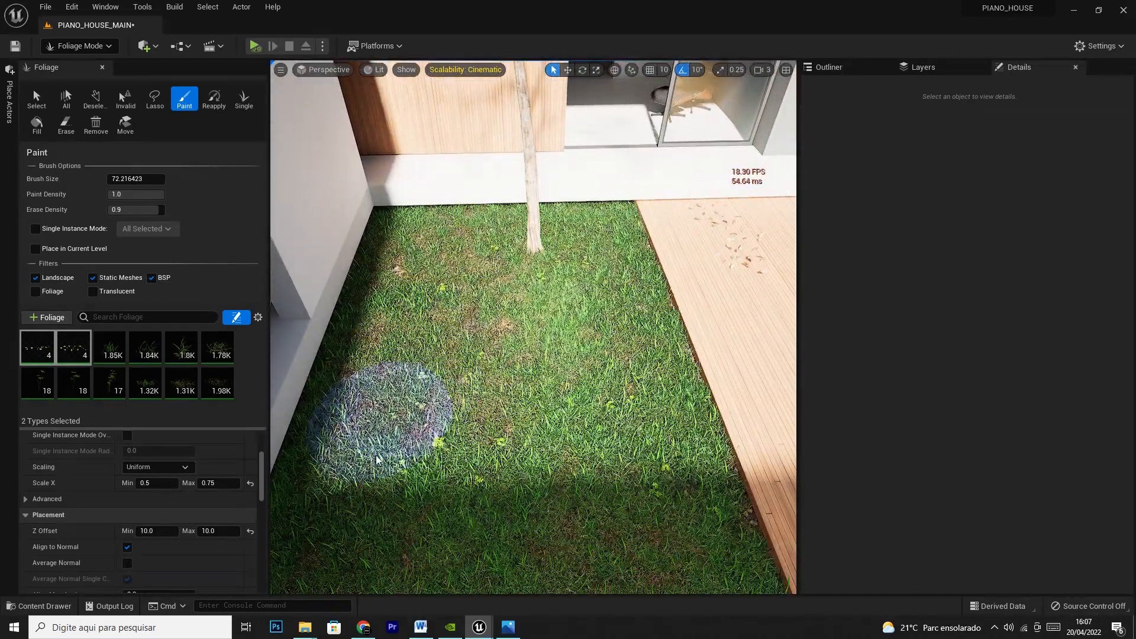
{"action": "left_click", "coordinate": [363, 495]}
{"action": "mouse_move", "coordinate": [363, 496]}
{"action": "left_mouse_down"}
{"action": "mouse_move", "coordinate": [439, 459]}
{"action": "mouse_move", "coordinate": [578, 521]}
{"action": "mouse_move", "coordinate": [593, 402]}
{"action": "mouse_move", "coordinate": [609, 393]}
{"action": "mouse_move", "coordinate": [655, 456]}
{"action": "mouse_move", "coordinate": [621, 520]}
{"action": "mouse_move", "coordinate": [365, 534]}
{"action": "left_mouse_up"}
{"action": "left_click", "coordinate": [507, 628]}
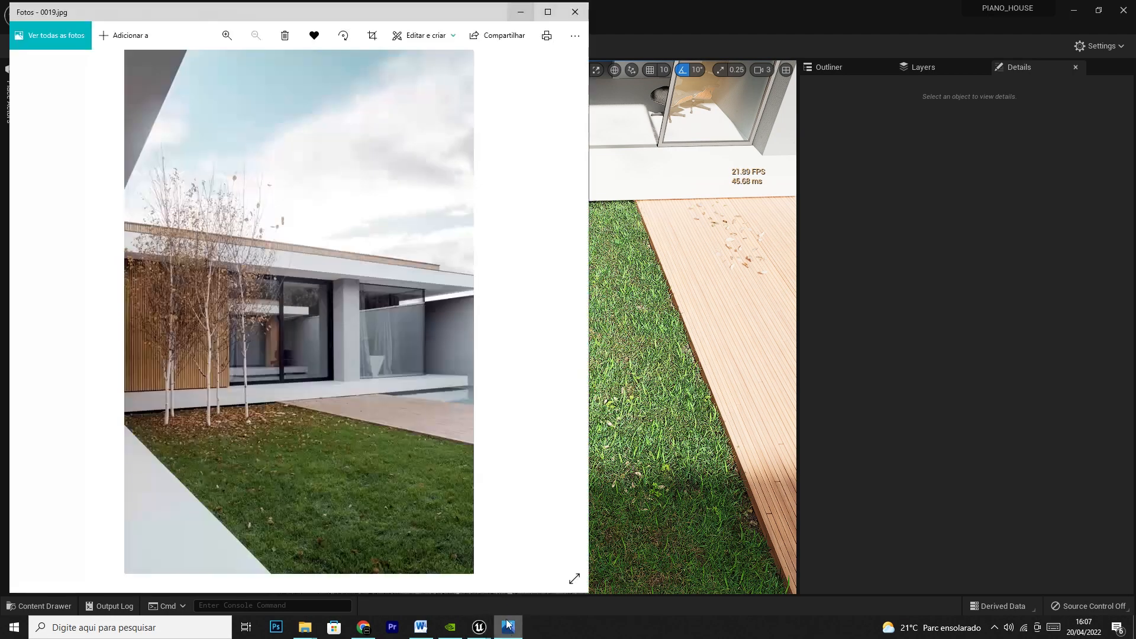
{"action": "left_click", "coordinate": [522, 20]}
Scatter leaves across the sunlit lawn and around the tree, undoing the excess stroke and erasing some leaves from the middle of the grass
{"action": "right_click_drag", "start_coordinate": [412, 396], "coordinate": [518, 402]}
{"action": "mouse_move", "coordinate": [518, 408]}
{"action": "left_mouse_down"}
{"action": "mouse_move", "coordinate": [507, 325]}
{"action": "mouse_move", "coordinate": [456, 283]}
{"action": "mouse_move", "coordinate": [402, 308]}
{"action": "mouse_move", "coordinate": [349, 271]}
{"action": "left_mouse_up"}
{"action": "right_click_drag", "start_coordinate": [350, 315], "coordinate": [305, 324]}
{"action": "mouse_move", "coordinate": [344, 314]}
{"action": "left_mouse_down"}
{"action": "mouse_move", "coordinate": [523, 226]}
{"action": "mouse_move", "coordinate": [532, 202]}
{"action": "left_mouse_up"}
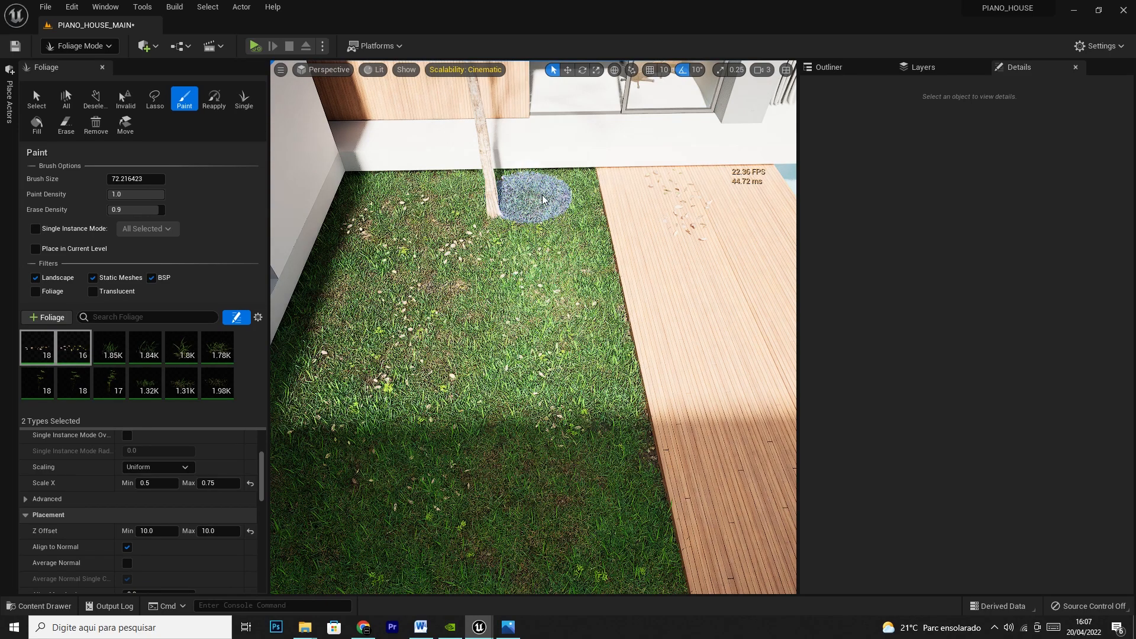
{"action": "mouse_move", "coordinate": [423, 219]}
{"action": "left_mouse_down"}
{"action": "mouse_move", "coordinate": [385, 243]}
{"action": "mouse_move", "coordinate": [372, 328]}
{"action": "mouse_move", "coordinate": [390, 337]}
{"action": "mouse_move", "coordinate": [511, 269]}
{"action": "mouse_move", "coordinate": [507, 208]}
{"action": "mouse_move", "coordinate": [533, 229]}
{"action": "mouse_move", "coordinate": [496, 355]}
{"action": "mouse_move", "coordinate": [527, 390]}
{"action": "left_mouse_up"}
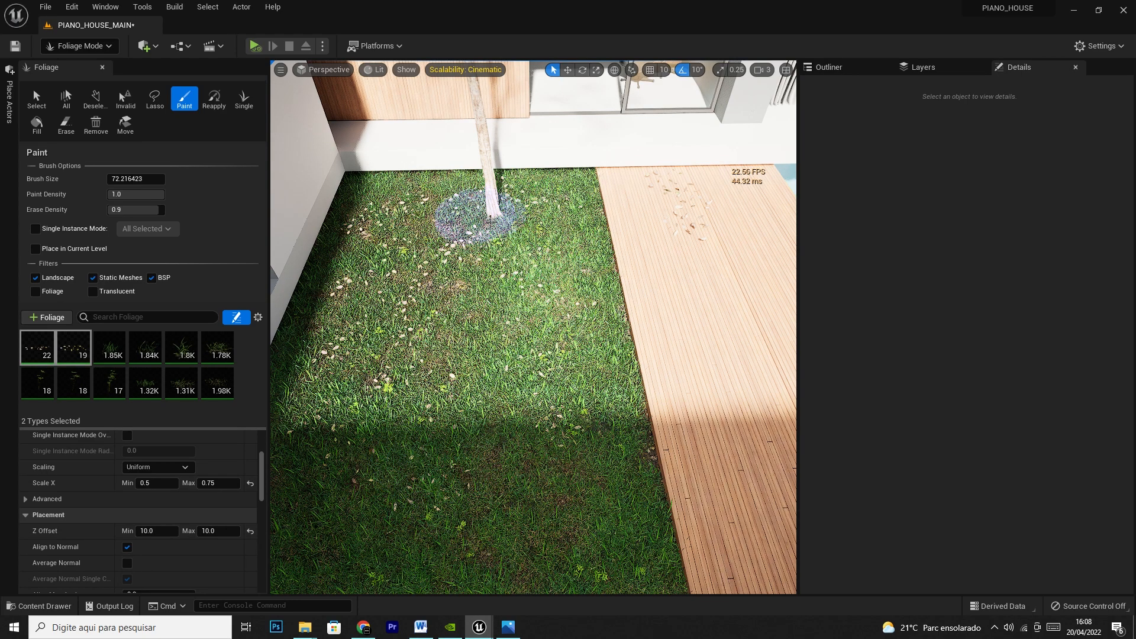
{"action": "key", "text": "ctrl+z"}
{"action": "mouse_move", "coordinate": [419, 301]}
{"action": "left_mouse_down", "text": "shift"}
{"action": "mouse_move", "coordinate": [400, 312]}
{"action": "mouse_move", "coordinate": [378, 371]}
{"action": "mouse_move", "coordinate": [380, 343]}
{"action": "left_mouse_up", "text": "shift"}
Add SM_dvizTreetPack_02_G_Leaf_02_Var02 and a denser Leaf_03 mesh from the TREES folder to the foliage types and select both new types
{"action": "left_click", "coordinate": [37, 359]}
{"action": "left_click", "coordinate": [65, 360]}
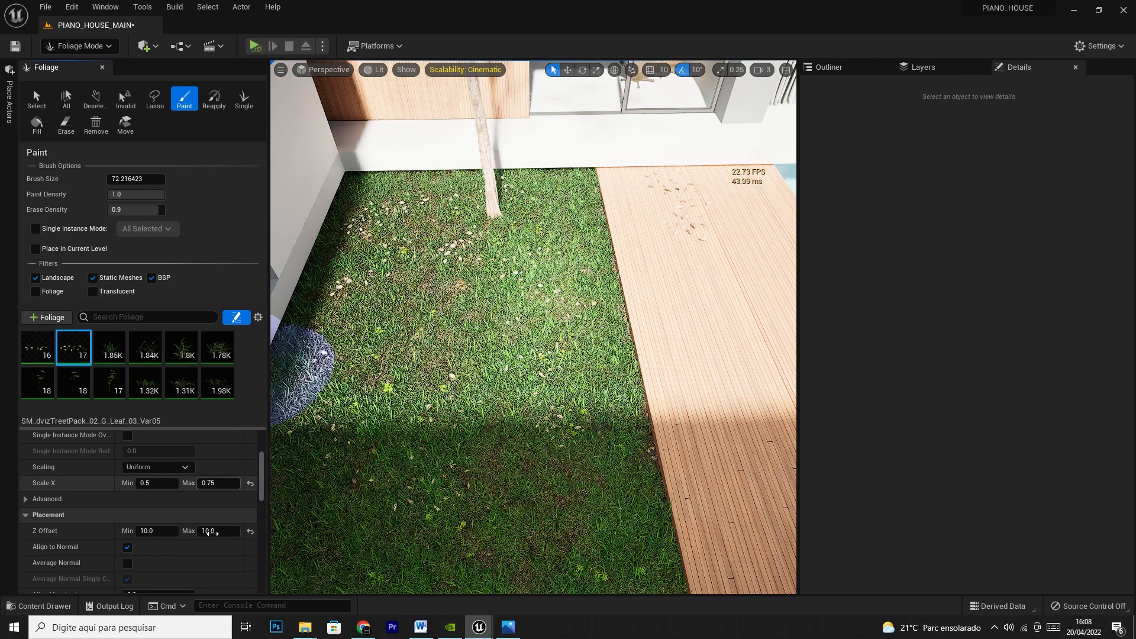
{"action": "key", "text": "ctrl+space"}
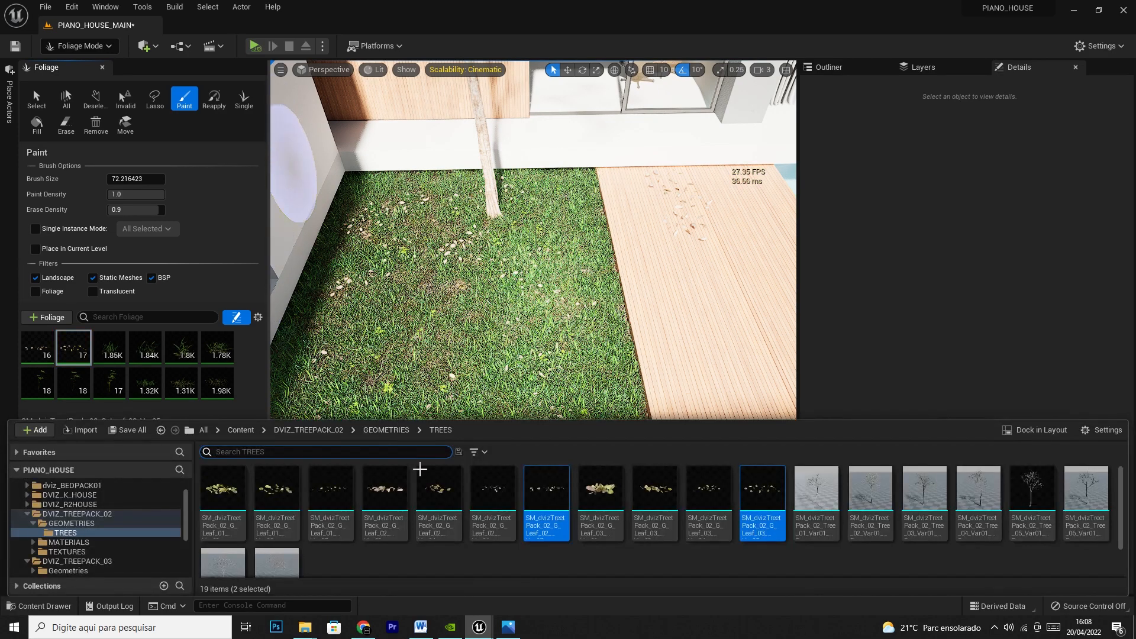
{"action": "left_click", "coordinate": [395, 519]}
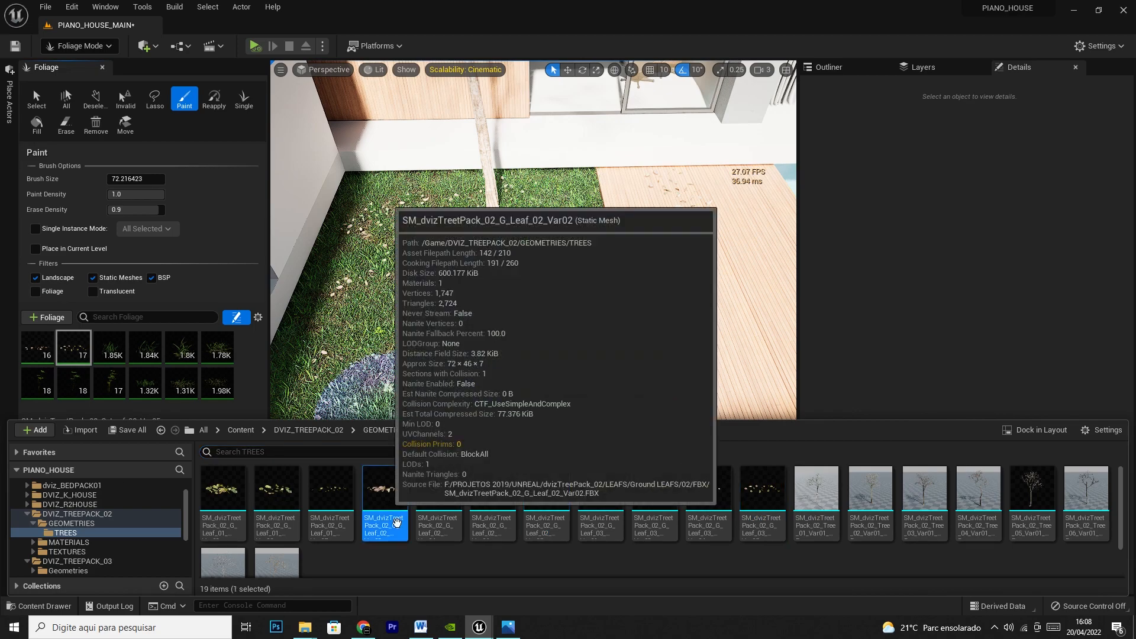
{"action": "left_click", "coordinate": [654, 521], "text": "ctrl"}
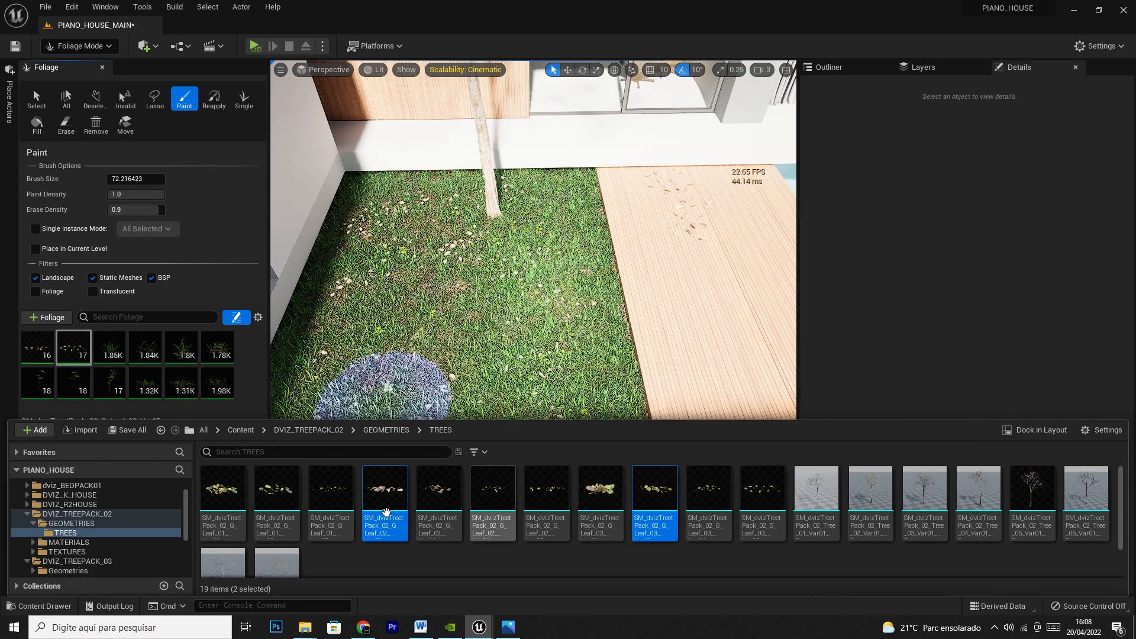
{"action": "left_click_drag", "start_coordinate": [386, 512], "coordinate": [145, 393]}
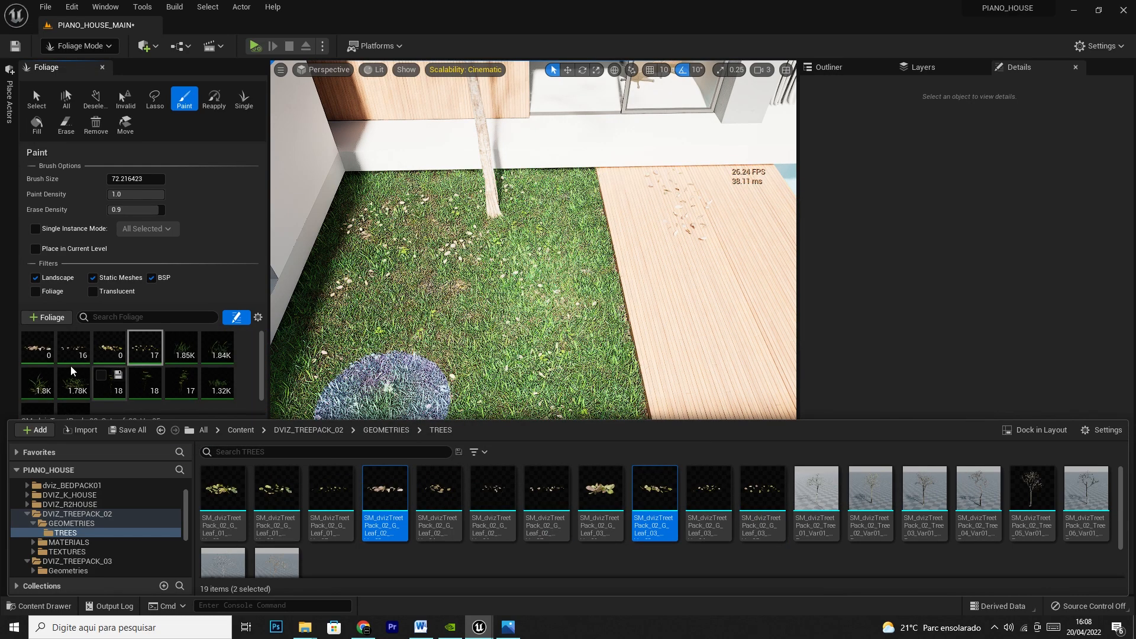
{"action": "left_click", "coordinate": [38, 349]}
{"action": "left_click", "coordinate": [109, 349], "text": "ctrl"}
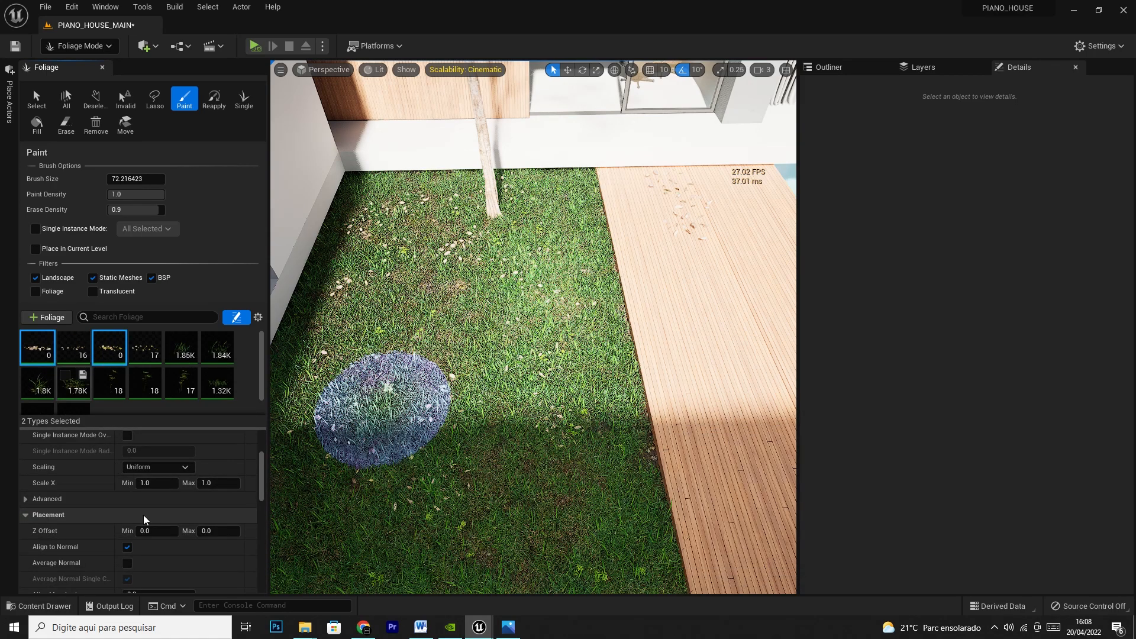
Set both new leaf types to Scale X 0.5 to 0.75, Z Offset 10 and a density of 75
{"action": "left_click", "coordinate": [153, 483]}
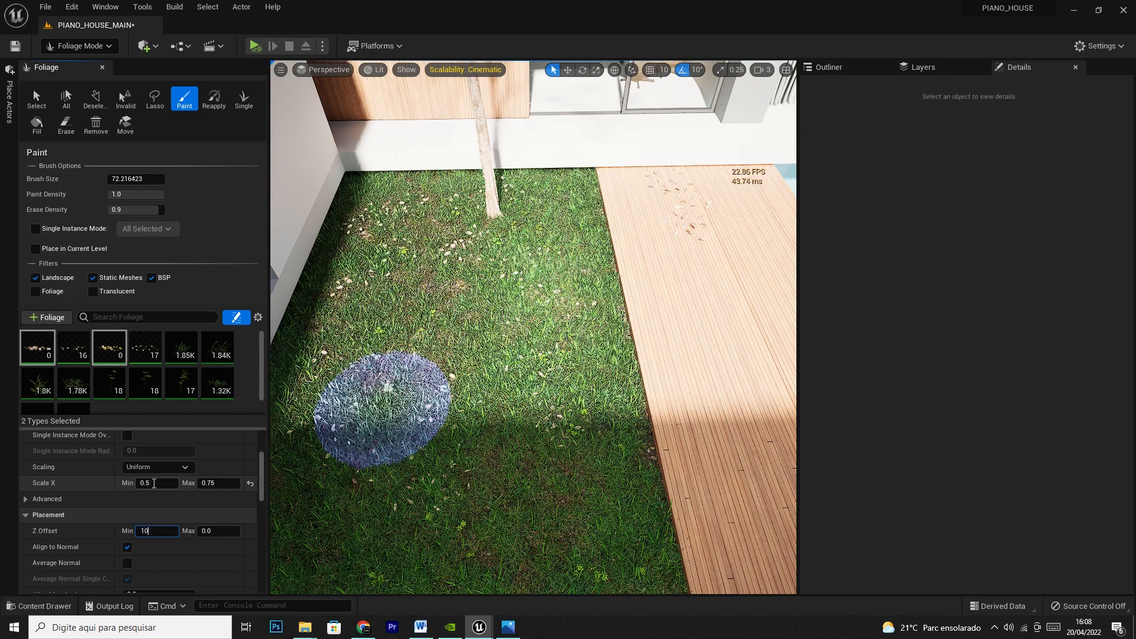
{"action": "left_click", "coordinate": [67, 355]}
{"action": "scroll", "coordinate": [158, 525], "scroll_direction": "up", "scroll_amount": 3}
{"action": "left_click", "coordinate": [36, 355]}
{"action": "left_click", "coordinate": [119, 356], "text": "ctrl"}
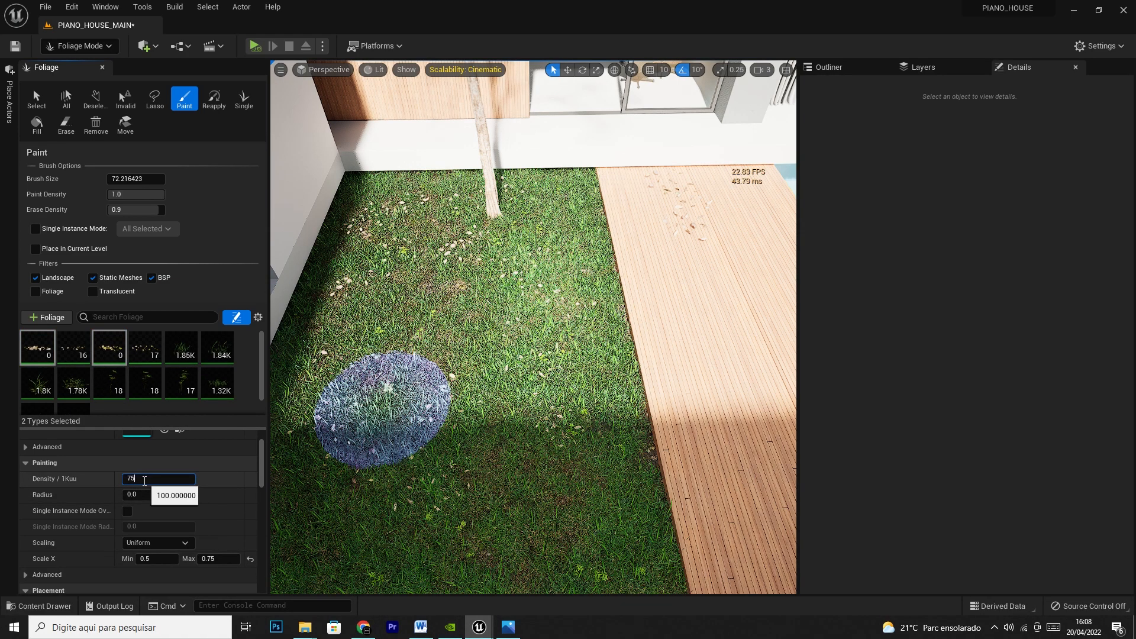
Paint the selected leaves around the tree and over the sunlit lawn with a brush size of about 53
{"action": "mouse_move", "coordinate": [455, 230]}
{"action": "left_mouse_down"}
{"action": "mouse_move", "coordinate": [490, 225]}
{"action": "mouse_move", "coordinate": [520, 239]}
{"action": "mouse_move", "coordinate": [518, 204]}
{"action": "mouse_move", "coordinate": [557, 245]}
{"action": "mouse_move", "coordinate": [558, 233]}
{"action": "mouse_move", "coordinate": [446, 220]}
{"action": "mouse_move", "coordinate": [402, 235]}
{"action": "mouse_move", "coordinate": [458, 236]}
{"action": "left_mouse_up"}
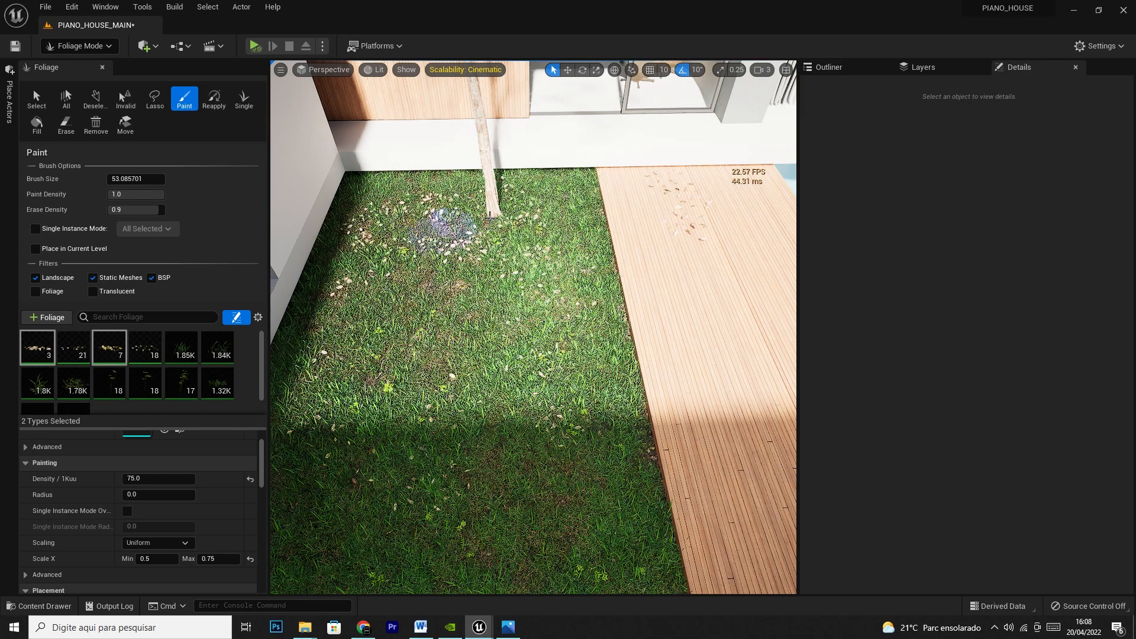
{"action": "mouse_move", "coordinate": [528, 208]}
{"action": "left_mouse_down"}
{"action": "mouse_move", "coordinate": [569, 220]}
{"action": "mouse_move", "coordinate": [454, 203]}
{"action": "mouse_move", "coordinate": [420, 240]}
{"action": "mouse_move", "coordinate": [405, 318]}
{"action": "mouse_move", "coordinate": [414, 265]}
{"action": "mouse_move", "coordinate": [523, 220]}
{"action": "left_mouse_up"}
{"action": "mouse_move", "coordinate": [563, 187]}
{"action": "left_mouse_down"}
{"action": "mouse_move", "coordinate": [568, 296]}
{"action": "mouse_move", "coordinate": [384, 385]}
{"action": "left_mouse_up"}
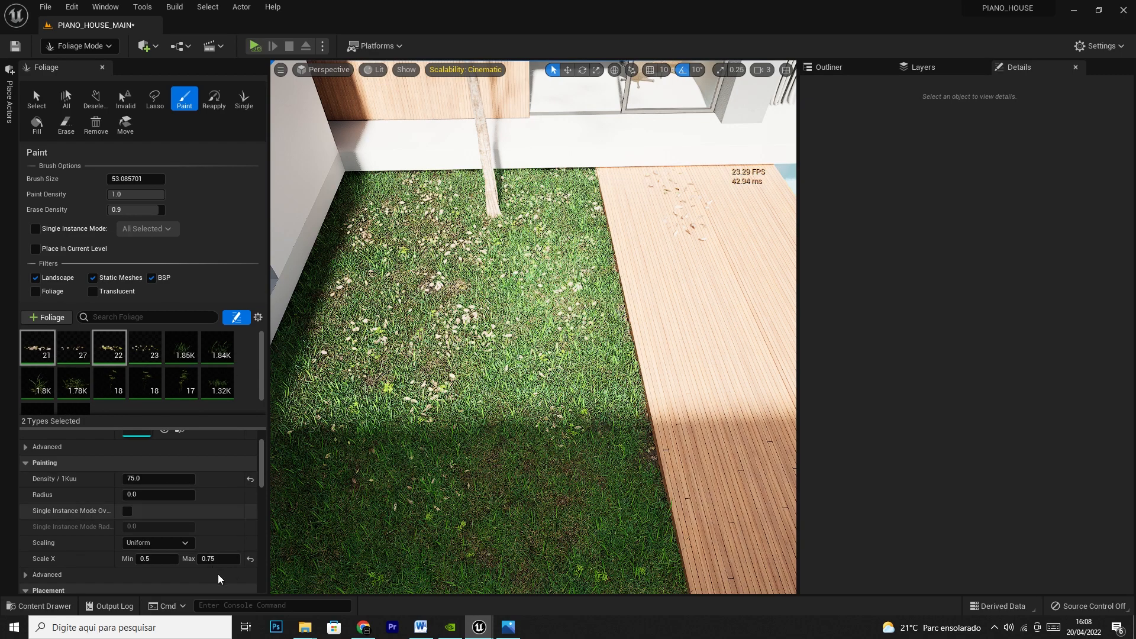
Add the first two Leaf_01 meshes and the first Leaf_03 mesh from the TREES folder to the foliage types and select all three
{"action": "key", "text": "ctrl+space"}
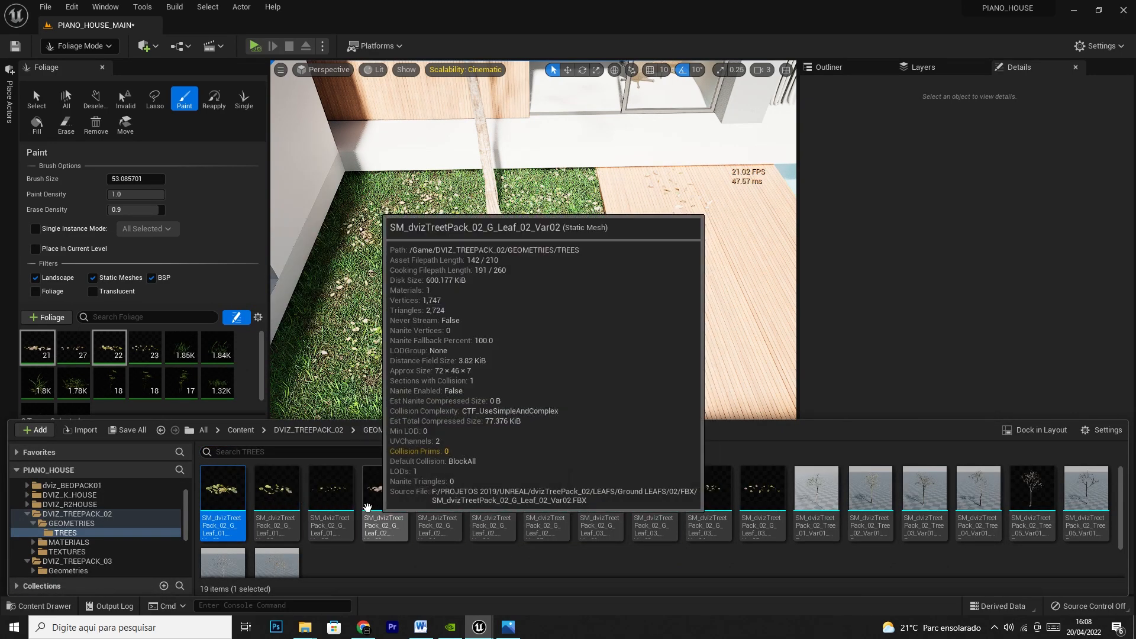
{"action": "left_click", "coordinate": [281, 499], "text": "ctrl"}
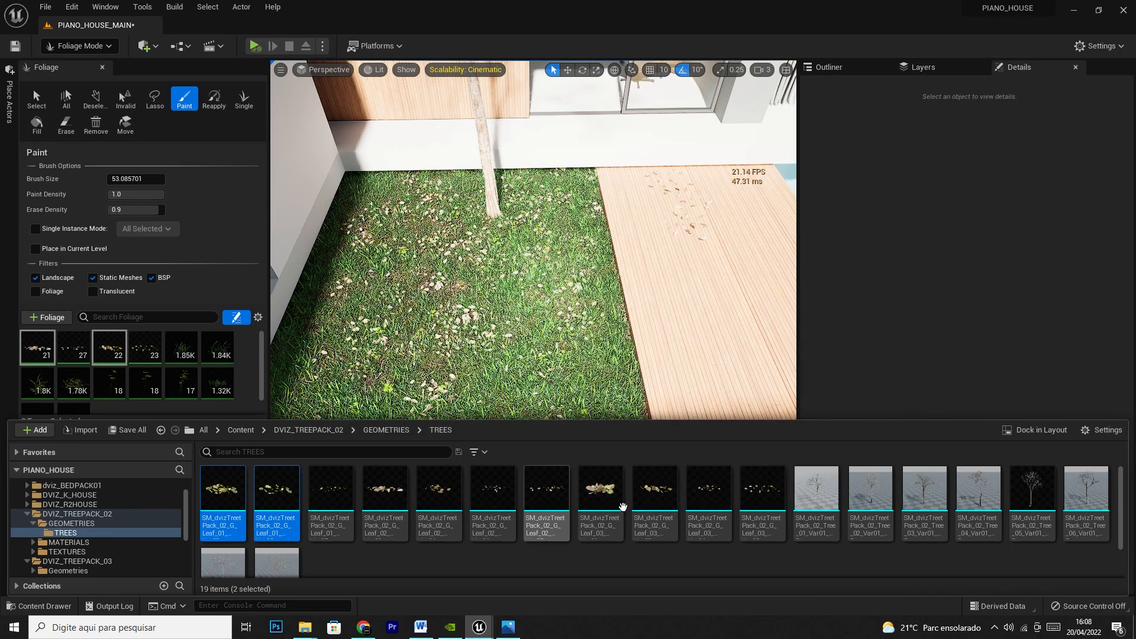
{"action": "left_click", "coordinate": [606, 512], "text": "ctrl"}
{"action": "left_click_drag", "start_coordinate": [606, 512], "coordinate": [53, 366]}
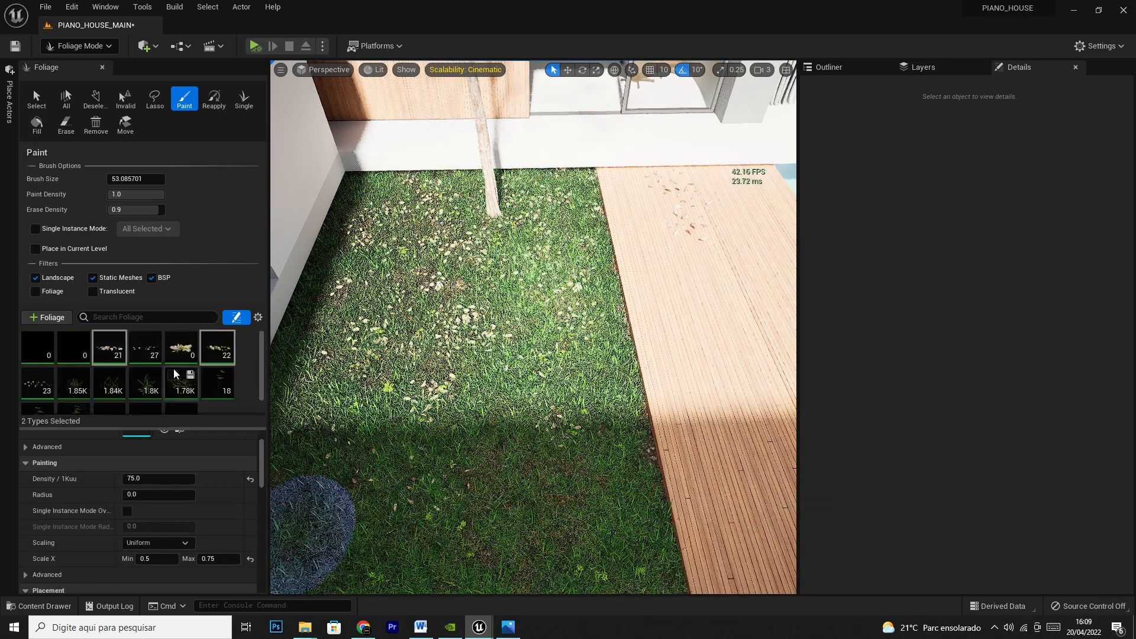
{"action": "left_click", "coordinate": [88, 357], "text": "ctrl"}
{"action": "left_click", "coordinate": [182, 356], "text": "ctrl"}
Set the three new leaf types to a density of 250, Scale X 0.75 to 1.0 and Z Offset 10
{"action": "scroll", "coordinate": [147, 543], "scroll_direction": "up", "scroll_amount": 2}
{"action": "left_click", "coordinate": [150, 515]}
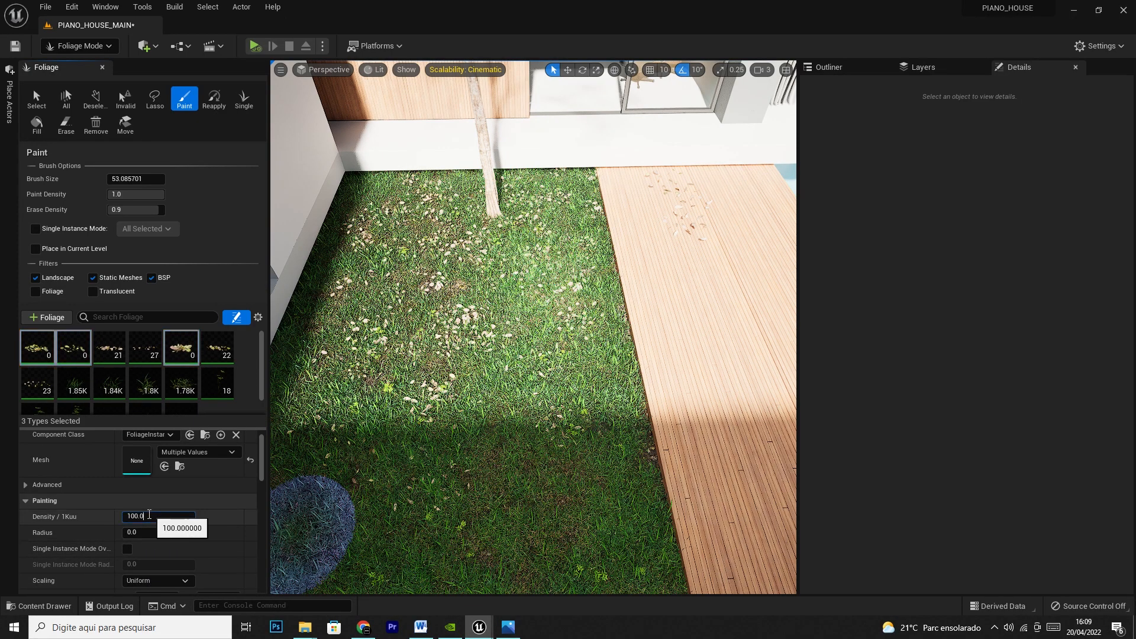
{"action": "type", "text": "250"}
{"action": "key", "text": "Return"}
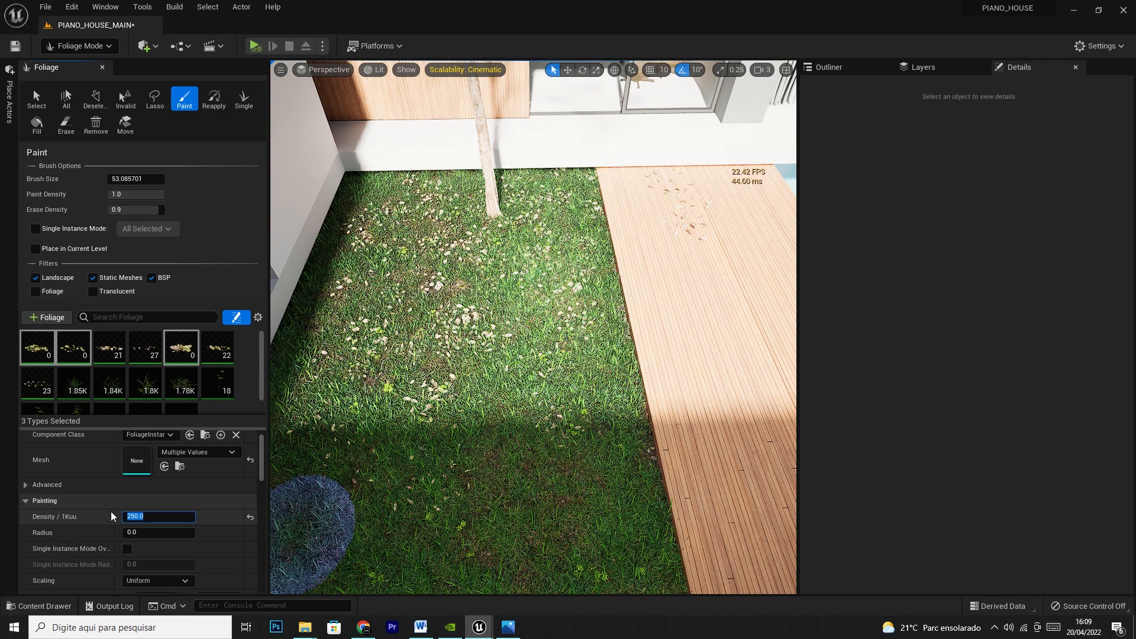
{"action": "scroll", "coordinate": [118, 514], "scroll_direction": "down", "scroll_amount": 2}
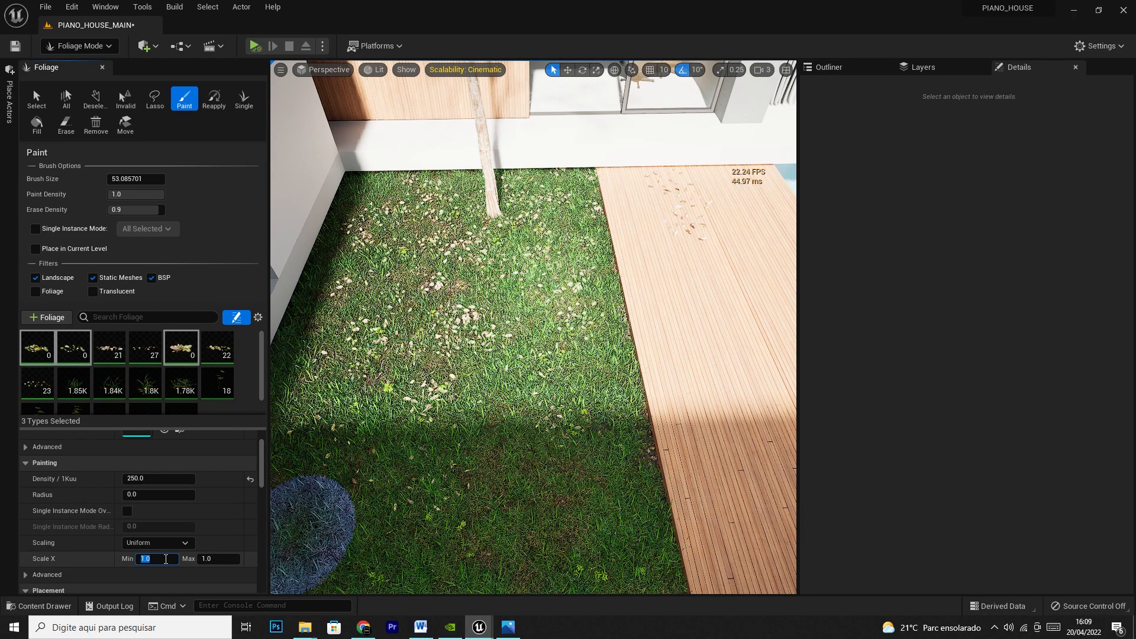
{"action": "scroll", "coordinate": [165, 558], "scroll_direction": "down", "scroll_amount": 4}
{"action": "left_click", "coordinate": [165, 529]}
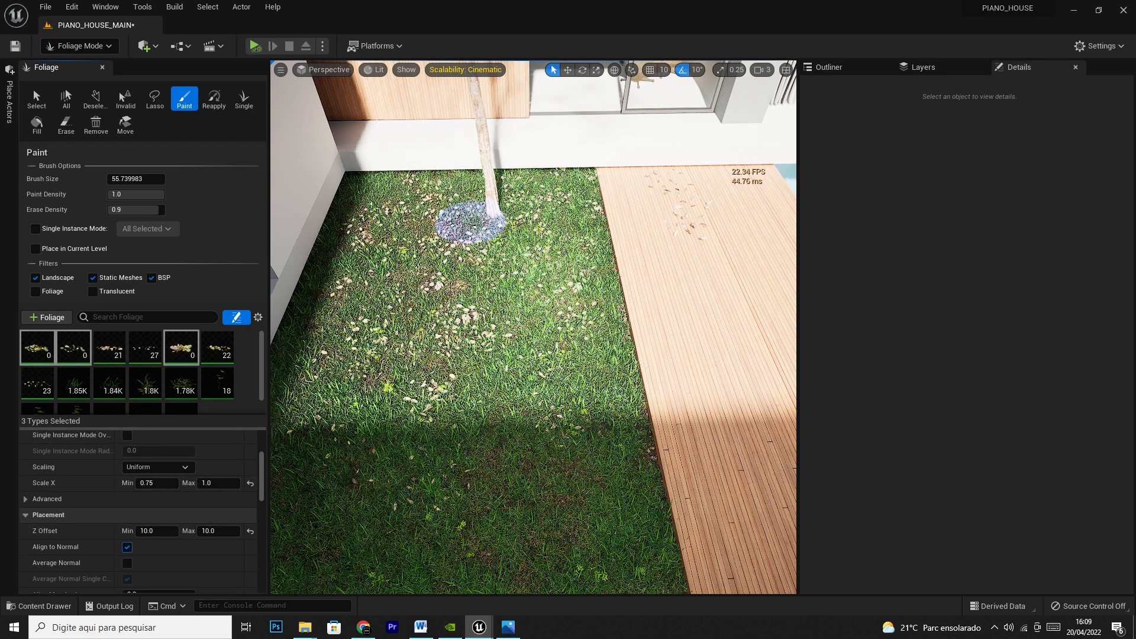
Paint dense leaves around the tree trunk with a brush size of about 61, undoing the first stroke
{"action": "left_click_drag", "start_coordinate": [460, 227], "coordinate": [415, 226]}
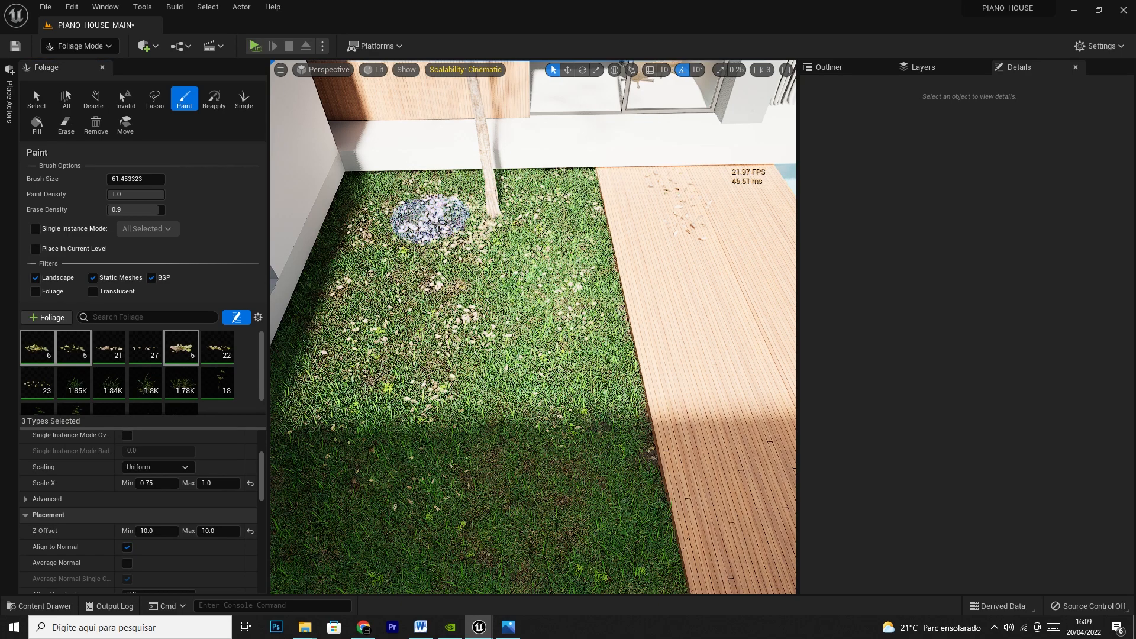
{"action": "key", "text": "ctrl+z"}
{"action": "left_click", "coordinate": [507, 221]}
{"action": "left_click_drag", "start_coordinate": [545, 229], "coordinate": [497, 239]}
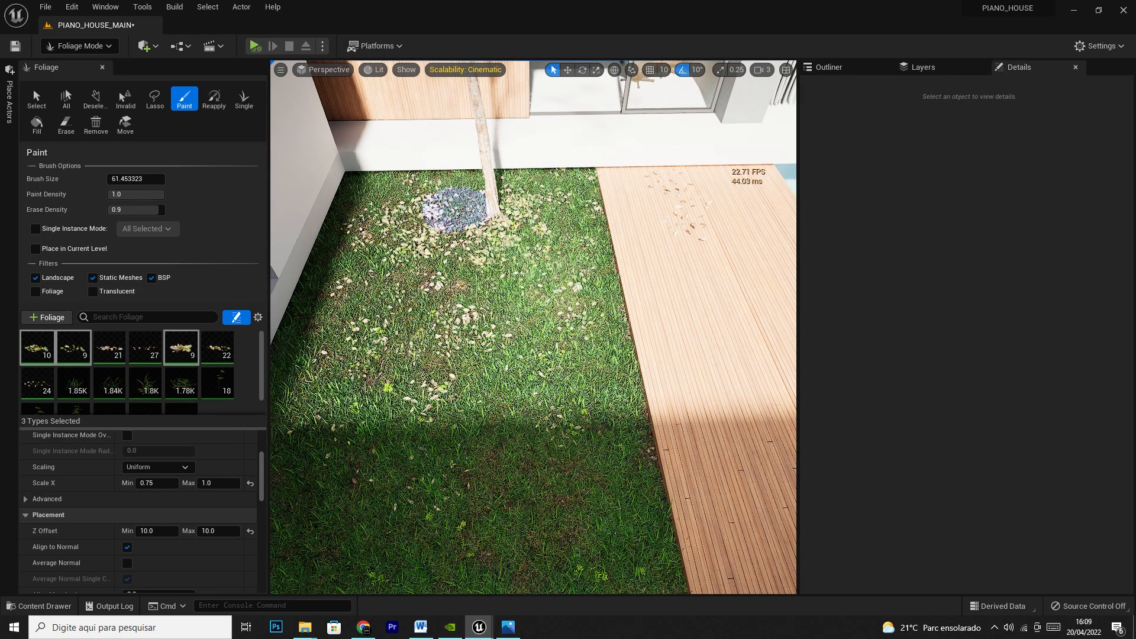
Try a leaf stroke around the tree with the brush enlarged to about 141, and undo it
{"action": "key", "text": "]"}
{"action": "key", "text": "]"}
{"action": "key", "text": "]"}
{"action": "key", "text": "]"}
{"action": "key", "text": "]"}
{"action": "key", "text": "]"}
{"action": "key", "text": "]"}
{"action": "key", "text": "]"}
{"action": "key", "text": "]"}
{"action": "key", "text": "]"}
{"action": "key", "text": "]"}
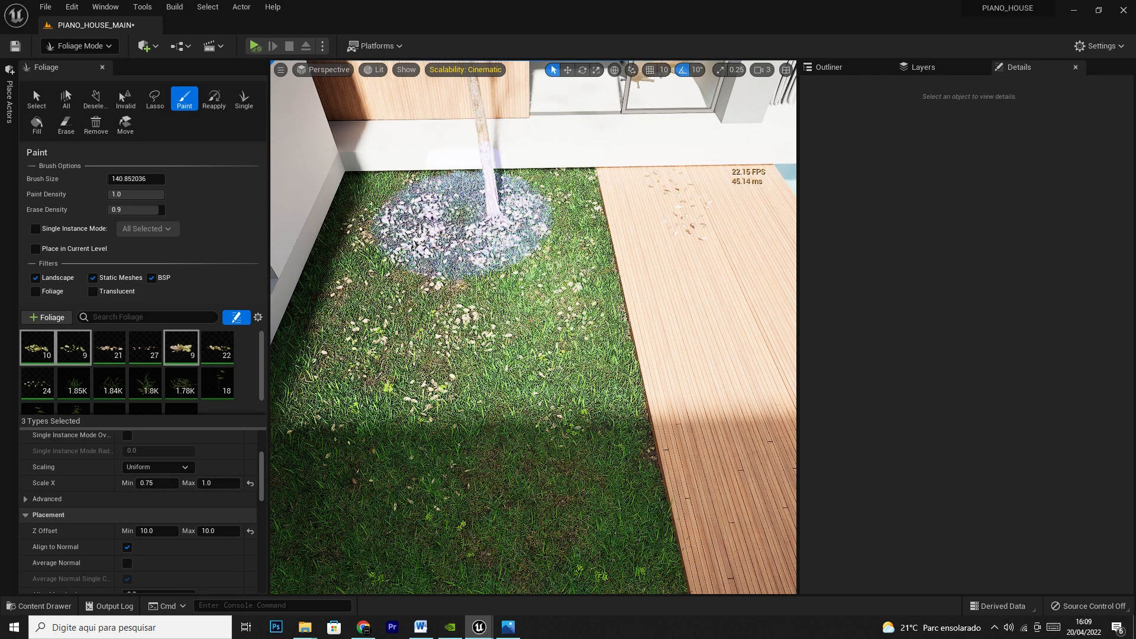
{"action": "left_click", "coordinate": [461, 223]}
{"action": "key", "text": "ctrl+z"}
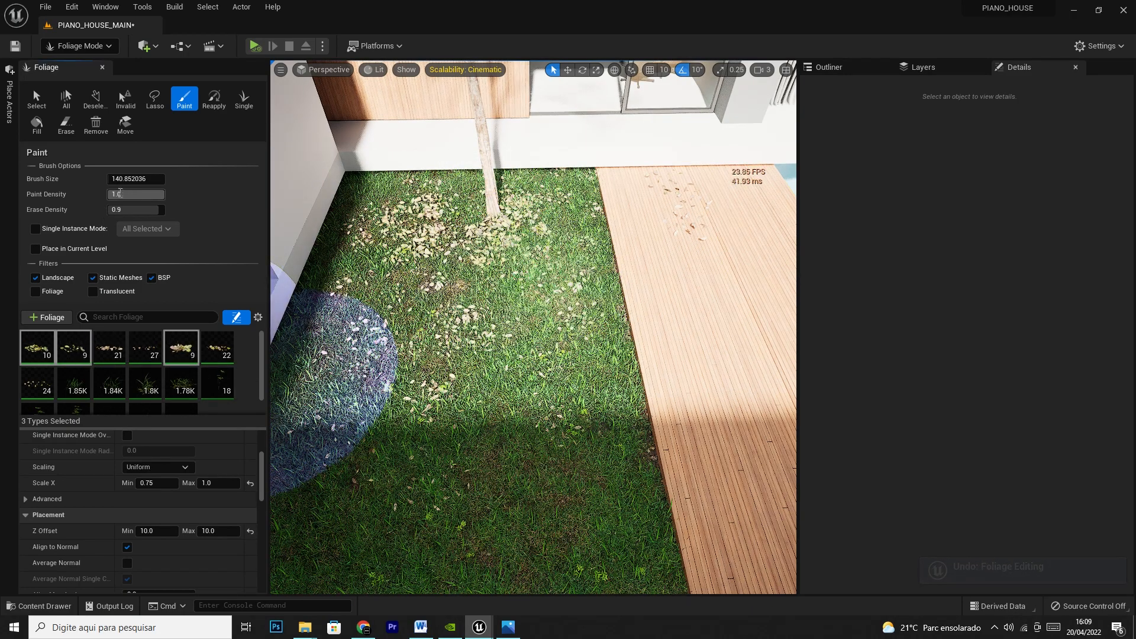
Set Paint Density to 0.5, reduce the brush size to about 59, and paint leaves from the tree across the lawn into the shade
{"action": "type", "text": "0.5"}
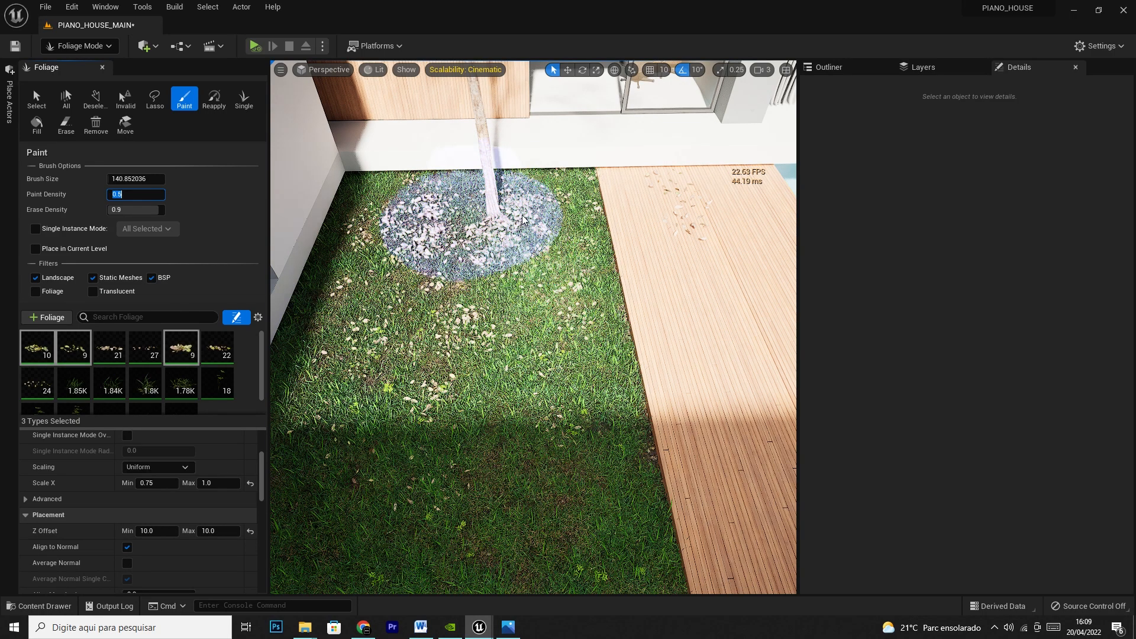
{"action": "key", "text": "Return"}
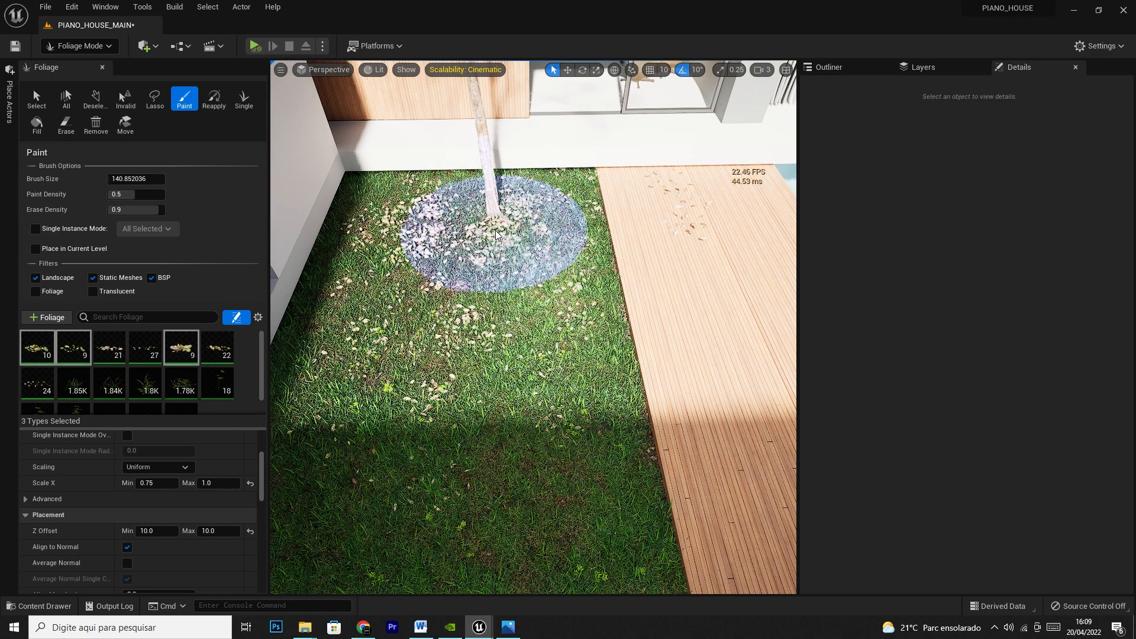
{"action": "key", "text": "bracketleft"}
{"action": "key", "text": "bracketleft"}
{"action": "key", "text": "bracketleft"}
{"action": "key", "text": "bracketleft"}
{"action": "key", "text": "bracketleft"}
{"action": "key", "text": "bracketleft"}
{"action": "key", "text": "bracketleft"}
{"action": "key", "text": "bracketleft"}
{"action": "key", "text": "bracketleft"}
{"action": "key", "text": "bracketleft"}
{"action": "key", "text": "bracketleft"}
{"action": "key", "text": "bracketleft"}
{"action": "key", "text": "bracketleft"}
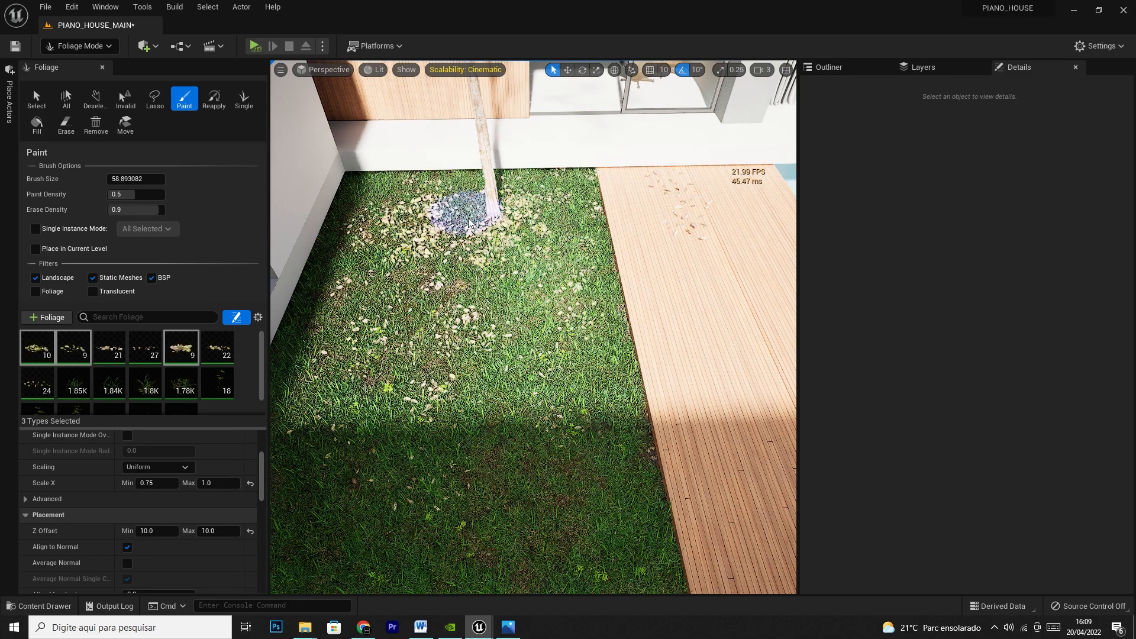
{"action": "mouse_move", "coordinate": [484, 250]}
{"action": "left_mouse_down"}
{"action": "mouse_move", "coordinate": [526, 247]}
{"action": "mouse_move", "coordinate": [564, 218]}
{"action": "mouse_move", "coordinate": [554, 276]}
{"action": "mouse_move", "coordinate": [391, 293]}
{"action": "mouse_move", "coordinate": [402, 271]}
{"action": "mouse_move", "coordinate": [540, 290]}
{"action": "mouse_move", "coordinate": [564, 226]}
{"action": "mouse_move", "coordinate": [456, 322]}
{"action": "mouse_move", "coordinate": [337, 368]}
{"action": "mouse_move", "coordinate": [435, 427]}
{"action": "left_mouse_up"}
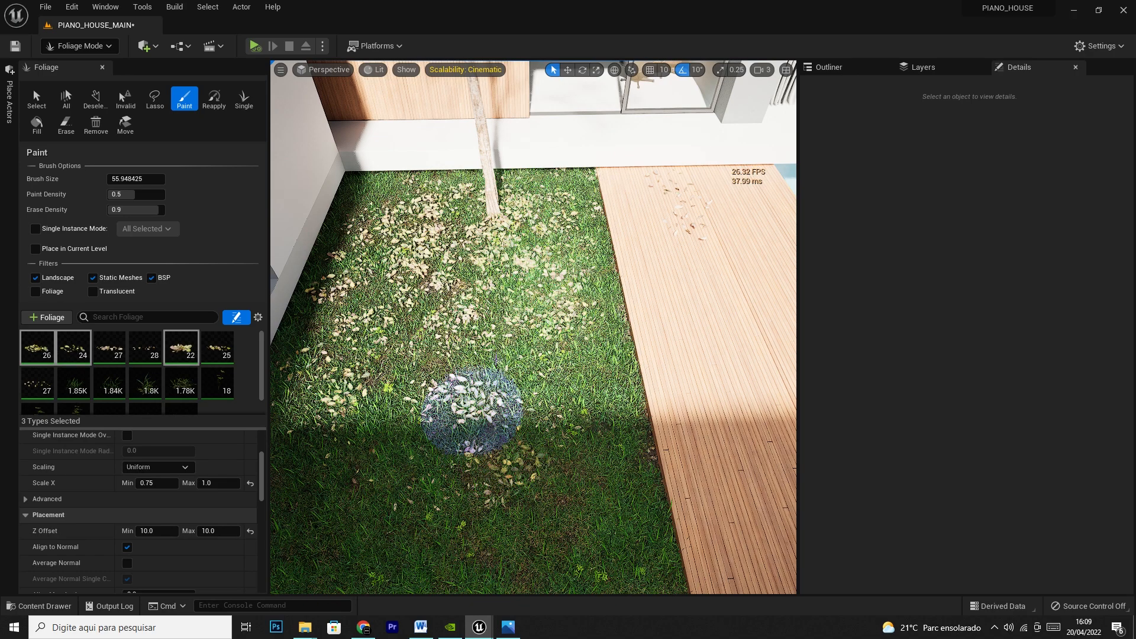
Reduce the brush size to about 25 and fill the bare patch of grass beside the foot of the tree with leaves
{"action": "mouse_move", "coordinate": [470, 329]}
{"action": "right_mouse_down"}
{"action": "mouse_move", "coordinate": [497, 329]}
{"action": "mouse_move", "coordinate": [497, 242]}
{"action": "mouse_move", "coordinate": [429, 245]}
{"action": "mouse_move", "coordinate": [429, 267]}
{"action": "mouse_move", "coordinate": [347, 297]}
{"action": "right_mouse_up"}
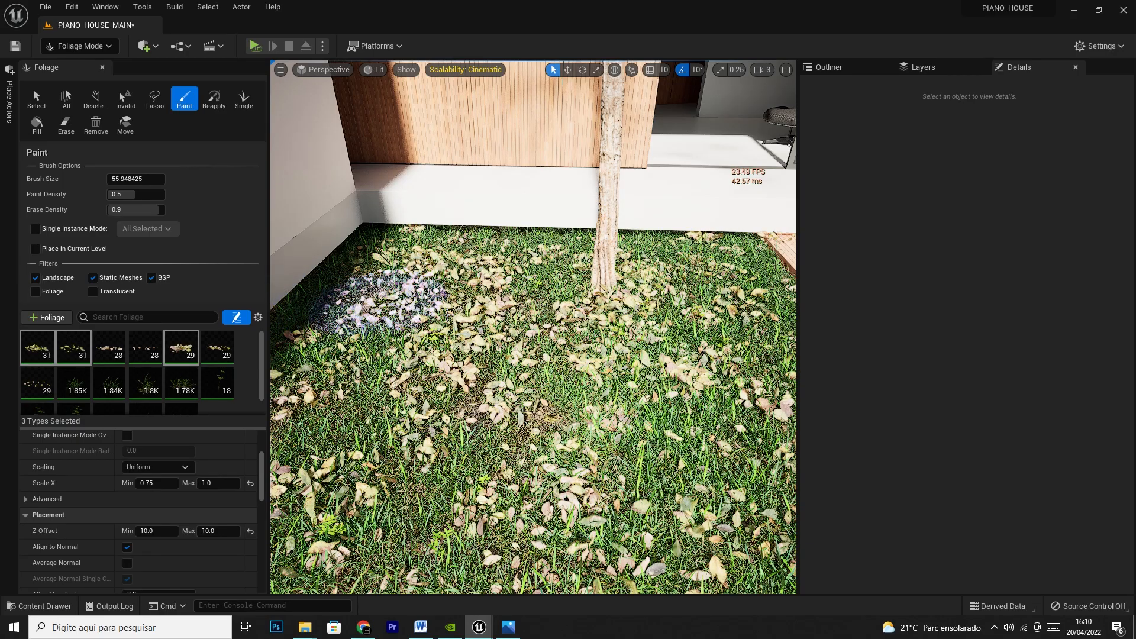
{"action": "key", "text": "w"}
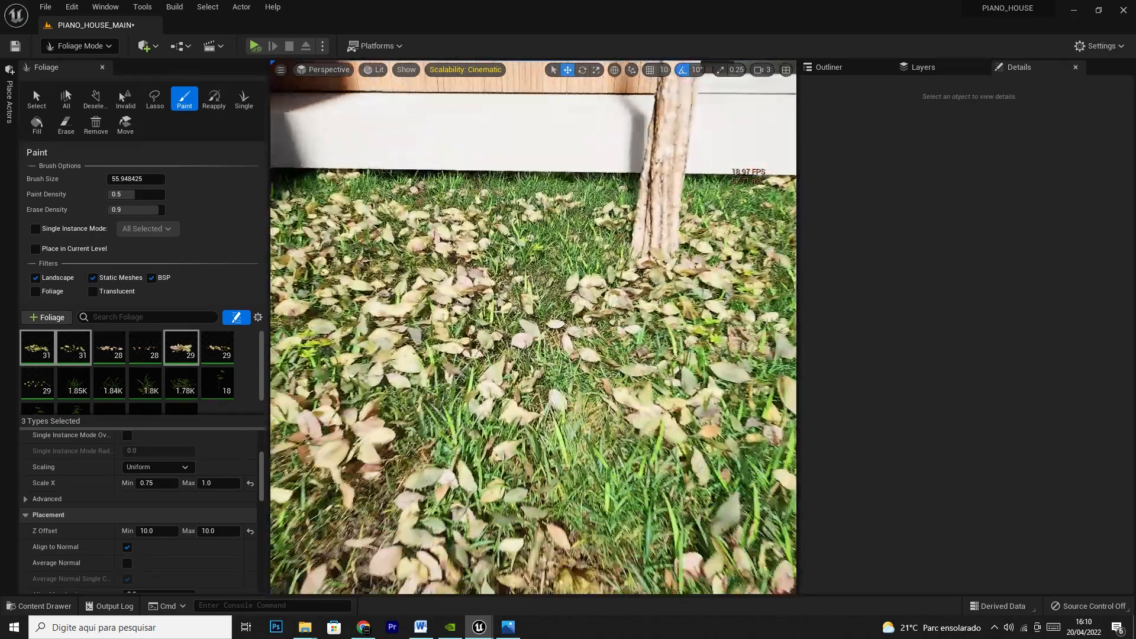
{"action": "key", "text": "w"}
{"action": "key", "text": "w"}
{"action": "key", "text": "s"}
{"action": "key", "text": "s"}
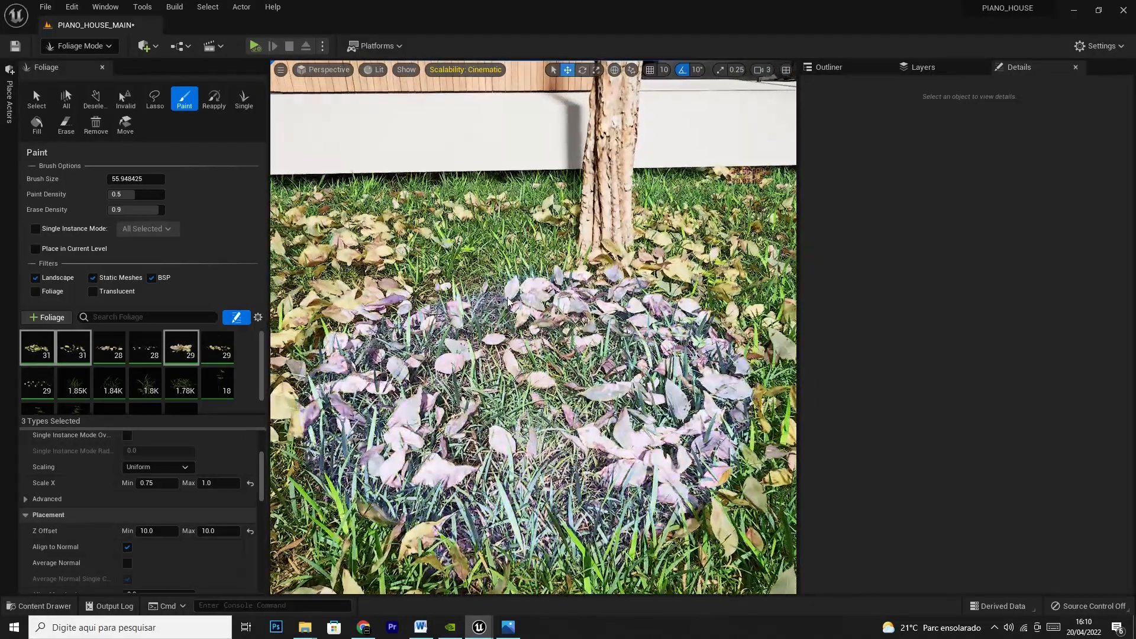
{"action": "key", "text": "bracketleft"}
{"action": "key", "text": "bracketleft"}
{"action": "key", "text": "bracketleft"}
{"action": "key", "text": "bracketleft"}
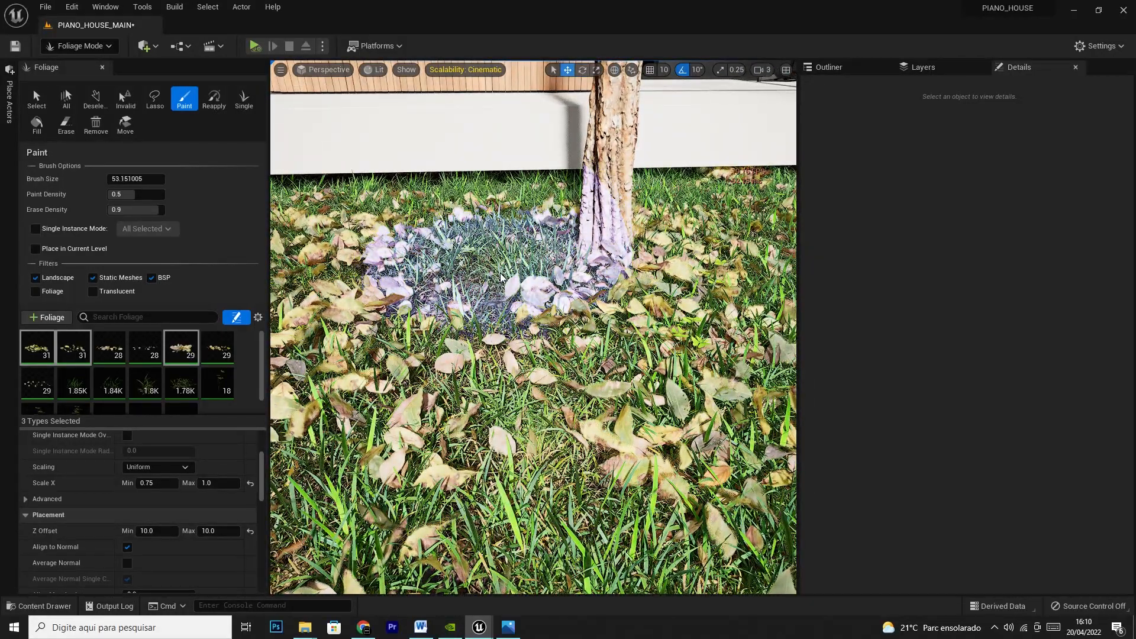
{"action": "key", "text": "bracketleft"}
{"action": "left_click_drag", "start_coordinate": [501, 280], "coordinate": [510, 276]}
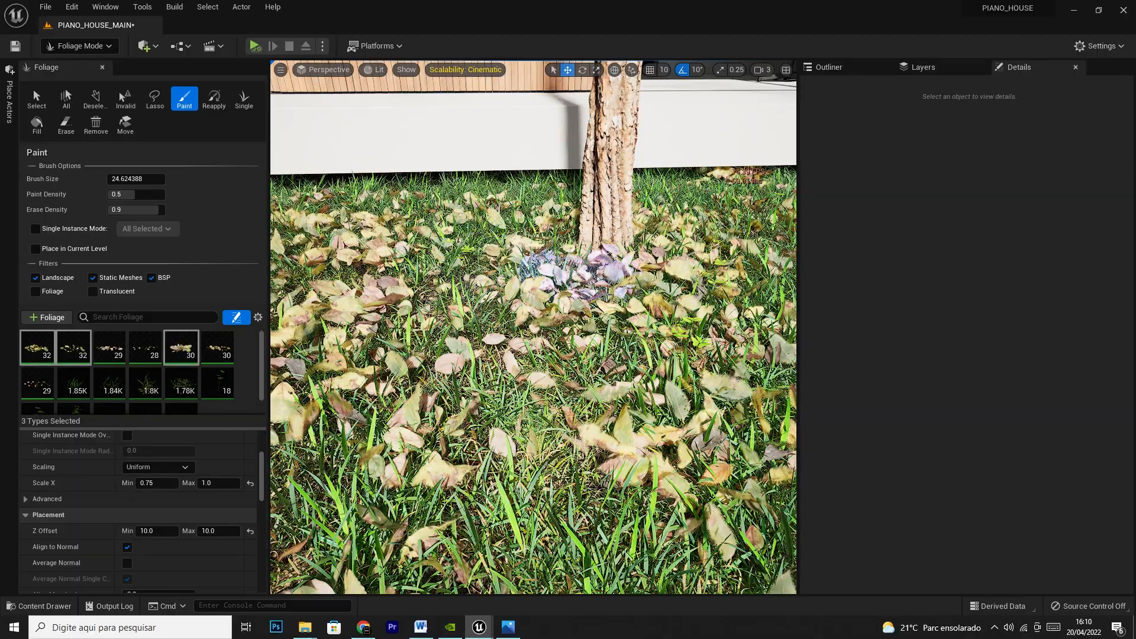
Enlarge the brush to about 65 and add leaves on the sparse grass between the tree and the deck
{"action": "mouse_move", "coordinate": [632, 285]}
{"action": "right_mouse_down"}
{"action": "mouse_move", "coordinate": [728, 302]}
{"action": "mouse_move", "coordinate": [656, 260]}
{"action": "mouse_move", "coordinate": [687, 290]}
{"action": "mouse_move", "coordinate": [615, 314]}
{"action": "mouse_move", "coordinate": [648, 323]}
{"action": "right_mouse_up"}
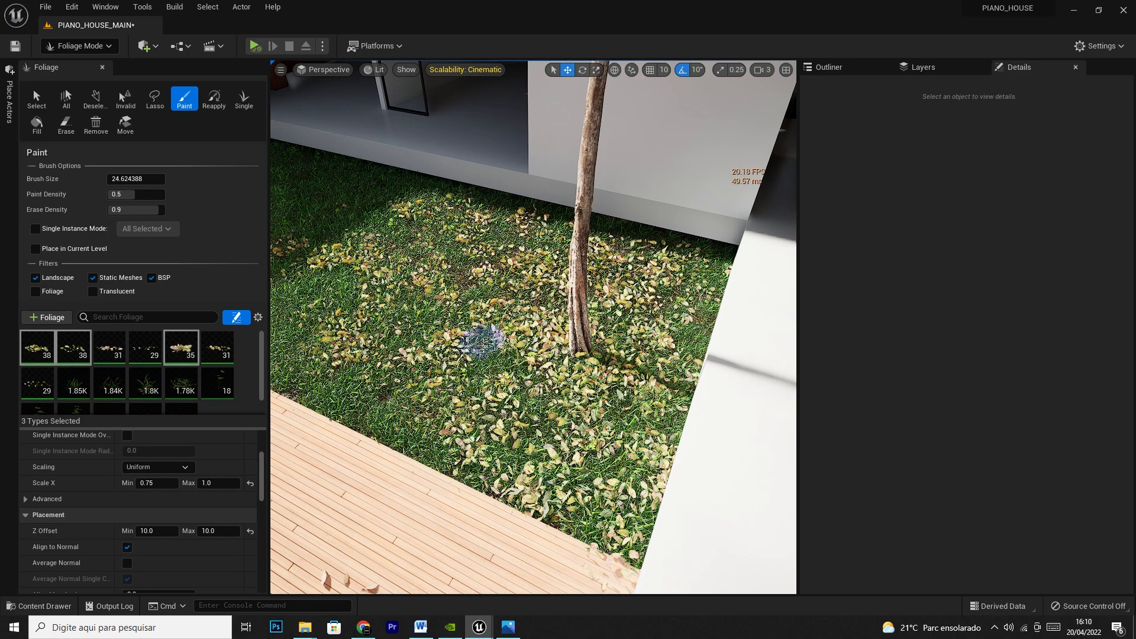
{"action": "key", "text": "bracketright"}
{"action": "key", "text": "bracketright"}
{"action": "key", "text": "bracketright"}
{"action": "key", "text": "bracketright"}
{"action": "key", "text": "bracketright"}
{"action": "key", "text": "bracketright"}
{"action": "key", "text": "bracketright"}
{"action": "key", "text": "bracketright"}
{"action": "key", "text": "bracketright"}
{"action": "key", "text": "bracketright"}
{"action": "key", "text": "bracketright"}
{"action": "key", "text": "bracketright"}
{"action": "key", "text": "bracketright"}
{"action": "key", "text": "bracketright"}
{"action": "key", "text": "bracketright"}
{"action": "key", "text": "bracketright"}
{"action": "key", "text": "bracketright"}
{"action": "key", "text": "bracketright"}
{"action": "key", "text": "bracketright"}
{"action": "key", "text": "bracketright"}
{"action": "left_click", "coordinate": [382, 379]}
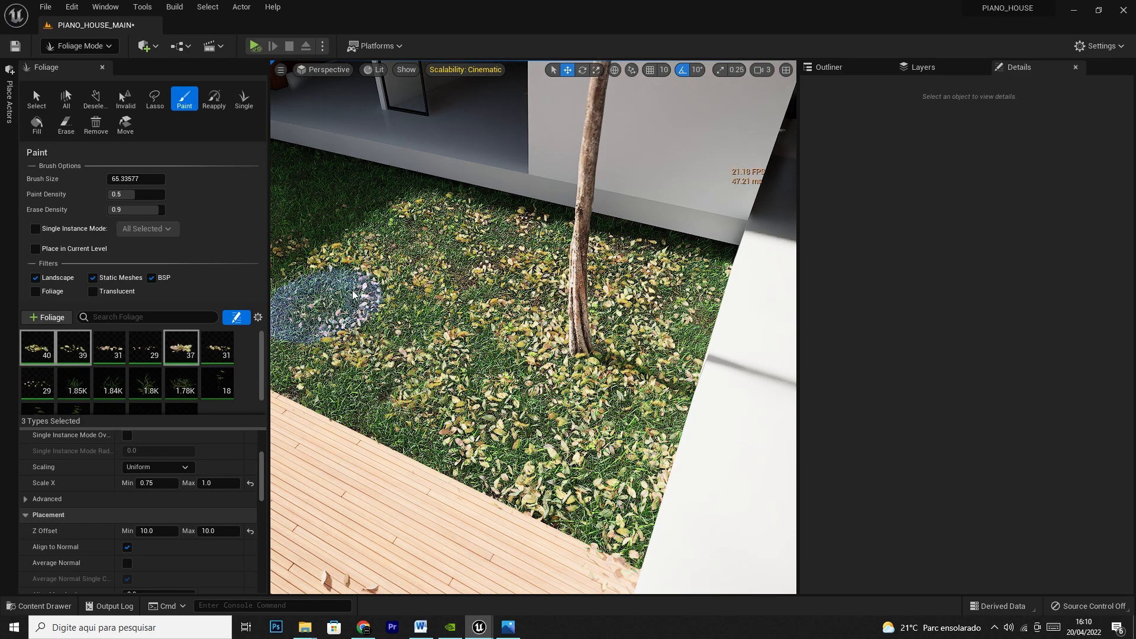
Enlarge the brush to about 129 and paint leaves toward the shaded corner of the lawn, undoing the last stroke
{"action": "right_click_drag", "start_coordinate": [367, 285], "coordinate": [278, 213]}
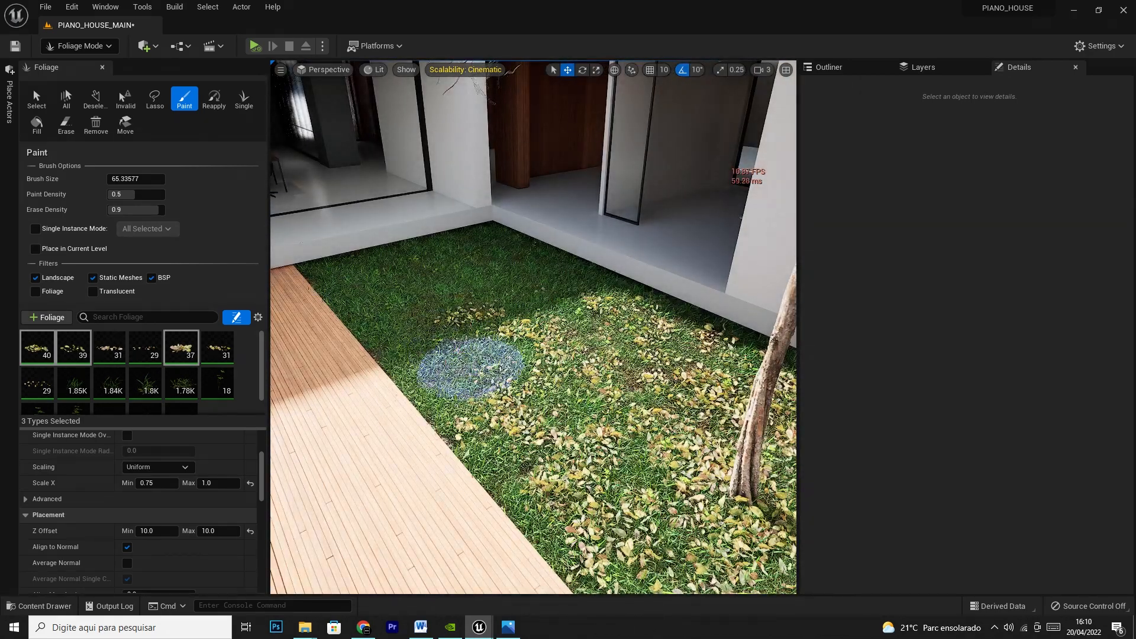
{"action": "key", "text": "bracketright"}
{"action": "key", "text": "bracketright"}
{"action": "key", "text": "bracketright"}
{"action": "key", "text": "bracketright"}
{"action": "key", "text": "bracketright"}
{"action": "key", "text": "bracketright"}
{"action": "key", "text": "bracketright"}
{"action": "key", "text": "bracketright"}
{"action": "key", "text": "bracketright"}
{"action": "key", "text": "bracketright"}
{"action": "key", "text": "bracketright"}
{"action": "key", "text": "bracketright"}
{"action": "key", "text": "bracketright"}
{"action": "key", "text": "bracketright"}
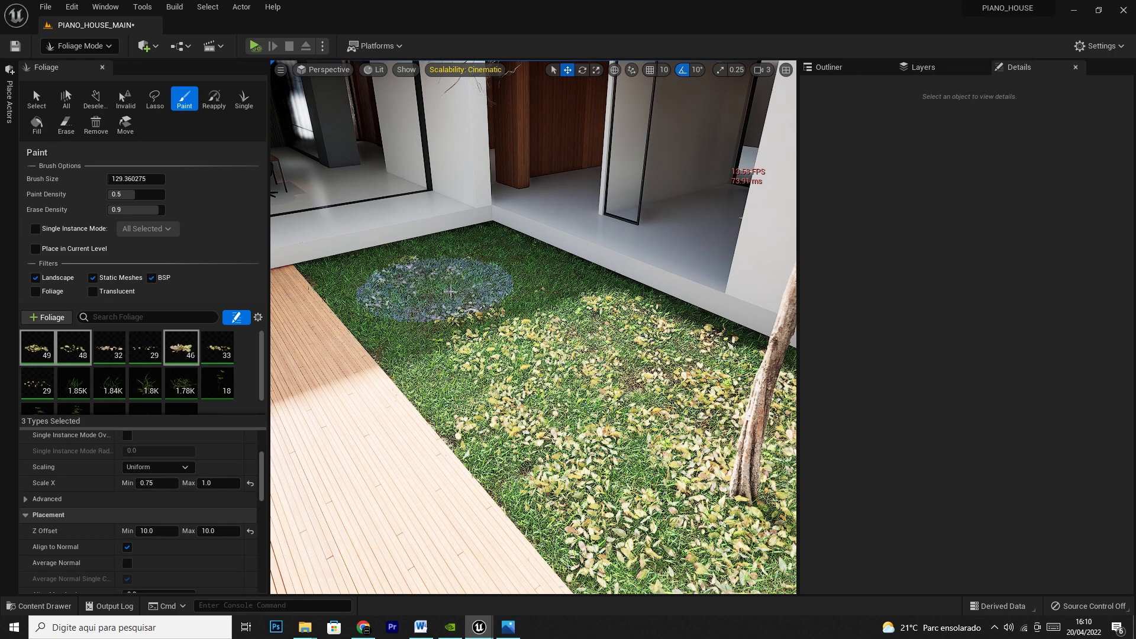
{"action": "key", "text": "ctrl+z"}
Set Paint Density to 0.1 and scatter sparse leaves over the shaded grass, undoing one excess stroke
{"action": "left_click", "coordinate": [133, 196]}
{"action": "type", "text": "0.1"}
{"action": "key", "text": "Return"}
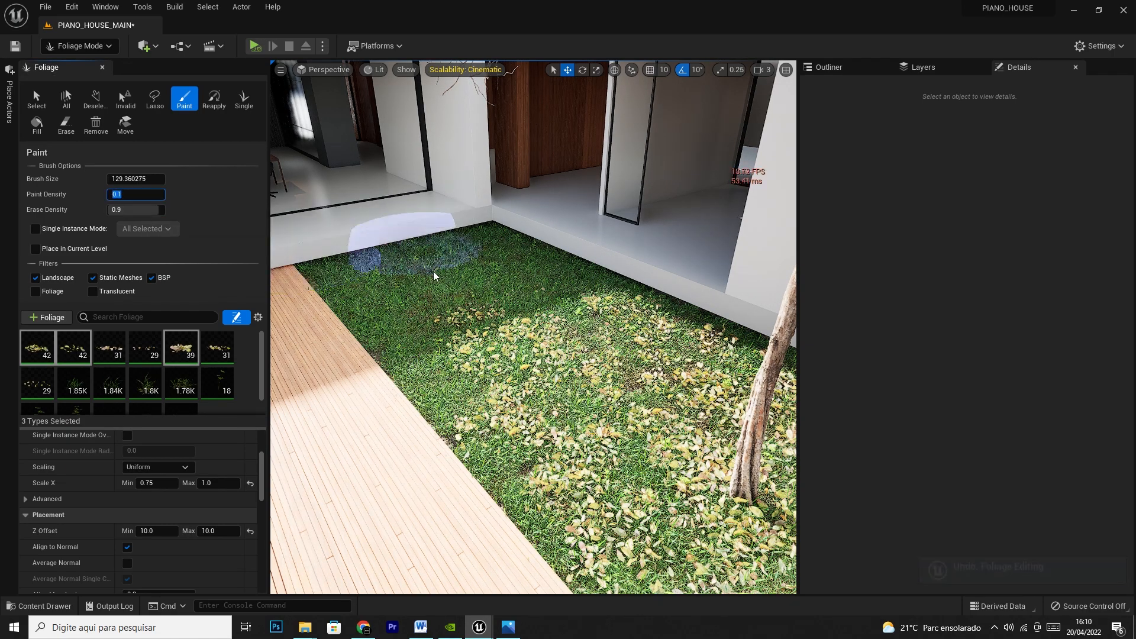
{"action": "left_click", "coordinate": [453, 308]}
{"action": "left_click", "coordinate": [406, 294]}
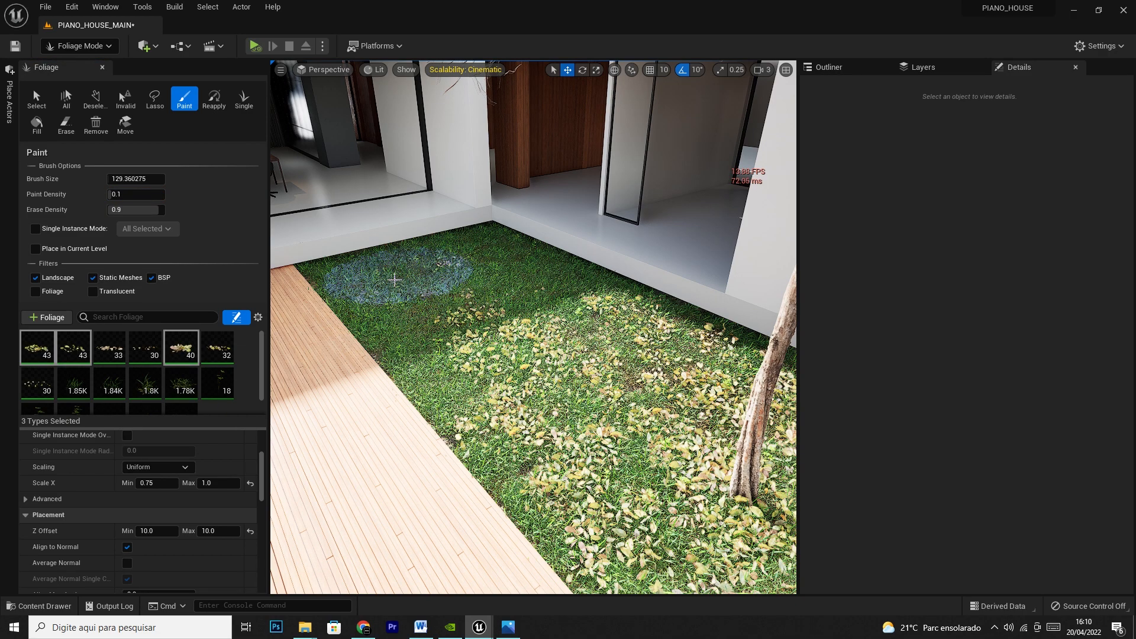
{"action": "mouse_move", "coordinate": [397, 282]}
{"action": "left_mouse_down"}
{"action": "mouse_move", "coordinate": [406, 304]}
{"action": "mouse_move", "coordinate": [477, 310]}
{"action": "mouse_move", "coordinate": [507, 284]}
{"action": "mouse_move", "coordinate": [503, 266]}
{"action": "mouse_move", "coordinate": [456, 261]}
{"action": "mouse_move", "coordinate": [452, 249]}
{"action": "mouse_move", "coordinate": [472, 248]}
{"action": "mouse_move", "coordinate": [481, 274]}
{"action": "left_mouse_up"}
{"action": "key", "text": "ctrl+z"}
{"action": "left_click_drag", "start_coordinate": [391, 287], "coordinate": [450, 294]}
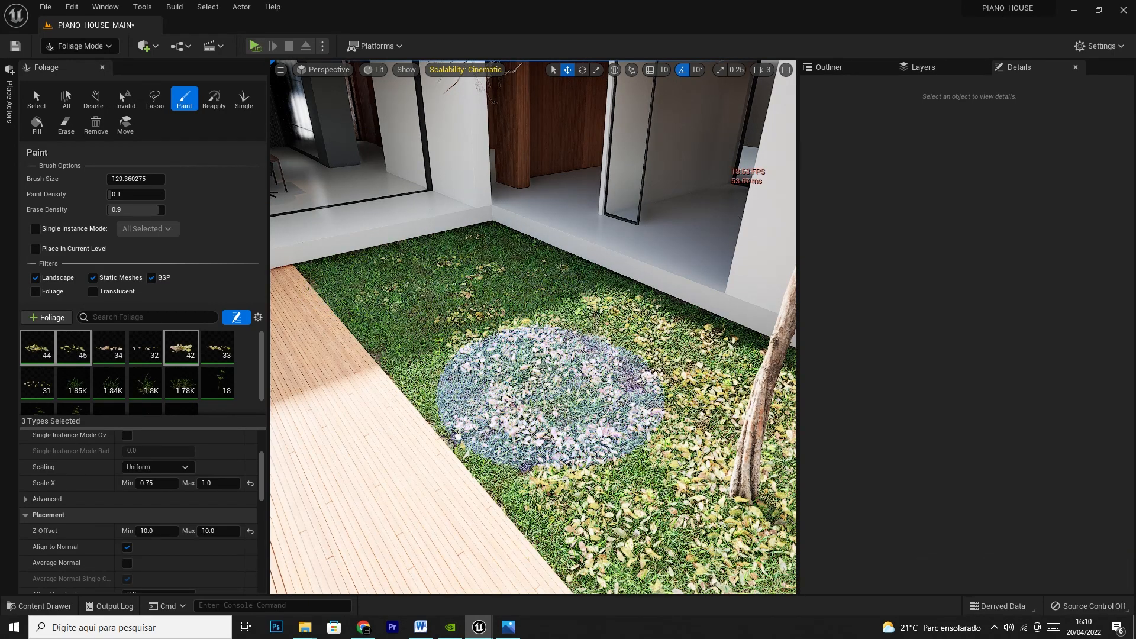
Erase leaves from the sunlit lawn near the tree, reducing the brush size to about 70 for the finer strokes
{"action": "key", "text": "shift"}
{"action": "mouse_move", "coordinate": [635, 342]}
{"action": "left_mouse_down", "text": "shift"}
{"action": "mouse_move", "coordinate": [663, 473]}
{"action": "mouse_move", "coordinate": [647, 484]}
{"action": "left_mouse_up", "text": "shift"}
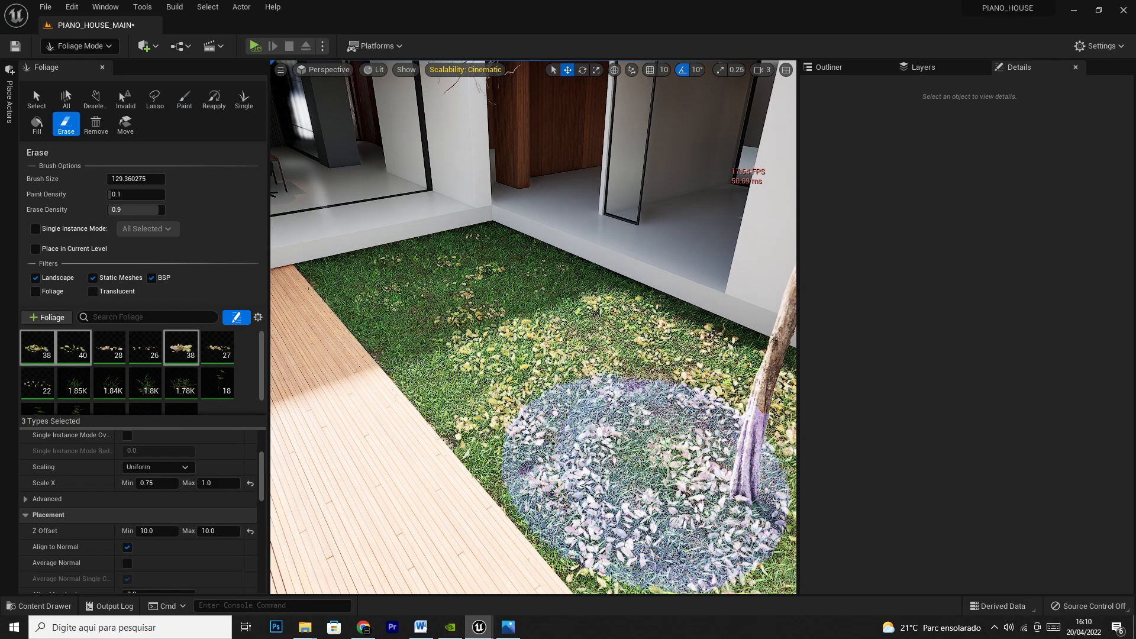
{"action": "key", "text": "bracketleft"}
{"action": "key", "text": "bracketleft"}
{"action": "key", "text": "bracketleft"}
{"action": "key", "text": "bracketleft"}
{"action": "key", "text": "bracketleft"}
{"action": "key", "text": "bracketleft"}
{"action": "key", "text": "bracketleft"}
{"action": "key", "text": "bracketleft"}
{"action": "key", "text": "bracketleft"}
{"action": "key", "text": "bracketleft"}
{"action": "key", "text": "bracketleft"}
{"action": "key", "text": "bracketleft"}
{"action": "mouse_move", "coordinate": [514, 349]}
{"action": "left_mouse_down", "text": "shift"}
{"action": "mouse_move", "coordinate": [533, 332]}
{"action": "mouse_move", "coordinate": [578, 352]}
{"action": "mouse_move", "coordinate": [591, 322]}
{"action": "mouse_move", "coordinate": [568, 319]}
{"action": "left_mouse_up", "text": "shift"}
Set Erase Density to 0.5 and thin out the leaves across the middle of the lawn
{"action": "left_click", "coordinate": [120, 213]}
{"action": "type", "text": "0.5"}
{"action": "key", "text": "Return"}
{"action": "mouse_move", "coordinate": [506, 327]}
{"action": "left_mouse_down", "text": "shift"}
{"action": "mouse_move", "coordinate": [533, 329]}
{"action": "mouse_move", "coordinate": [532, 342]}
{"action": "mouse_move", "coordinate": [481, 342]}
{"action": "mouse_move", "coordinate": [497, 425]}
{"action": "mouse_move", "coordinate": [642, 329]}
{"action": "mouse_move", "coordinate": [680, 385]}
{"action": "left_mouse_up", "text": "shift"}
Paint more leaves on the grass around the foot of the tree and reduce the brush size to about 31
{"action": "right_click_drag", "start_coordinate": [707, 449], "coordinate": [786, 438]}
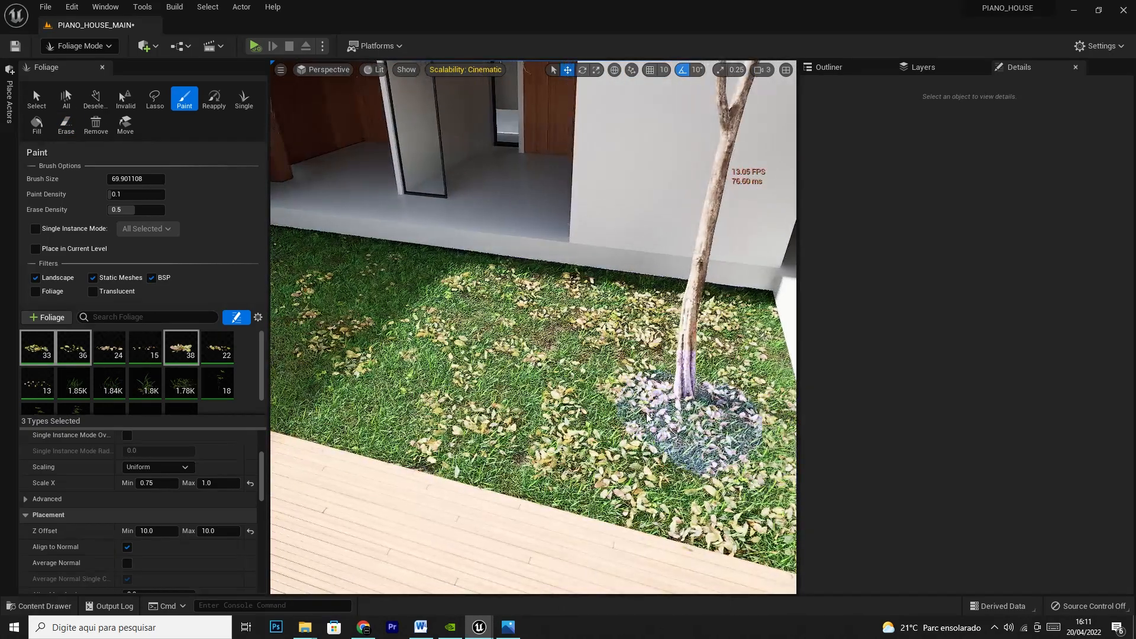
{"action": "left_click_drag", "start_coordinate": [626, 409], "coordinate": [630, 404]}
{"action": "left_click", "coordinate": [629, 399]}
{"action": "key", "text": "bracketleft"}
{"action": "key", "text": "bracketleft"}
{"action": "key", "text": "bracketleft"}
{"action": "key", "text": "bracketleft"}
{"action": "key", "text": "bracketleft"}
{"action": "key", "text": "bracketleft"}
{"action": "key", "text": "bracketleft"}
{"action": "key", "text": "bracketleft"}
{"action": "key", "text": "bracketleft"}
{"action": "key", "text": "bracketleft"}
{"action": "key", "text": "bracketleft"}
{"action": "key", "text": "bracketleft"}
{"action": "key", "text": "bracketleft"}
{"action": "key", "text": "bracketleft"}
{"action": "key", "text": "bracketleft"}
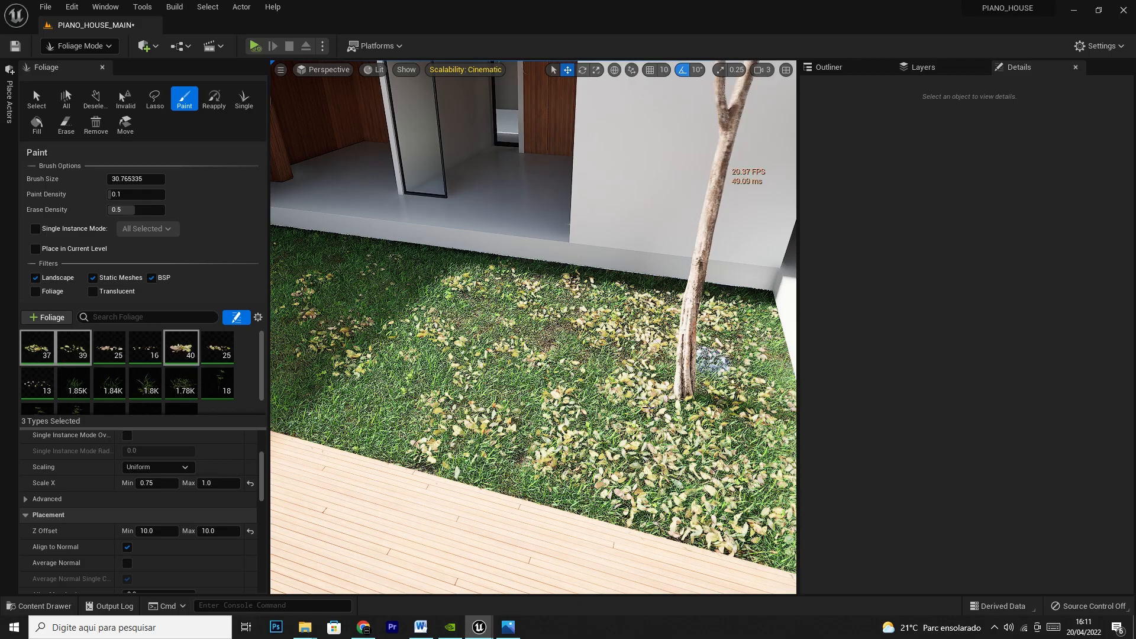
{"action": "right_click_drag", "start_coordinate": [609, 394], "coordinate": [716, 346]}
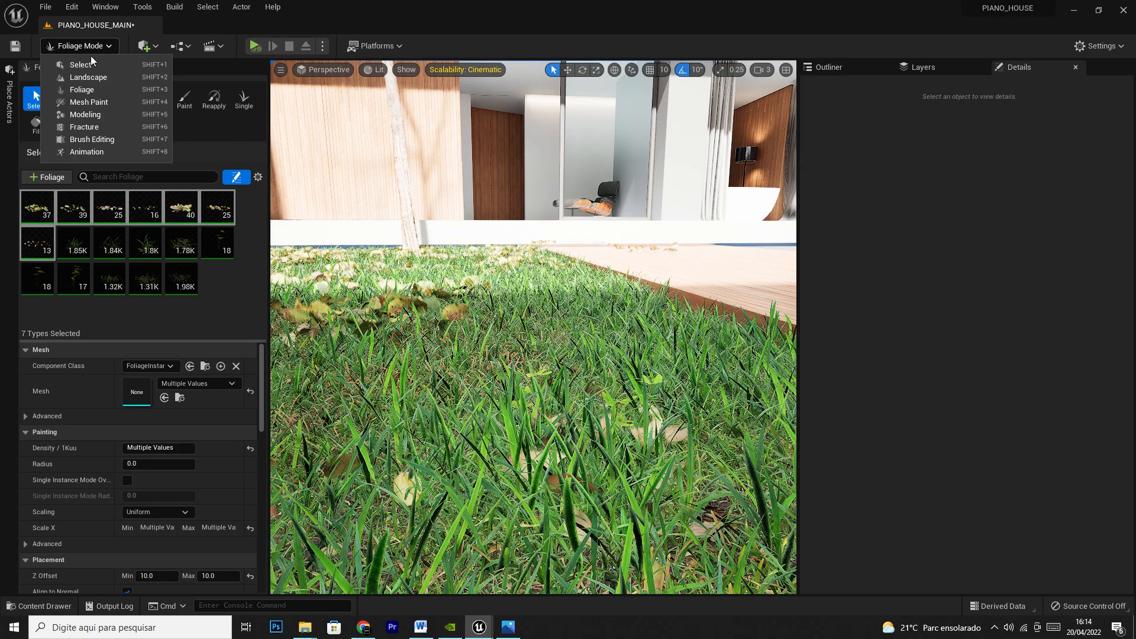
Leave foliage painting for Select mode and look over the leaf distribution across the whole courtyard lawn
{"action": "left_click", "coordinate": [88, 64]}
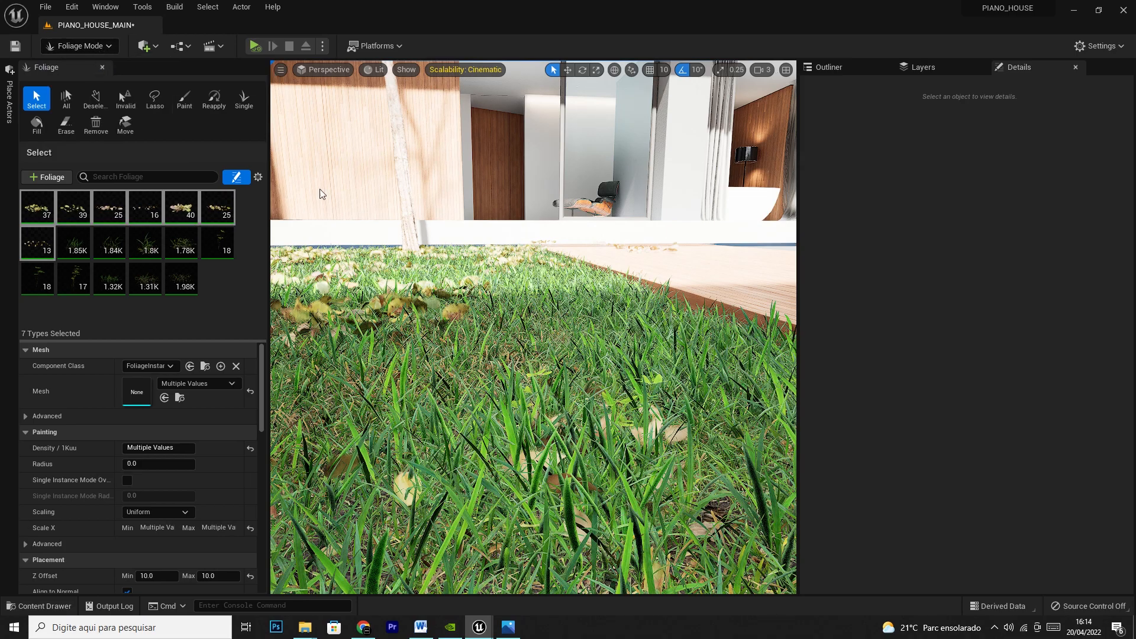
{"action": "right_click_drag", "start_coordinate": [447, 328], "coordinate": [355, 342]}
{"action": "middle_click_drag", "start_coordinate": [354, 342], "coordinate": [267, 346]}
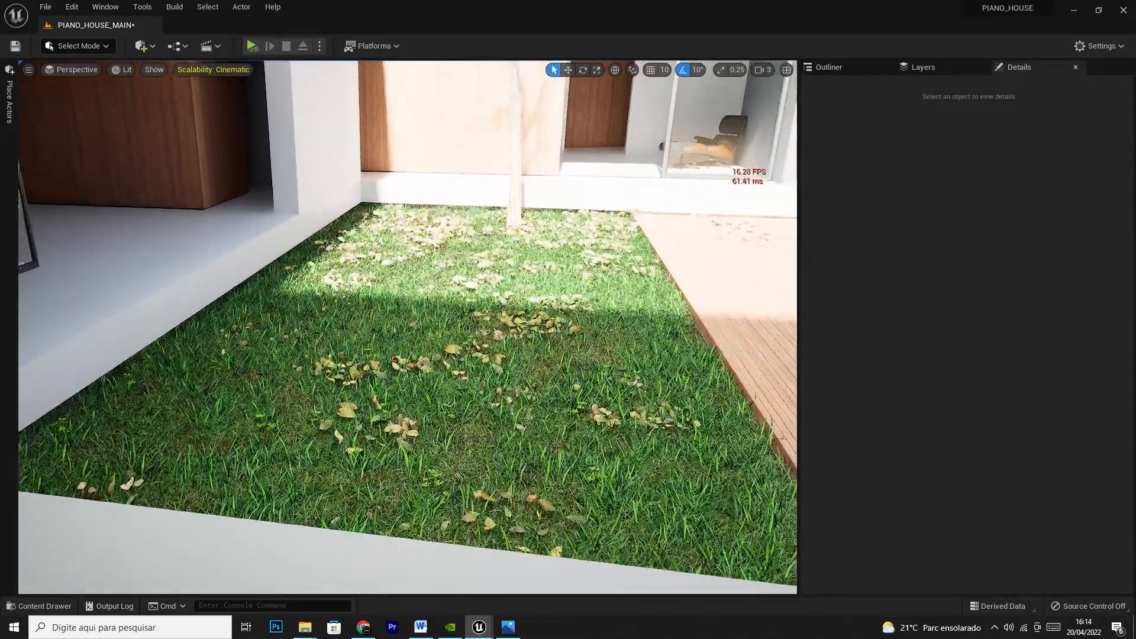
{"action": "right_click_drag", "start_coordinate": [407, 326], "coordinate": [414, 467]}
{"action": "key", "text": "w"}
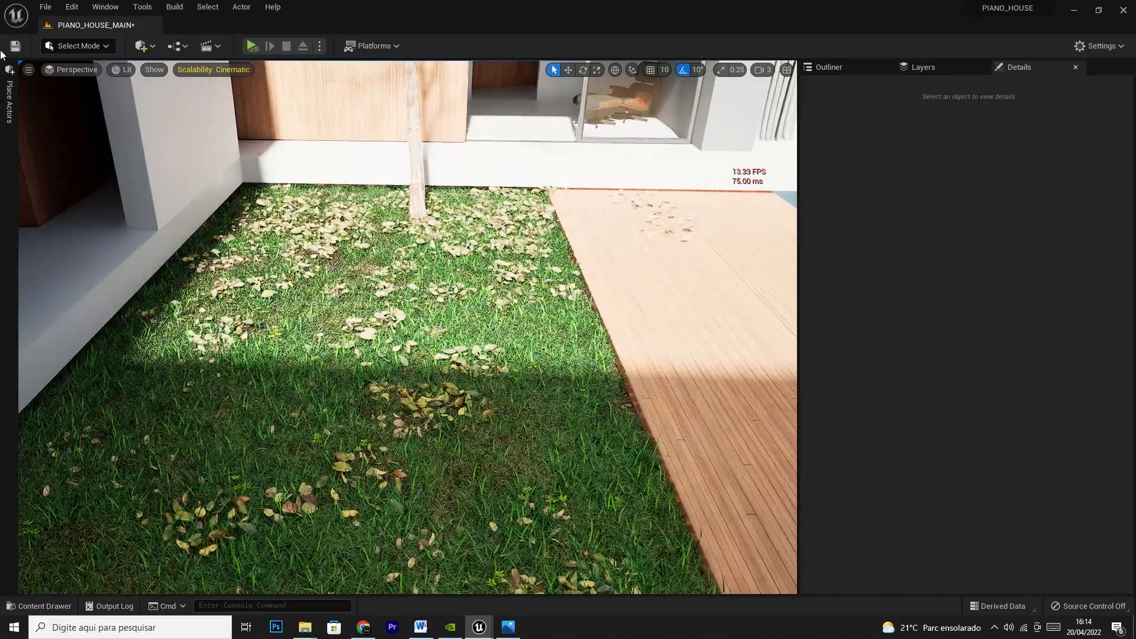
Set the viewport's Screen Percentage to 130 and leave no object selected
{"action": "left_click", "coordinate": [28, 71]}
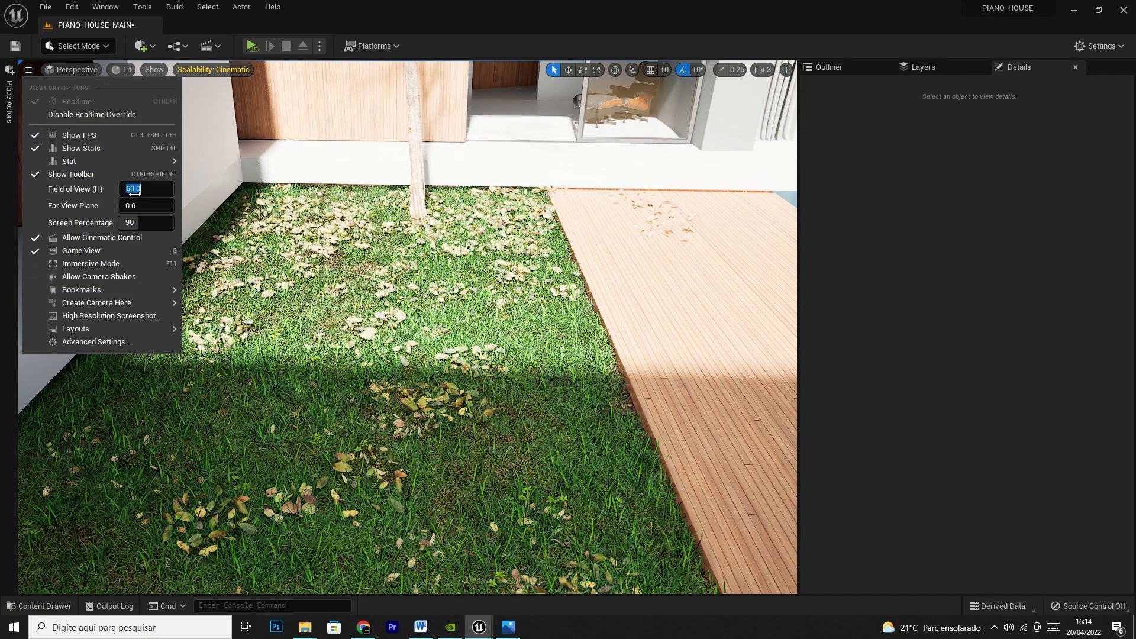
{"action": "left_click", "coordinate": [130, 222]}
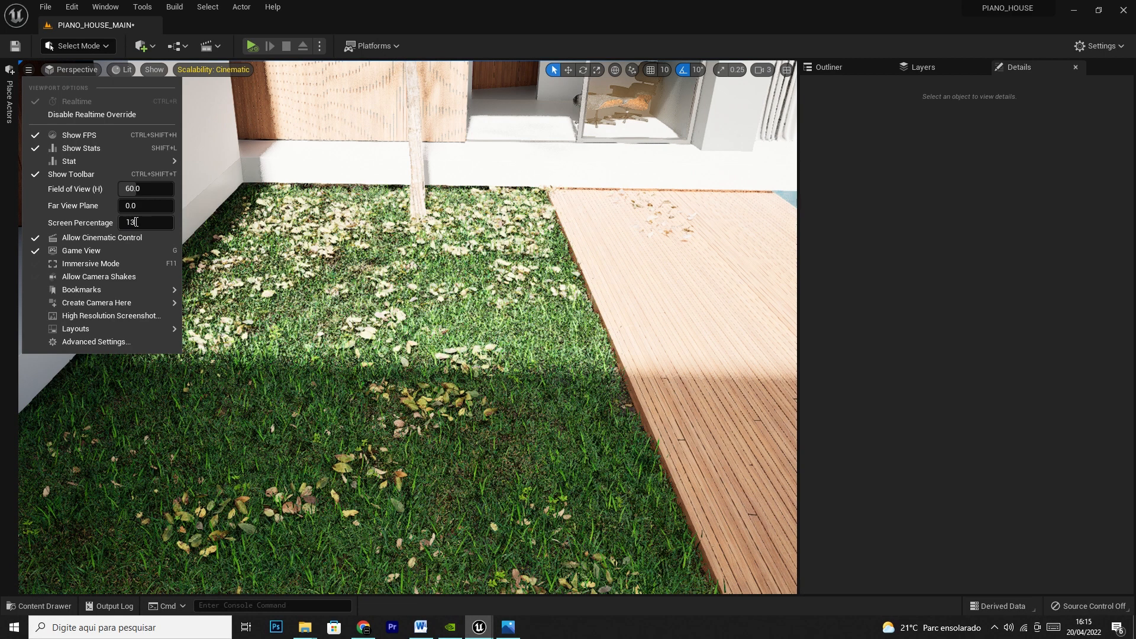
{"action": "key", "text": "Return"}
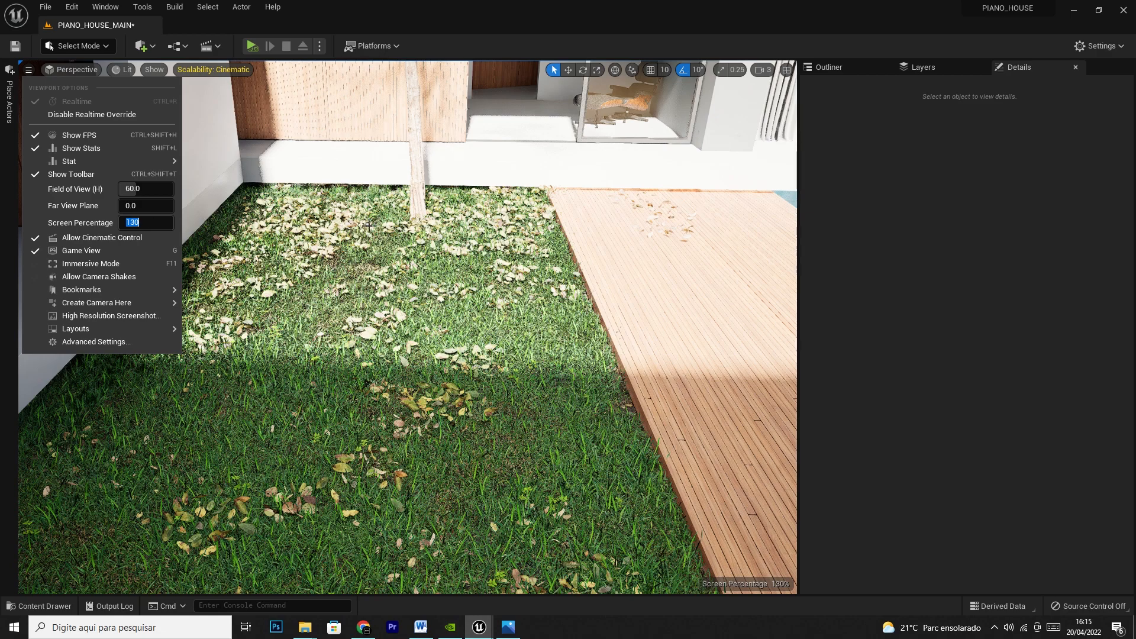
{"action": "left_click", "coordinate": [535, 129]}
{"action": "left_click", "coordinate": [543, 226]}
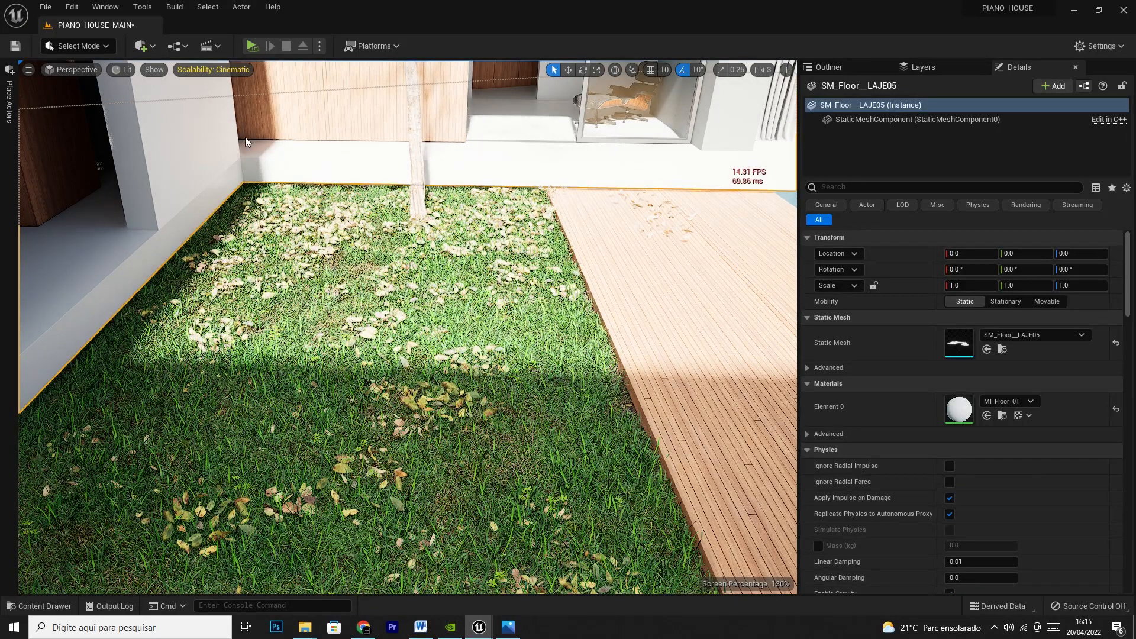
{"action": "right_click_drag", "start_coordinate": [669, 355], "coordinate": [670, 118]}
{"action": "key", "text": "Escape"}
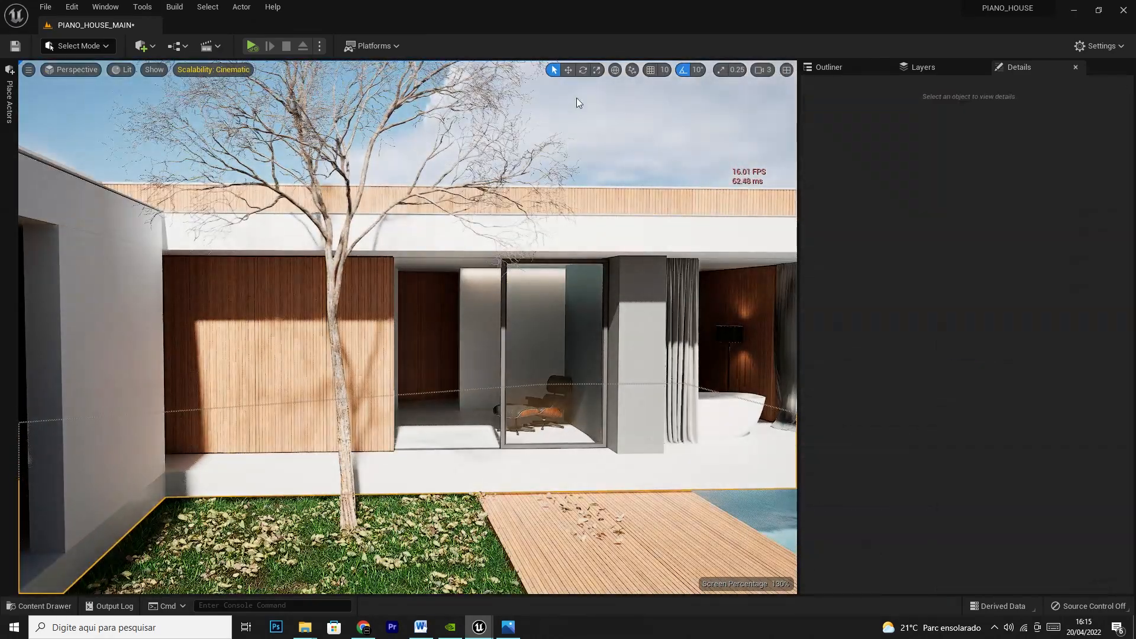
Examine the fallen leaves and grass up close around the tree trunk and across the lawn from the deck
{"action": "right_click_drag", "start_coordinate": [408, 266], "coordinate": [627, 536]}
{"action": "key", "text": "d"}
{"action": "key", "text": "w"}
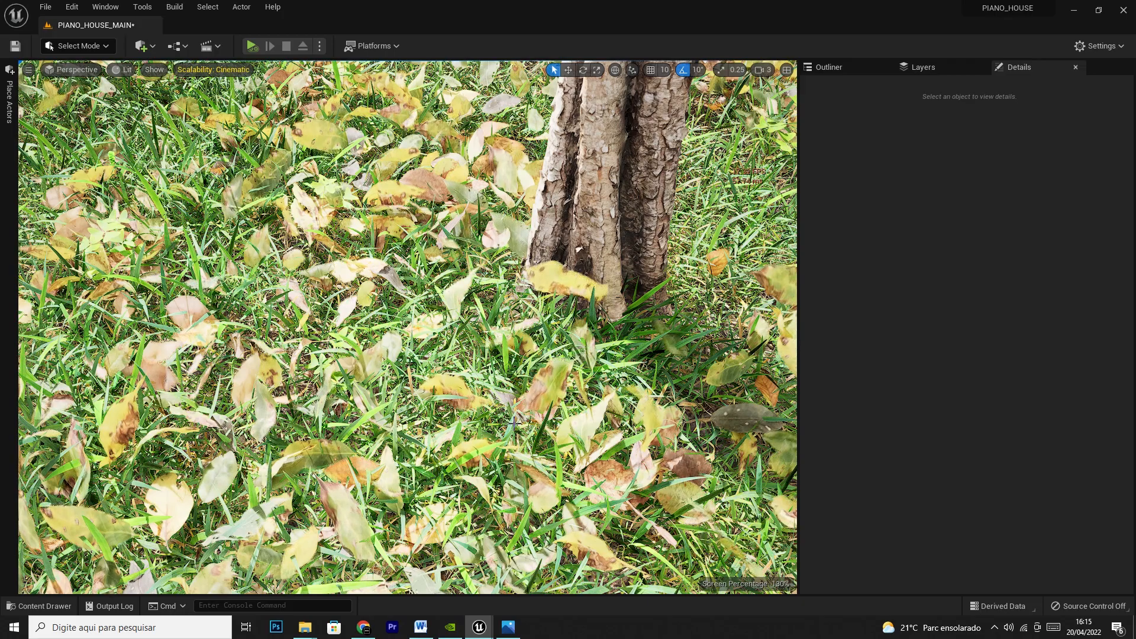
{"action": "middle_click_drag", "start_coordinate": [564, 332], "coordinate": [615, 266]}
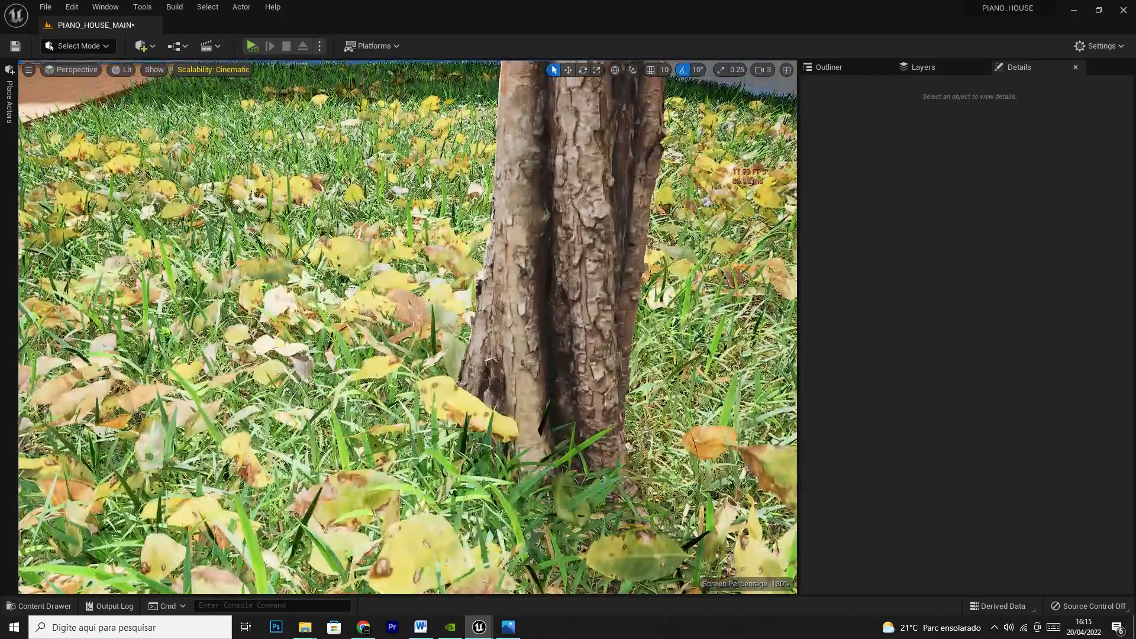
{"action": "right_click_drag", "start_coordinate": [568, 319], "coordinate": [603, 272]}
{"action": "right_click_drag", "start_coordinate": [439, 302], "coordinate": [479, 272]}
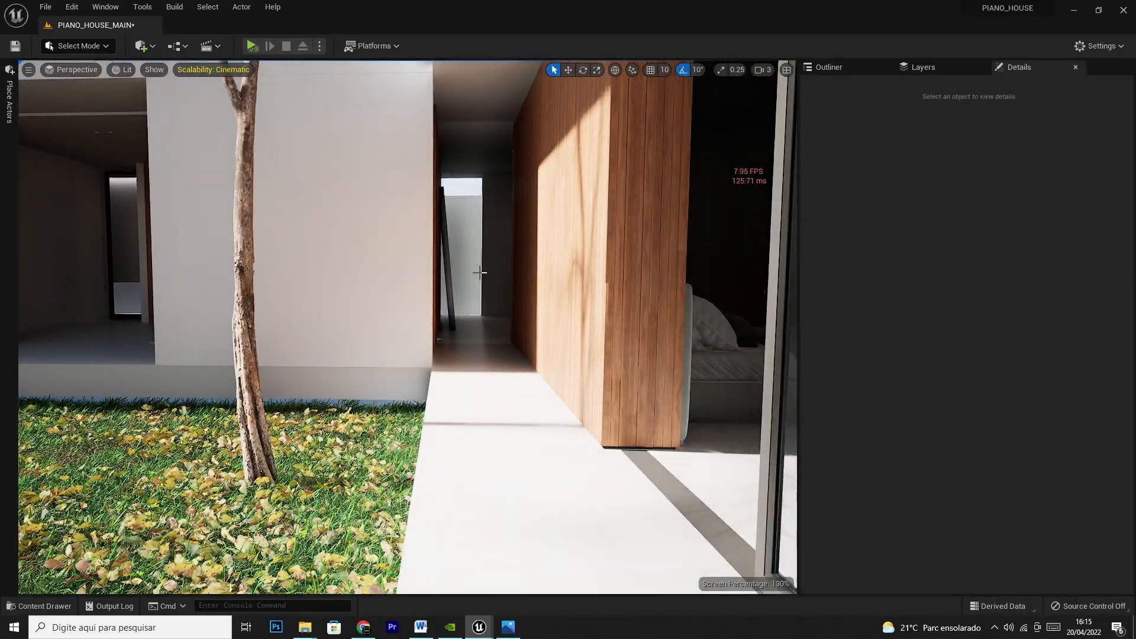
{"action": "left_click", "coordinate": [78, 69]}
{"action": "right_click_drag", "start_coordinate": [414, 284], "coordinate": [218, 337]}
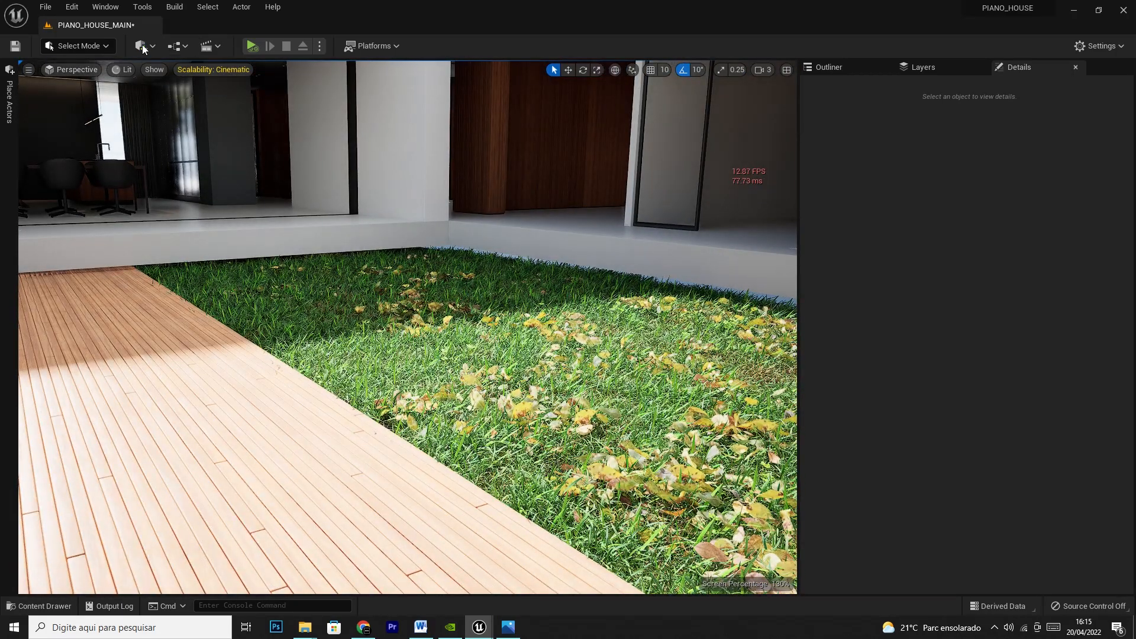
{"action": "right_click_drag", "start_coordinate": [389, 386], "coordinate": [534, 374]}
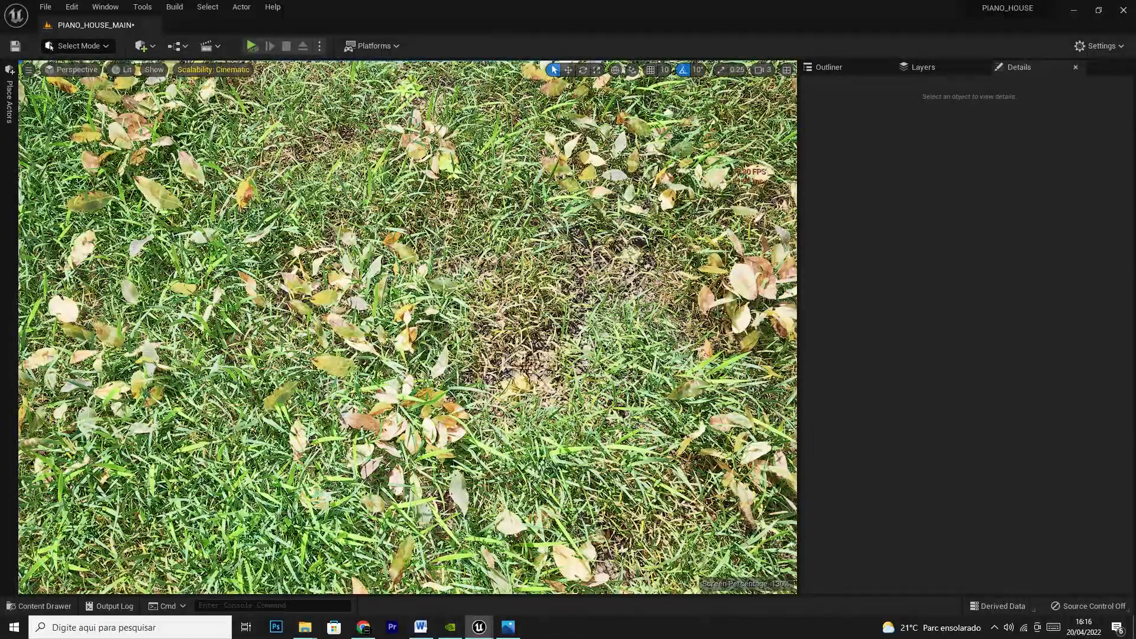
Select the courtyard's ground mesh and check how the soil shows through between the grass blades
{"action": "left_click", "coordinate": [534, 374]}
{"action": "right_click_drag", "start_coordinate": [226, 478], "coordinate": [290, 509]}
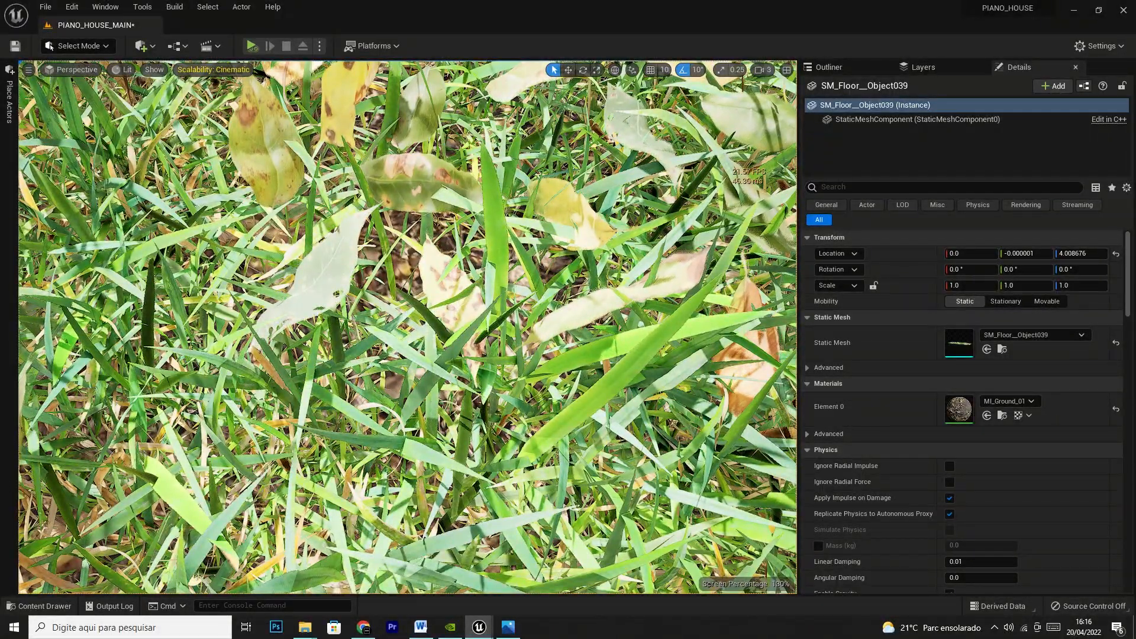
{"action": "key", "text": "s"}
{"action": "right_click_drag", "start_coordinate": [290, 509], "coordinate": [278, 408]}
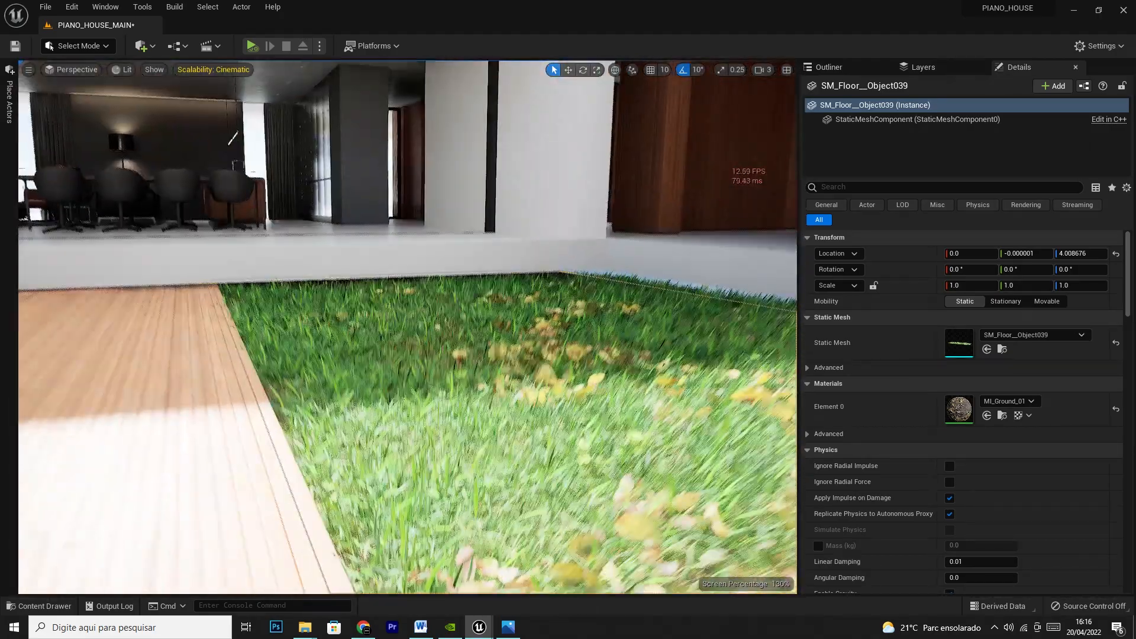
{"action": "right_click_drag", "start_coordinate": [408, 327], "coordinate": [615, 293]}
{"action": "right_click_drag", "start_coordinate": [213, 440], "coordinate": [260, 440]}
Raise the ground mesh under the lawn vertically to a Z location of 6.49571
{"action": "key", "text": "f"}
{"action": "key", "text": "w"}
{"action": "scroll", "coordinate": [213, 440], "scroll_direction": "down", "scroll_amount": 10}
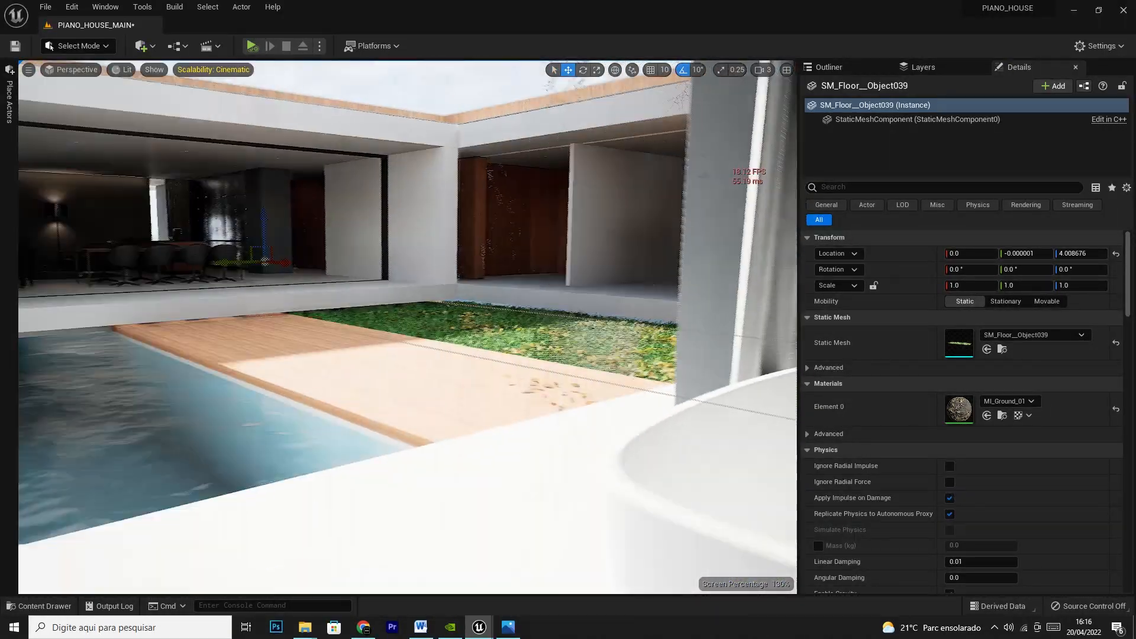
{"action": "right_click_drag", "start_coordinate": [213, 440], "coordinate": [216, 429]}
{"action": "key", "text": "d"}
{"action": "key", "text": "w"}
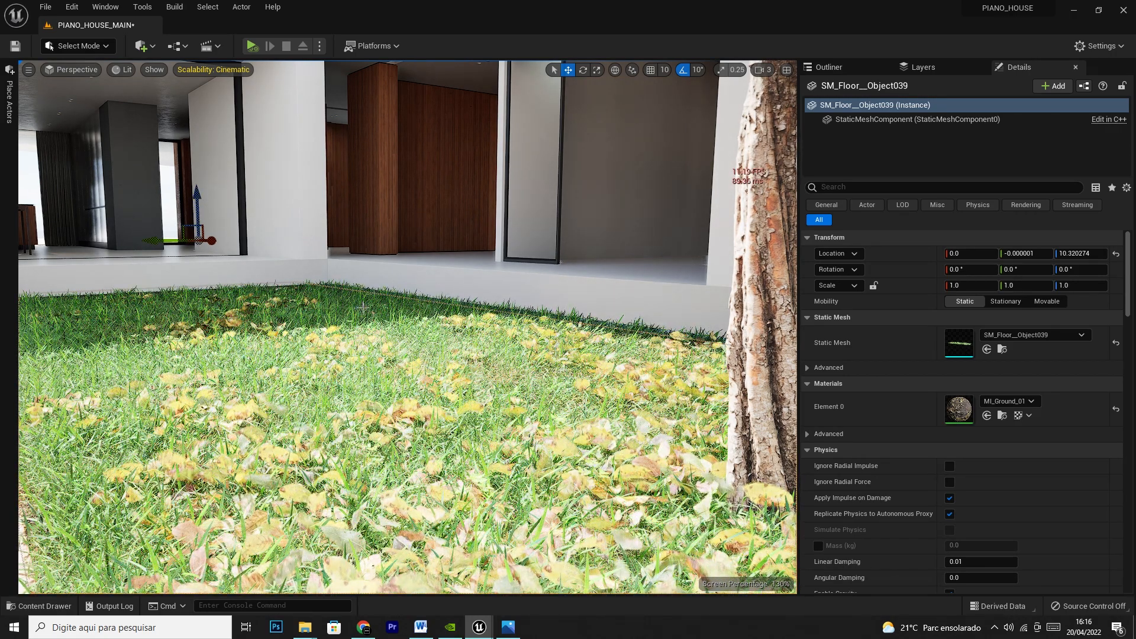
{"action": "right_click_drag", "start_coordinate": [555, 349], "coordinate": [579, 399]}
{"action": "right_click_drag", "start_coordinate": [363, 257], "coordinate": [310, 245]}
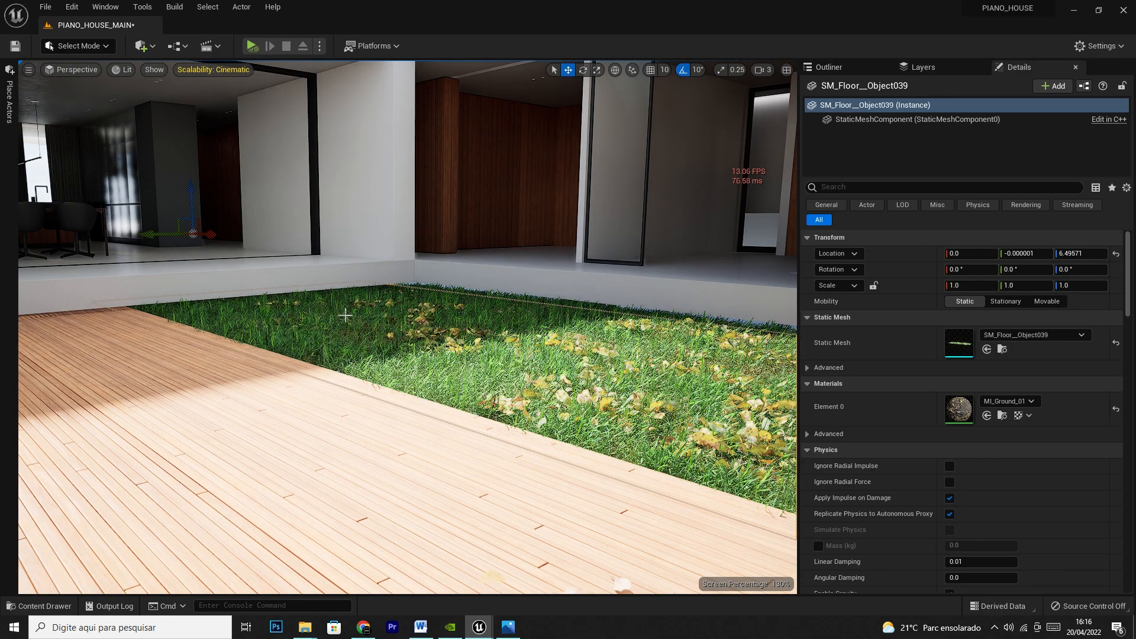
Temporarily hide SunSky to examine the lawn and leaves without direct sunlight, and show it again
{"action": "right_click_drag", "start_coordinate": [409, 325], "coordinate": [603, 320]}
{"action": "left_click", "coordinate": [847, 72]}
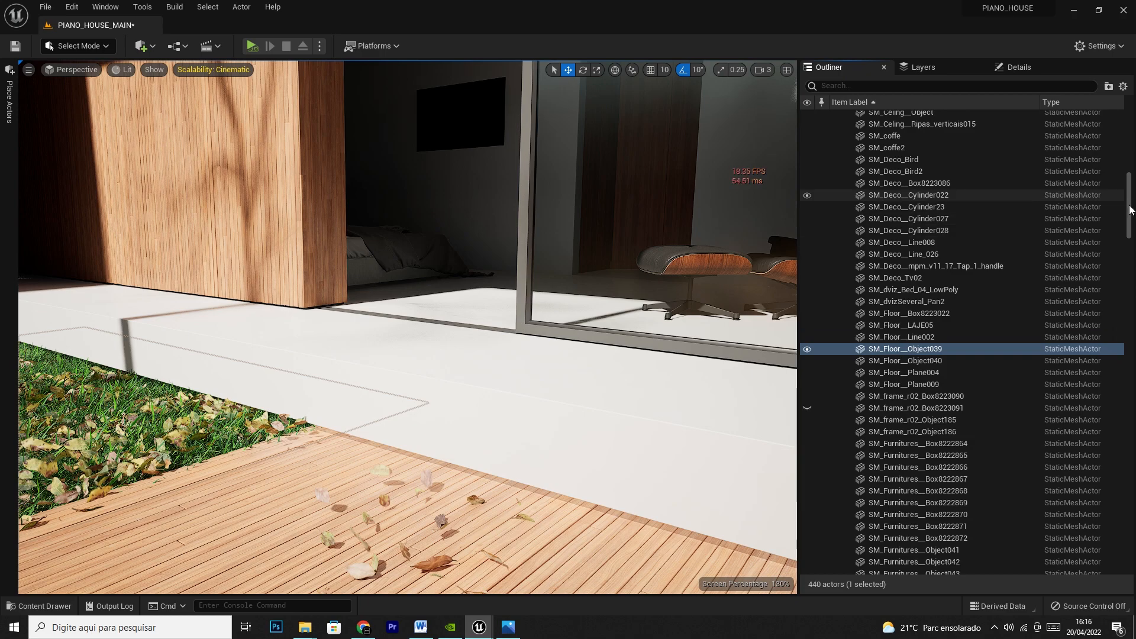
{"action": "left_click_drag", "start_coordinate": [1128, 196], "coordinate": [1133, 78]}
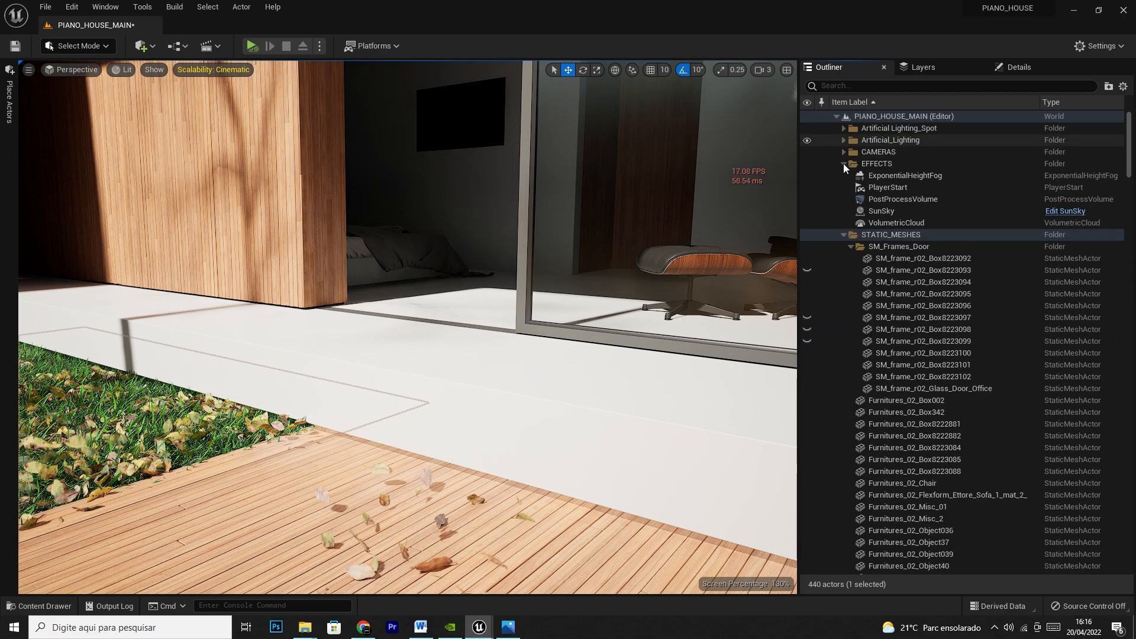
{"action": "left_click", "coordinate": [876, 212]}
{"action": "left_click", "coordinate": [807, 211]}
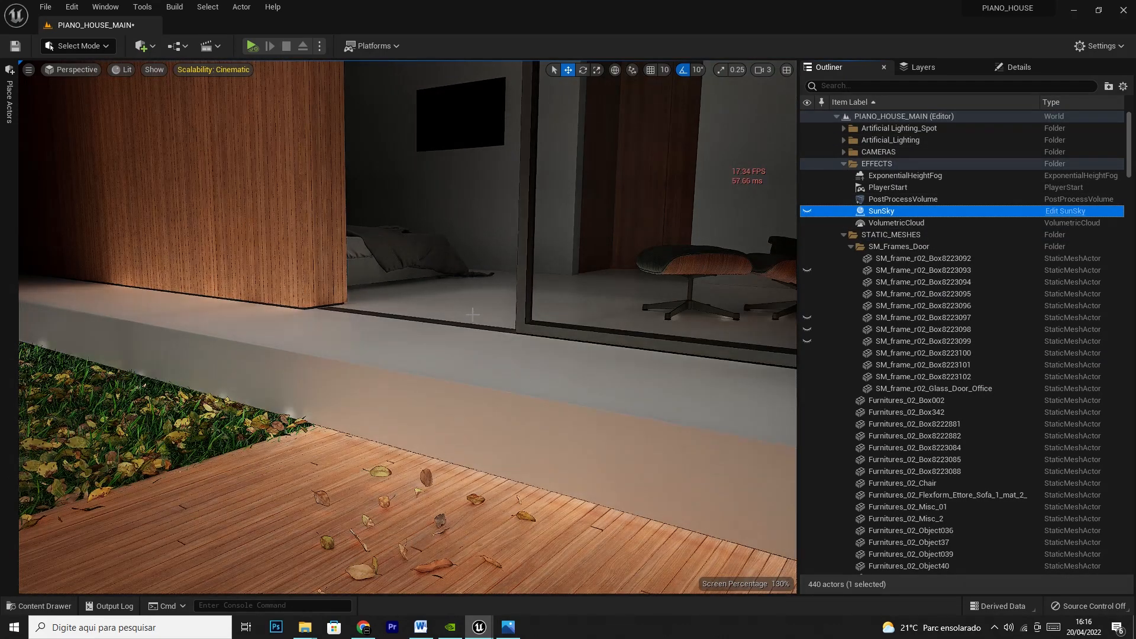
{"action": "right_click_drag", "start_coordinate": [311, 406], "coordinate": [71, 402]}
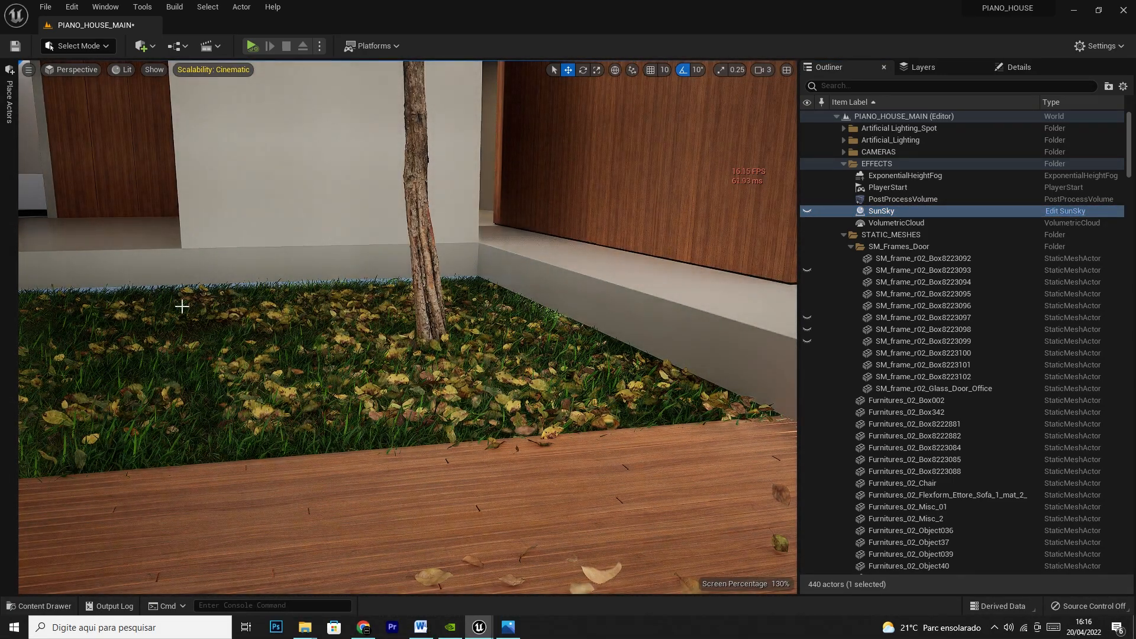
{"action": "right_click_drag", "start_coordinate": [517, 296], "coordinate": [639, 328]}
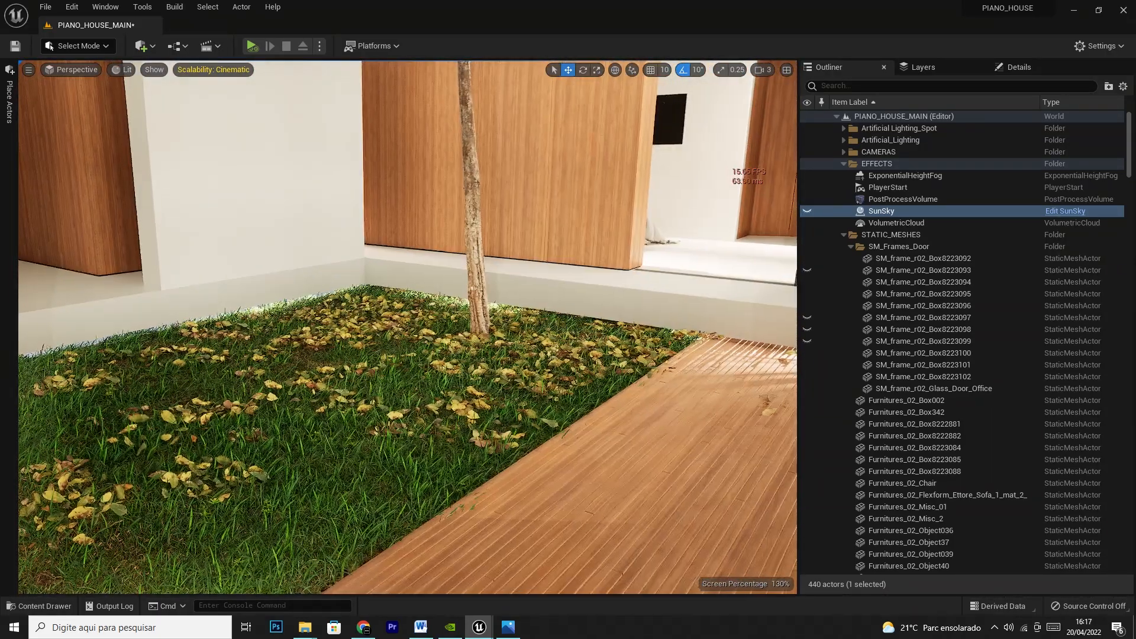
{"action": "left_click", "coordinate": [805, 211]}
{"action": "mouse_move", "coordinate": [407, 327]}
{"action": "right_mouse_down"}
{"action": "mouse_move", "coordinate": [266, 350]}
{"action": "mouse_move", "coordinate": [414, 352]}
{"action": "mouse_move", "coordinate": [449, 307]}
{"action": "mouse_move", "coordinate": [343, 317]}
{"action": "mouse_move", "coordinate": [450, 319]}
{"action": "mouse_move", "coordinate": [397, 314]}
{"action": "right_mouse_up"}
{"action": "right_click_drag", "start_coordinate": [553, 383], "coordinate": [506, 314]}
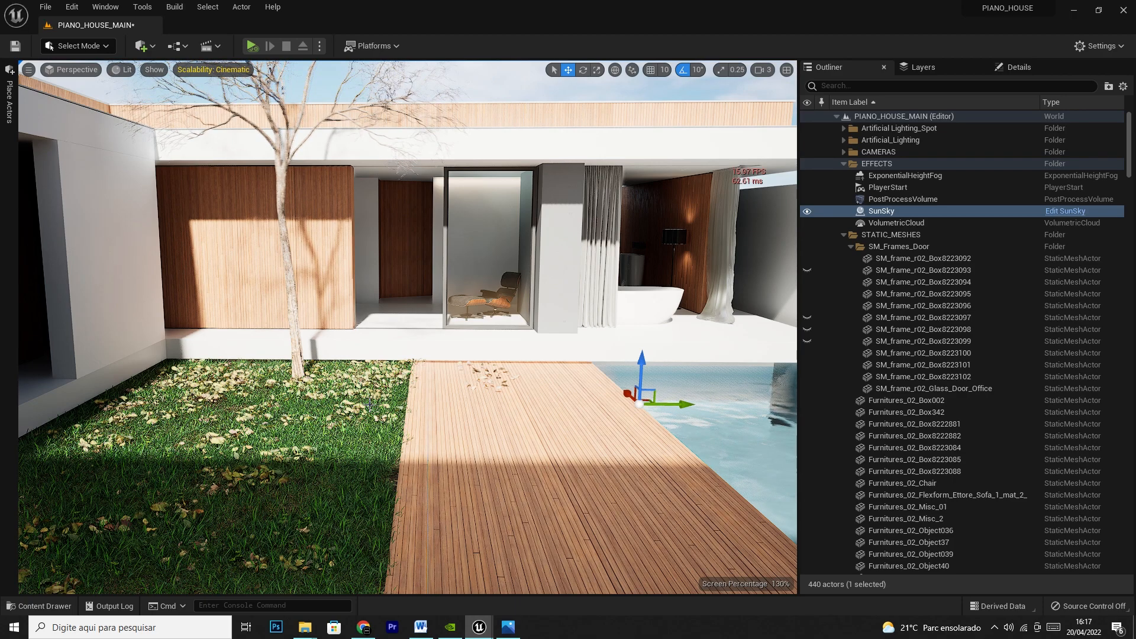
Add the Tree_01 to Tree_04 Var01 meshes from the DVIZ_TREEPACK_02 TREES folder to the foliage palette in Foliage Mode
{"action": "key", "text": "w"}
{"action": "mouse_move", "coordinate": [407, 327]}
{"action": "right_mouse_down"}
{"action": "mouse_move", "coordinate": [710, 327]}
{"action": "mouse_move", "coordinate": [592, 319]}
{"action": "mouse_move", "coordinate": [521, 337]}
{"action": "mouse_move", "coordinate": [414, 325]}
{"action": "right_mouse_up"}
{"action": "key", "text": "e"}
{"action": "key", "text": "w"}
{"action": "key", "text": "e"}
{"action": "right_click_drag", "start_coordinate": [178, 296], "coordinate": [261, 346]}
{"action": "key", "text": "ctrl+space"}
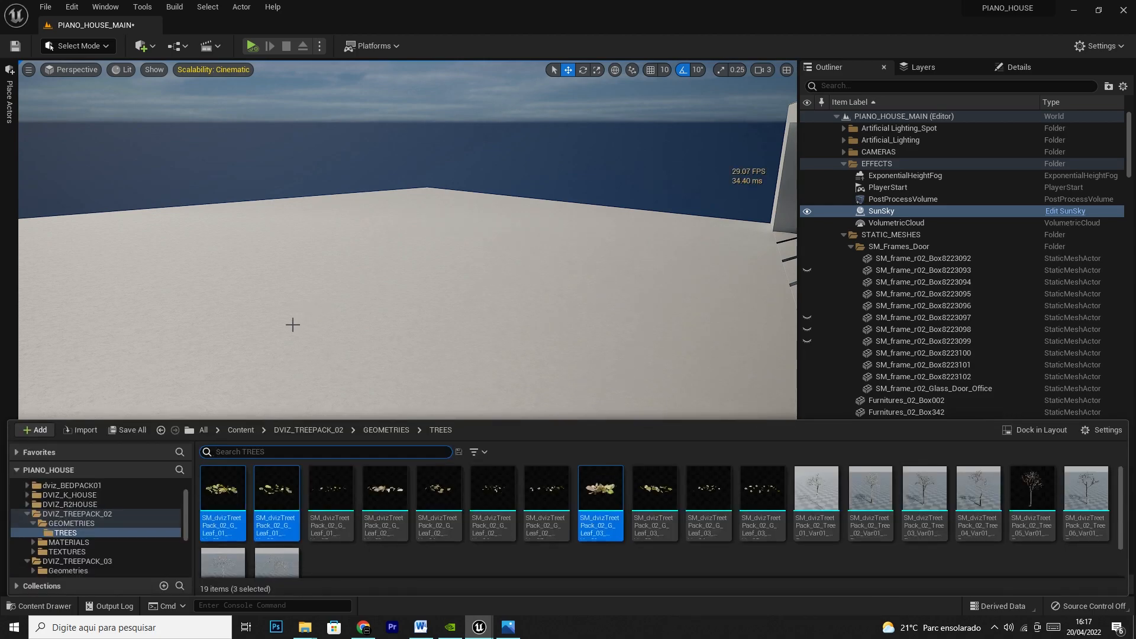
{"action": "left_click", "coordinate": [816, 497]}
{"action": "left_click", "coordinate": [870, 497], "text": "ctrl"}
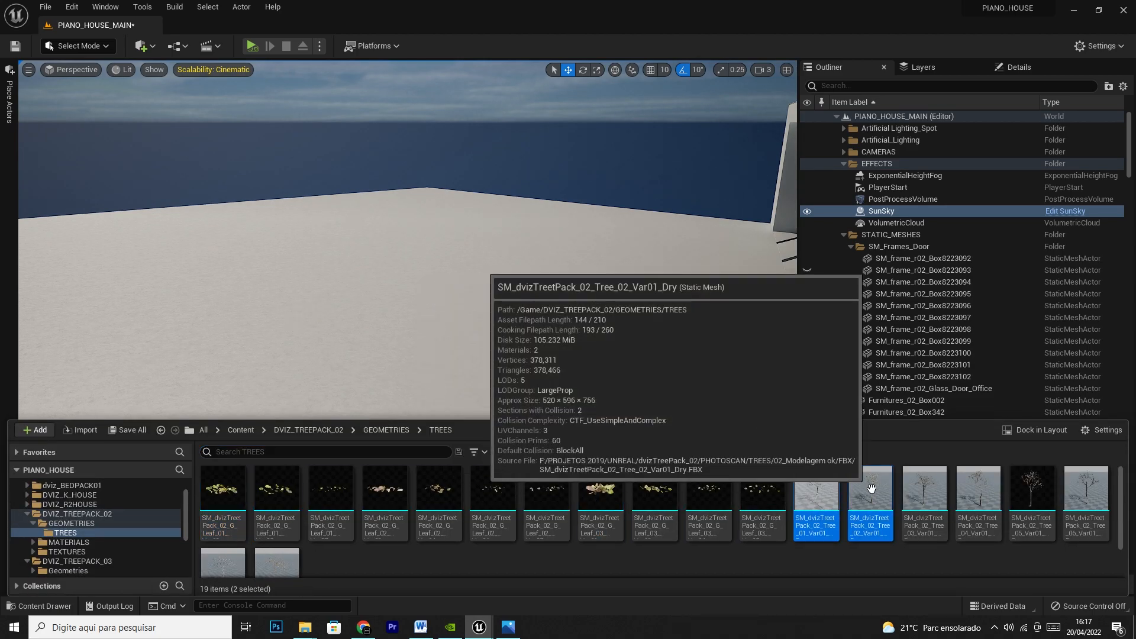
{"action": "left_click", "coordinate": [926, 494], "text": "ctrl"}
{"action": "left_click", "coordinate": [973, 491], "text": "ctrl"}
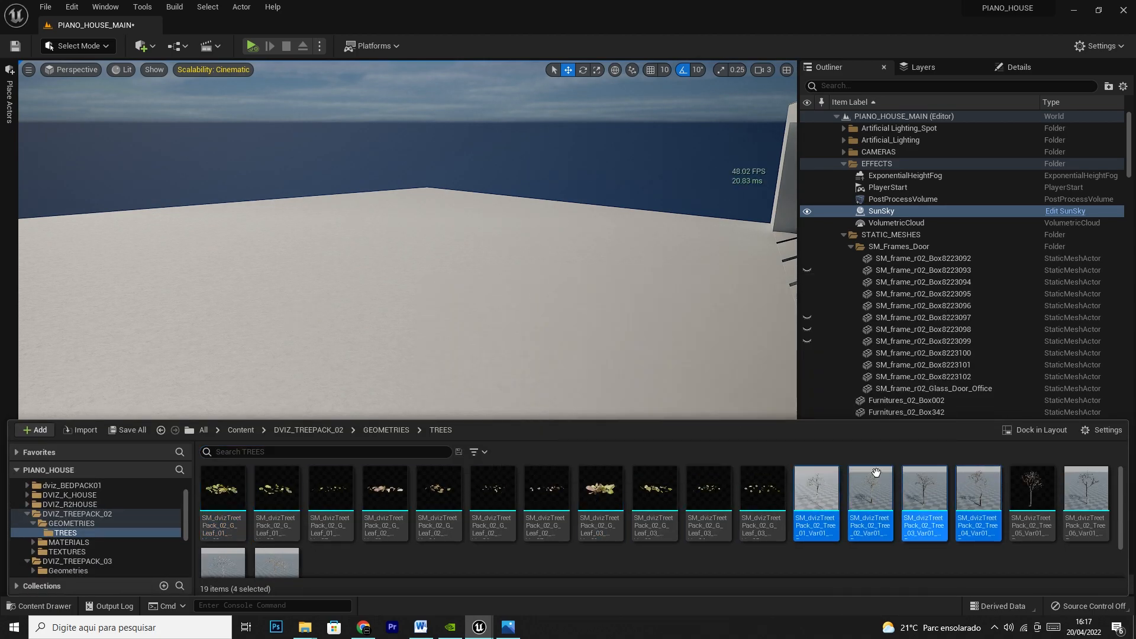
{"action": "left_click", "coordinate": [87, 46]}
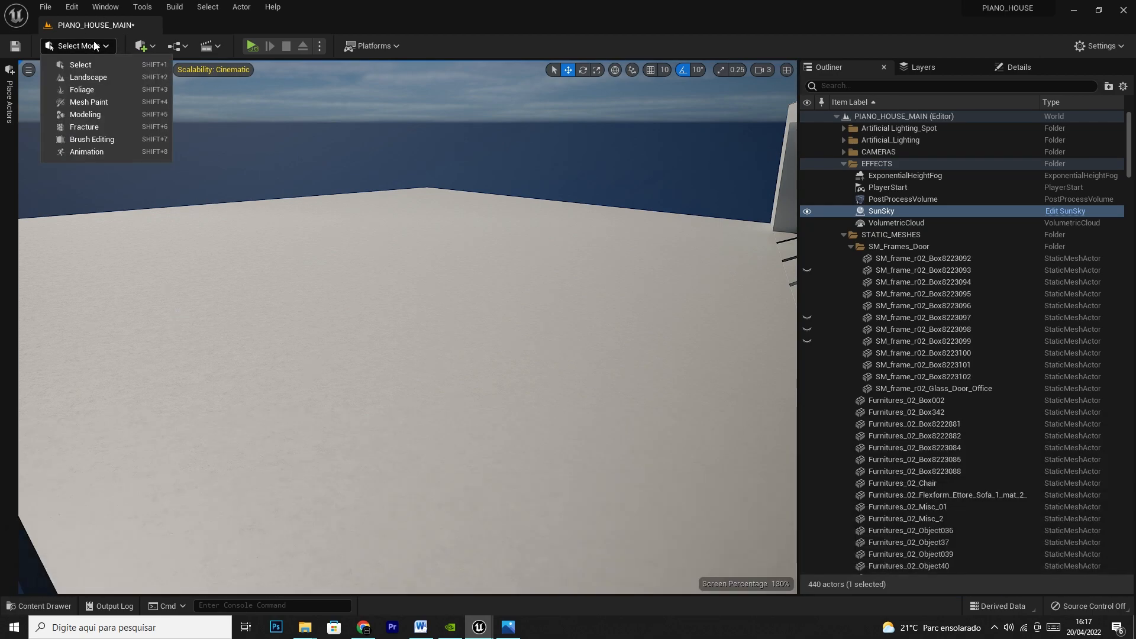
{"action": "left_click", "coordinate": [83, 89]}
{"action": "key", "text": "ctrl+space"}
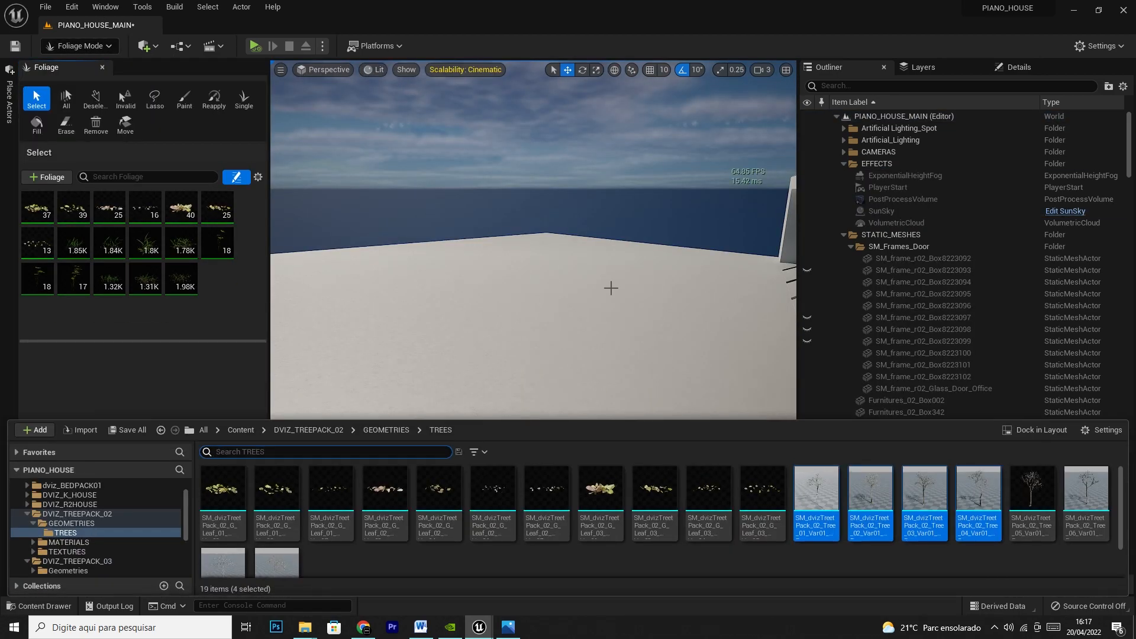
{"action": "left_click_drag", "start_coordinate": [815, 493], "coordinate": [167, 325]}
Deactivate all foliage types in the palette at once
{"action": "key", "text": "ctrl+a"}
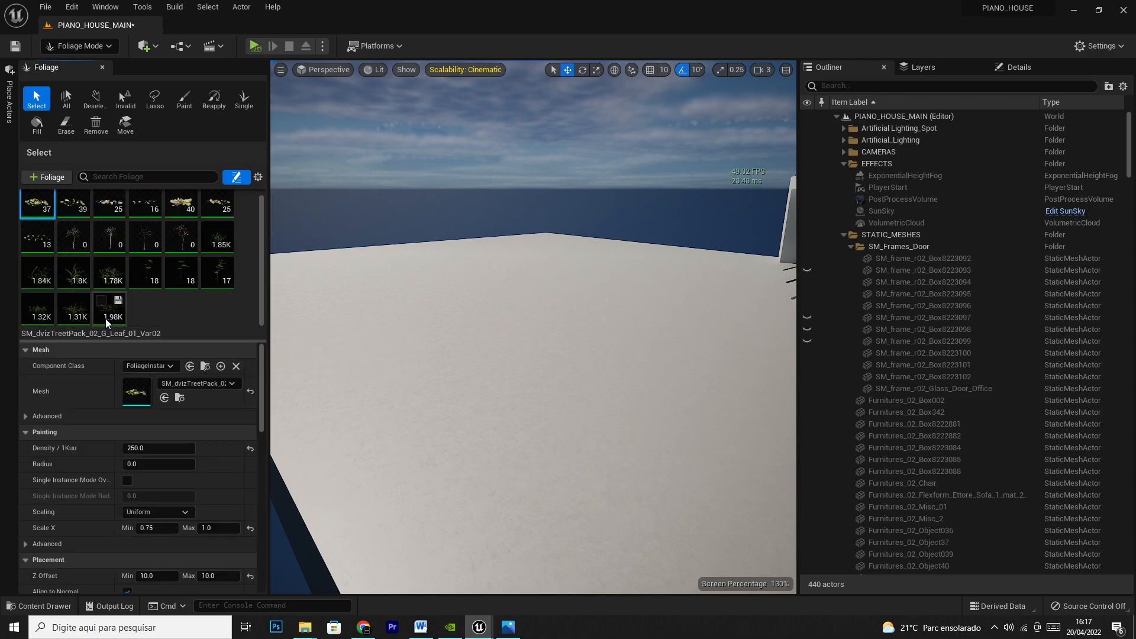
{"action": "left_click", "coordinate": [102, 300]}
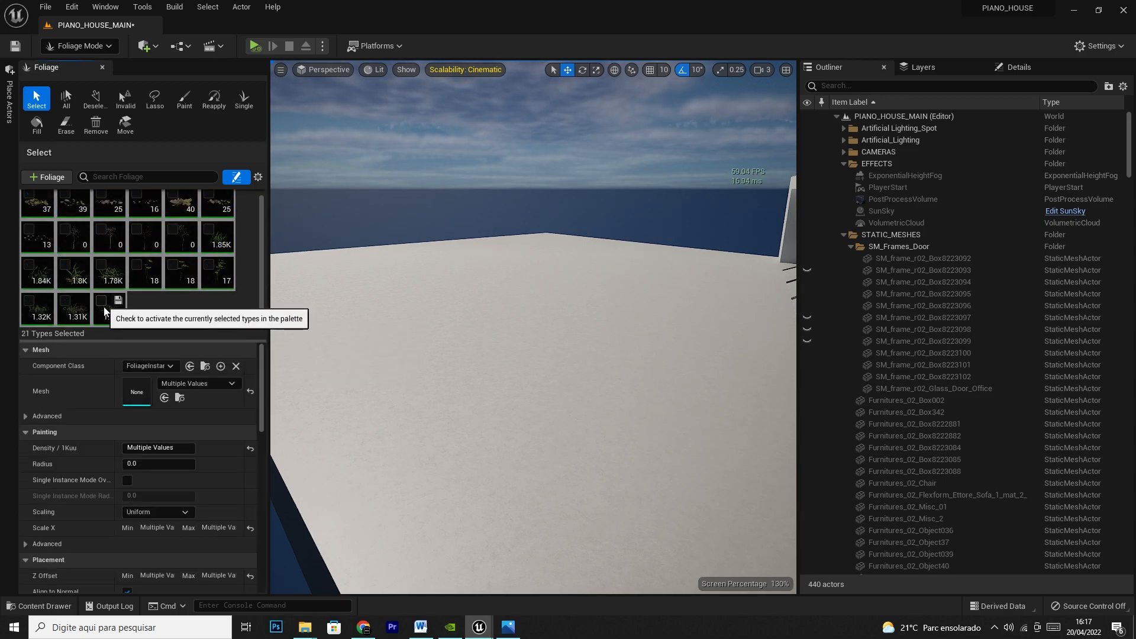
{"action": "left_click", "coordinate": [184, 320]}
Select the four newly added tree types and activate only them for painting
{"action": "left_click", "coordinate": [74, 237]}
{"action": "left_click", "coordinate": [110, 236], "text": "ctrl"}
{"action": "left_click", "coordinate": [145, 237], "text": "ctrl"}
{"action": "left_click", "coordinate": [160, 234]}
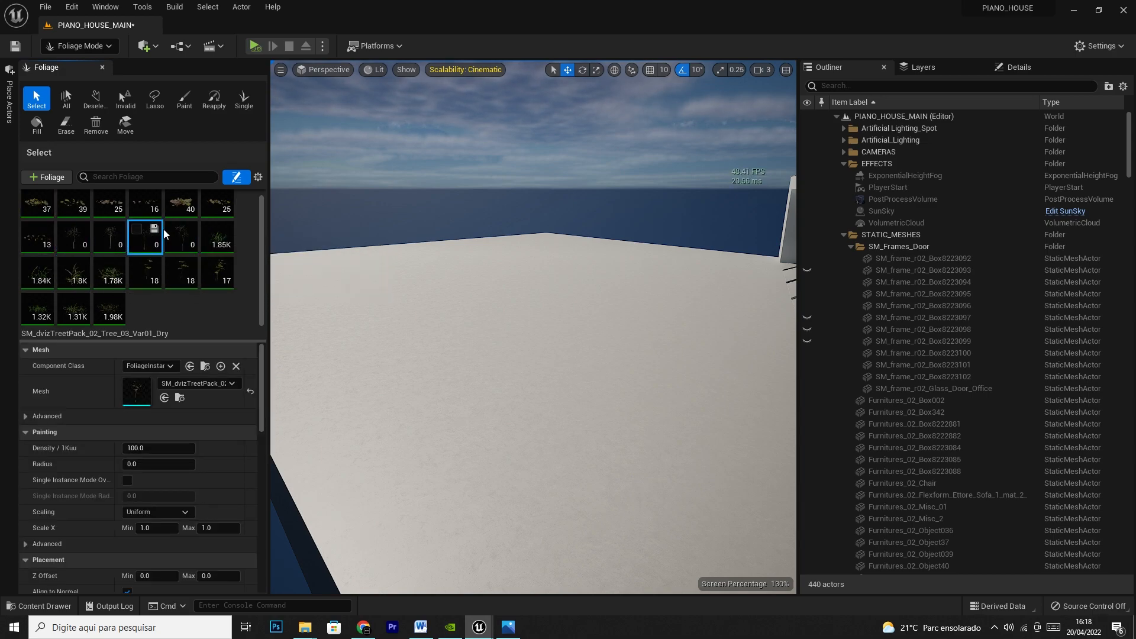
{"action": "left_click", "coordinate": [179, 245]}
{"action": "left_click", "coordinate": [147, 245], "text": "ctrl"}
{"action": "left_click", "coordinate": [110, 245], "text": "ctrl"}
{"action": "left_click", "coordinate": [81, 243], "text": "ctrl"}
{"action": "left_click", "coordinate": [66, 229]}
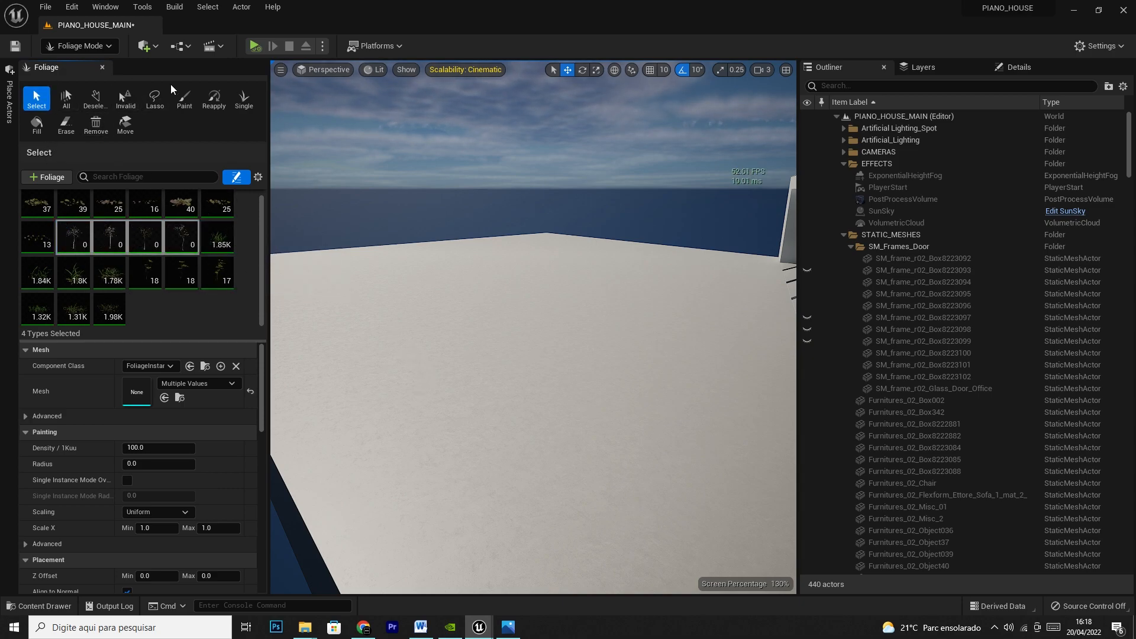
Paint a first cluster of trees on the empty white ground with a brush size of about 104
{"action": "left_click", "coordinate": [183, 98]}
{"action": "key", "text": "bracketright"}
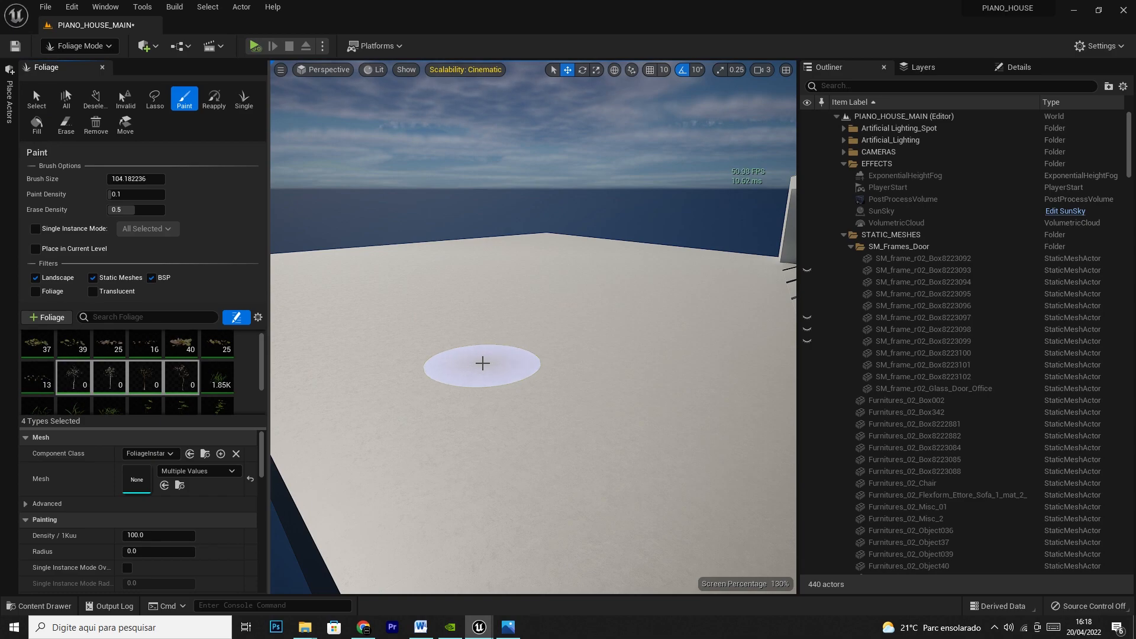
{"action": "left_click", "coordinate": [482, 362]}
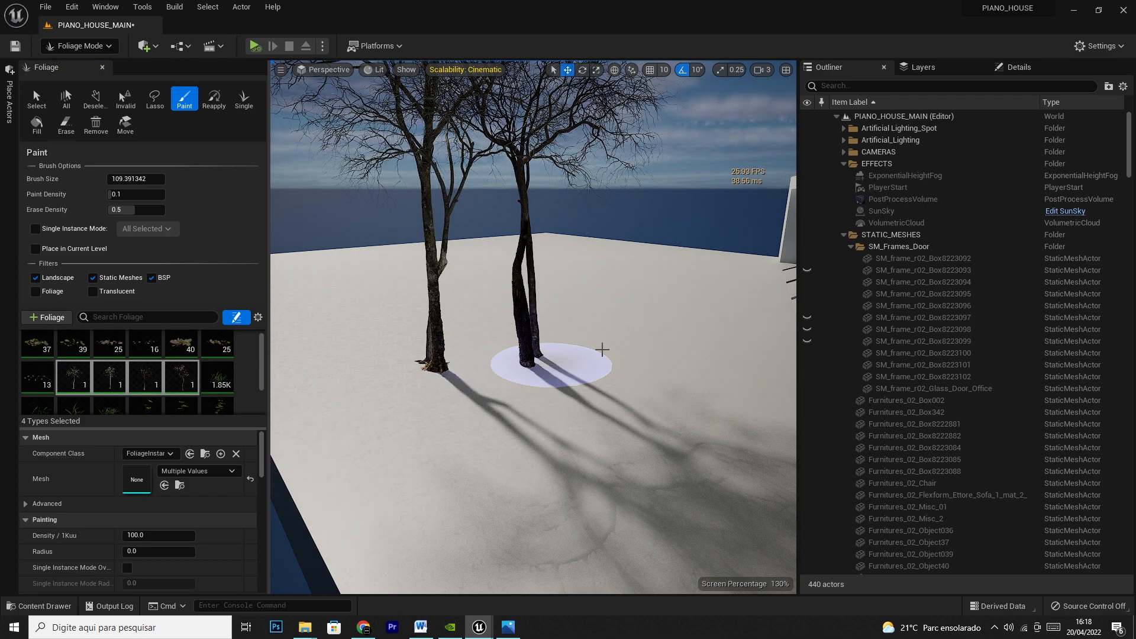
Enlarge the foliage paint brush to a size of about 521
{"action": "key", "text": "bracketright"}
{"action": "key", "text": "bracketright"}
{"action": "key", "text": "bracketright"}
{"action": "key", "text": "bracketright"}
{"action": "key", "text": "bracketright"}
{"action": "key", "text": "bracketright"}
{"action": "key", "text": "bracketright"}
{"action": "key", "text": "bracketright"}
{"action": "key", "text": "bracketright"}
{"action": "key", "text": "bracketright"}
{"action": "key", "text": "bracketright"}
{"action": "key", "text": "bracketright"}
{"action": "key", "text": "bracketright"}
{"action": "key", "text": "bracketright"}
{"action": "key", "text": "bracketright"}
{"action": "key", "text": "bracketright"}
{"action": "key", "text": "bracketright"}
{"action": "key", "text": "bracketright"}
{"action": "key", "text": "bracketright"}
{"action": "key", "text": "bracketright"}
{"action": "key", "text": "bracketright"}
{"action": "key", "text": "bracketright"}
{"action": "key", "text": "bracketright"}
{"action": "key", "text": "bracketright"}
{"action": "key", "text": "bracketright"}
{"action": "key", "text": "bracketright"}
{"action": "key", "text": "bracketright"}
{"action": "key", "text": "bracketright"}
{"action": "key", "text": "bracketright"}
{"action": "key", "text": "bracketright"}
{"action": "key", "text": "bracketright"}
{"action": "key", "text": "bracketright"}
{"action": "key", "text": "bracketright"}
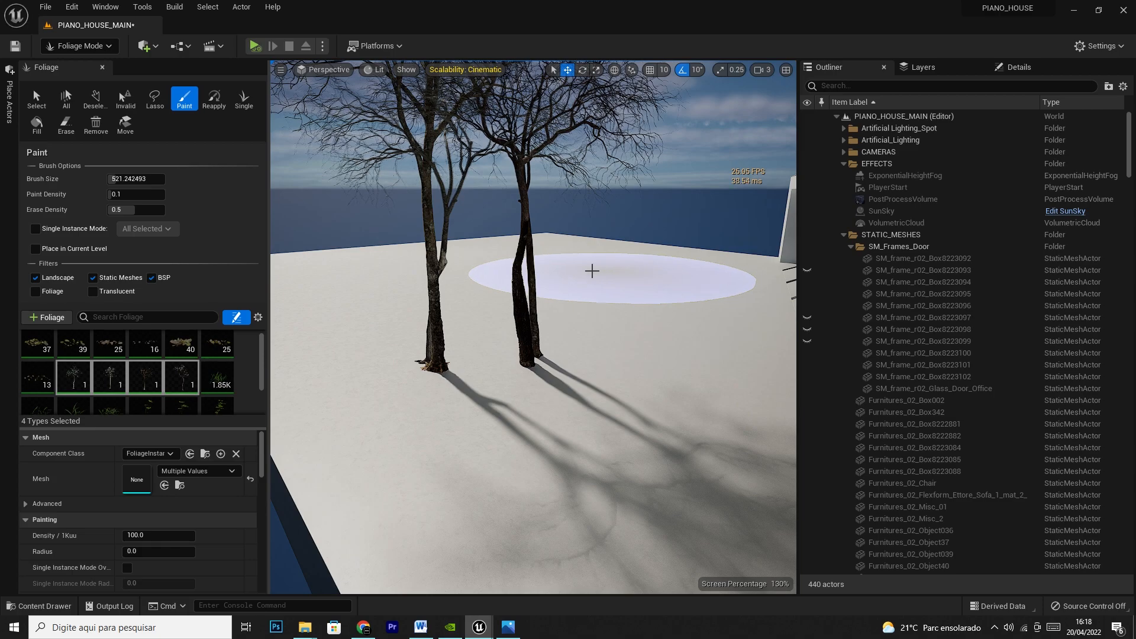
Try the enlarged brush on the white ground and undo the tree painting until the ground is empty
{"action": "left_click", "coordinate": [591, 269]}
{"action": "key", "text": "ctrl+z"}
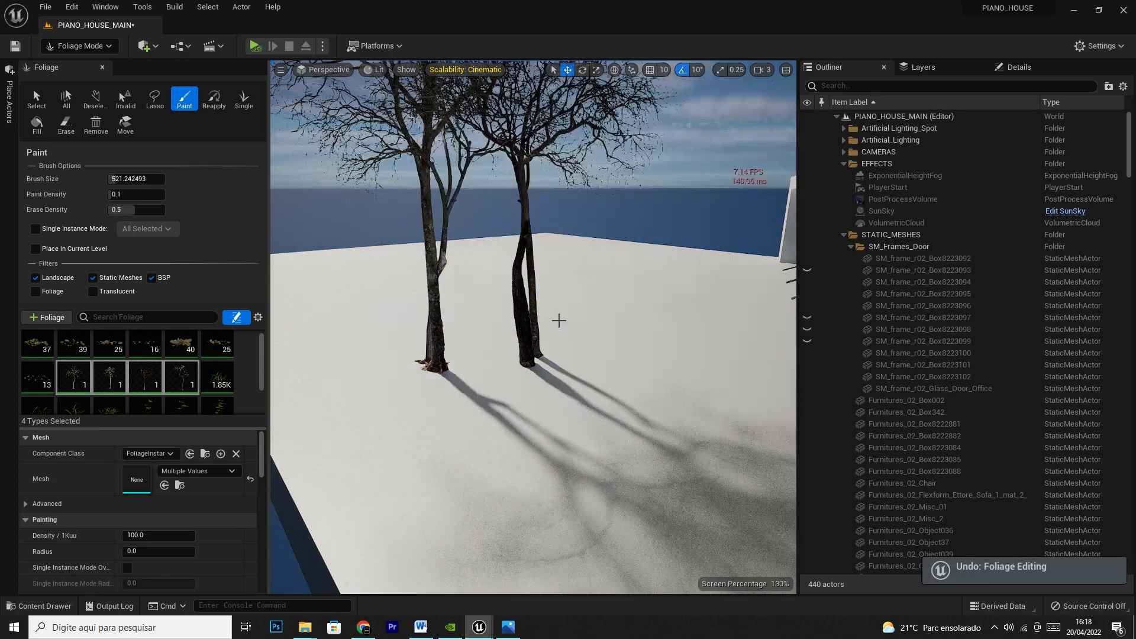
{"action": "key", "text": "ctrl+z"}
Set the four tree types' painting density to 10 and their uniform Scale X range to 0.5 minimum and 1.25 maximum
{"action": "left_click", "coordinate": [72, 377]}
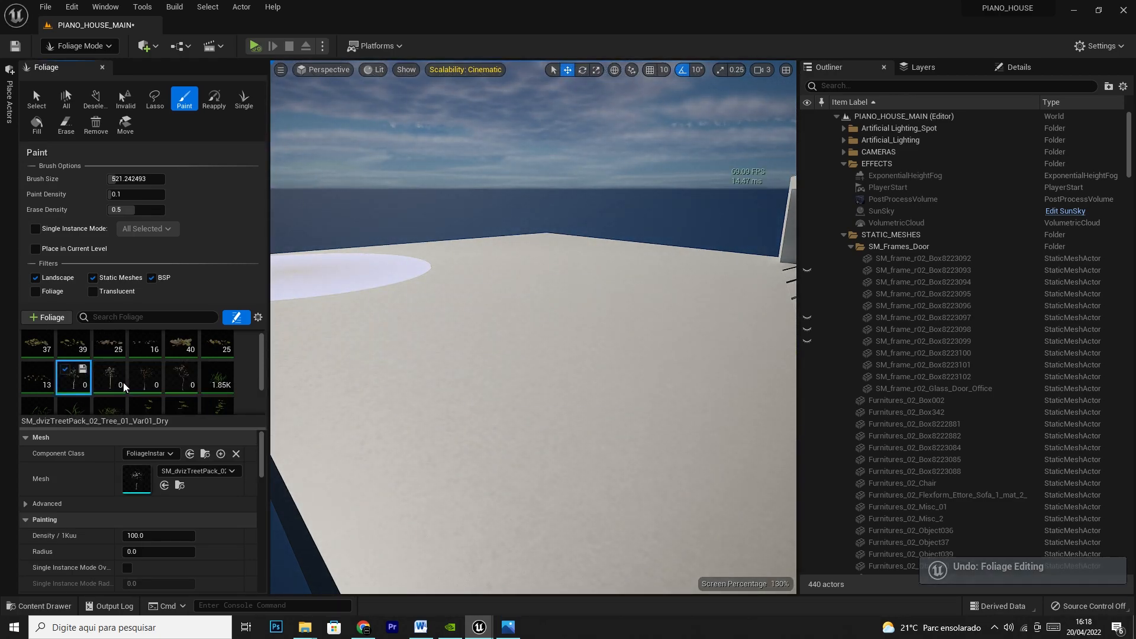
{"action": "left_click", "coordinate": [182, 385], "text": "shift"}
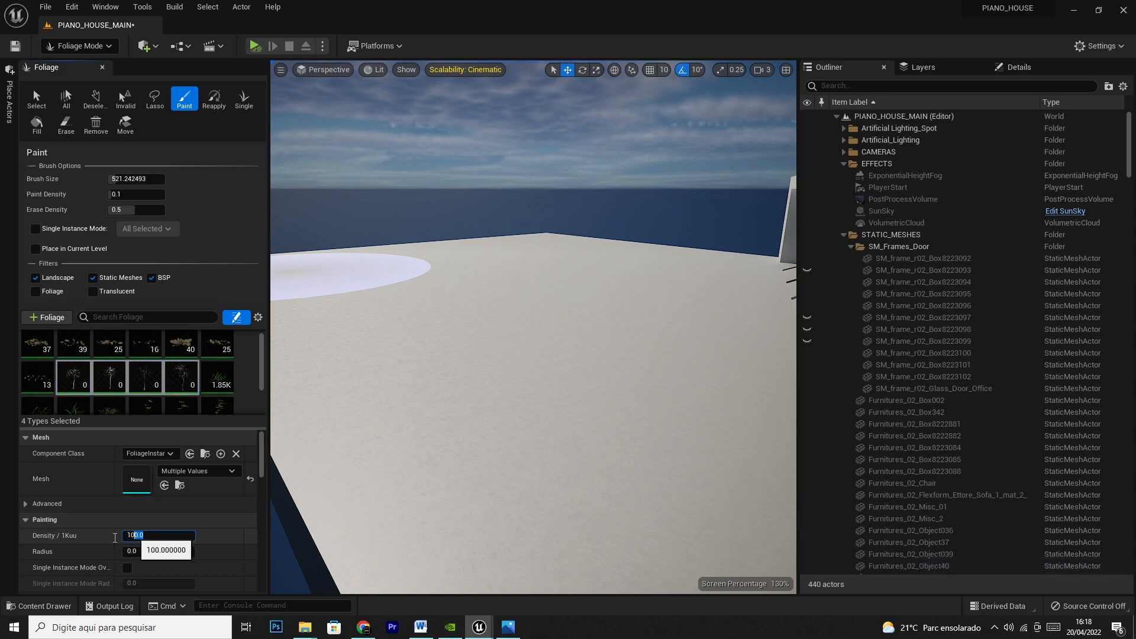
{"action": "scroll", "coordinate": [113, 542], "scroll_direction": "down", "scroll_amount": 2}
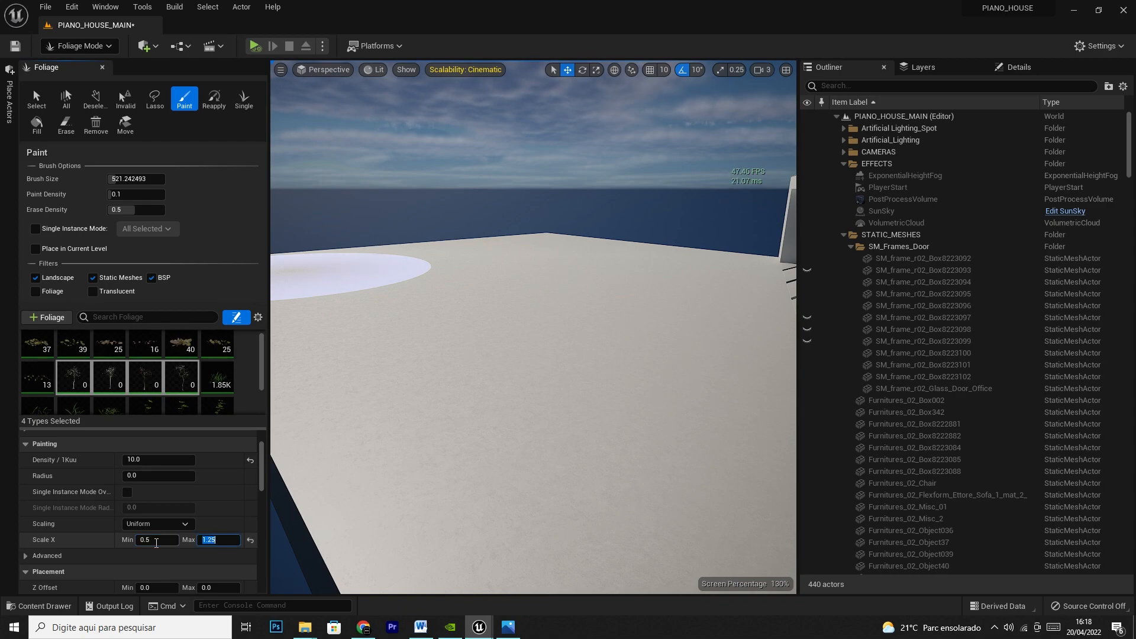
{"action": "scroll", "coordinate": [156, 543], "scroll_direction": "down", "scroll_amount": 1}
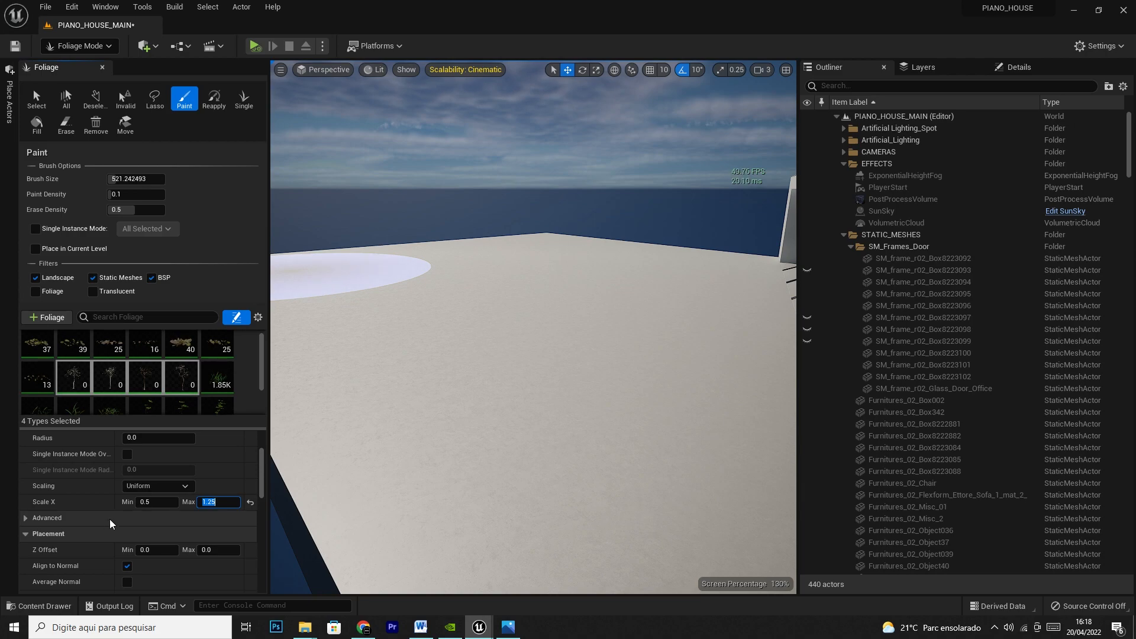
{"action": "scroll", "coordinate": [142, 531], "scroll_direction": "down", "scroll_amount": 1}
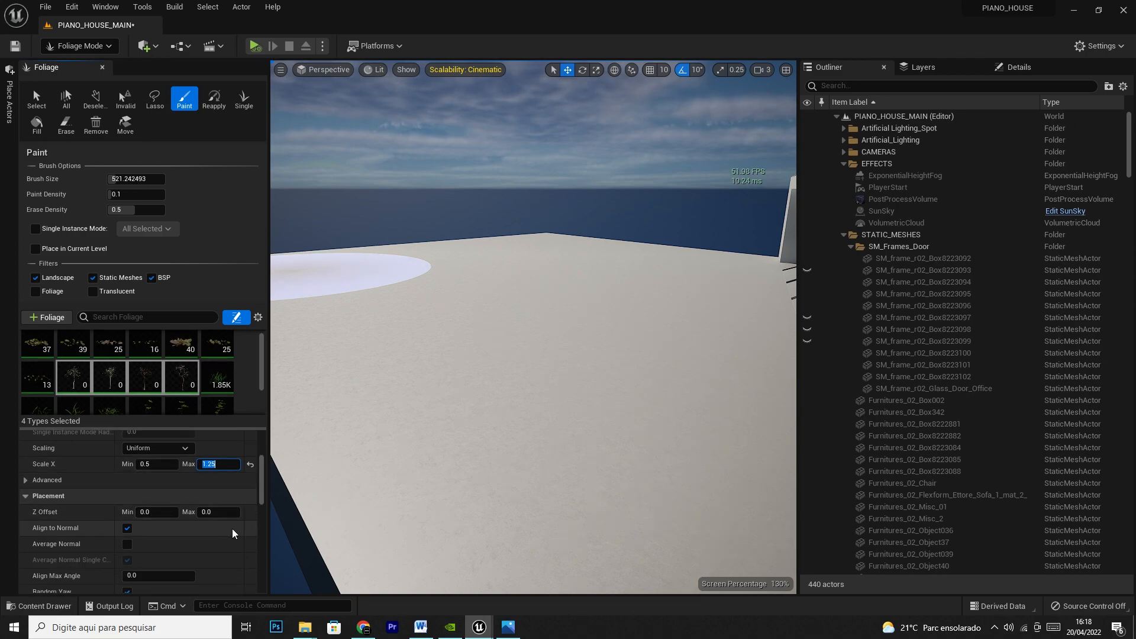
{"action": "scroll", "coordinate": [236, 536], "scroll_direction": "down", "scroll_amount": 2}
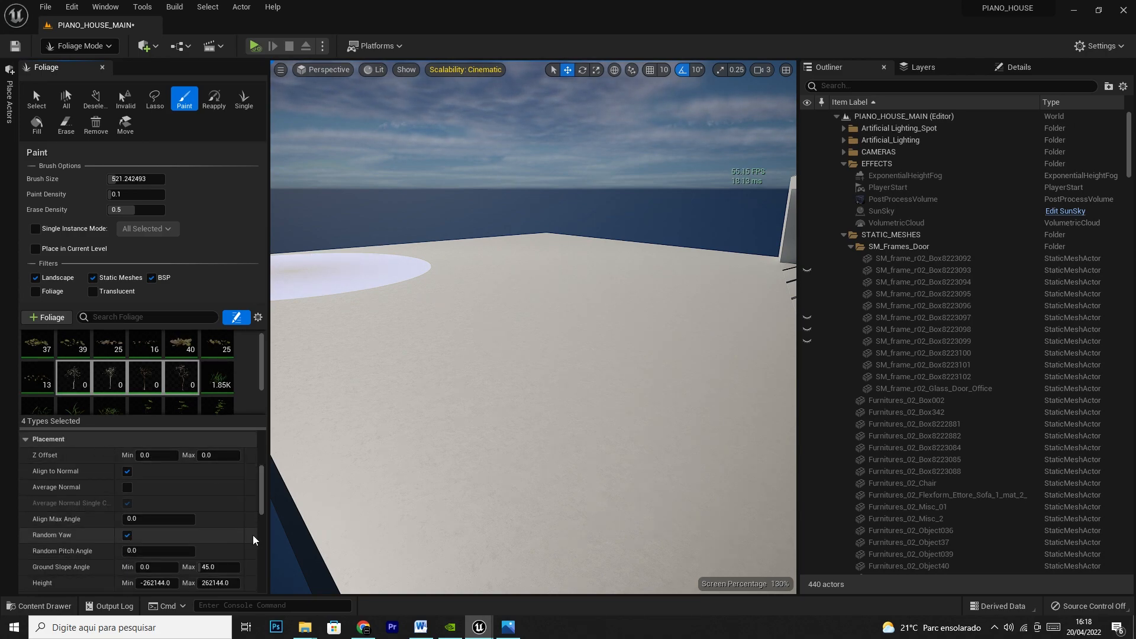
{"action": "scroll", "coordinate": [255, 542], "scroll_direction": "down", "scroll_amount": 1}
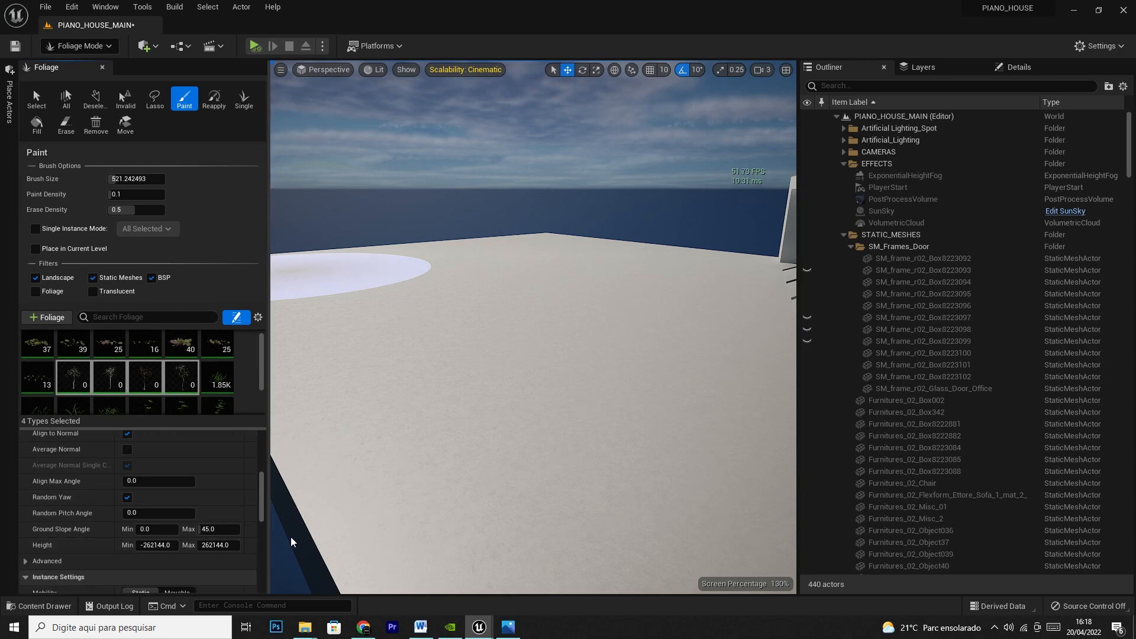
{"action": "scroll", "coordinate": [402, 416], "scroll_direction": "down", "scroll_amount": 5}
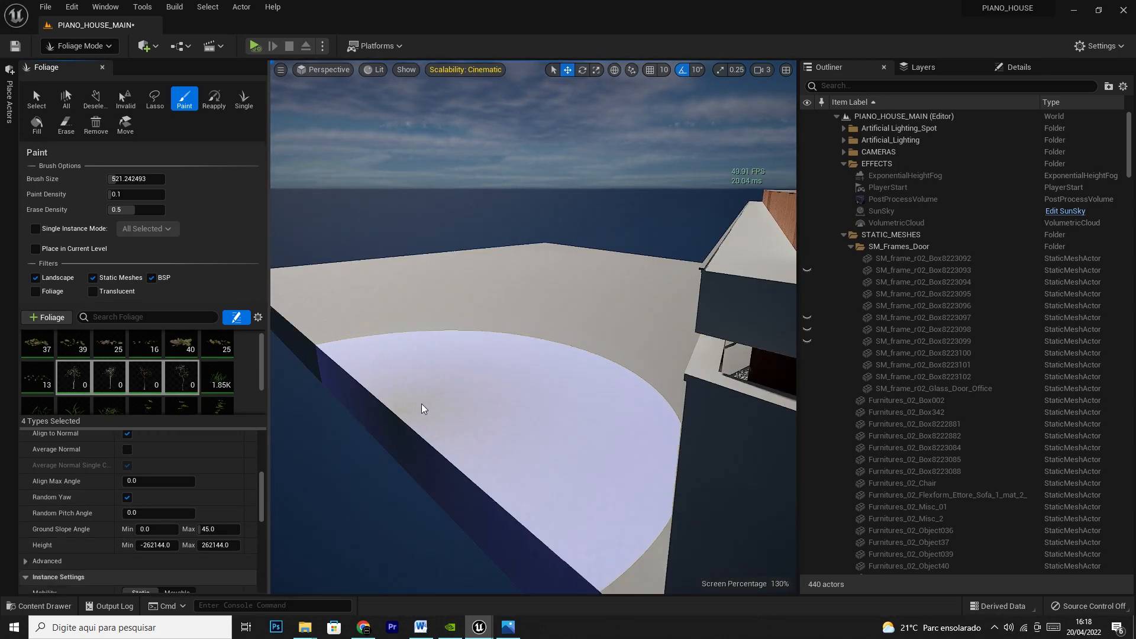
Paint scattered clusters of trees across the white ground beside the house with the brush at about 521
{"action": "left_click", "coordinate": [510, 314]}
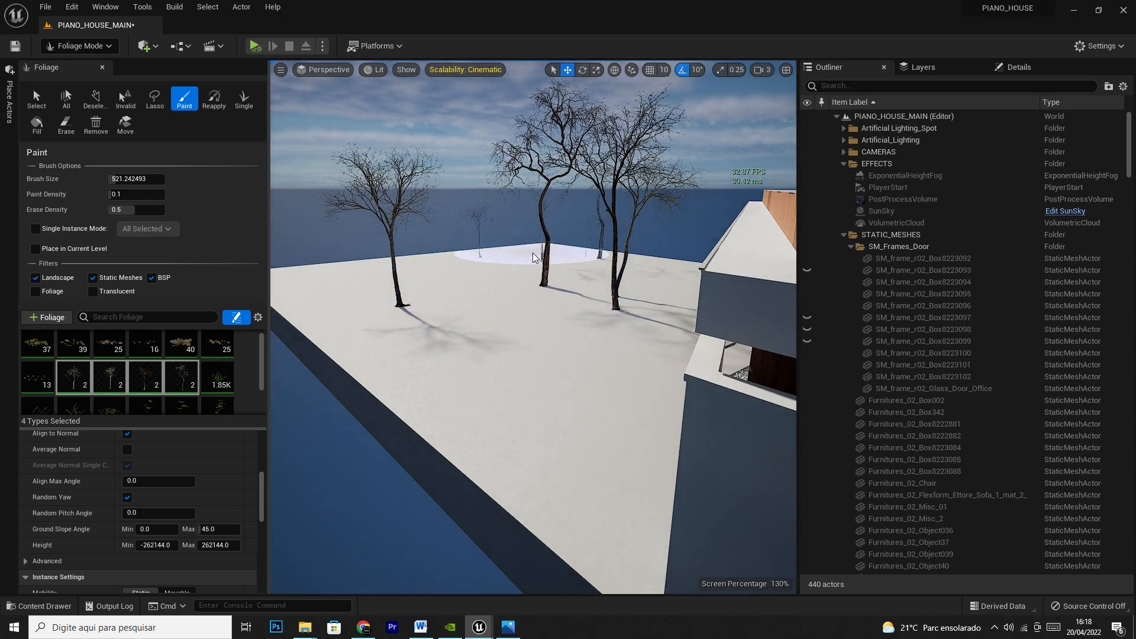
{"action": "left_click", "coordinate": [534, 354]}
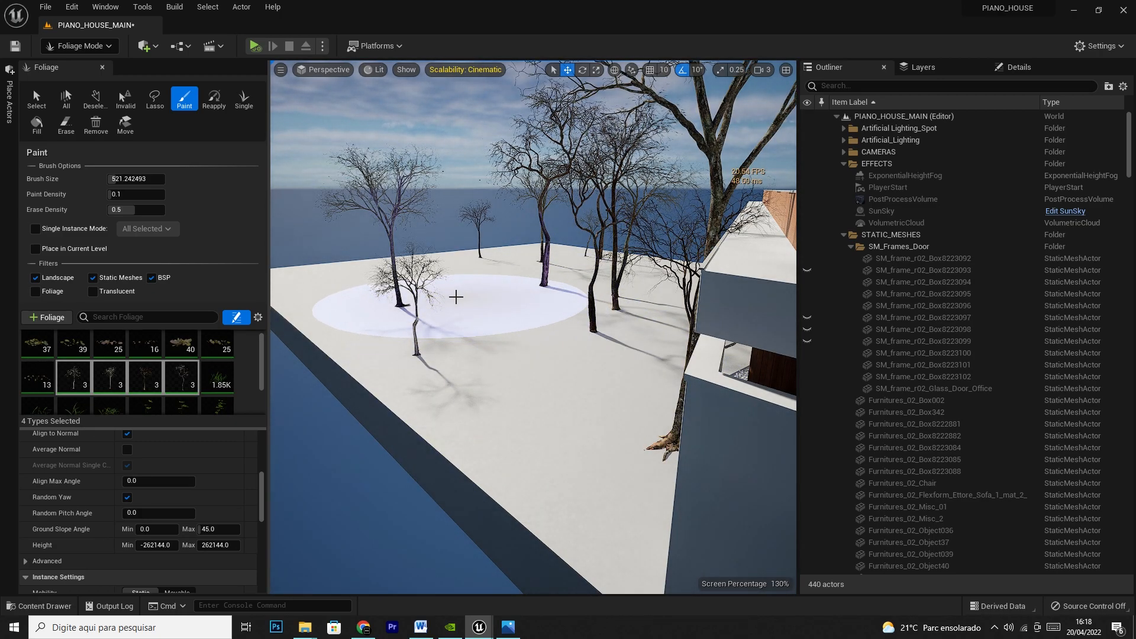
{"action": "mouse_move", "coordinate": [455, 293]}
{"action": "right_mouse_down"}
{"action": "mouse_move", "coordinate": [444, 296]}
{"action": "mouse_move", "coordinate": [453, 89]}
{"action": "mouse_move", "coordinate": [417, 77]}
{"action": "mouse_move", "coordinate": [441, 70]}
{"action": "mouse_move", "coordinate": [436, 80]}
{"action": "mouse_move", "coordinate": [343, 84]}
{"action": "mouse_move", "coordinate": [444, 89]}
{"action": "mouse_move", "coordinate": [454, 161]}
{"action": "mouse_move", "coordinate": [415, 160]}
{"action": "right_mouse_up"}
{"action": "key", "text": "w"}
{"action": "key", "text": "d"}
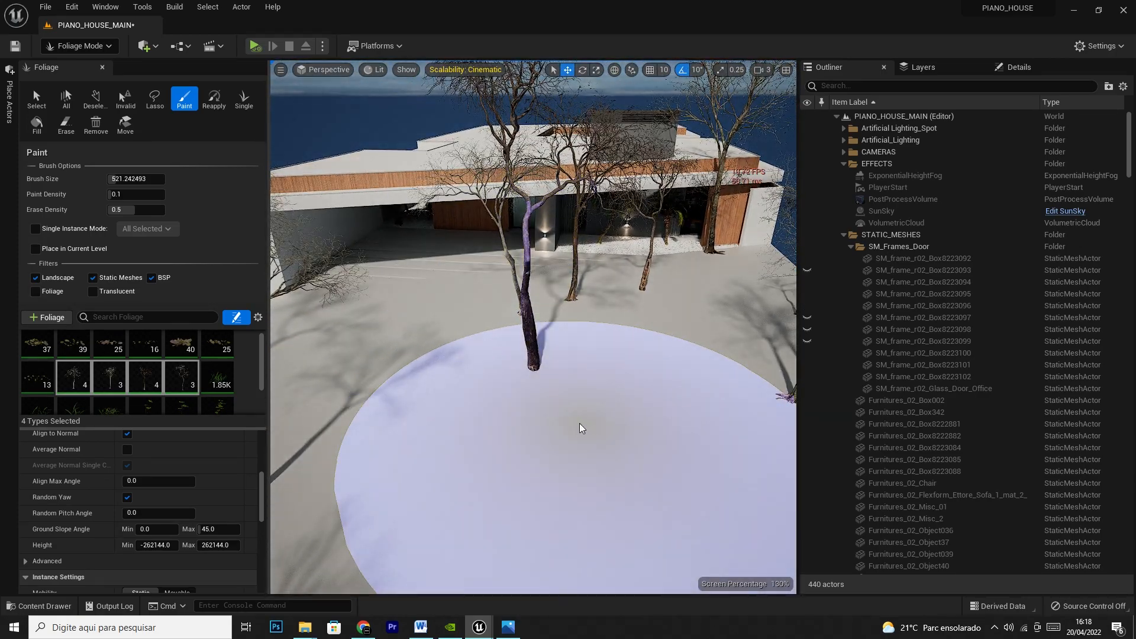
Reduce the brush size to about 328 and paint more trees over the open ground in front of the house
{"action": "key", "text": "bracketleft"}
{"action": "key", "text": "bracketleft"}
{"action": "key", "text": "bracketleft"}
{"action": "key", "text": "bracketleft"}
{"action": "key", "text": "bracketleft"}
{"action": "key", "text": "bracketleft"}
{"action": "key", "text": "bracketleft"}
{"action": "key", "text": "bracketleft"}
{"action": "key", "text": "bracketleft"}
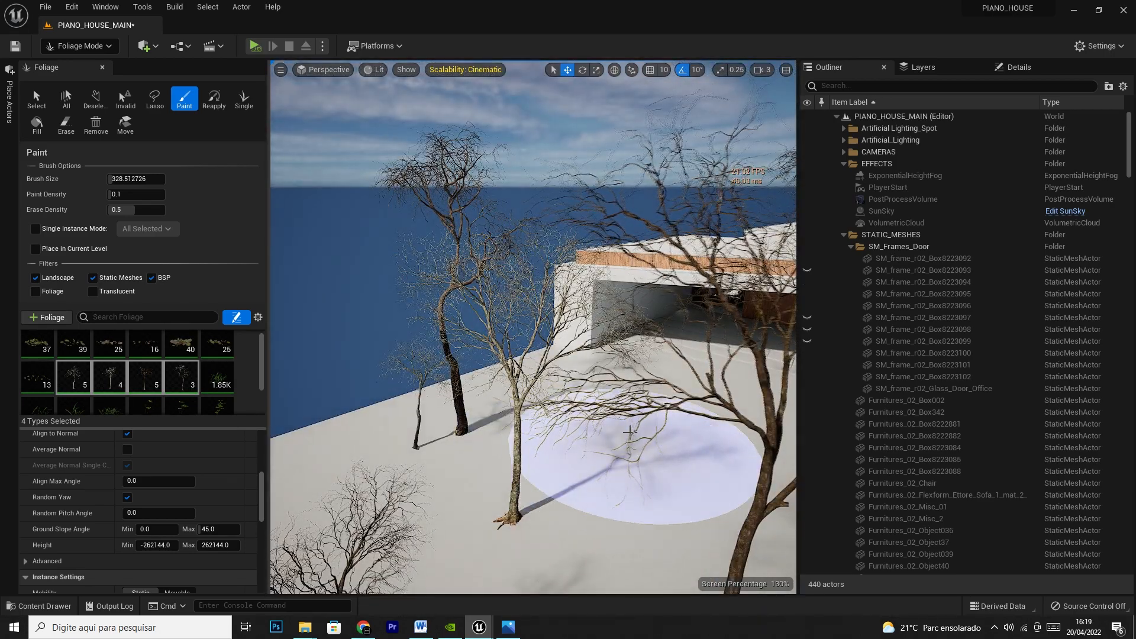
{"action": "right_click_drag", "start_coordinate": [610, 444], "coordinate": [462, 443]}
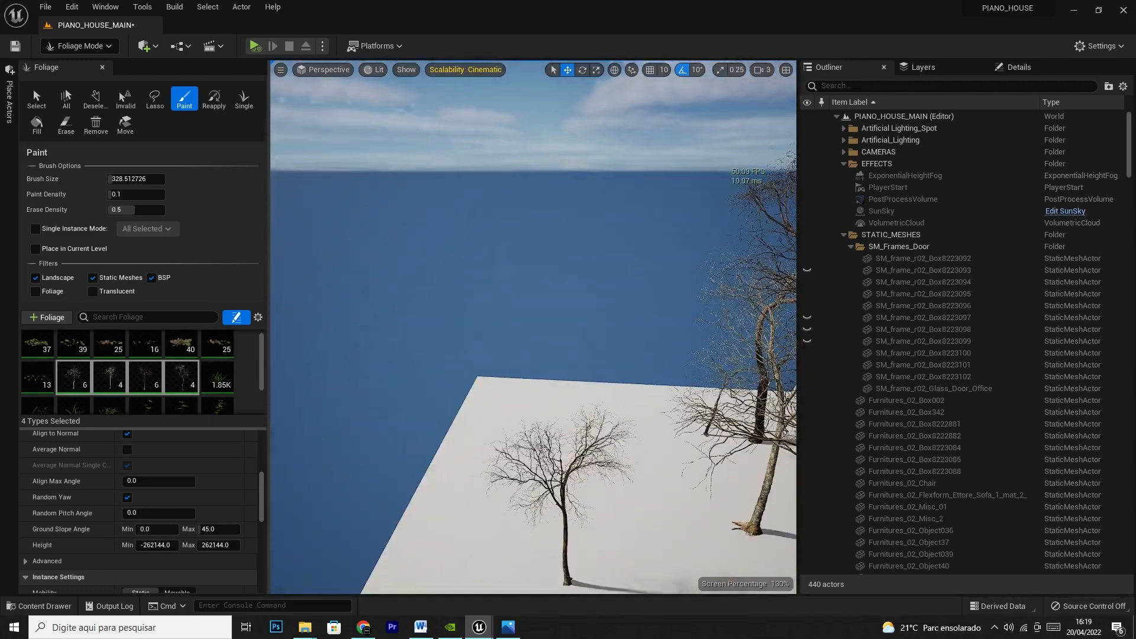
{"action": "mouse_move", "coordinate": [596, 521]}
{"action": "right_mouse_down"}
{"action": "mouse_move", "coordinate": [786, 521]}
{"action": "mouse_move", "coordinate": [787, 562]}
{"action": "right_mouse_up"}
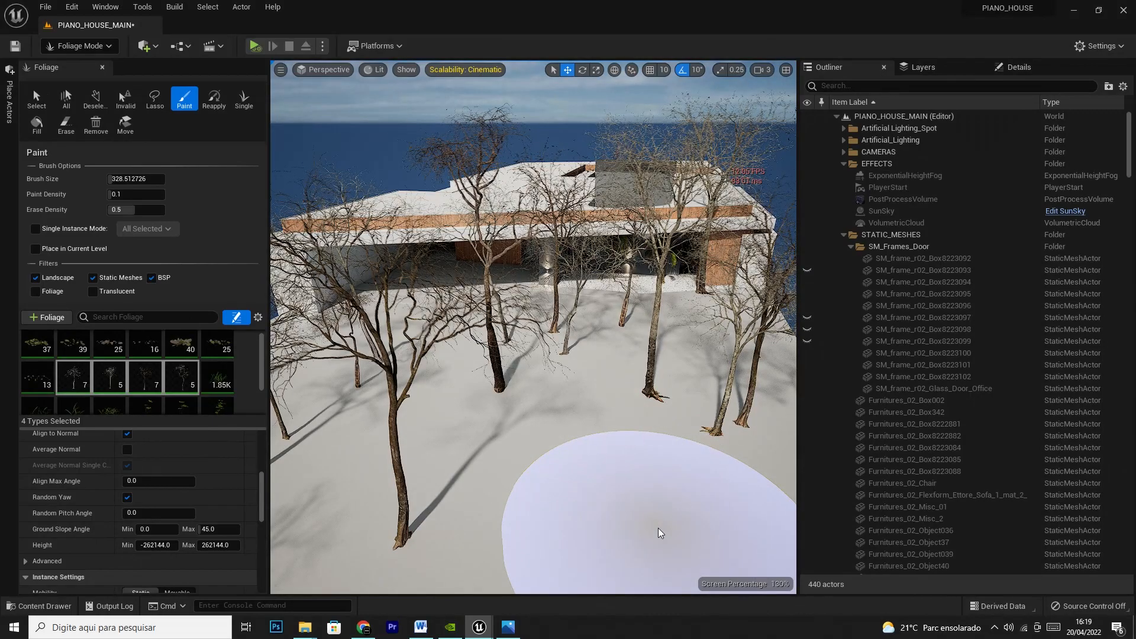
{"action": "left_click", "coordinate": [453, 443]}
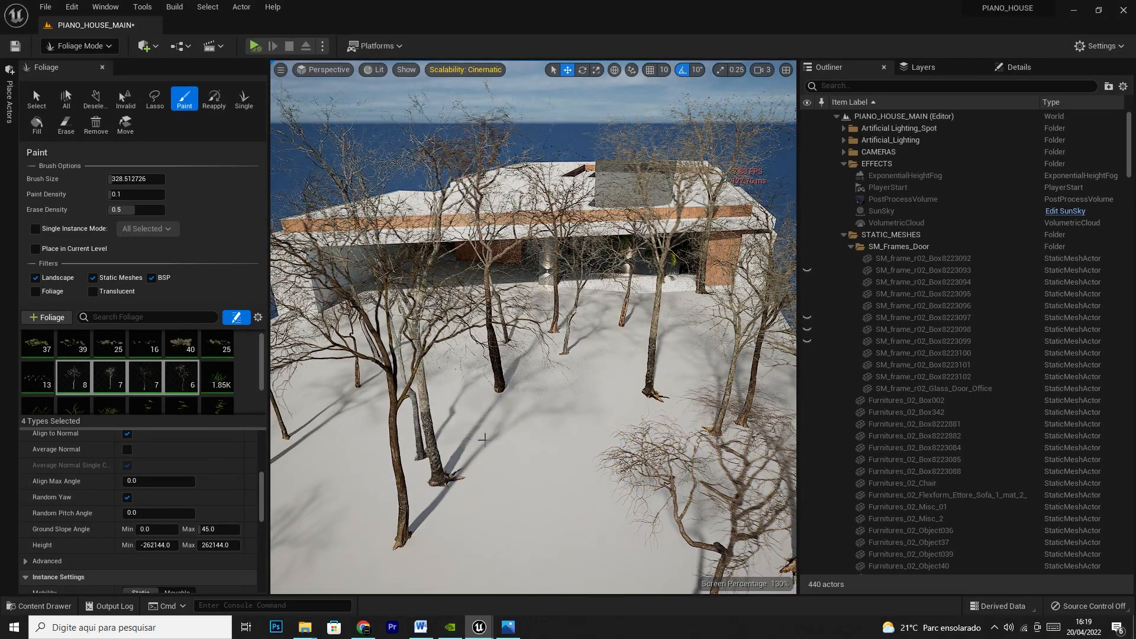
{"action": "left_click", "coordinate": [578, 490]}
{"action": "right_click_drag", "start_coordinate": [578, 490], "coordinate": [438, 409]}
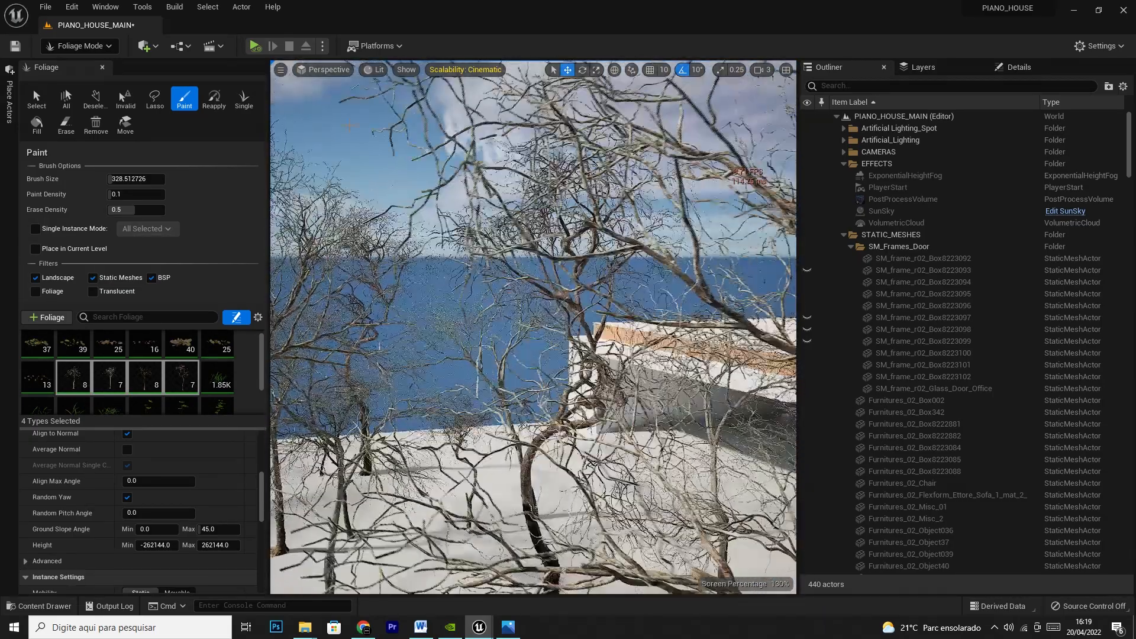
Return to Select Mode and set the viewport's field of view to 90 and screen percentage to 100
{"action": "left_click", "coordinate": [80, 46]}
{"action": "left_click", "coordinate": [98, 95]}
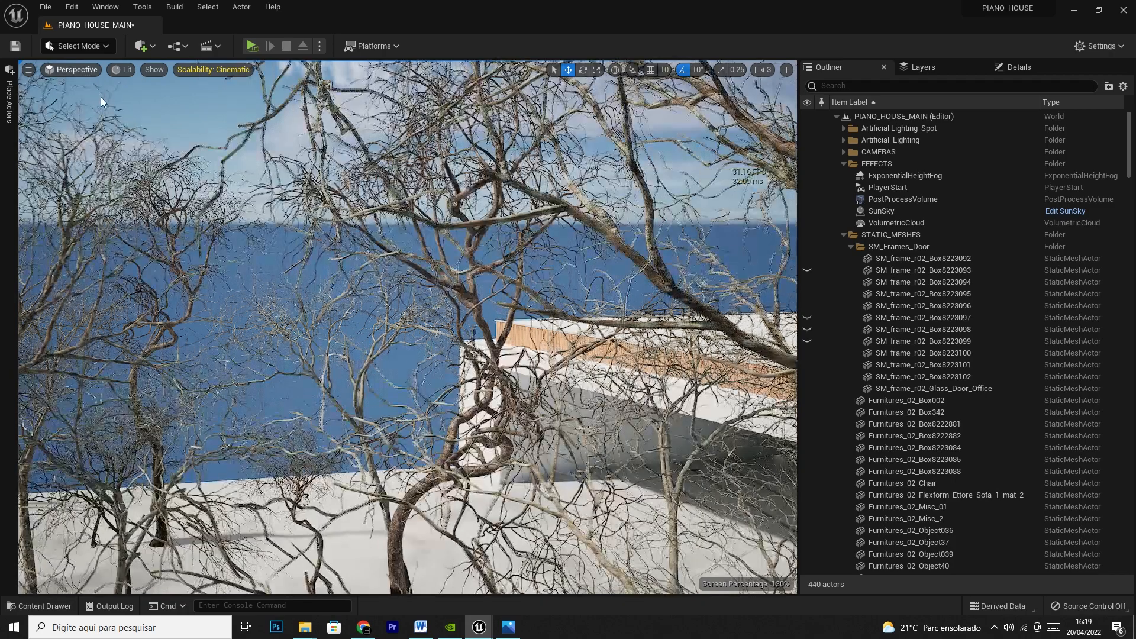
{"action": "left_click", "coordinate": [29, 70]}
{"action": "left_click", "coordinate": [147, 189]}
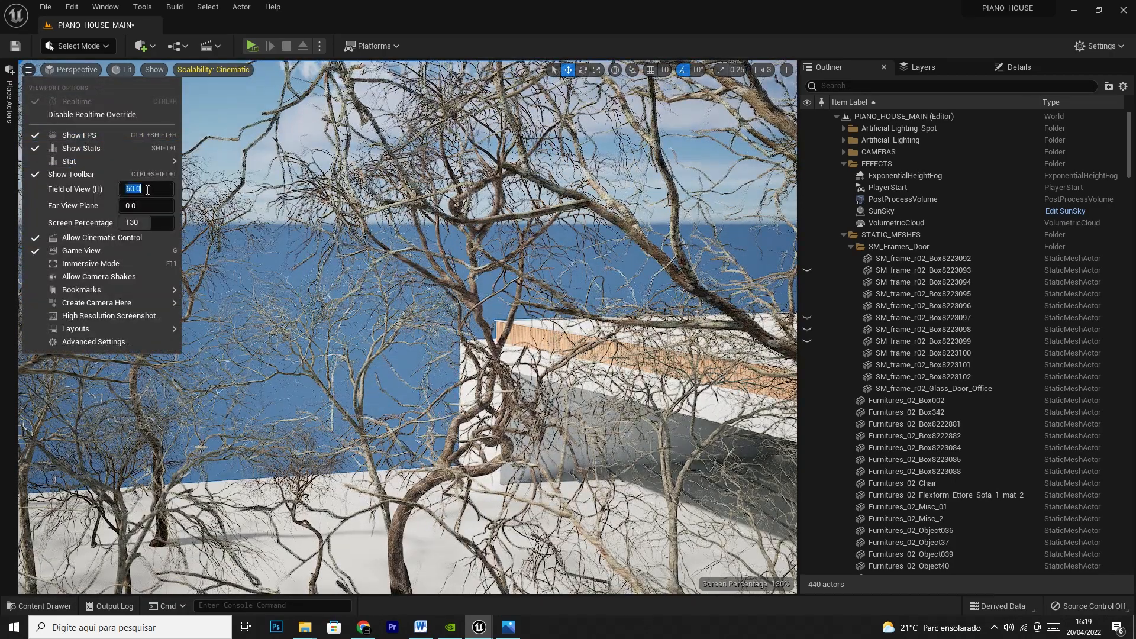
{"action": "key", "text": "Return"}
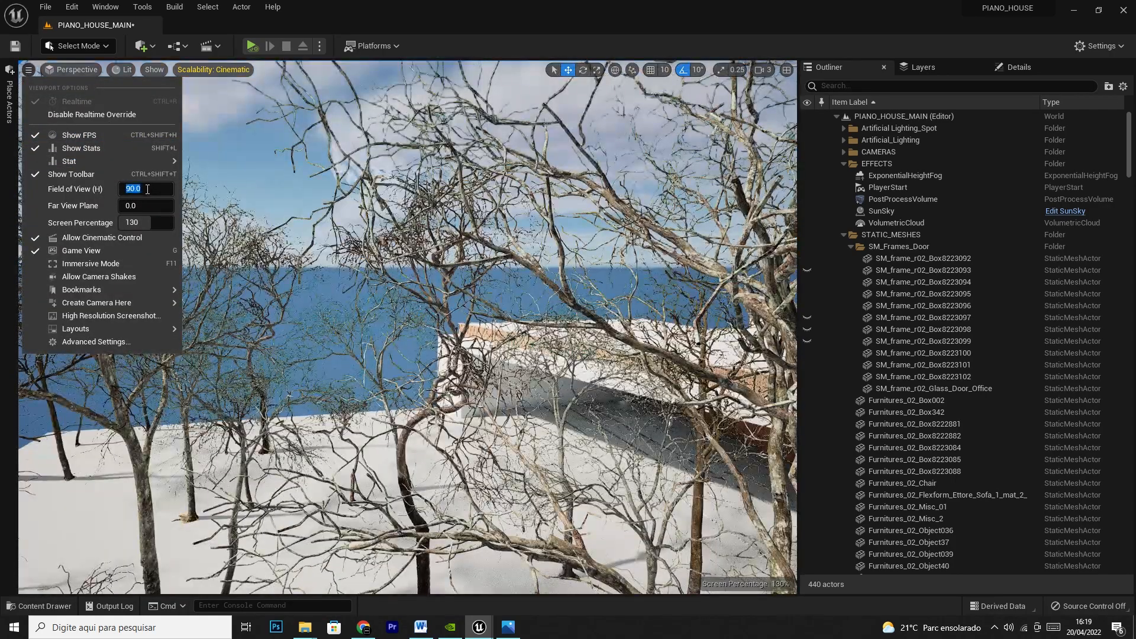
{"action": "left_click", "coordinate": [147, 223]}
{"action": "type", "text": "100"}
{"action": "key", "text": "Return"}
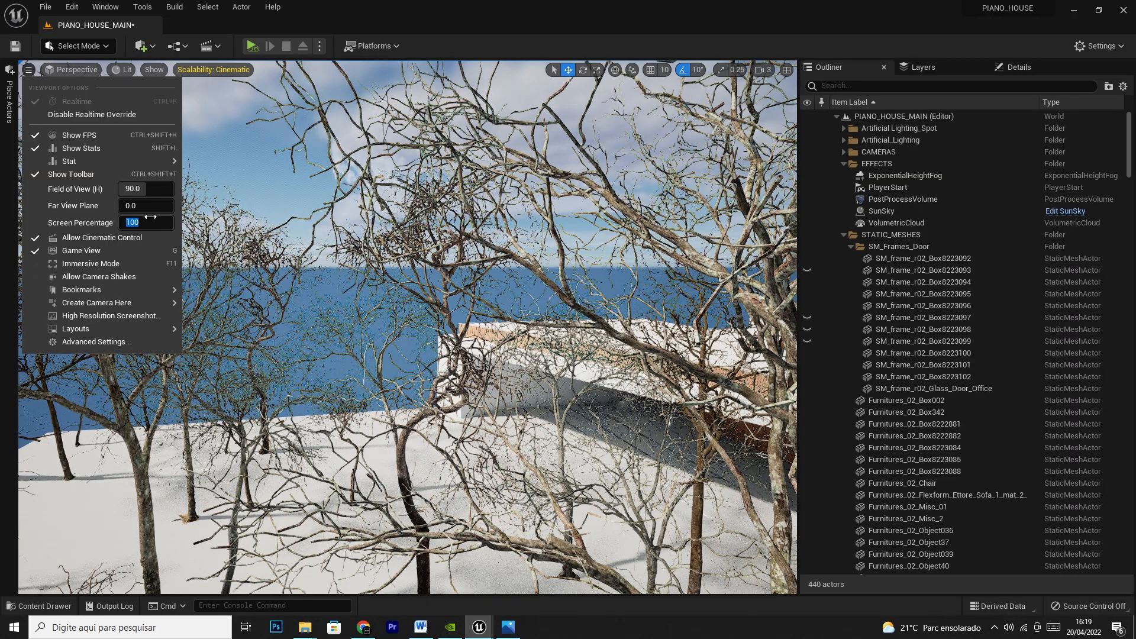
{"action": "left_click", "coordinate": [230, 167]}
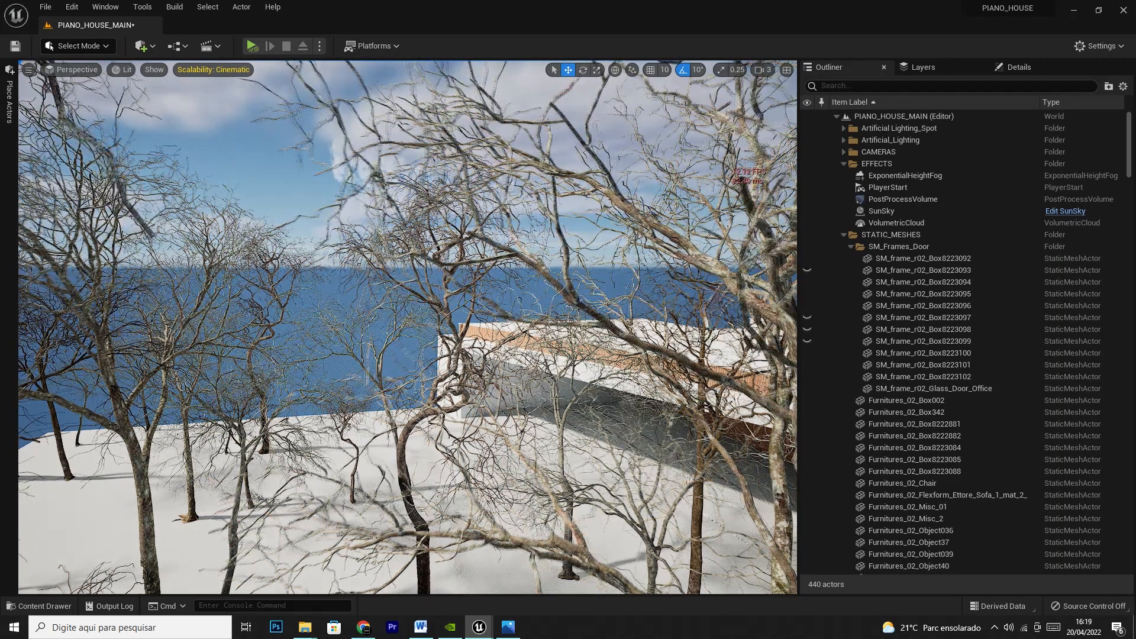
Examine the painted trees around the house from ground level and from above
{"action": "key", "text": "w"}
{"action": "key", "text": "s"}
{"action": "key", "text": "q"}
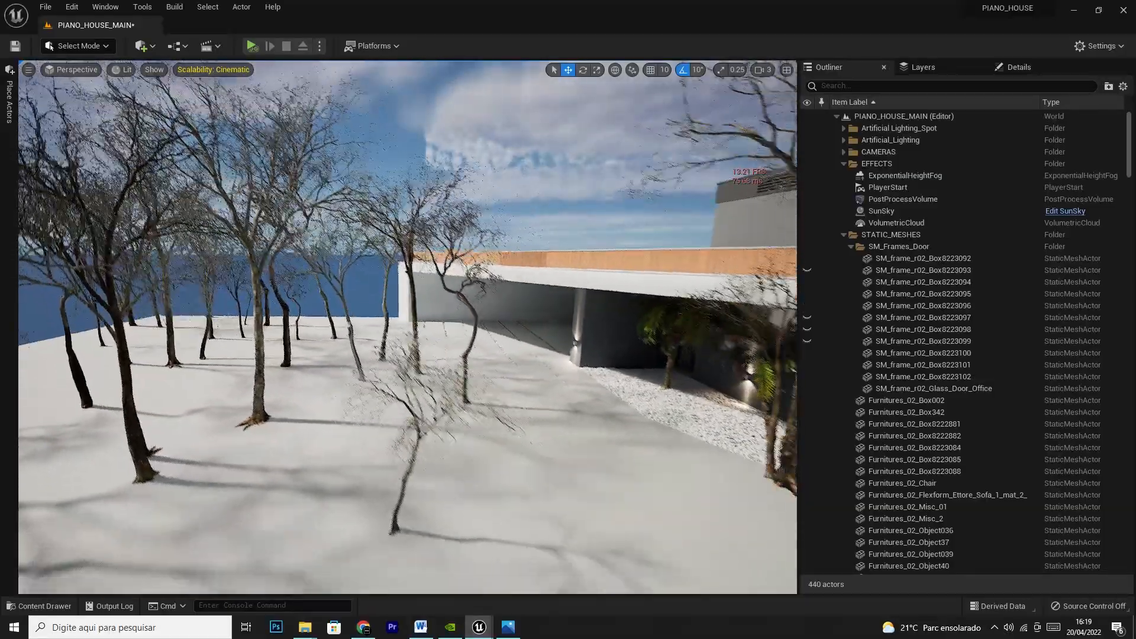
{"action": "key", "text": "s"}
{"action": "key", "text": "w"}
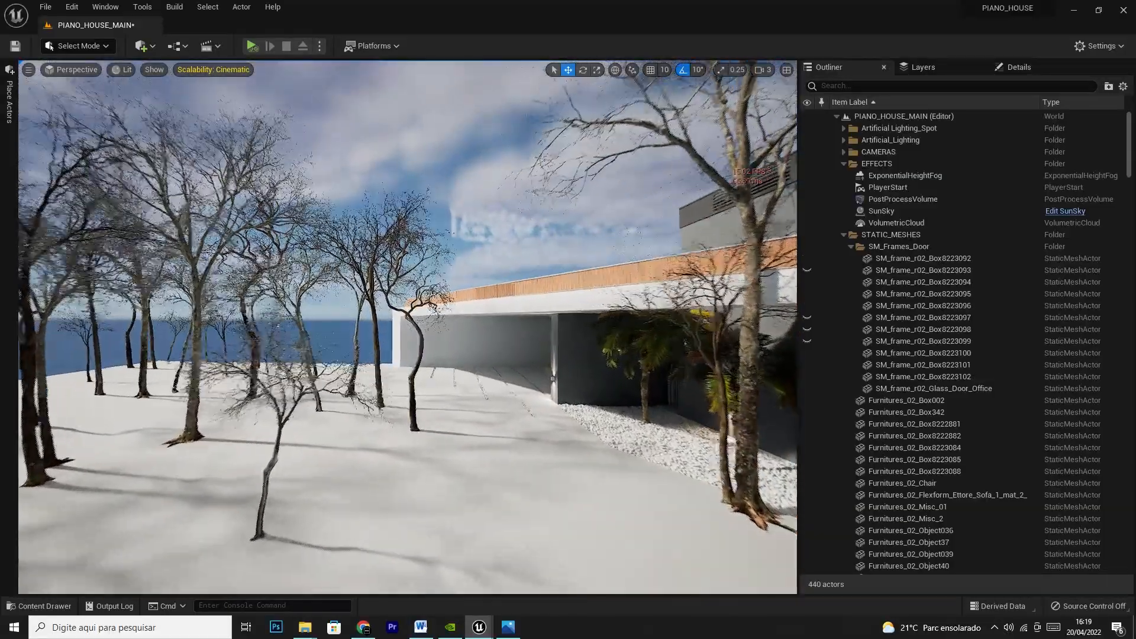
{"action": "key", "text": "w"}
{"action": "key", "text": "w"}
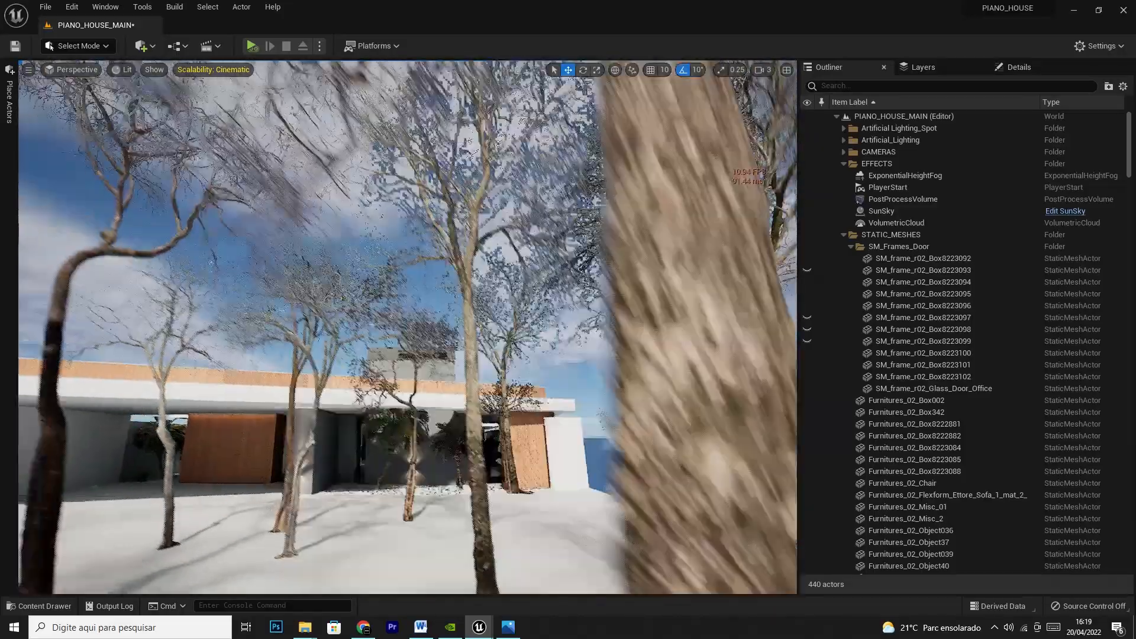
{"action": "key", "text": "a"}
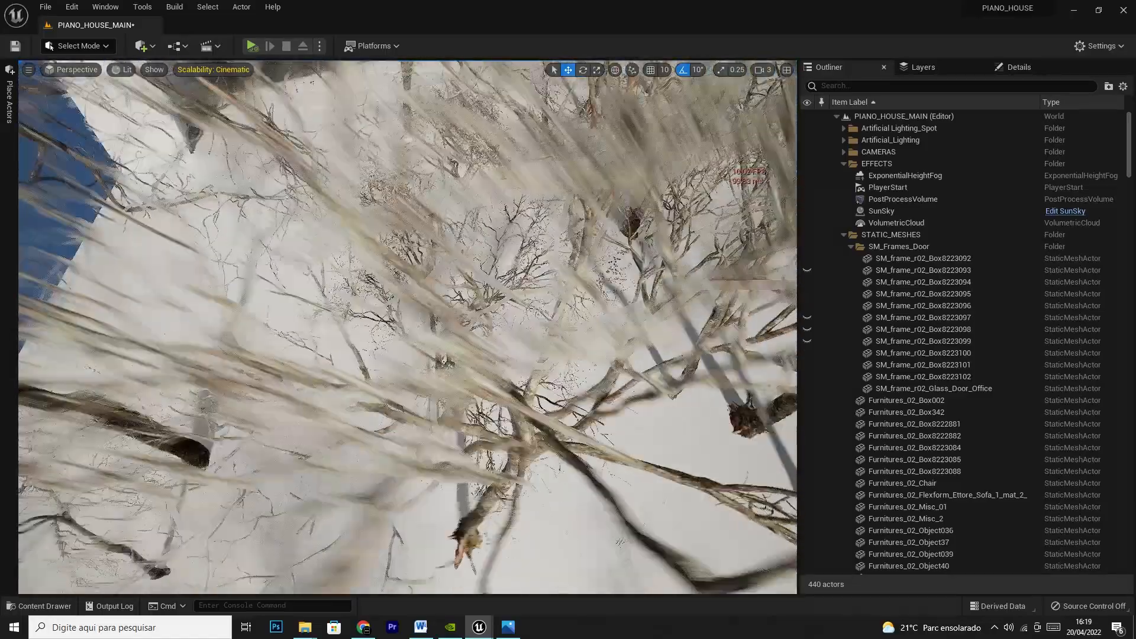
{"action": "right_click_drag", "start_coordinate": [407, 326], "coordinate": [400, 272]}
{"action": "right_click_drag", "start_coordinate": [668, 233], "coordinate": [715, 251]}
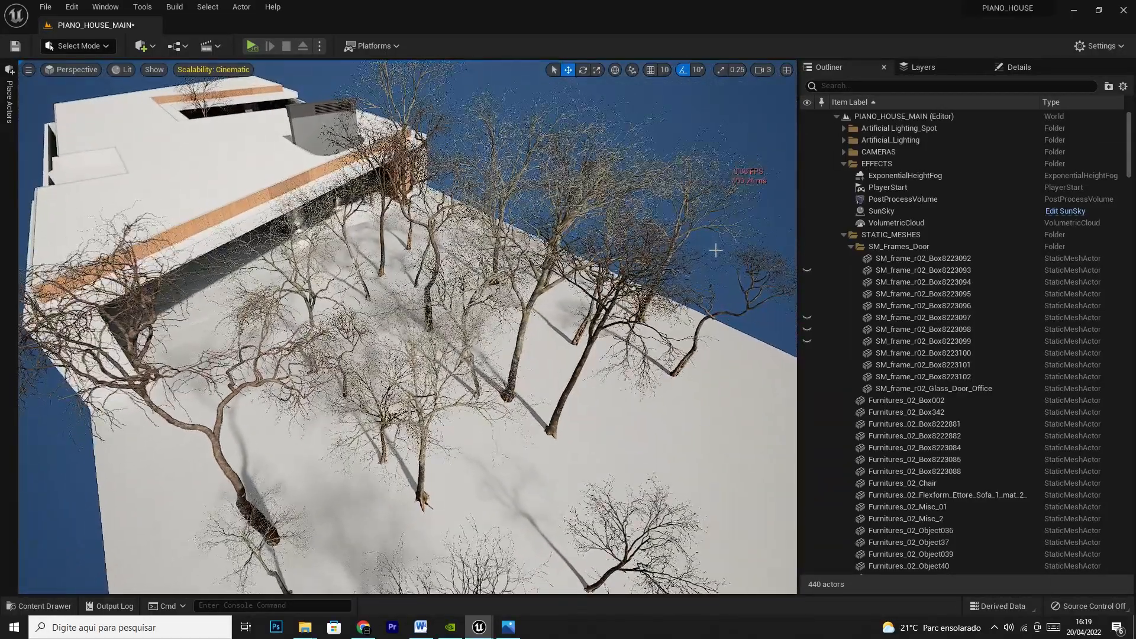
{"action": "right_click_drag", "start_coordinate": [560, 239], "coordinate": [443, 205]}
{"action": "key", "text": "d"}
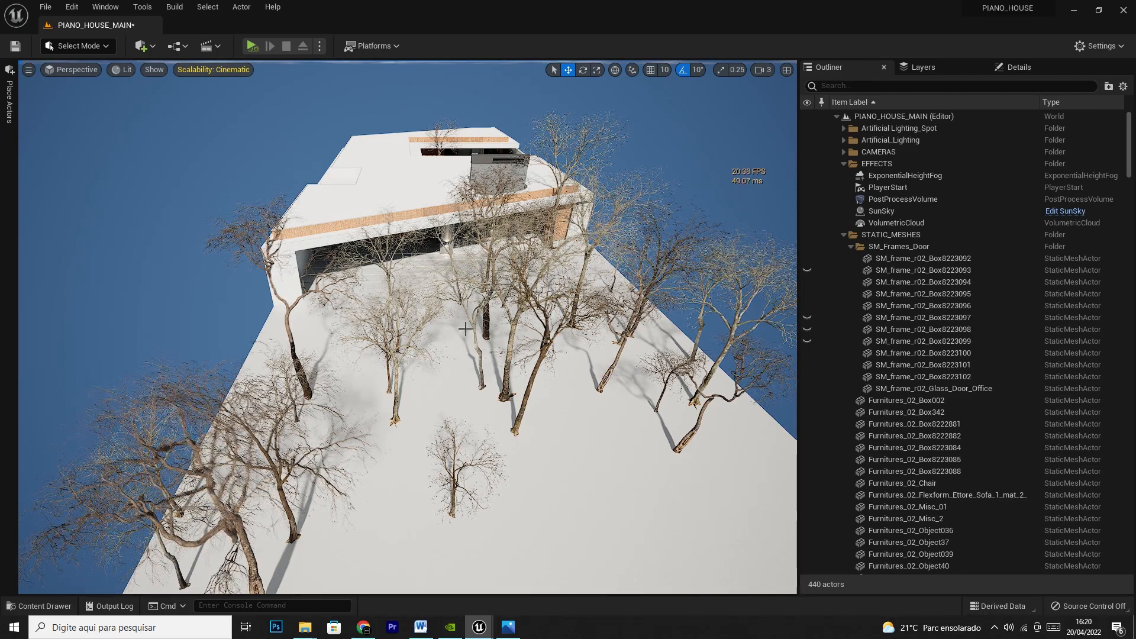
Go back to Foliage Mode and remove the four tree types from the palette together with all their painted instances
{"action": "left_click", "coordinate": [88, 47]}
{"action": "left_click", "coordinate": [87, 64]}
{"action": "left_click", "coordinate": [95, 41]}
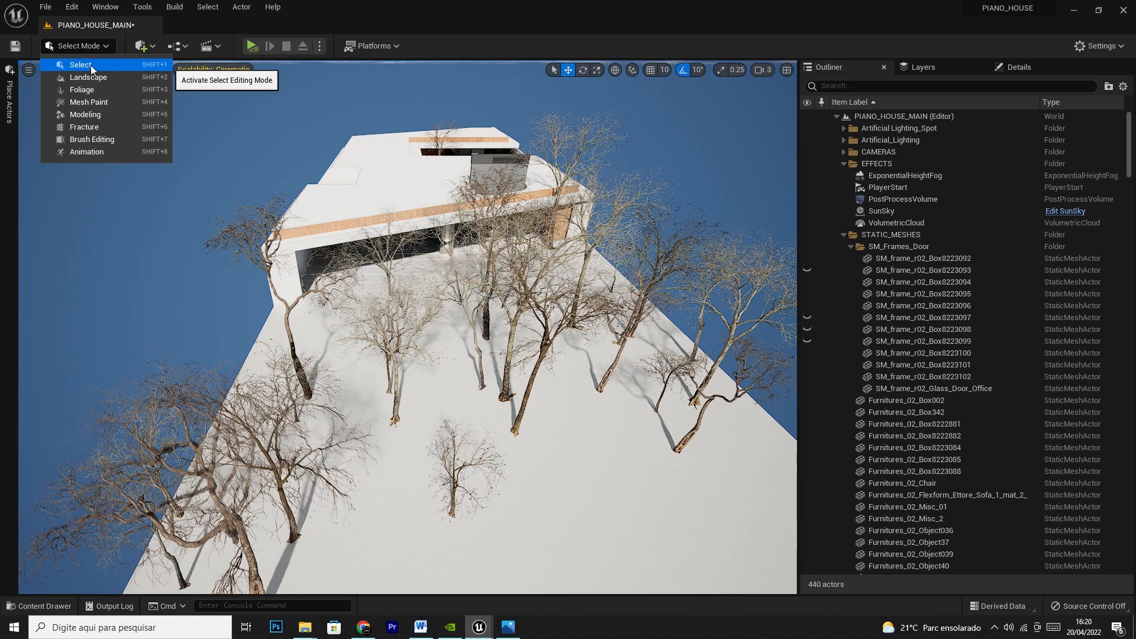
{"action": "left_click", "coordinate": [91, 89]}
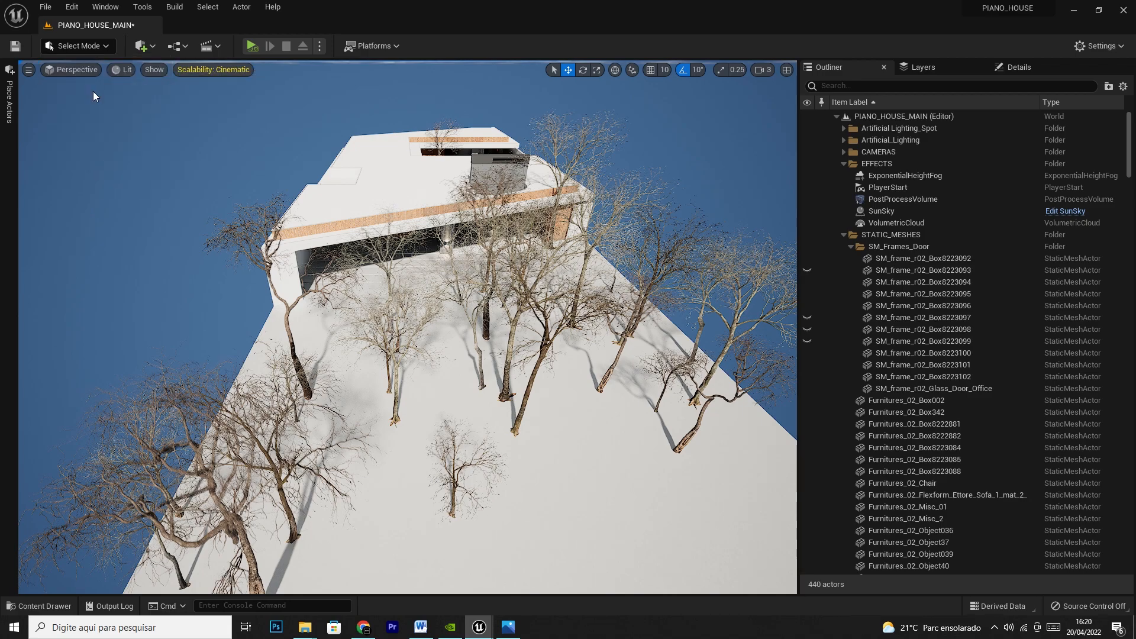
{"action": "left_click", "coordinate": [73, 384]}
{"action": "left_click", "coordinate": [176, 387], "text": "ctrl"}
{"action": "left_click", "coordinate": [109, 383], "text": "ctrl"}
{"action": "left_click", "coordinate": [142, 385], "text": "ctrl"}
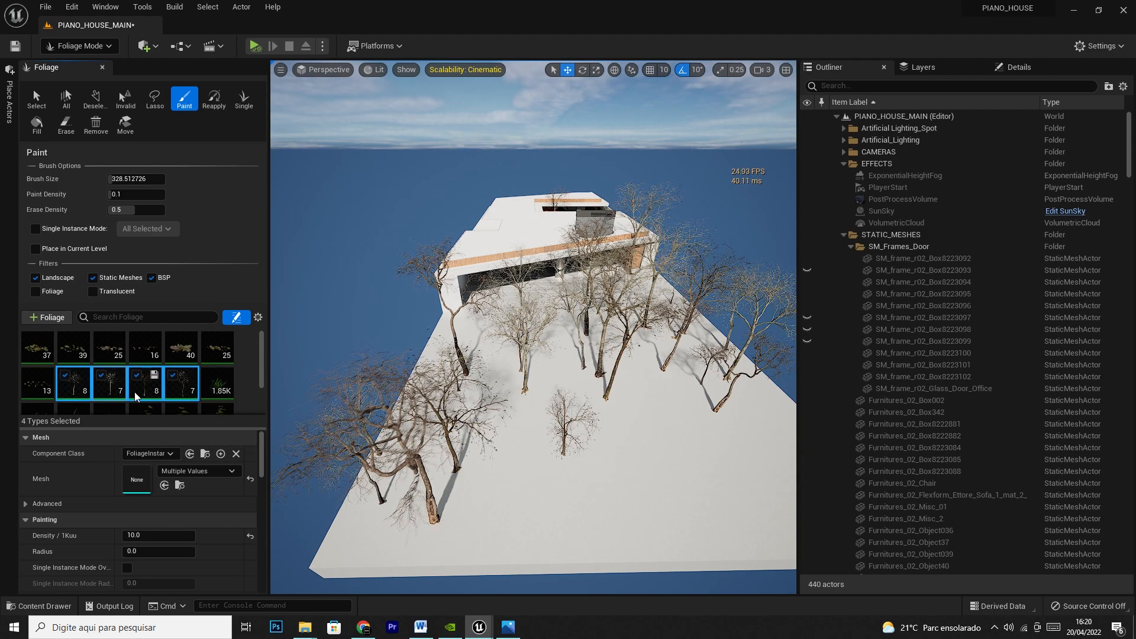
{"action": "key", "text": "Delete"}
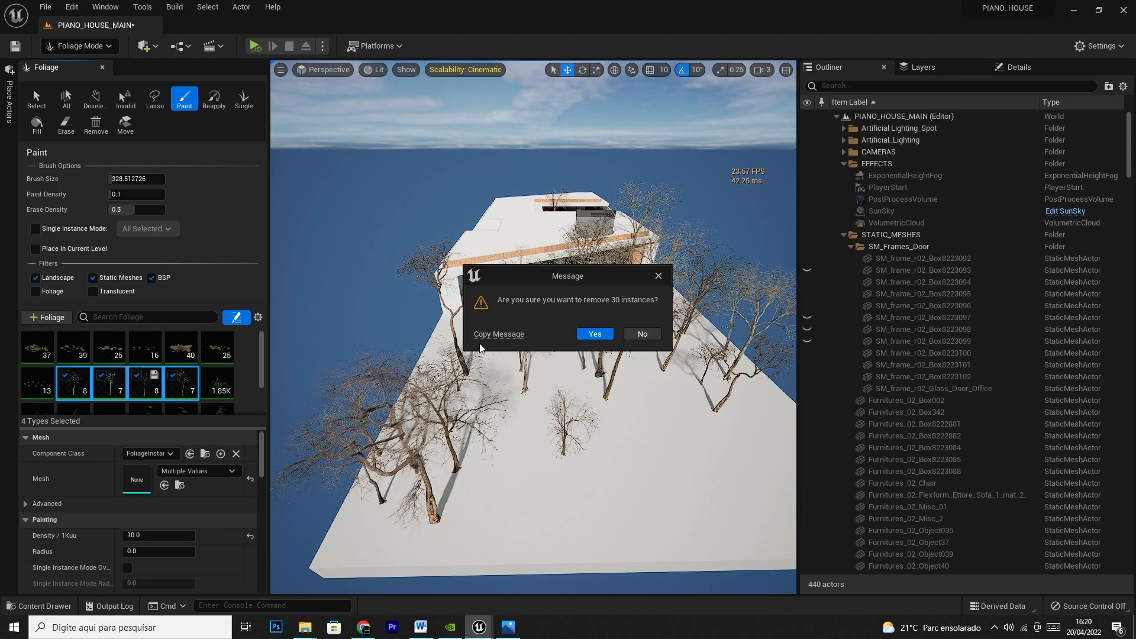
{"action": "left_click", "coordinate": [594, 335]}
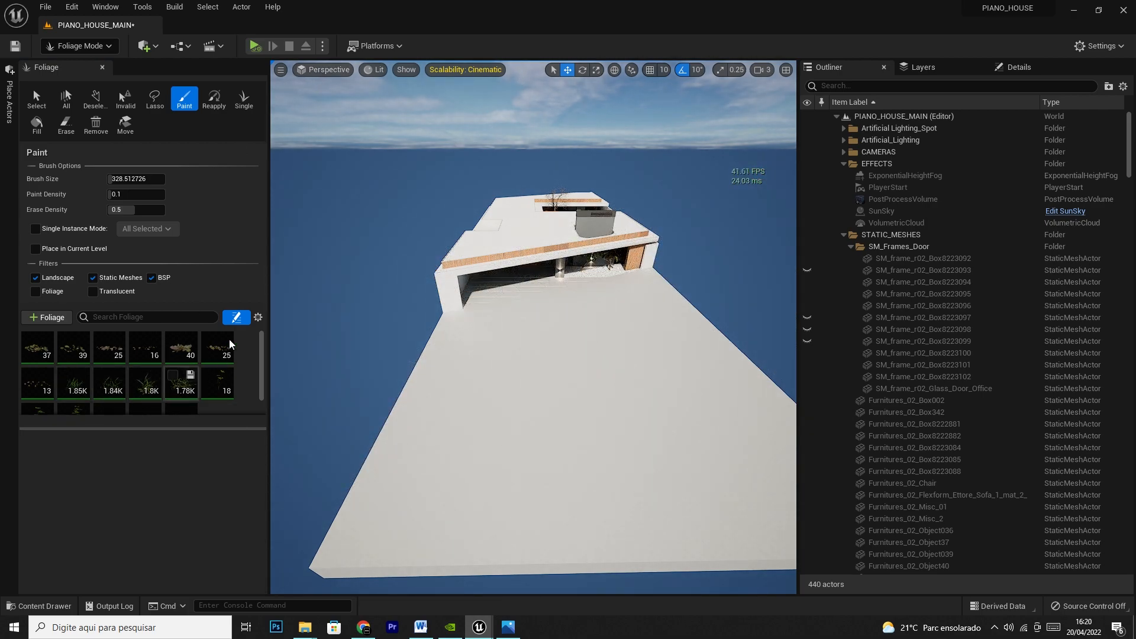
Close the foliage painting tools and bring the house's front entrance with the palms and white pebbles into view
{"action": "right_click_drag", "start_coordinate": [629, 249], "coordinate": [622, 252]}
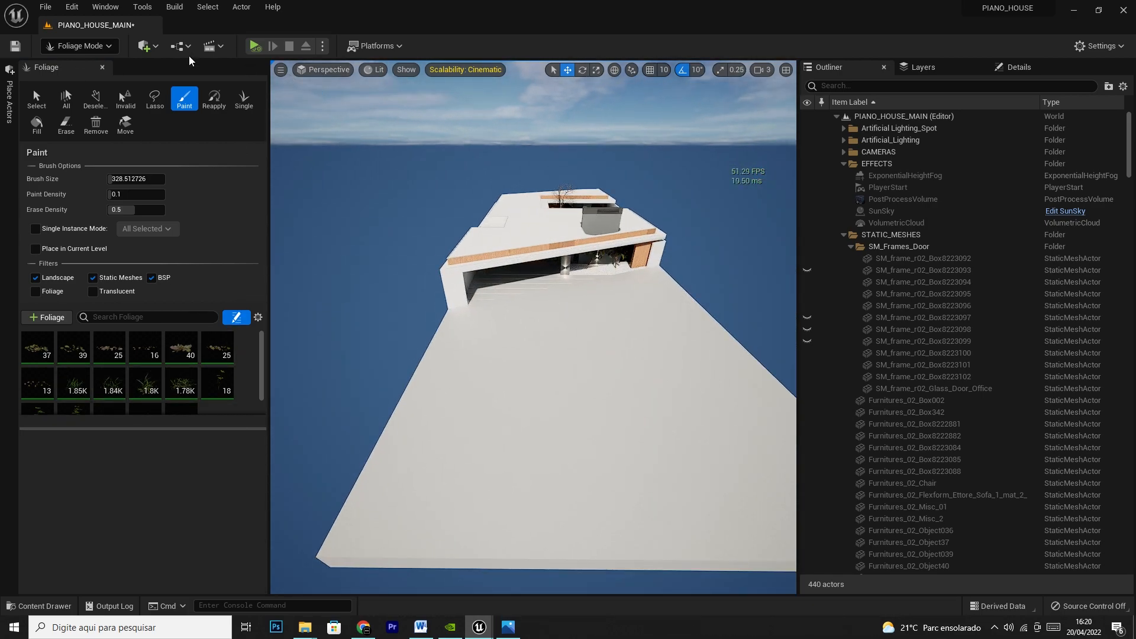
{"action": "left_click", "coordinate": [102, 67]}
{"action": "right_click_drag", "start_coordinate": [488, 166], "coordinate": [503, 160]}
{"action": "key", "text": "w"}
{"action": "key", "text": "s"}
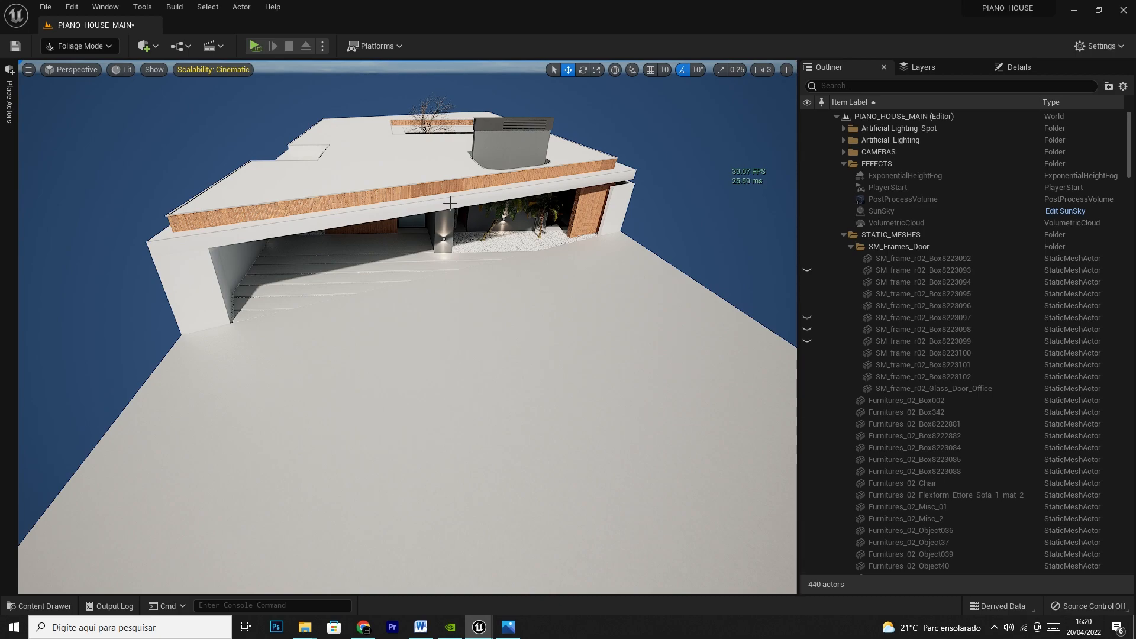
{"action": "key", "text": "q"}
{"action": "right_click_drag", "start_coordinate": [538, 191], "coordinate": [551, 131]}
{"action": "key", "text": "w"}
{"action": "key", "text": "w"}
{"action": "scroll", "coordinate": [538, 189], "scroll_direction": "up", "scroll_amount": 3}
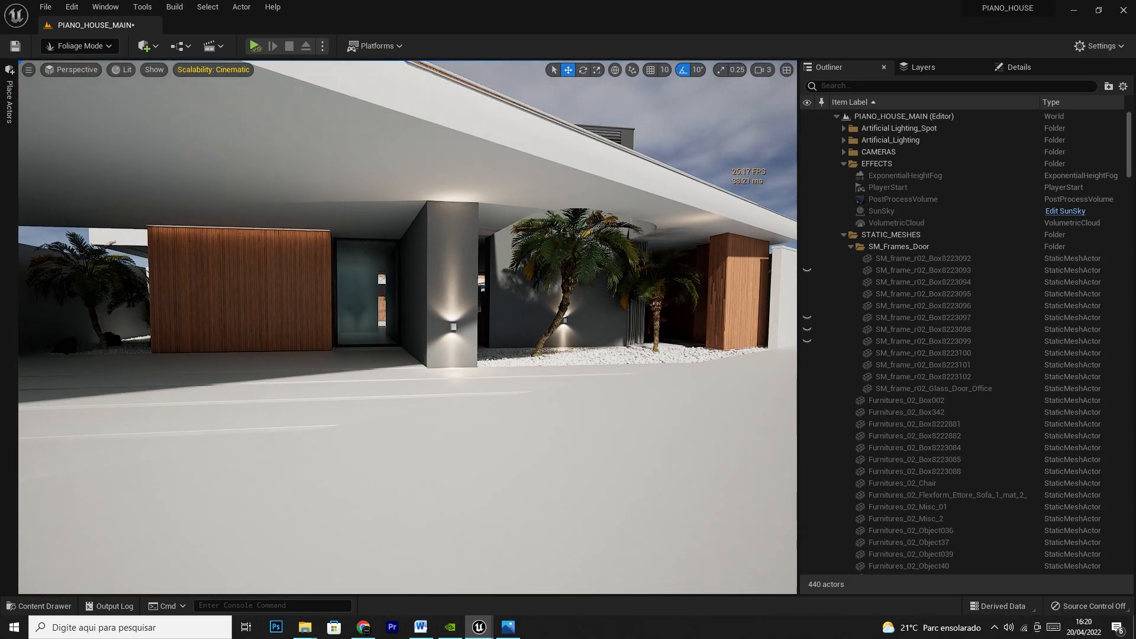